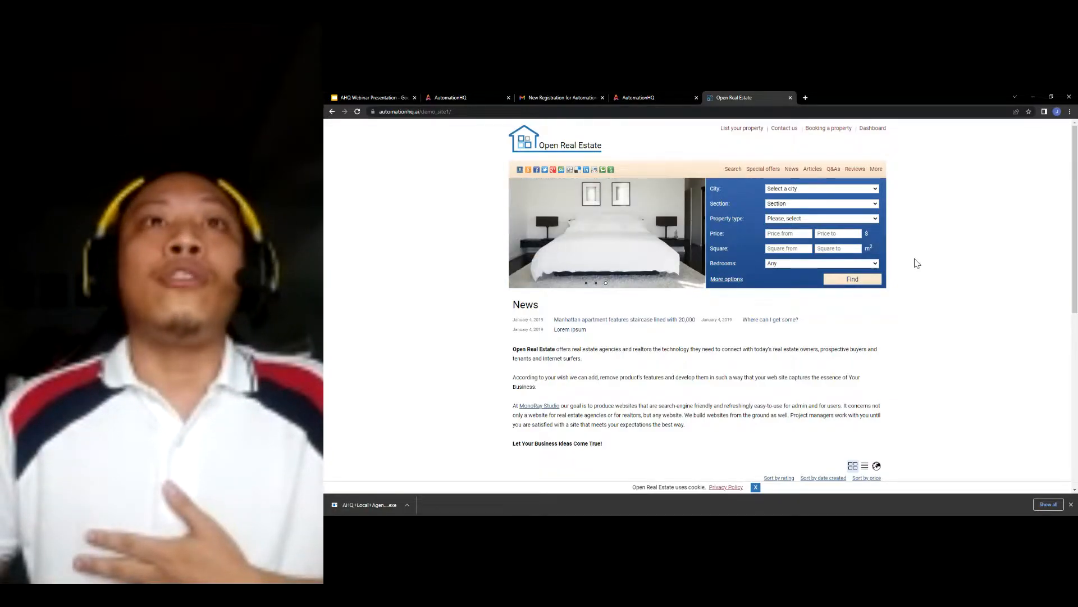
- Review the WORKFLOW slide (slide 11) in the webinar presentation
{"action": "key", "text": "ctrl+1"}
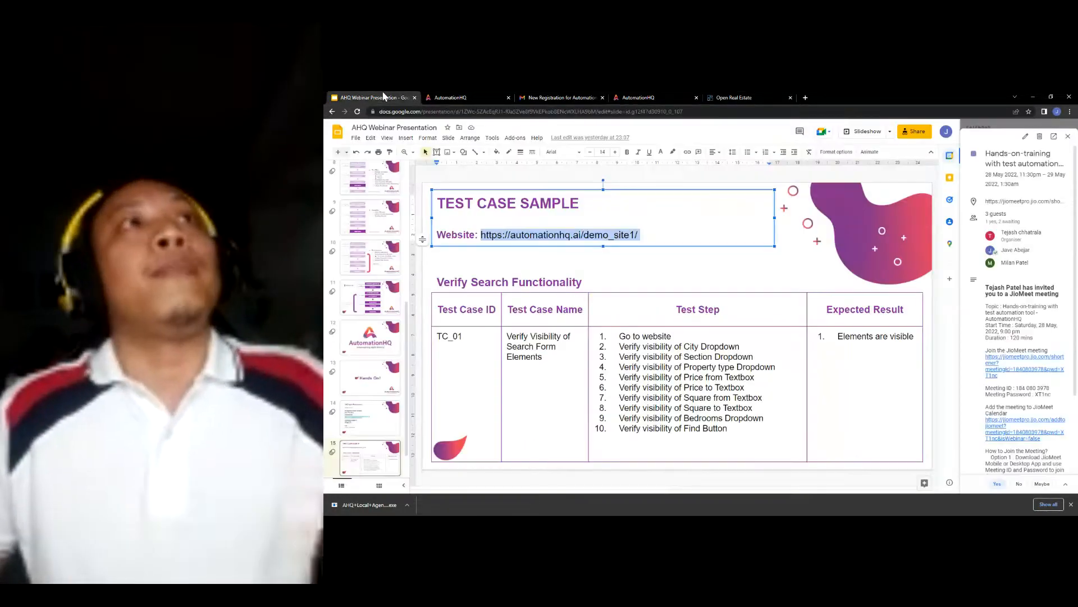
{"action": "left_click", "coordinate": [369, 300]}
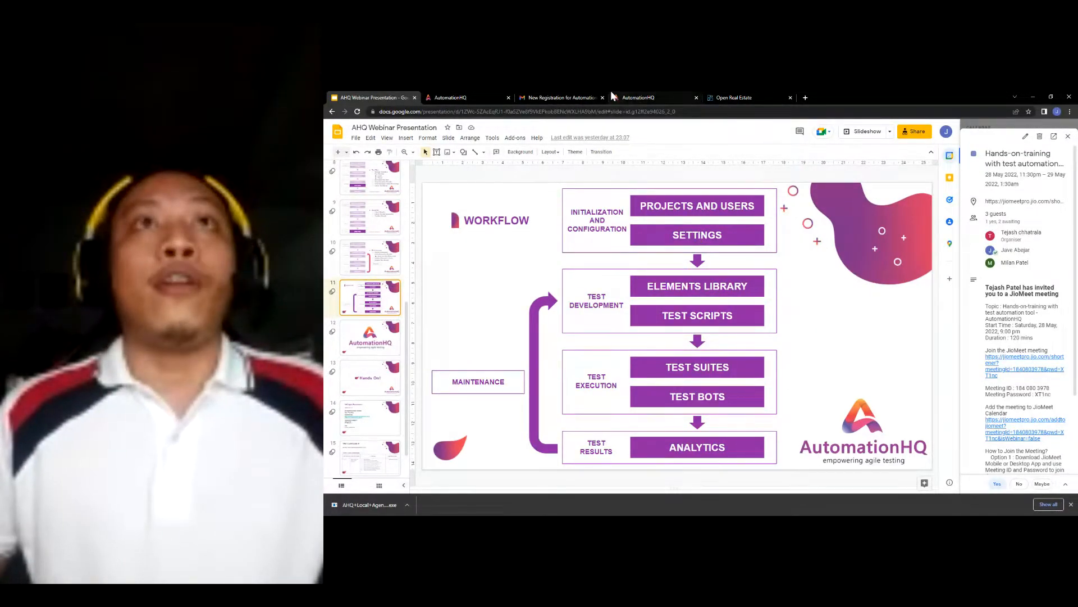
{"action": "left_click", "coordinate": [645, 97]}
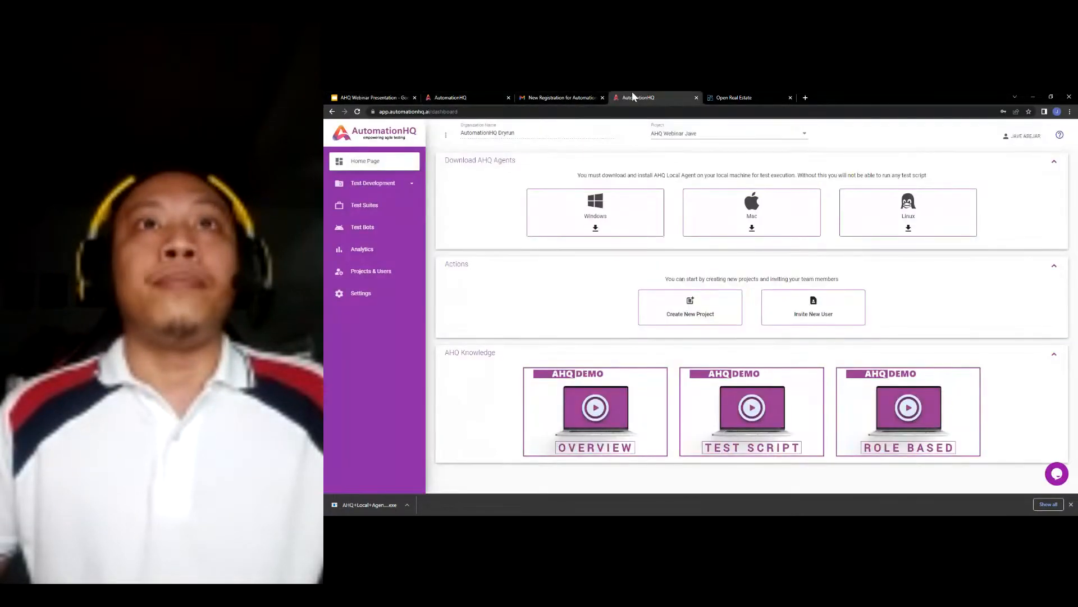
- Close the duplicate AutomationHQ login and registration e-mail tabs, leaving Projects and Users open
{"action": "left_click", "coordinate": [501, 95]}
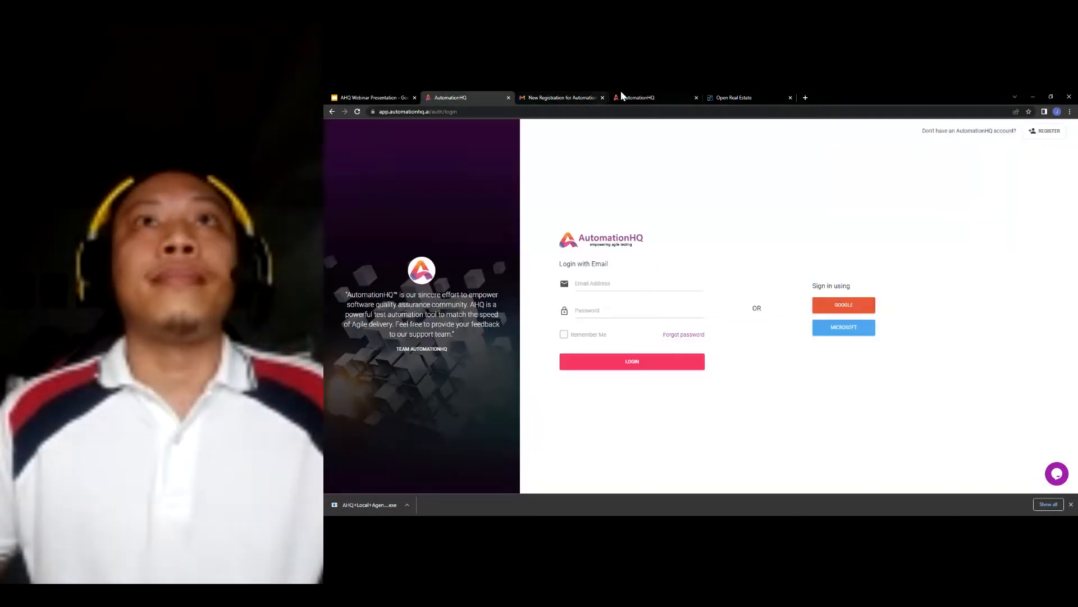
{"action": "left_click", "coordinate": [508, 98]}
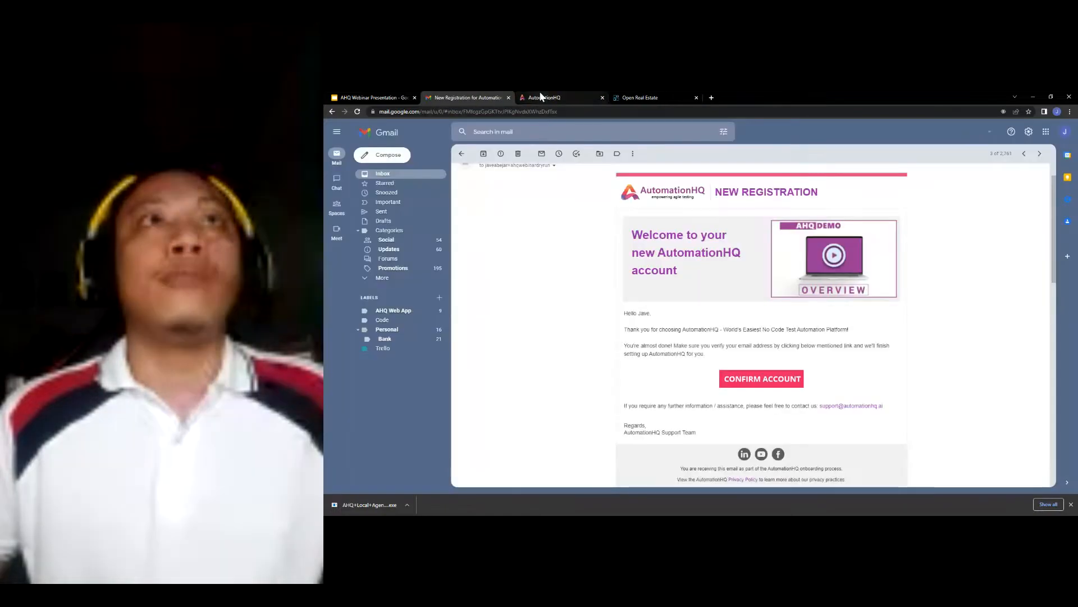
{"action": "left_click", "coordinate": [505, 97]}
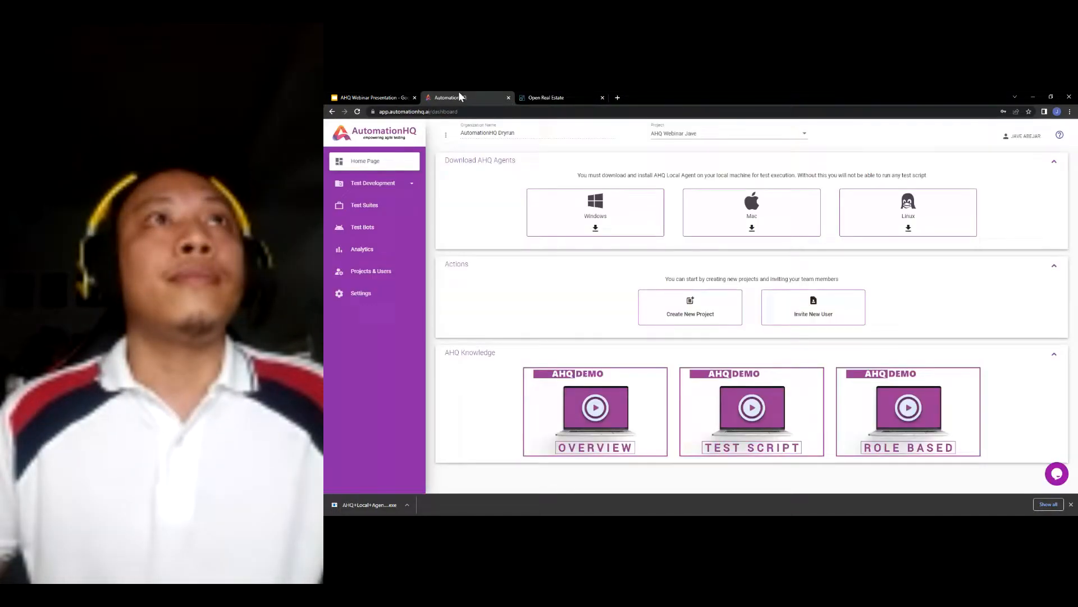
{"action": "left_click", "coordinate": [382, 274]}
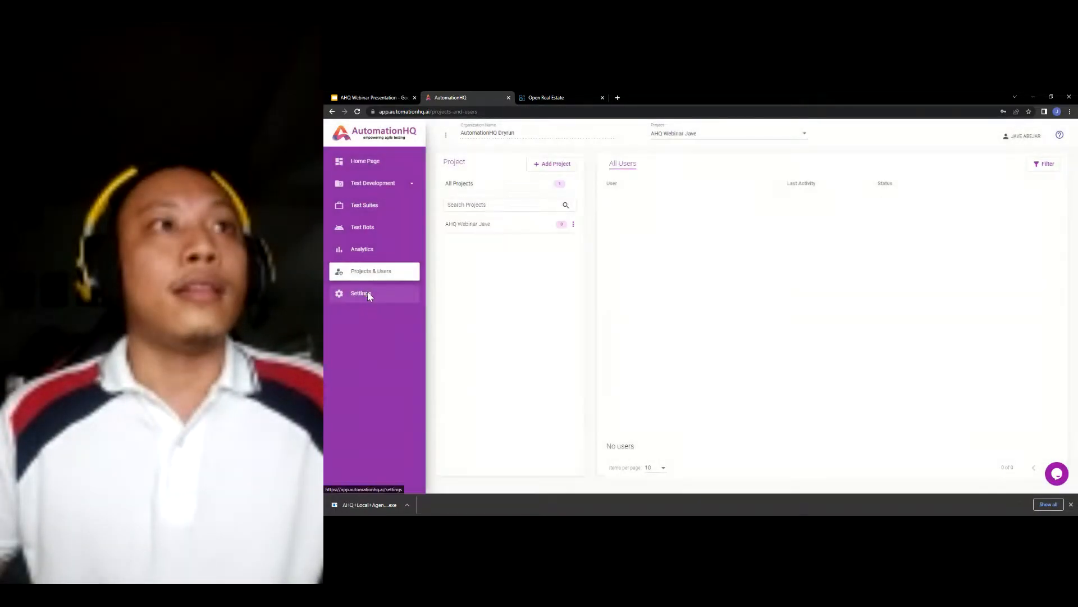
- Open project Settings to view Global Parameters: AHQ Local Agent grid, Chrome, 30/10-second timeouts
{"action": "left_click", "coordinate": [367, 292]}
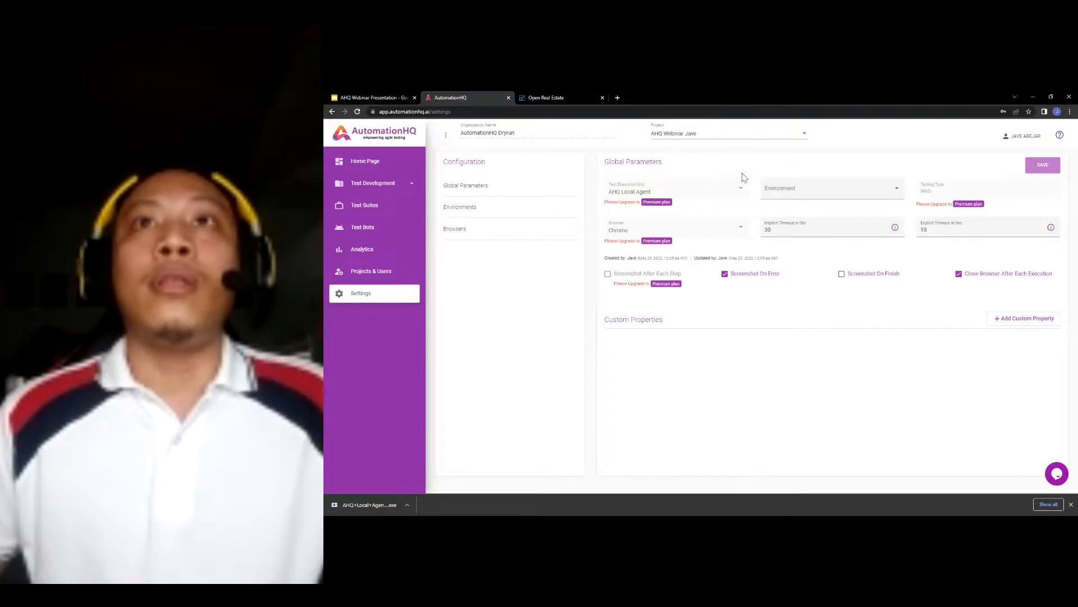
{"action": "left_click", "coordinate": [834, 187]}
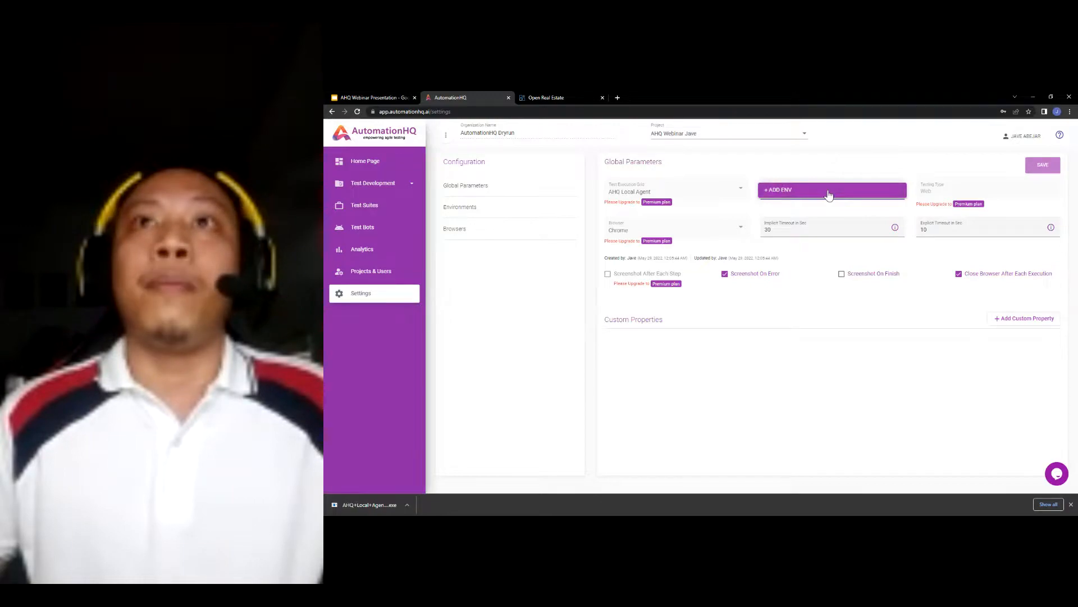
{"action": "left_click", "coordinate": [860, 170]}
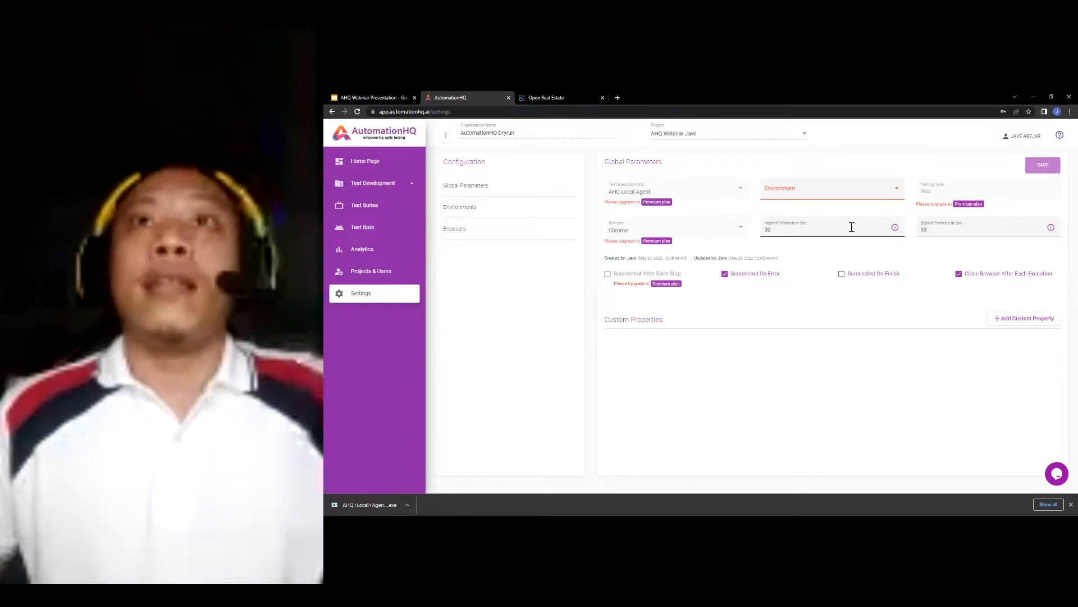
{"action": "left_click", "coordinate": [826, 231]}
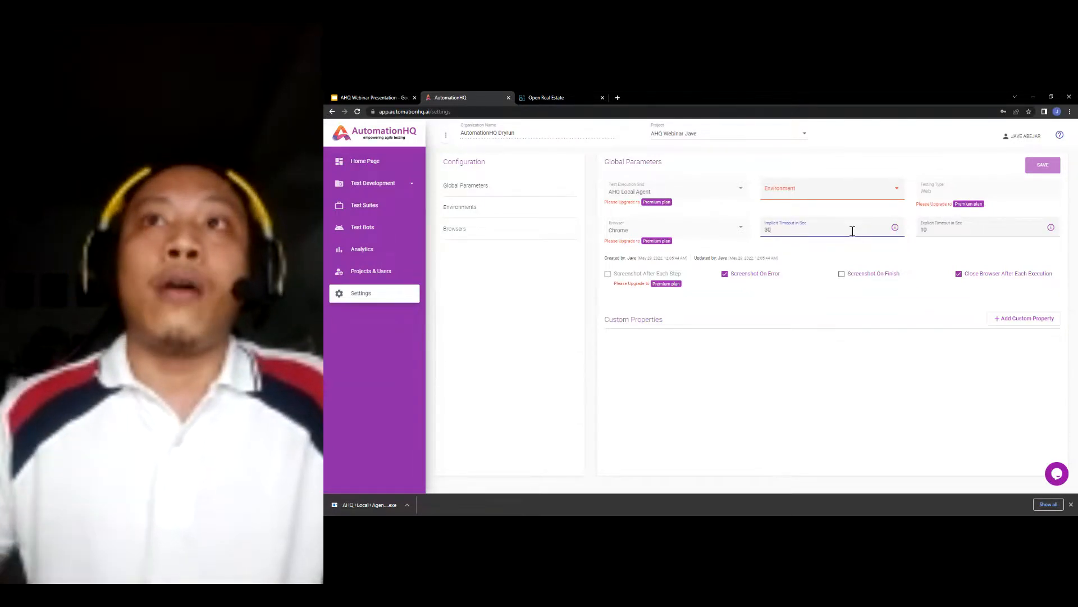
{"action": "left_click", "coordinate": [930, 261]}
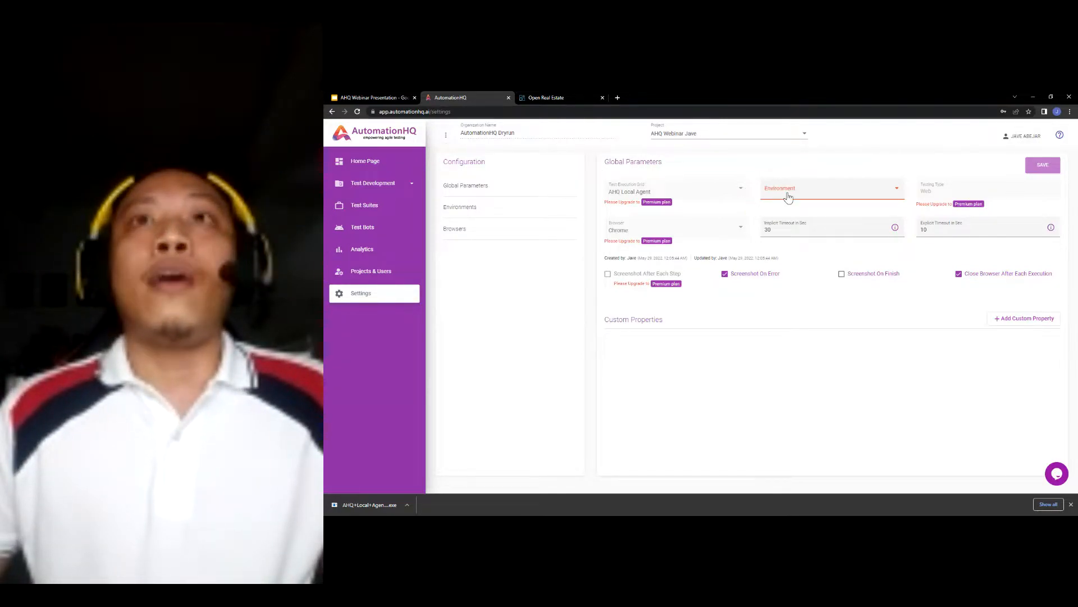
{"action": "left_click", "coordinate": [500, 214]}
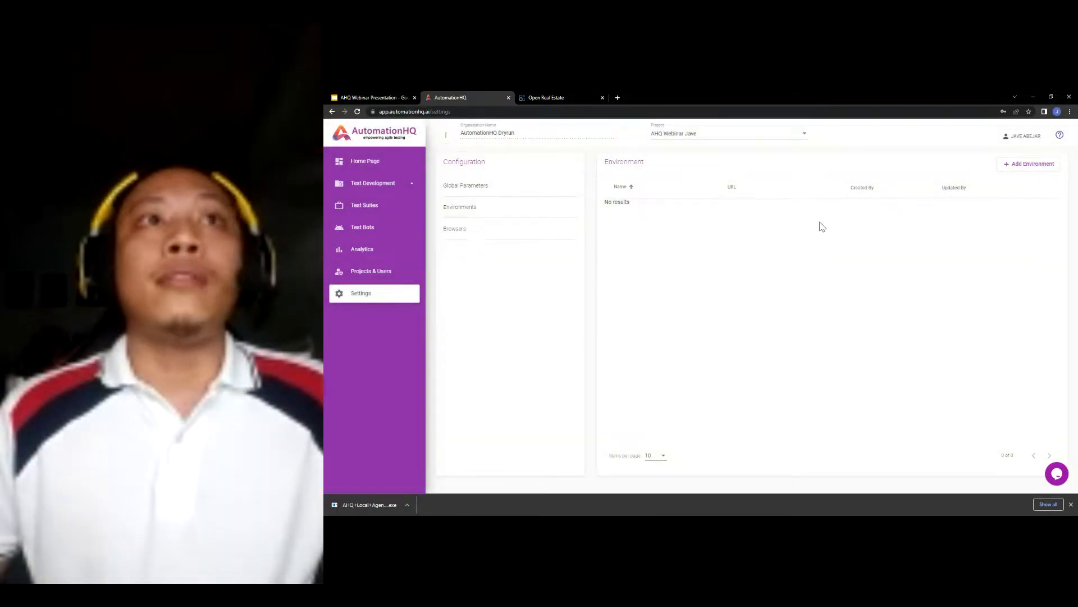
{"action": "left_click", "coordinate": [1018, 166]}
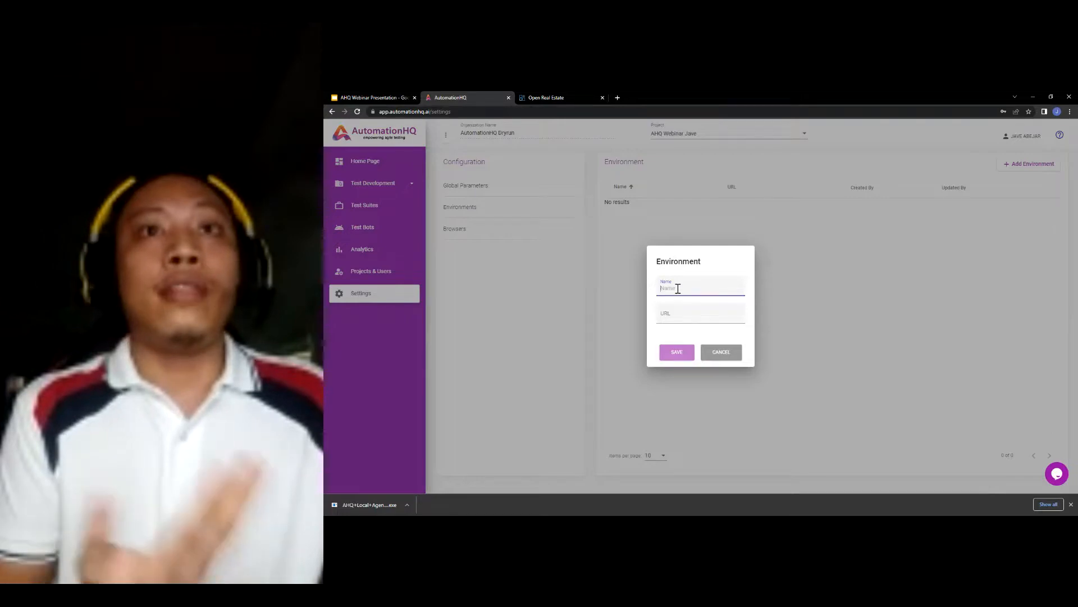
{"action": "type", "text": "D"}
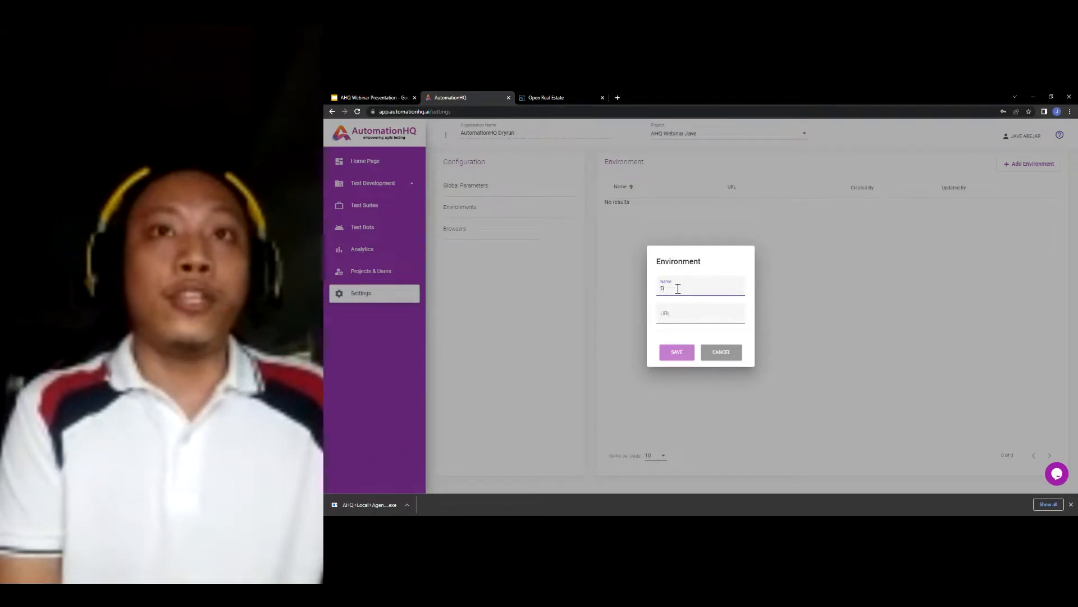
{"action": "type", "text": "emo Site"}
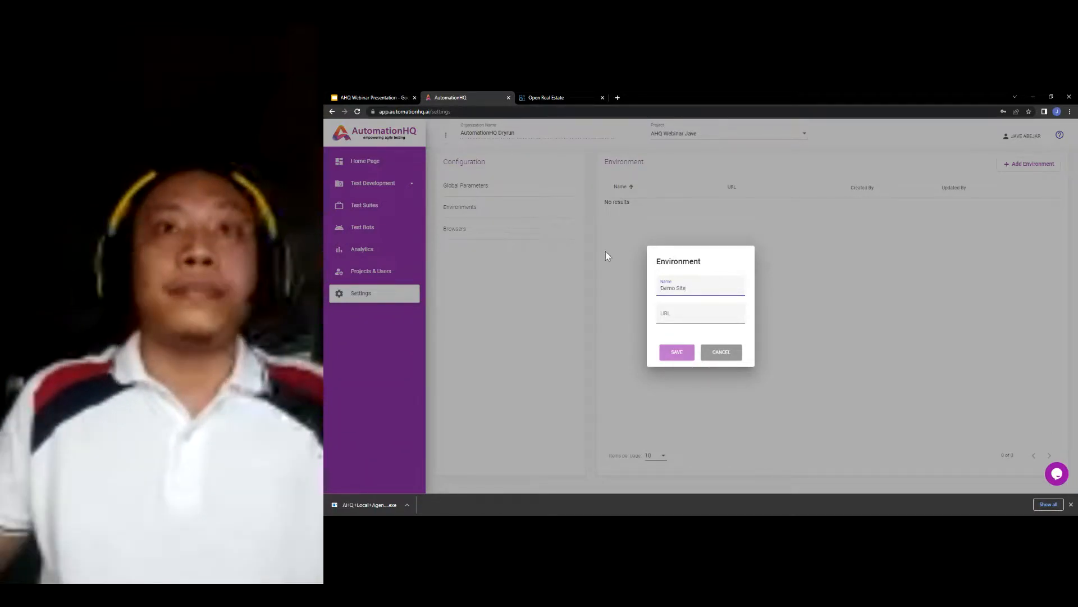
{"action": "left_click", "coordinate": [570, 98]}
{"action": "left_click", "coordinate": [514, 110]}
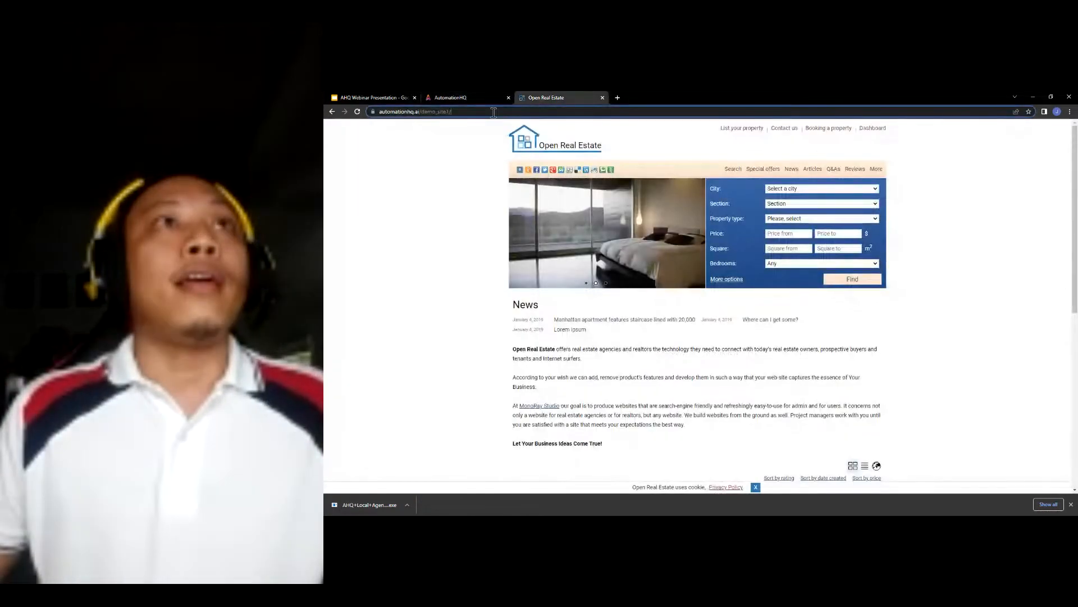
{"action": "left_click", "coordinate": [390, 102]}
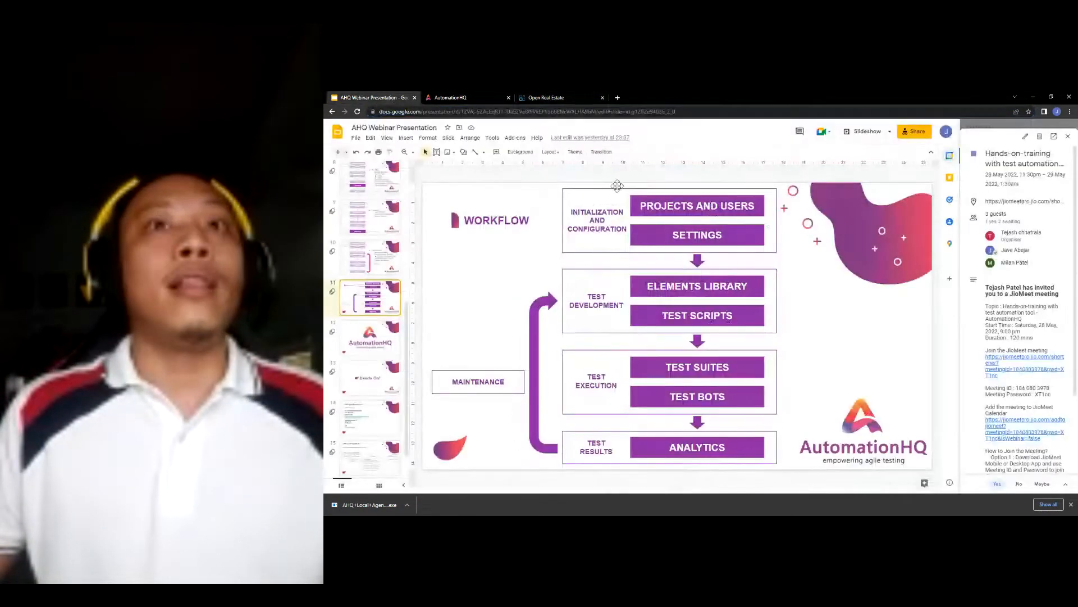
{"action": "left_click", "coordinate": [461, 98]}
{"action": "left_click", "coordinate": [695, 315]}
{"action": "key", "text": "ctrl+v"}
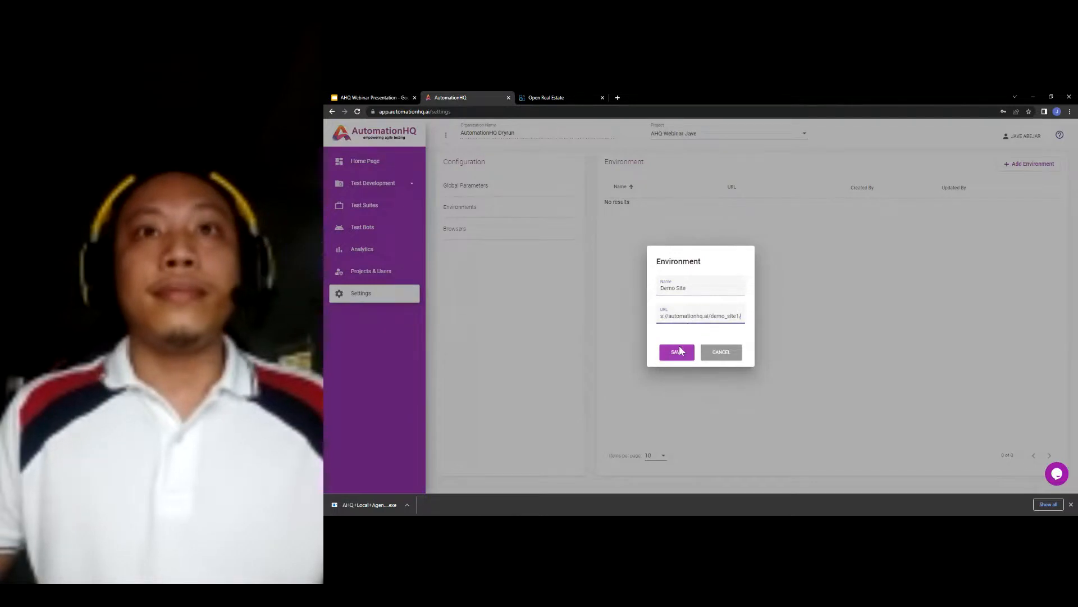
{"action": "left_click", "coordinate": [676, 352]}
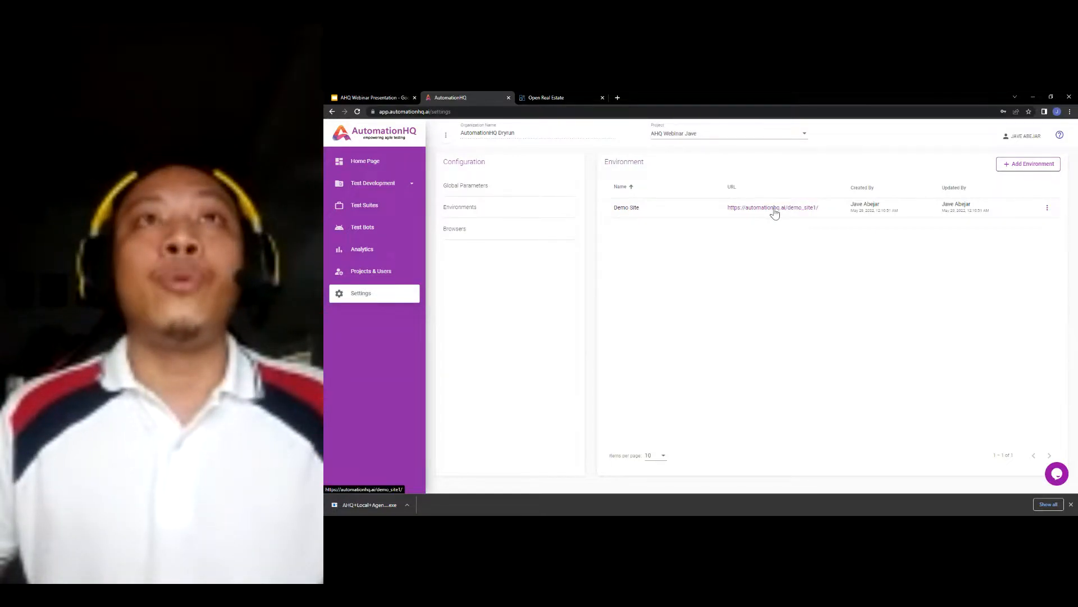
{"action": "left_click", "coordinate": [471, 187]}
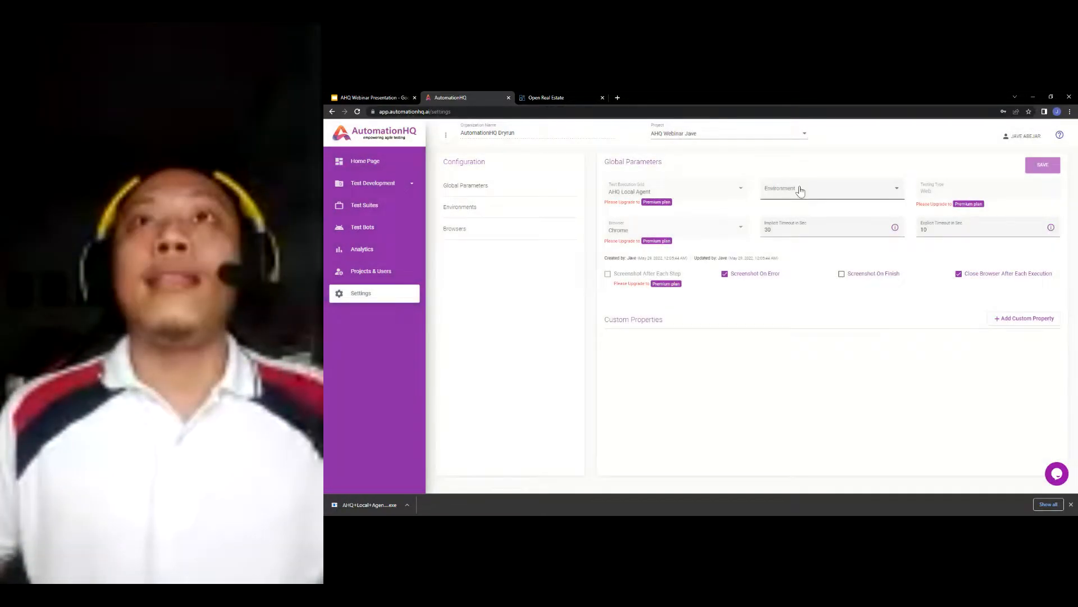
- Set the Global Parameters environment to Demo Site, save, and confirm it under Environments
{"action": "left_click", "coordinate": [798, 190]}
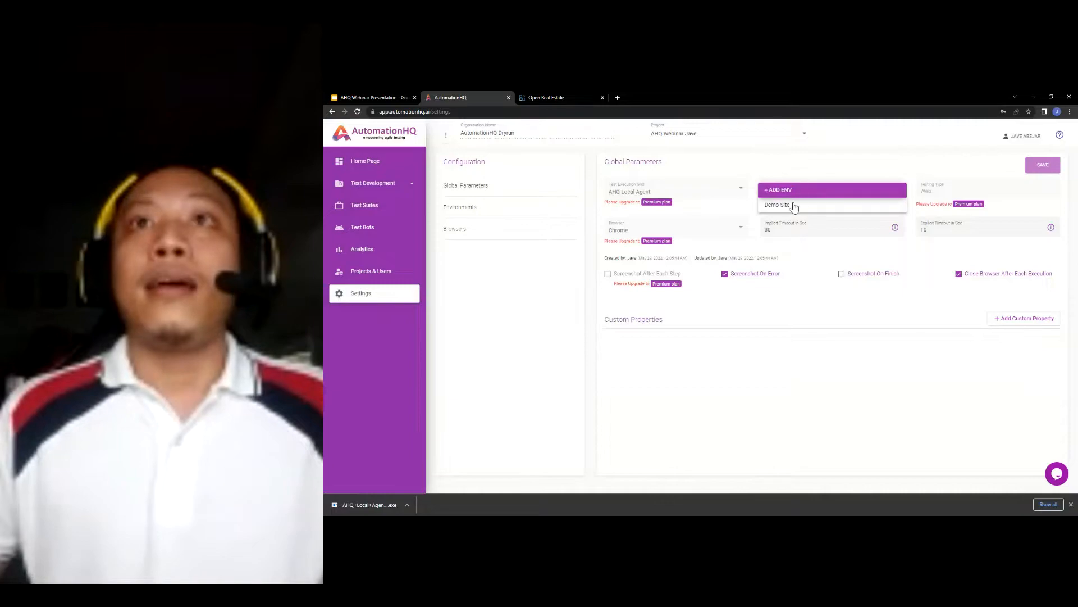
{"action": "left_click", "coordinate": [795, 207]}
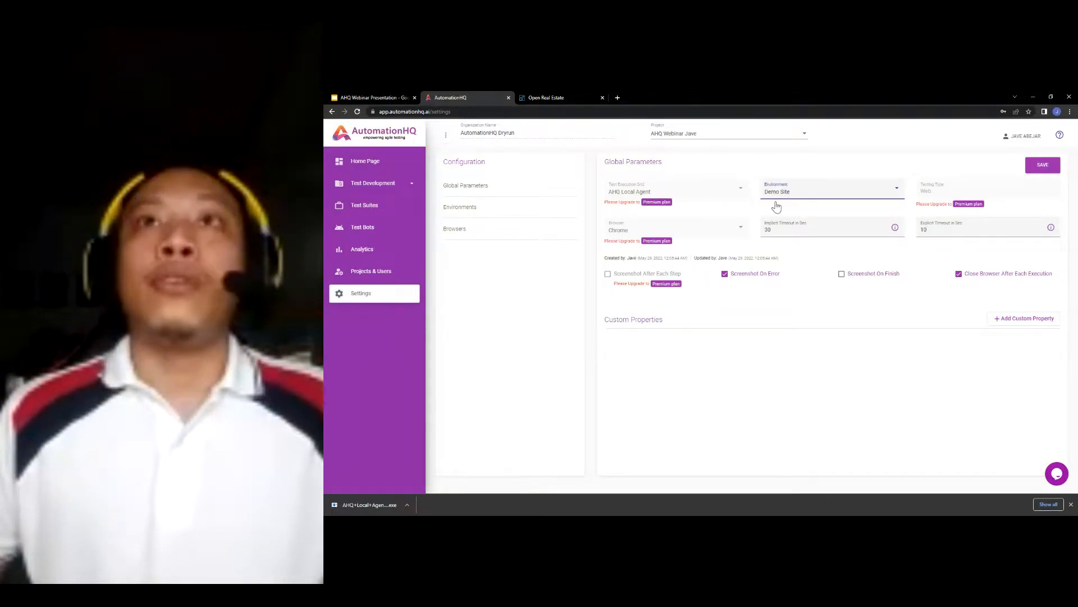
{"action": "left_click", "coordinate": [1043, 169]}
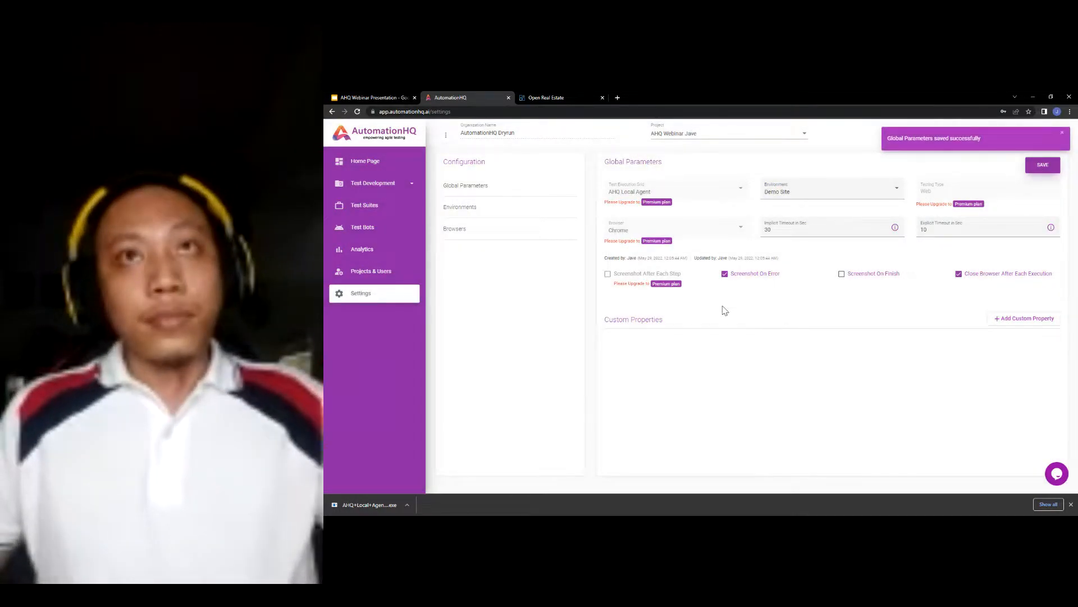
{"action": "left_click", "coordinate": [466, 207]}
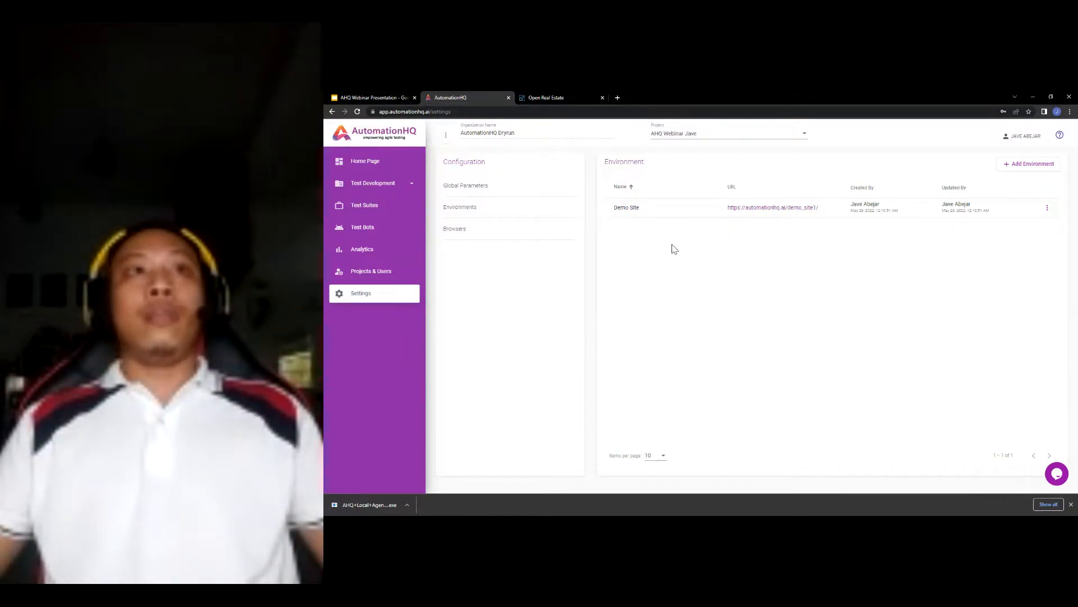
{"action": "left_click", "coordinate": [467, 189]}
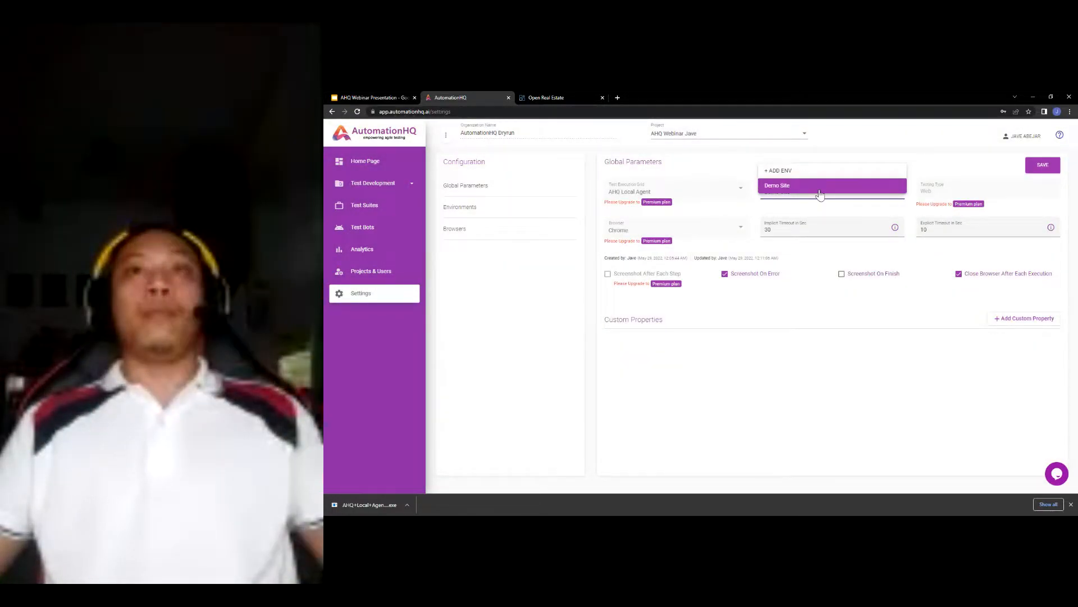
{"action": "left_click", "coordinate": [818, 302]}
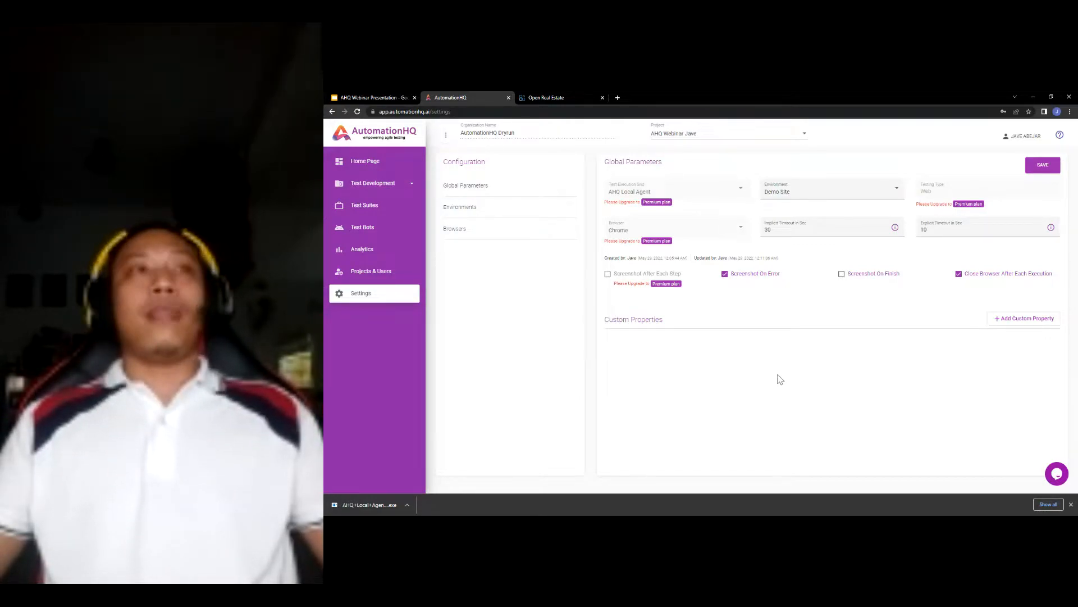
{"action": "left_click", "coordinate": [400, 185]}
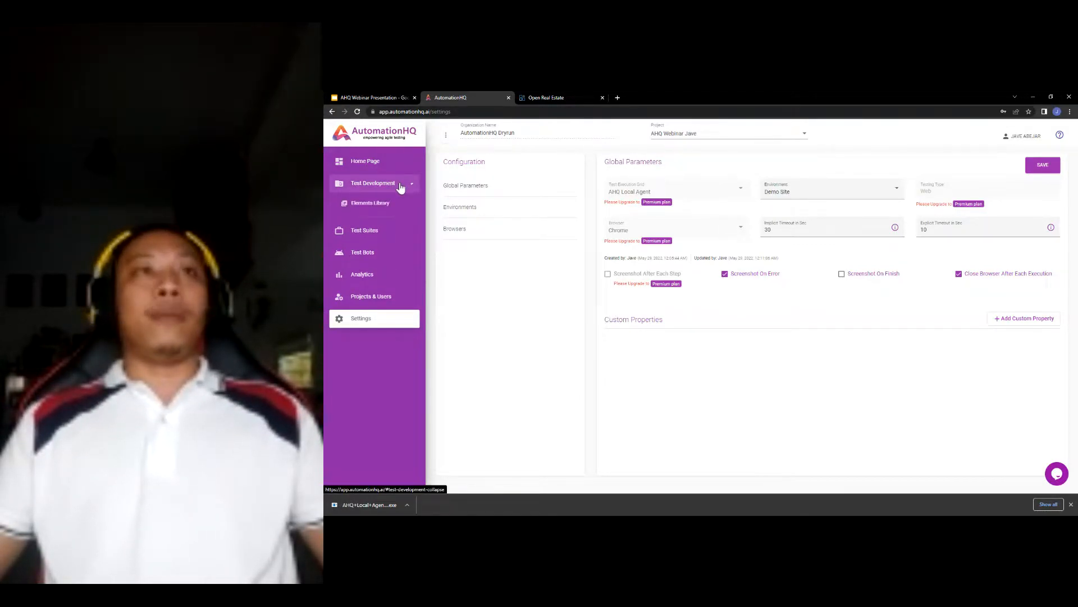
- Open the Elements Library under Test Development, which lists no applications yet
{"action": "left_click", "coordinate": [399, 97]}
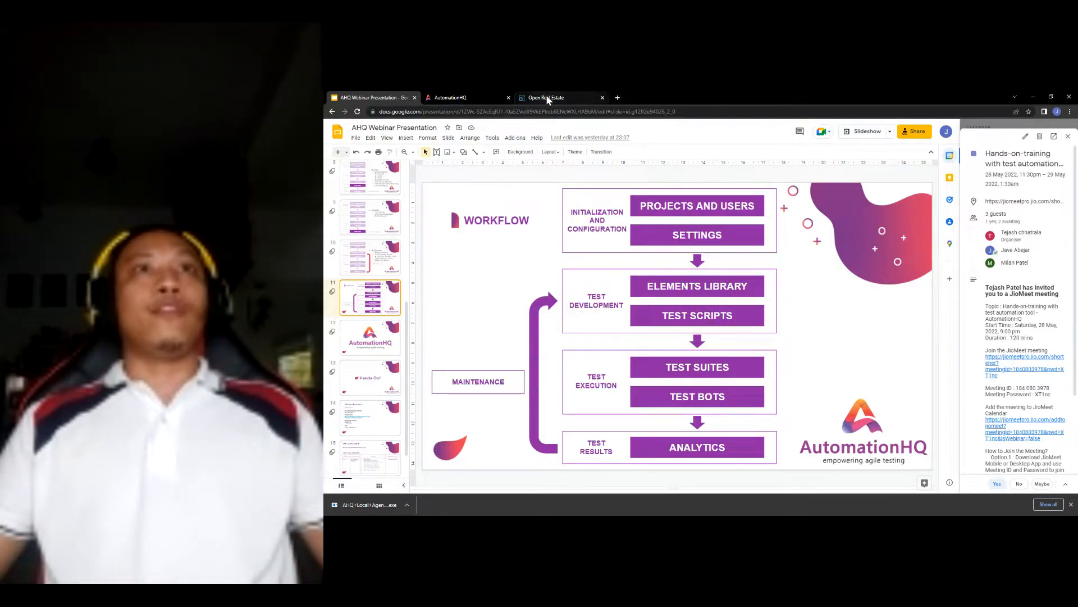
{"action": "left_click", "coordinate": [453, 95]}
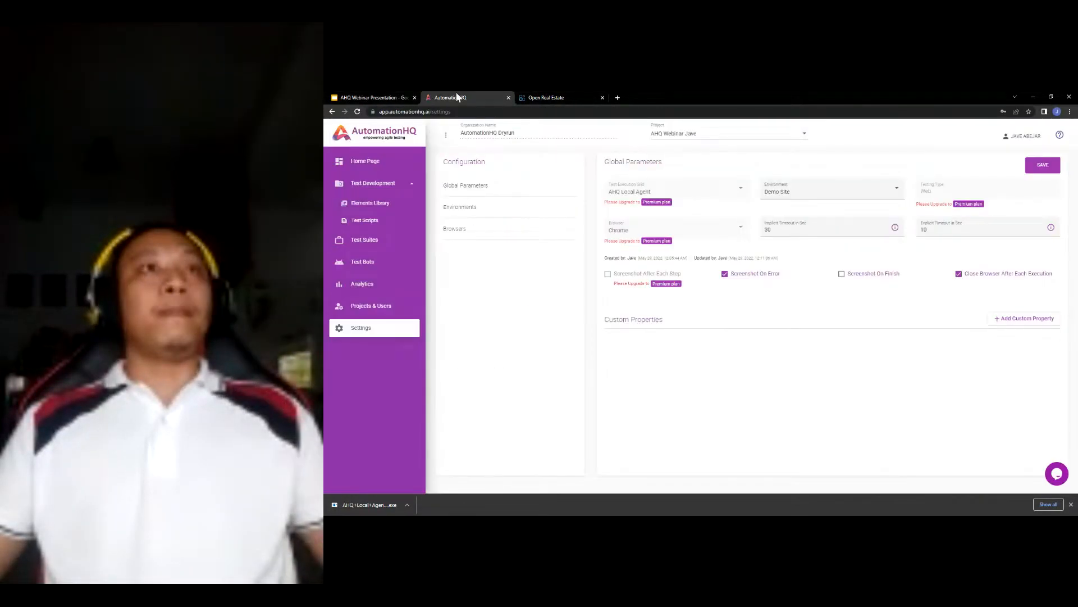
{"action": "left_click", "coordinate": [386, 183]}
{"action": "left_click", "coordinate": [390, 188]}
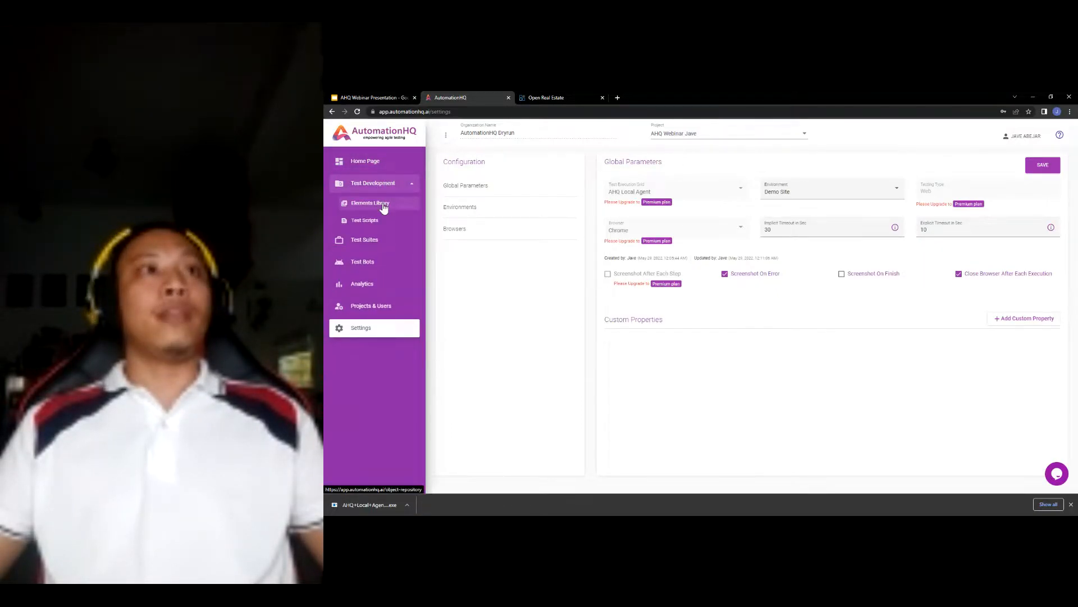
{"action": "left_click", "coordinate": [383, 206]}
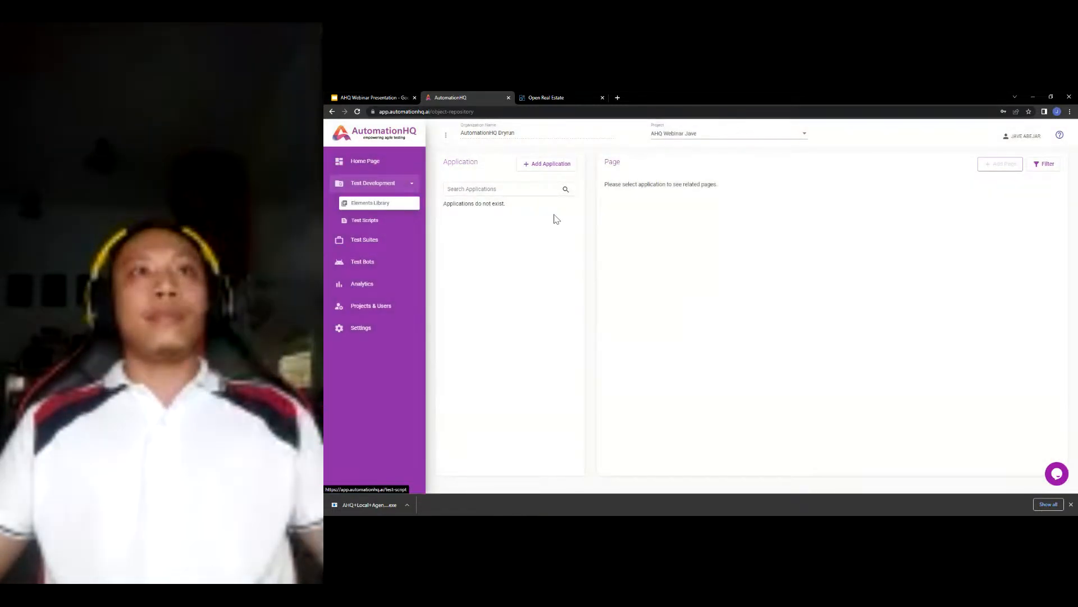
{"action": "left_click", "coordinate": [550, 169]}
{"action": "left_click", "coordinate": [506, 191]}
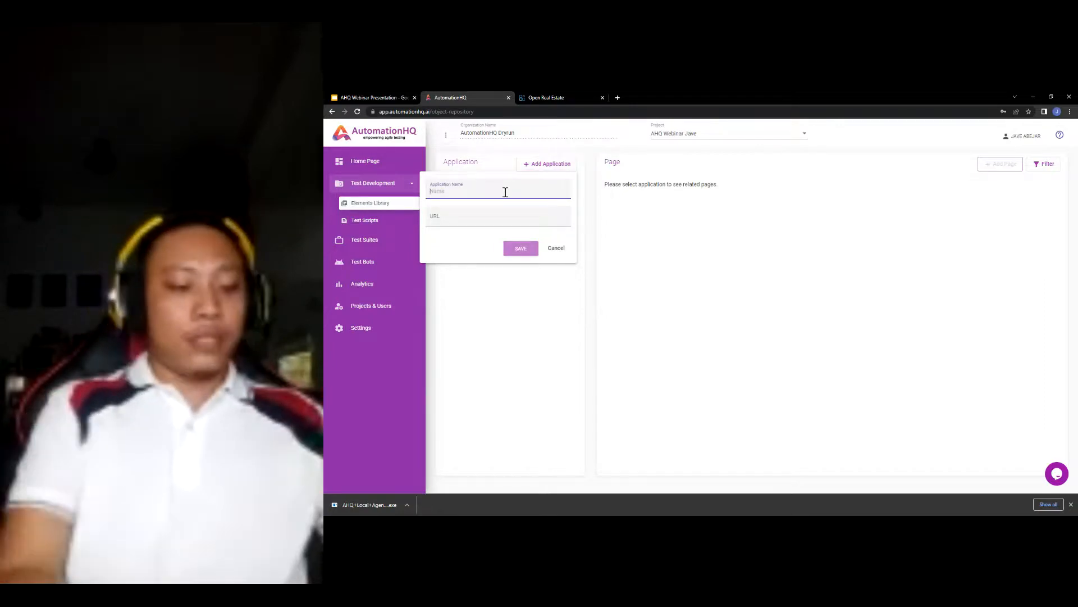
{"action": "type", "text": "Demo Site"}
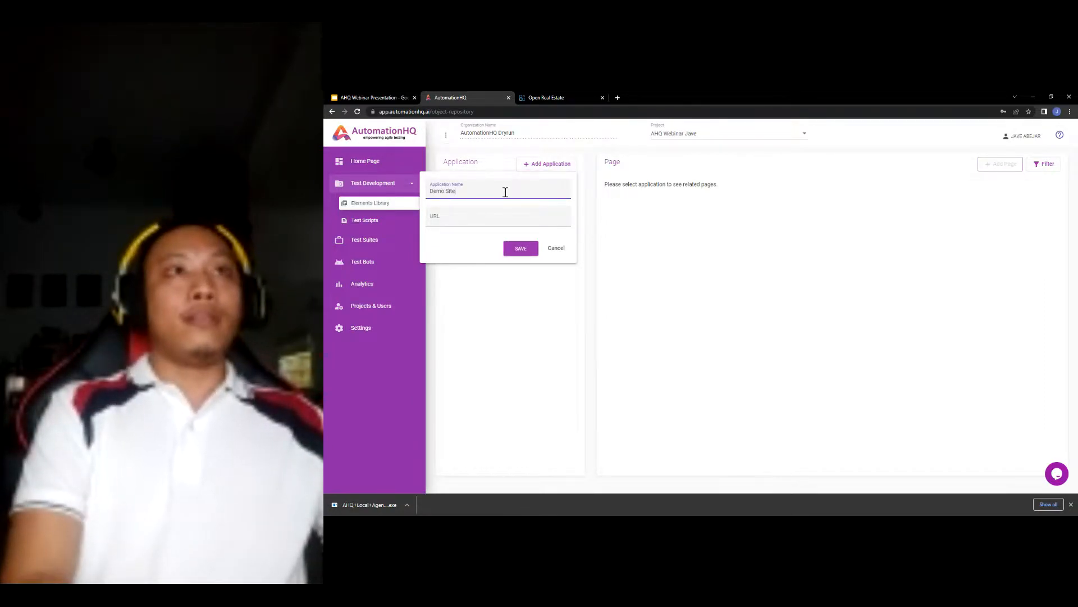
{"action": "left_click", "coordinate": [546, 97]}
{"action": "left_click", "coordinate": [499, 111]}
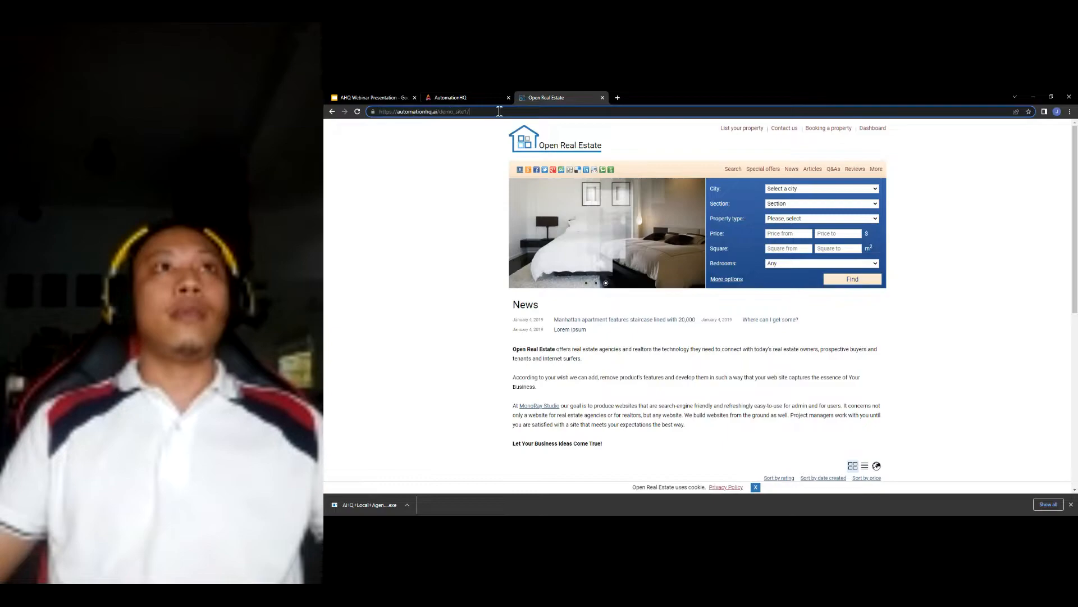
{"action": "left_click", "coordinate": [462, 95]}
{"action": "left_click", "coordinate": [480, 218]}
{"action": "type", "text": "https://automationhq.ai/demo_site1/"}
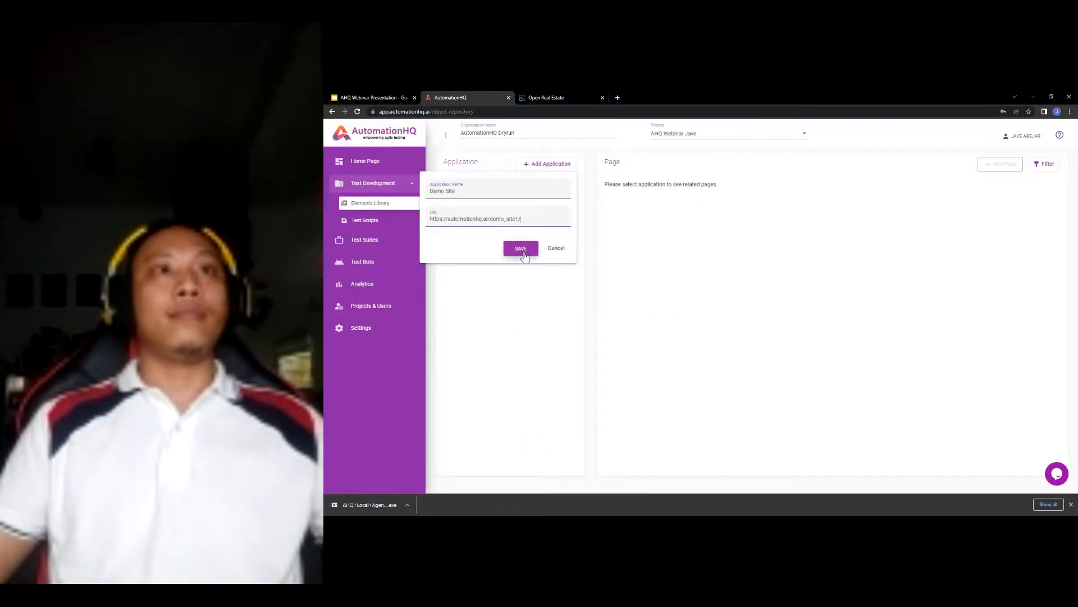
{"action": "left_click", "coordinate": [521, 249]}
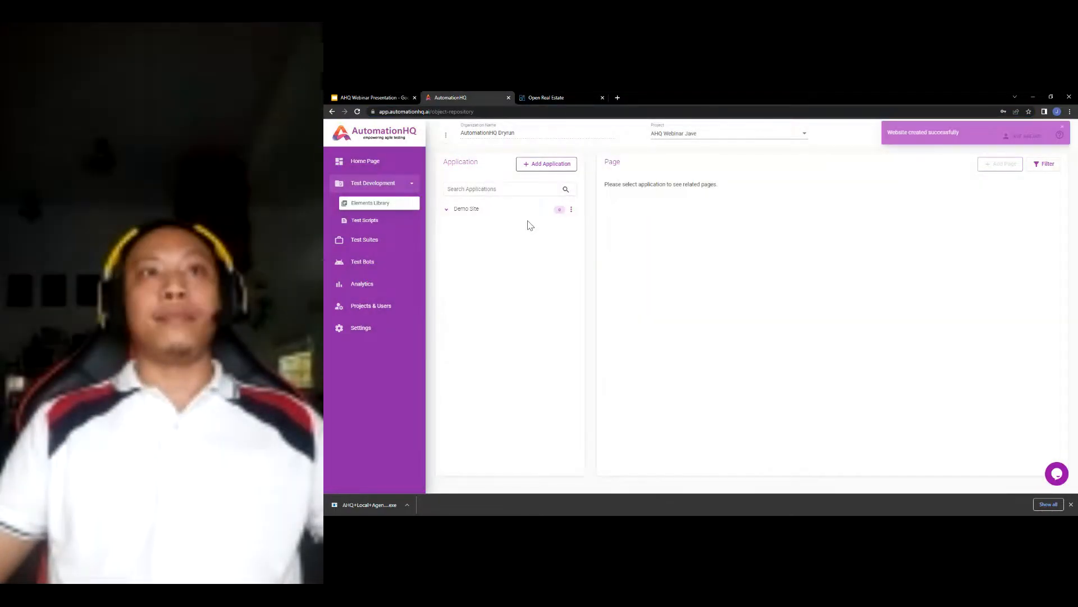
{"action": "left_click", "coordinate": [471, 209]}
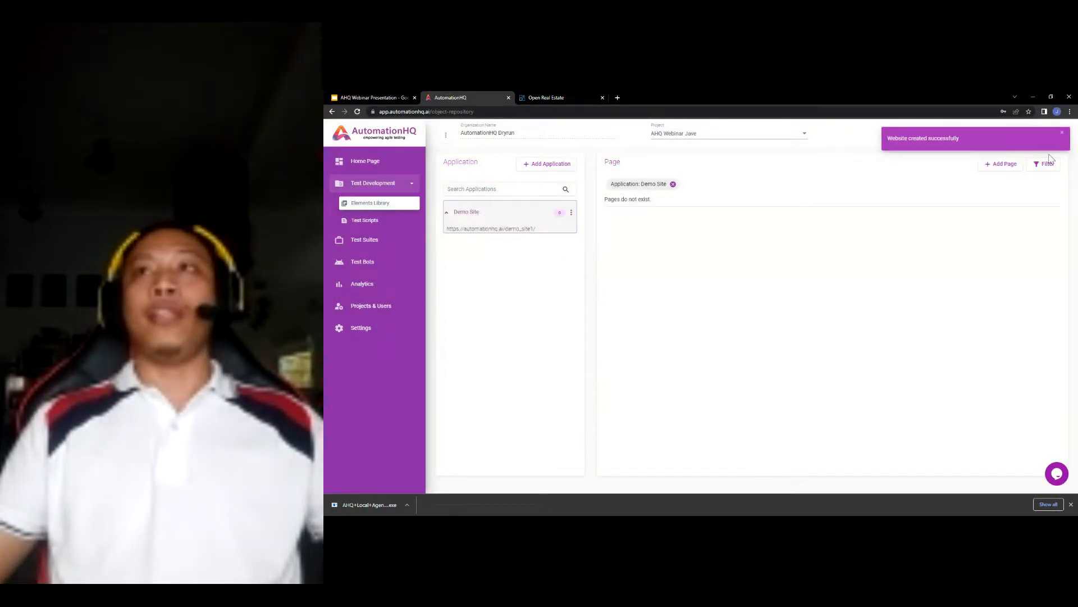
- Add a page named Home Page with description Home Page under Demo Site
{"action": "left_click", "coordinate": [1000, 169]}
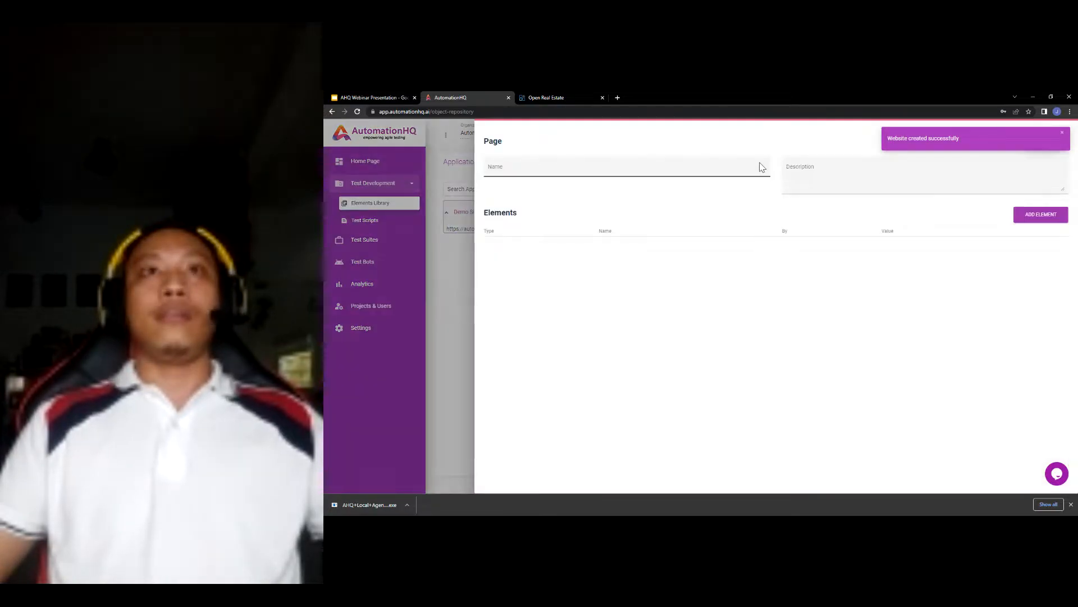
{"action": "left_click", "coordinate": [567, 98]}
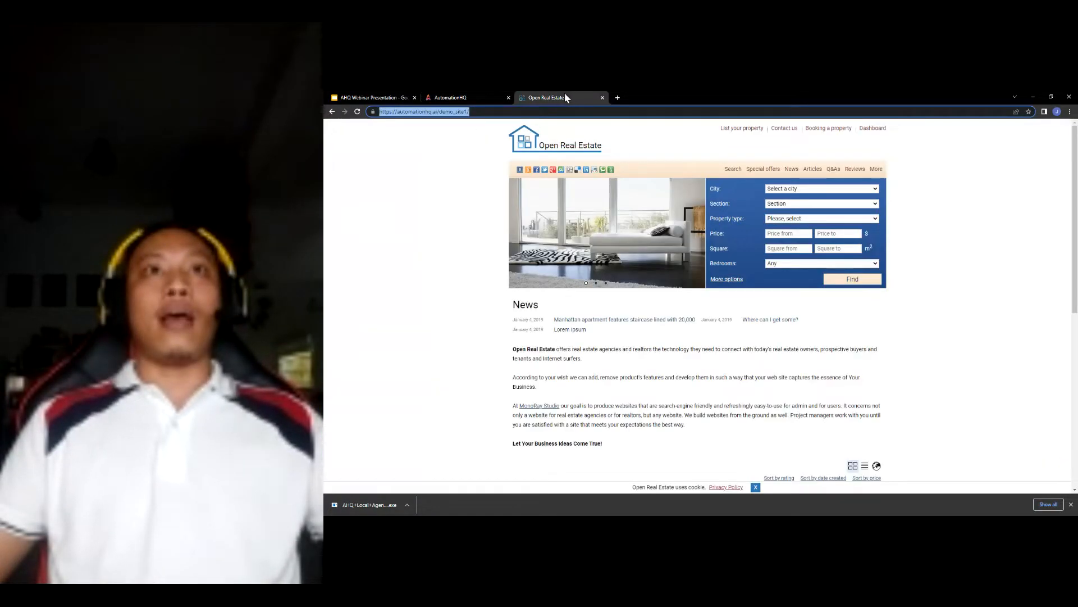
{"action": "left_click", "coordinate": [960, 267]}
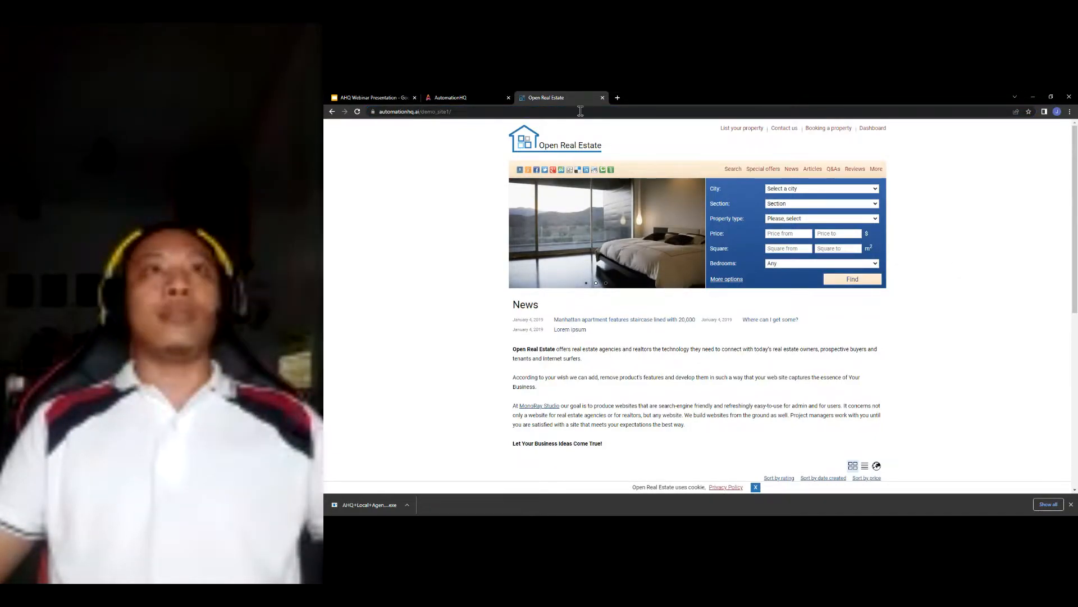
{"action": "left_click", "coordinate": [483, 97]}
{"action": "left_click", "coordinate": [613, 168]}
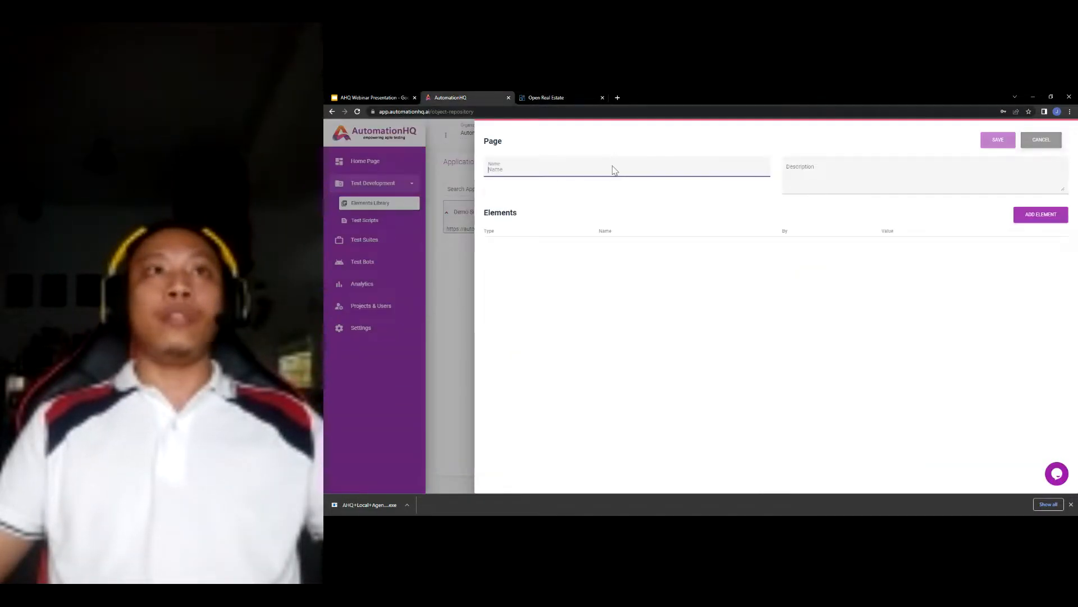
{"action": "type", "text": "Home Page"}
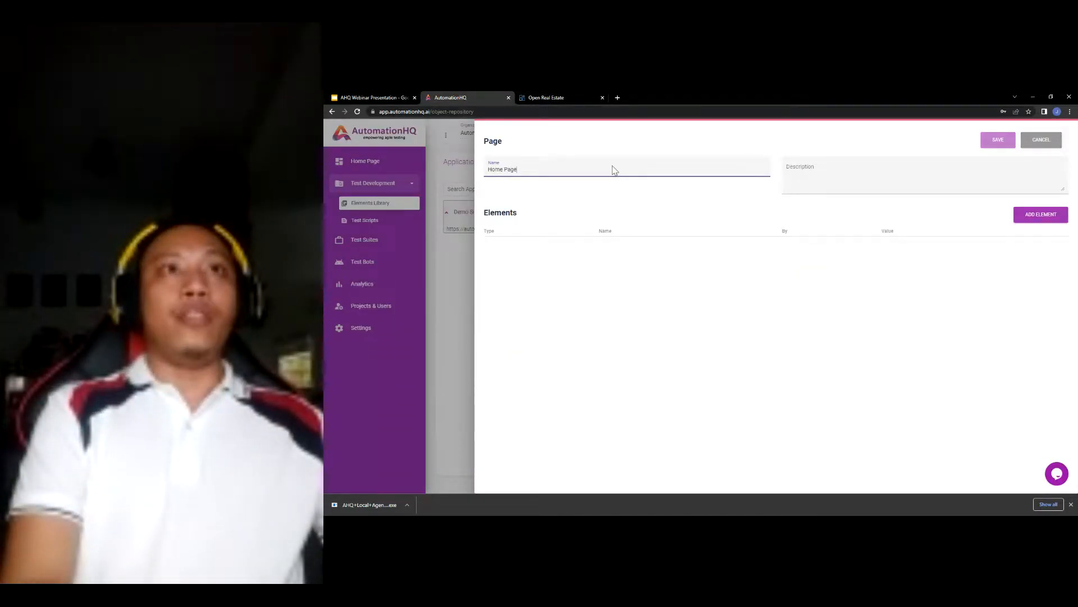
{"action": "key", "text": "ctrl+a"}
{"action": "key", "text": "ctrl+c"}
{"action": "left_click", "coordinate": [867, 174]}
{"action": "key", "text": "ctrl+v"}
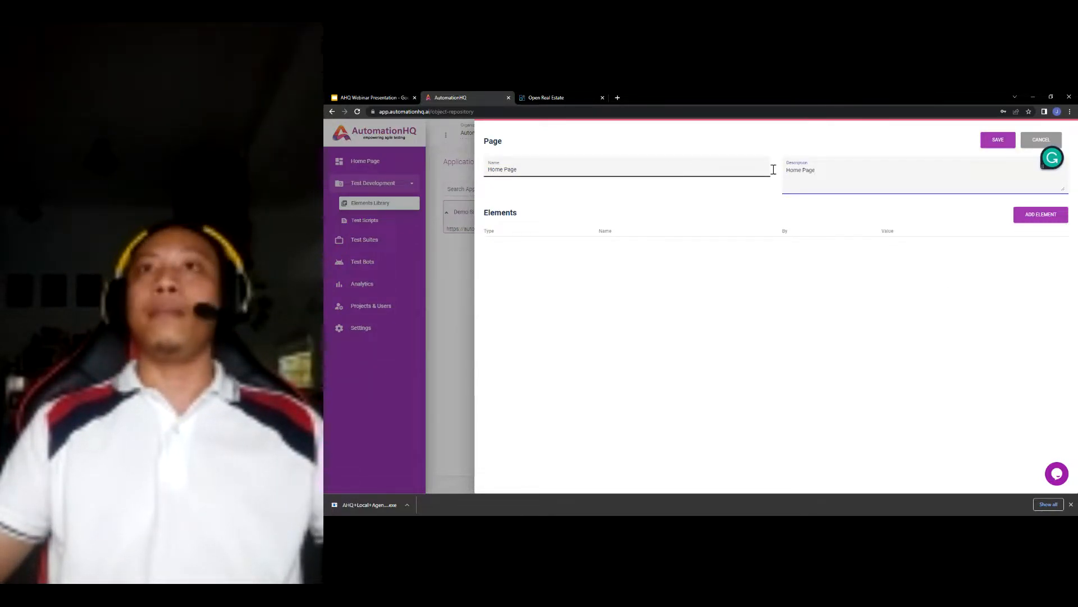
{"action": "left_click", "coordinate": [998, 142]}
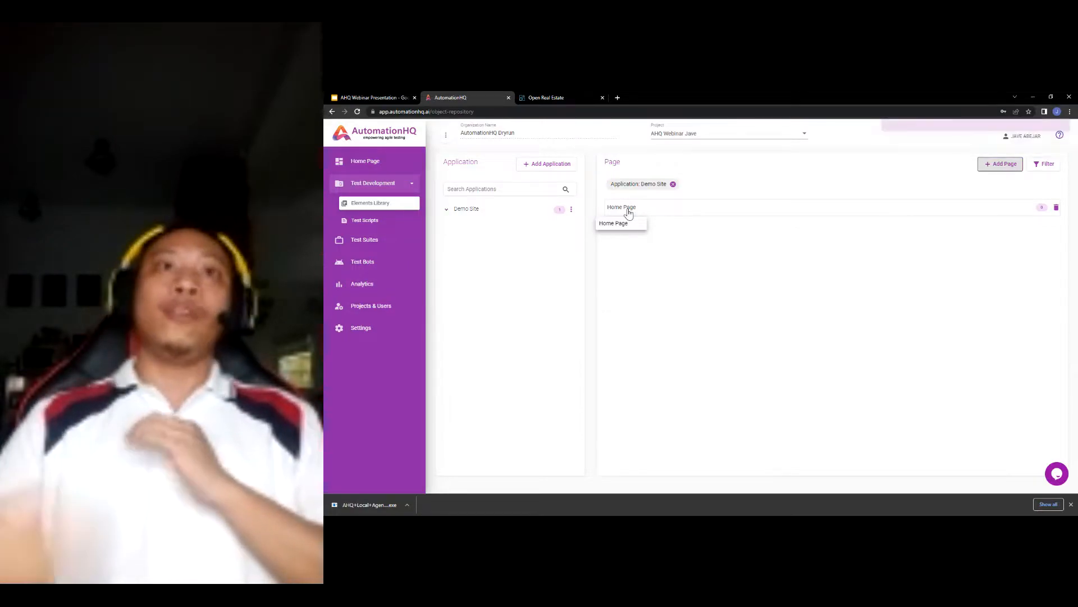
- Add a blank element row to Home Page, then switch to the Open Real Estate site
{"action": "left_click", "coordinate": [629, 211]}
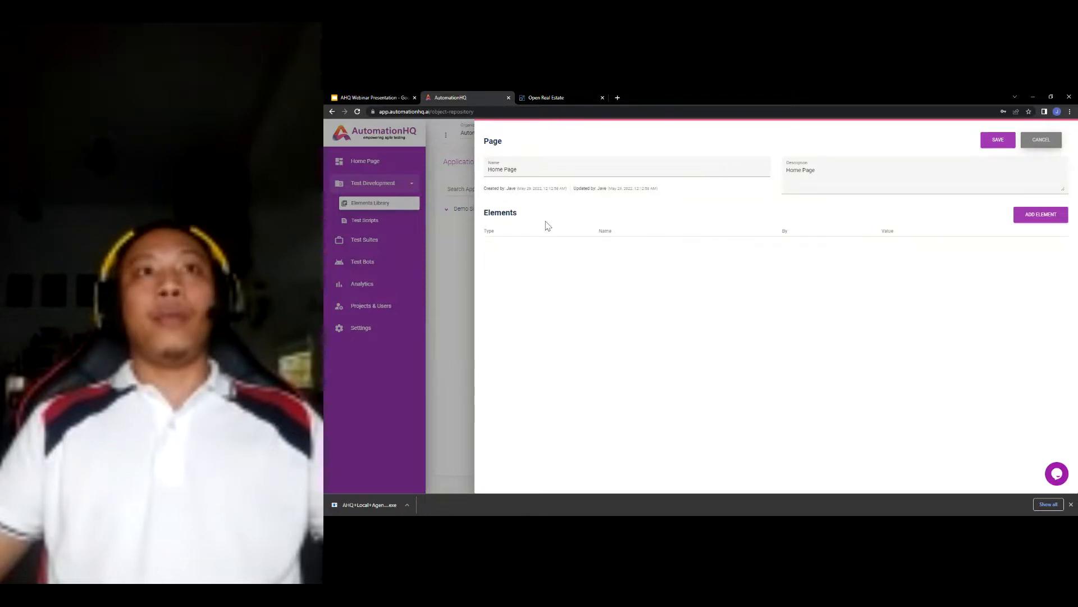
{"action": "left_click", "coordinate": [1046, 216]}
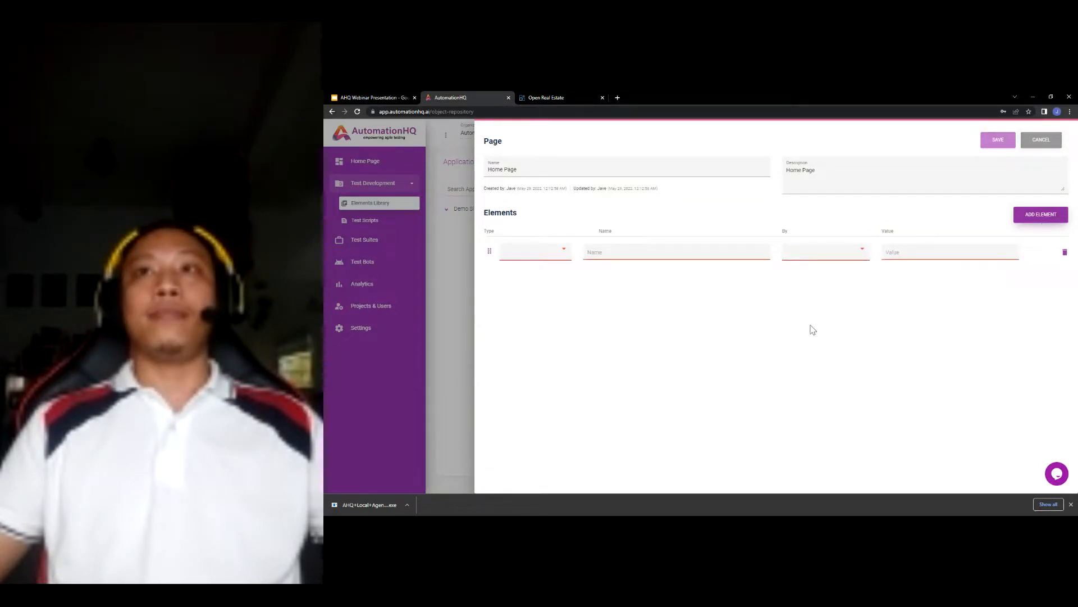
{"action": "left_click", "coordinate": [575, 100]}
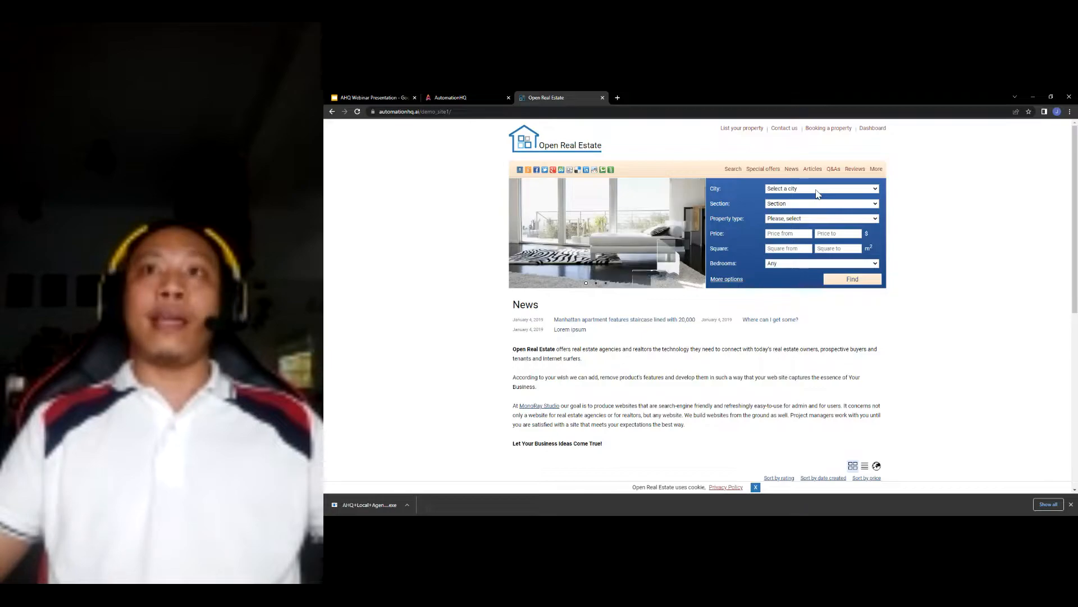
- Copy the City dropdown's XPath from DevTools on the Open Real Estate site
{"action": "right_click", "coordinate": [817, 191]}
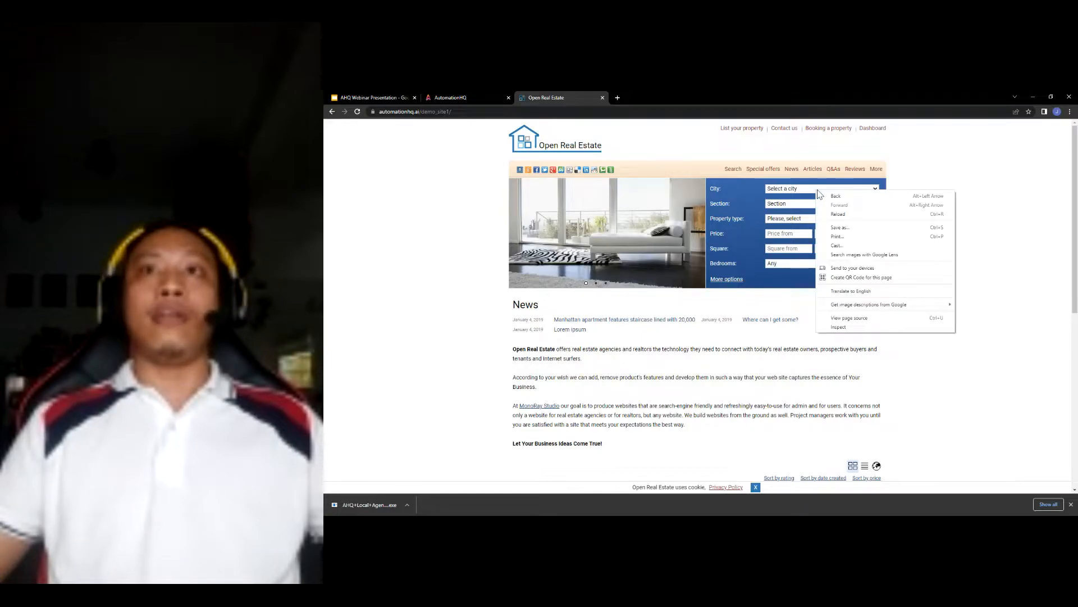
{"action": "left_click", "coordinate": [846, 327]}
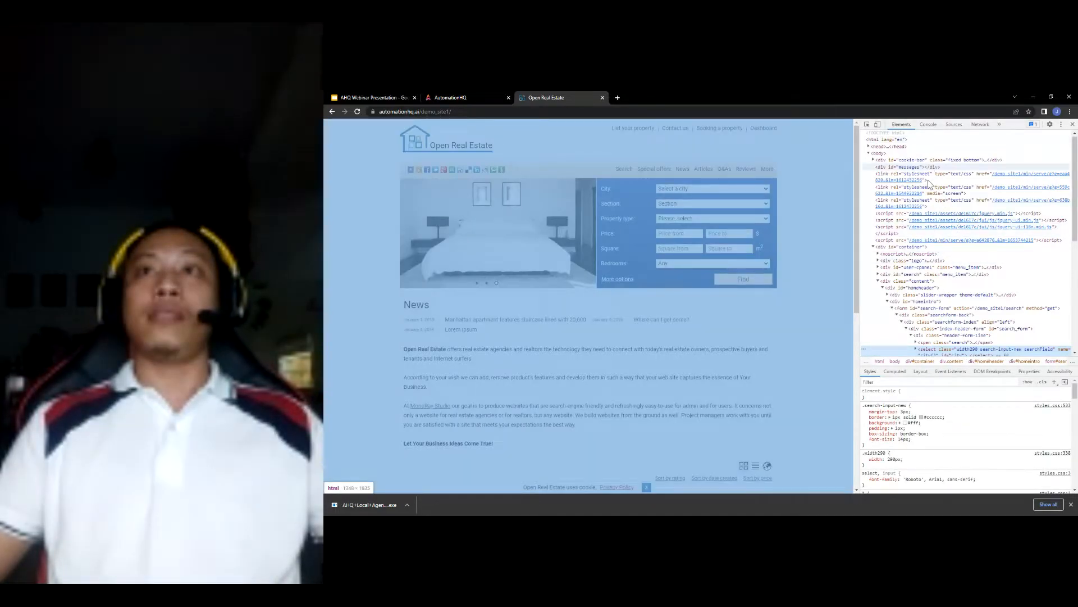
{"action": "scroll", "coordinate": [929, 225], "scroll_direction": "down", "scroll_amount": 2}
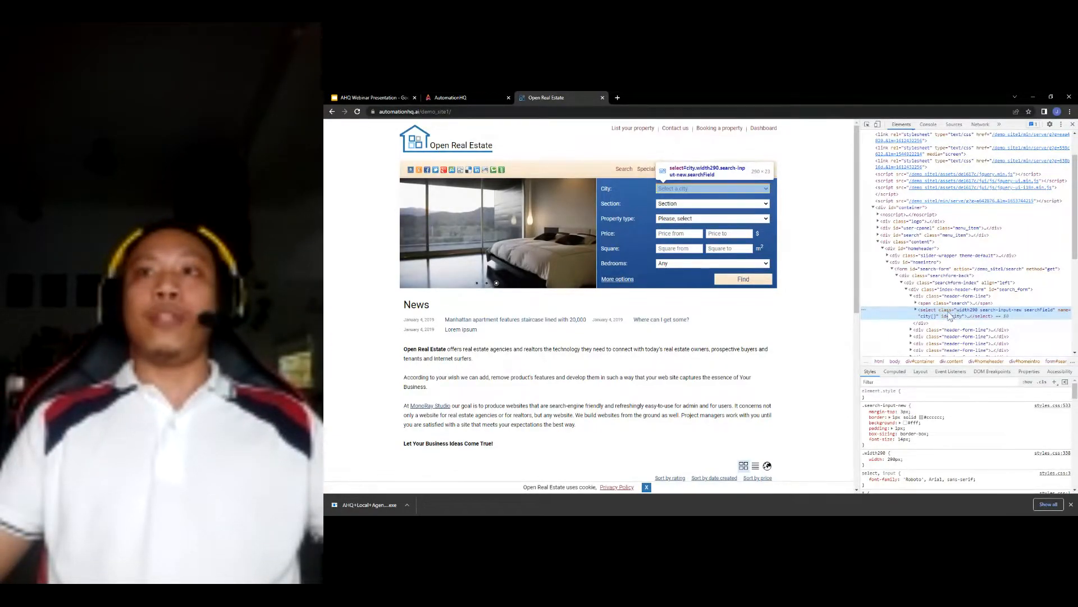
{"action": "right_click", "coordinate": [949, 314]}
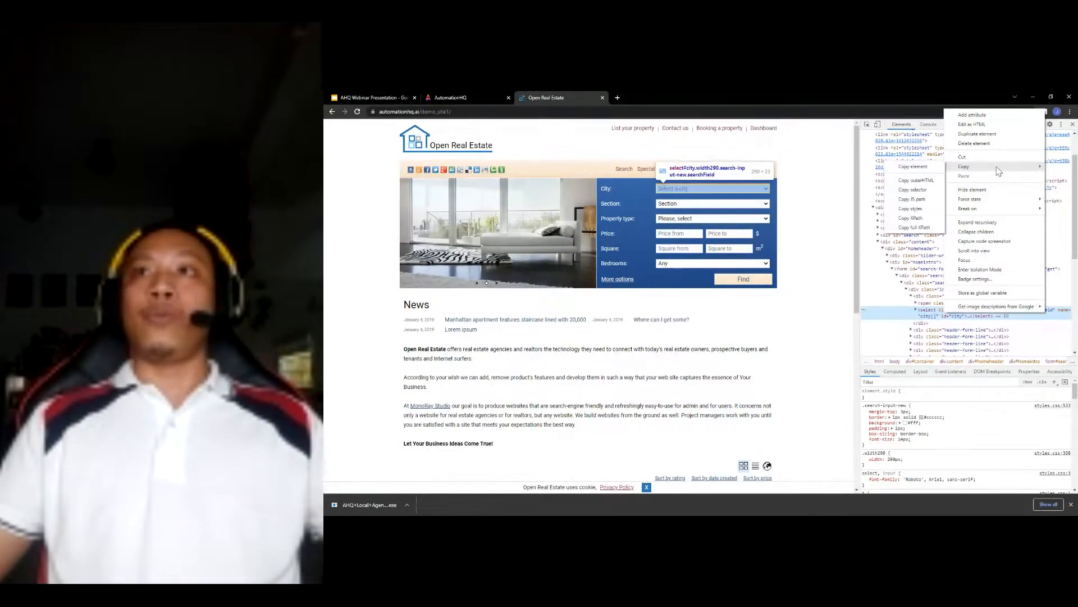
{"action": "mouse_move", "coordinate": [995, 167]}
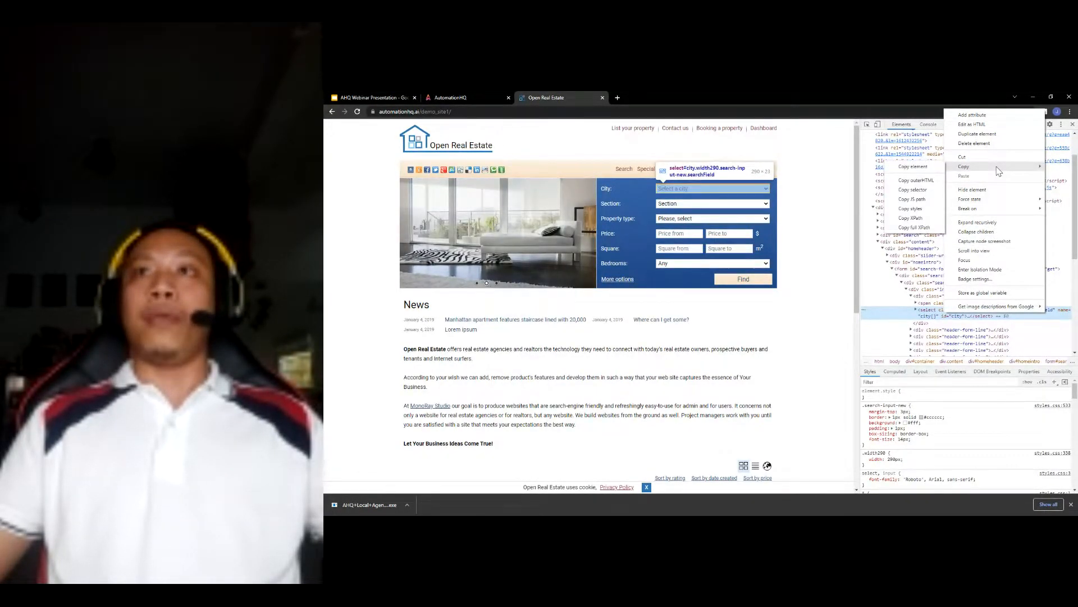
{"action": "left_click", "coordinate": [922, 219]}
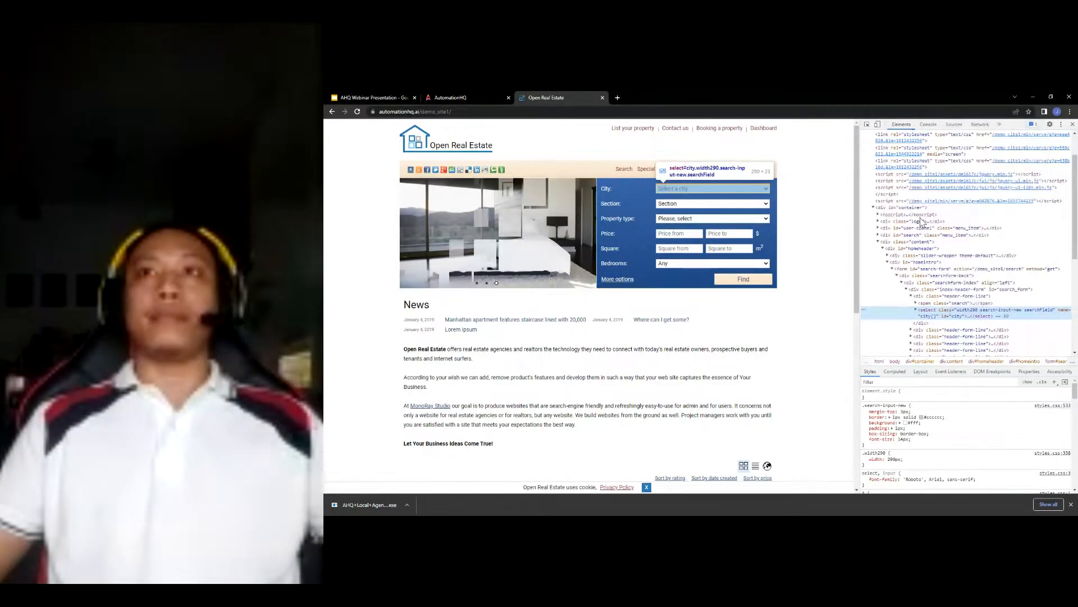
{"action": "left_click", "coordinate": [462, 96]}
{"action": "left_click", "coordinate": [558, 255]}
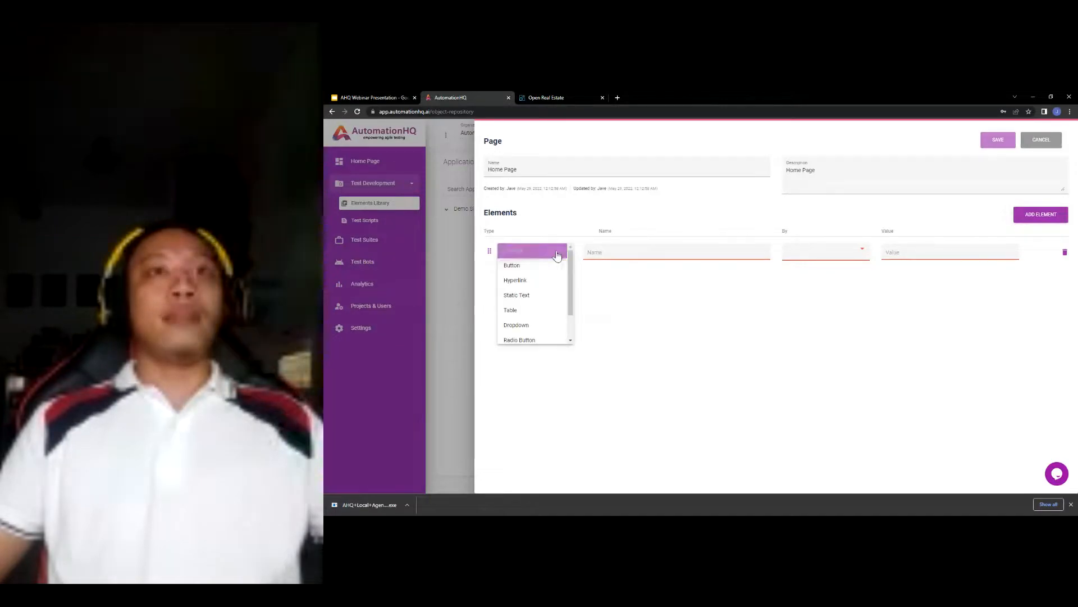
- Name the new element City Dropdown and set its type to Dropdown
{"action": "left_click", "coordinate": [655, 255]}
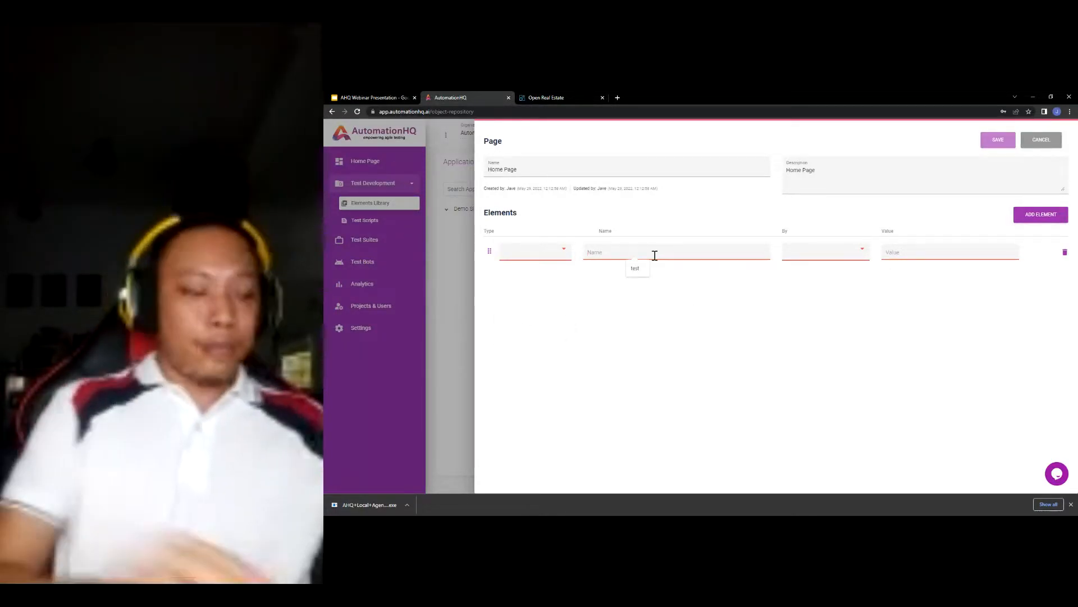
{"action": "type", "text": "City Dropdown"}
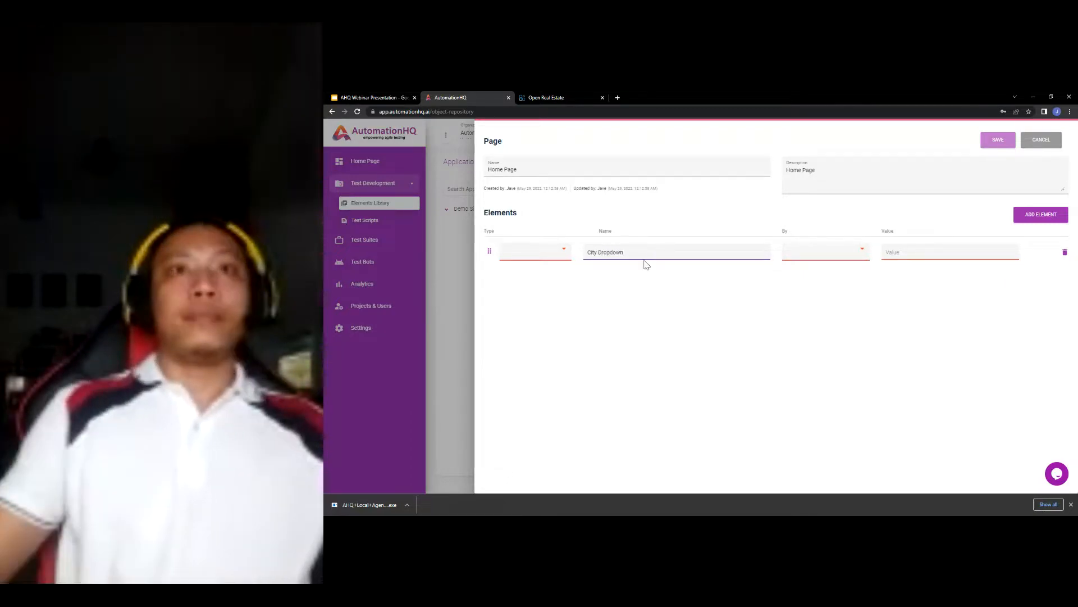
{"action": "left_click", "coordinate": [553, 250]}
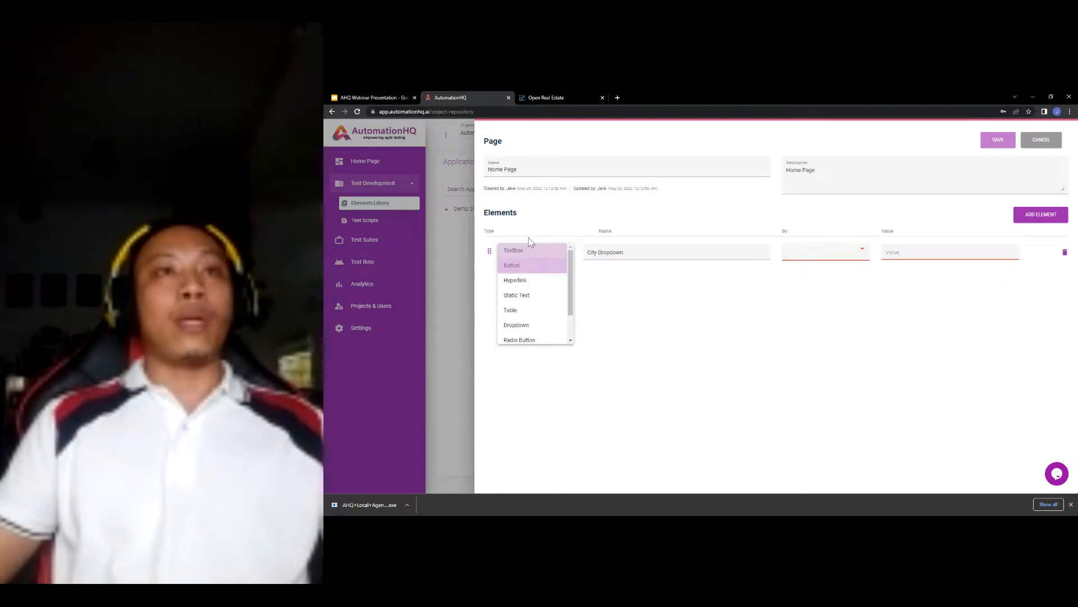
{"action": "scroll", "coordinate": [544, 275], "scroll_direction": "down", "scroll_amount": 1}
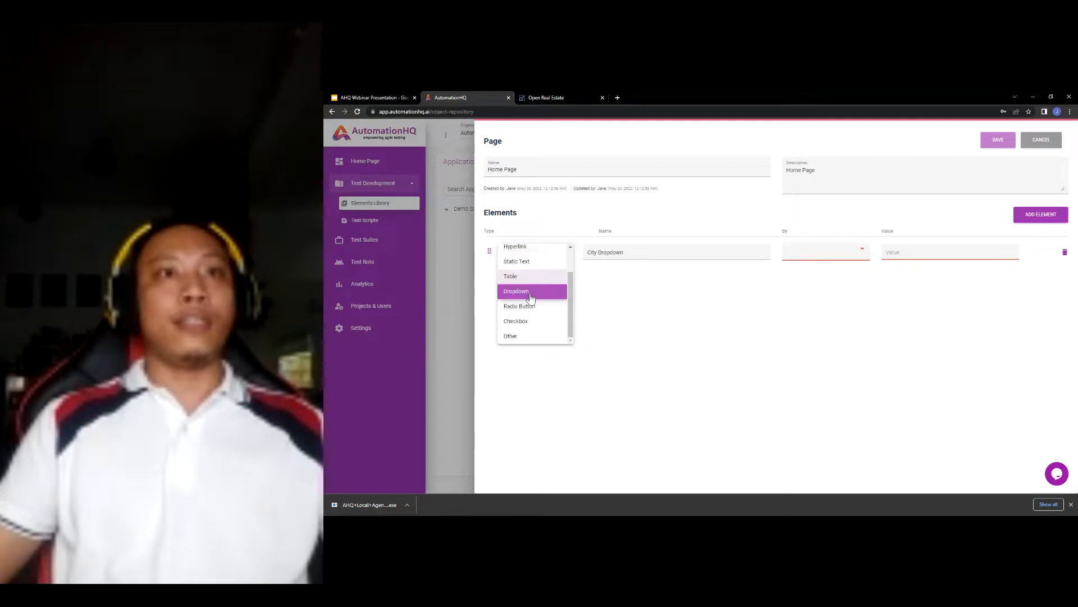
{"action": "left_click", "coordinate": [531, 290]}
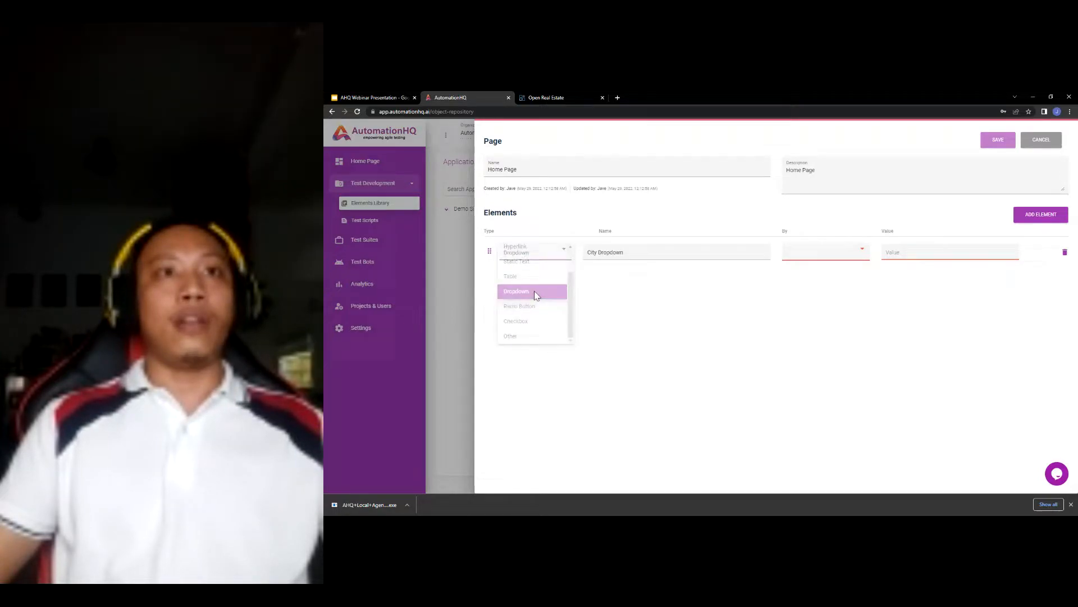
{"action": "left_click", "coordinate": [822, 252]}
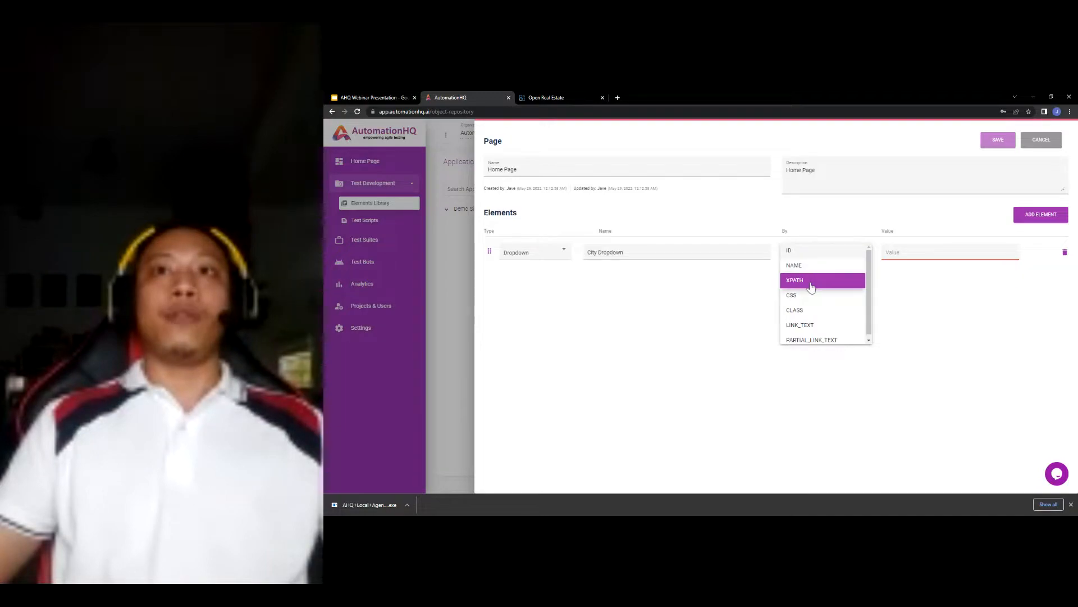
{"action": "left_click", "coordinate": [808, 281]}
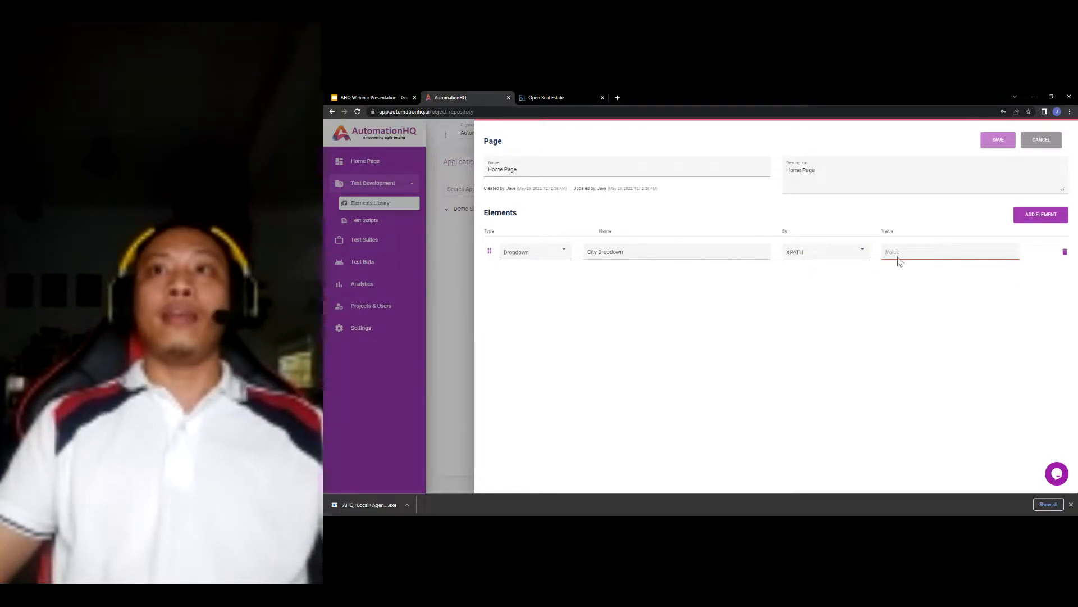
{"action": "key", "text": "ctrl+v"}
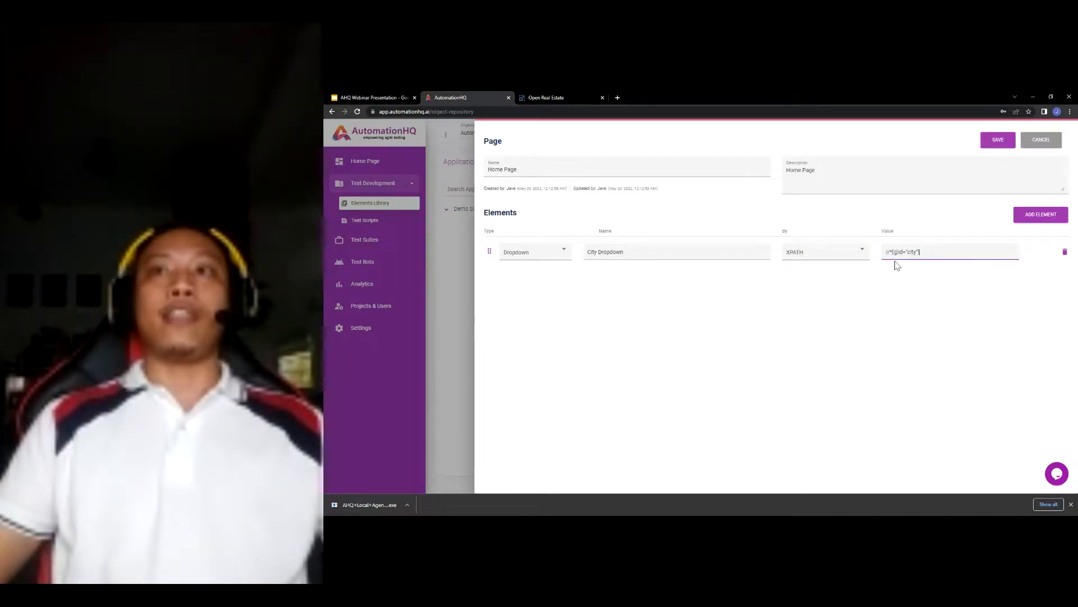
{"action": "left_click", "coordinate": [868, 278]}
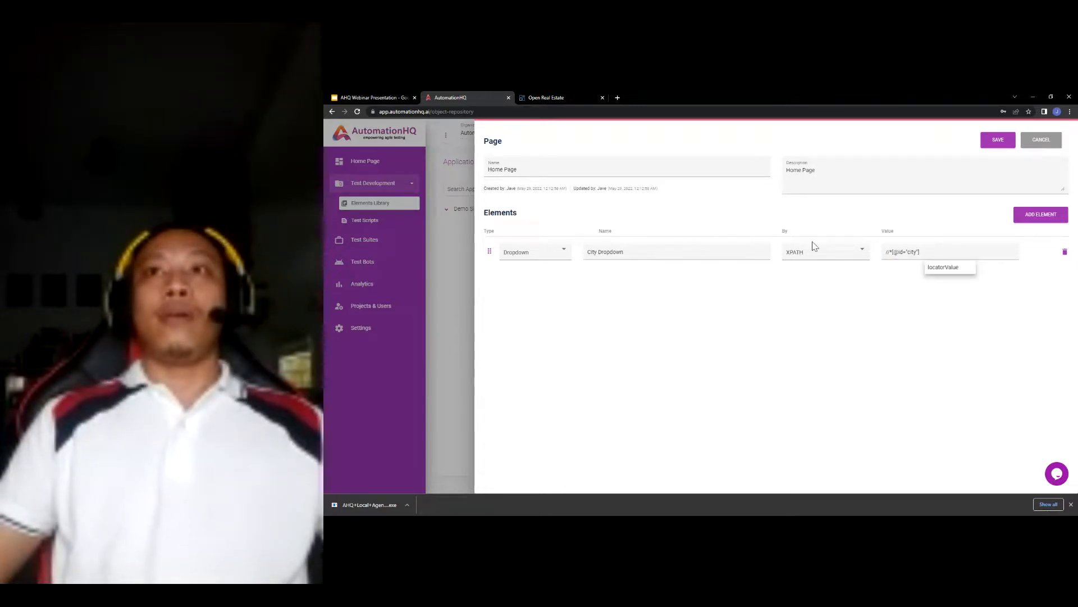
{"action": "left_click", "coordinate": [1018, 220]}
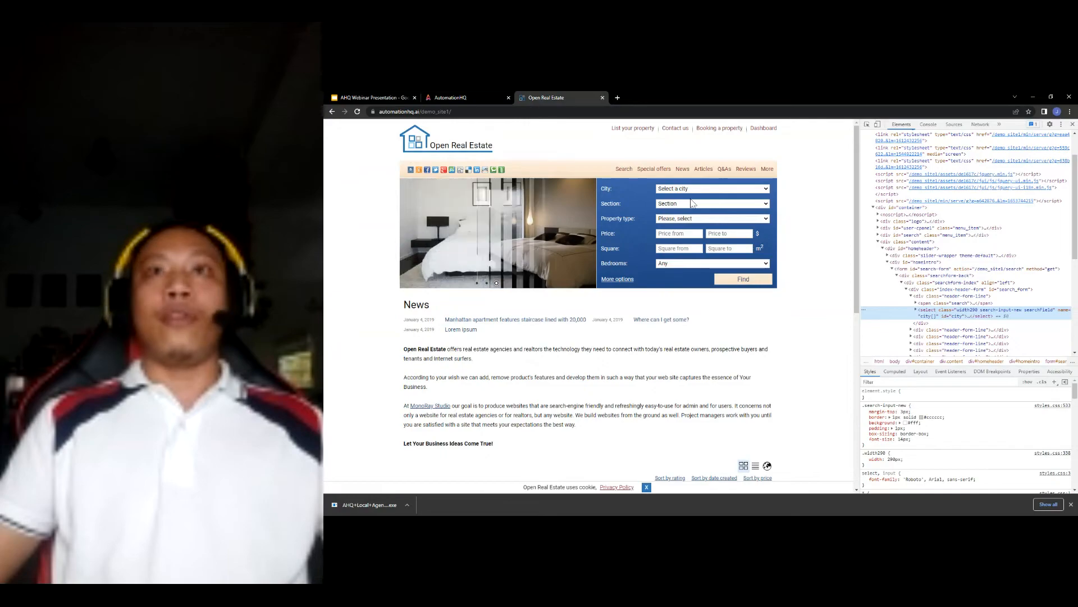
- Inspect the Section dropdown in DevTools to read its select element's id, apType
{"action": "right_click", "coordinate": [686, 204]}
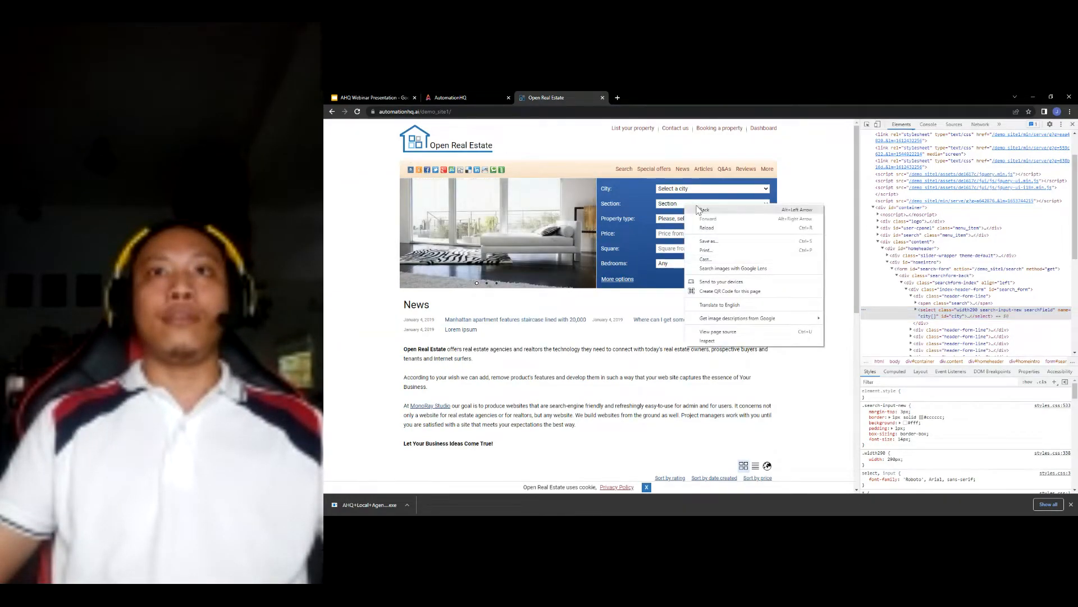
{"action": "left_click", "coordinate": [724, 342]}
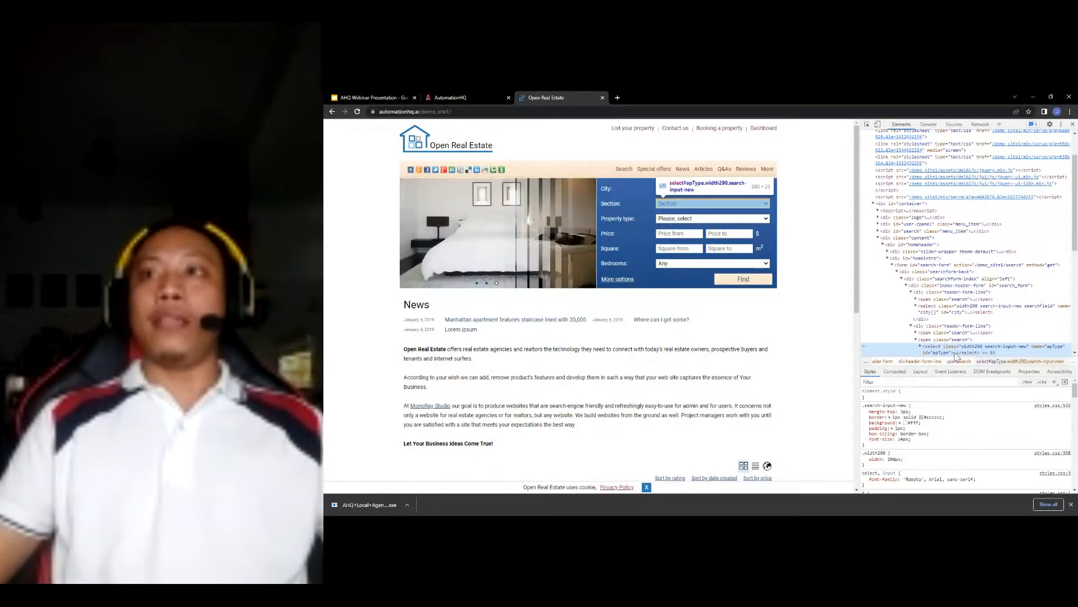
{"action": "scroll", "coordinate": [941, 348], "scroll_direction": "down", "scroll_amount": 1}
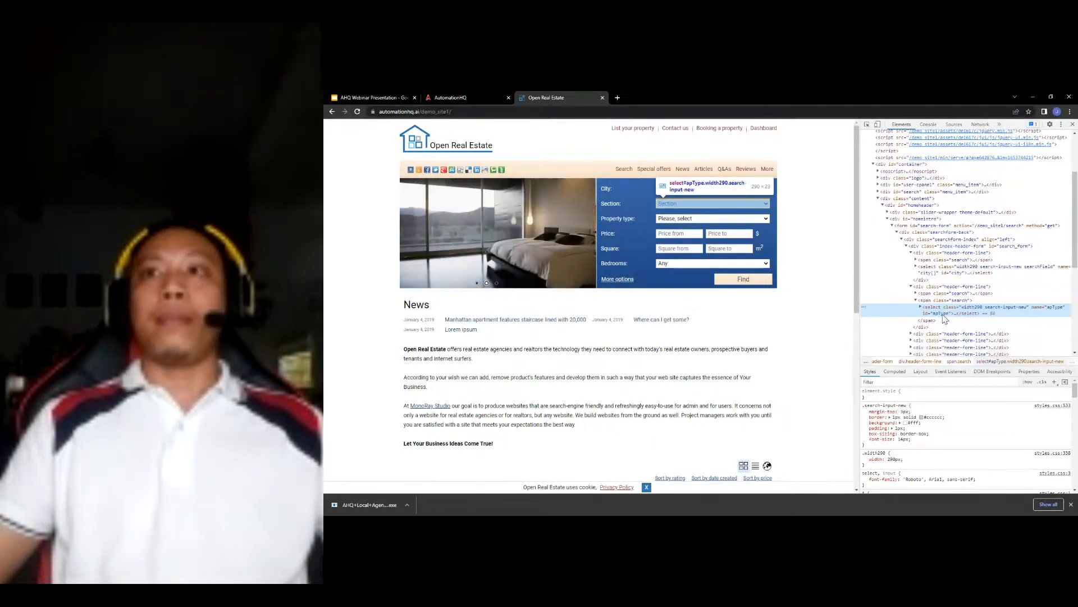
{"action": "double_click", "coordinate": [941, 314]}
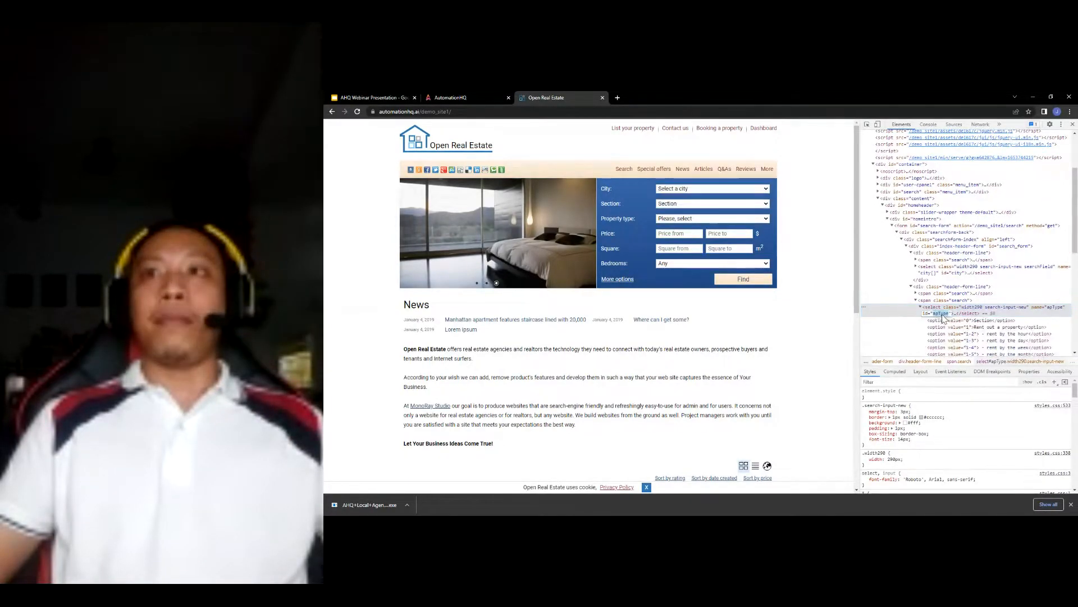
{"action": "left_click", "coordinate": [448, 99]}
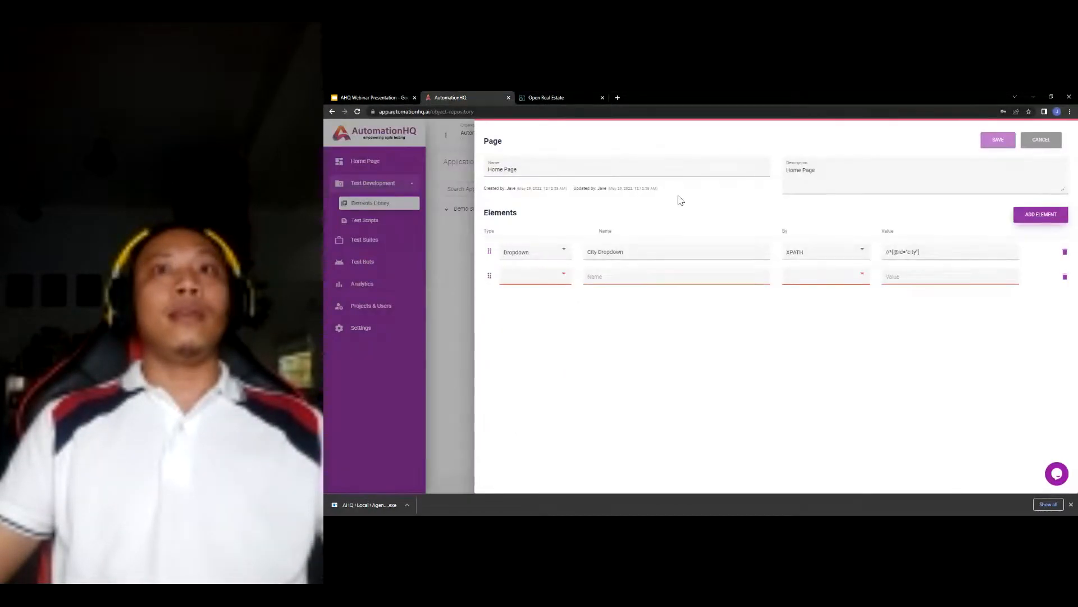
- Define a Section Dropdown element of type Dropdown, located by ID apType
{"action": "left_click", "coordinate": [614, 274]}
{"action": "type", "text": "Section D"}
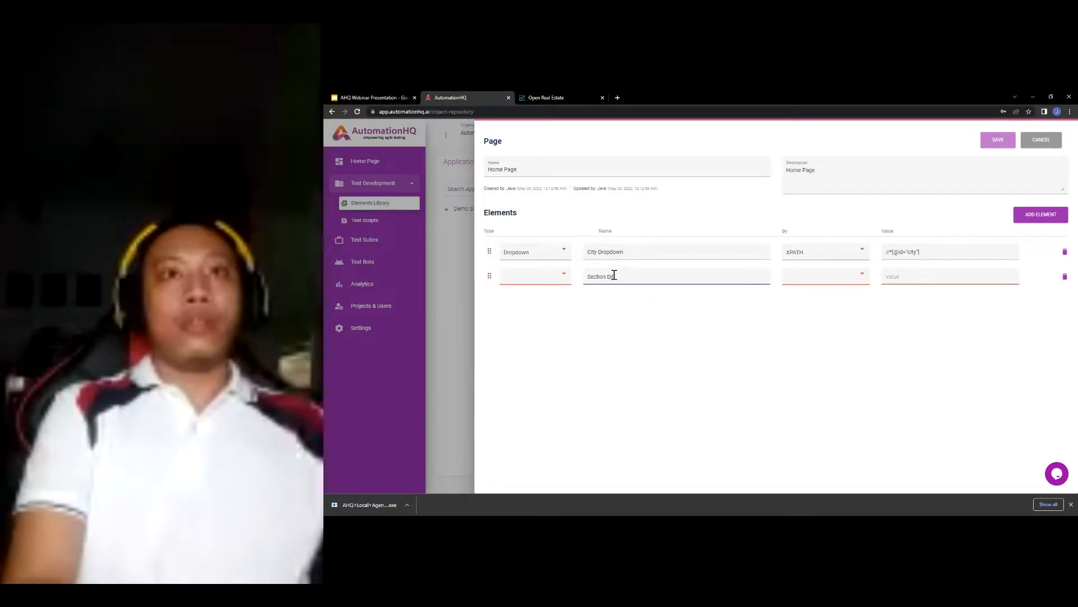
{"action": "type", "text": "ropdown"}
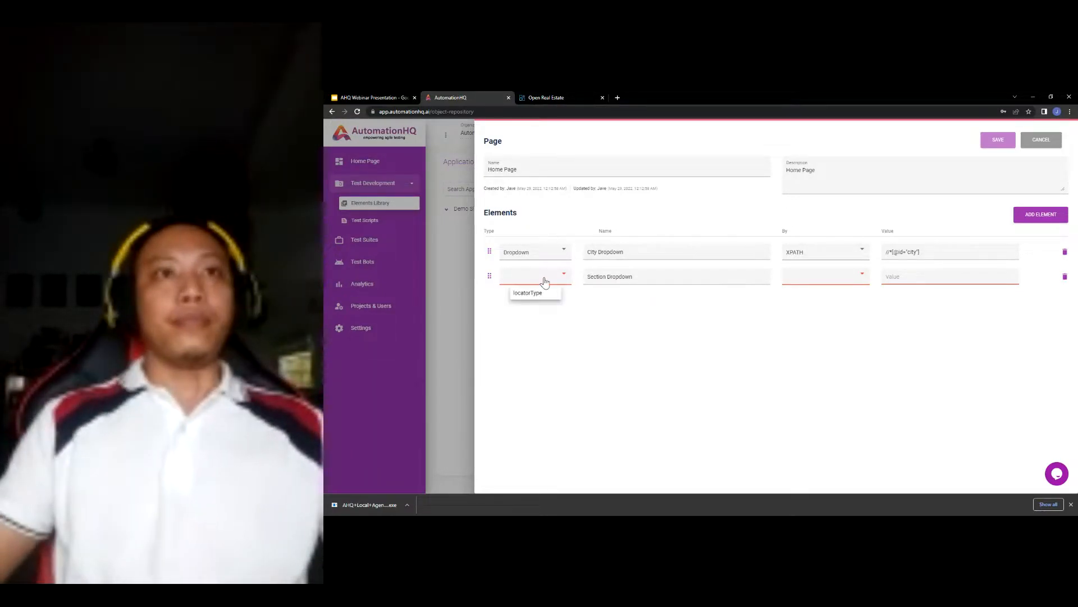
{"action": "left_click", "coordinate": [544, 281]}
{"action": "left_click", "coordinate": [534, 353]}
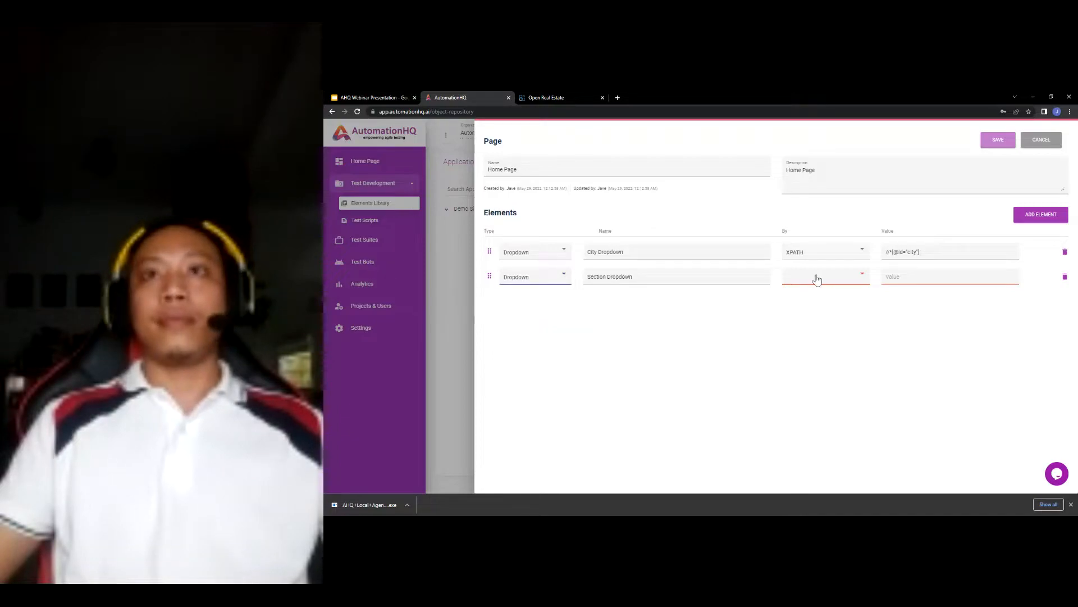
{"action": "left_click", "coordinate": [817, 280]}
{"action": "left_click", "coordinate": [816, 278]}
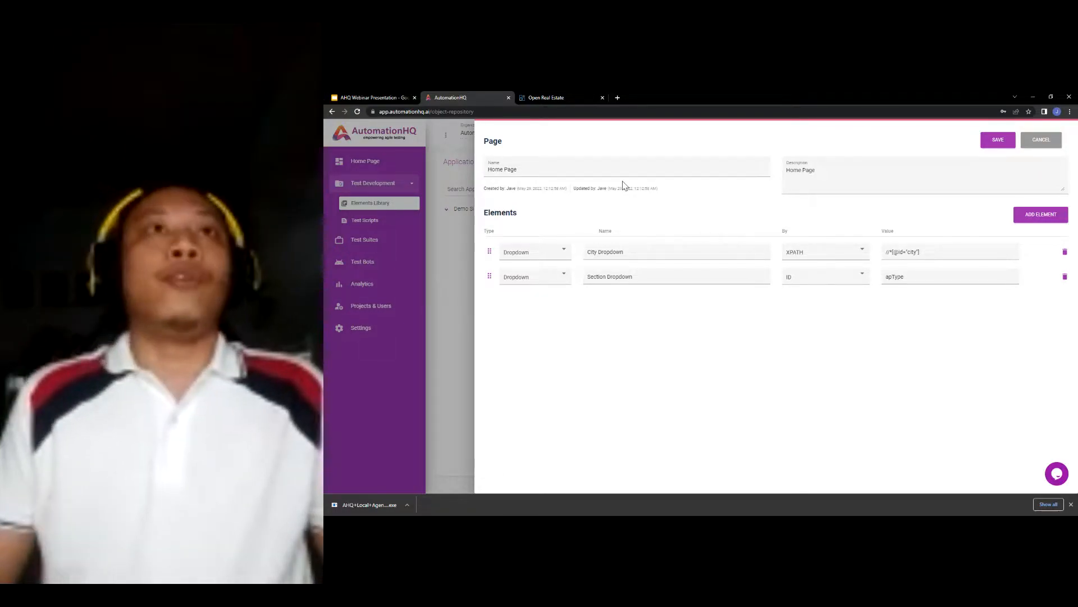
{"action": "left_click", "coordinate": [535, 98]}
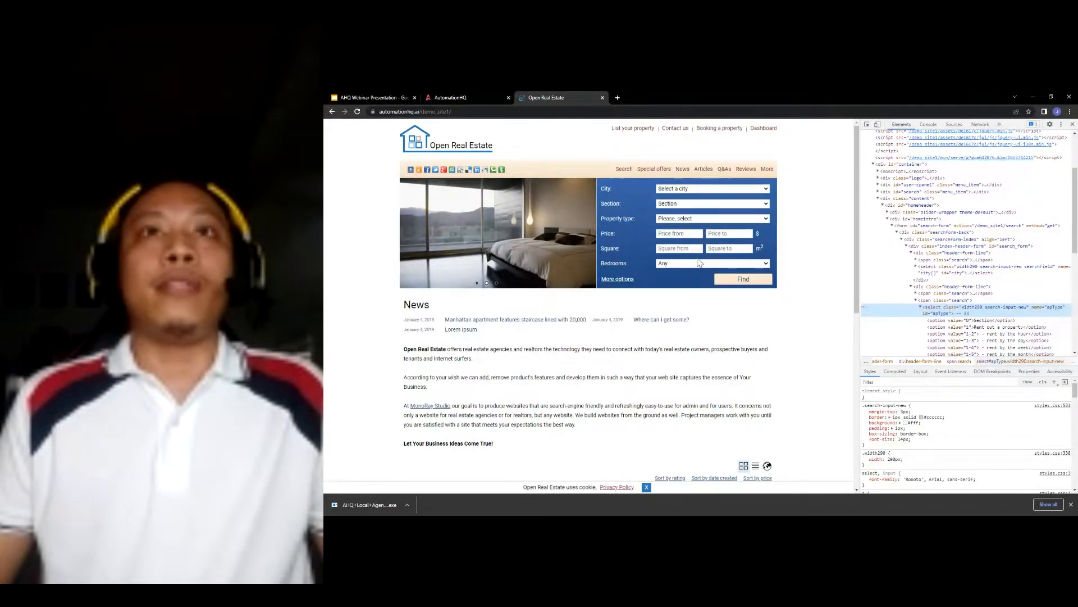
{"action": "left_click", "coordinate": [473, 97]}
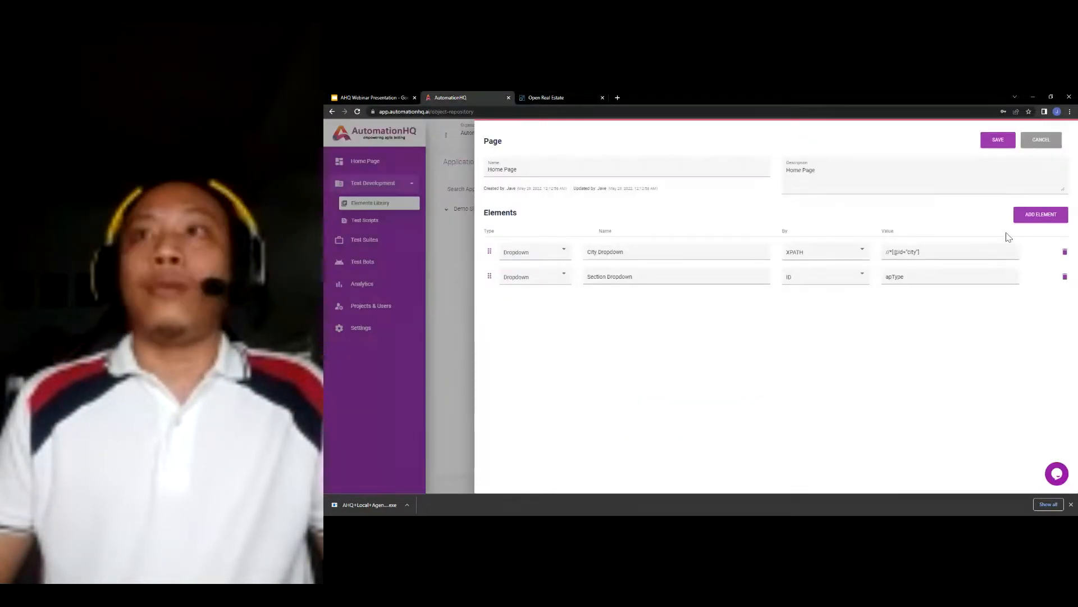
- Add a third element row, then bring up the context menu on the site's Property type dropdown
{"action": "left_click", "coordinate": [1041, 215]}
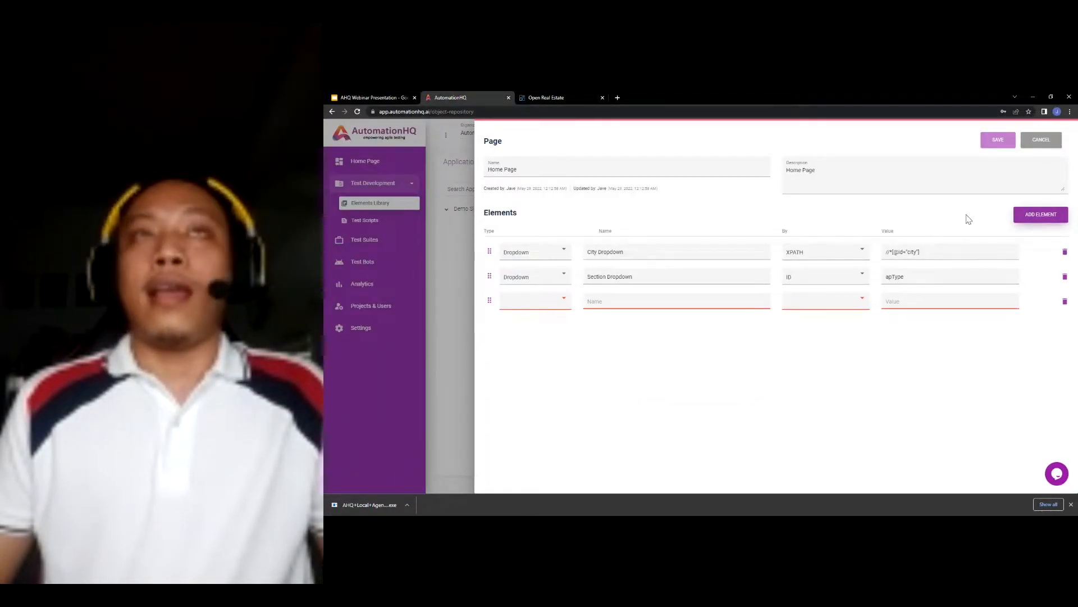
{"action": "left_click", "coordinate": [559, 98]}
{"action": "right_click", "coordinate": [689, 219]}
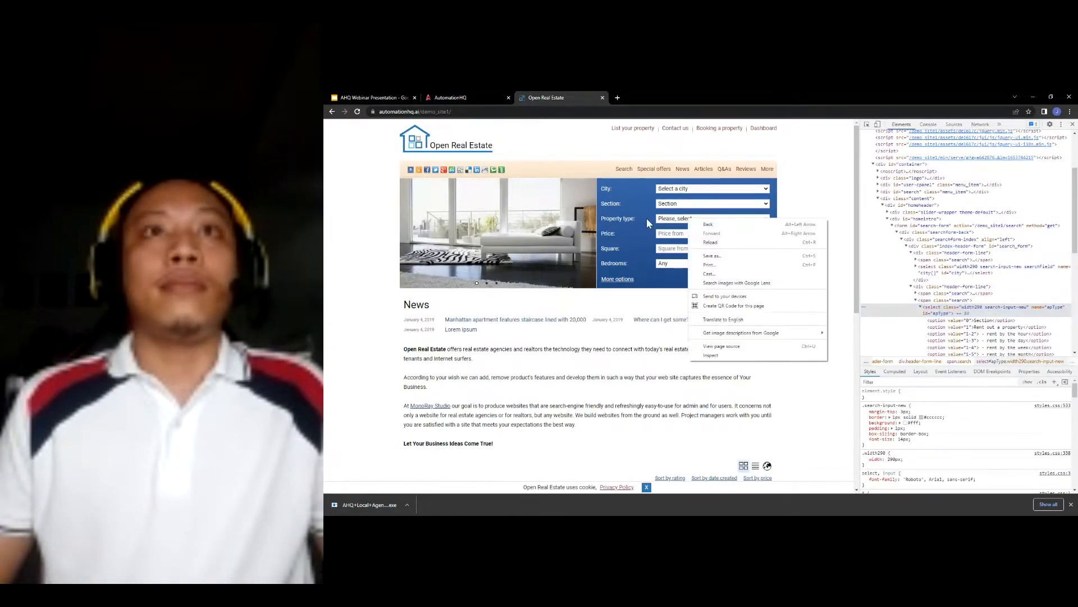
- Copy the XPath of the Property type select, objType, from DevTools
{"action": "left_click", "coordinate": [731, 355]}
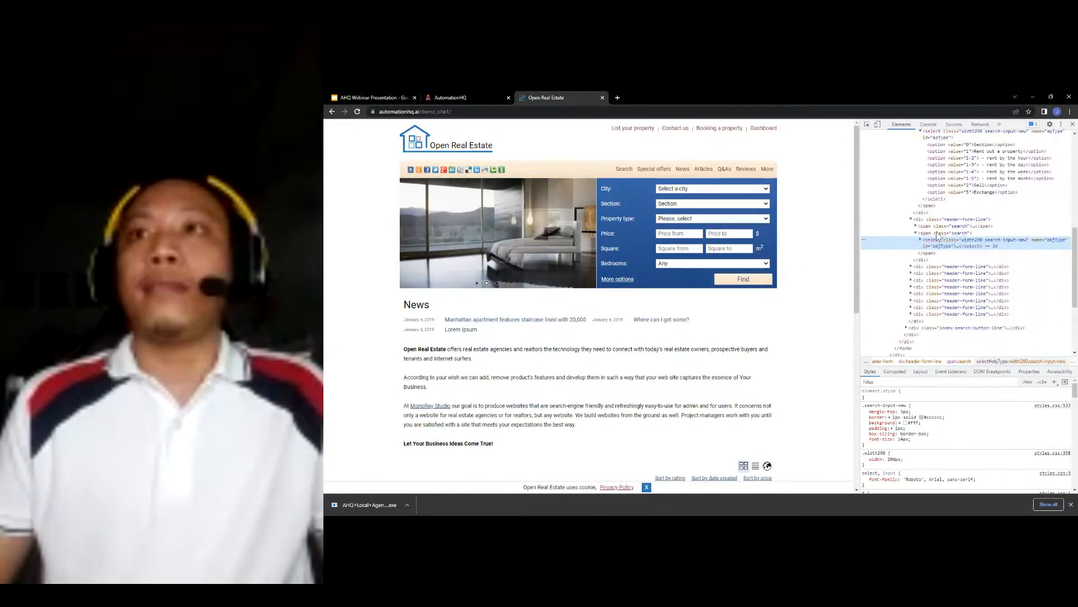
{"action": "right_click", "coordinate": [958, 246]}
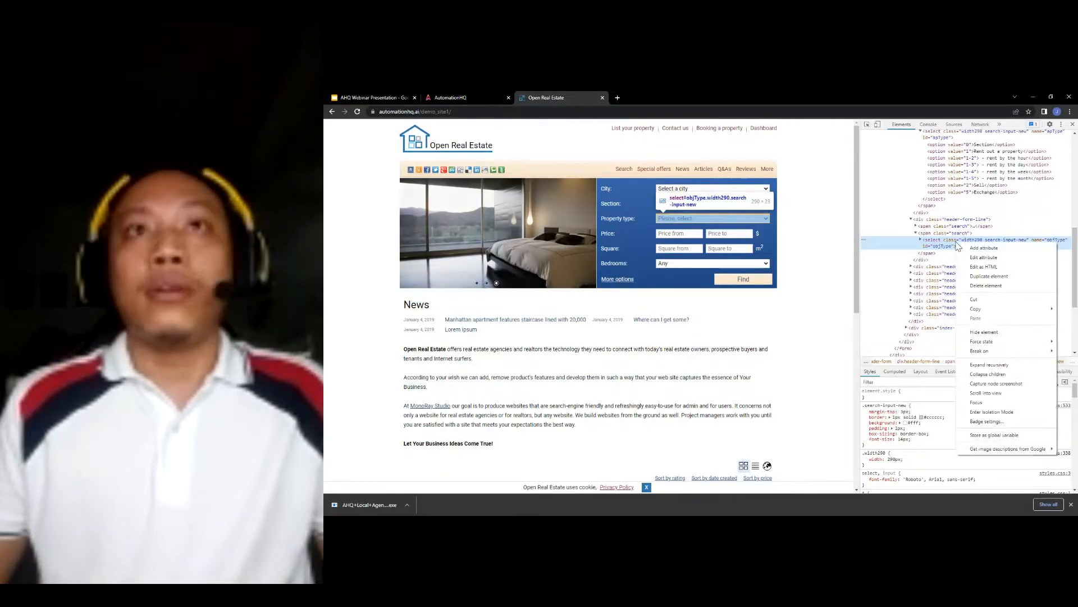
{"action": "mouse_move", "coordinate": [995, 316]}
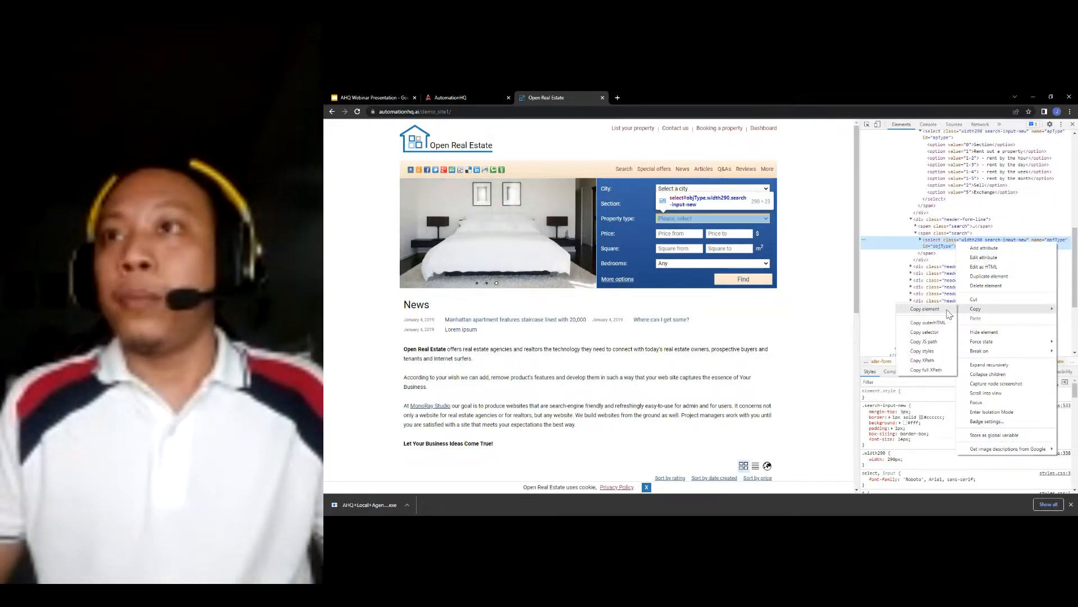
{"action": "left_click", "coordinate": [935, 361]}
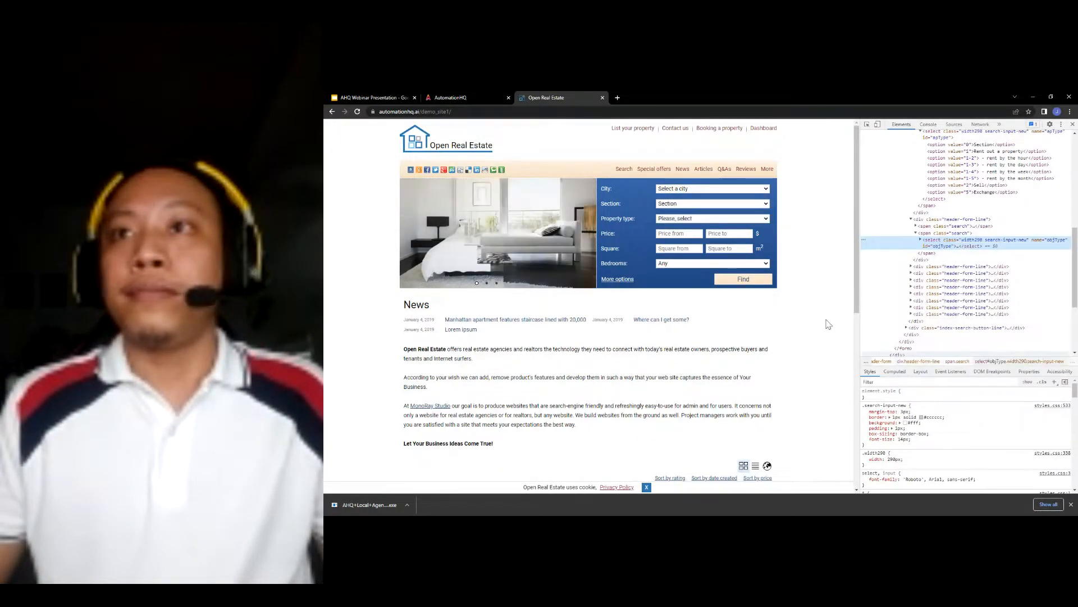
{"action": "left_click", "coordinate": [1000, 342]}
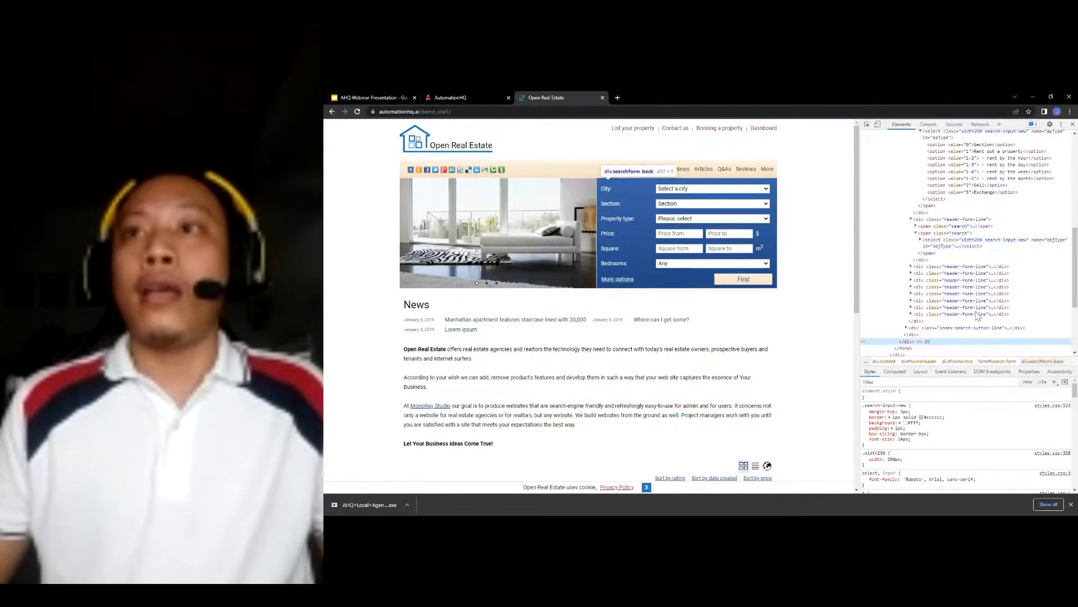
{"action": "key", "text": "ctrl+f"}
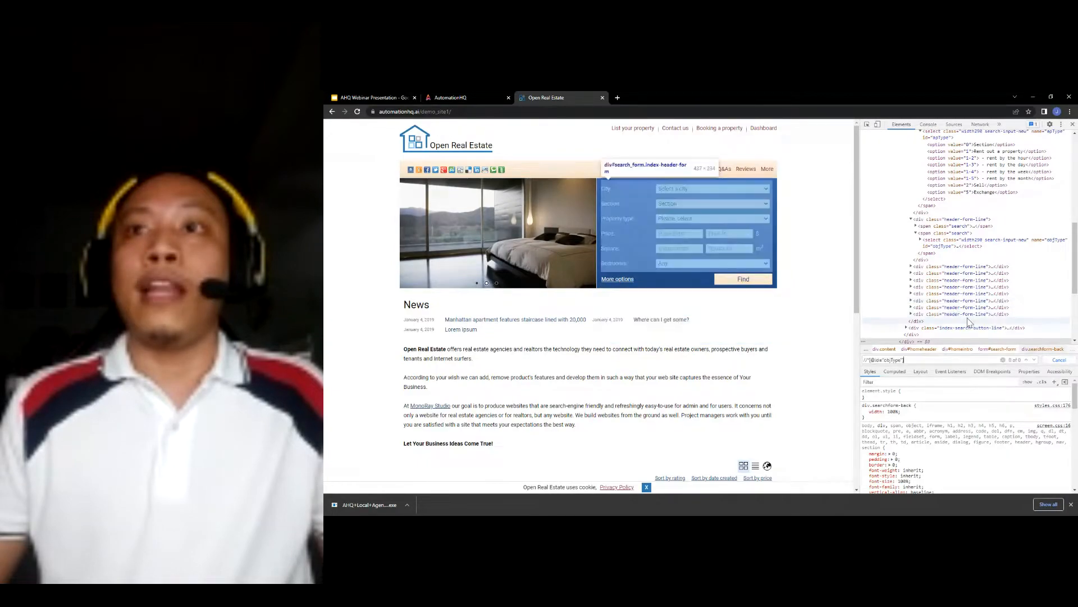
{"action": "key", "text": "ctrl+v"}
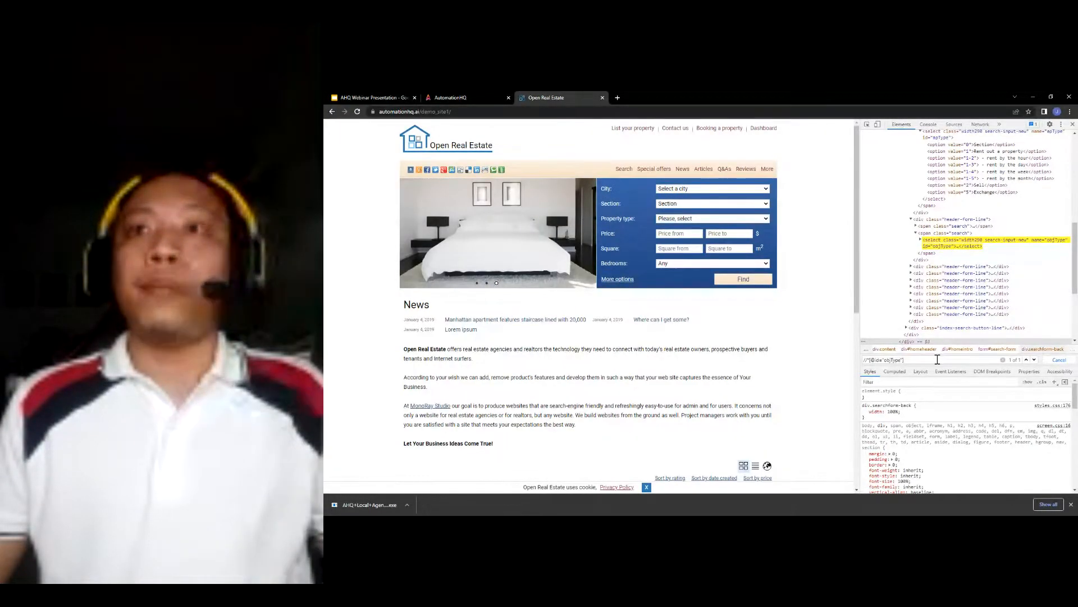
{"action": "left_click", "coordinate": [980, 280]}
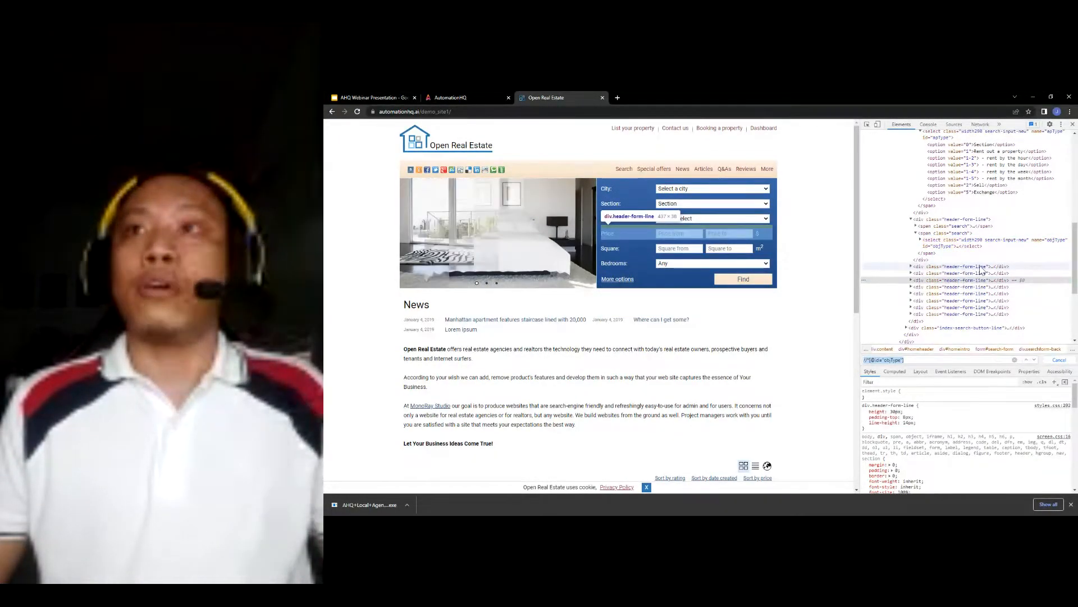
{"action": "left_click", "coordinate": [920, 361]}
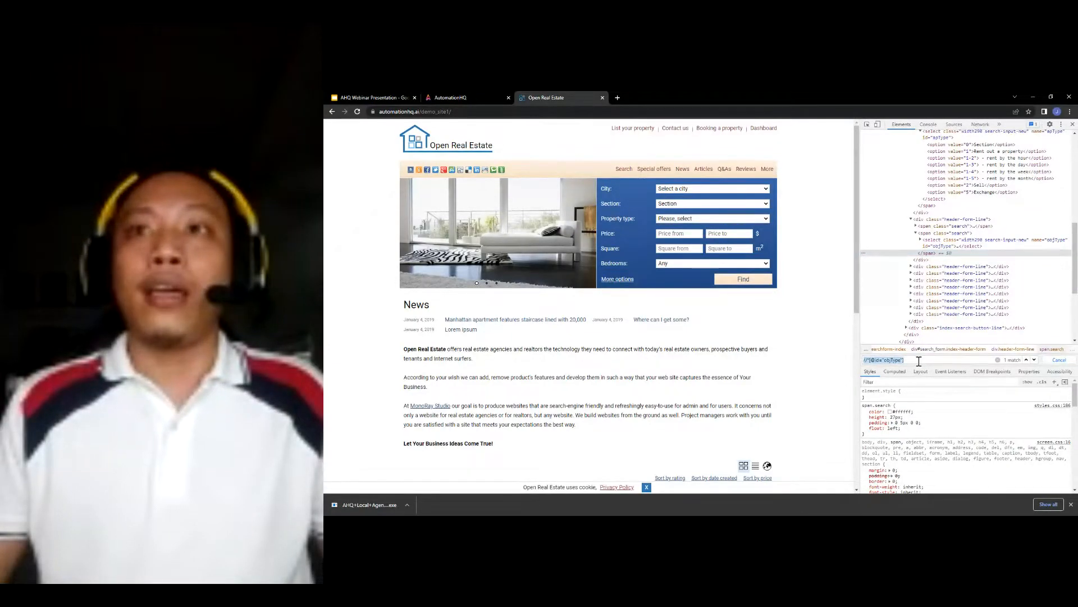
{"action": "key", "text": "Return"}
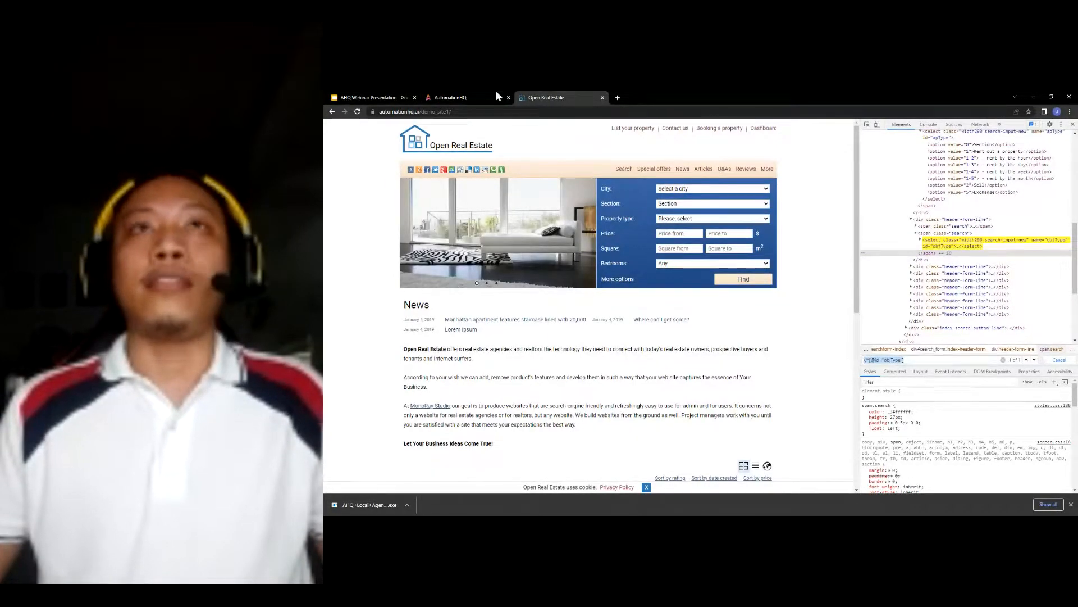
- Name the third element 'Property Type Dropdown', a Dropdown located by XPATH
{"action": "left_click", "coordinate": [449, 99]}
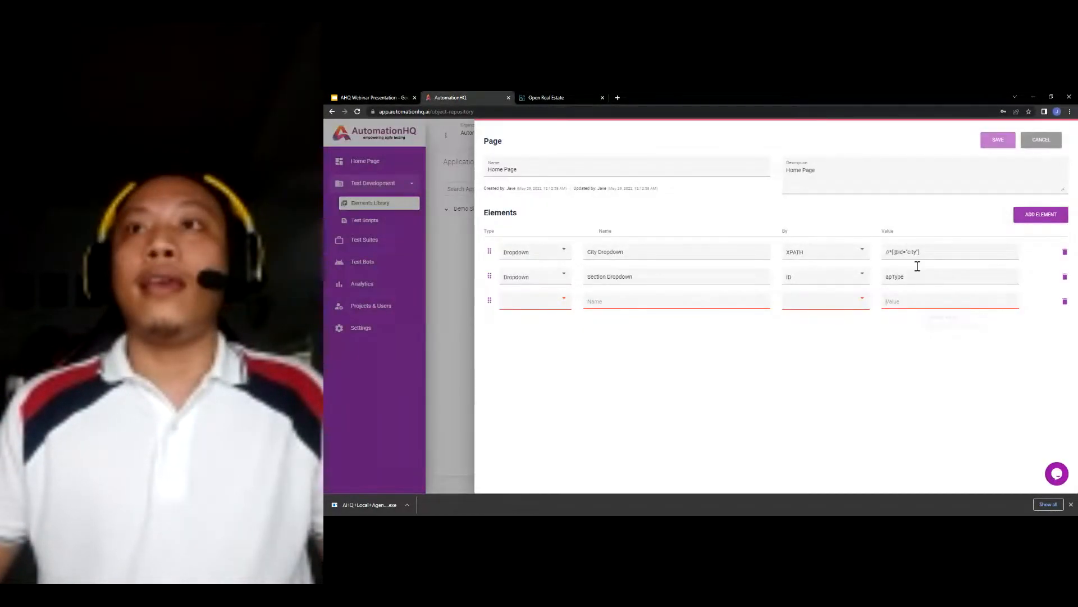
{"action": "left_click", "coordinate": [516, 97]}
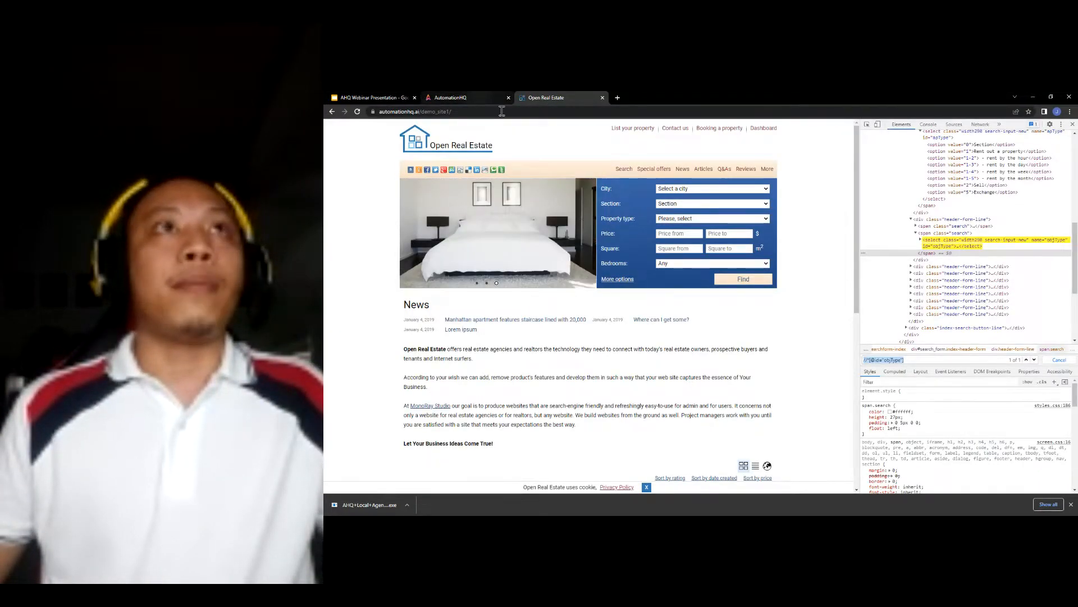
{"action": "left_click", "coordinate": [469, 97]}
{"action": "type", "text": "Property Type"}
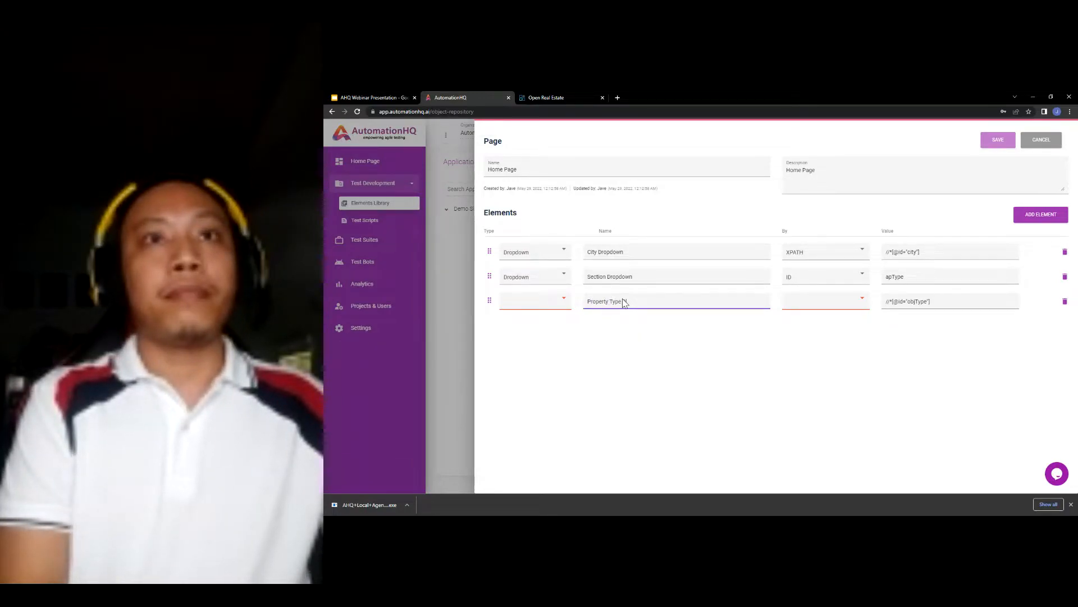
{"action": "type", "text": " Dropdown"}
{"action": "left_click", "coordinate": [817, 302]}
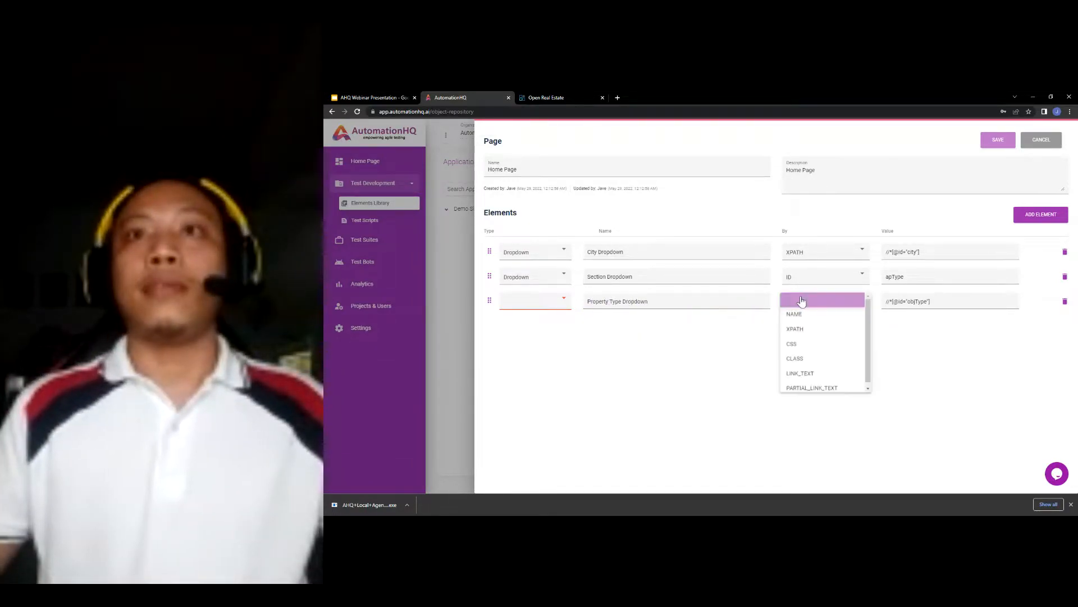
{"action": "left_click", "coordinate": [805, 334]}
{"action": "left_click", "coordinate": [539, 303]}
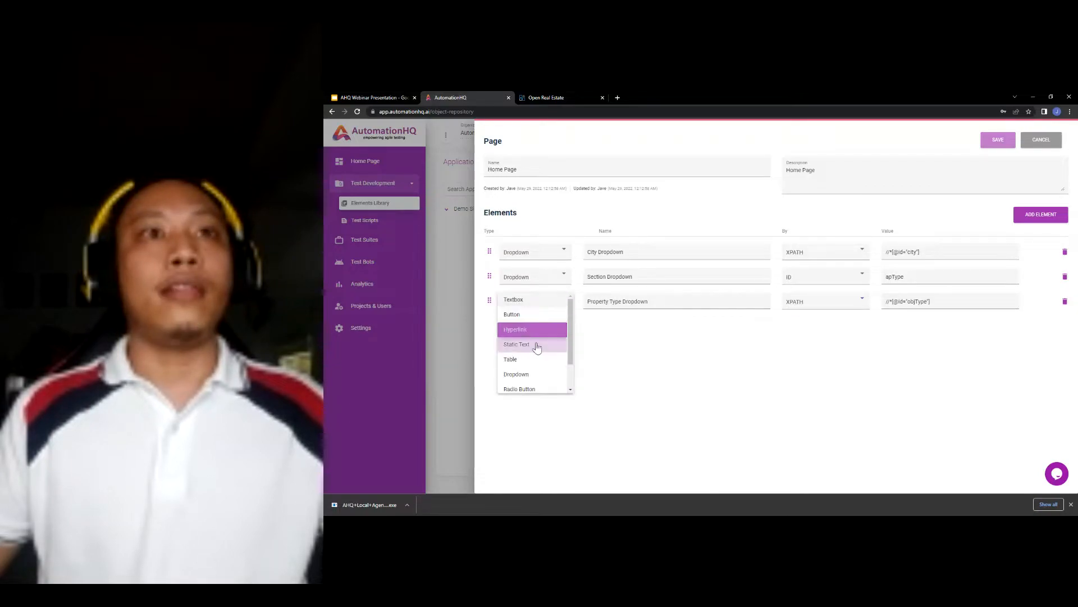
{"action": "left_click", "coordinate": [525, 372]}
- Add two more empty element rows to the Home Page
{"action": "left_click", "coordinate": [568, 97]}
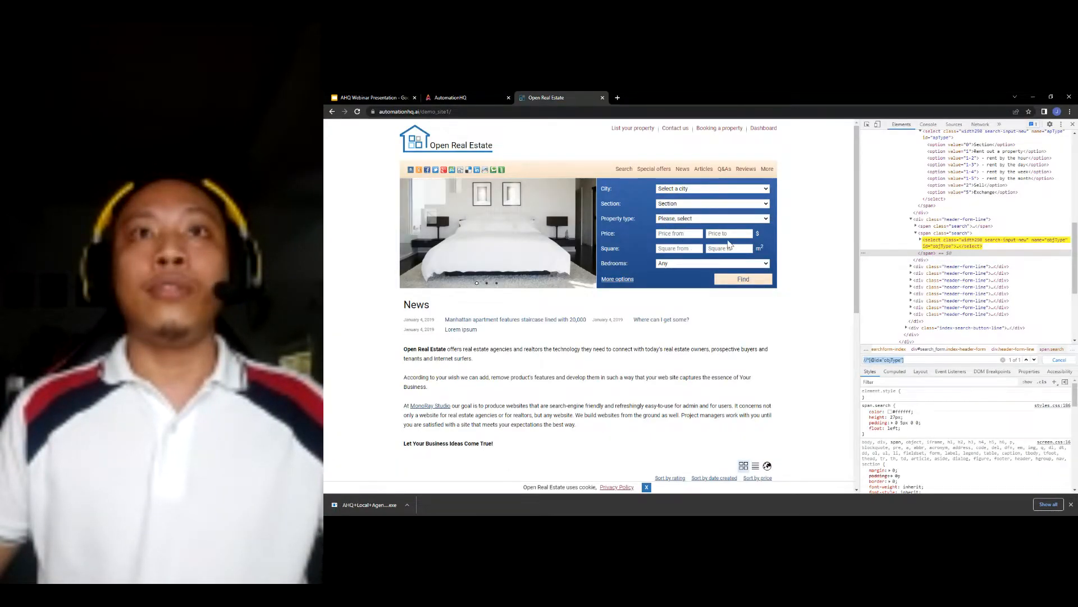
{"action": "left_click", "coordinate": [456, 98]}
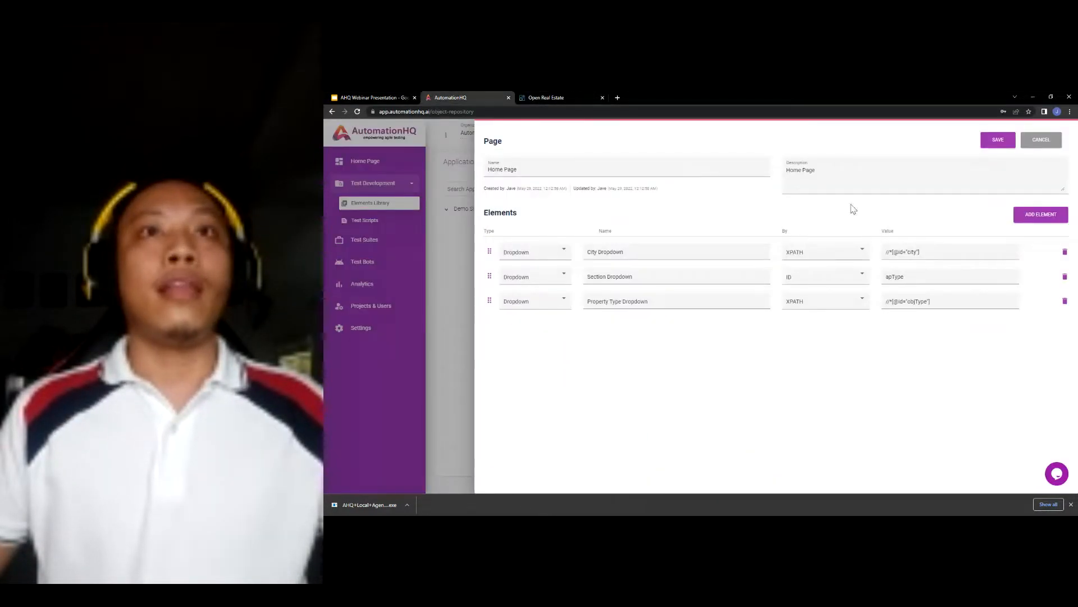
{"action": "left_click", "coordinate": [1032, 217]}
{"action": "left_click", "coordinate": [1033, 218]}
- Add another row and name the new elements Price From, Price To, Square From and Square To
{"action": "left_click", "coordinate": [1033, 218]}
{"action": "left_click", "coordinate": [1033, 218]}
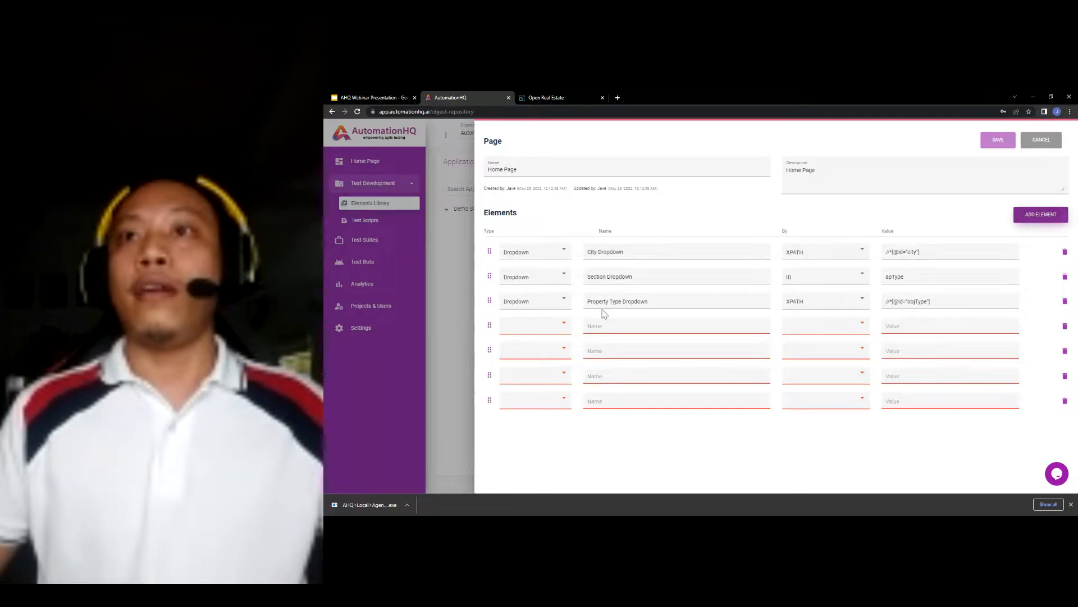
{"action": "left_click", "coordinate": [622, 329]}
{"action": "type", "text": "Price"}
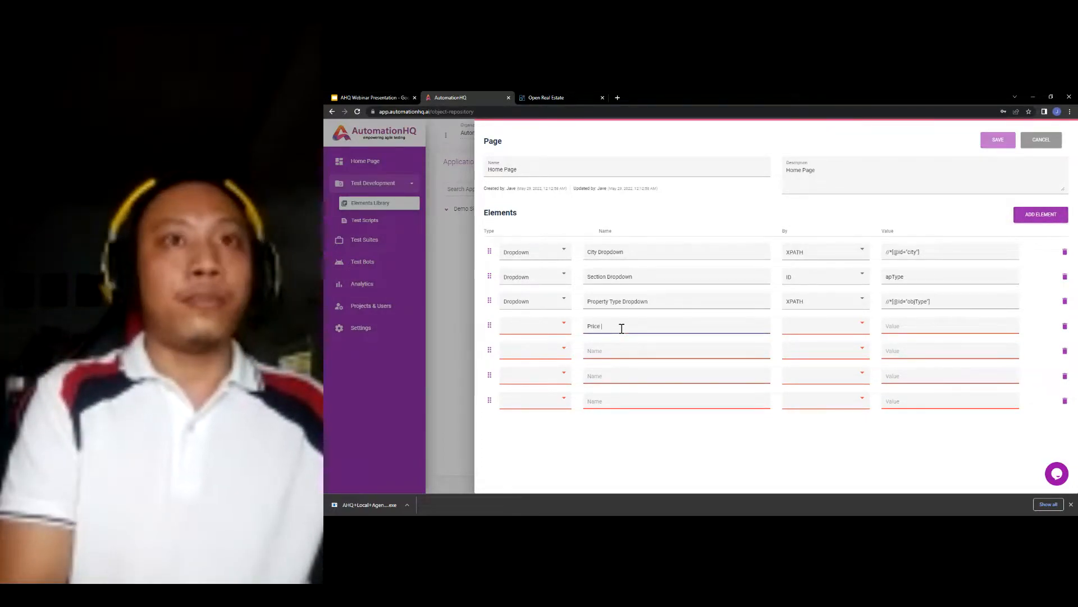
{"action": "type", "text": " From "}
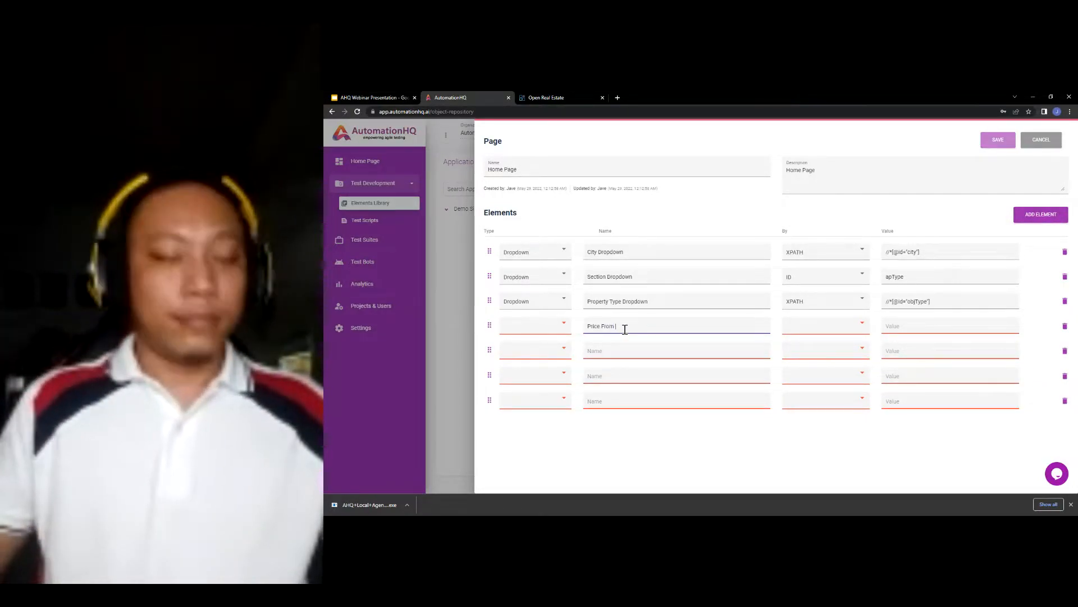
{"action": "type", "text": "Textbox"}
{"action": "key", "text": "ctrl+a"}
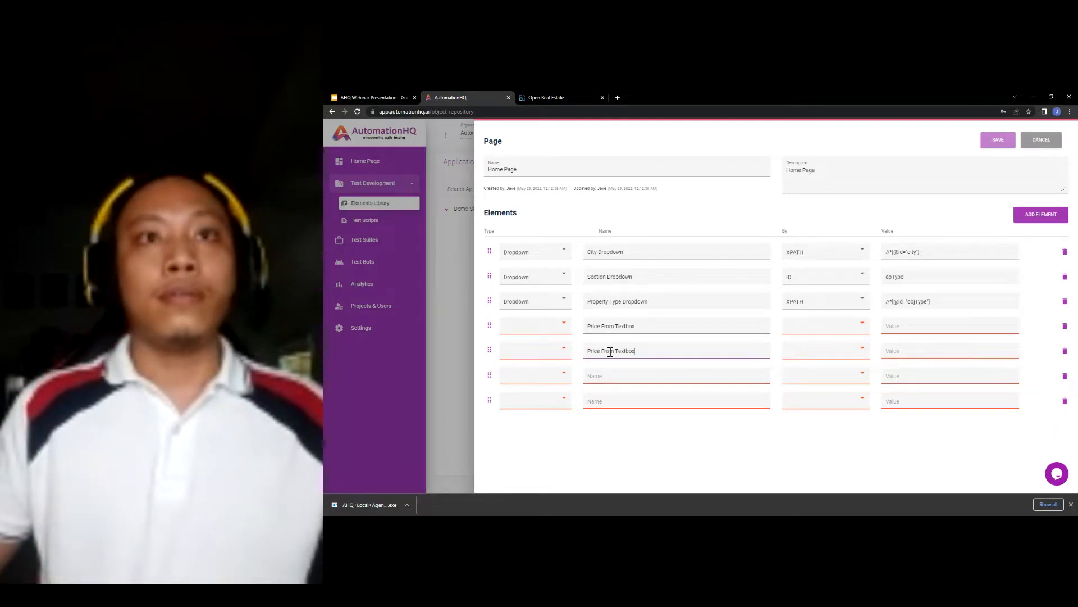
{"action": "type", "text": "To"}
{"action": "left_click", "coordinate": [630, 375]}
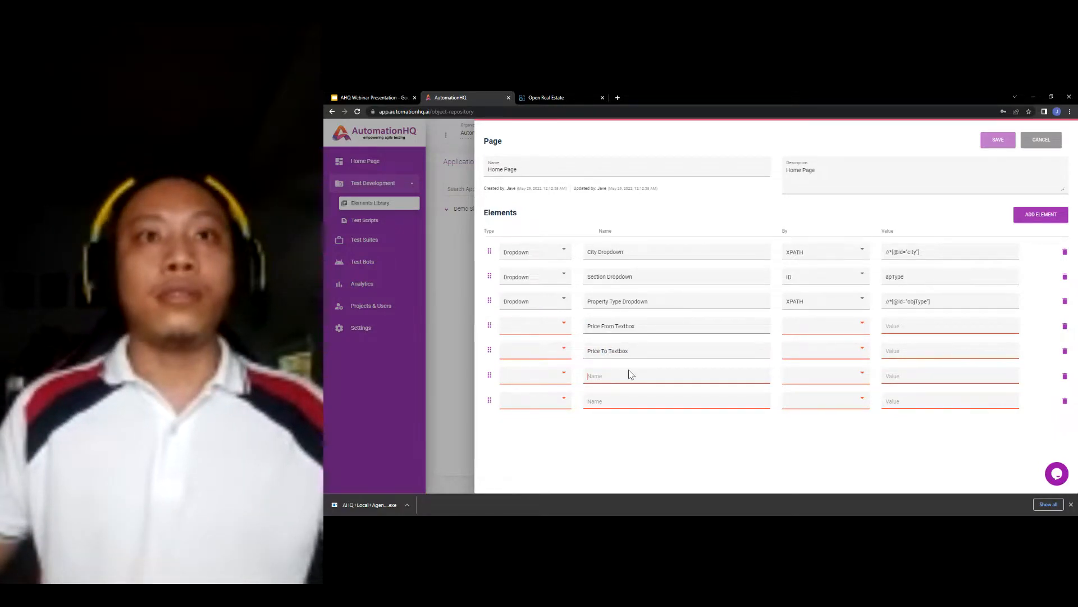
{"action": "type", "text": "Square "}
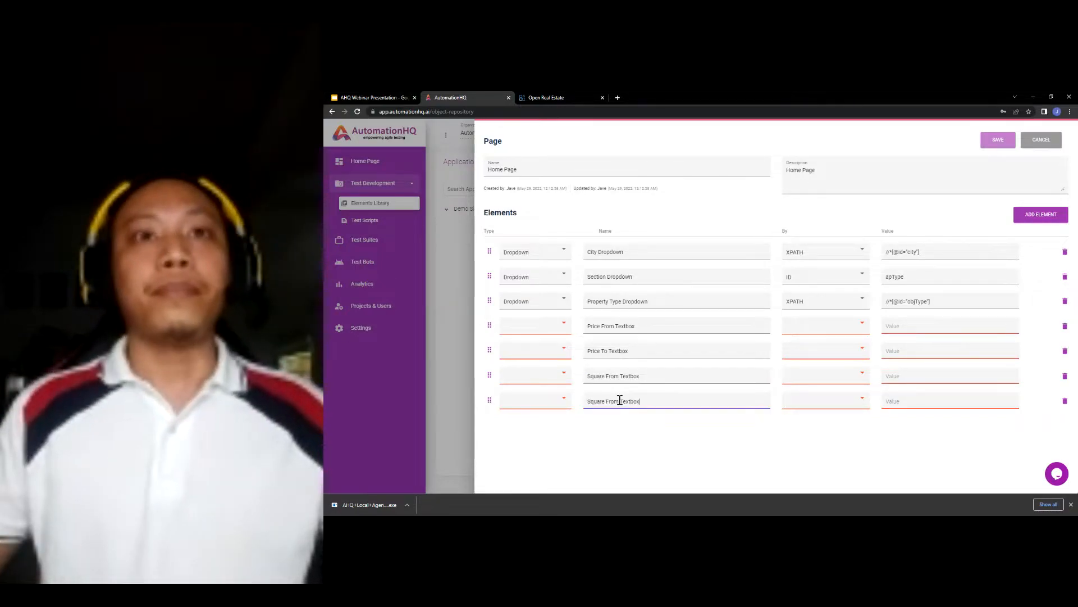
{"action": "type", "text": "To"}
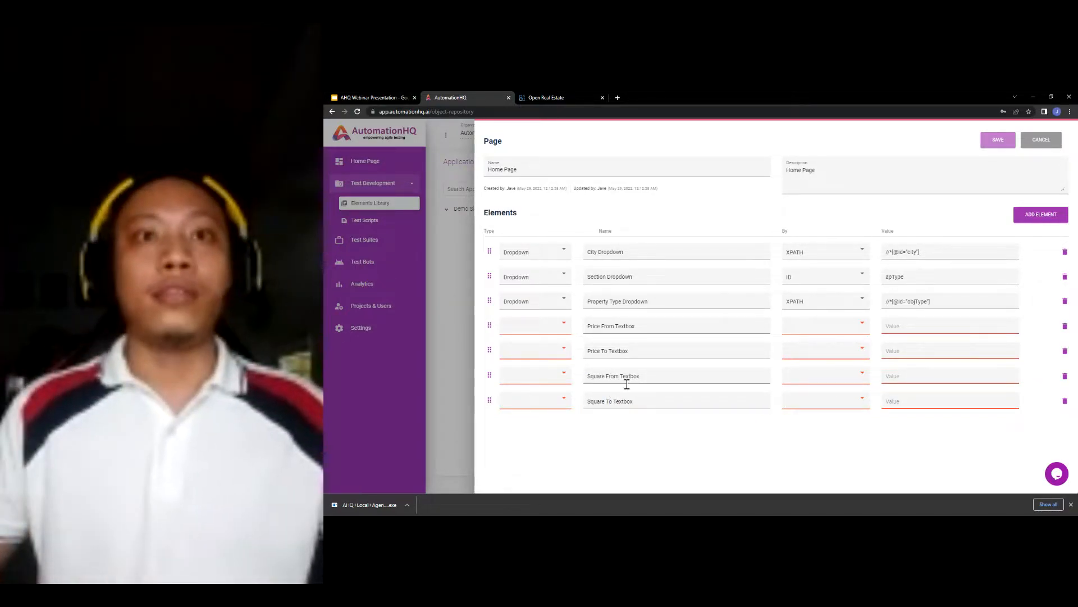
- Set the type of all four new price and square elements to Textbox
{"action": "left_click", "coordinate": [561, 326]}
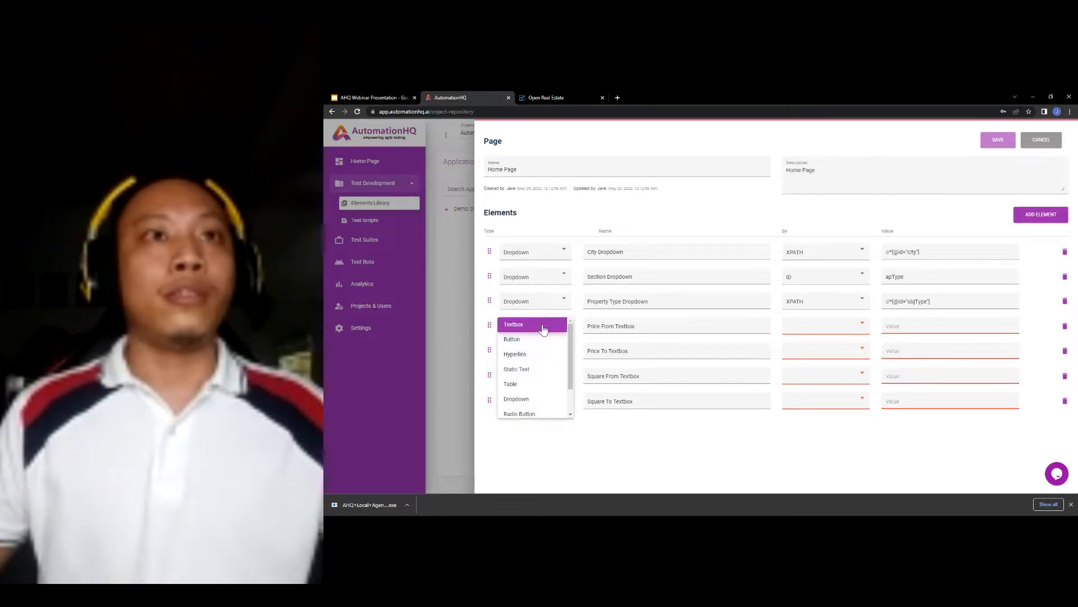
{"action": "left_click", "coordinate": [556, 351]}
{"action": "left_click", "coordinate": [556, 351]}
{"action": "left_click", "coordinate": [548, 351]}
{"action": "left_click", "coordinate": [553, 375]}
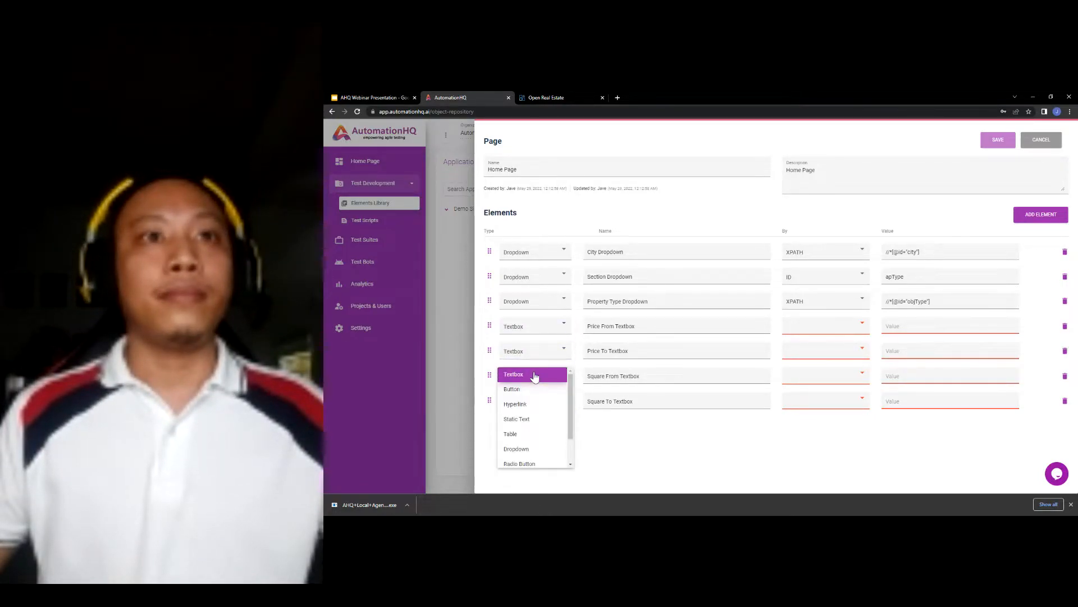
{"action": "left_click", "coordinate": [548, 376]}
{"action": "left_click", "coordinate": [549, 400]}
{"action": "left_click", "coordinate": [514, 315]}
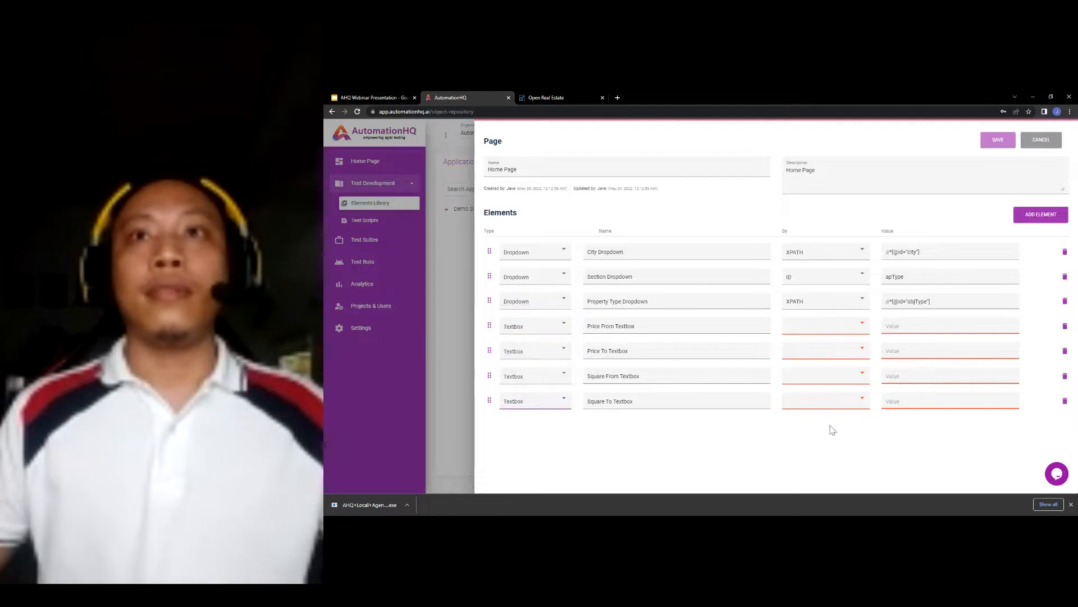
- Set the locator of all four new Textbox elements to XPATH
{"action": "left_click", "coordinate": [830, 327]}
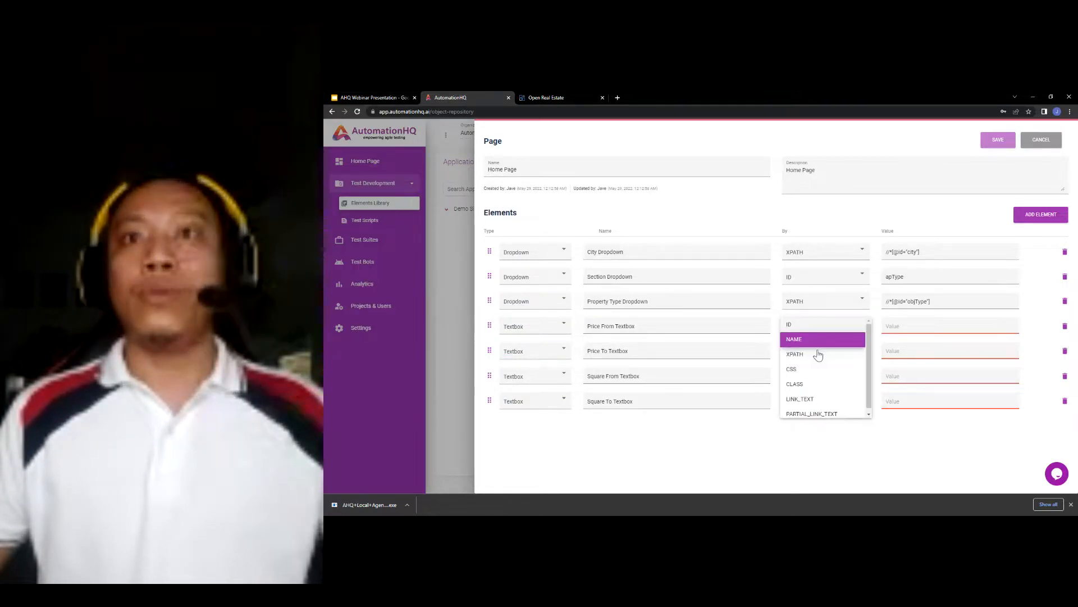
{"action": "left_click", "coordinate": [826, 354]}
{"action": "left_click", "coordinate": [811, 352]}
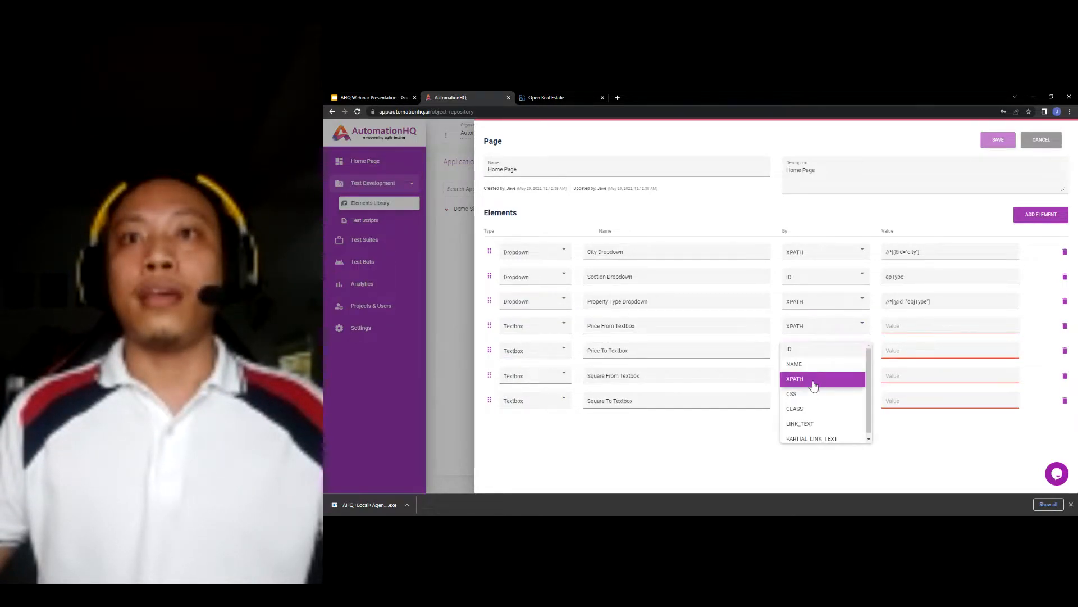
{"action": "left_click", "coordinate": [803, 378]}
{"action": "left_click", "coordinate": [803, 376]}
{"action": "left_click", "coordinate": [818, 410]}
{"action": "left_click", "coordinate": [802, 400]}
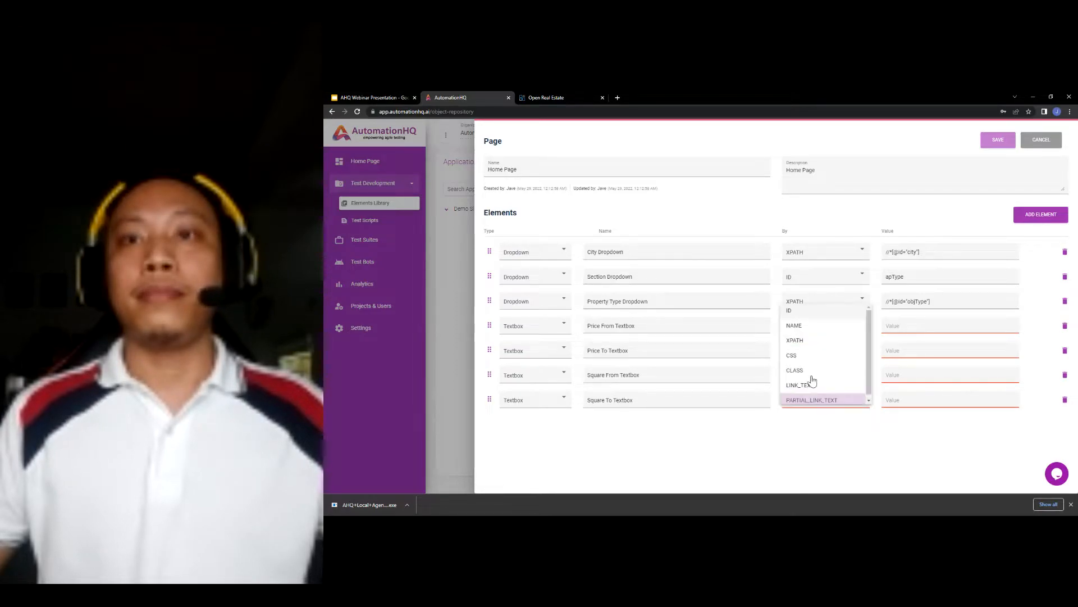
{"action": "left_click", "coordinate": [816, 349]}
{"action": "left_click", "coordinate": [545, 97]}
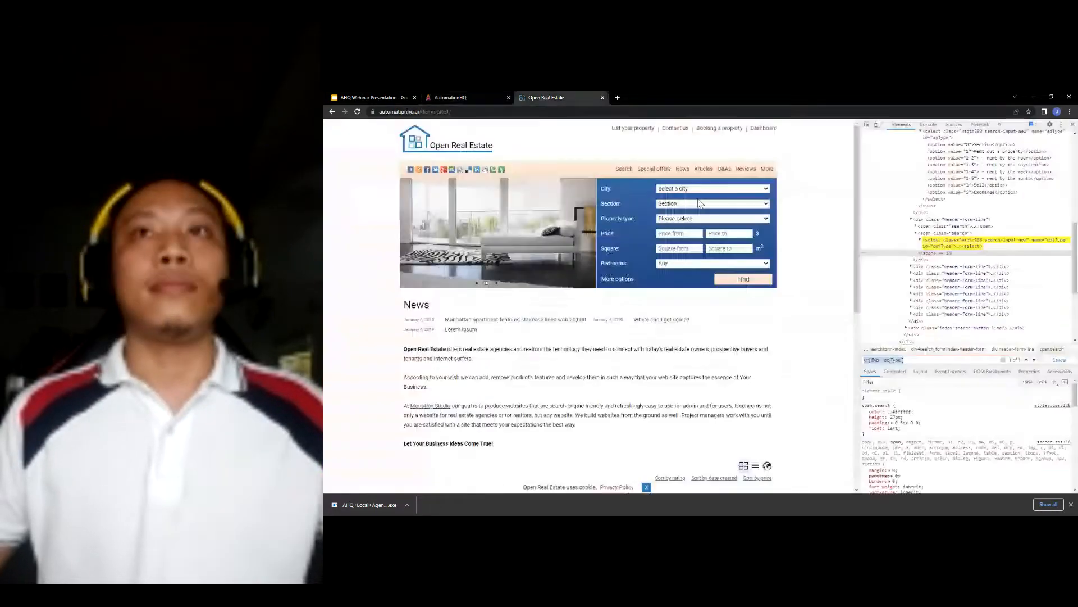
- Copy the XPath of the Price from field's priceMin input from DevTools
{"action": "right_click", "coordinate": [687, 234]}
{"action": "left_click", "coordinate": [730, 364]}
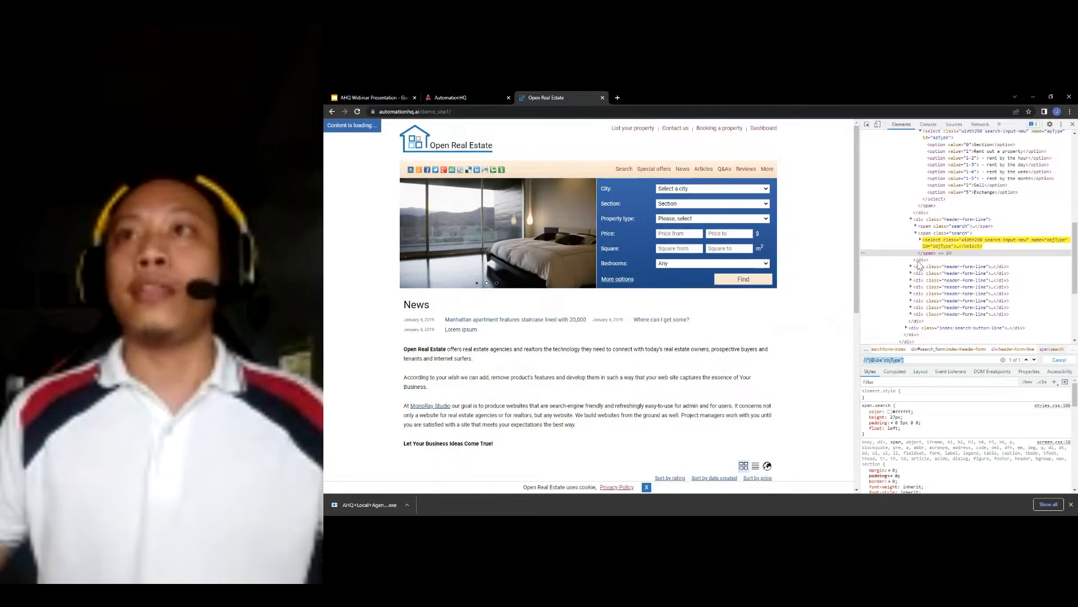
{"action": "right_click", "coordinate": [949, 293]}
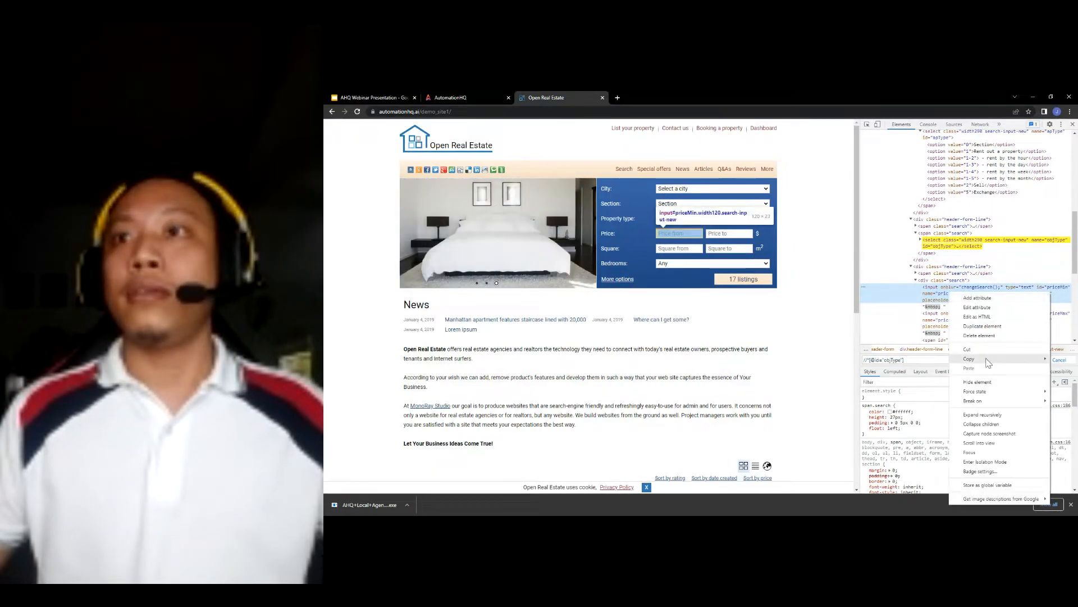
{"action": "mouse_move", "coordinate": [988, 362]}
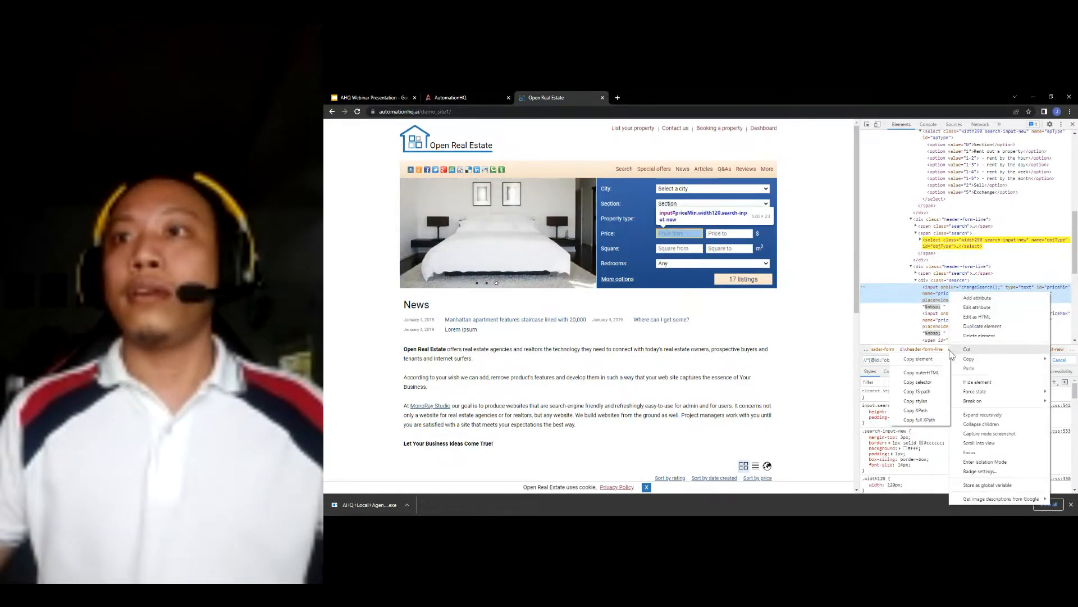
{"action": "left_click", "coordinate": [921, 412]}
{"action": "left_click", "coordinate": [486, 98]}
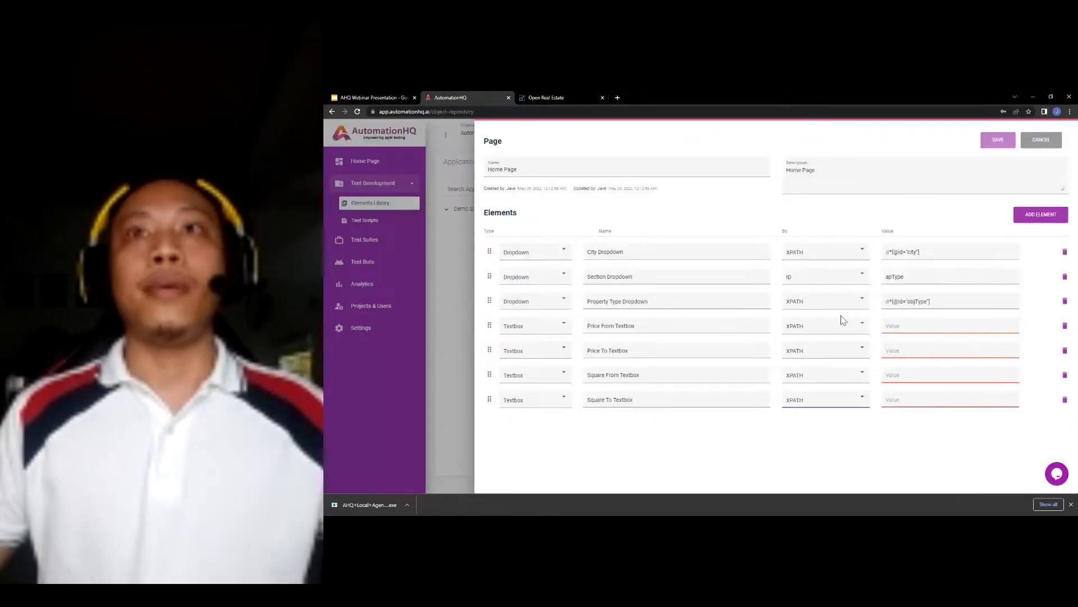
- Paste the priceMax input's XPath as the Price To Textbox value
{"action": "left_click", "coordinate": [567, 98]}
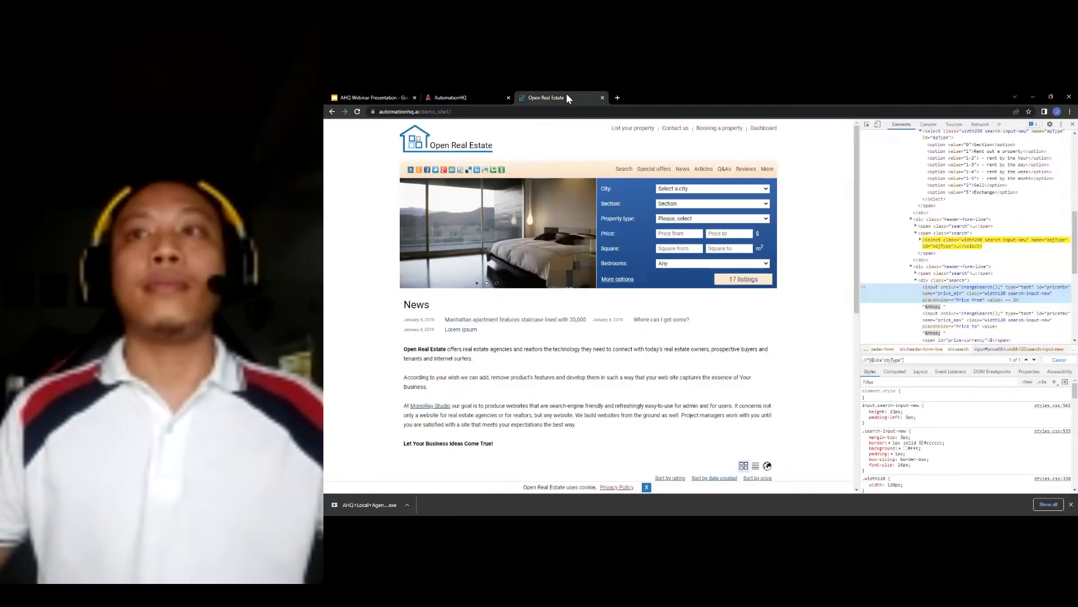
{"action": "right_click", "coordinate": [947, 319]}
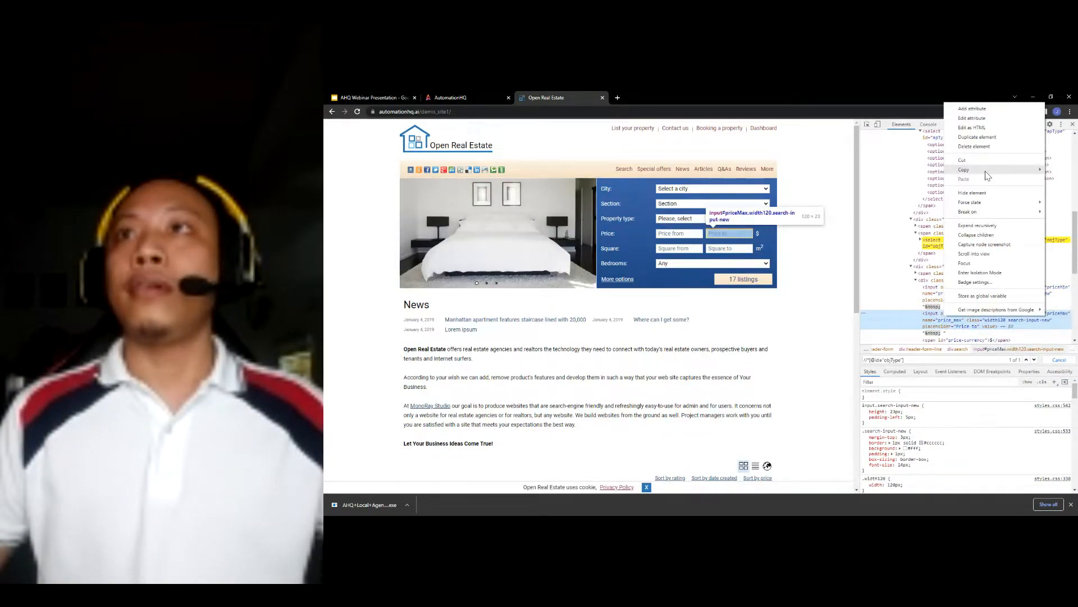
{"action": "mouse_move", "coordinate": [987, 169]}
{"action": "left_click", "coordinate": [915, 217]}
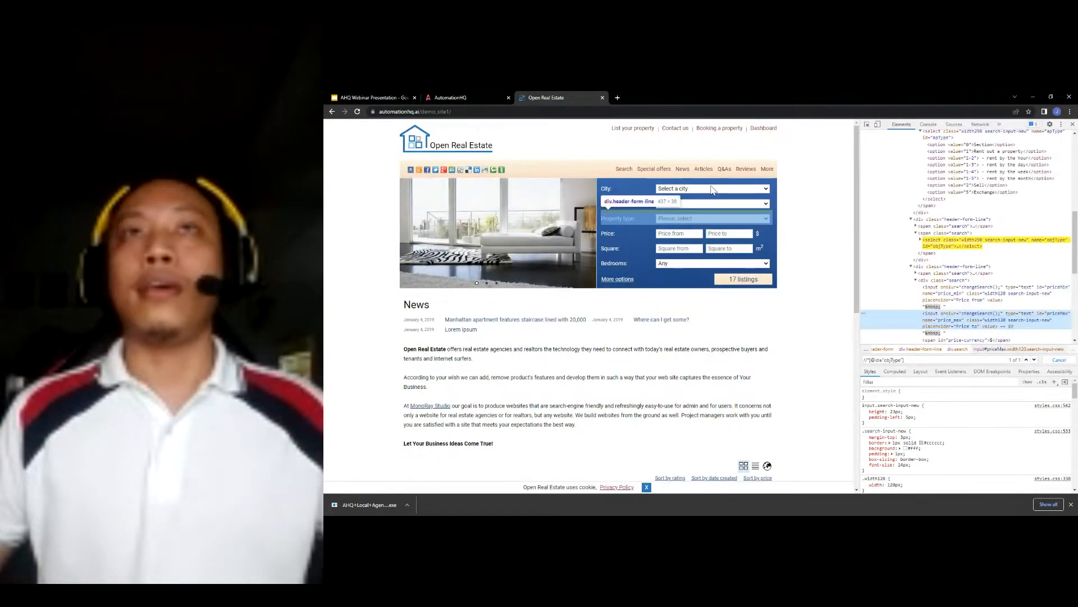
{"action": "left_click", "coordinate": [442, 96]}
{"action": "left_click", "coordinate": [905, 349]}
{"action": "key", "text": "ctrl+v"}
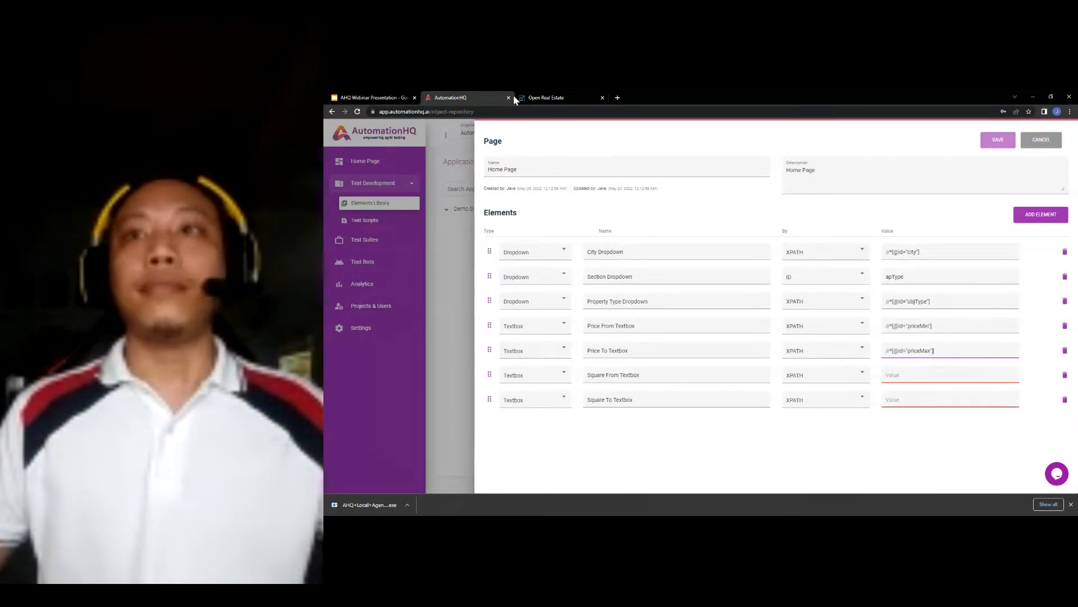
{"action": "left_click", "coordinate": [546, 97]}
{"action": "scroll", "coordinate": [952, 310], "scroll_direction": "down", "scroll_amount": 1}
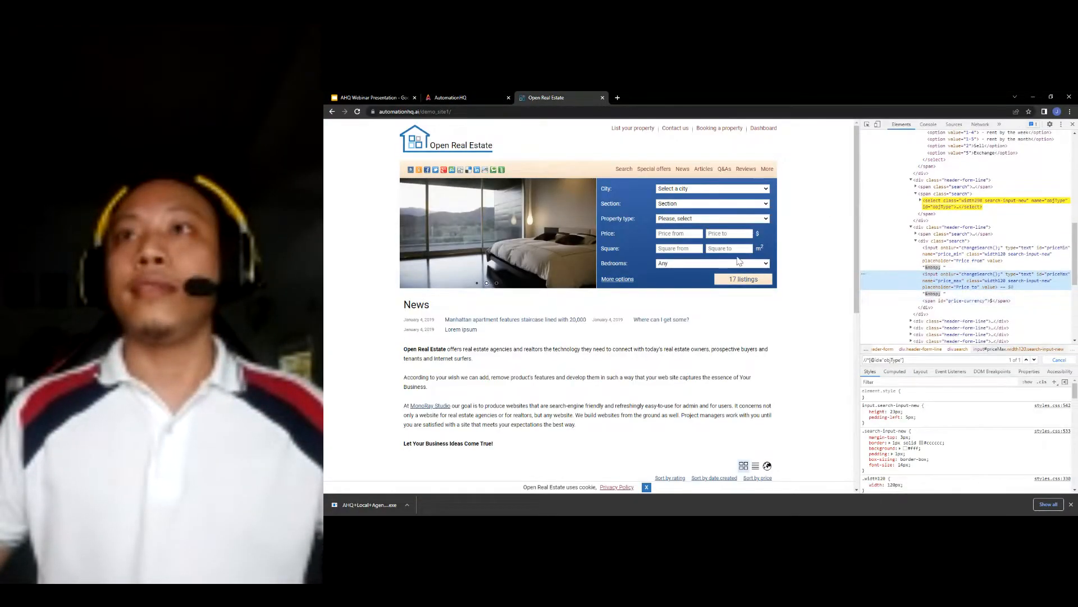
{"action": "right_click", "coordinate": [688, 249]}
{"action": "left_click", "coordinate": [722, 378]}
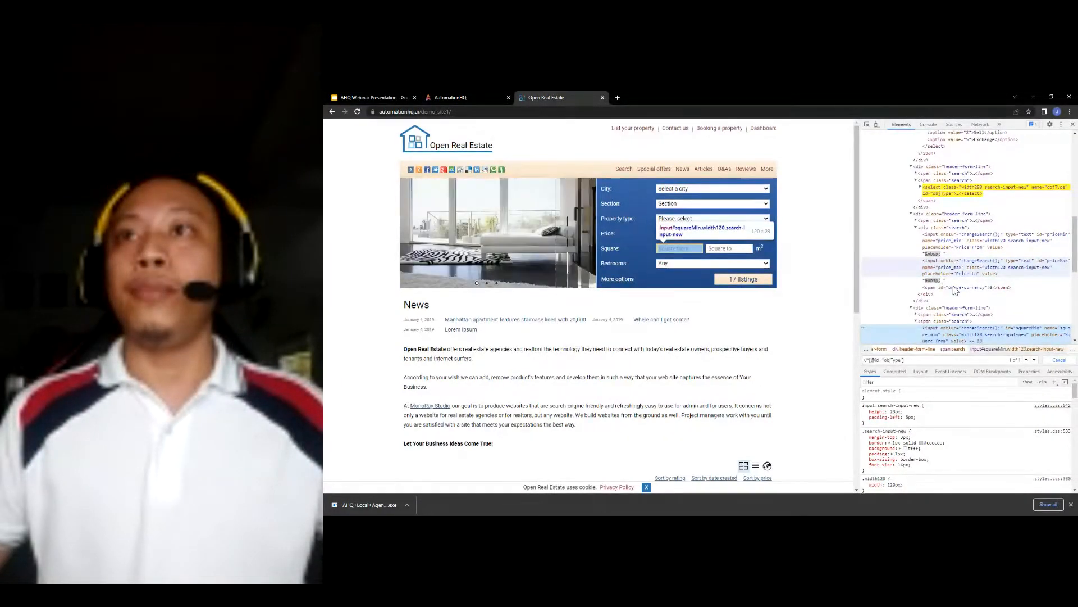
{"action": "scroll", "coordinate": [949, 281], "scroll_direction": "down", "scroll_amount": 3}
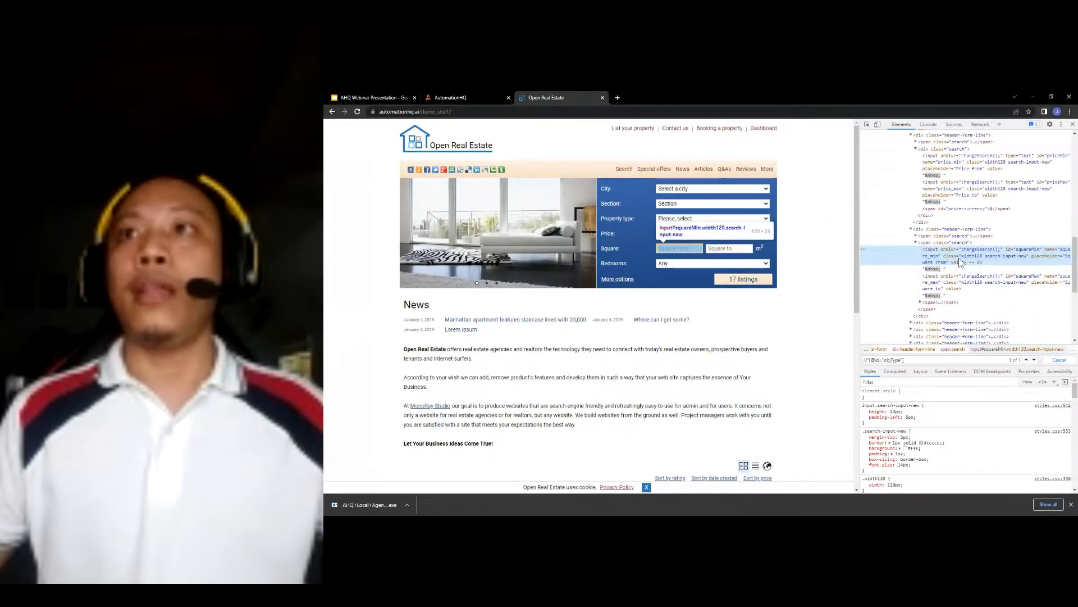
{"action": "right_click", "coordinate": [960, 260]}
{"action": "mouse_move", "coordinate": [994, 329]}
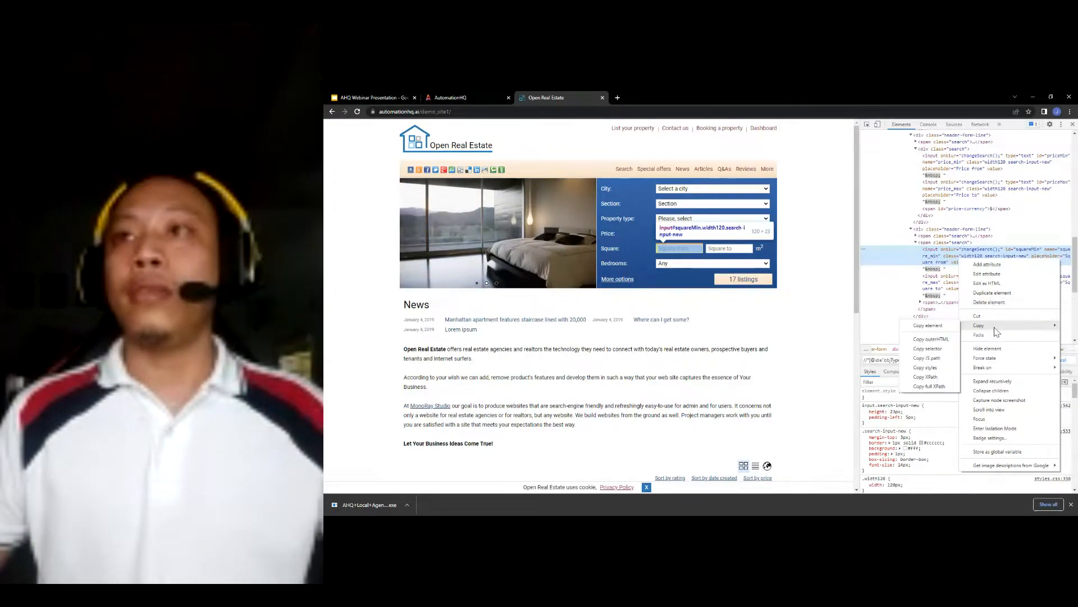
{"action": "left_click", "coordinate": [929, 371]}
{"action": "left_click", "coordinate": [481, 97]}
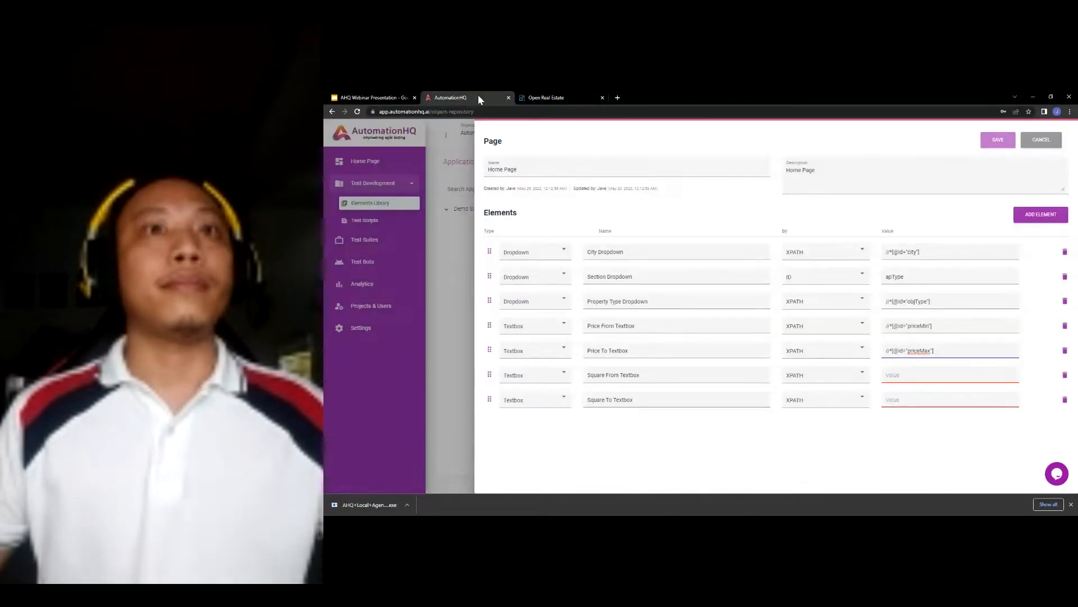
{"action": "left_click", "coordinate": [922, 373]}
{"action": "key", "text": "ctrl+v"}
{"action": "left_click", "coordinate": [585, 98]}
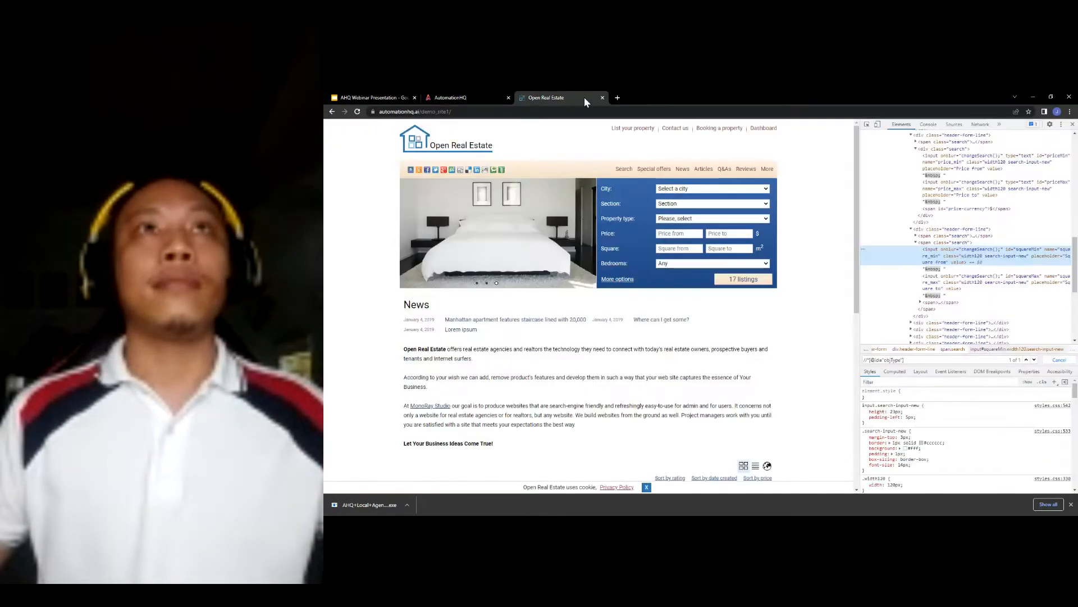
{"action": "right_click", "coordinate": [955, 284]}
{"action": "mouse_move", "coordinate": [1011, 352]}
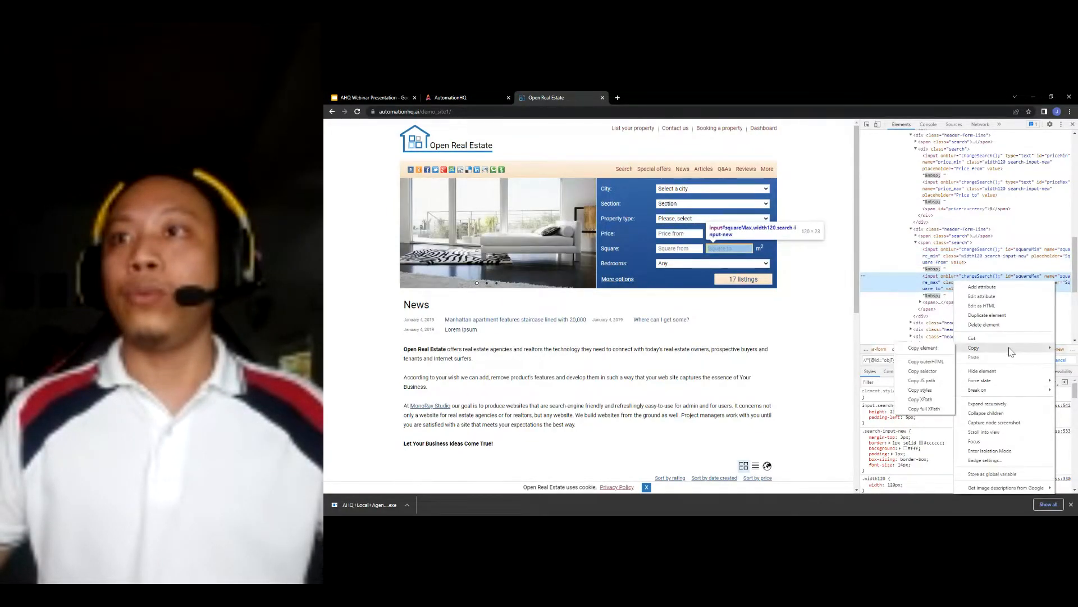
{"action": "left_click", "coordinate": [937, 400]}
{"action": "left_click", "coordinate": [484, 100]}
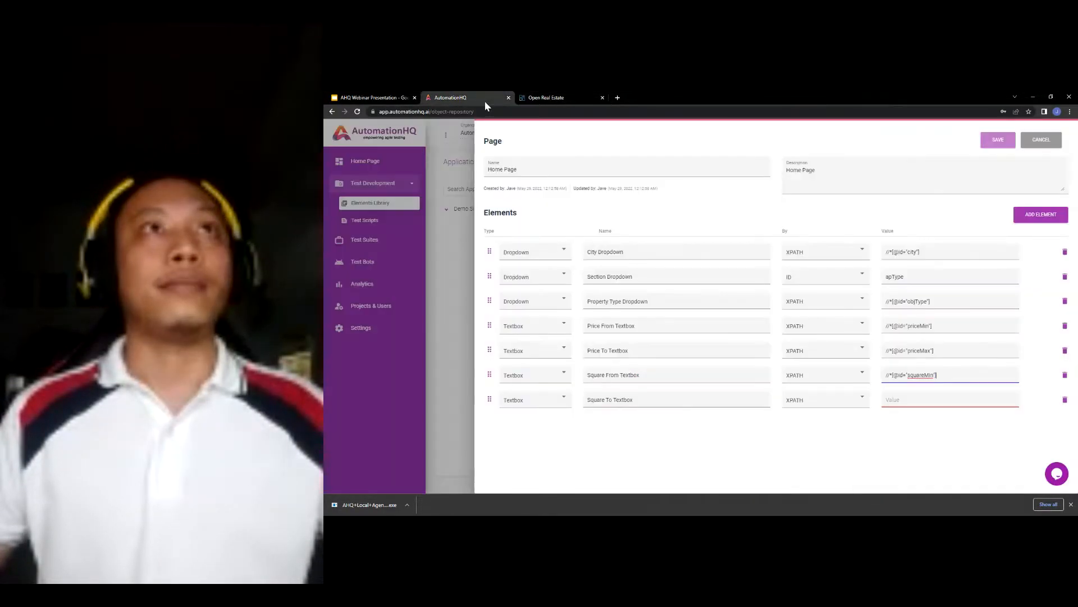
{"action": "key", "text": "ctrl+v"}
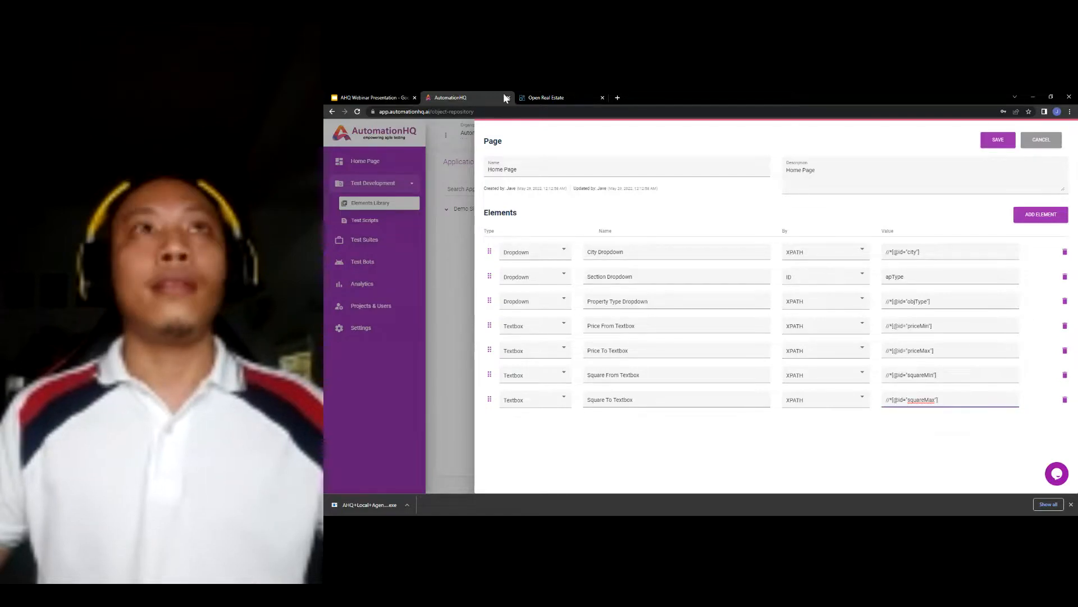
{"action": "left_click", "coordinate": [544, 99]}
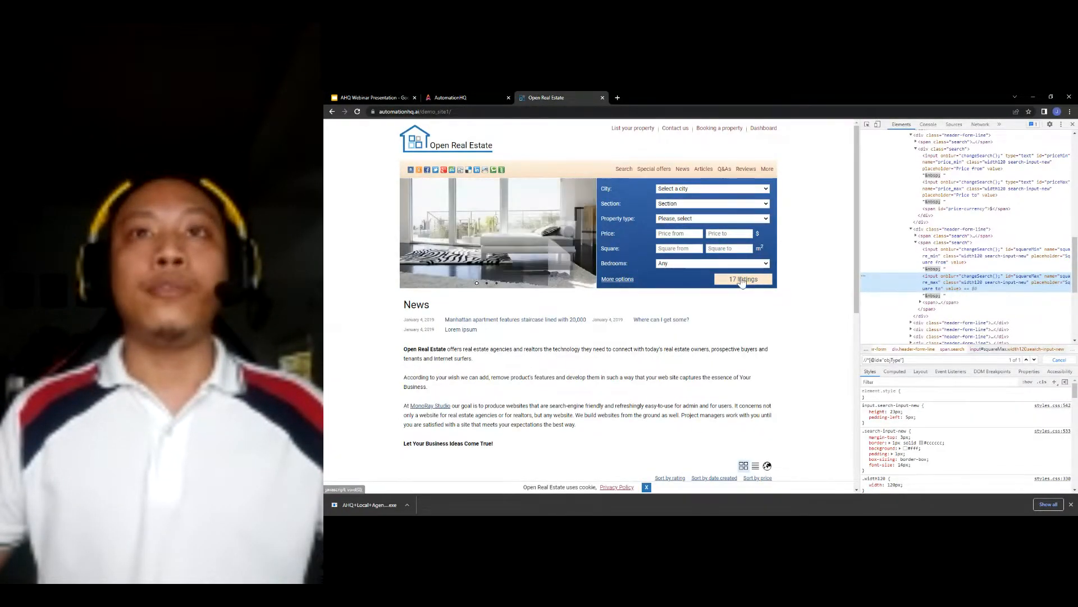
- Add a Bedrooms Dropdown element of type Dropdown with an XPATH locator
{"action": "left_click", "coordinate": [469, 97]}
{"action": "left_click", "coordinate": [1033, 214]}
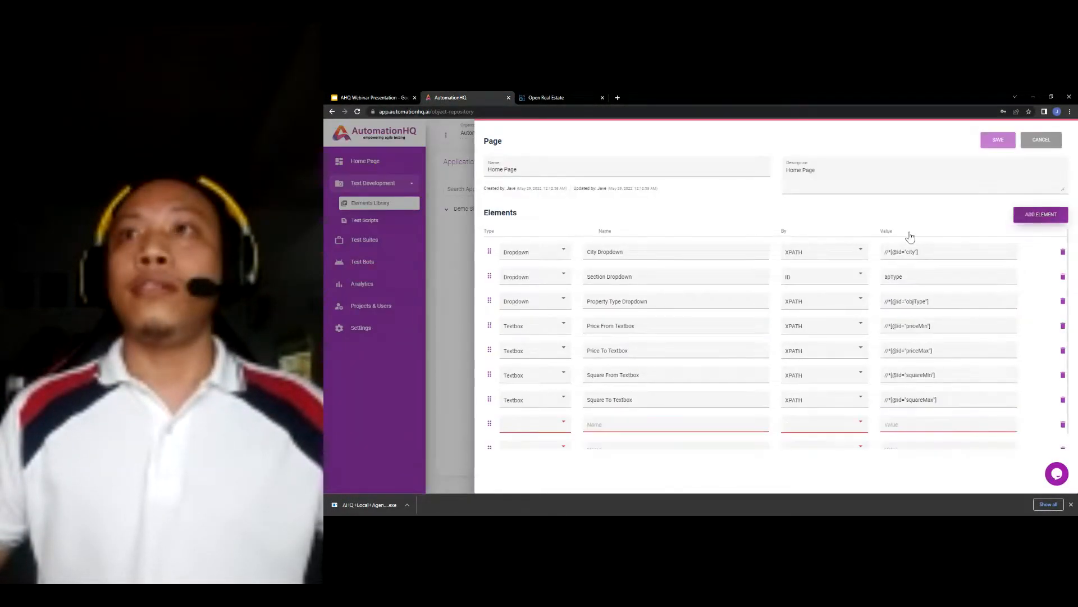
{"action": "left_click", "coordinate": [547, 412]}
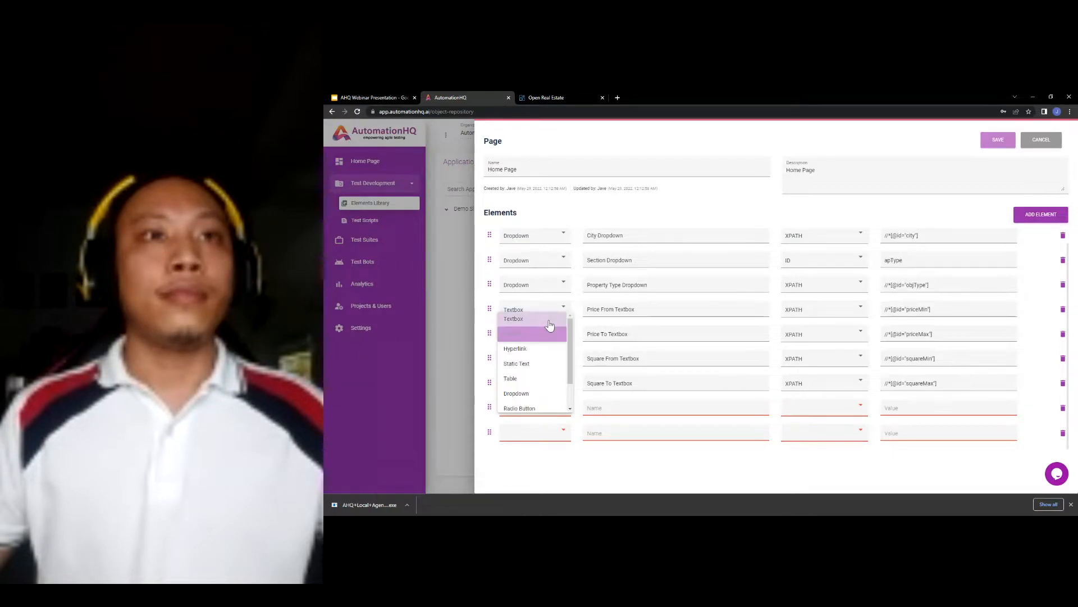
{"action": "left_click", "coordinate": [587, 410]}
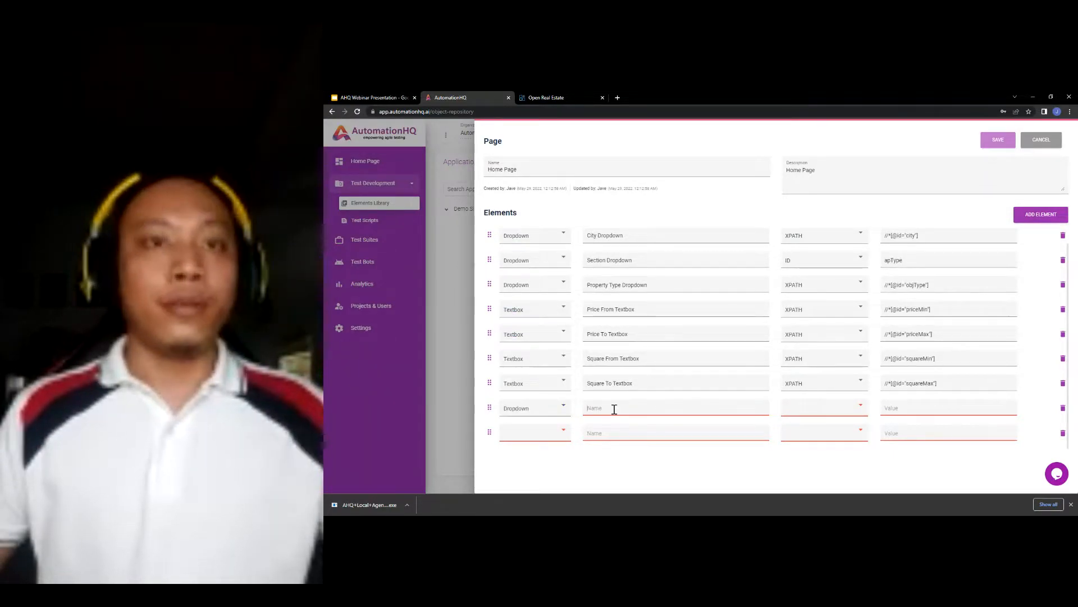
{"action": "left_click", "coordinate": [614, 409]}
{"action": "type", "text": "Bed"}
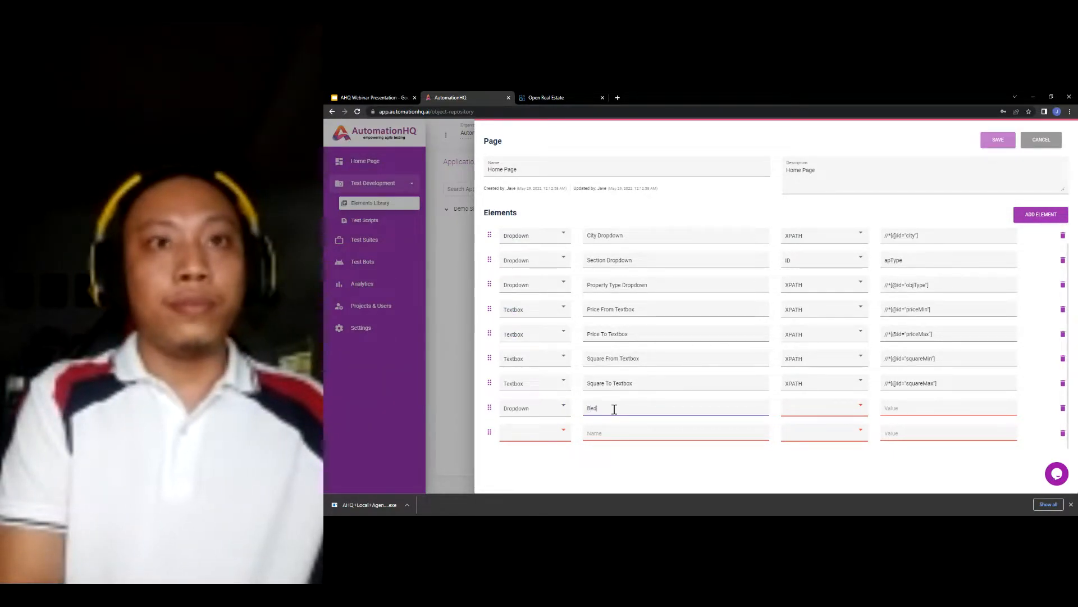
{"action": "type", "text": "rooms Dropdown"}
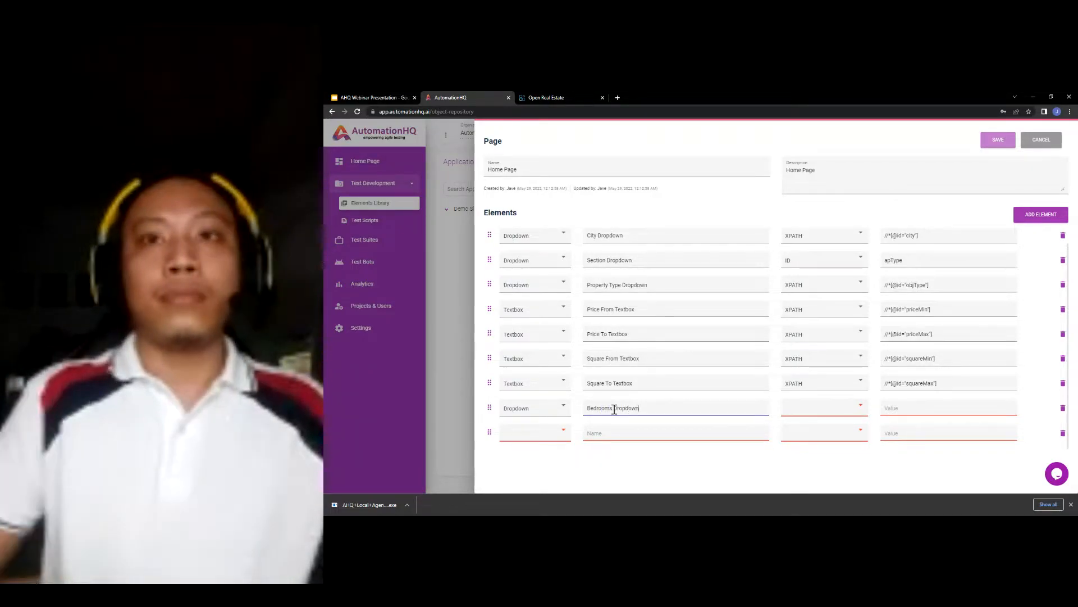
{"action": "key", "text": "Tab"}
{"action": "key", "text": "x"}
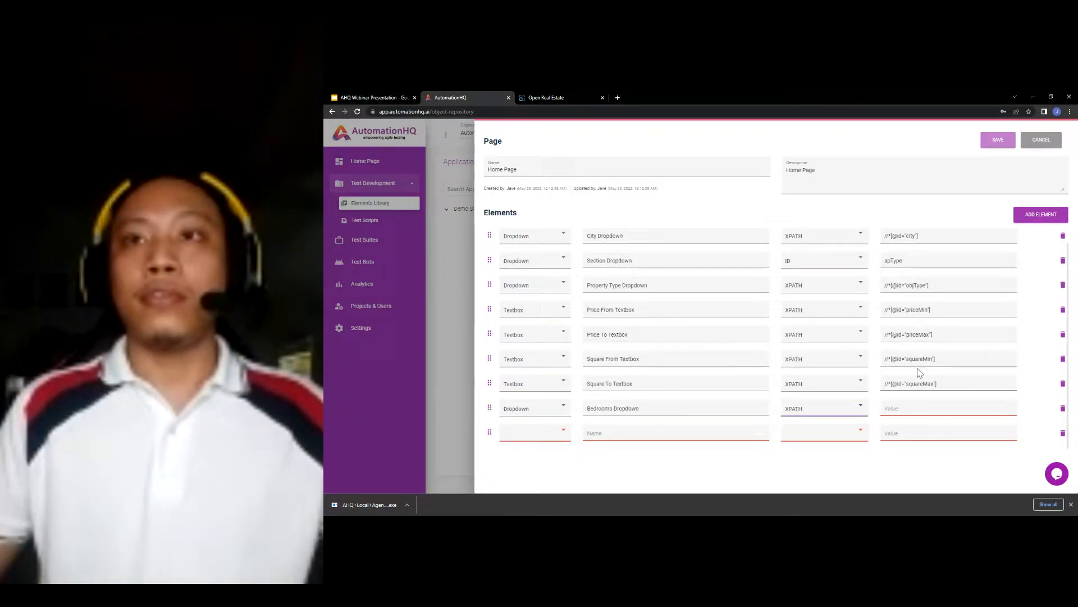
{"action": "left_click", "coordinate": [555, 96]}
{"action": "right_click", "coordinate": [730, 269]}
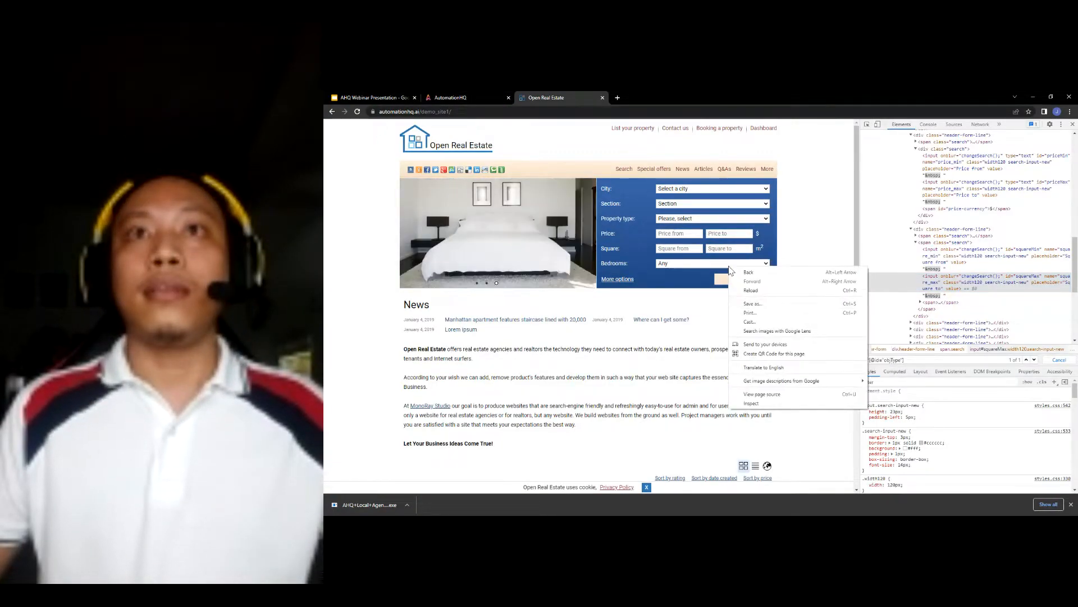
{"action": "left_click", "coordinate": [751, 402]}
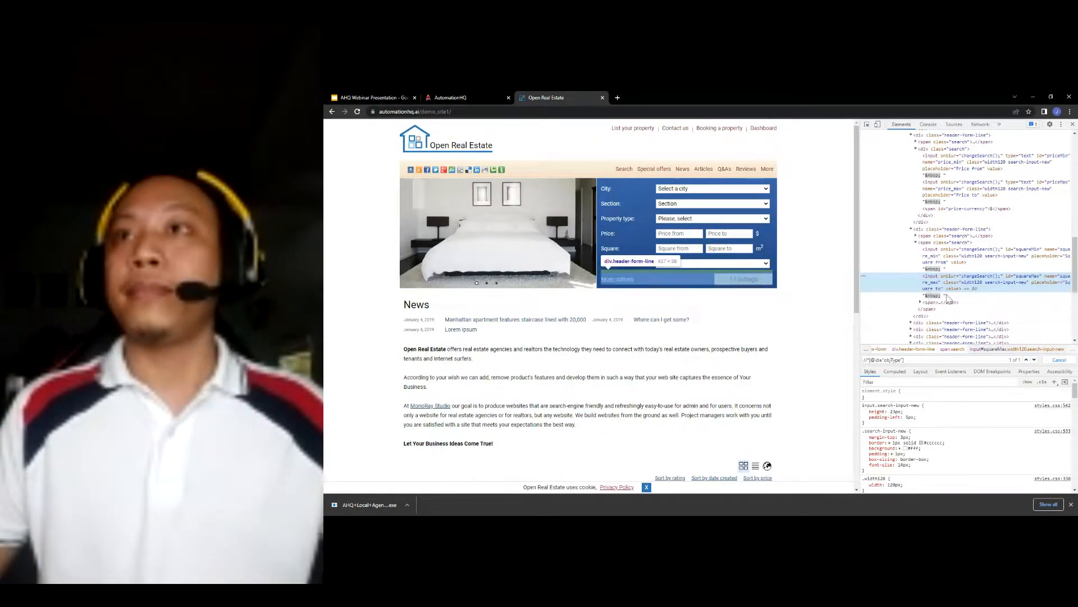
{"action": "scroll", "coordinate": [948, 300], "scroll_direction": "down", "scroll_amount": 1}
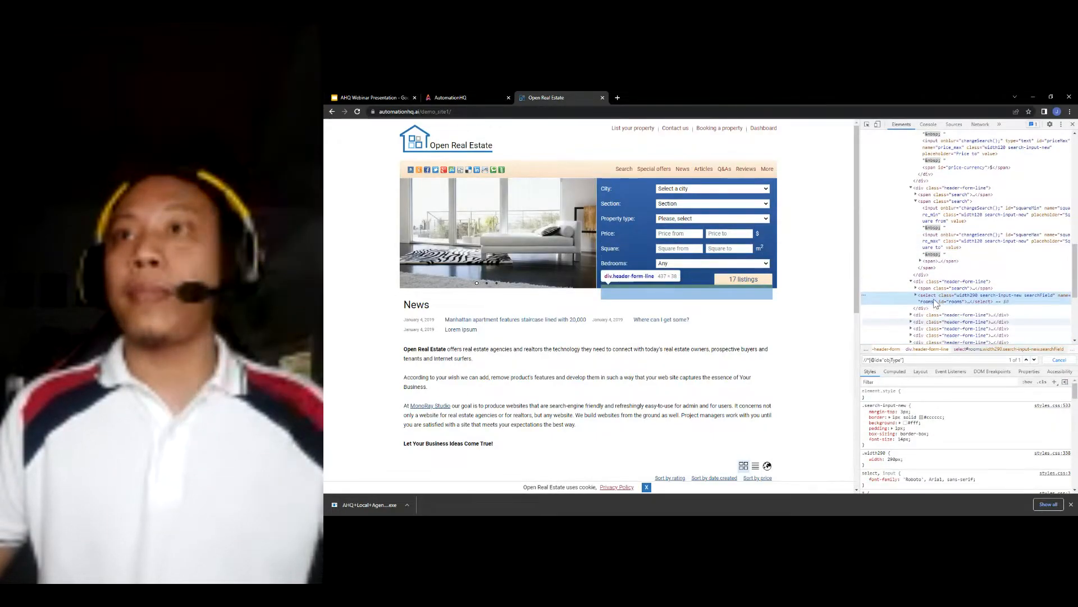
{"action": "right_click", "coordinate": [936, 302]}
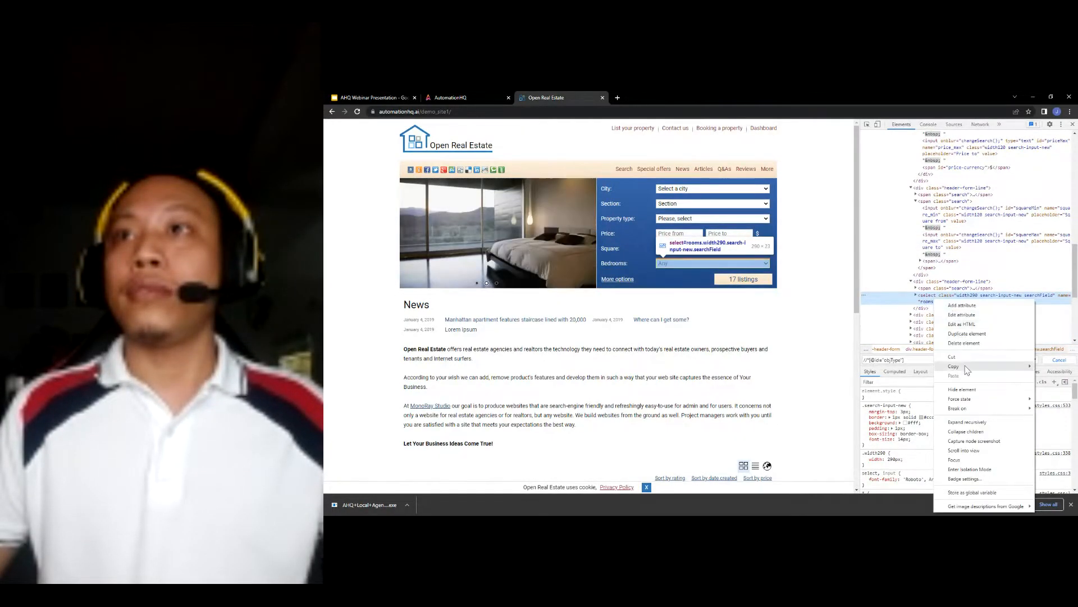
{"action": "mouse_move", "coordinate": [968, 369]}
{"action": "left_click", "coordinate": [900, 418]}
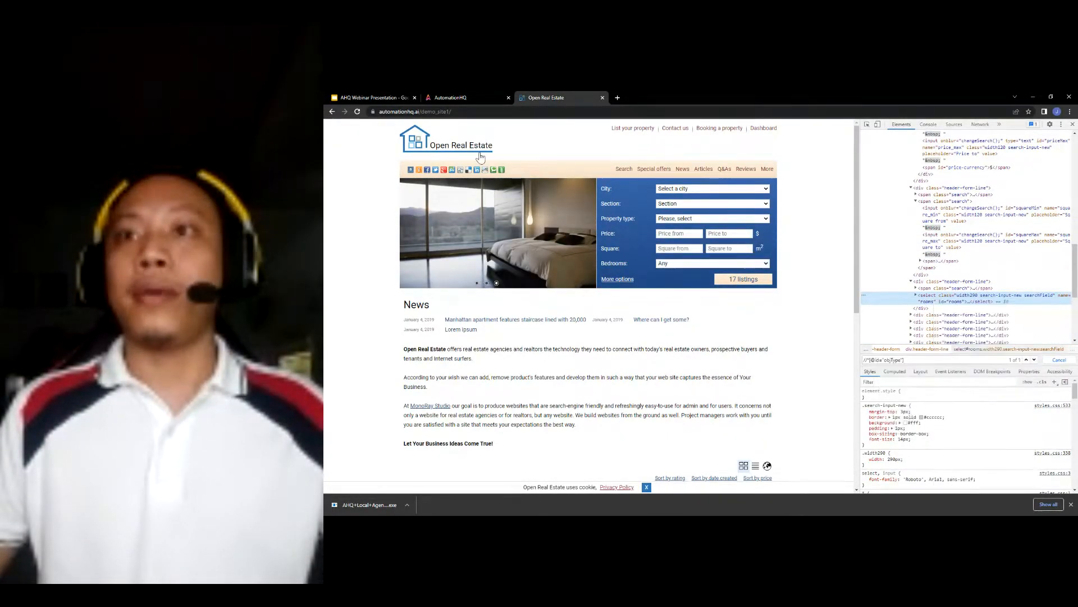
{"action": "left_click", "coordinate": [457, 98]}
{"action": "left_click", "coordinate": [905, 408]}
{"action": "key", "text": "ctrl+v"}
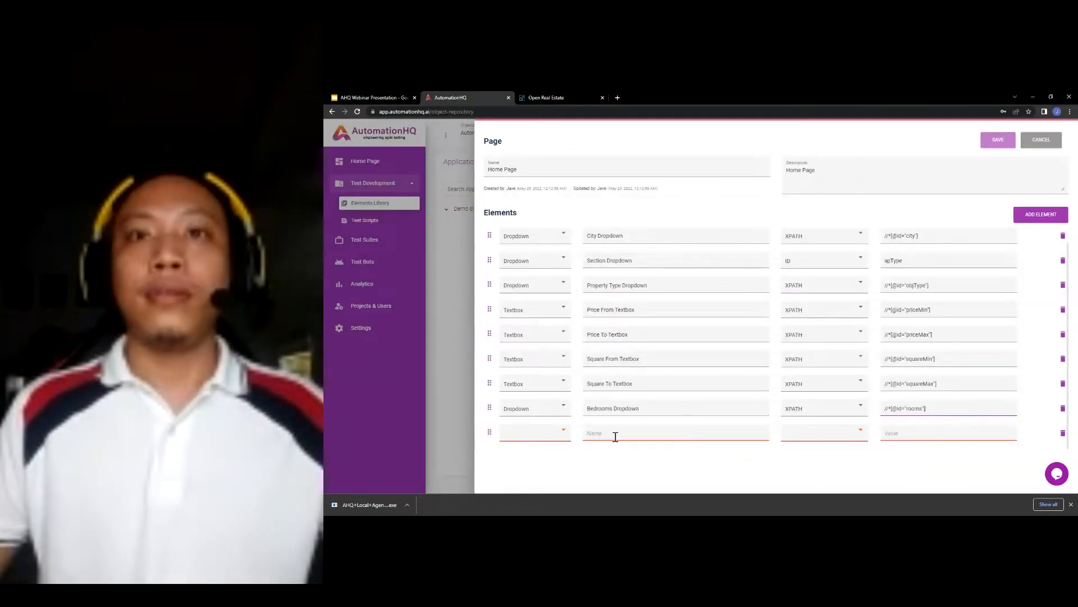
{"action": "left_click", "coordinate": [553, 438]}
{"action": "left_click", "coordinate": [531, 357]}
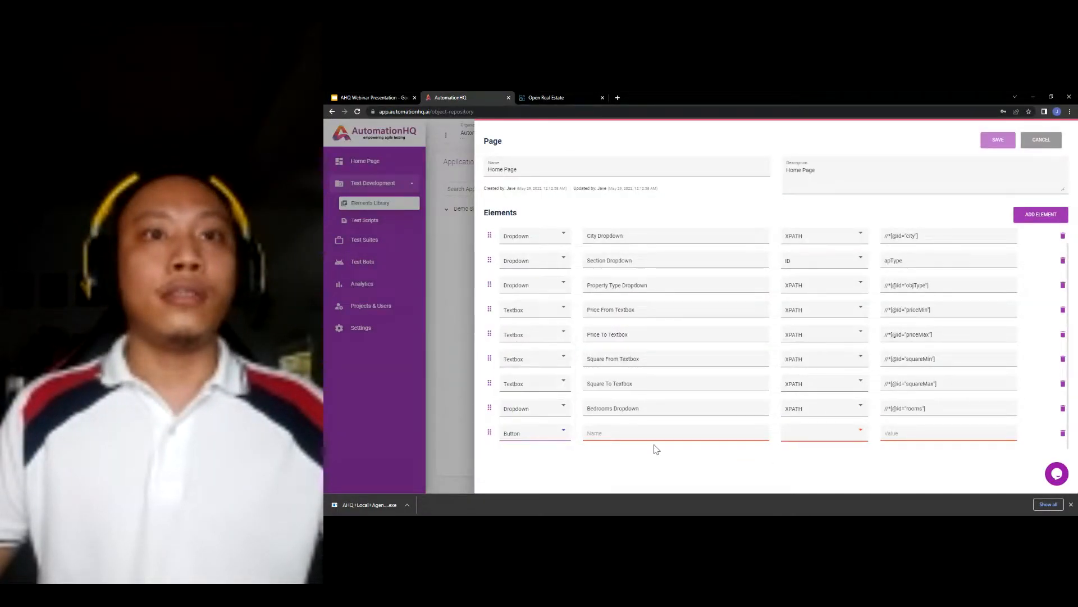
- Name the last row Find Button with an XPATH locator and copy the 17 listings link's XPath
{"action": "type", "text": "Fi"}
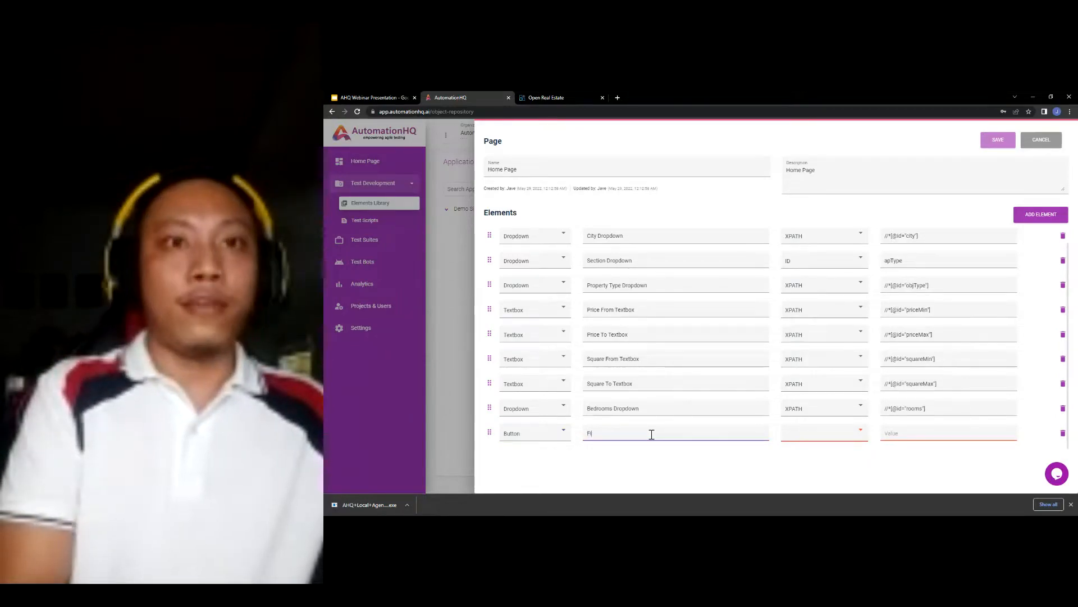
{"action": "type", "text": "nd Button"}
{"action": "key", "text": "Tab"}
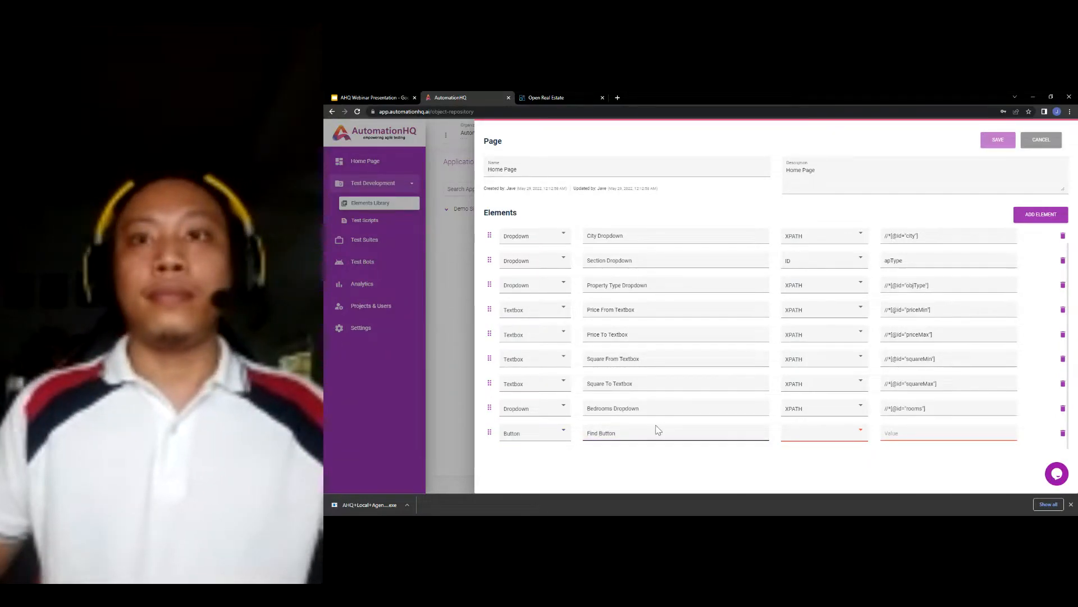
{"action": "key", "text": "x"}
{"action": "left_click", "coordinate": [548, 98]}
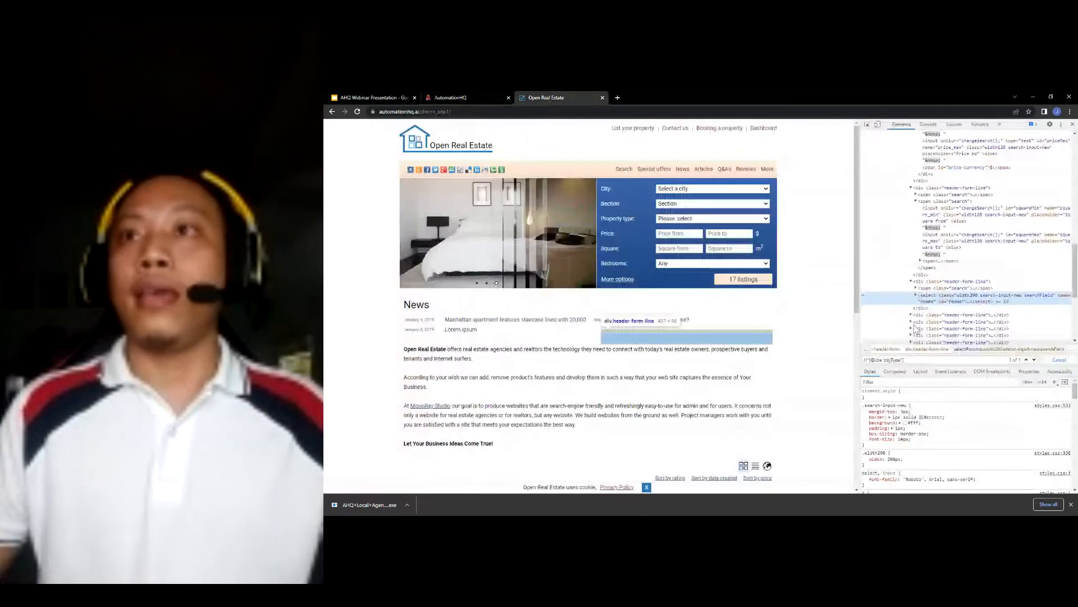
{"action": "right_click", "coordinate": [744, 286]}
{"action": "left_click", "coordinate": [764, 358]}
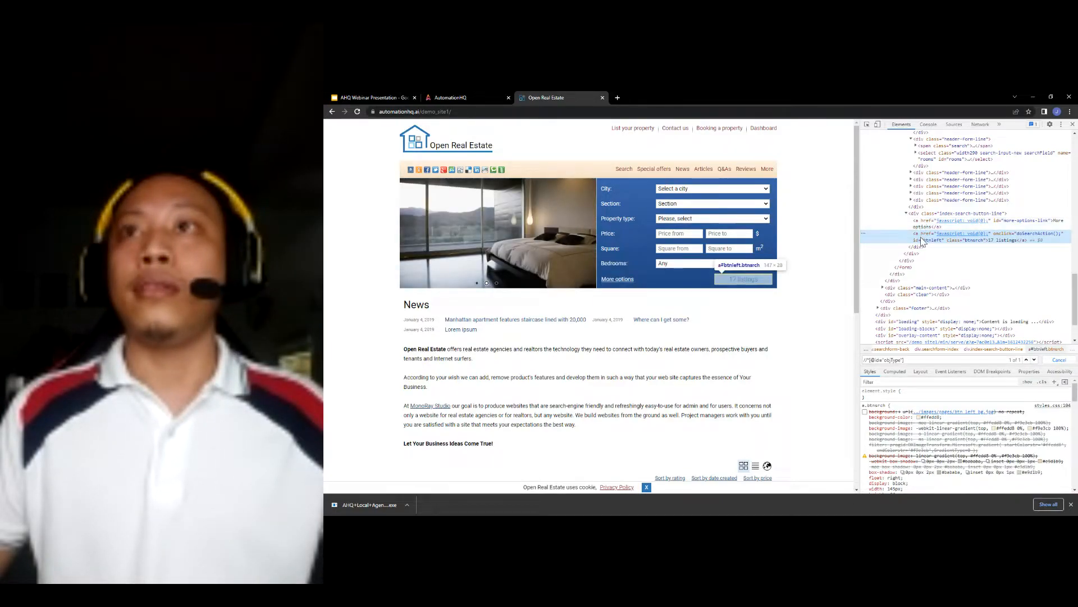
{"action": "right_click", "coordinate": [921, 241]}
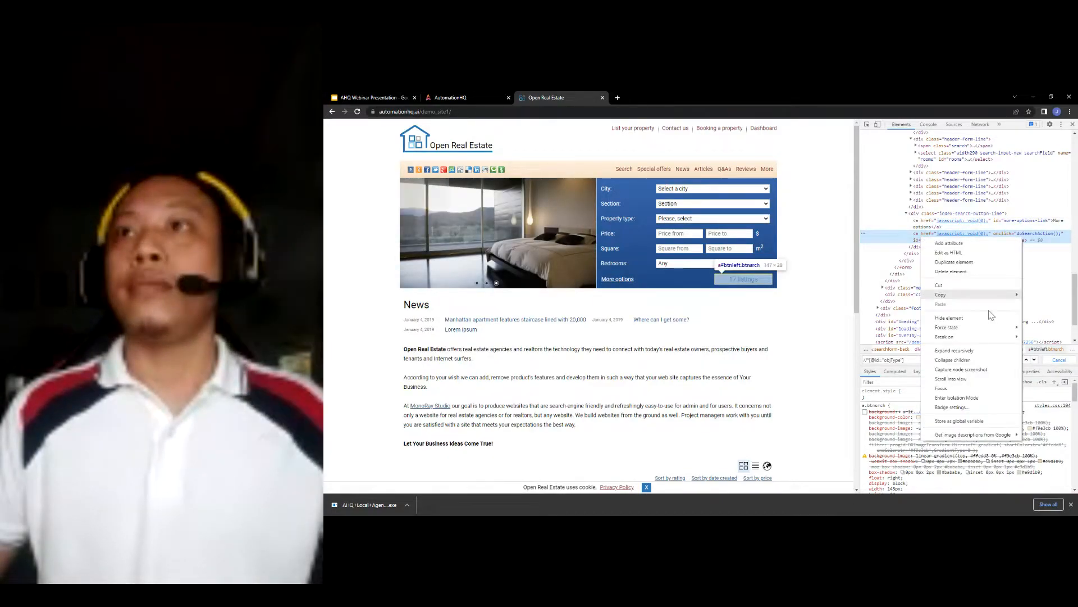
{"action": "mouse_move", "coordinate": [971, 296]}
{"action": "left_click", "coordinate": [887, 346]}
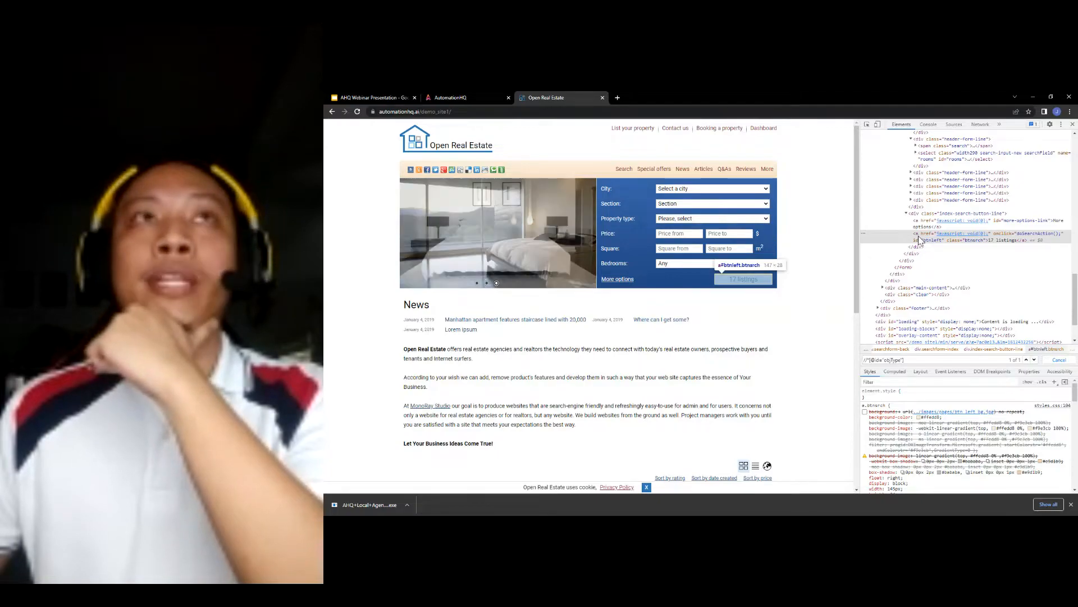
{"action": "left_click", "coordinate": [498, 95]}
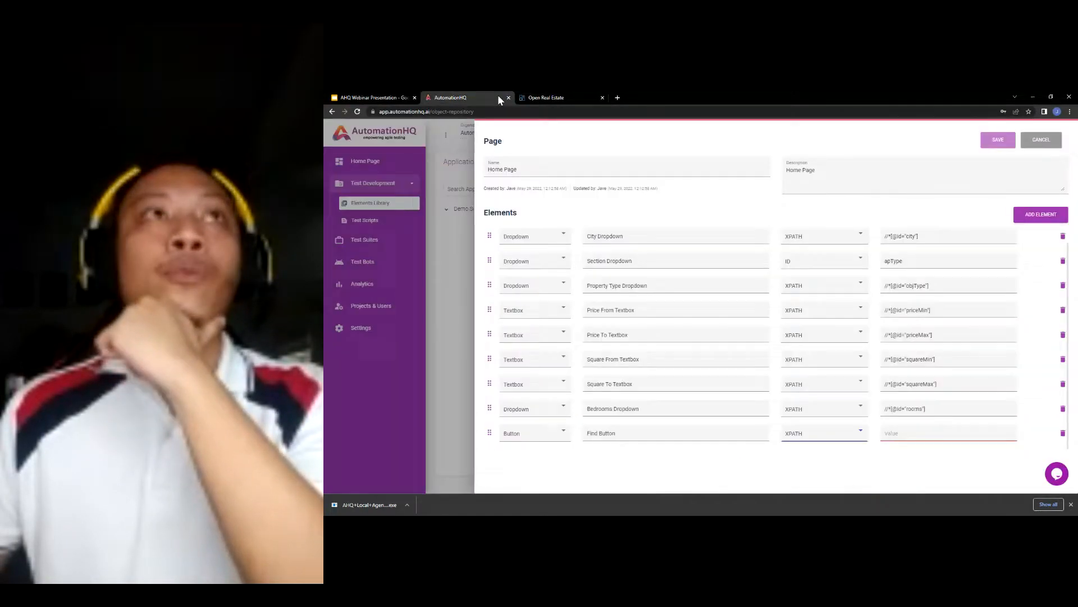
{"action": "left_click", "coordinate": [547, 438]}
{"action": "left_click", "coordinate": [542, 378]}
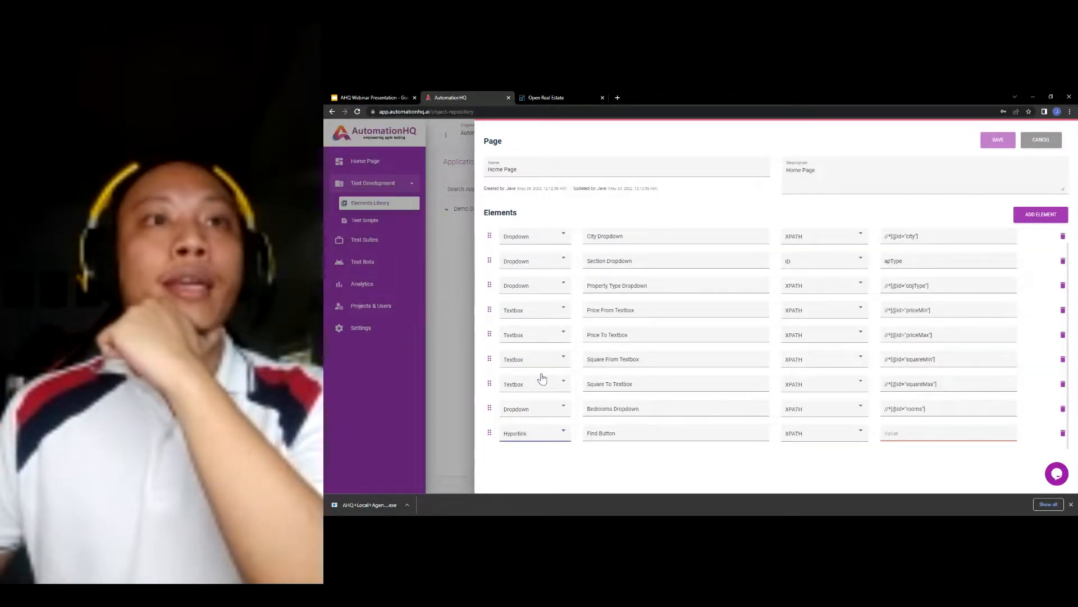
{"action": "left_click", "coordinate": [896, 437]}
{"action": "key", "text": "ctrl+v"}
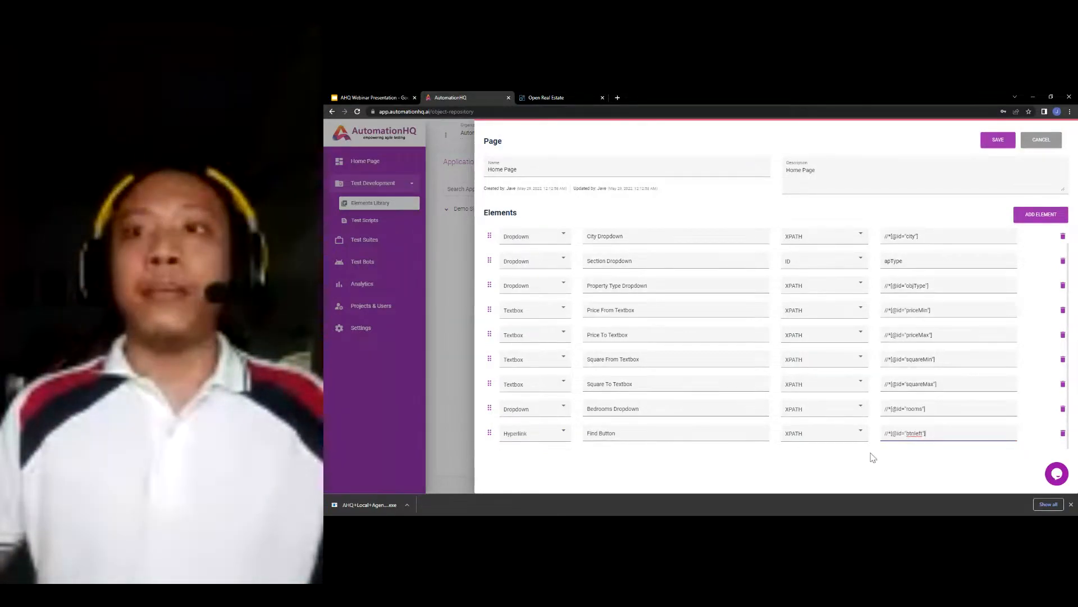
{"action": "left_click", "coordinate": [862, 458]}
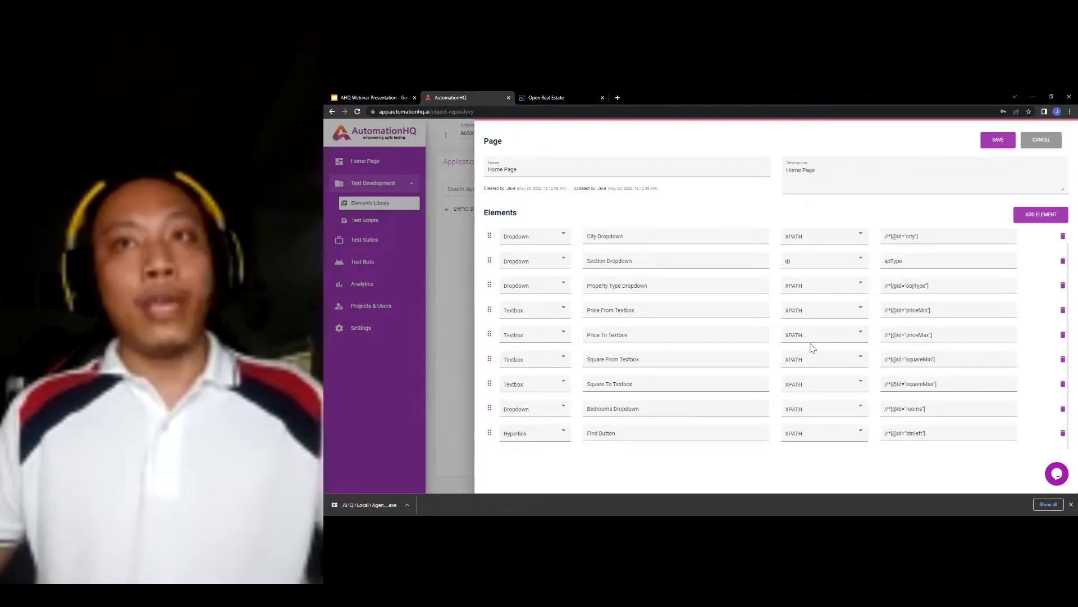
- Review the Home Page's nine elements and save the page
{"action": "scroll", "coordinate": [811, 374], "scroll_direction": "up", "scroll_amount": 1}
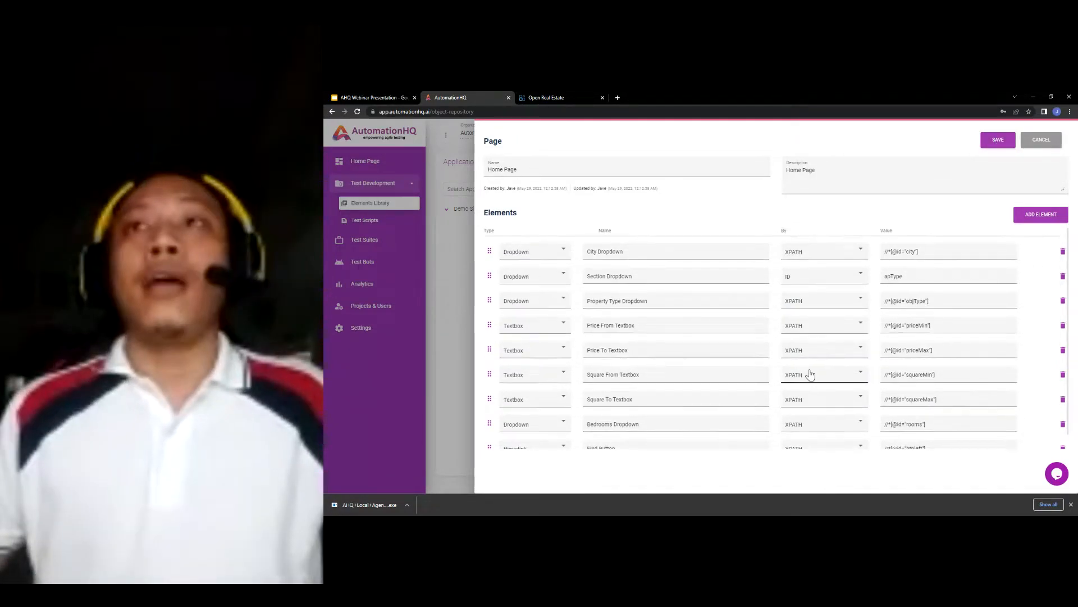
{"action": "scroll", "coordinate": [812, 374], "scroll_direction": "down", "scroll_amount": 1}
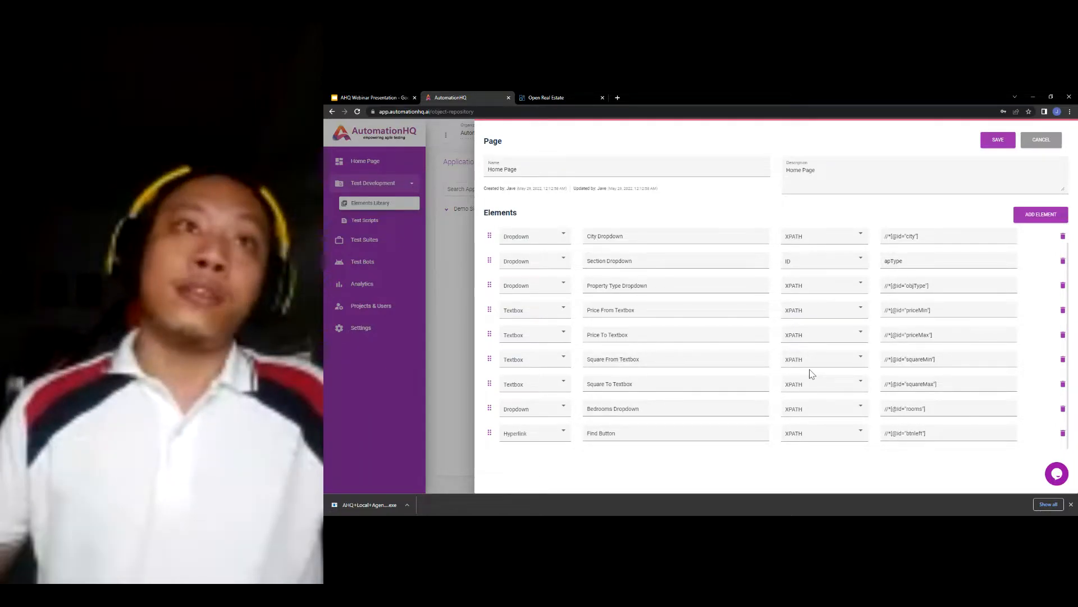
{"action": "scroll", "coordinate": [811, 375], "scroll_direction": "up", "scroll_amount": 1}
{"action": "left_click", "coordinate": [999, 143]}
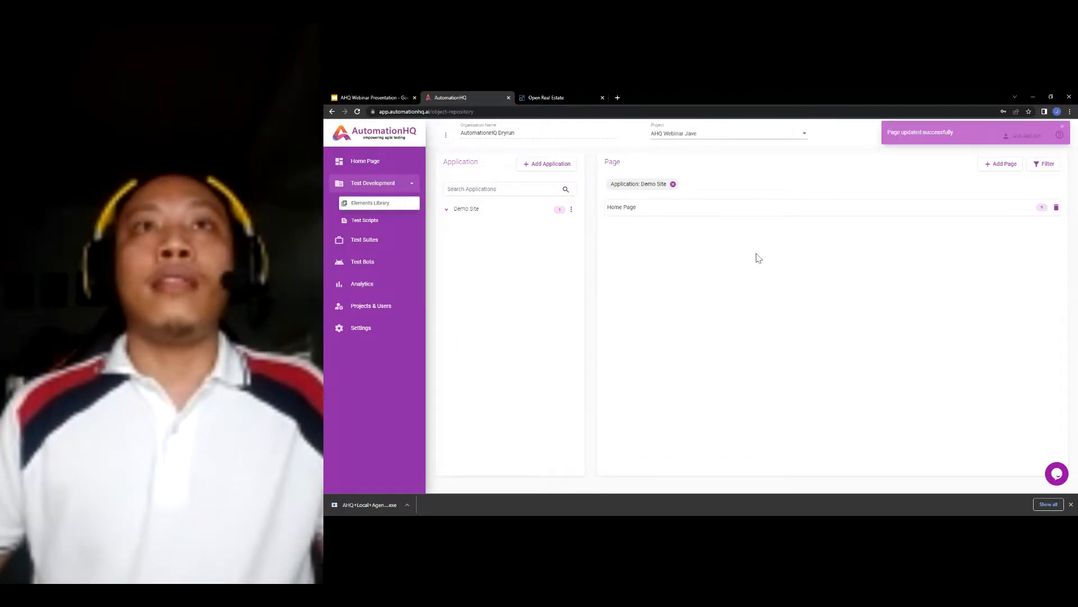
- In Test Scripts, start a new epic named 'Demo Site Sanity Testing', correcting its capitalisation
{"action": "left_click", "coordinate": [403, 224]}
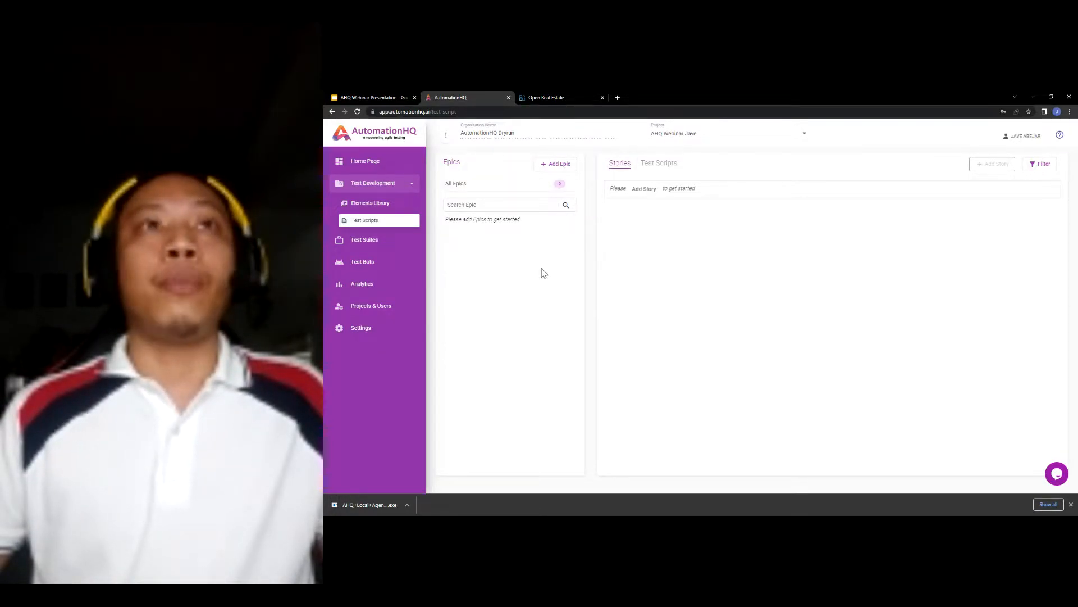
{"action": "left_click", "coordinate": [566, 171]}
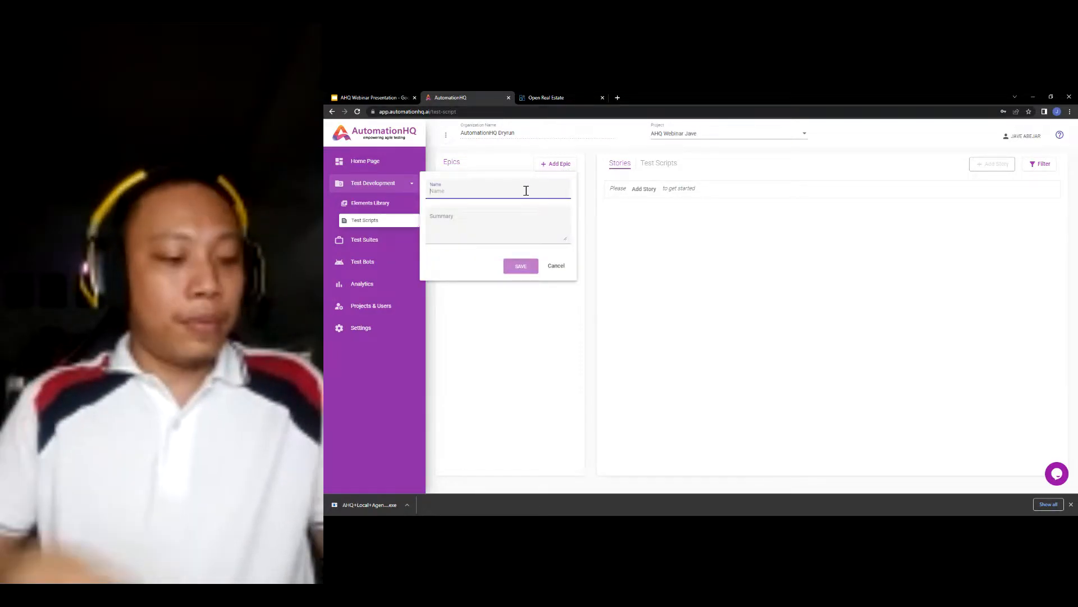
{"action": "type", "text": "De"}
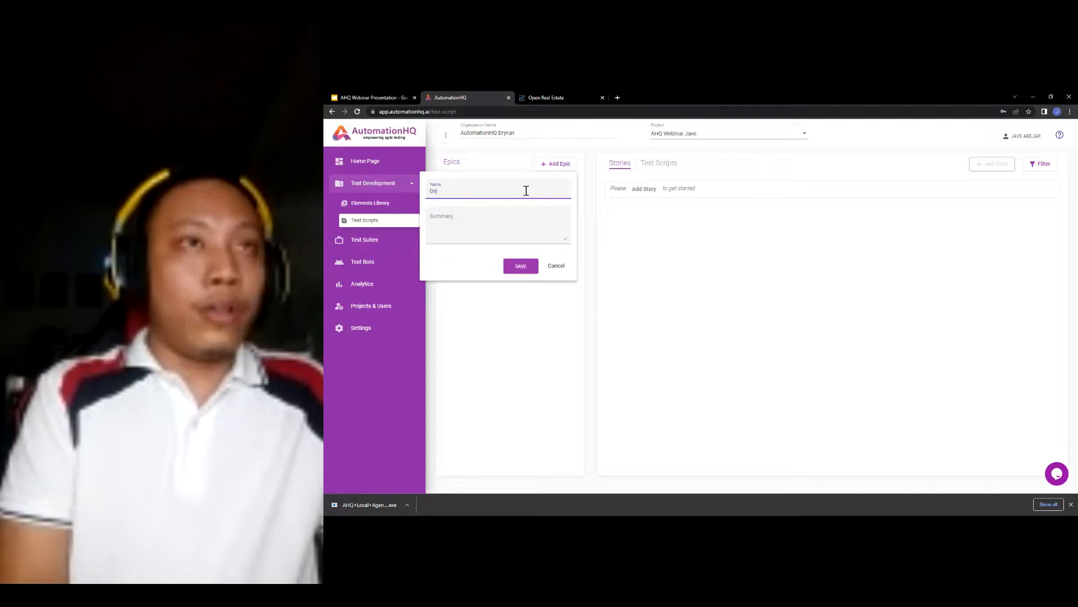
{"action": "type", "text": "mo Si"}
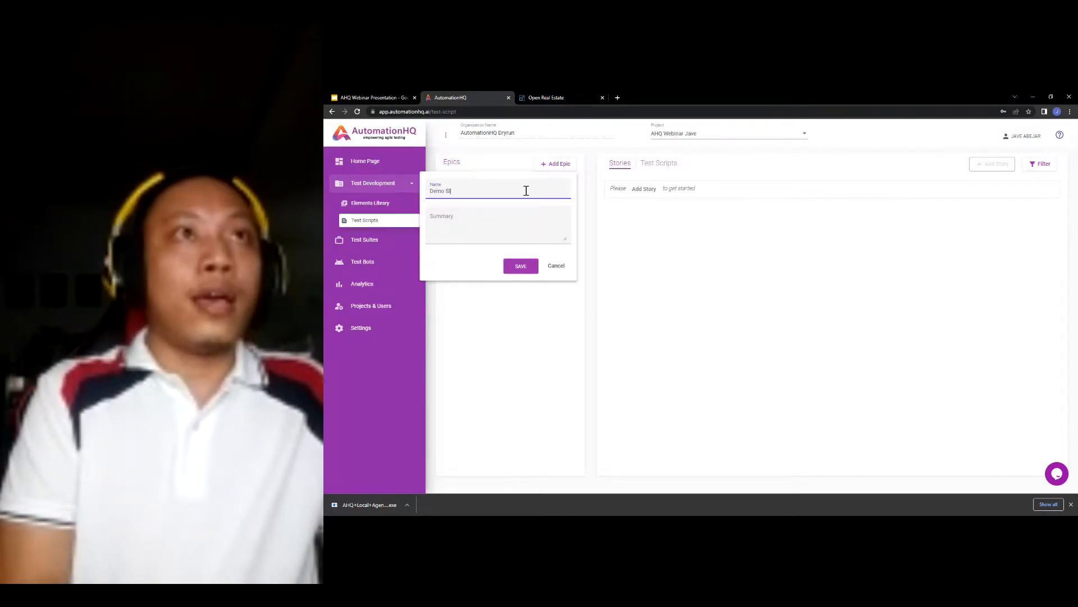
{"action": "type", "text": "te San"}
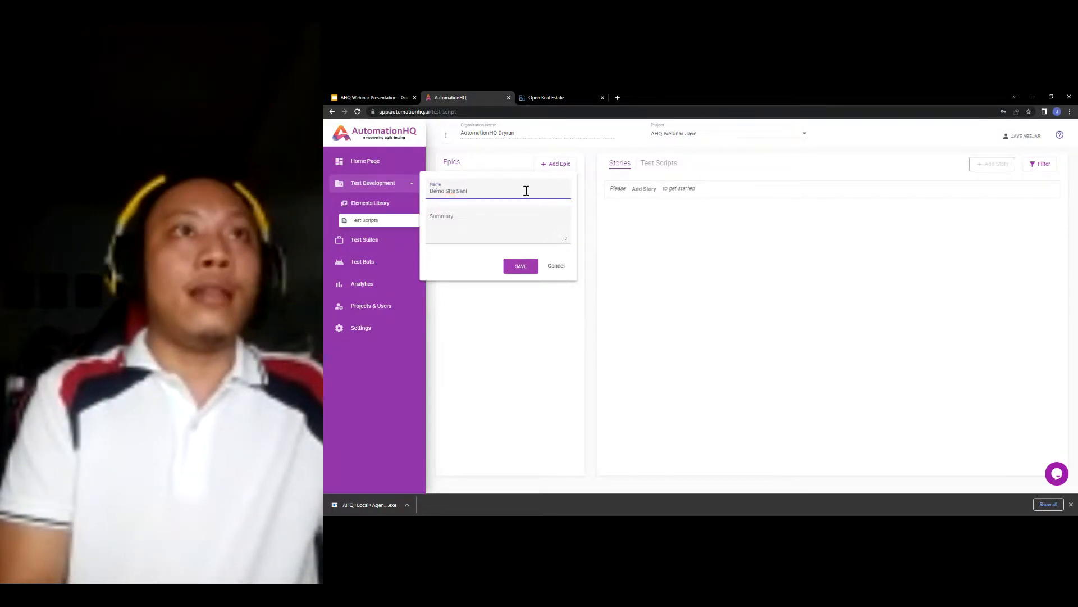
{"action": "type", "text": "ity Testing"}
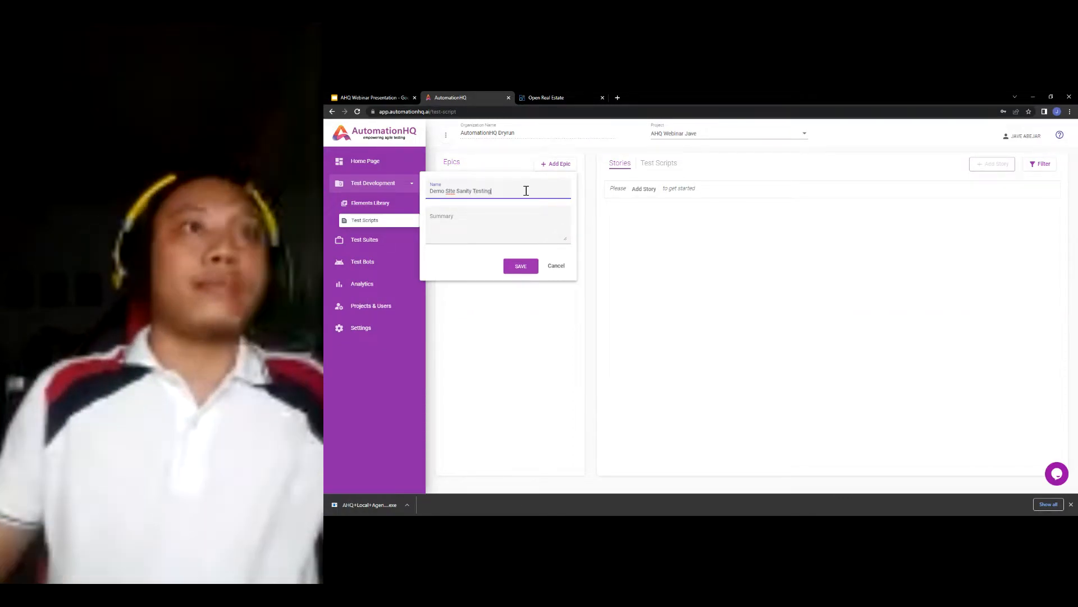
{"action": "key", "text": "ctrl+a"}
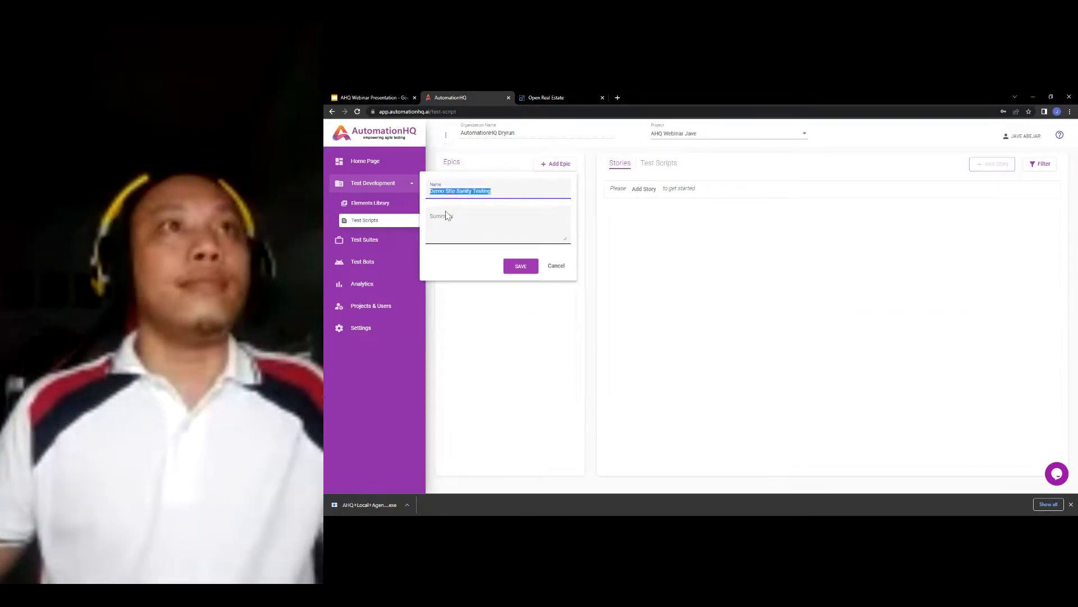
{"action": "left_click", "coordinate": [448, 216]}
{"action": "left_click", "coordinate": [450, 192]}
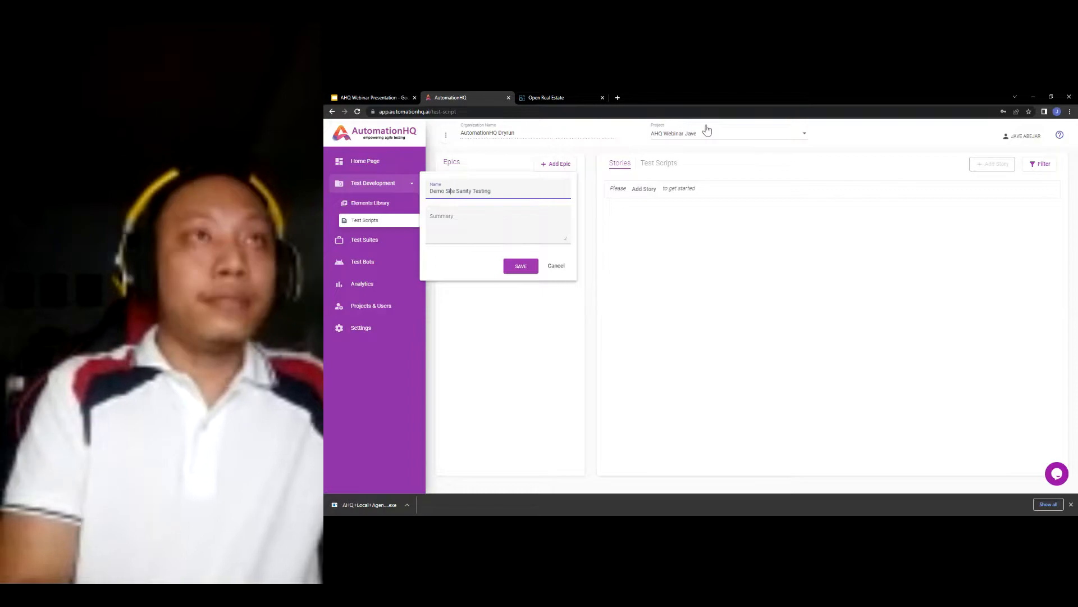
{"action": "key", "text": "ctrl+a"}
- Give the epic the summary 'Demo Site Sanity Testing for Webinar', save it, and open it
{"action": "left_click", "coordinate": [497, 225]}
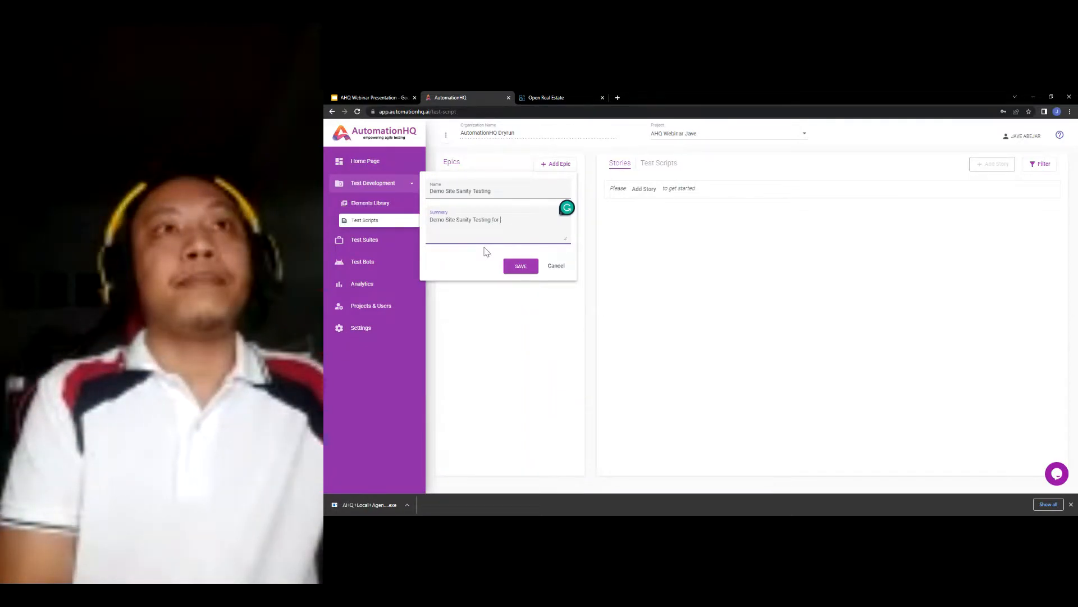
{"action": "type", "text": "ar"}
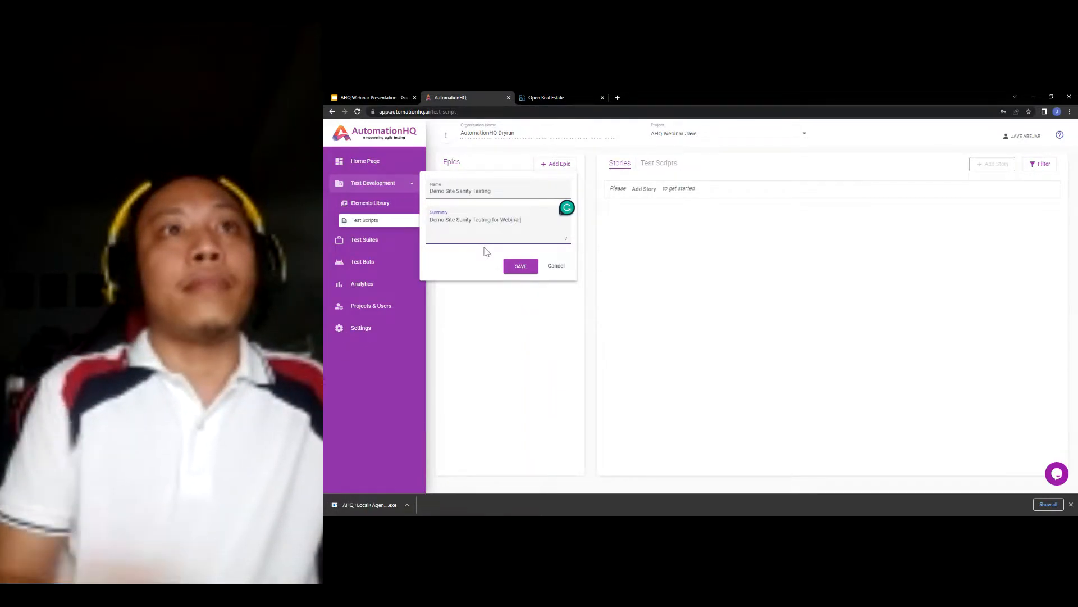
{"action": "left_click", "coordinate": [512, 268]}
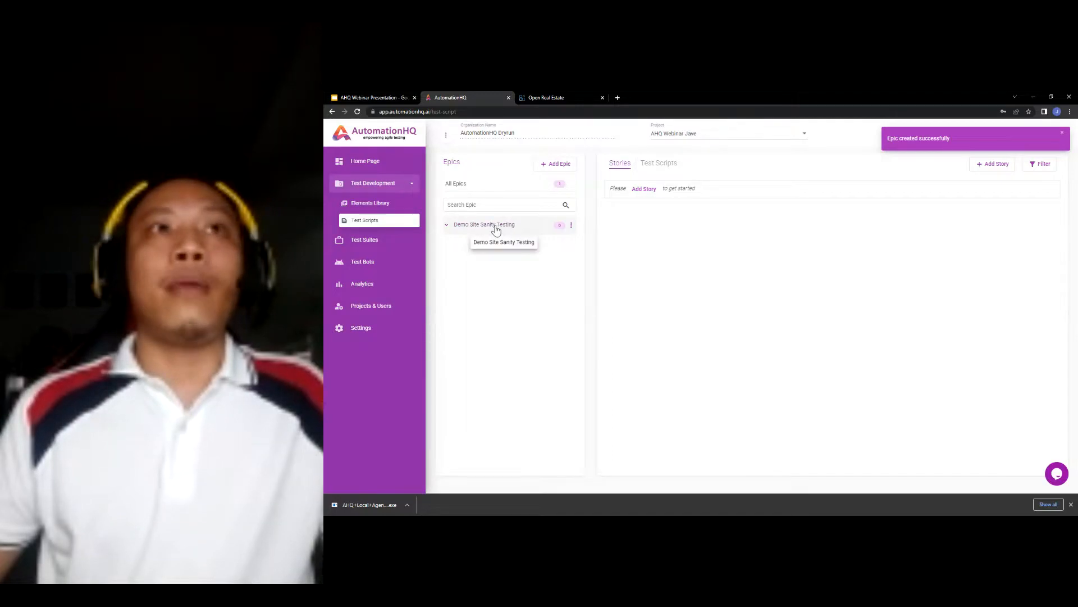
{"action": "left_click", "coordinate": [496, 227]}
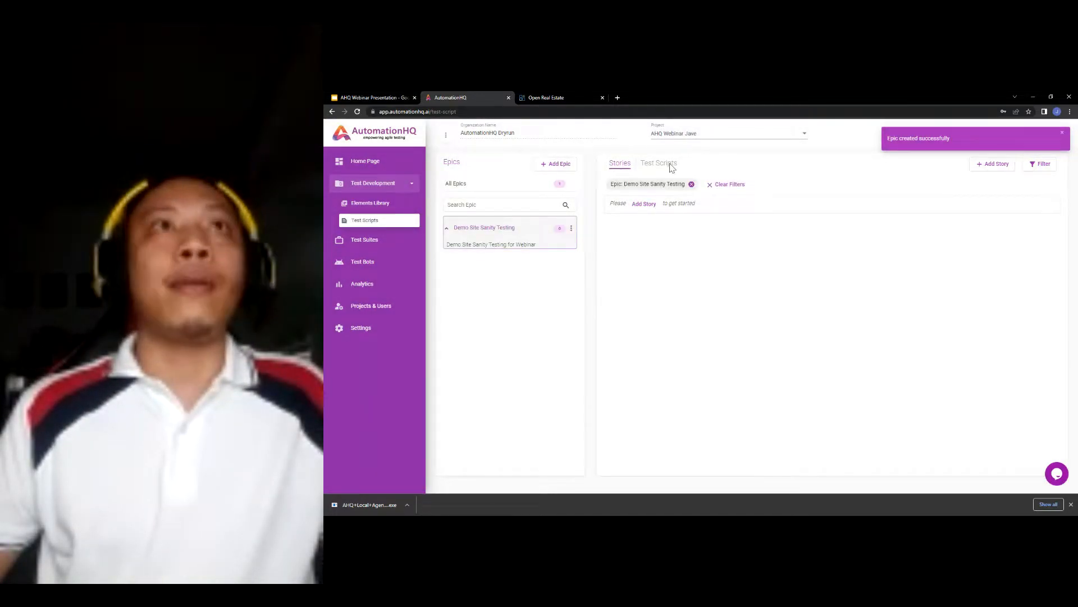
- Copy the 'Verify Search Functionality' heading from slide 15 and start a new story in AutomationHQ
{"action": "left_click", "coordinate": [370, 98]}
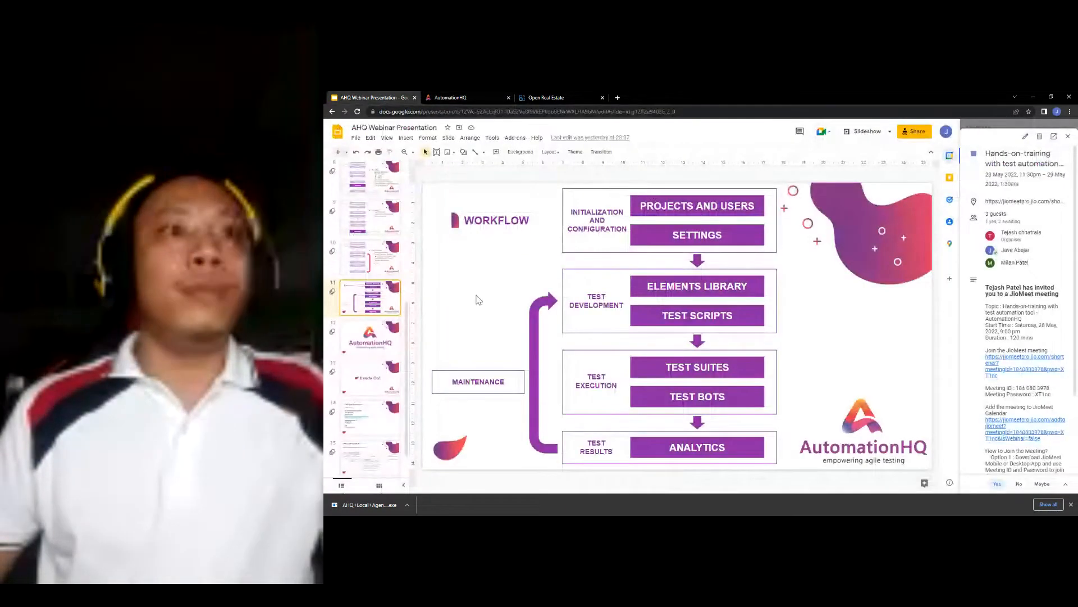
{"action": "left_click", "coordinate": [371, 460]}
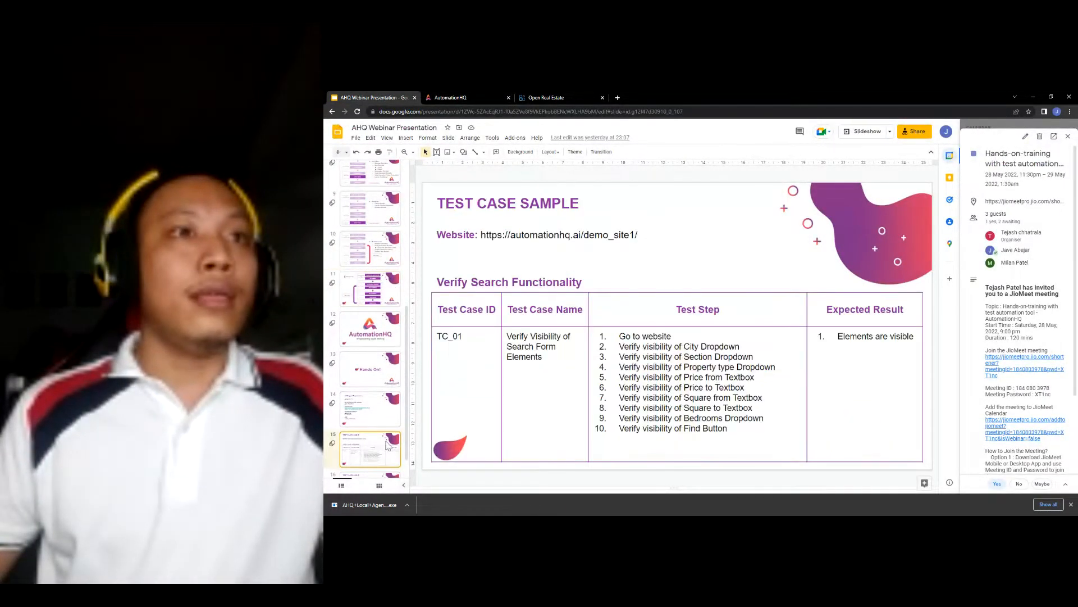
{"action": "double_click", "coordinate": [499, 279]}
{"action": "left_click_drag", "start_coordinate": [586, 281], "coordinate": [453, 281]}
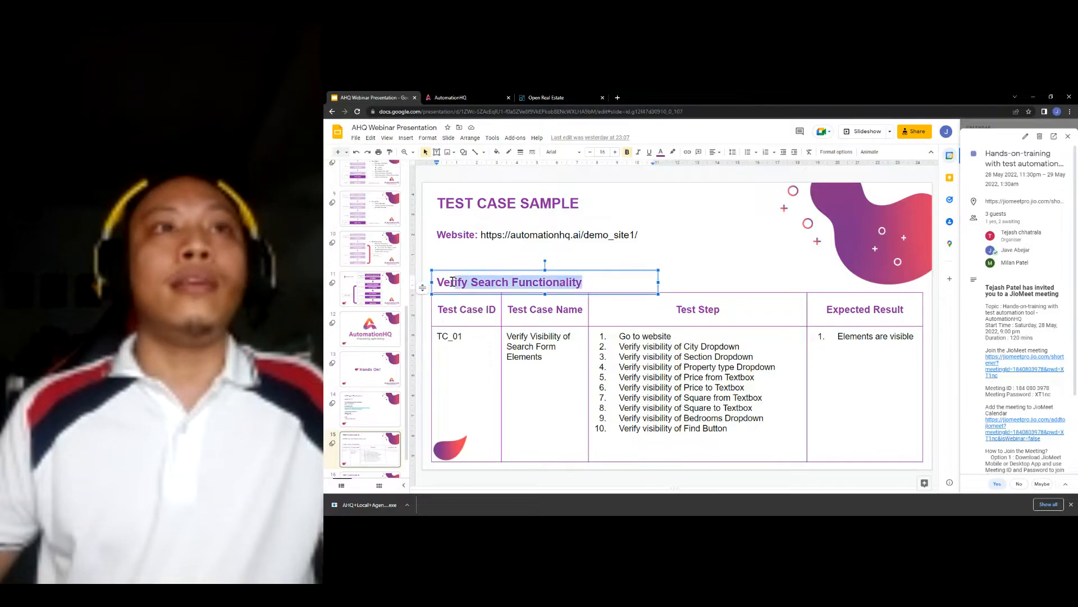
{"action": "left_click", "coordinate": [456, 98]}
{"action": "left_click", "coordinate": [1000, 171]}
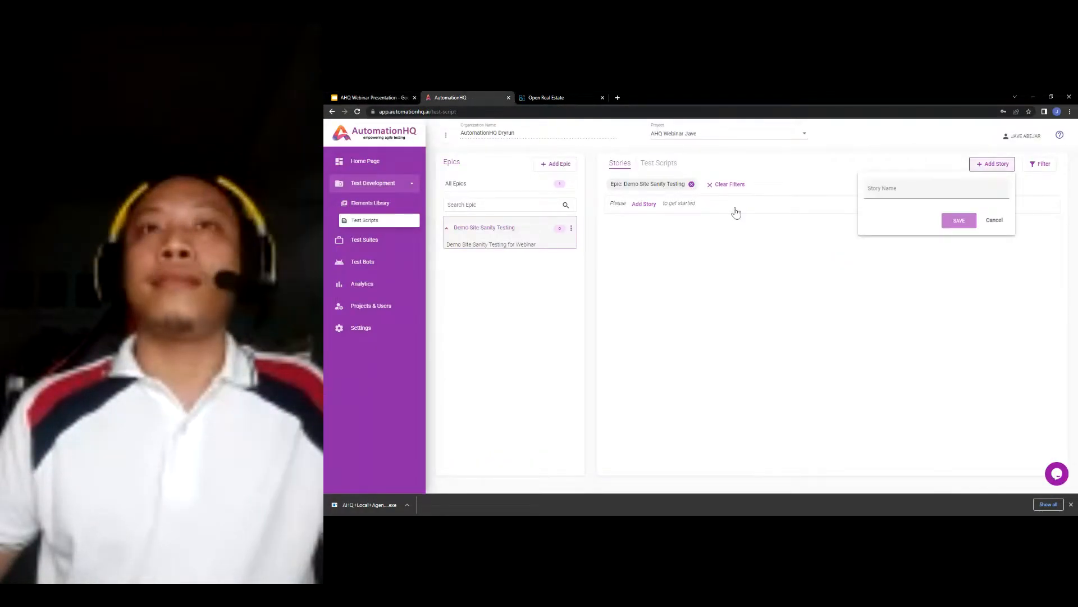
- Create the story 'Verify Search Functionality' under the epic
{"action": "left_click", "coordinate": [897, 188]}
{"action": "key", "text": "ctrl+v"}
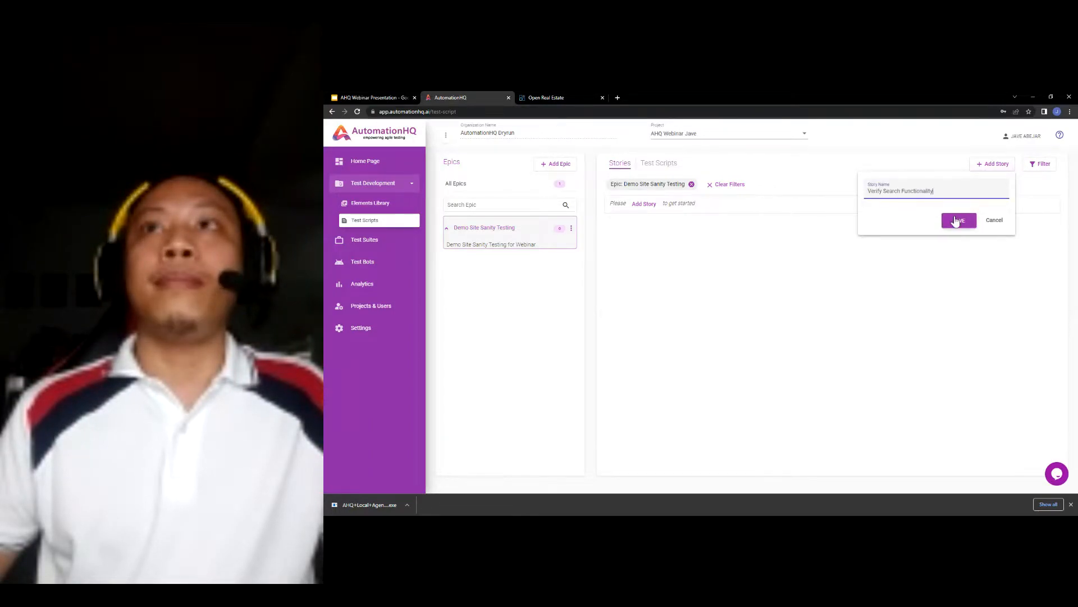
{"action": "left_click", "coordinate": [959, 220]}
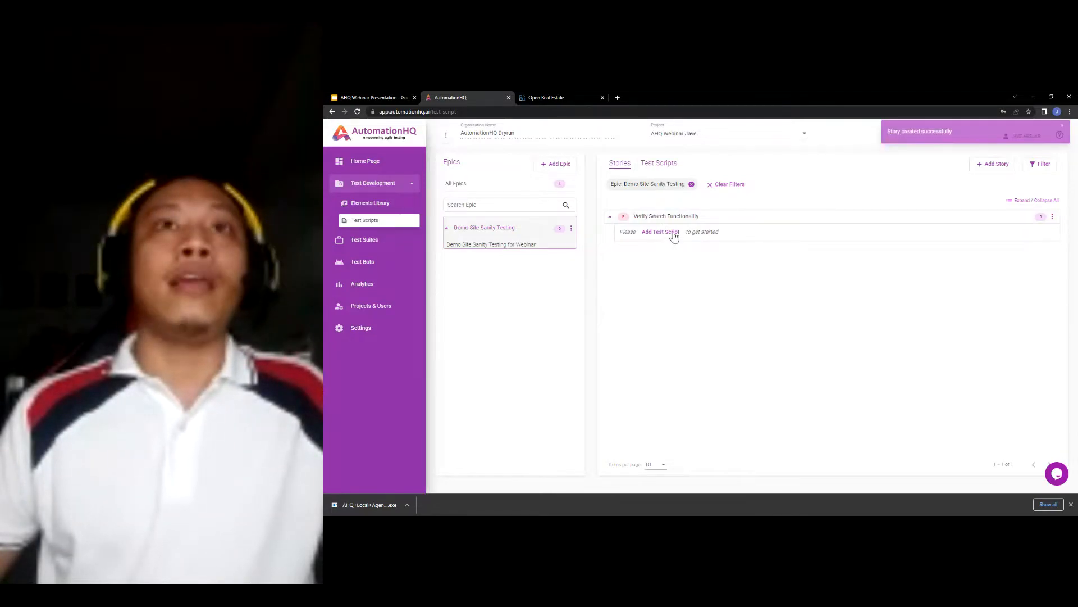
- Start a blank test script and select the slide's test case name 'Verify Visibility of Search Form Elements'
{"action": "left_click", "coordinate": [673, 234]}
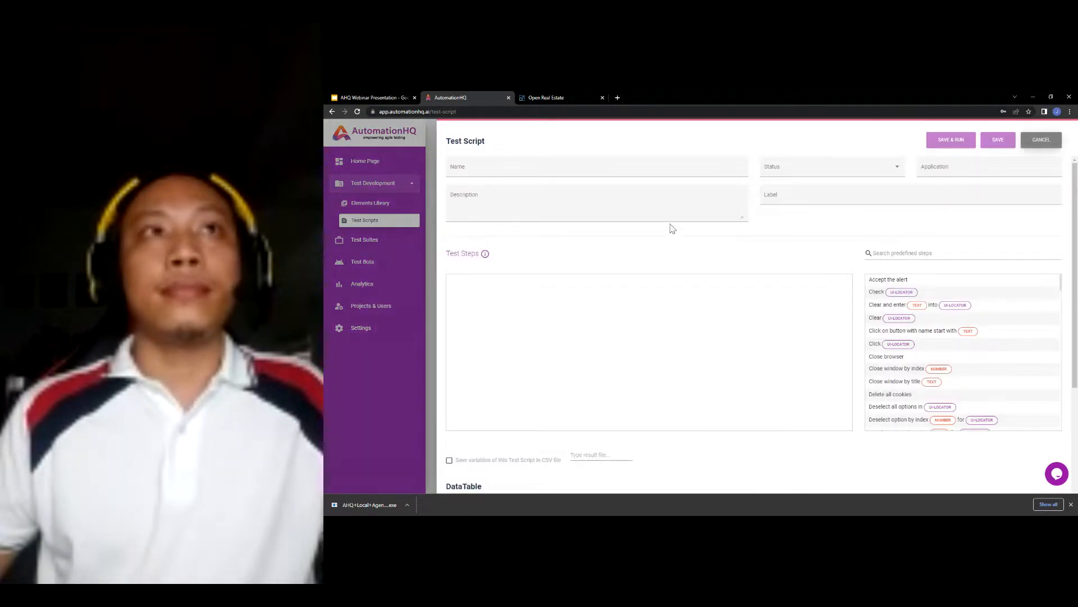
{"action": "left_click", "coordinate": [655, 169]}
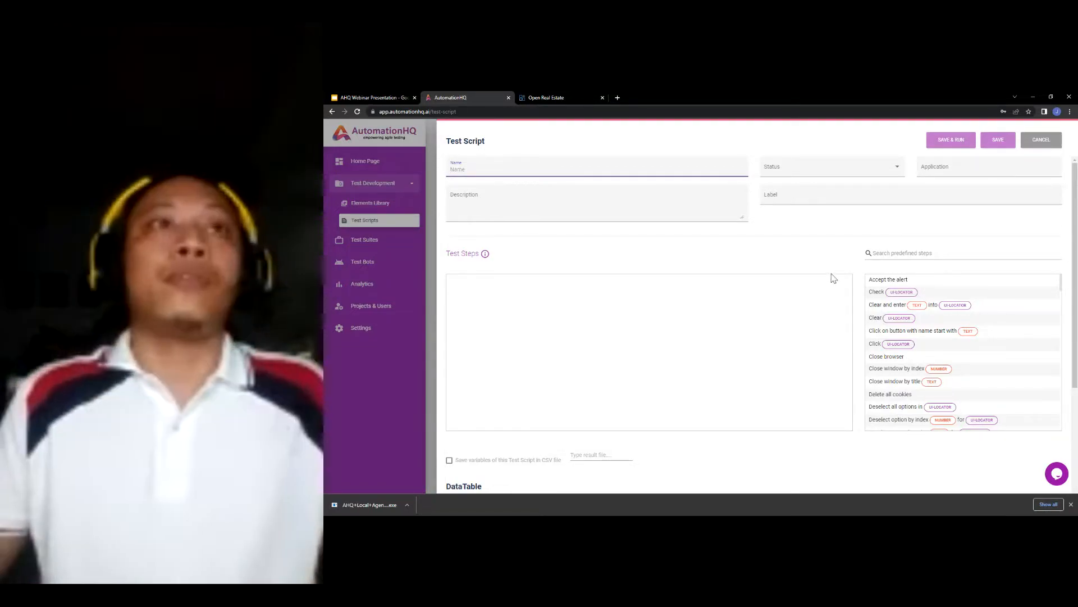
{"action": "left_click", "coordinate": [830, 272]}
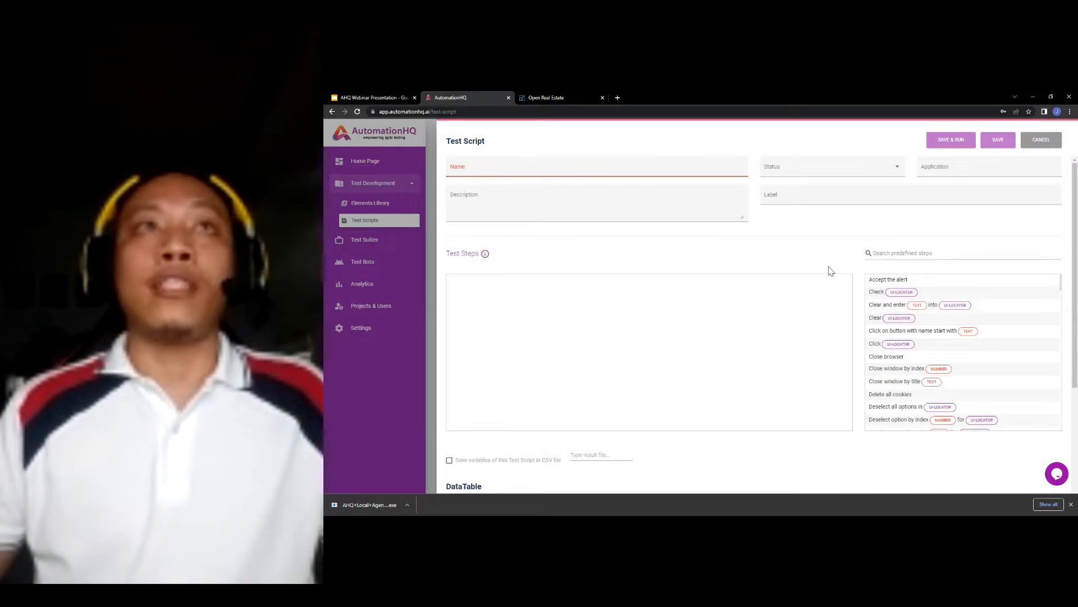
{"action": "left_click", "coordinate": [377, 97]}
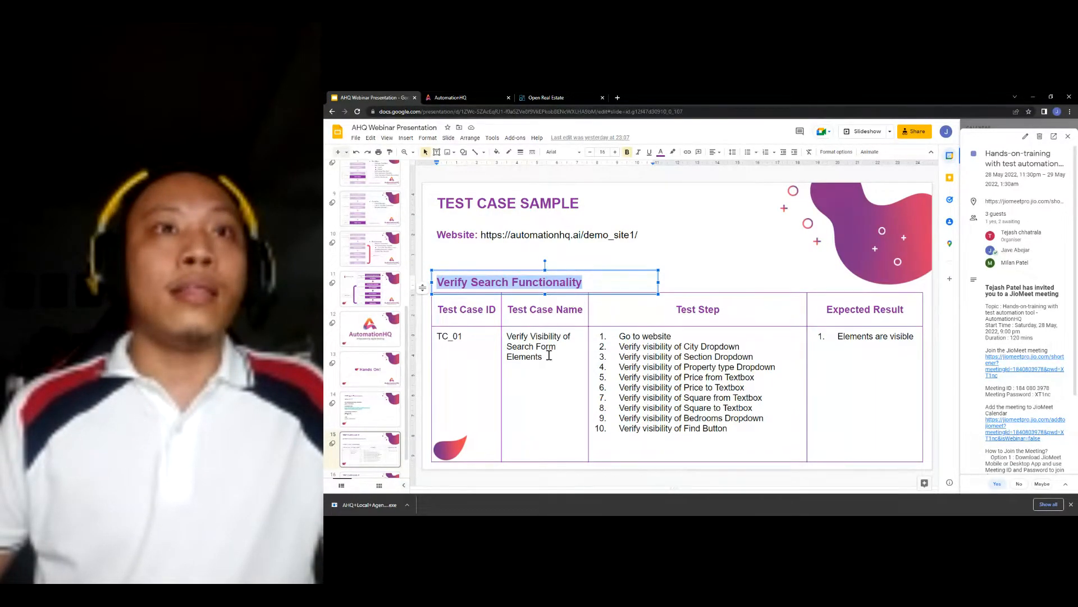
{"action": "left_click_drag", "start_coordinate": [549, 356], "coordinate": [506, 339]}
{"action": "key", "text": "ctrl+c"}
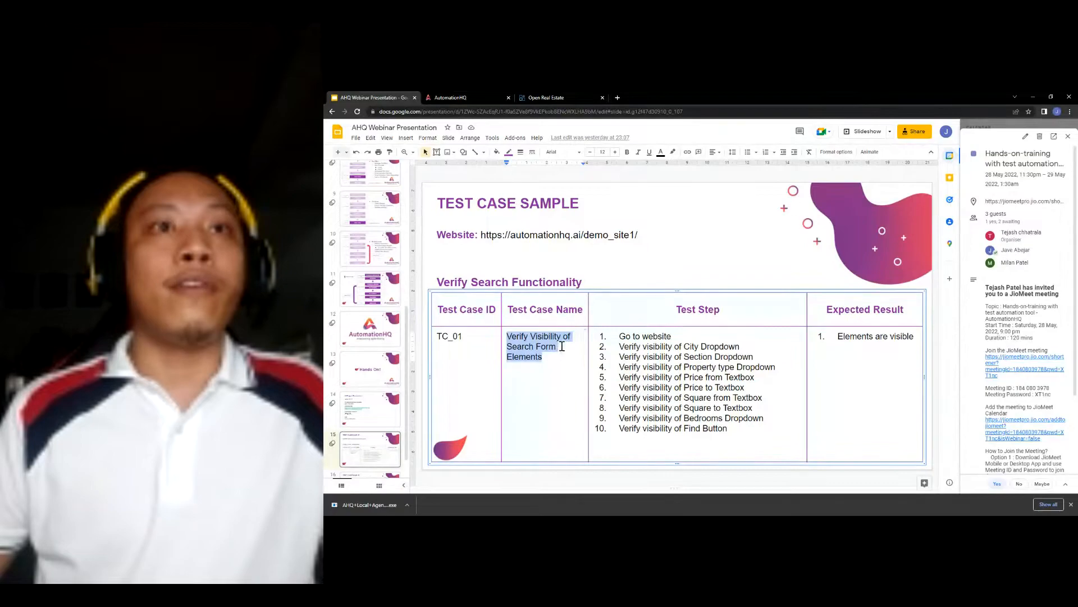
- Name the test script 'Verify Visibility of Search Form Elements'
{"action": "left_click", "coordinate": [480, 96]}
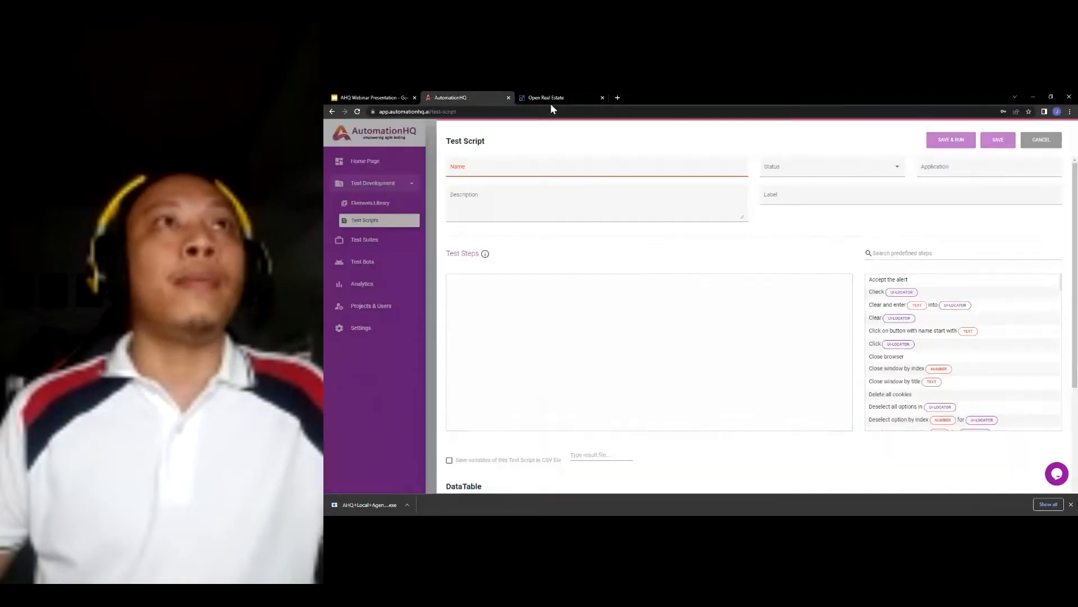
{"action": "left_click", "coordinate": [582, 169]}
{"action": "key", "text": "ctrl+v"}
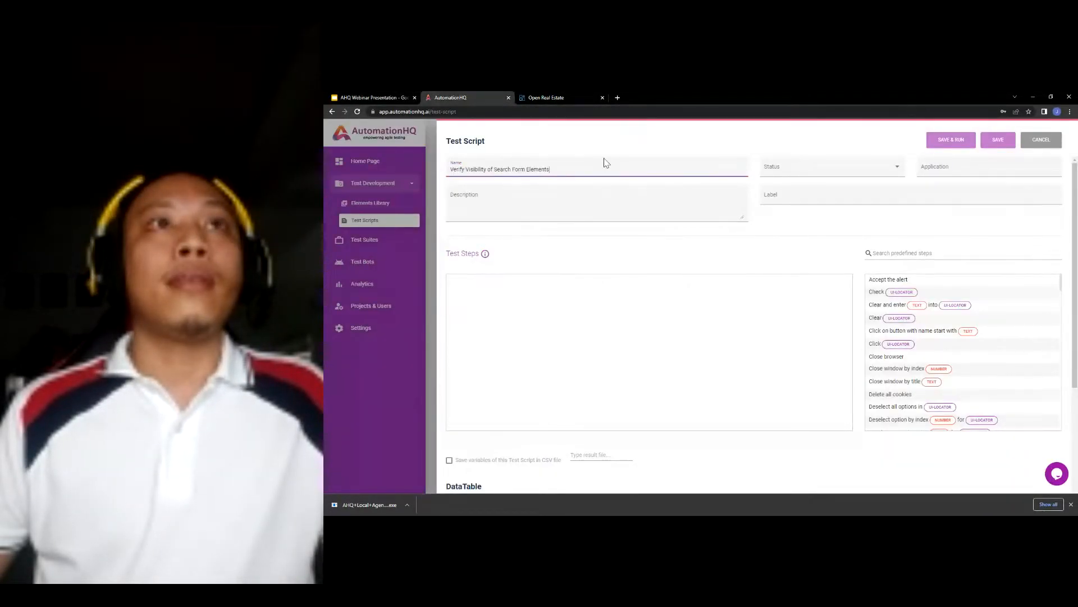
- Set the script status to In Progress and bring up the Application choices
{"action": "left_click", "coordinate": [803, 171]}
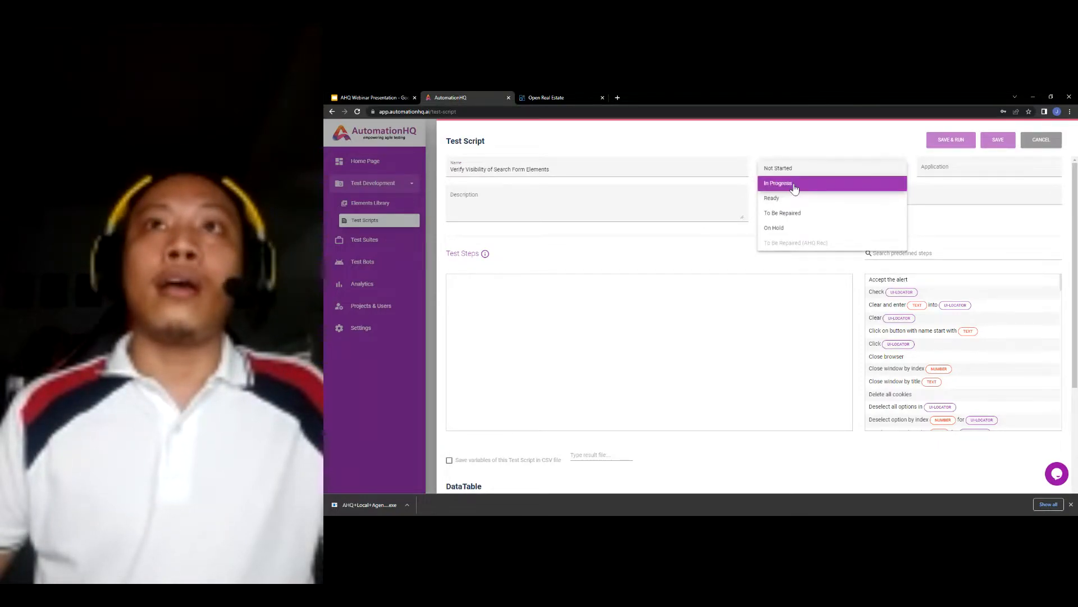
{"action": "left_click", "coordinate": [795, 185]}
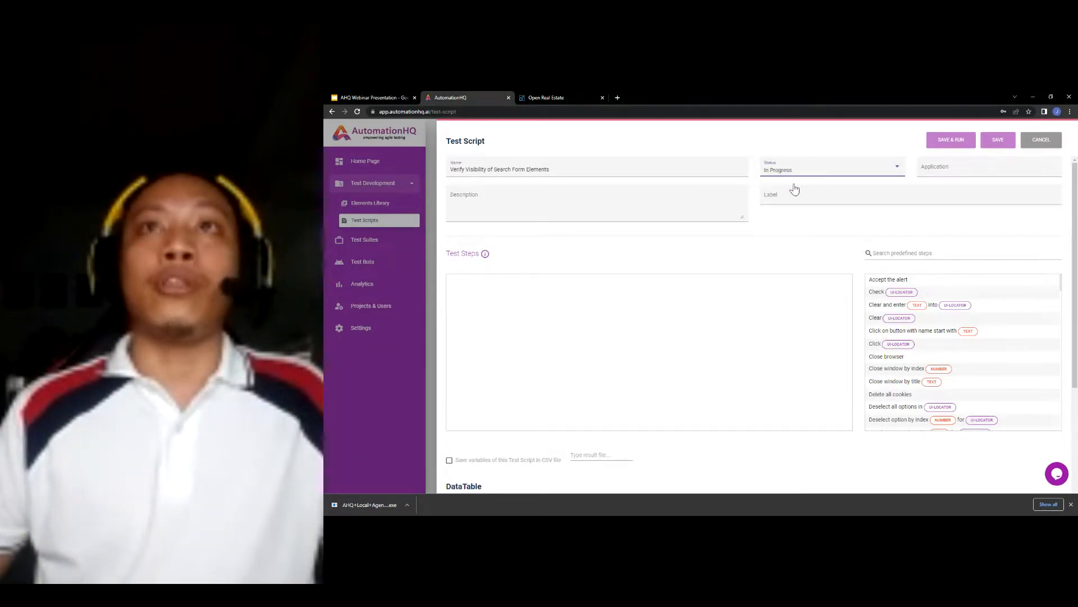
{"action": "left_click", "coordinate": [812, 170]}
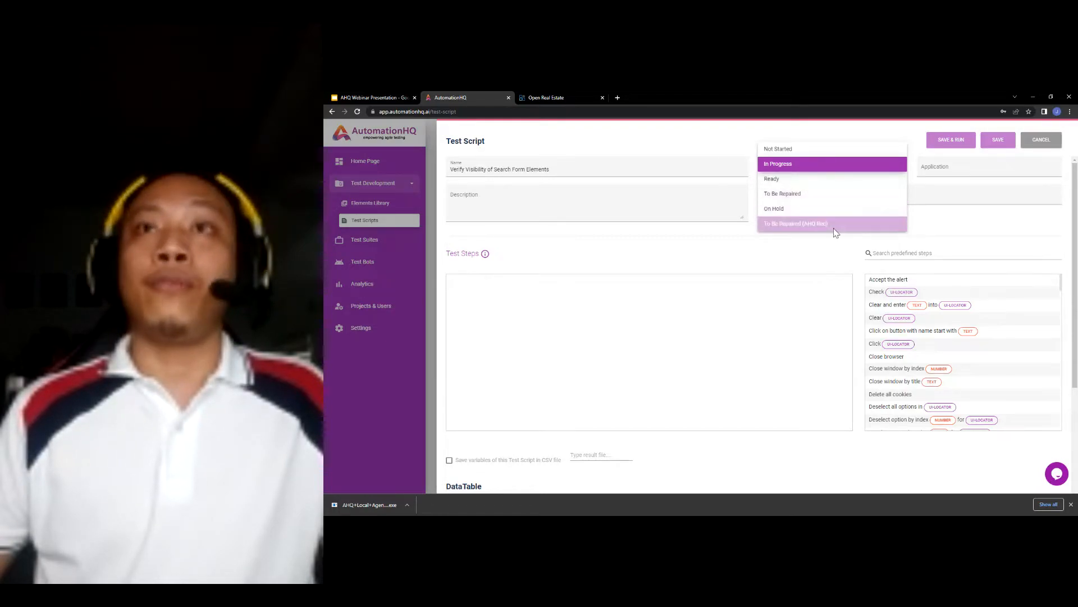
{"action": "left_click", "coordinate": [863, 166]}
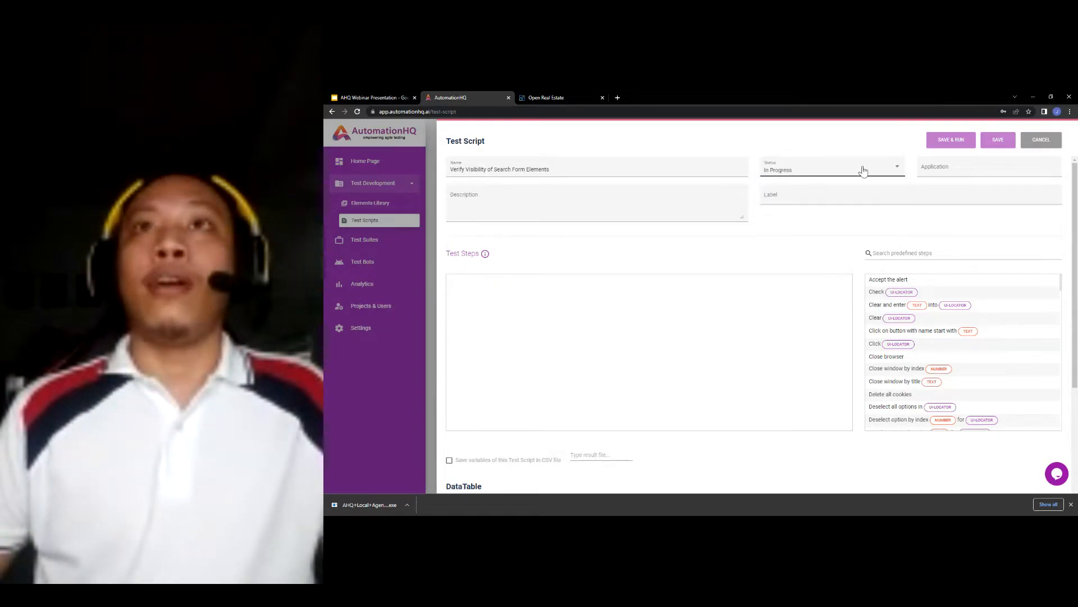
{"action": "left_click", "coordinate": [953, 169]}
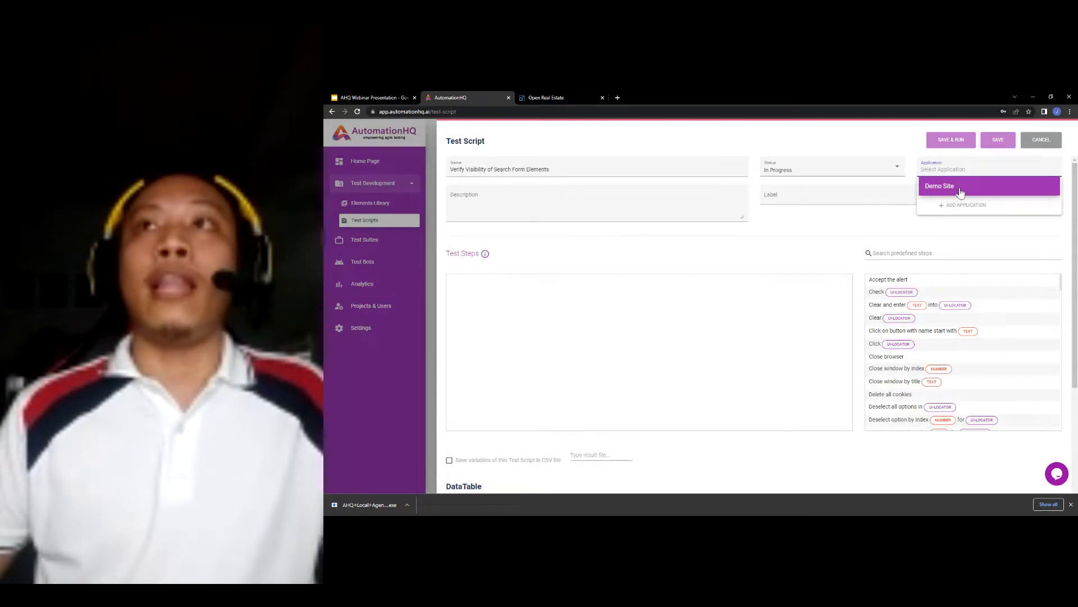
- Assign the script to Demo Site and put its name into the description
{"action": "left_click", "coordinate": [960, 193]}
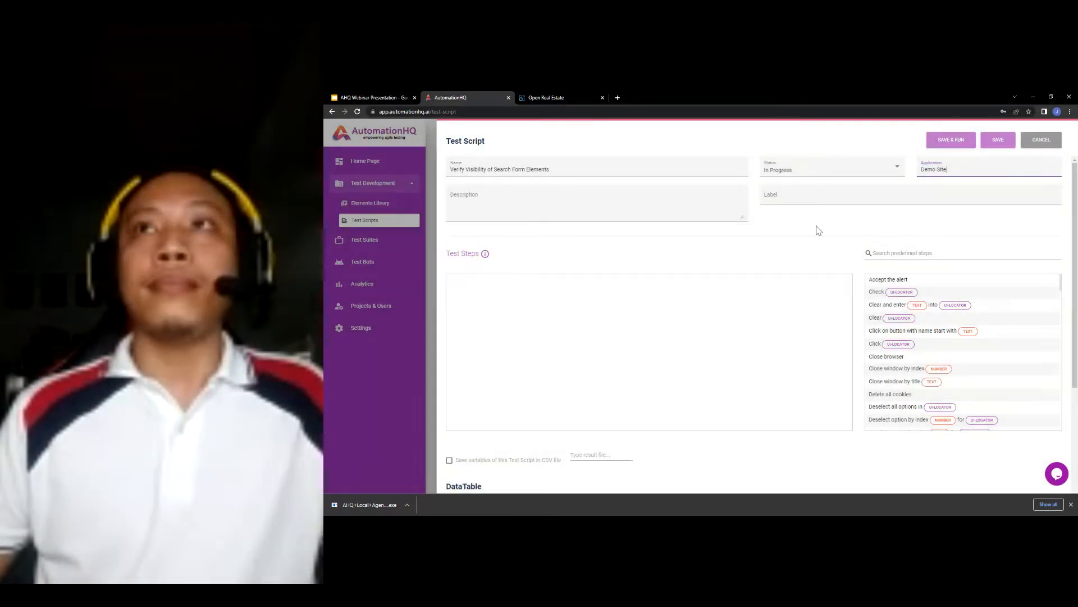
{"action": "left_click", "coordinate": [642, 204]}
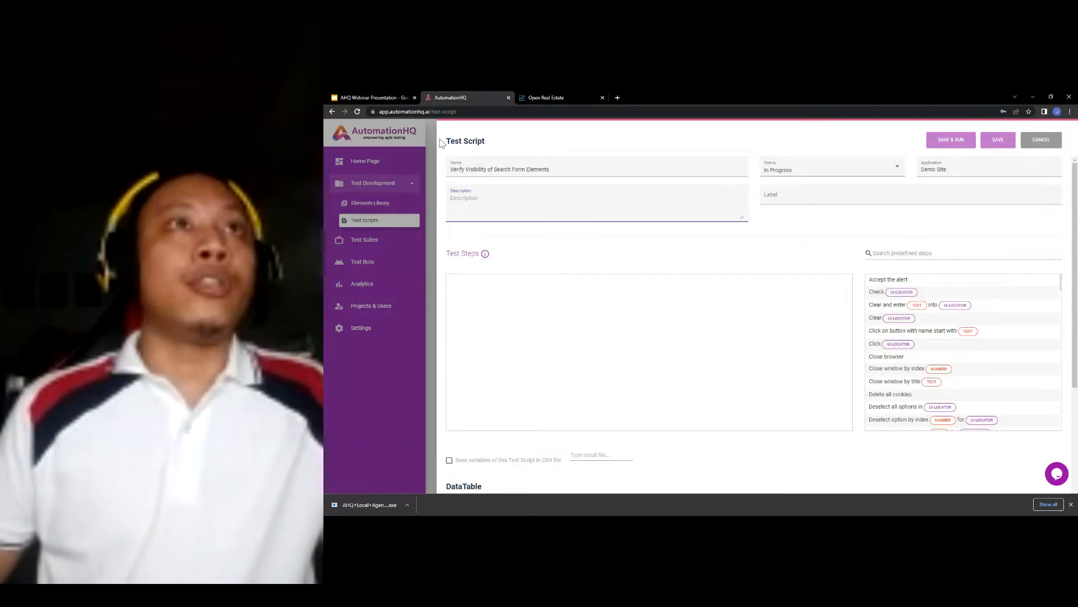
{"action": "left_click_drag", "start_coordinate": [547, 167], "coordinate": [421, 168]}
{"action": "key", "text": "ctrl+c"}
{"action": "left_click", "coordinate": [555, 203]}
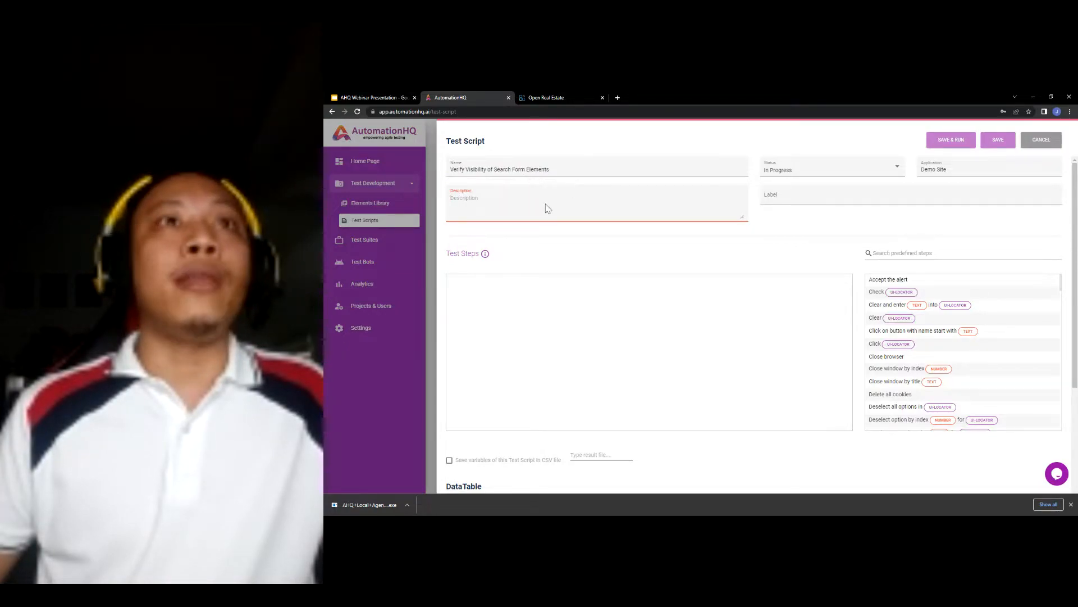
{"action": "key", "text": "ctrl+v"}
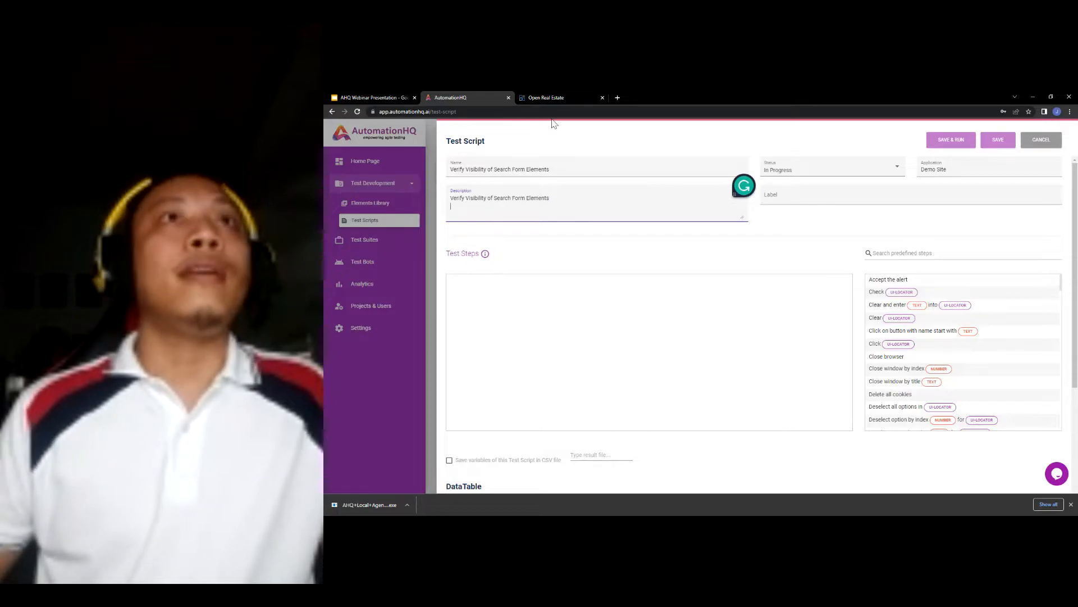
- Add the ten test step lines from the slide to the description
{"action": "left_click", "coordinate": [394, 96]}
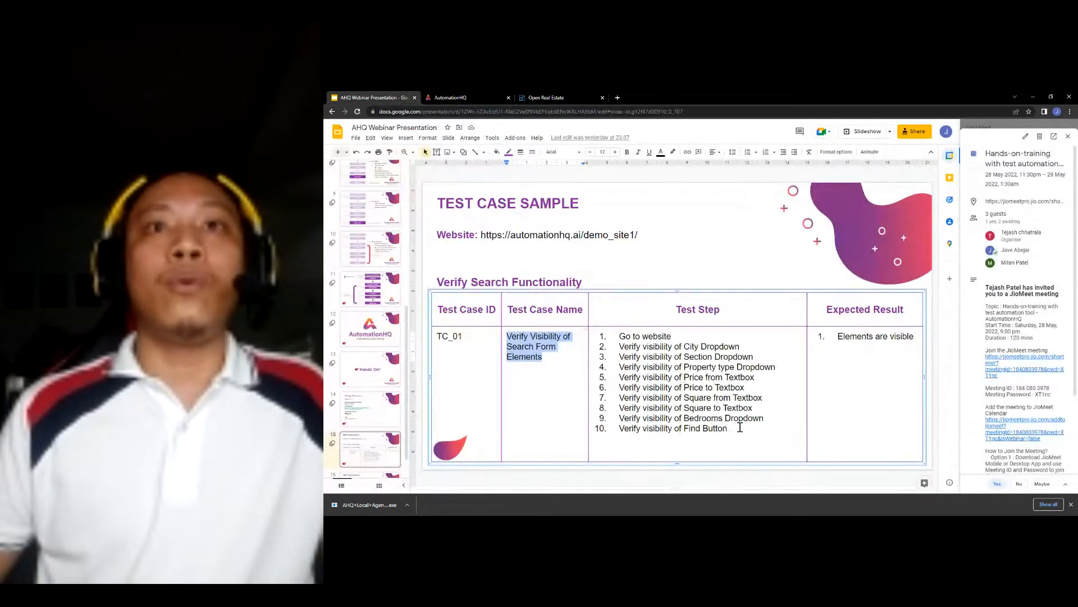
{"action": "left_click_drag", "start_coordinate": [740, 428], "coordinate": [617, 336]}
{"action": "key", "text": "ctrl+c"}
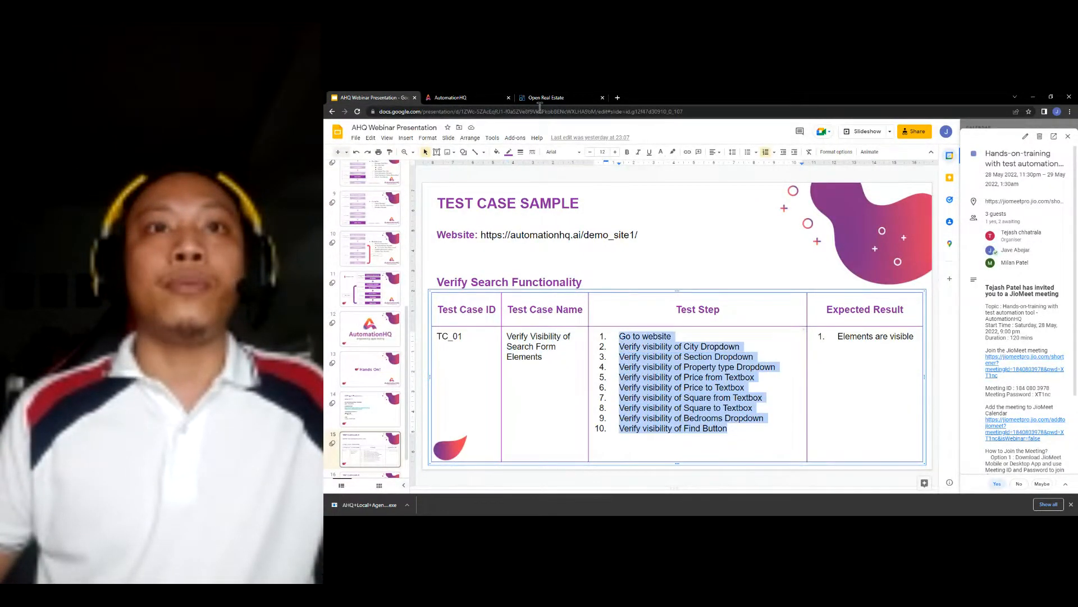
{"action": "left_click", "coordinate": [480, 96]}
{"action": "left_click", "coordinate": [561, 201]}
{"action": "key", "text": "ctrl+v"}
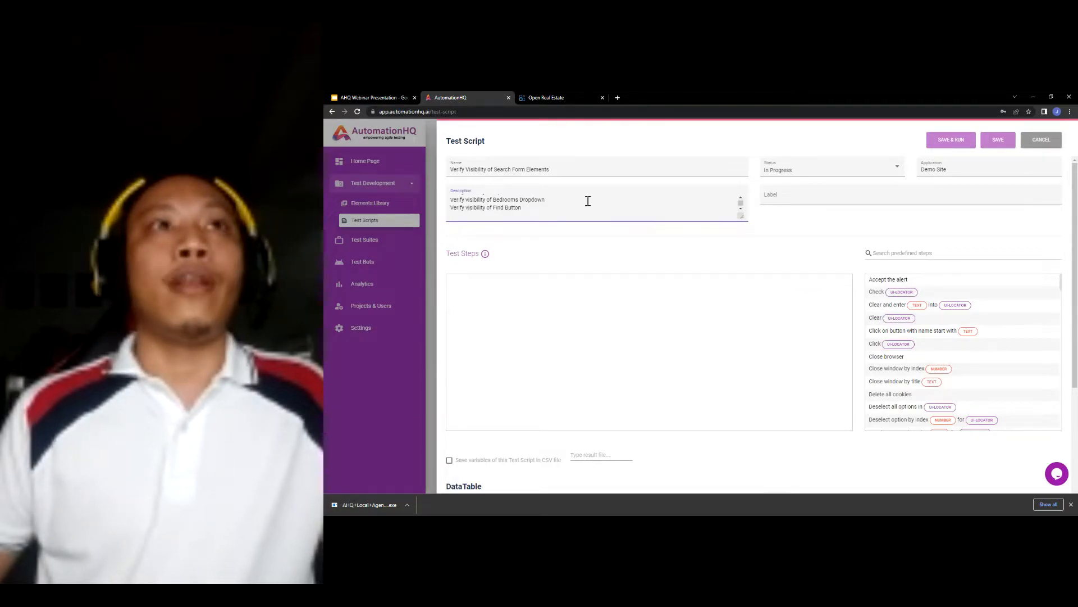
{"action": "scroll", "coordinate": [588, 201], "scroll_direction": "up", "scroll_amount": 5}
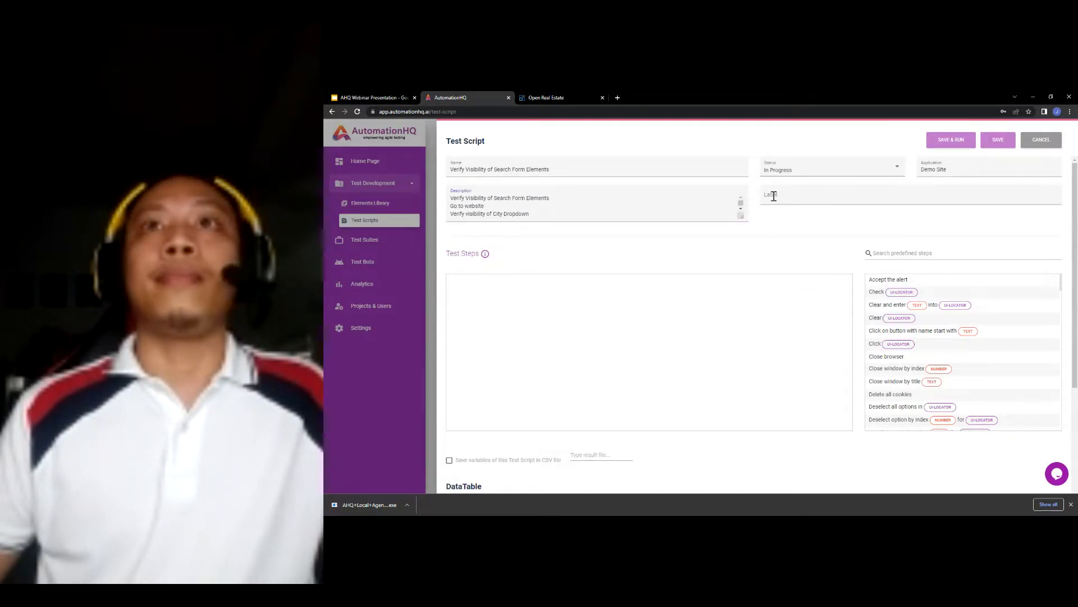
- Add the test case ID TC_01 as the script's label
{"action": "left_click", "coordinate": [795, 198]}
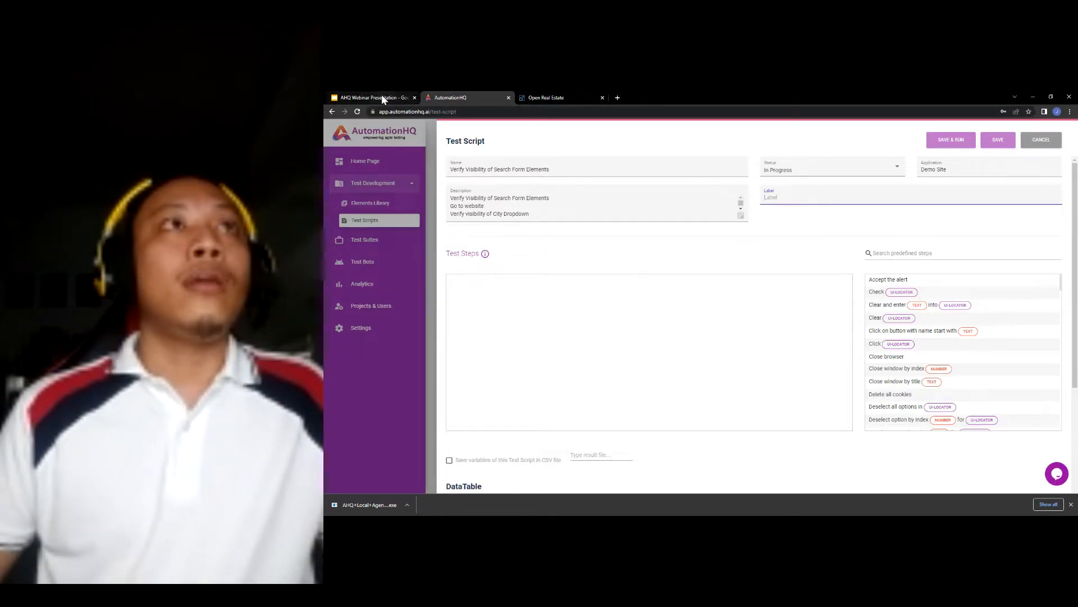
{"action": "left_click", "coordinate": [405, 100]}
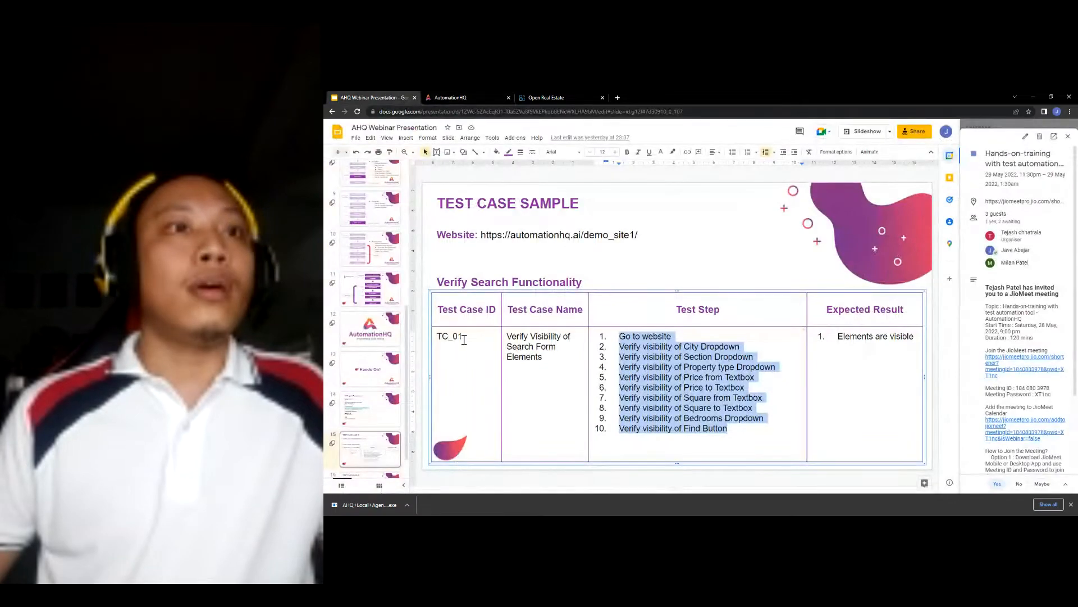
{"action": "left_click_drag", "start_coordinate": [465, 338], "coordinate": [437, 336]}
{"action": "left_click", "coordinate": [463, 96]}
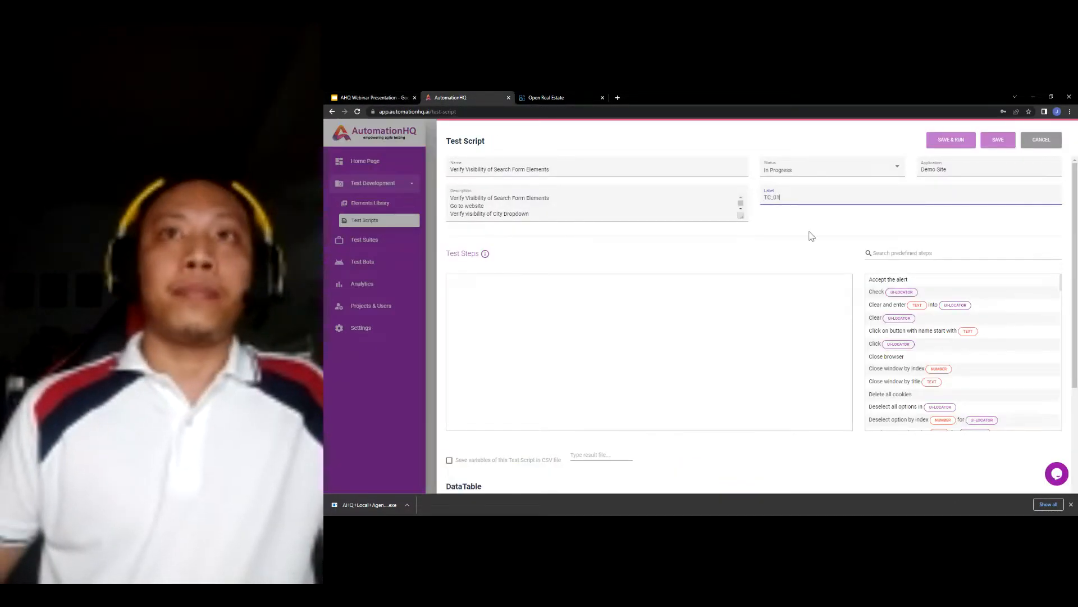
{"action": "key", "text": "Return"}
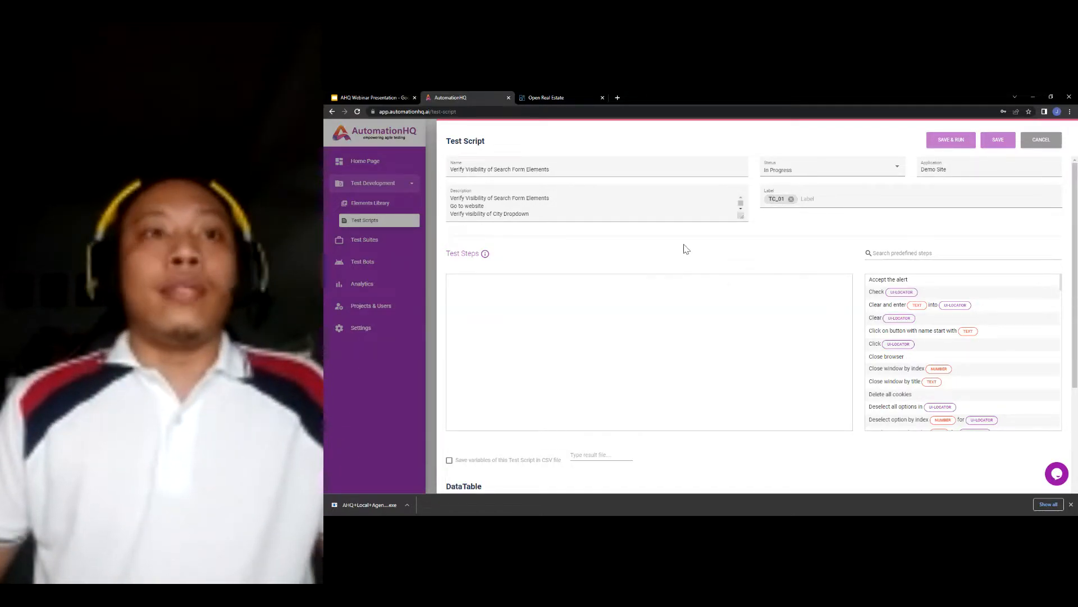
{"action": "scroll", "coordinate": [678, 246], "scroll_direction": "down", "scroll_amount": 1}
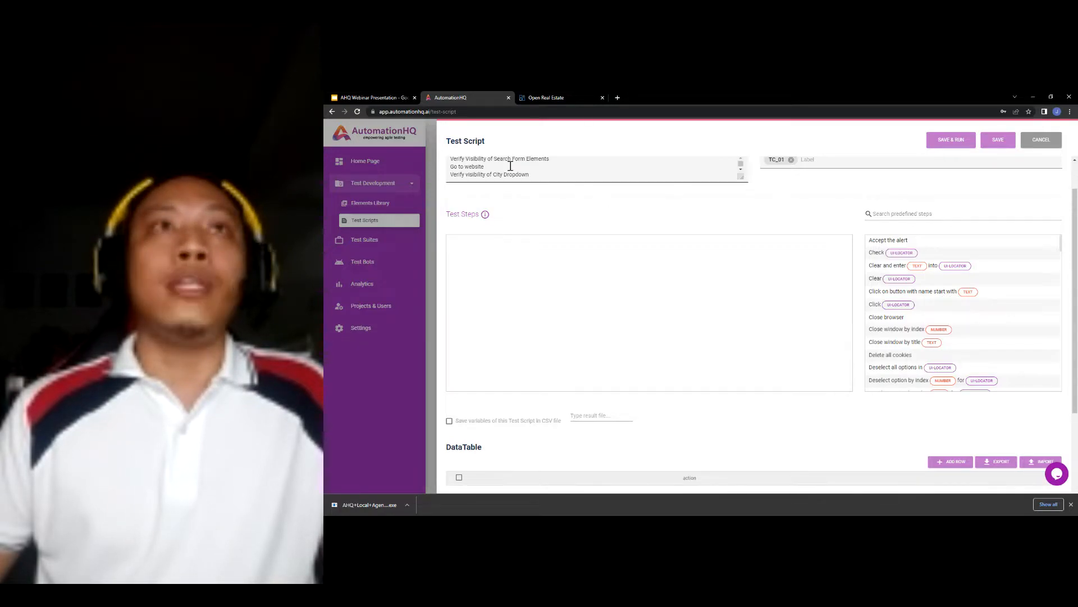
- Search predefined steps for 'open' and add 'Open Web Browser and go to page' as step 1
{"action": "left_click", "coordinate": [361, 96]}
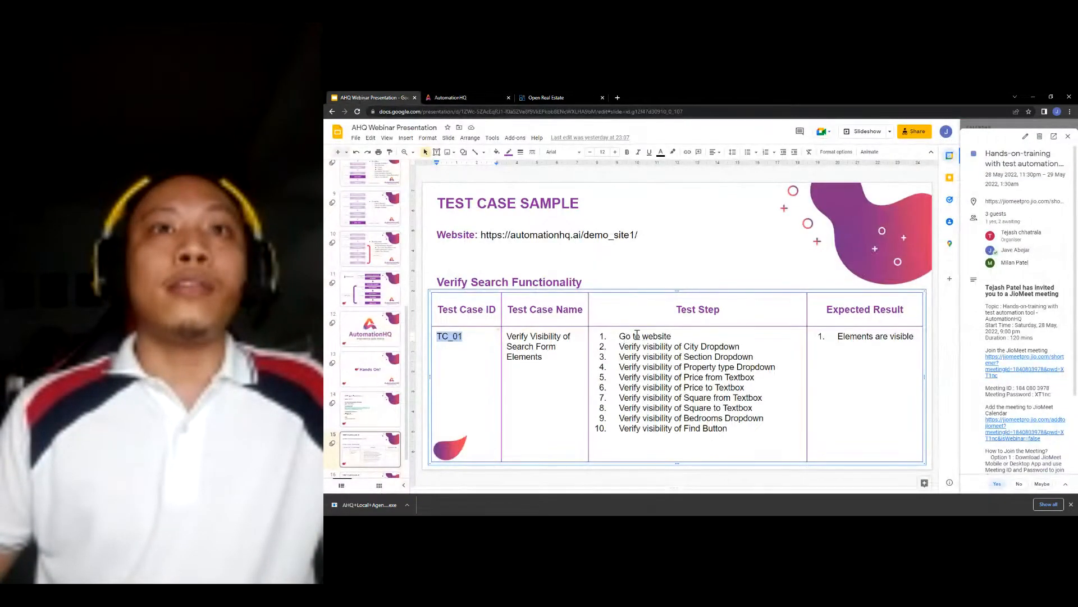
{"action": "left_click", "coordinate": [476, 98]}
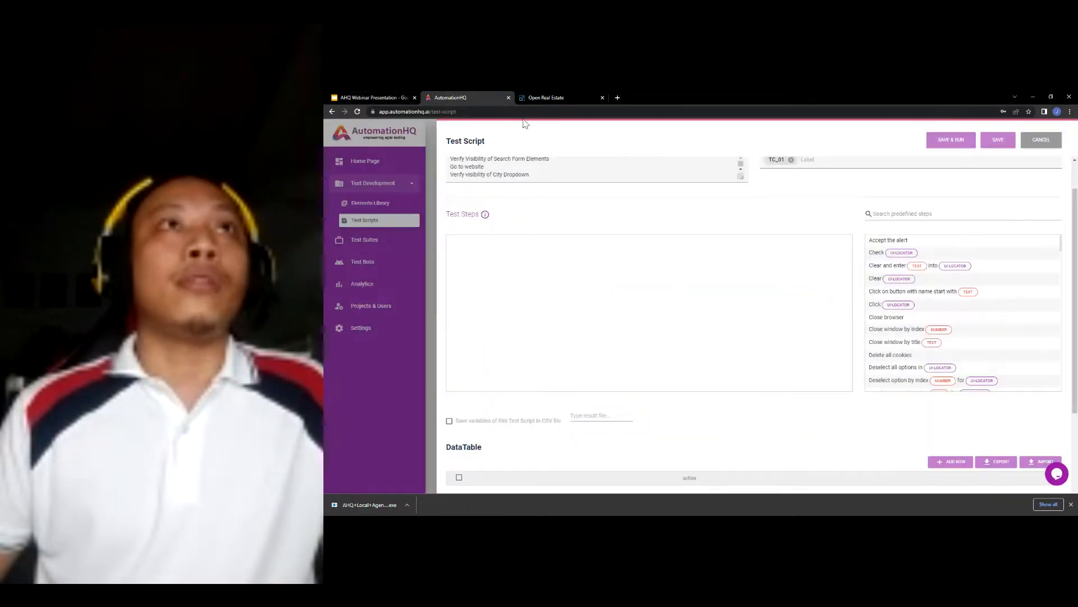
{"action": "left_click", "coordinate": [911, 215]}
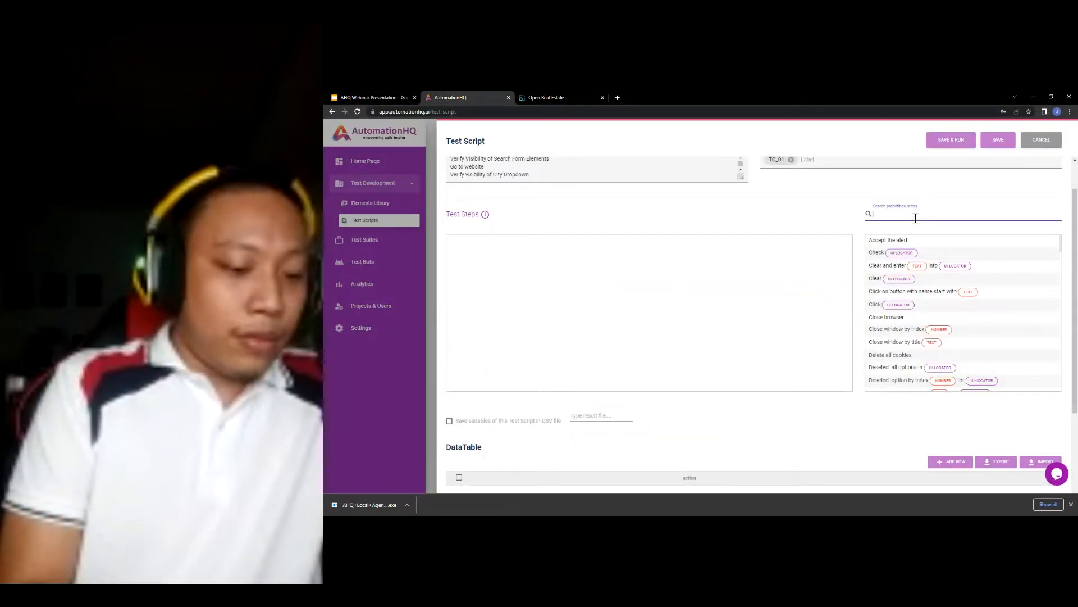
{"action": "type", "text": "open"}
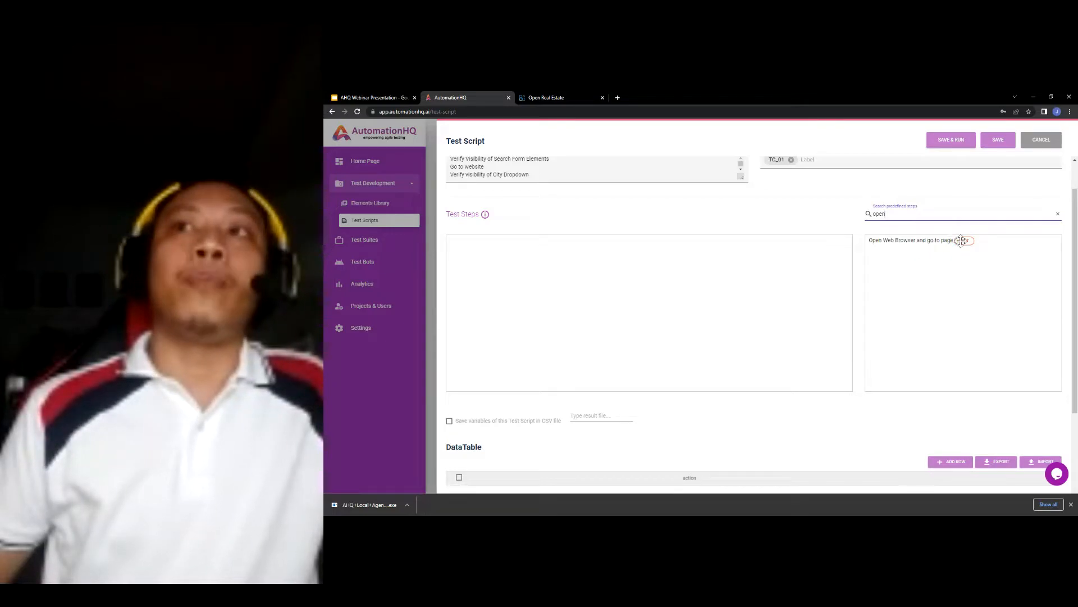
{"action": "left_click_drag", "start_coordinate": [933, 242], "coordinate": [696, 281]}
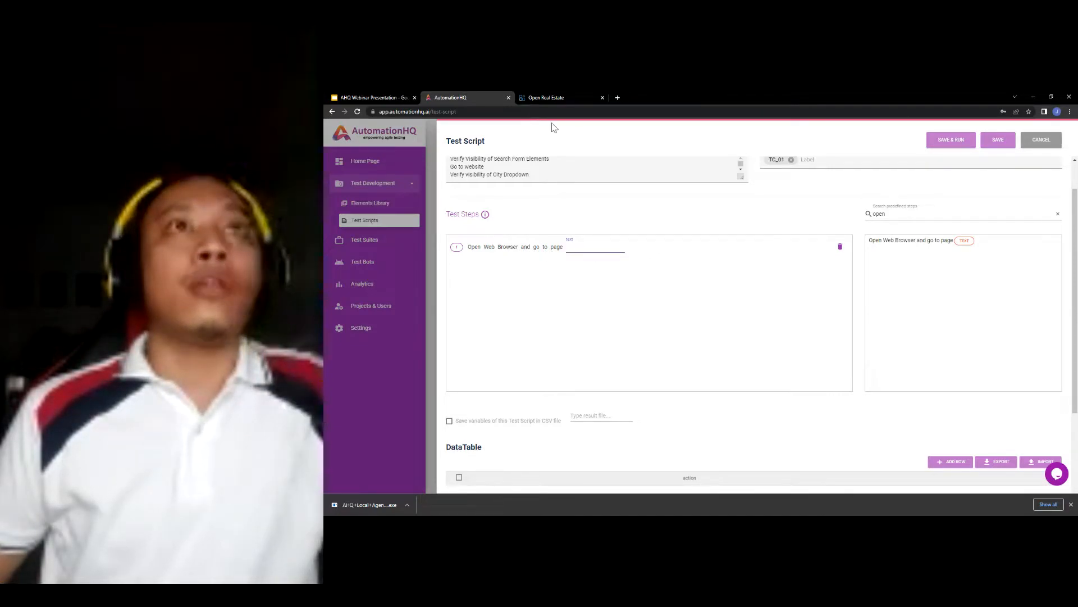
- Set step 1's page to the copied demo site address
{"action": "left_click", "coordinate": [565, 99]}
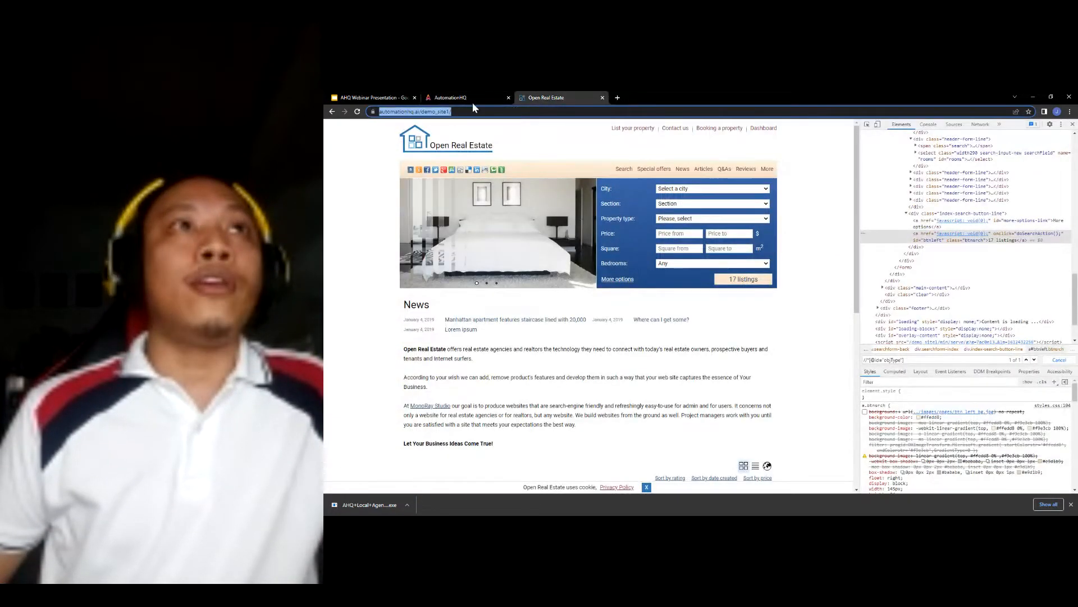
{"action": "left_click", "coordinate": [464, 98]}
{"action": "left_click", "coordinate": [579, 249]}
{"action": "type", "text": "https://automationhq.ai/demo_site1/"}
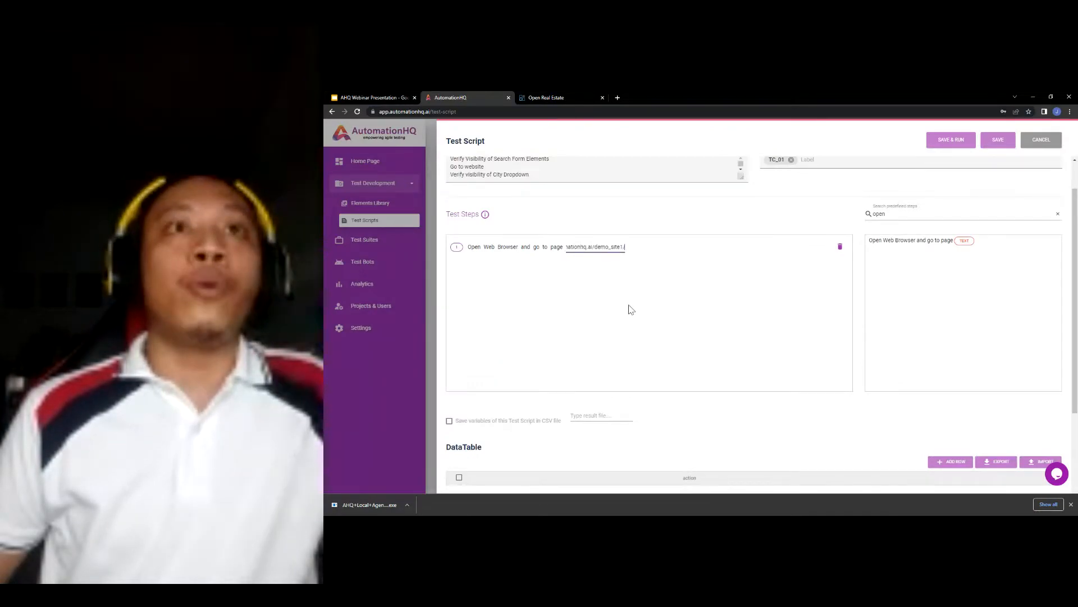
{"action": "key", "text": "Return"}
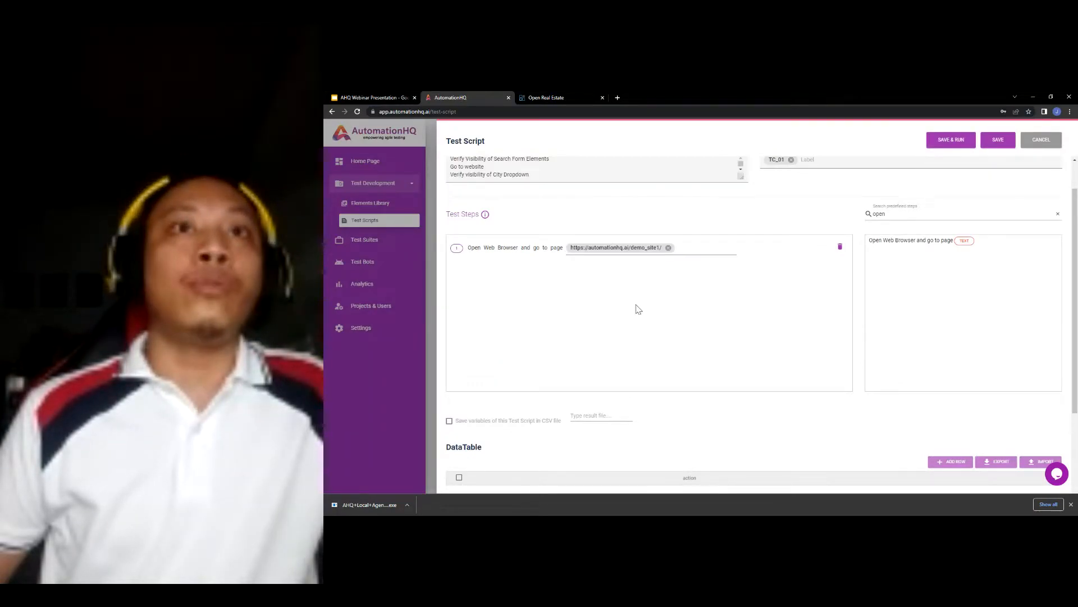
- Try facebook.com/login as step 1's page, then remove the hard-coded address entirely
{"action": "left_click", "coordinate": [668, 248]}
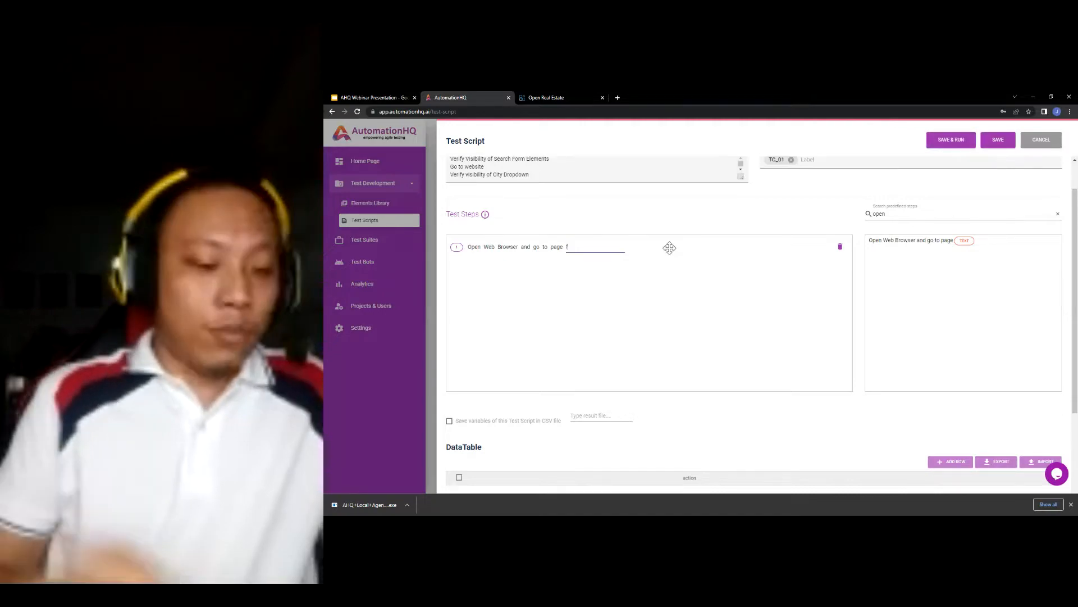
{"action": "type", "text": "faceboo"}
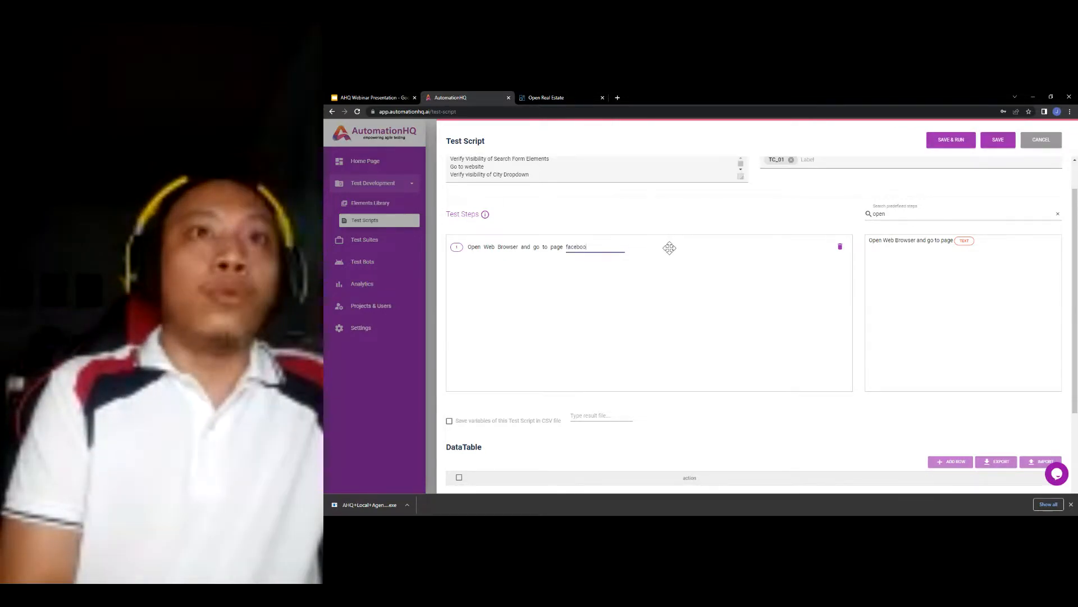
{"action": "type", "text": "k.com"}
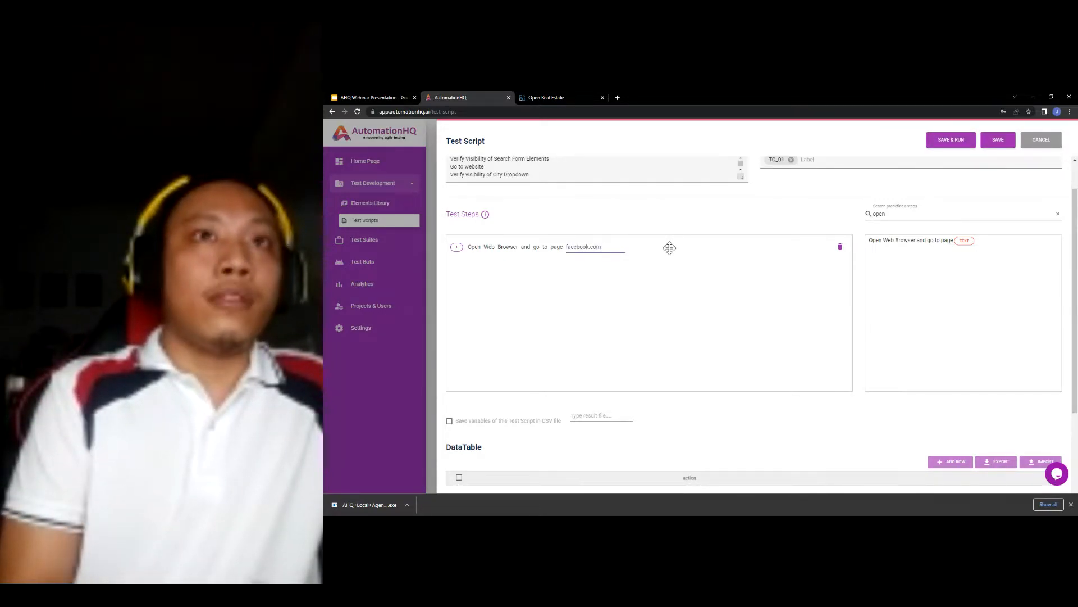
{"action": "type", "text": "/login"}
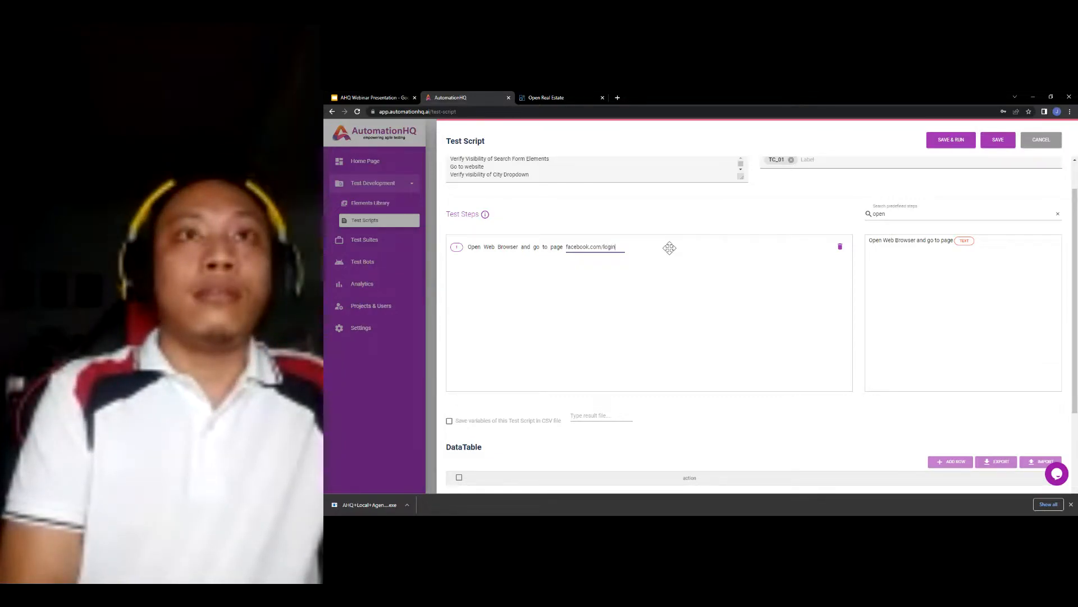
{"action": "key", "text": "Return"}
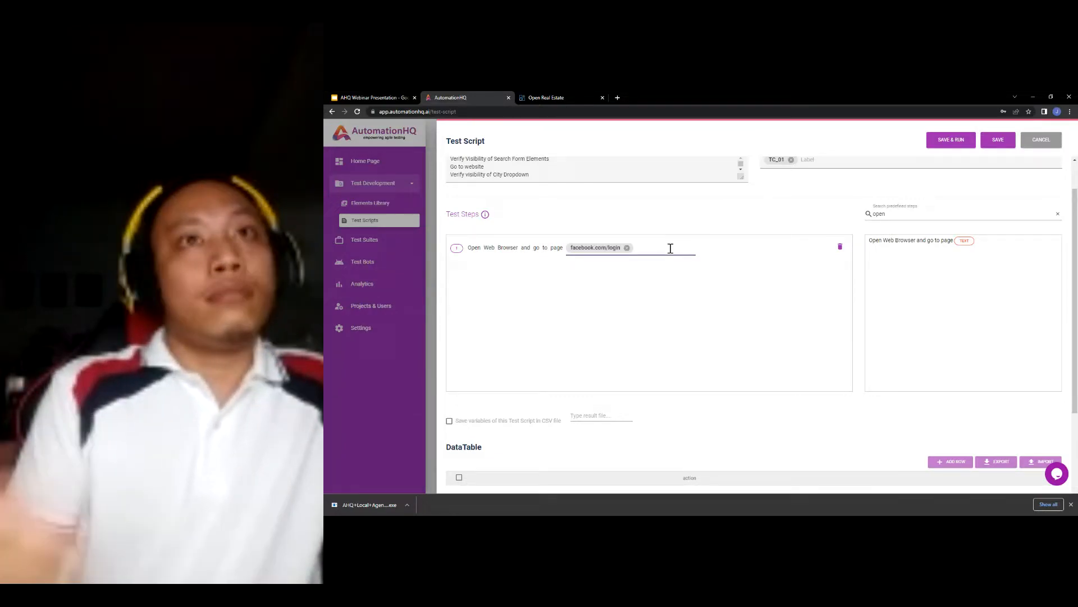
{"action": "left_click", "coordinate": [626, 247]}
{"action": "type", "text": "https://automationhq.ai/demo_site1/"}
{"action": "key", "text": "Return"}
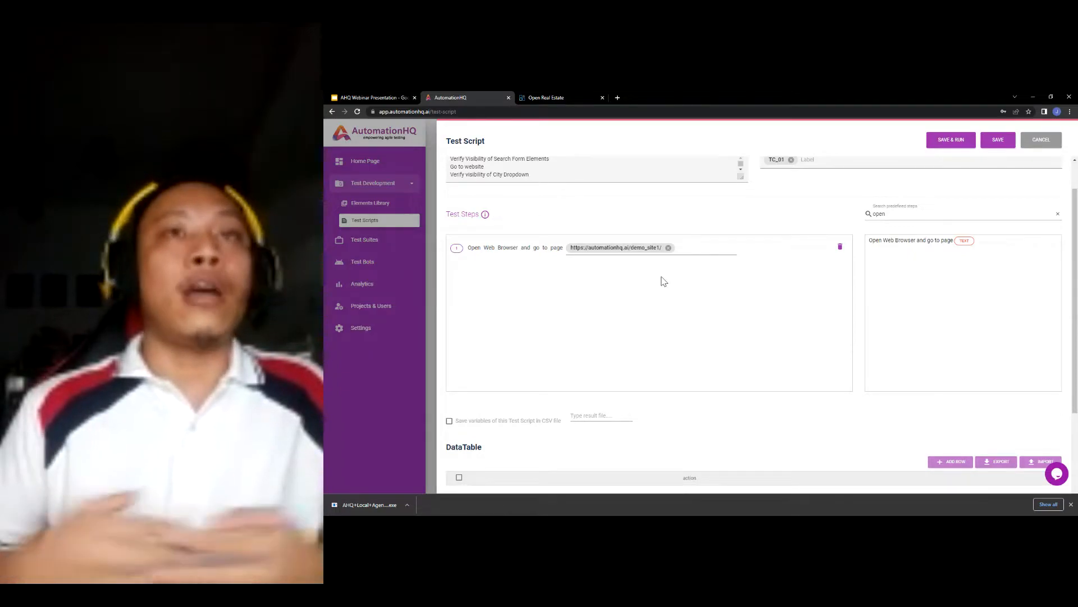
{"action": "left_click", "coordinate": [669, 248]}
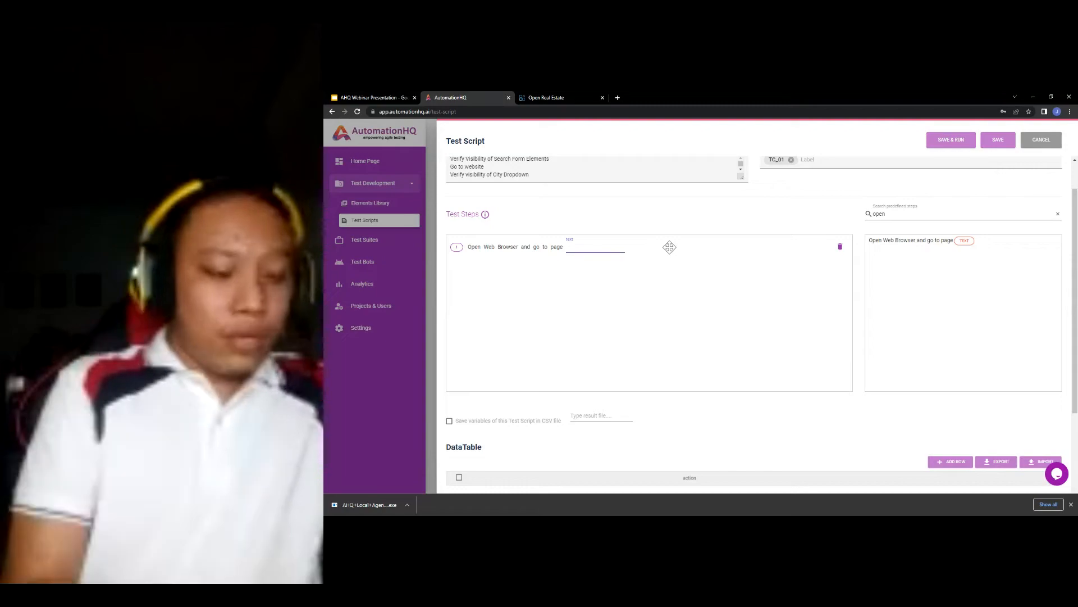
- Set step 1's page value to config.baseUrl, checking it against the Open Real Estate site
{"action": "type", "text": "confi"}
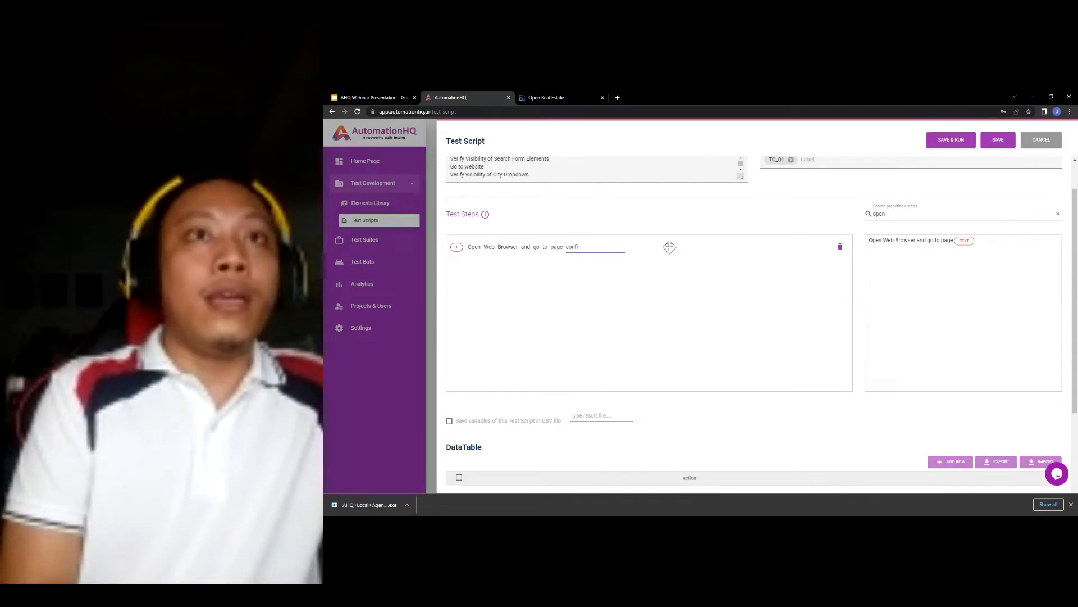
{"action": "type", "text": "g."}
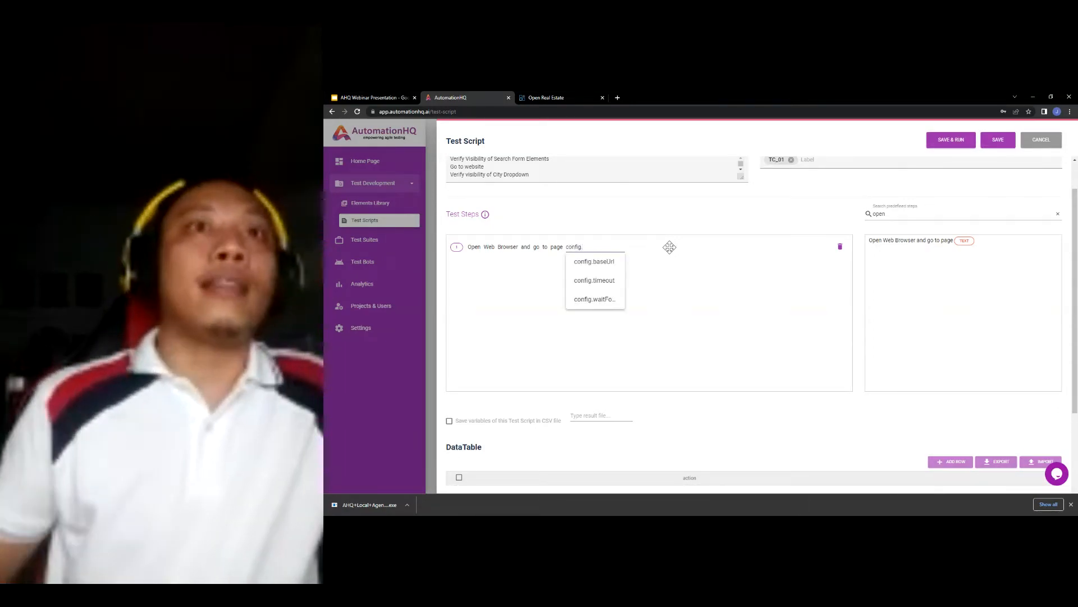
{"action": "left_click", "coordinate": [609, 268]}
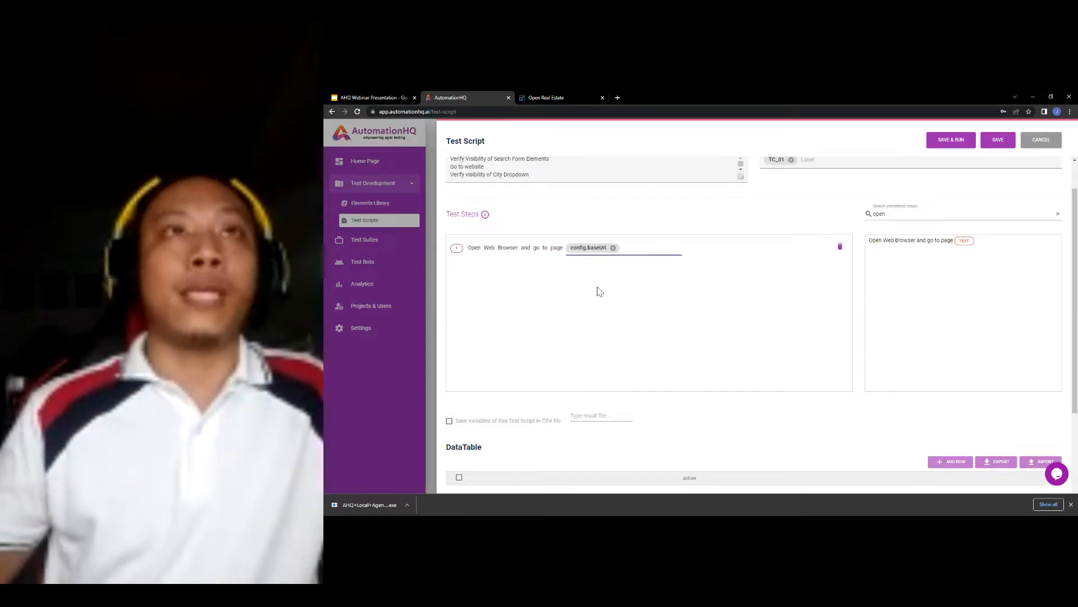
{"action": "left_click", "coordinate": [579, 99]}
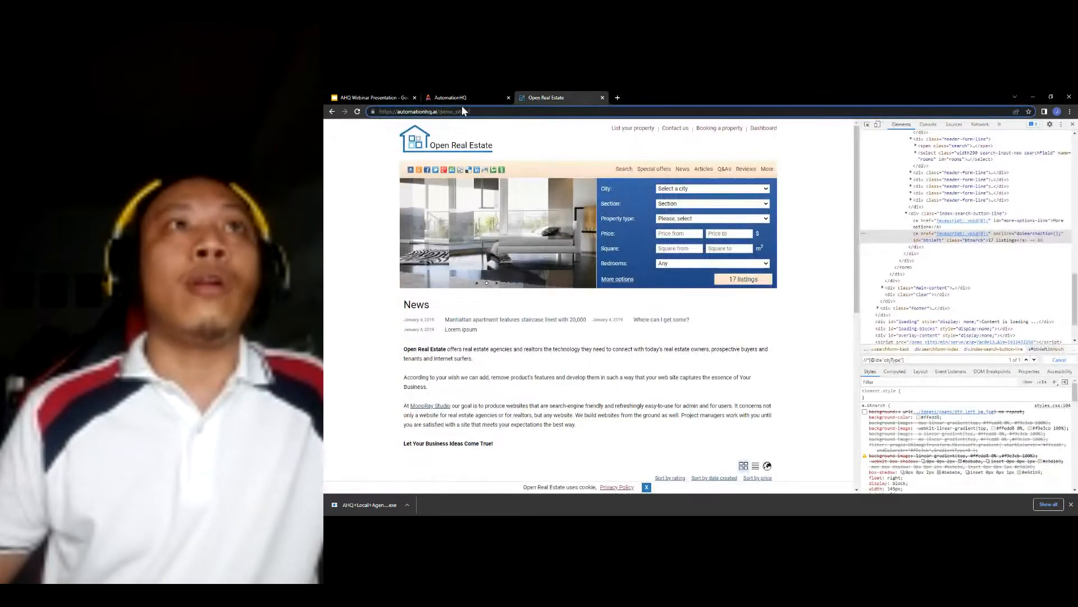
{"action": "left_click", "coordinate": [479, 99]}
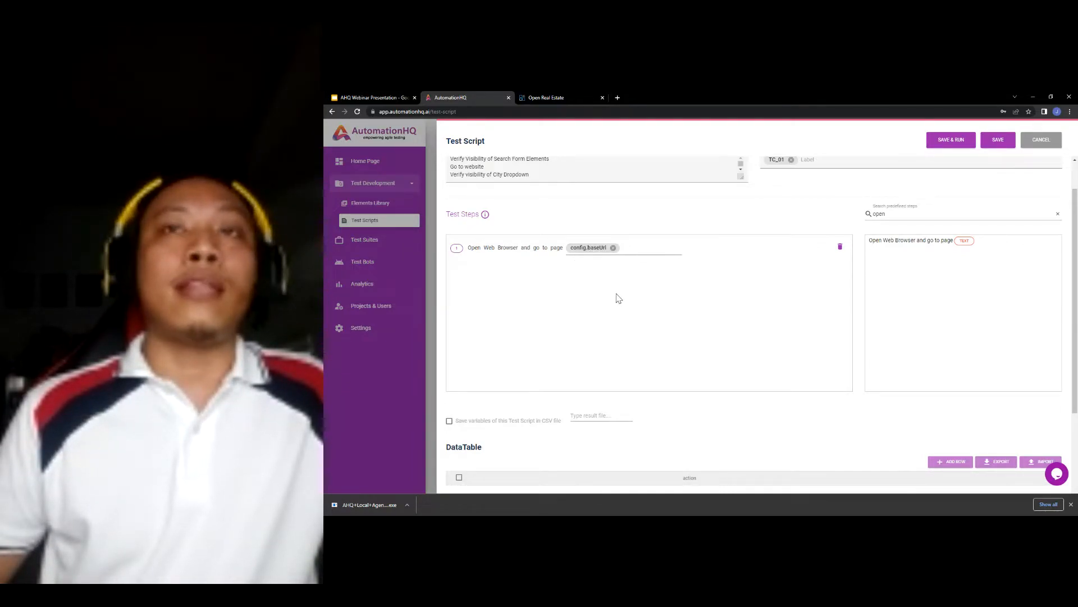
{"action": "scroll", "coordinate": [625, 310], "scroll_direction": "up", "scroll_amount": 1}
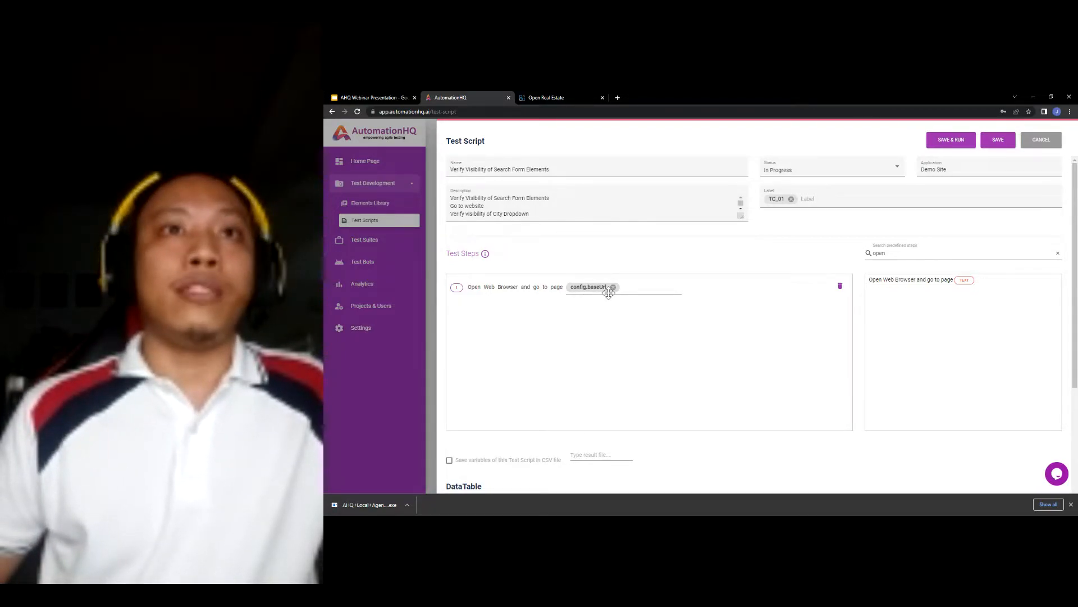
{"action": "scroll", "coordinate": [584, 323], "scroll_direction": "down", "scroll_amount": 1}
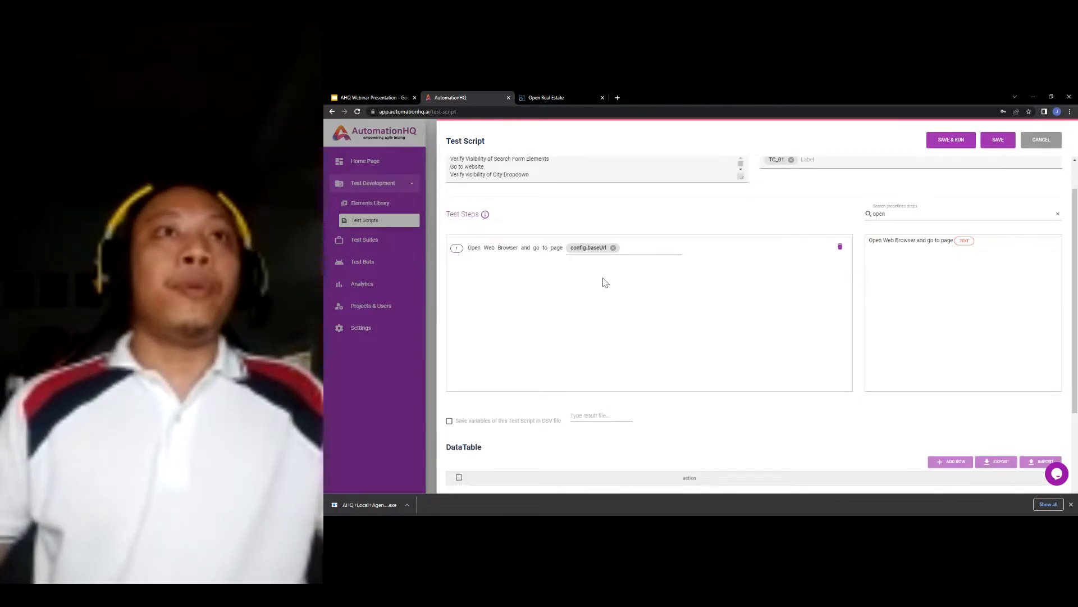
{"action": "left_click", "coordinate": [567, 98]}
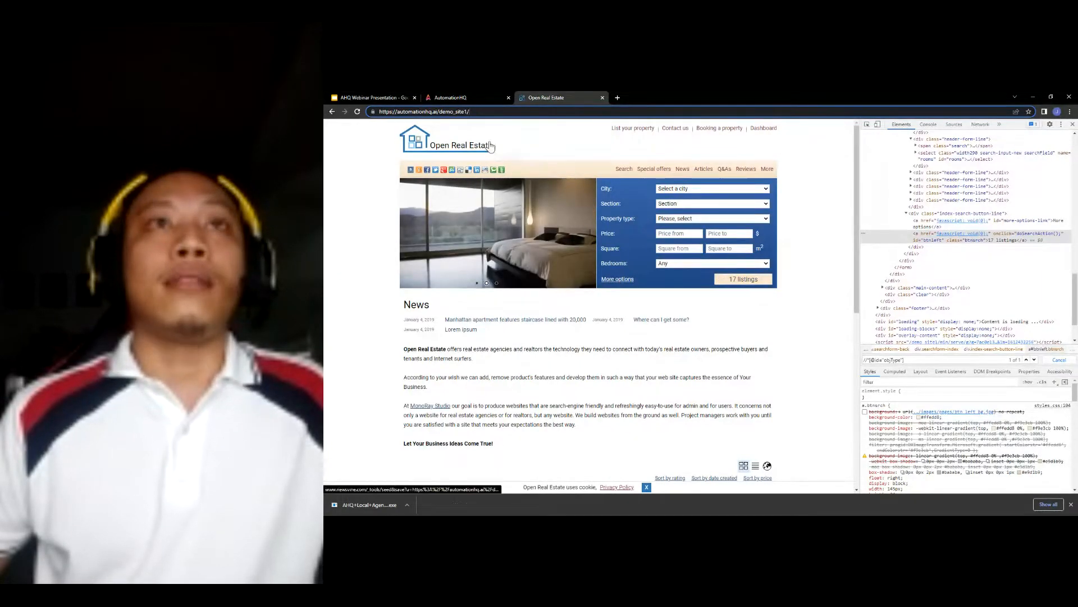
{"action": "left_click", "coordinate": [463, 97]}
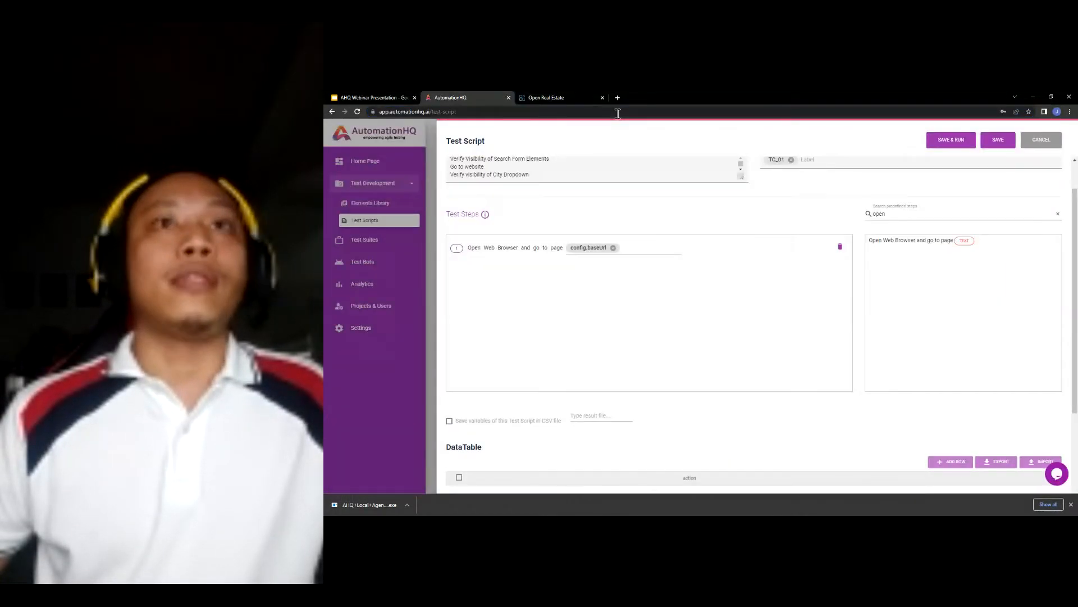
- Search predefined steps for 'visibil' and add 'Verify visibility of' as step 2
{"action": "left_click", "coordinate": [1058, 216]}
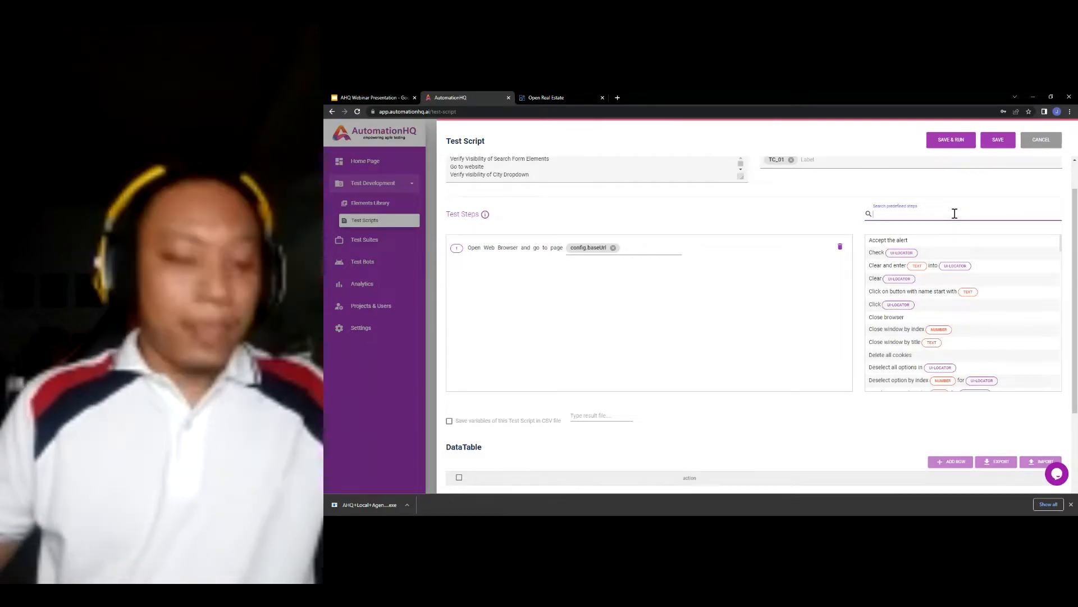
{"action": "type", "text": "vis"}
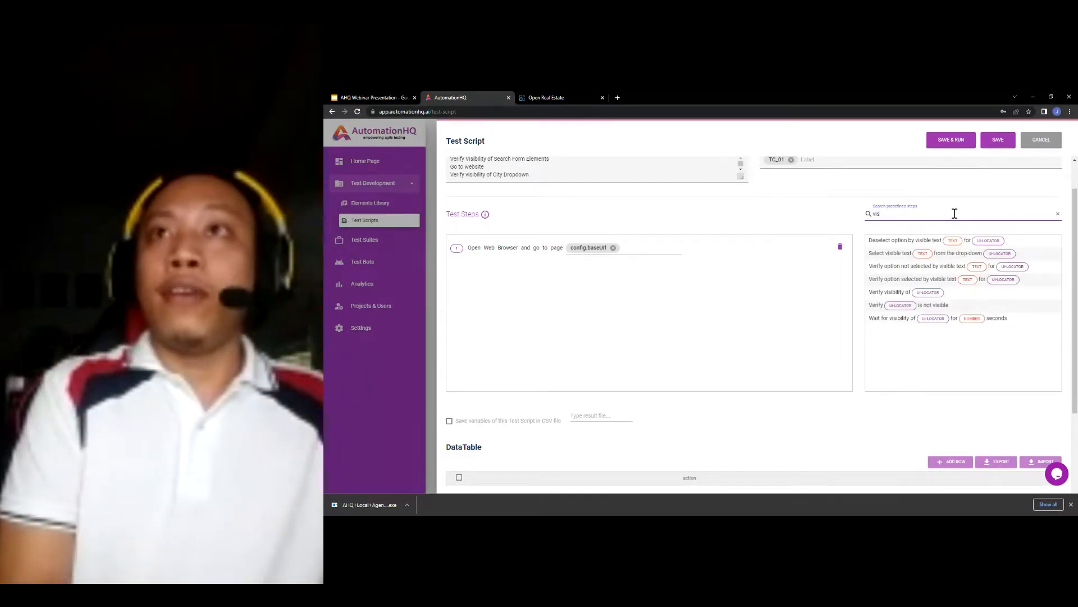
{"action": "type", "text": "bl"}
{"action": "key", "text": "BackSpace"}
{"action": "key", "text": "BackSpace"}
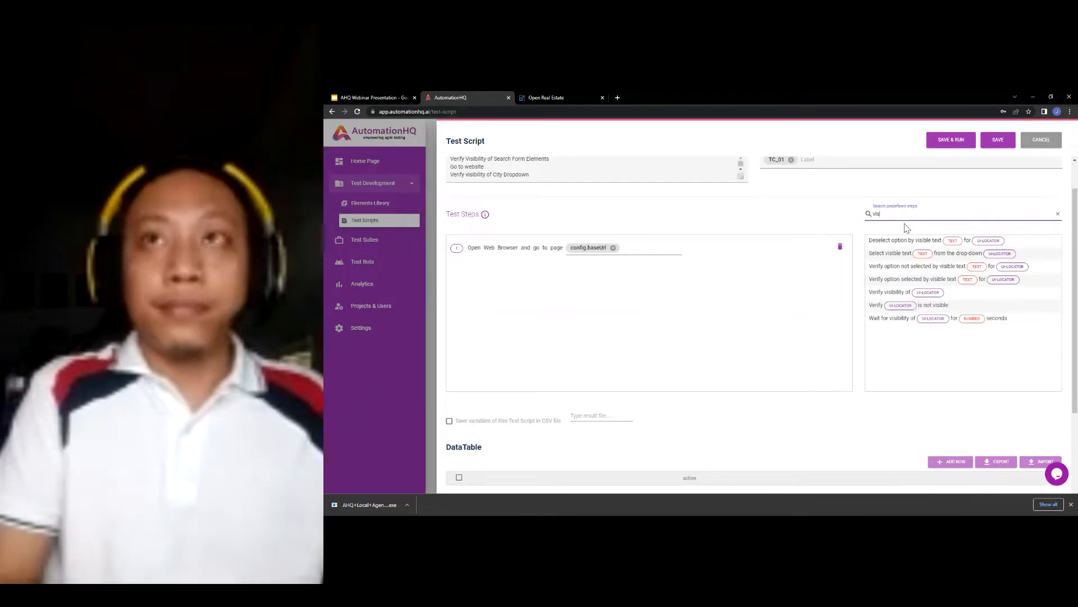
{"action": "type", "text": "ibi"}
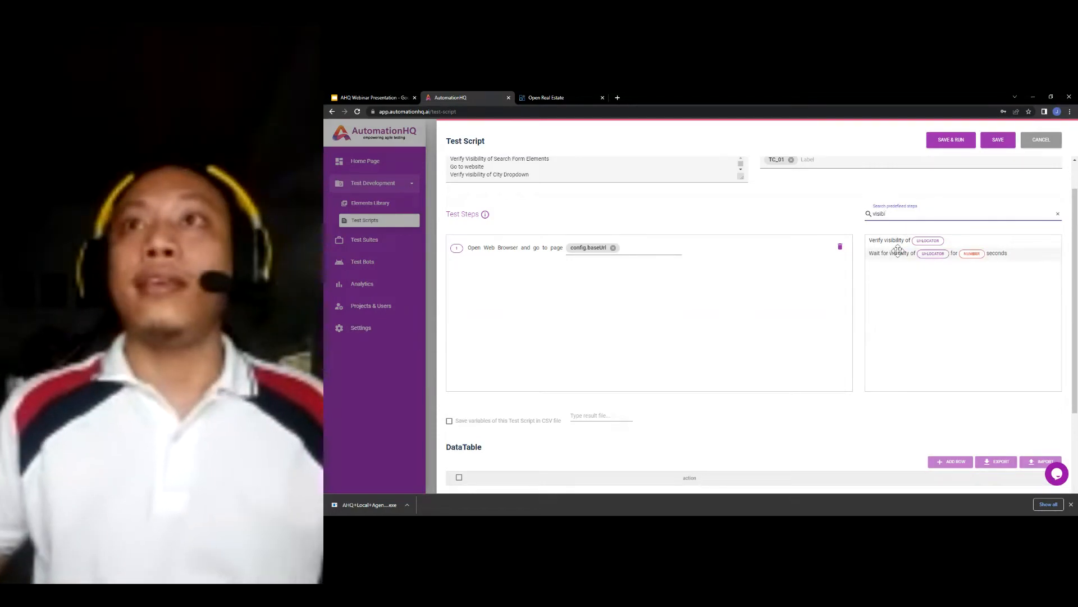
{"action": "type", "text": "l"}
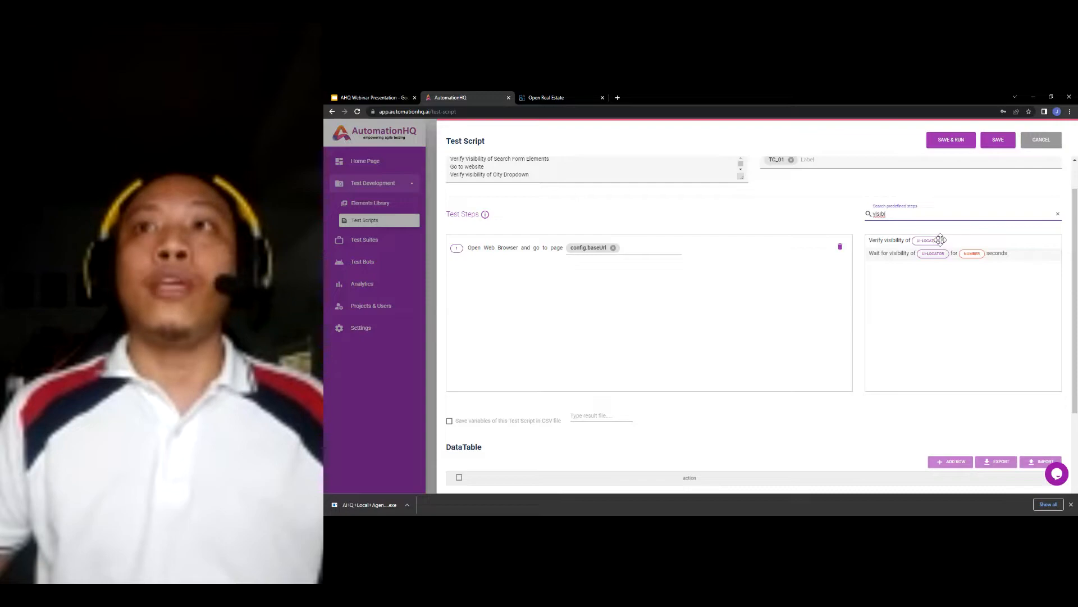
{"action": "left_click_drag", "start_coordinate": [940, 240], "coordinate": [731, 302]}
{"action": "left_click_drag", "start_coordinate": [654, 303], "coordinate": [578, 267]}
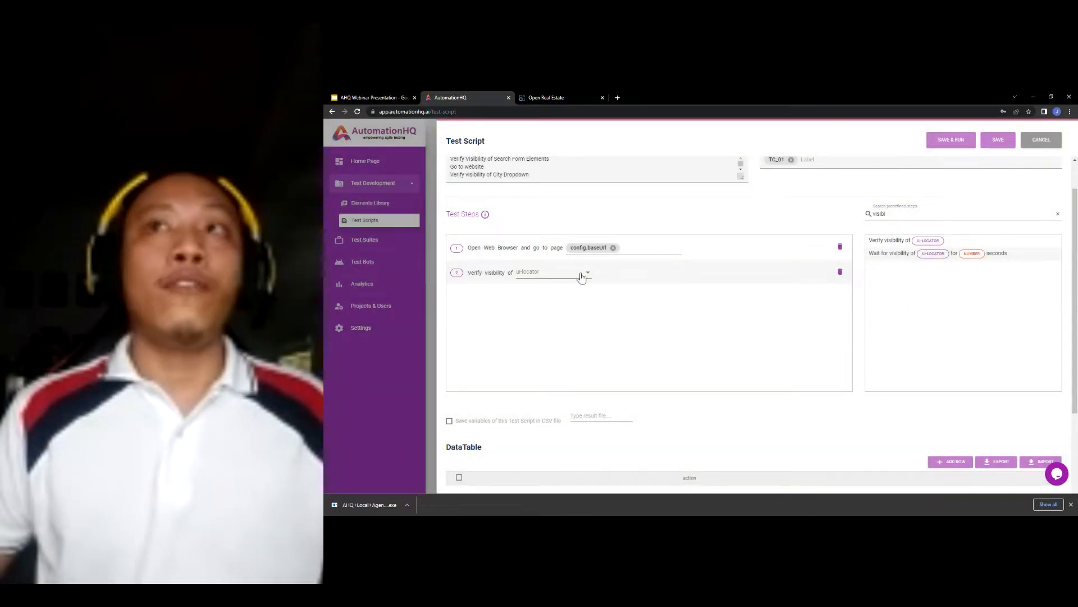
{"action": "scroll", "coordinate": [880, 160], "scroll_direction": "up", "scroll_amount": 1}
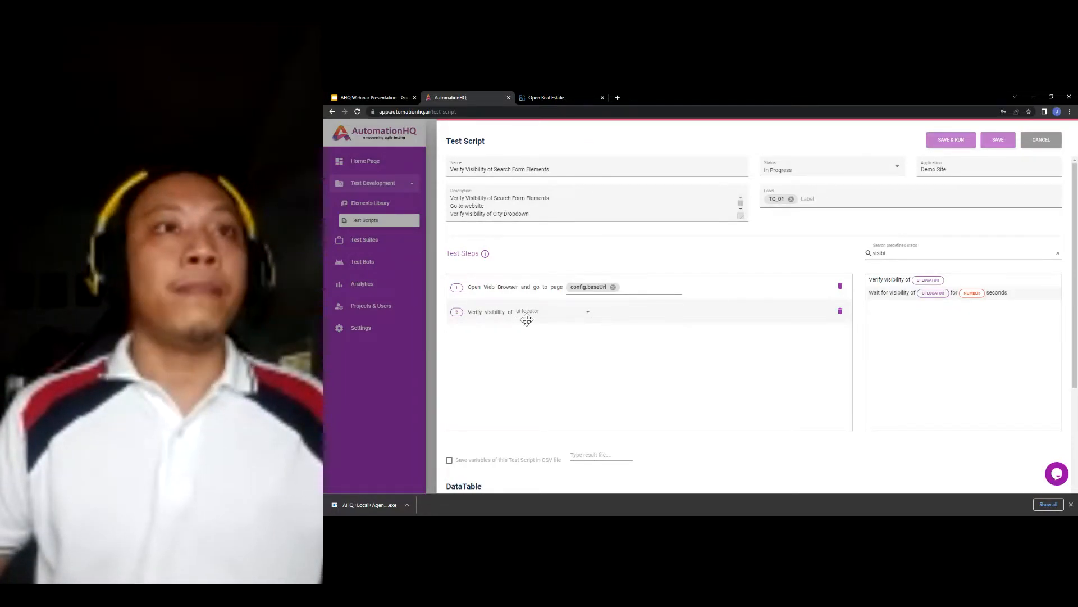
{"action": "left_click", "coordinate": [583, 317]}
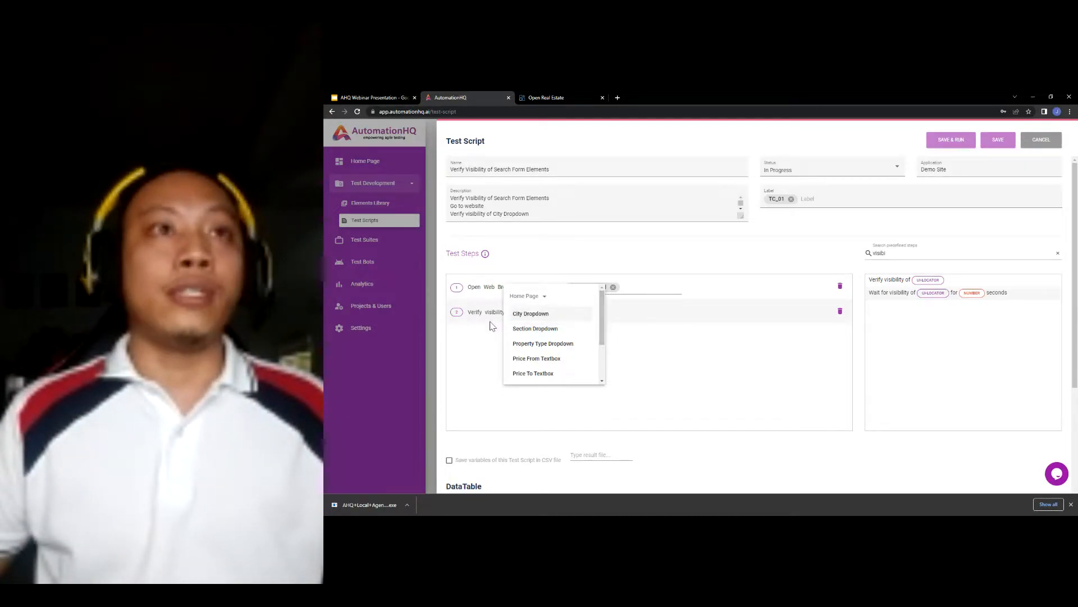
- Make steps 2–4 verify City Dropdown, Section Dropdown and Property Type Dropdown
{"action": "left_click", "coordinate": [474, 335]}
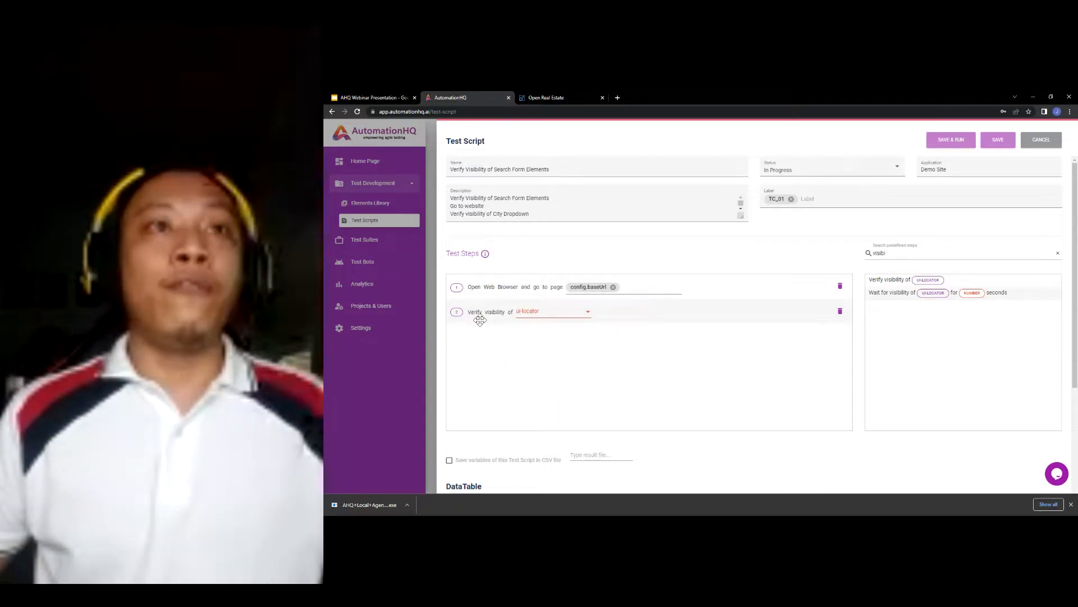
{"action": "left_click", "coordinate": [541, 316]}
{"action": "left_click", "coordinate": [549, 313]}
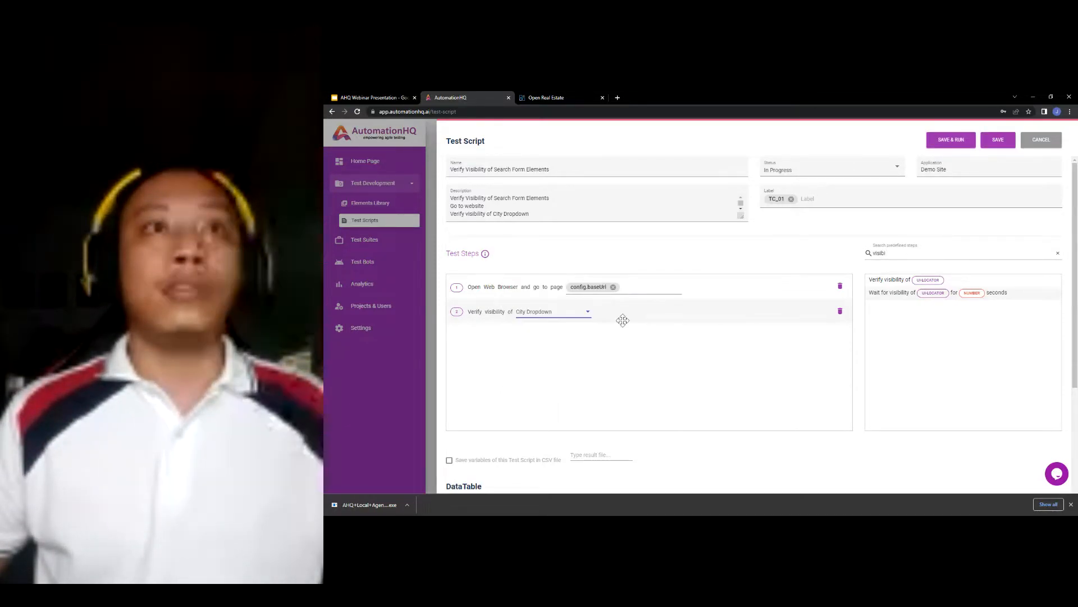
{"action": "left_click_drag", "start_coordinate": [895, 281], "coordinate": [538, 335]}
{"action": "left_click", "coordinate": [538, 334]}
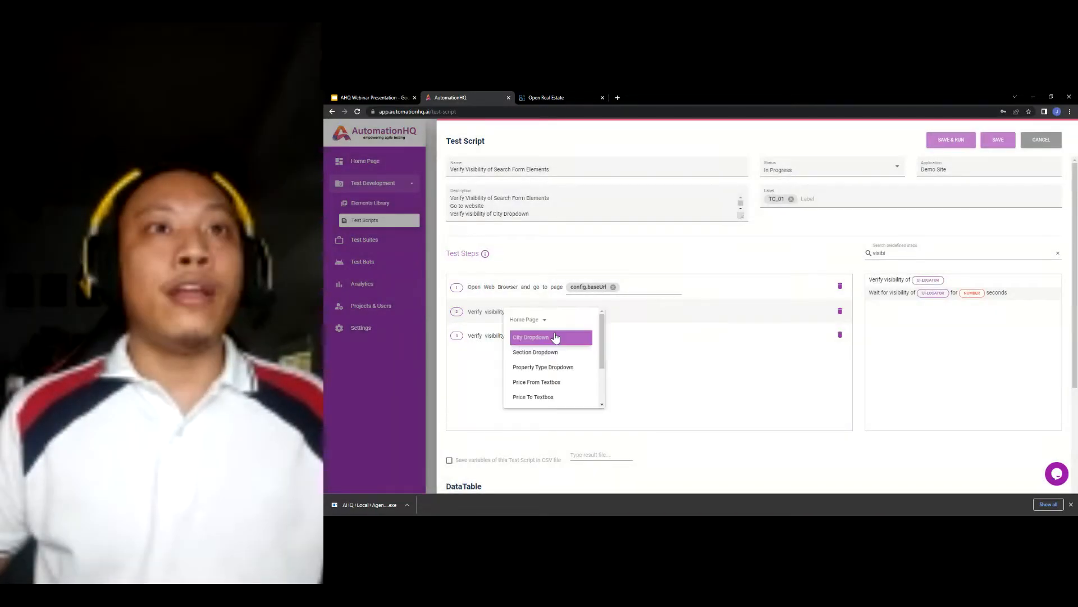
{"action": "left_click", "coordinate": [551, 352]}
{"action": "scroll", "coordinate": [896, 265], "scroll_direction": "down", "scroll_amount": 1}
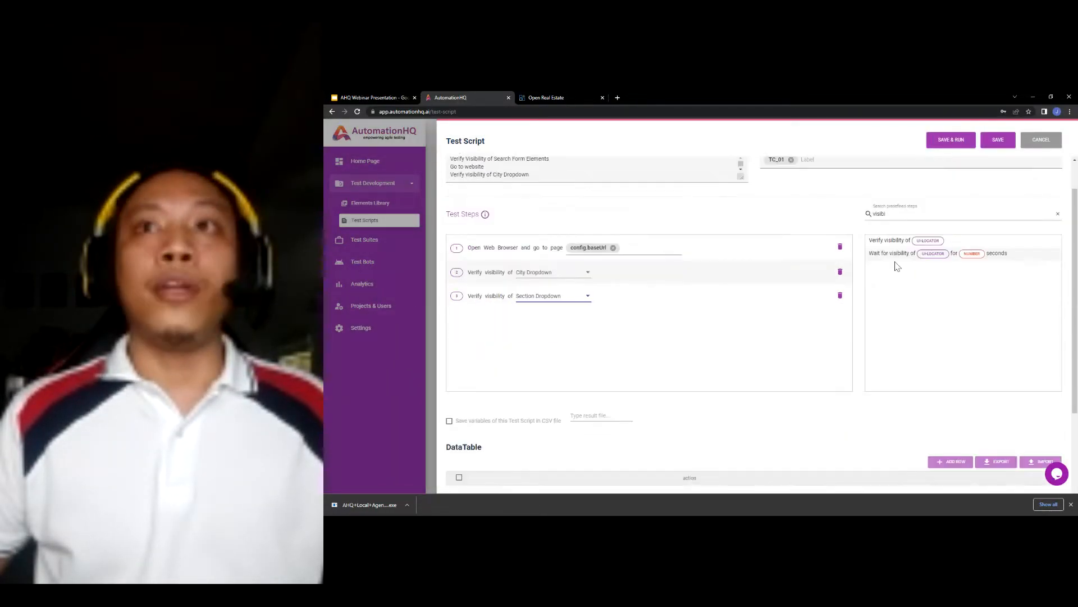
{"action": "left_click_drag", "start_coordinate": [901, 241], "coordinate": [523, 320]}
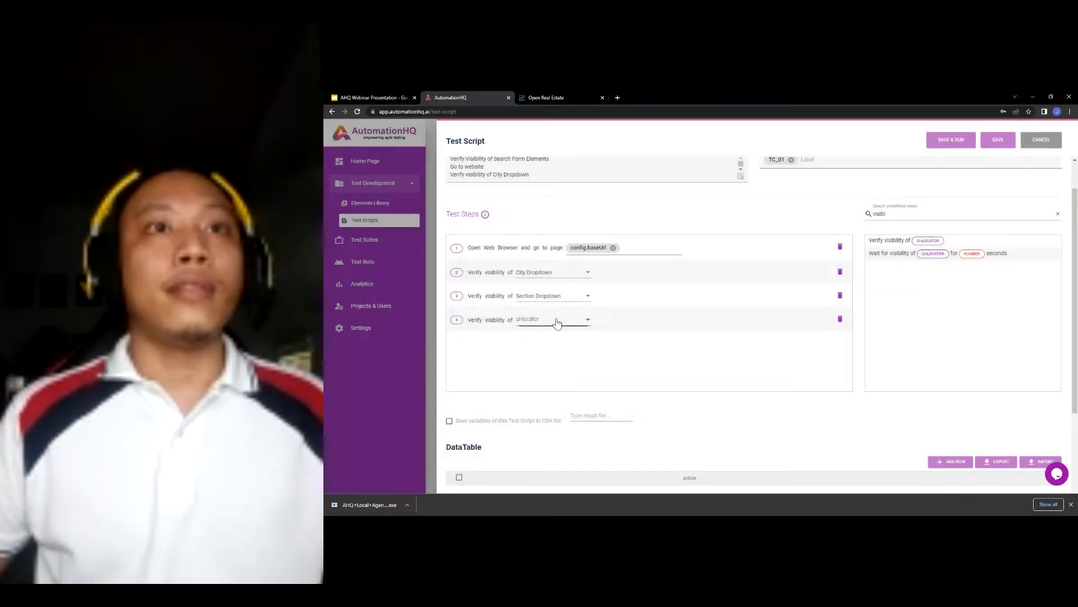
{"action": "left_click", "coordinate": [556, 323]}
{"action": "left_click", "coordinate": [548, 349]}
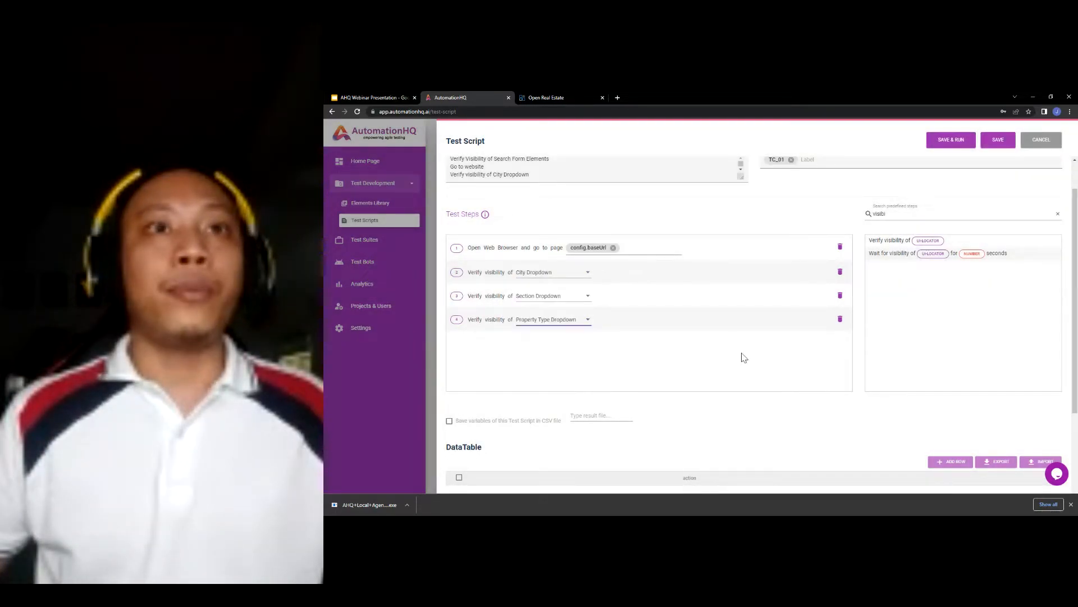
{"action": "scroll", "coordinate": [897, 203], "scroll_direction": "down", "scroll_amount": 1}
- Add steps 5–6 verifying Price From Textbox and Price To Textbox
{"action": "left_click_drag", "start_coordinate": [892, 201], "coordinate": [749, 328]}
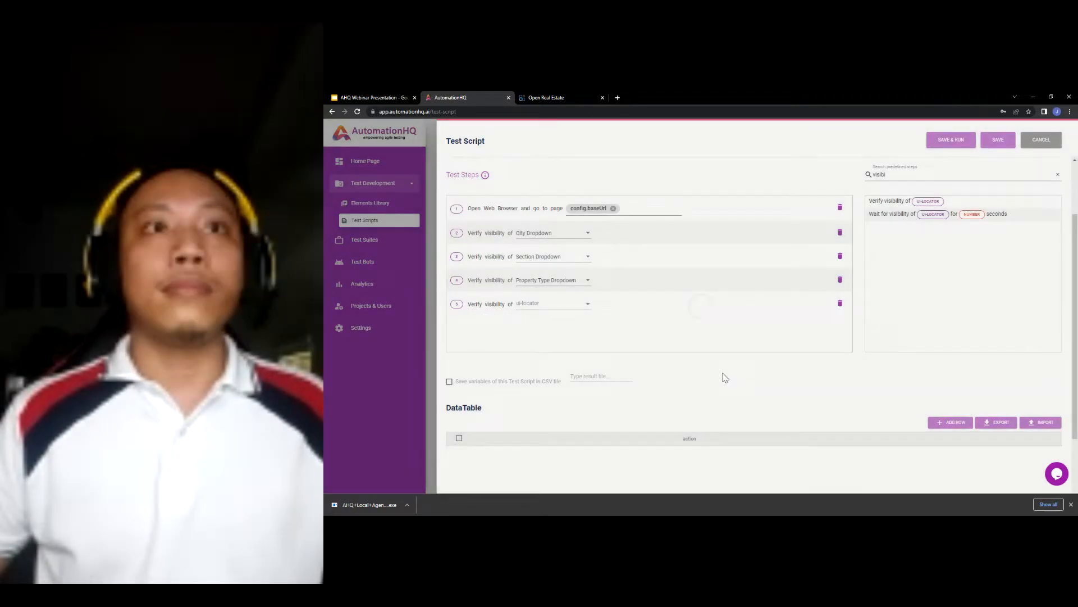
{"action": "scroll", "coordinate": [724, 374], "scroll_direction": "up", "scroll_amount": 1}
{"action": "left_click", "coordinate": [552, 345]}
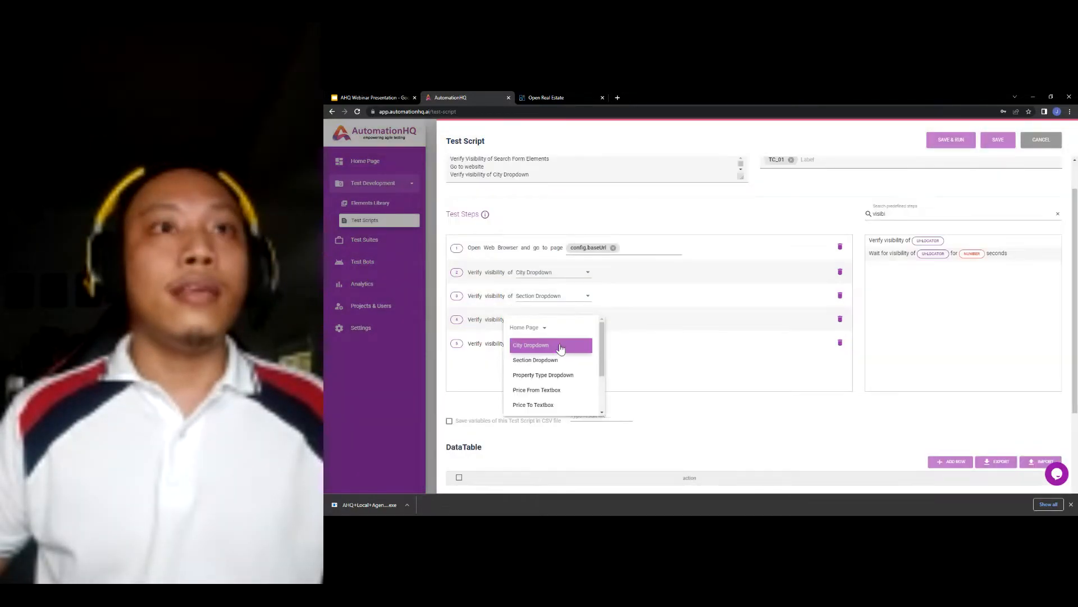
{"action": "left_click", "coordinate": [552, 393]}
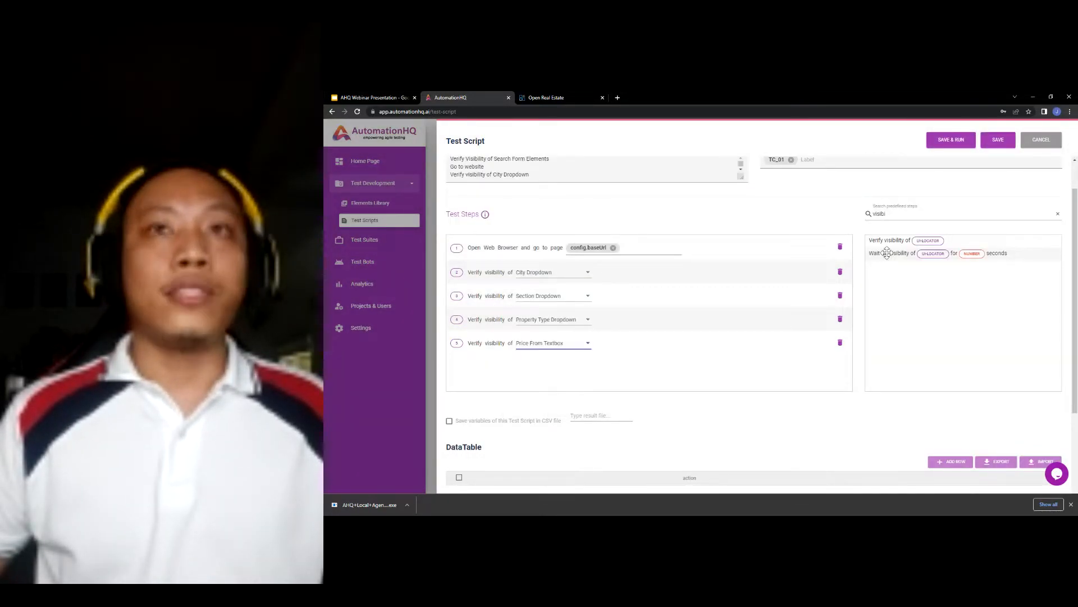
{"action": "left_click_drag", "start_coordinate": [893, 240], "coordinate": [549, 362]}
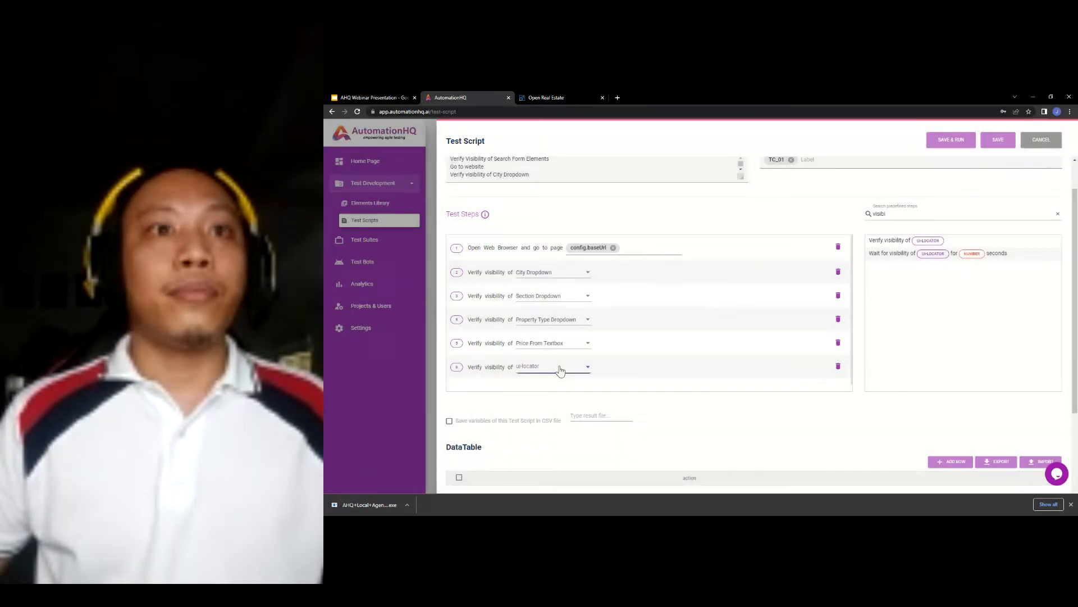
{"action": "left_click", "coordinate": [556, 366]}
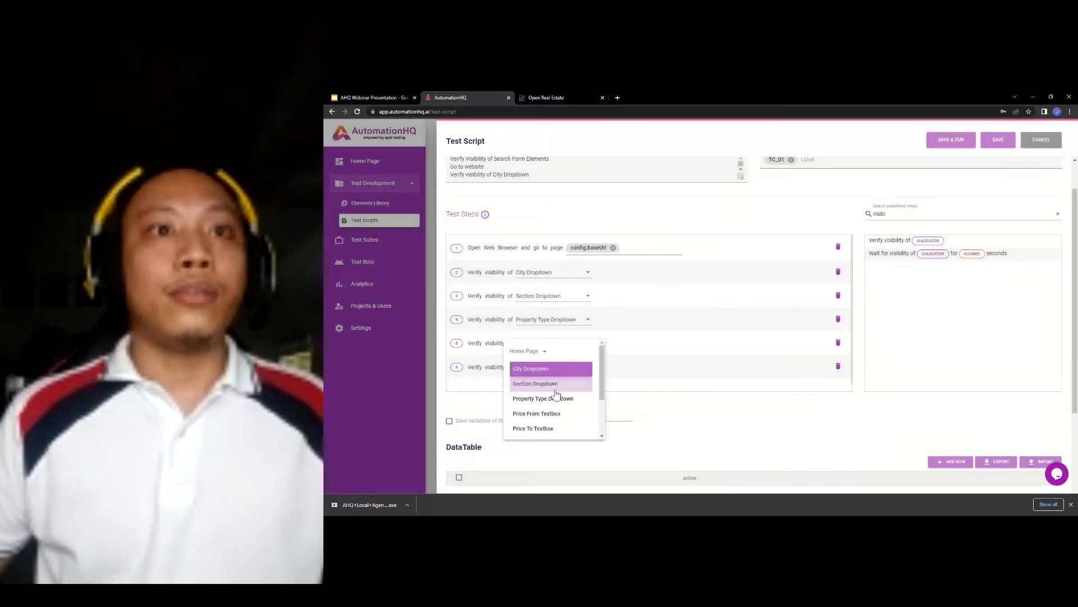
{"action": "left_click", "coordinate": [545, 428]}
- Add four more 'Verify visibility of' steps as steps 7–10
{"action": "left_click_drag", "start_coordinate": [890, 240], "coordinate": [618, 393]}
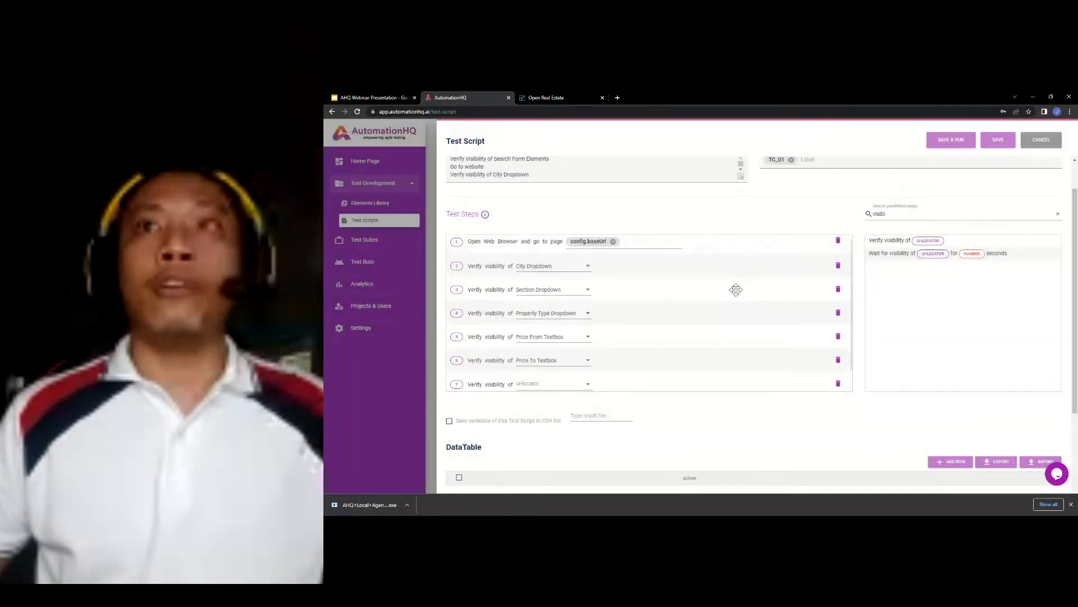
{"action": "scroll", "coordinate": [734, 289], "scroll_direction": "down", "scroll_amount": 1}
{"action": "left_click_drag", "start_coordinate": [890, 241], "coordinate": [613, 383]}
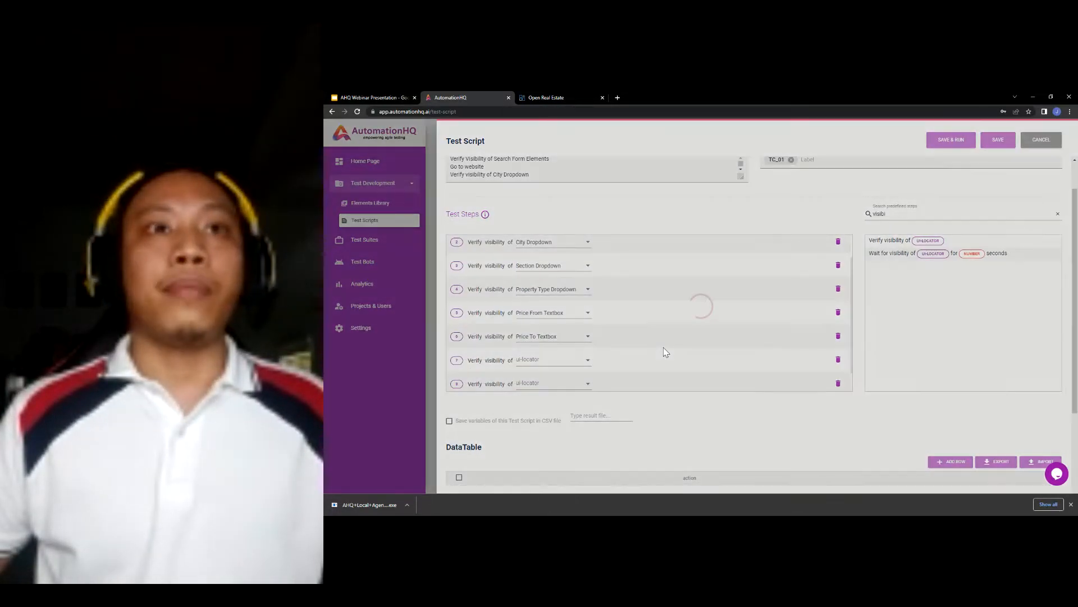
{"action": "left_click_drag", "start_coordinate": [893, 253], "coordinate": [646, 375]}
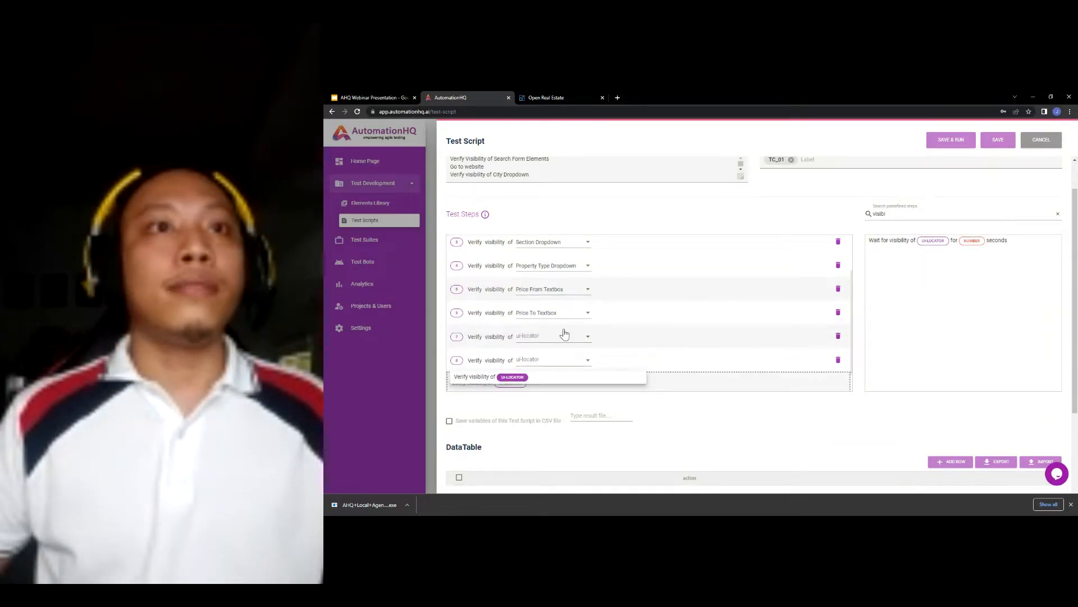
{"action": "left_click_drag", "start_coordinate": [887, 246], "coordinate": [666, 361]}
{"action": "scroll", "coordinate": [569, 308], "scroll_direction": "down", "scroll_amount": 1}
- Set steps 7–10 to Square From Textbox, Square To Textbox, Bedrooms Dropdown and Find Button
{"action": "left_click", "coordinate": [567, 303]}
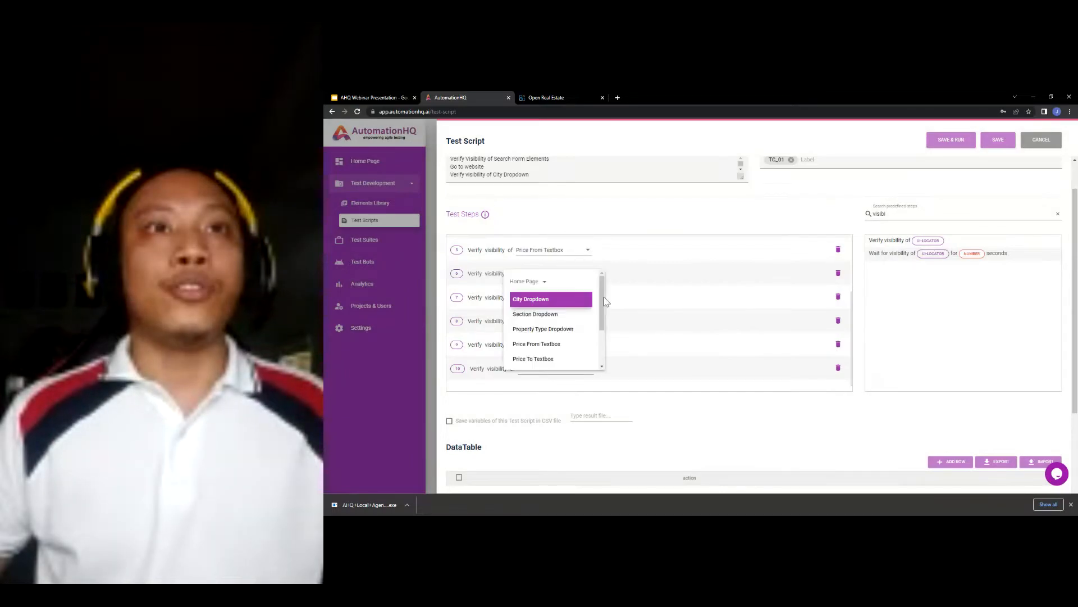
{"action": "scroll", "coordinate": [559, 336], "scroll_direction": "down", "scroll_amount": 2}
{"action": "left_click", "coordinate": [559, 336]}
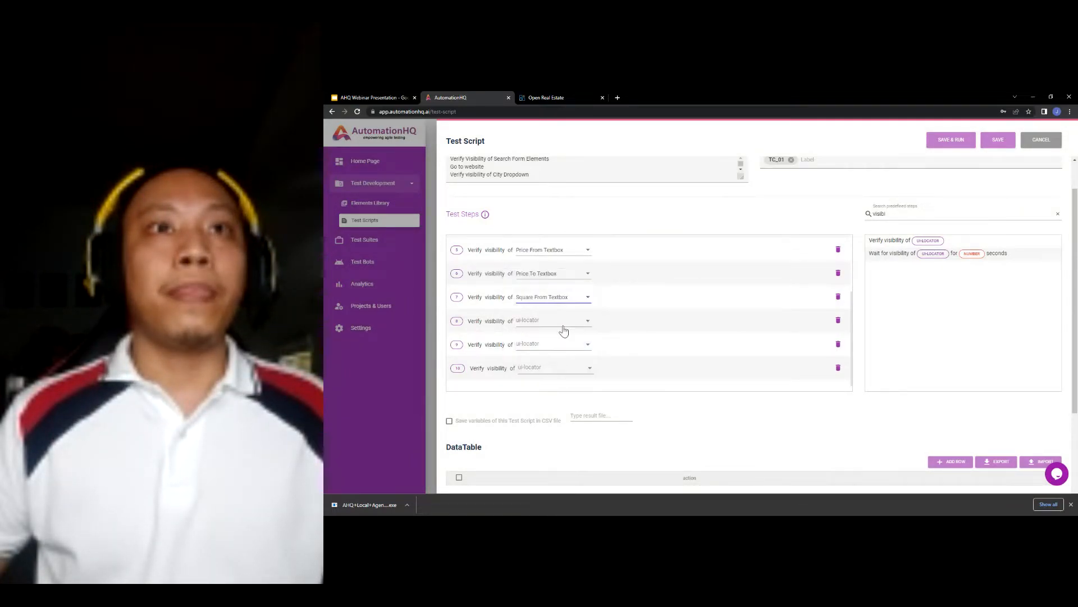
{"action": "left_click", "coordinate": [565, 343]}
{"action": "scroll", "coordinate": [549, 377], "scroll_direction": "down", "scroll_amount": 3}
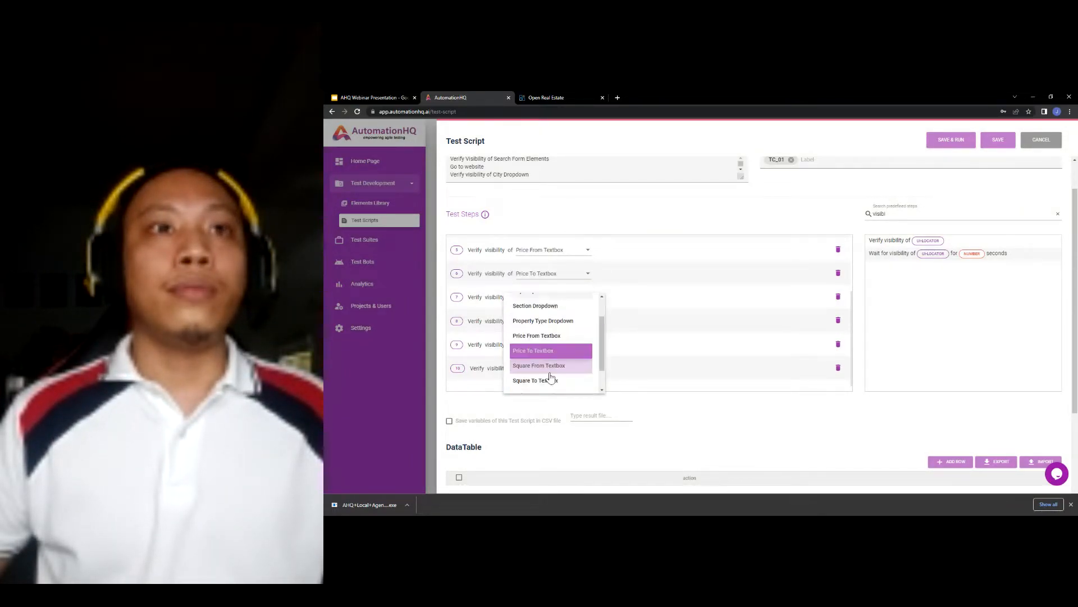
{"action": "left_click", "coordinate": [548, 374]}
{"action": "left_click", "coordinate": [562, 344]}
{"action": "scroll", "coordinate": [556, 370], "scroll_direction": "down", "scroll_amount": 3}
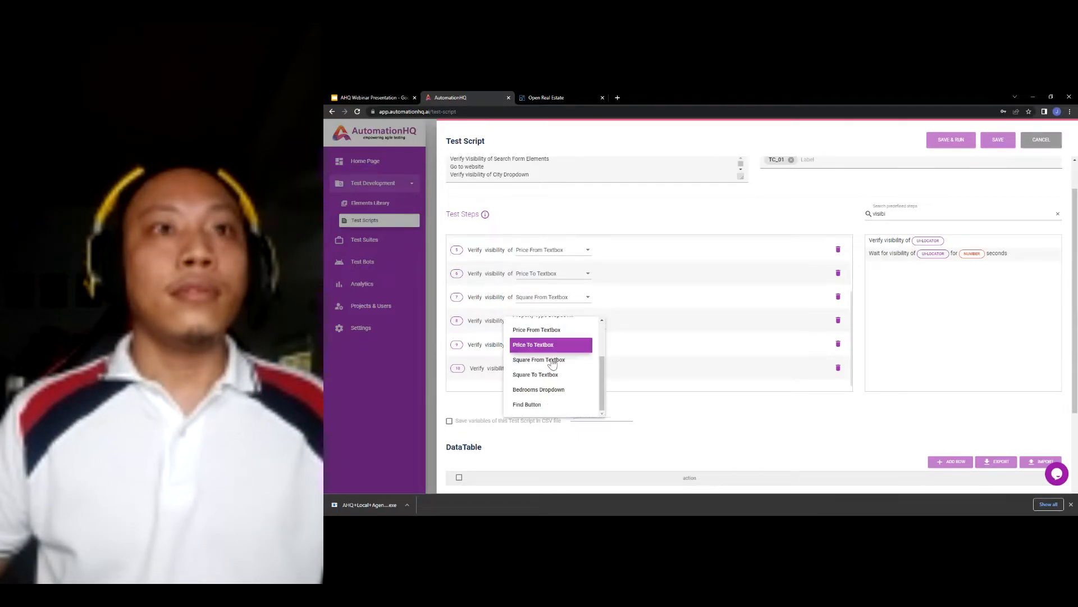
{"action": "left_click", "coordinate": [554, 395]}
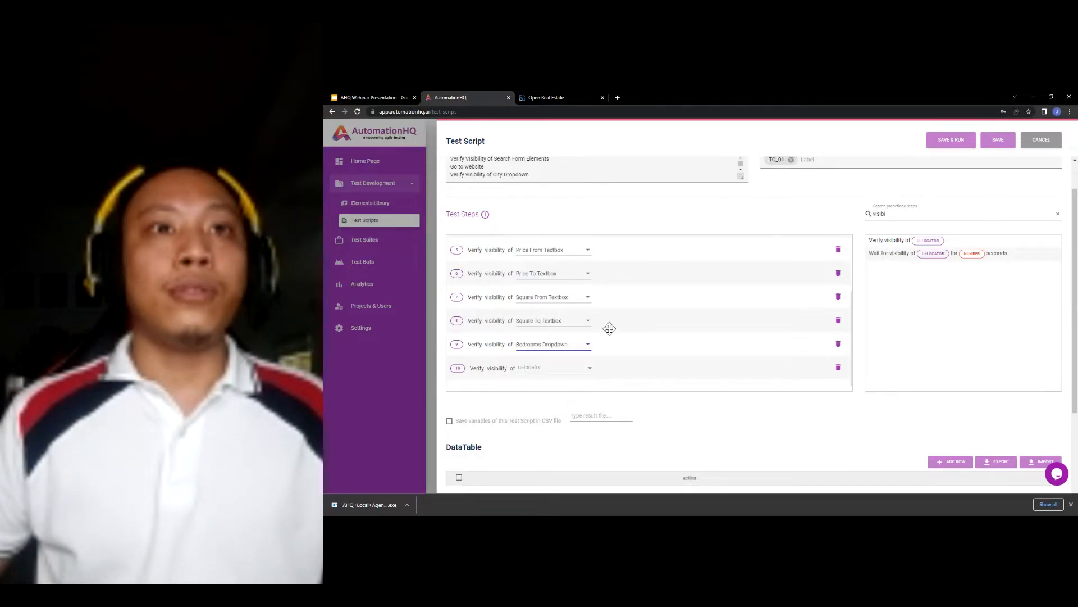
{"action": "left_click", "coordinate": [559, 361]}
{"action": "scroll", "coordinate": [567, 374], "scroll_direction": "down", "scroll_amount": 3}
{"action": "left_click", "coordinate": [547, 420]}
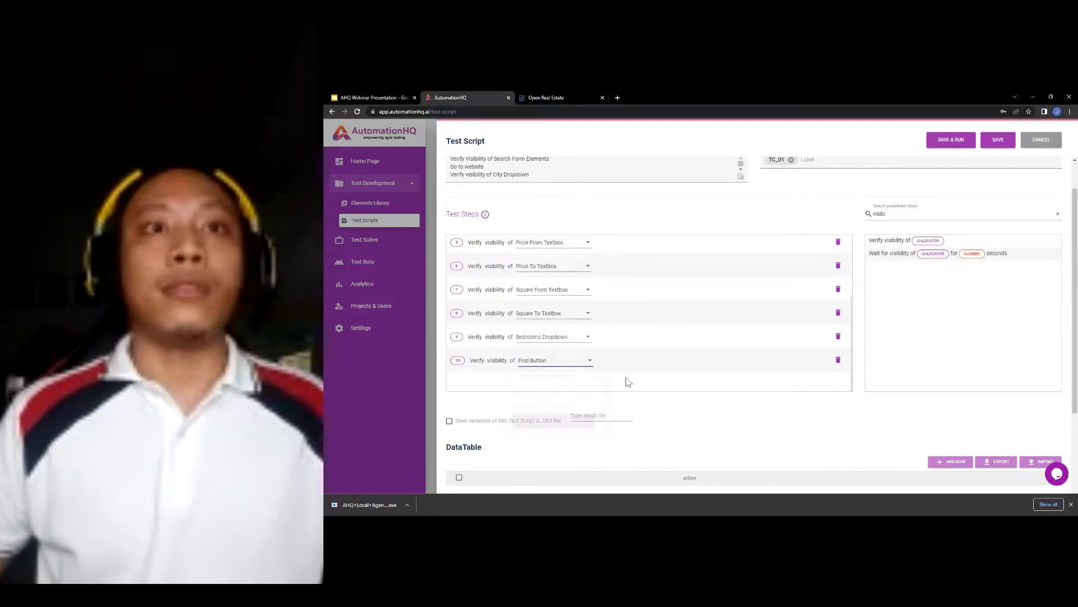
{"action": "scroll", "coordinate": [641, 382], "scroll_direction": "up", "scroll_amount": 1}
{"action": "scroll", "coordinate": [687, 382], "scroll_direction": "up", "scroll_amount": 5}
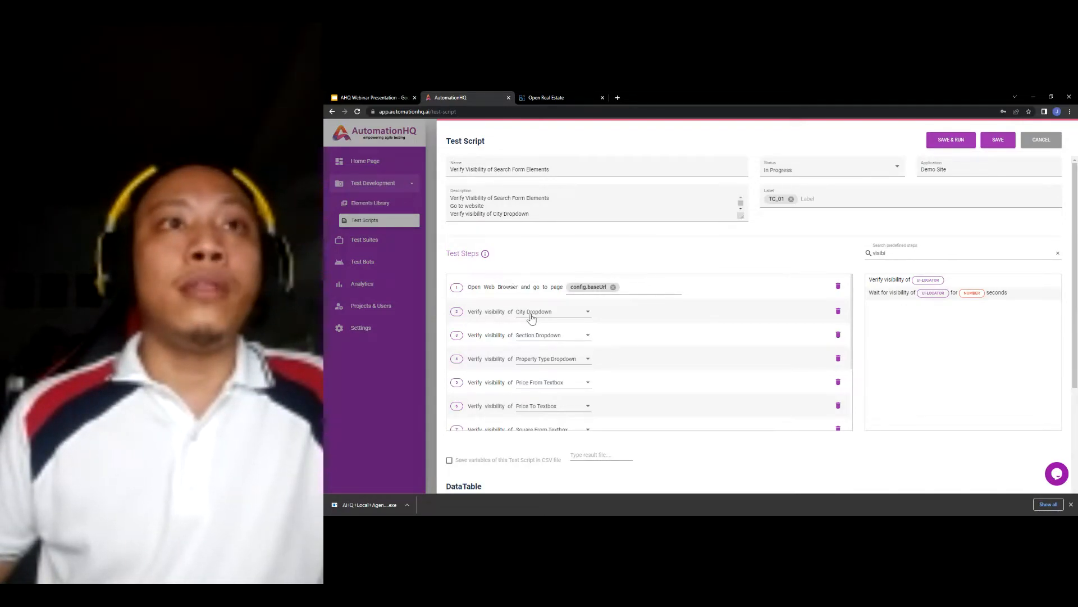
{"action": "scroll", "coordinate": [590, 259], "scroll_direction": "down", "scroll_amount": 1}
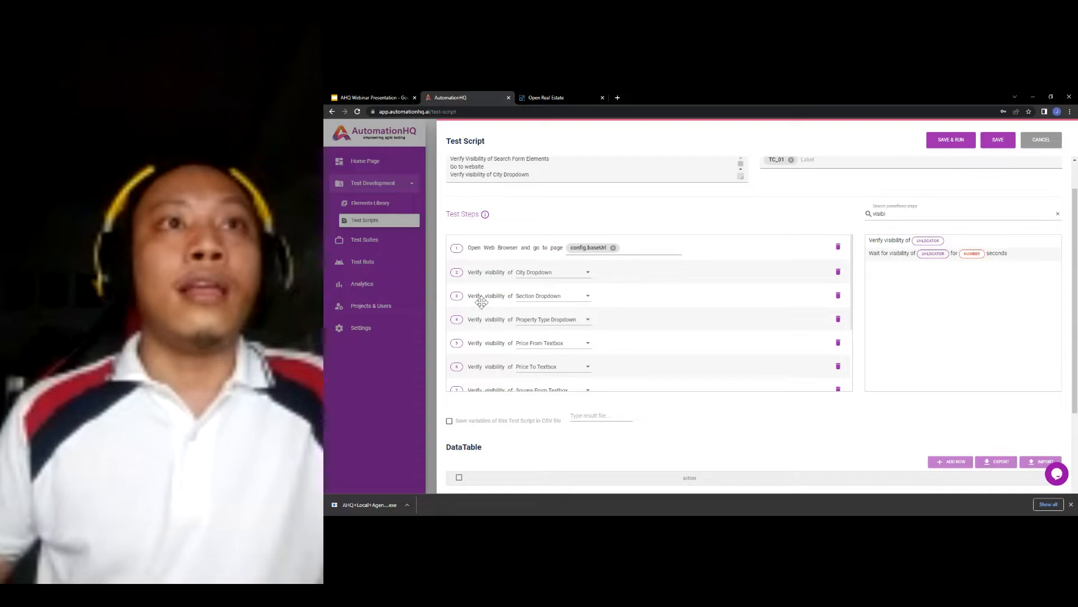
{"action": "scroll", "coordinate": [519, 281], "scroll_direction": "down", "scroll_amount": 1}
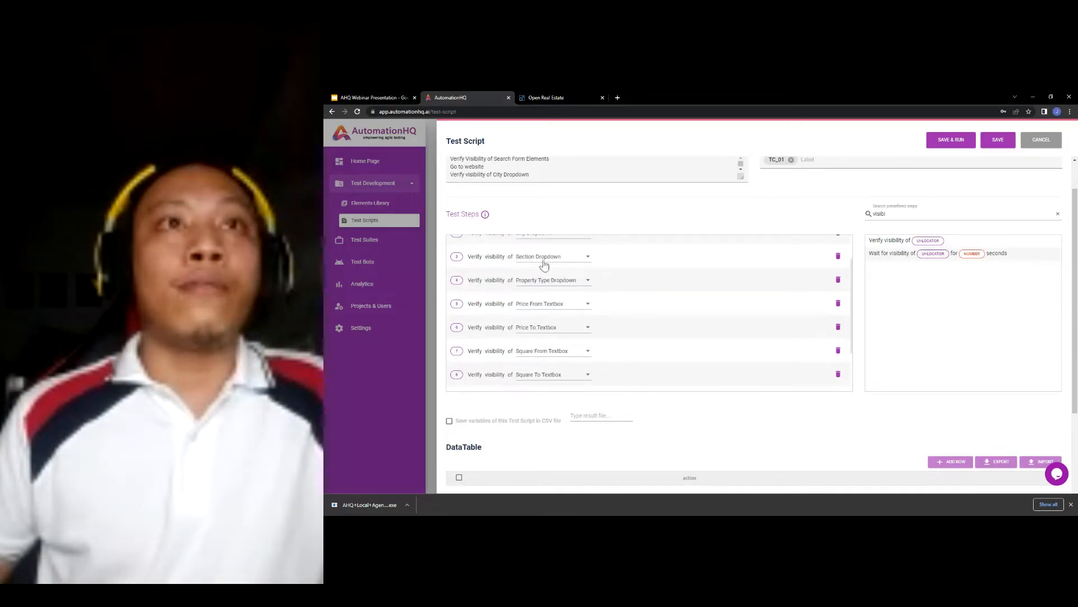
{"action": "scroll", "coordinate": [548, 293], "scroll_direction": "down", "scroll_amount": 2}
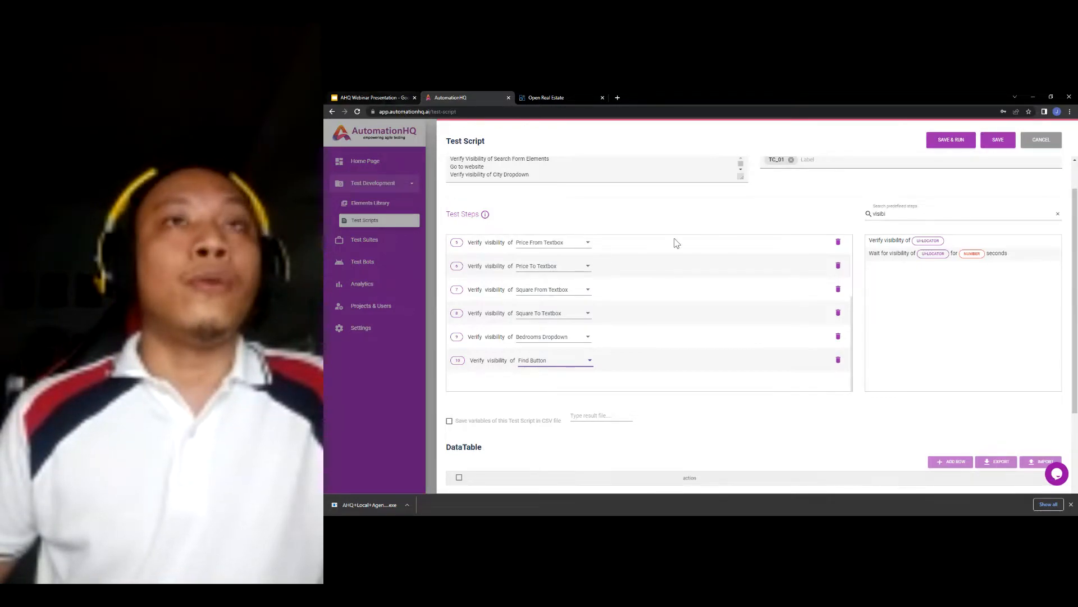
{"action": "scroll", "coordinate": [707, 427], "scroll_direction": "up", "scroll_amount": 1}
{"action": "scroll", "coordinate": [725, 432], "scroll_direction": "down", "scroll_amount": 1}
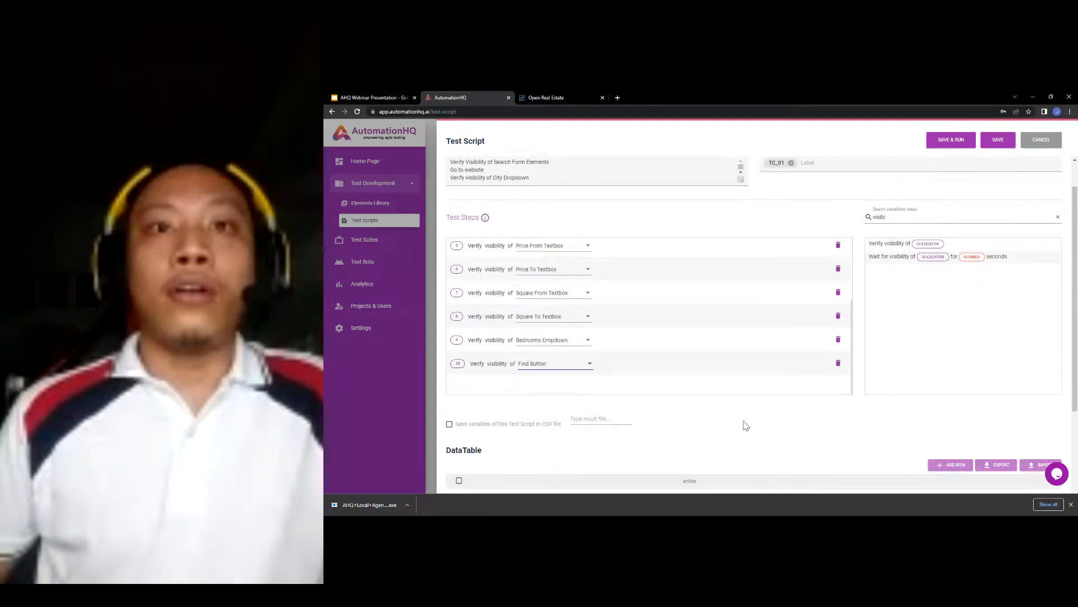
{"action": "scroll", "coordinate": [734, 419], "scroll_direction": "up", "scroll_amount": 1}
{"action": "scroll", "coordinate": [642, 292], "scroll_direction": "up", "scroll_amount": 2}
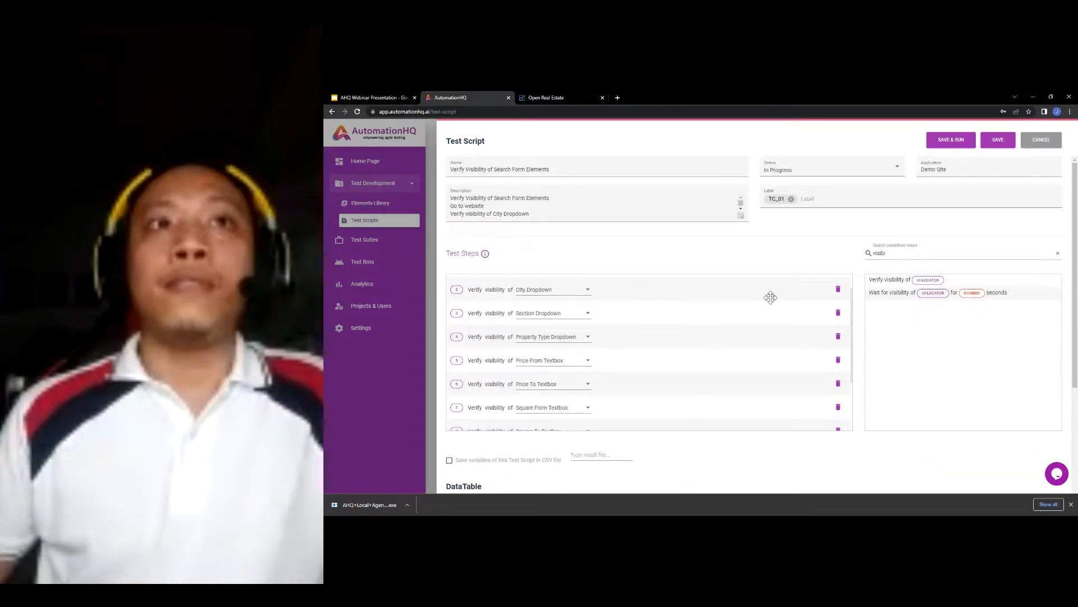
{"action": "scroll", "coordinate": [668, 336], "scroll_direction": "up", "scroll_amount": 1}
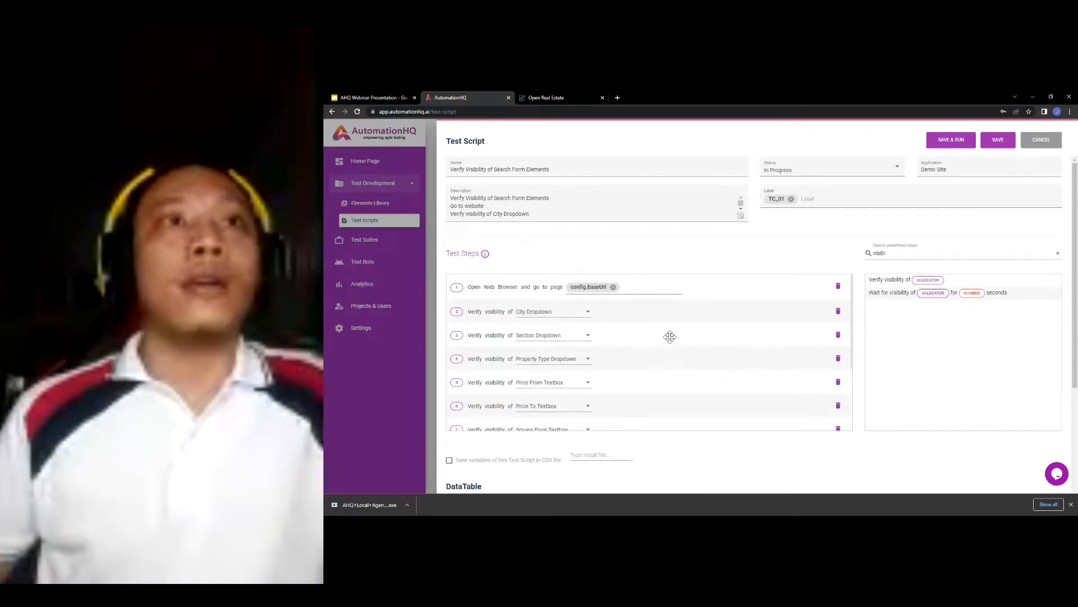
- Save the ten-step test script and run it from the Stories list
{"action": "left_click", "coordinate": [995, 143]}
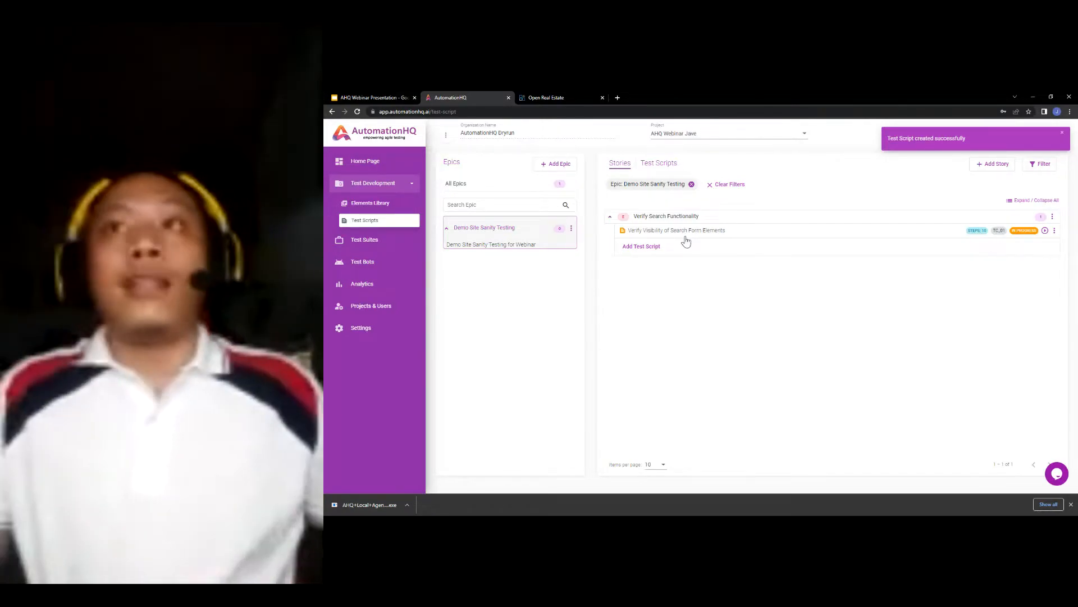
{"action": "left_click", "coordinate": [1044, 231]}
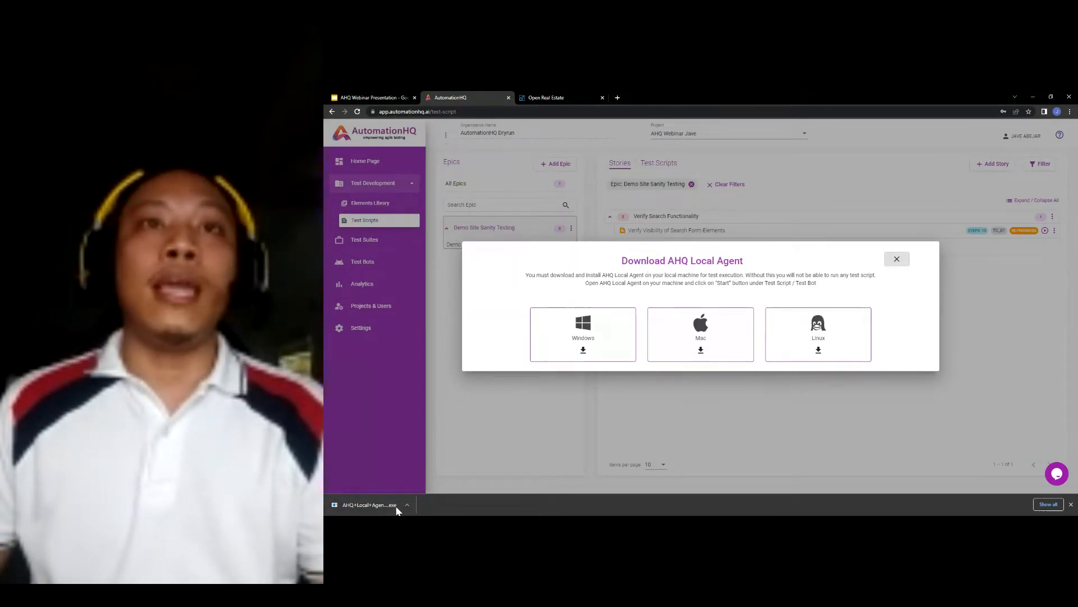
- Dismiss the Download AHQ Local Agent prompt offering Windows, Mac and Linux installers
{"action": "left_click", "coordinate": [899, 259]}
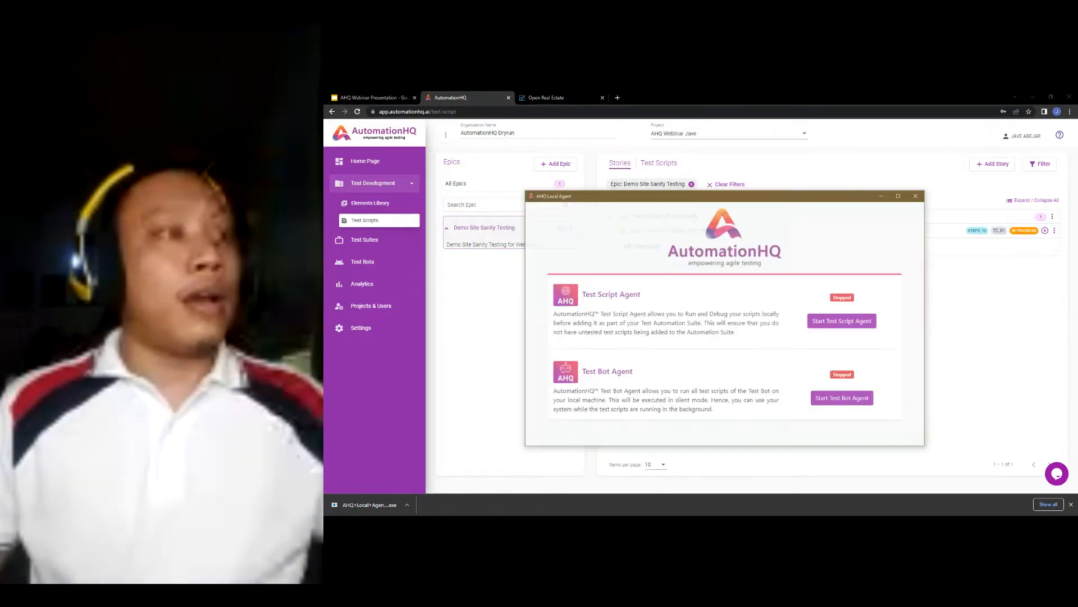
- Start the Test Script Agent and the Test Bot Agent in AHQ Local Agent
{"action": "mouse_move", "coordinate": [810, 189]}
{"action": "left_mouse_down"}
{"action": "mouse_move", "coordinate": [817, 201]}
{"action": "mouse_move", "coordinate": [793, 186]}
{"action": "mouse_move", "coordinate": [806, 190]}
{"action": "left_mouse_up"}
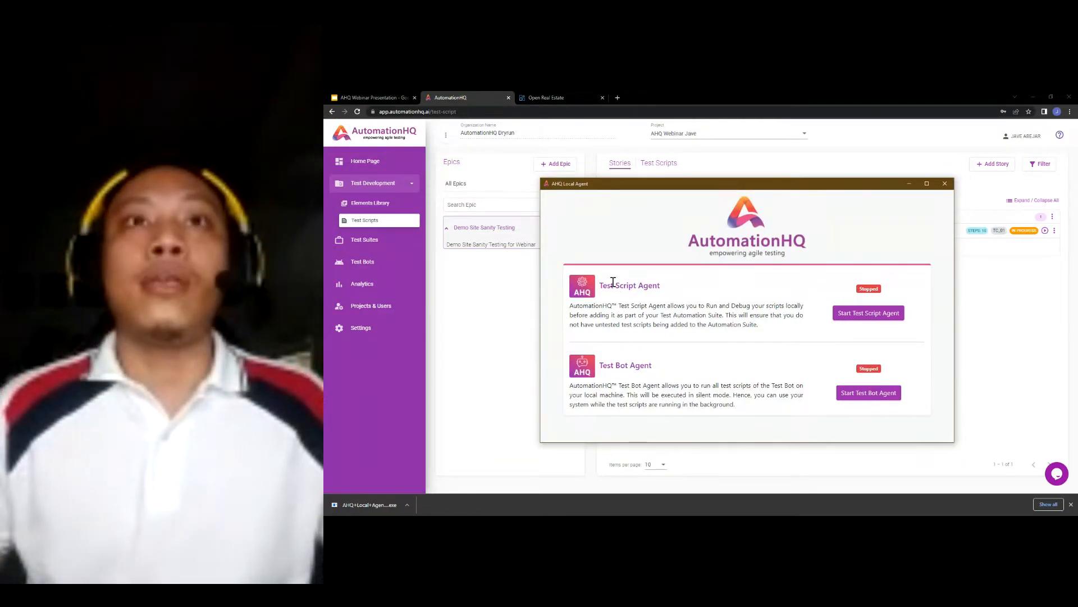
{"action": "left_click", "coordinate": [865, 318]}
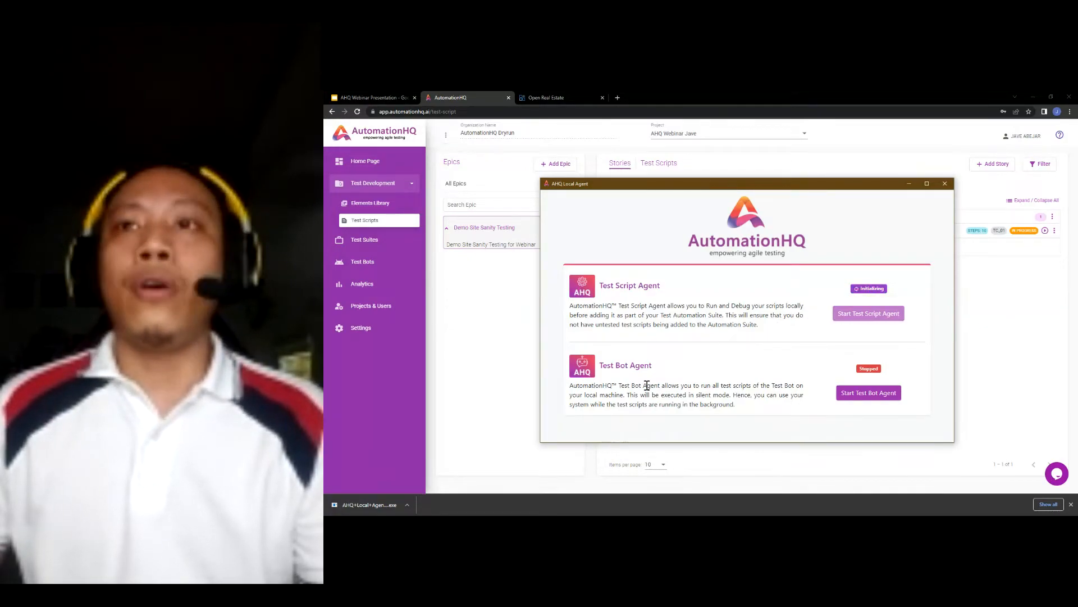
{"action": "left_click", "coordinate": [867, 394]}
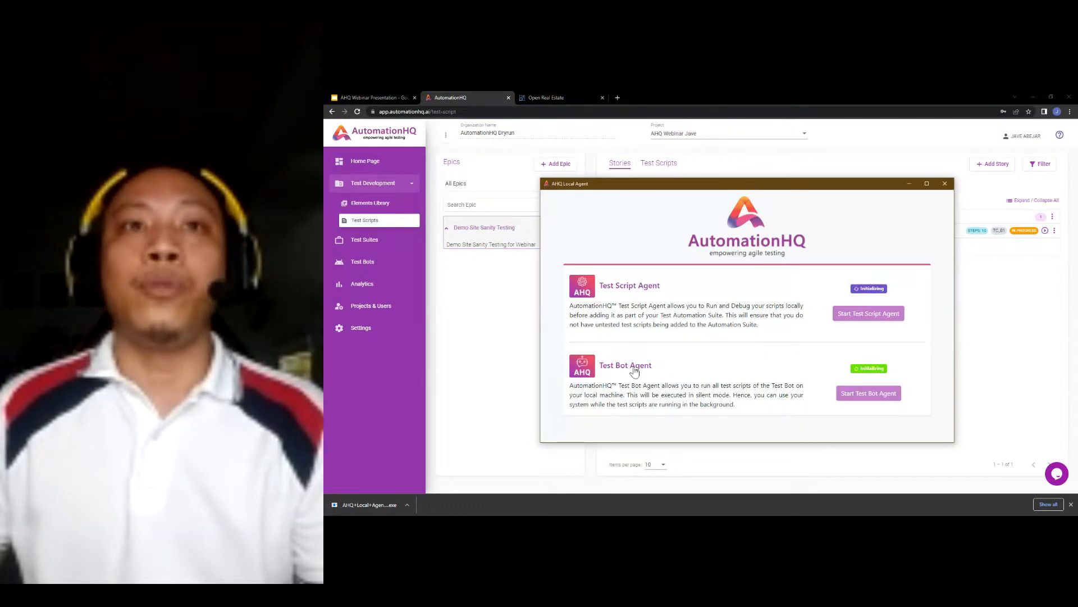
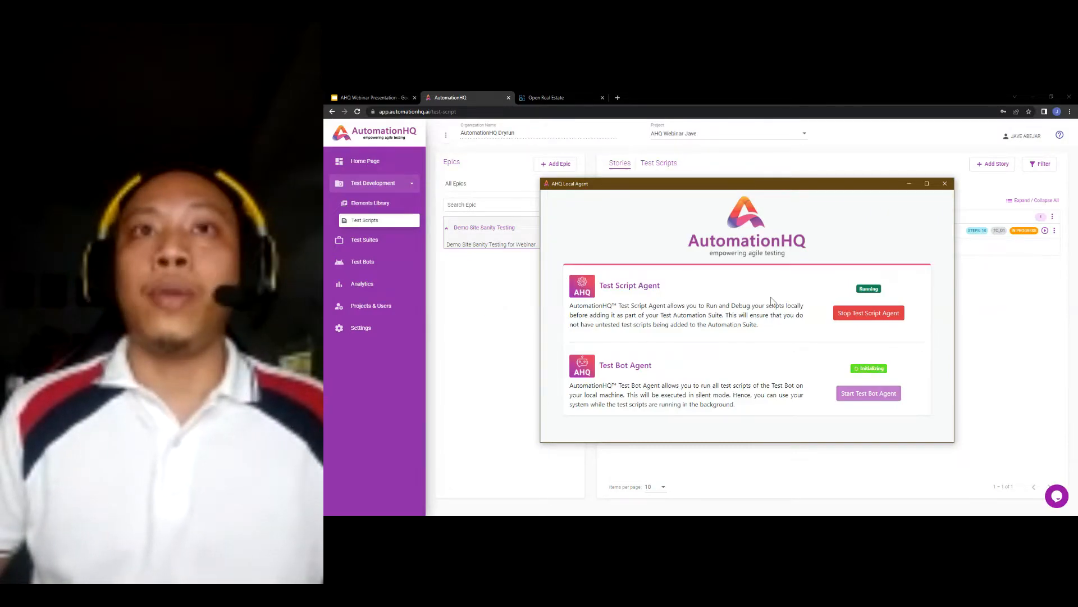
- Bring the browser in front of the local agent and reload the Test Scripts page
{"action": "left_click", "coordinate": [994, 301]}
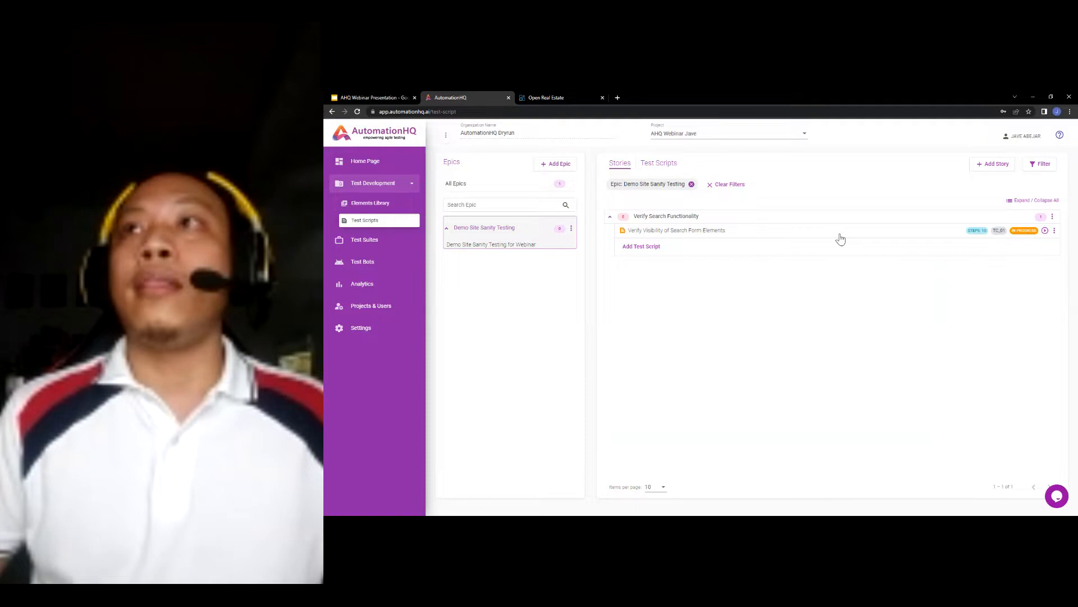
{"action": "left_click", "coordinate": [696, 234]}
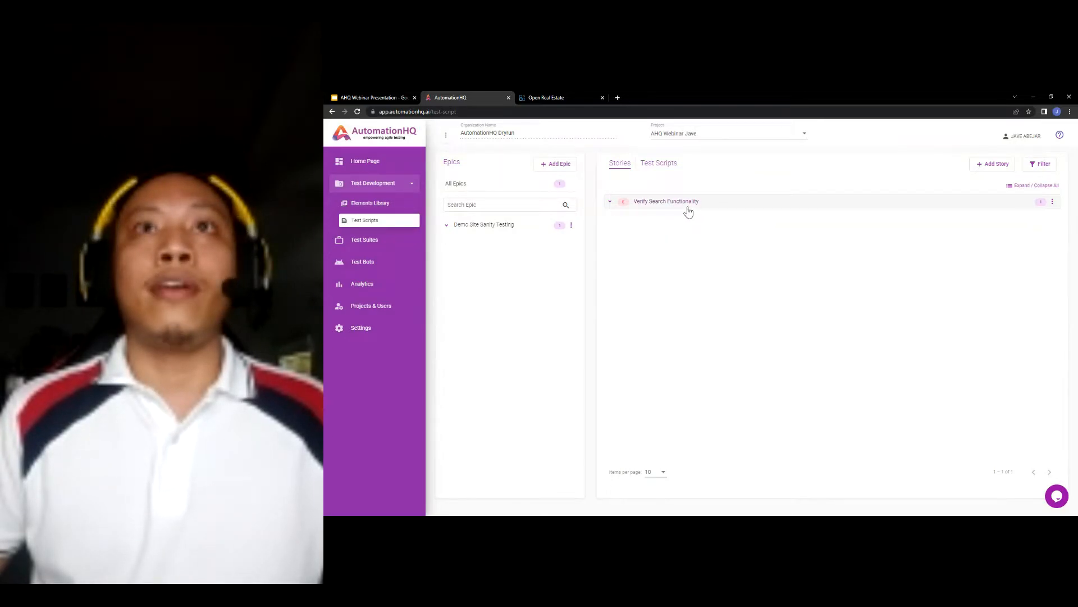
- Expand the Verify Search Functionality story and open the Verify Visibility of Search Form Elements script
{"action": "left_click", "coordinate": [697, 209]}
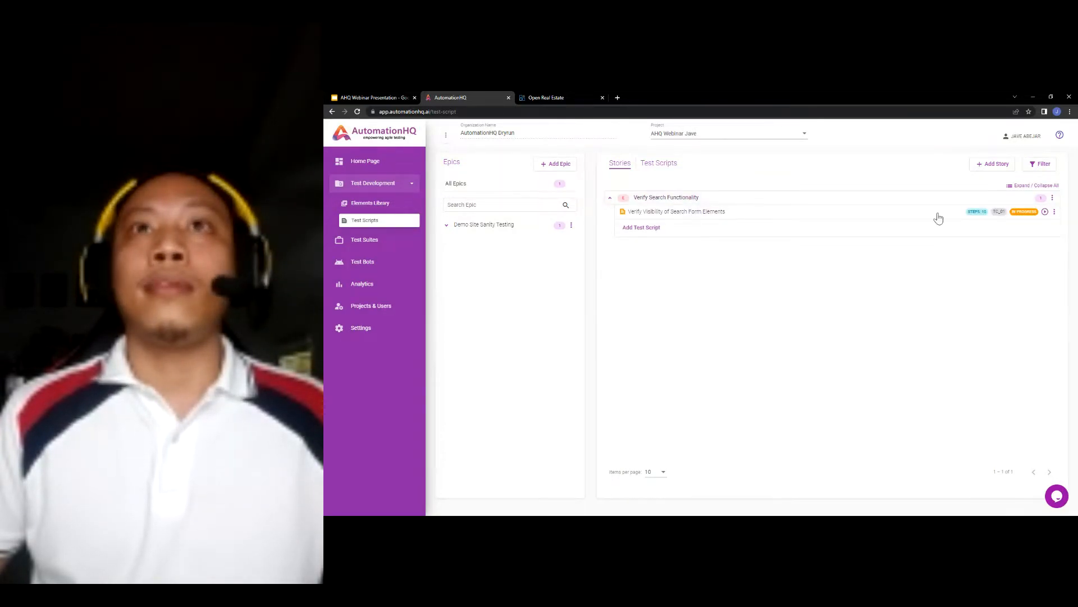
{"action": "left_click", "coordinate": [1045, 213]}
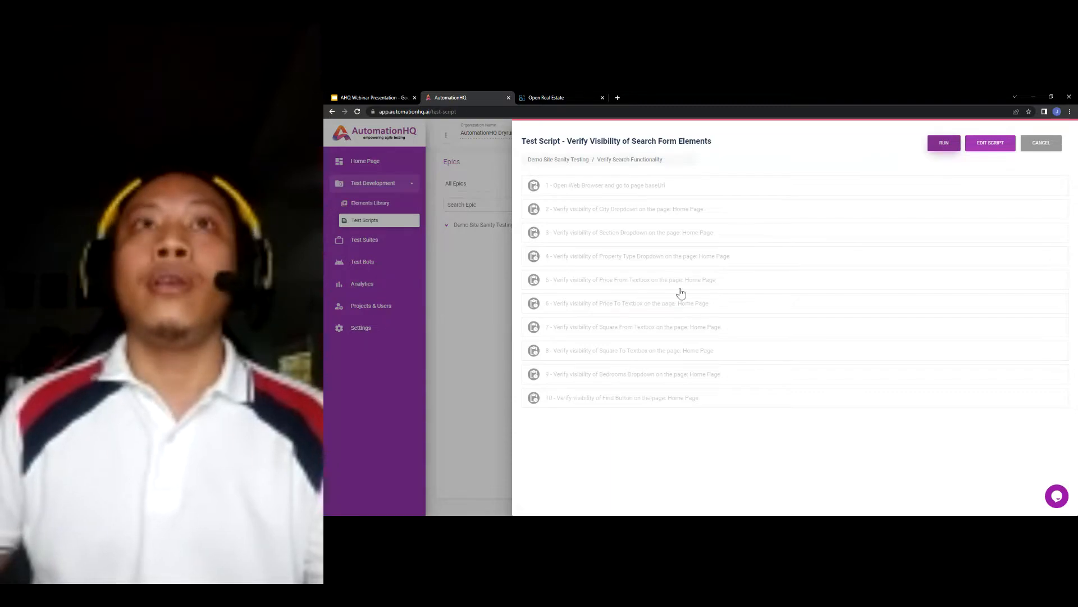
- Run the search-form script, check the Open Real Estate demo site, then close the script panel
{"action": "left_click", "coordinate": [952, 146]}
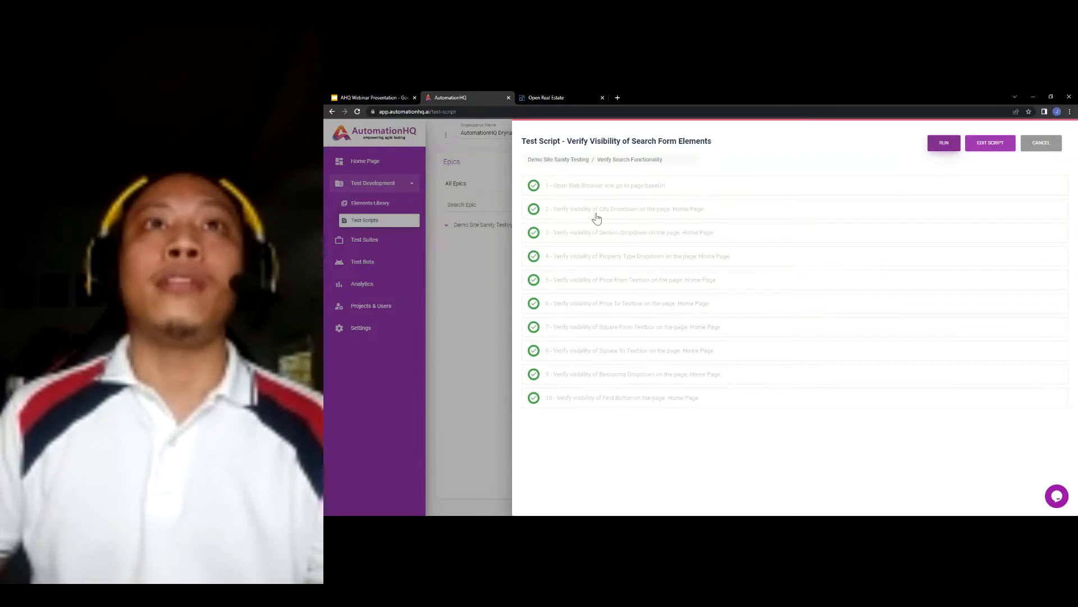
{"action": "left_click", "coordinate": [592, 98]}
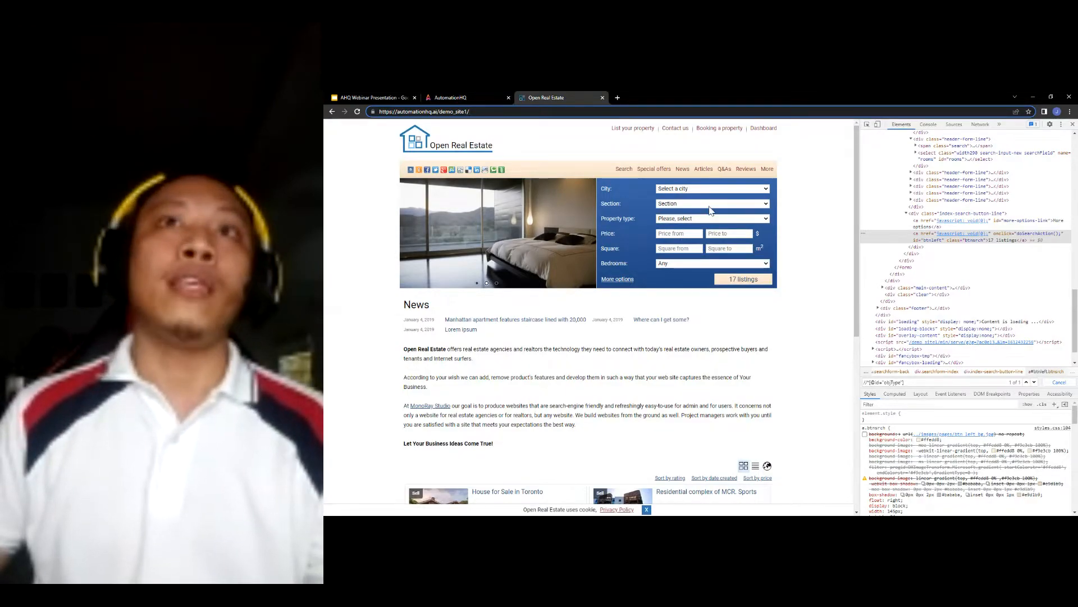
{"action": "left_click", "coordinate": [475, 94]}
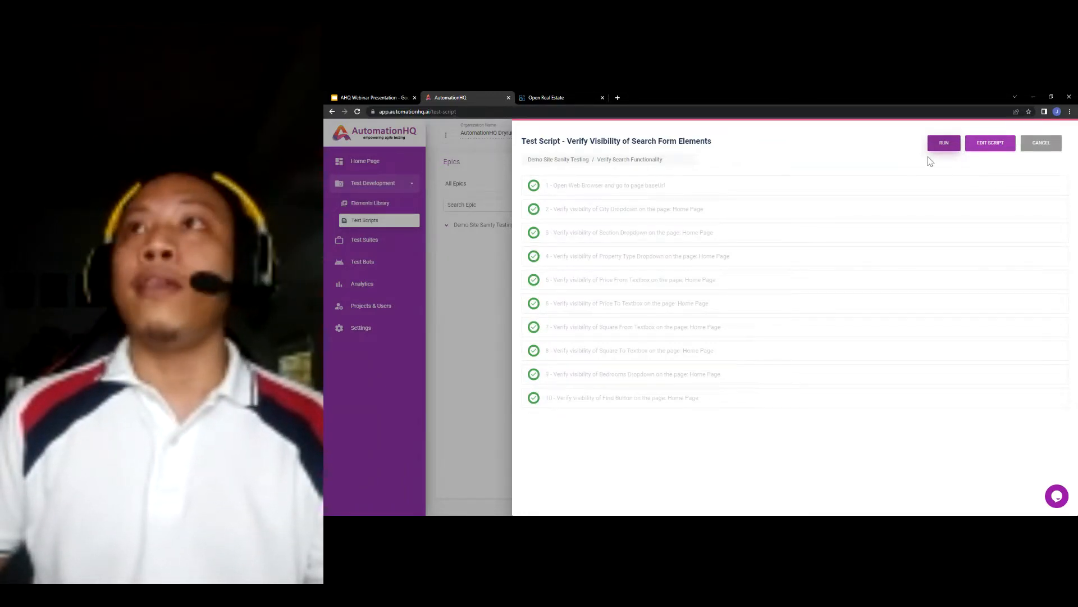
{"action": "left_click", "coordinate": [1040, 143]}
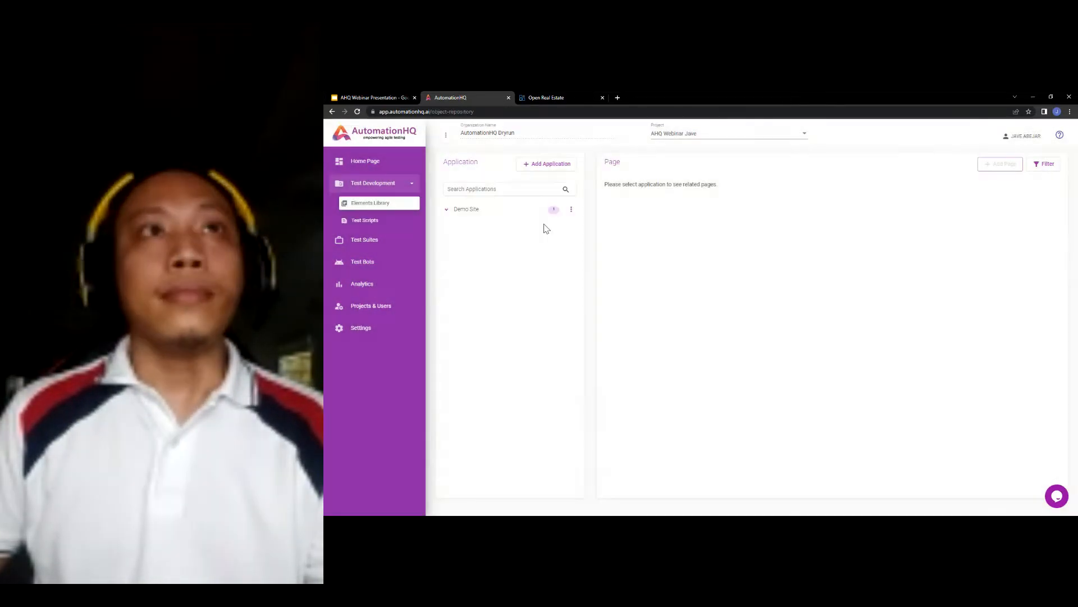
- Add a new Button element row to Demo Site's Home Page element list
{"action": "left_click", "coordinate": [477, 212]}
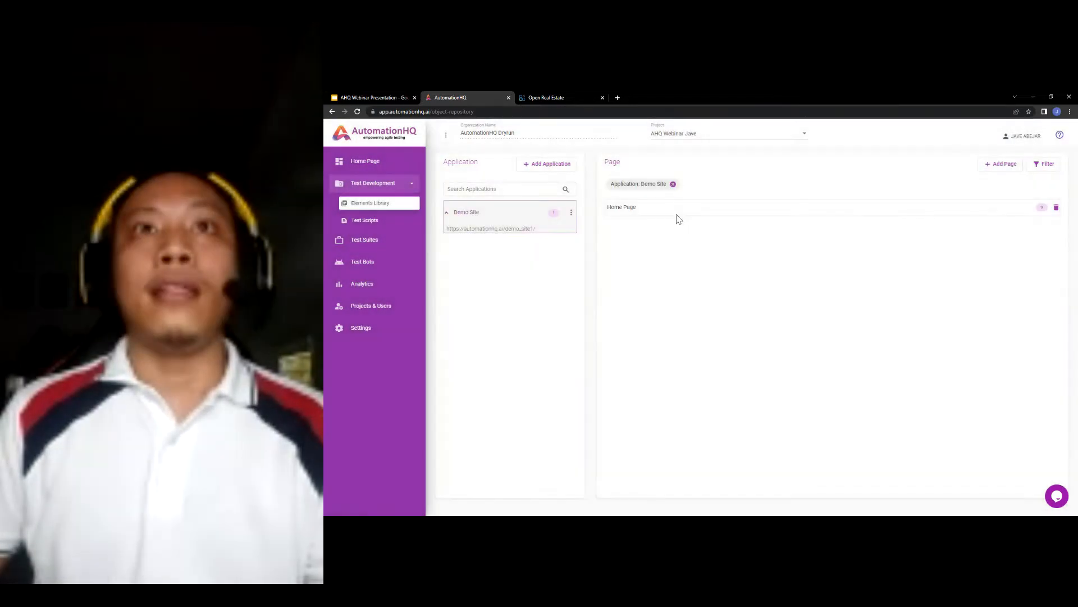
{"action": "left_click", "coordinate": [629, 212]}
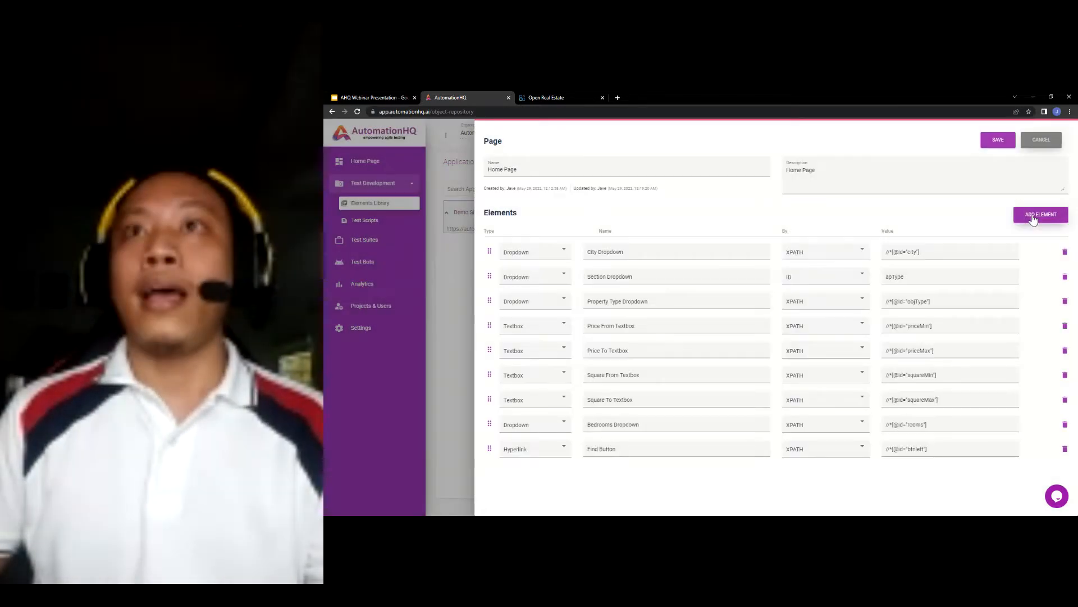
{"action": "left_click", "coordinate": [1033, 216]}
{"action": "left_click", "coordinate": [543, 461]}
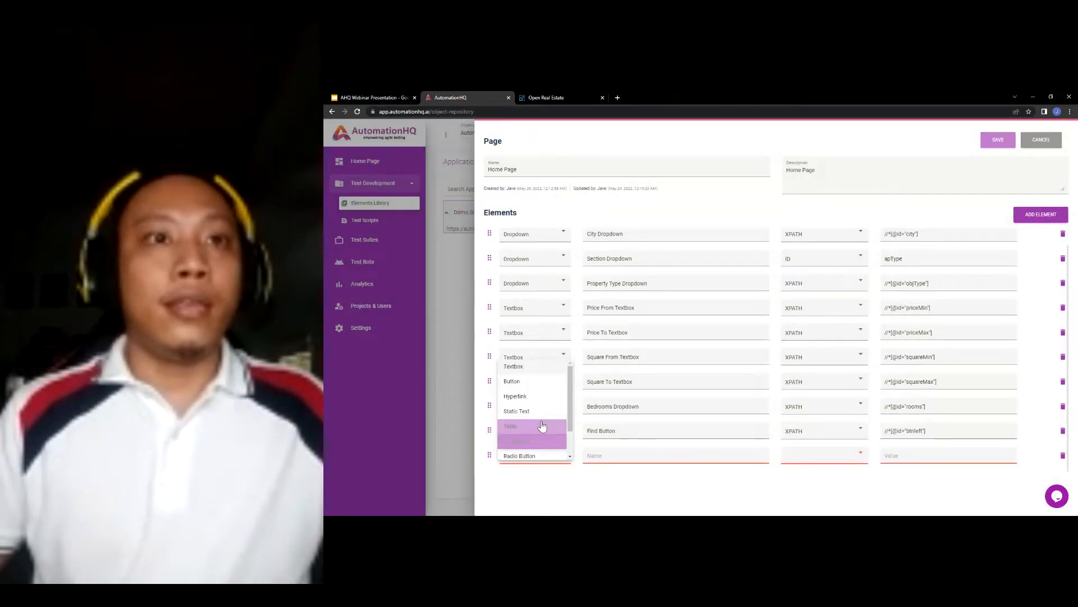
{"action": "left_click", "coordinate": [549, 379]}
- Name the element Dirty Button with XPATH locator value 'asdf' and save the Home Page
{"action": "left_click", "coordinate": [654, 454]}
{"action": "type", "text": "Dirty Bu"}
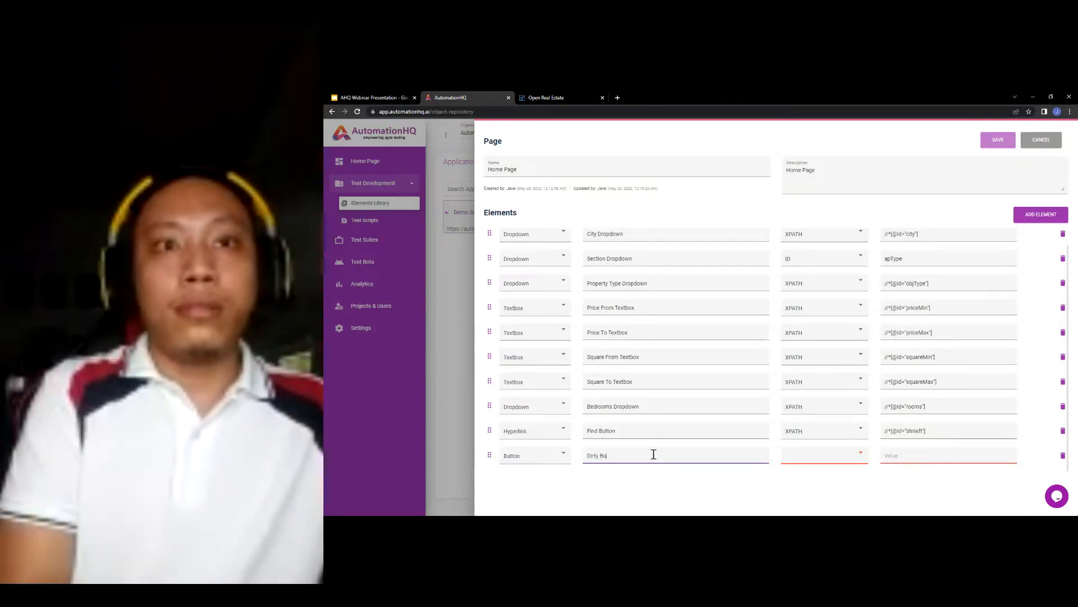
{"action": "key", "text": "Tab"}
{"action": "key", "text": "x"}
{"action": "left_click", "coordinate": [902, 456]}
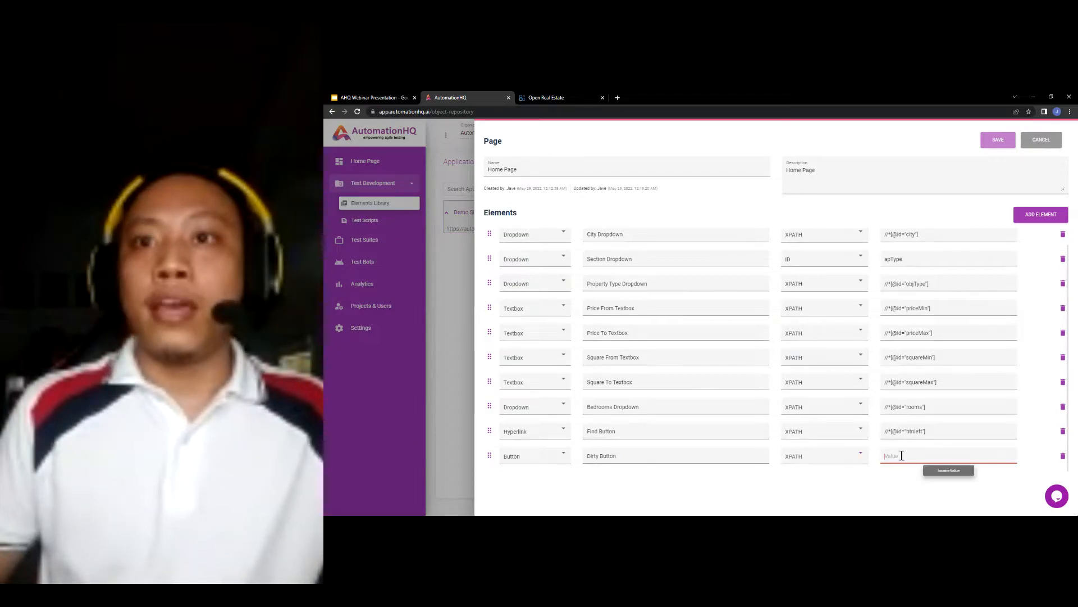
{"action": "type", "text": "asdf"}
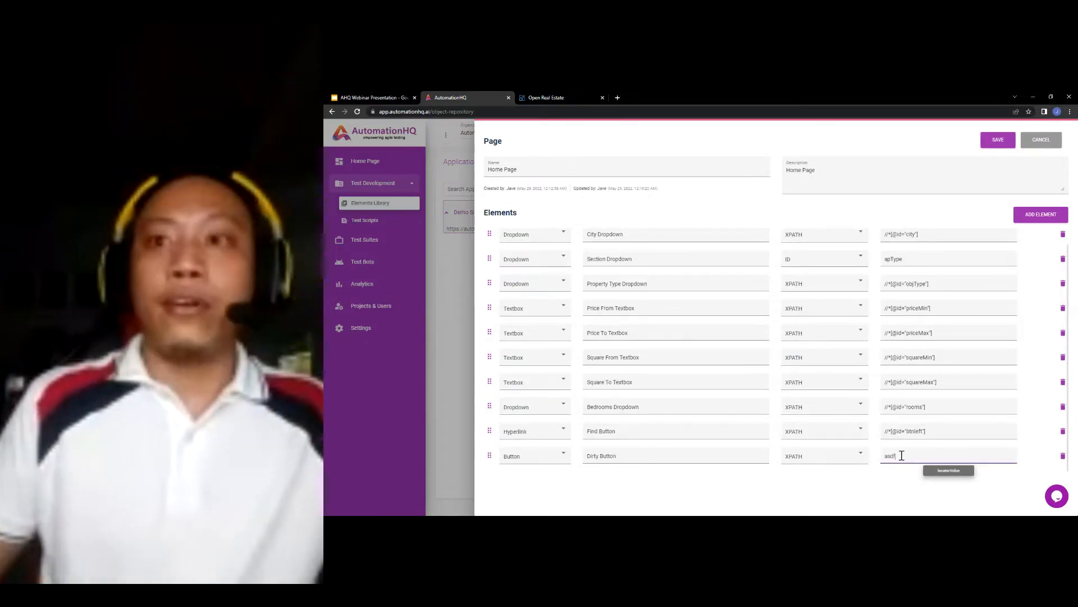
{"action": "left_click", "coordinate": [999, 142]}
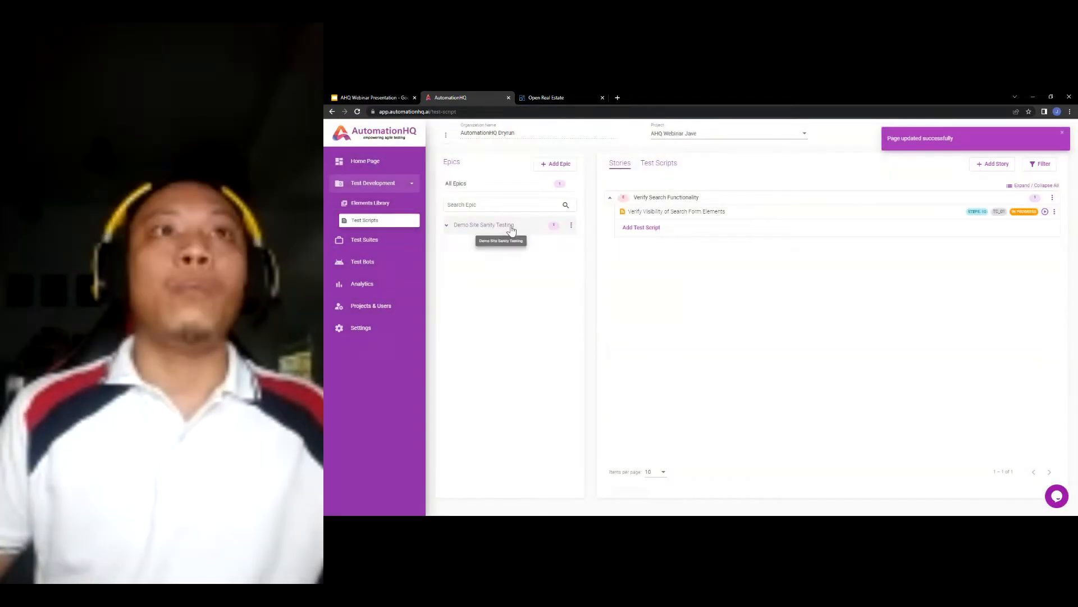
- Open the search-form script for editing and search predefined steps for 'visibi'
{"action": "left_click", "coordinate": [511, 227]}
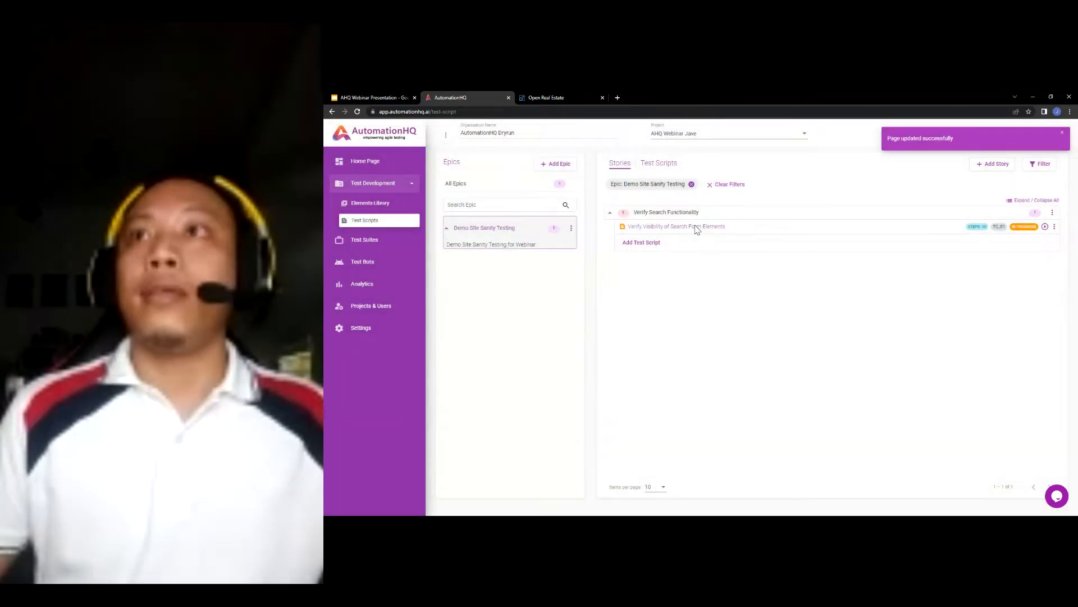
{"action": "left_click", "coordinate": [695, 226]}
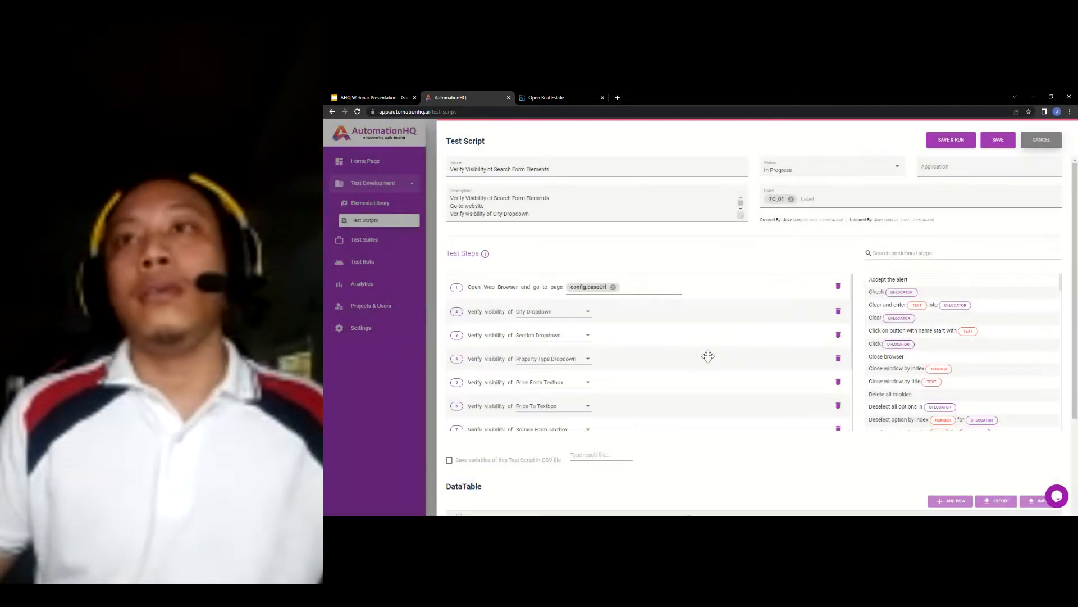
{"action": "scroll", "coordinate": [785, 342], "scroll_direction": "down", "scroll_amount": 3}
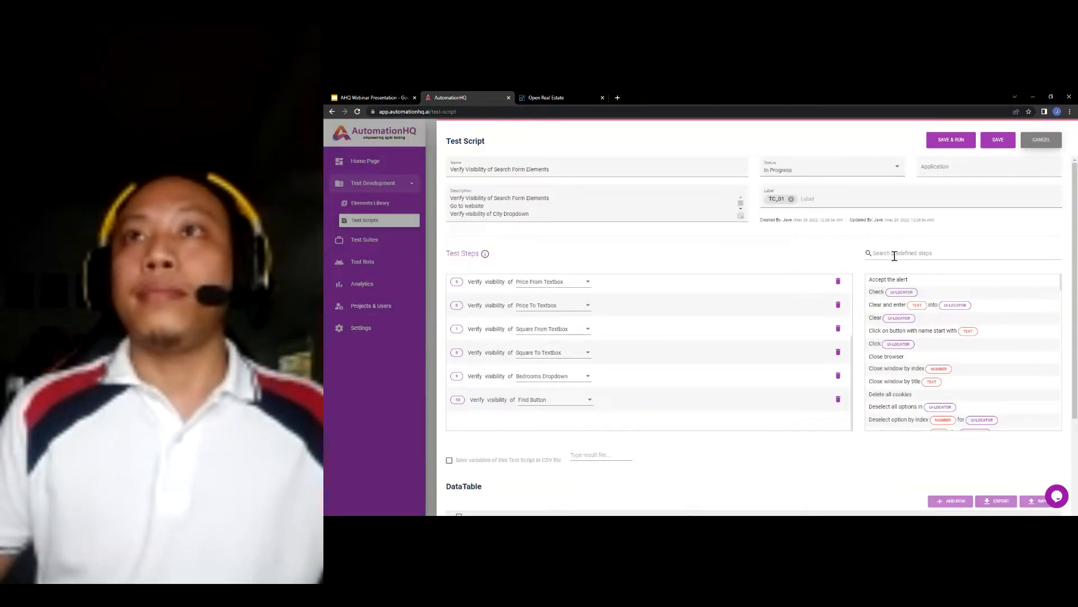
{"action": "left_click", "coordinate": [895, 254]}
{"action": "type", "text": "visibi"}
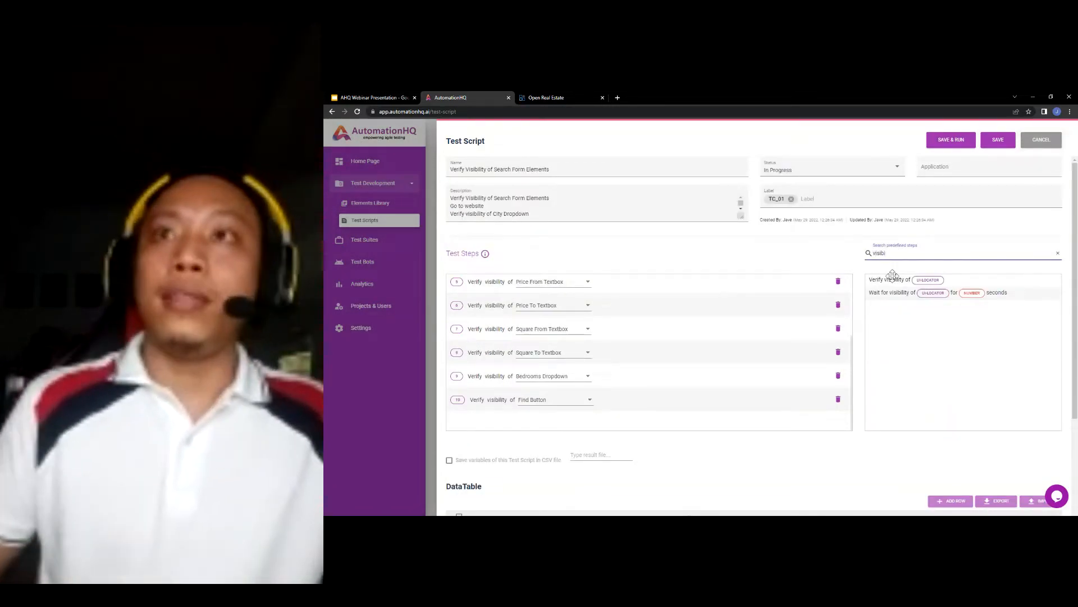
- Add step 11 verifying visibility of Dirty Button, then save and run the script
{"action": "left_click_drag", "start_coordinate": [893, 277], "coordinate": [578, 399]}
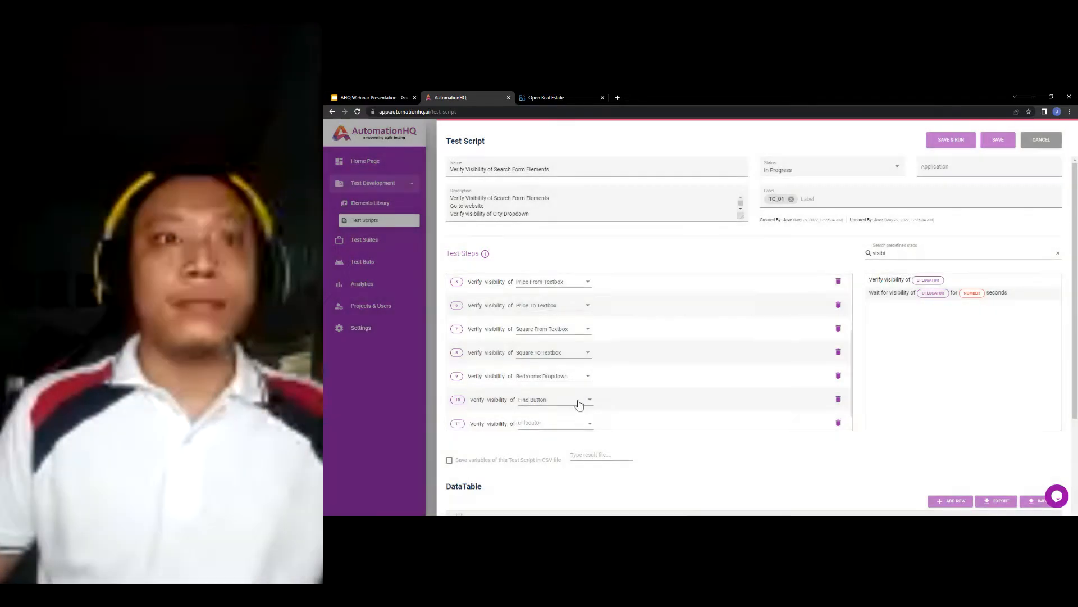
{"action": "left_click", "coordinate": [562, 399]}
{"action": "scroll", "coordinate": [564, 410], "scroll_direction": "down", "scroll_amount": 3}
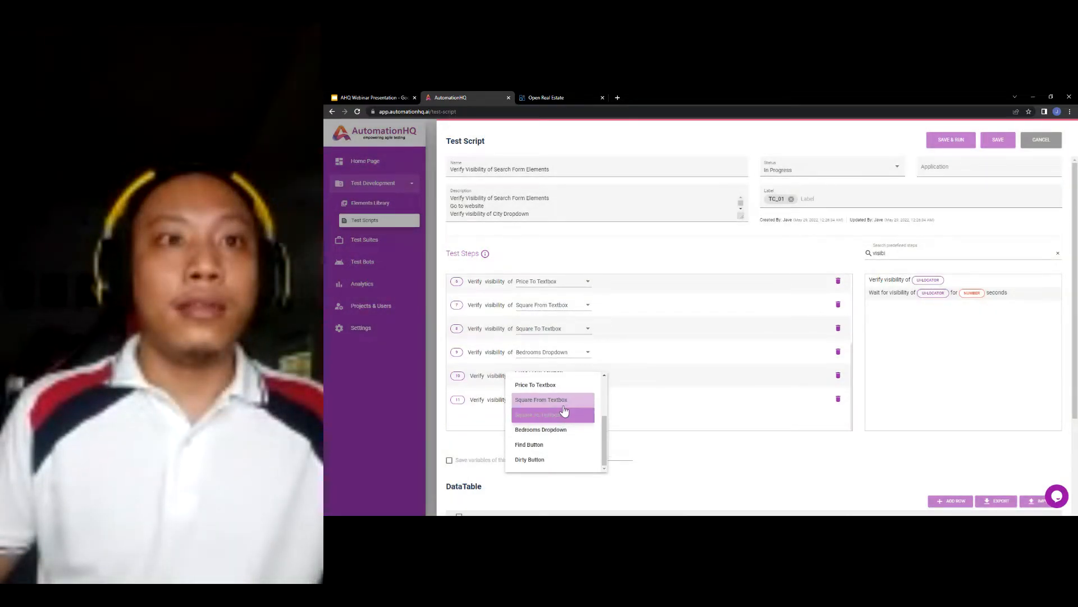
{"action": "left_click", "coordinate": [598, 456]}
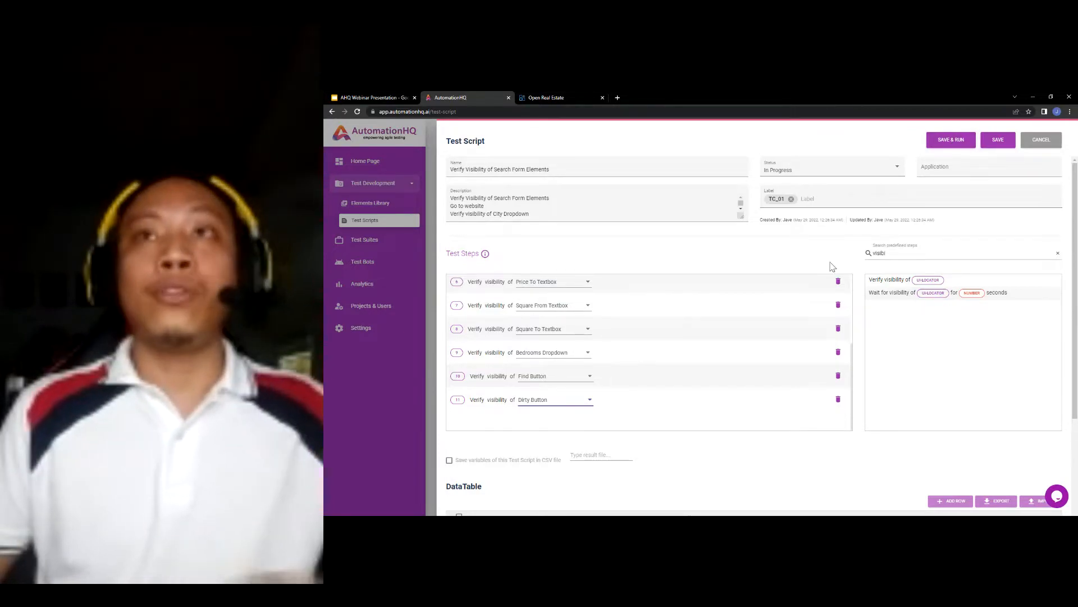
{"action": "scroll", "coordinate": [781, 335], "scroll_direction": "up", "scroll_amount": 1}
{"action": "scroll", "coordinate": [781, 336], "scroll_direction": "down", "scroll_amount": 1}
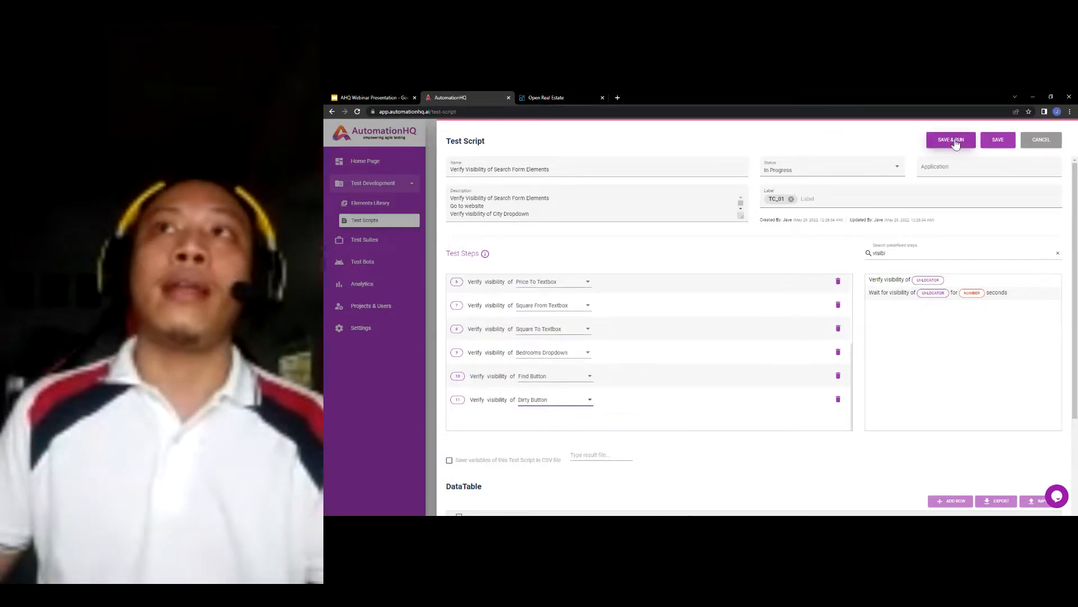
{"action": "left_click", "coordinate": [953, 140]}
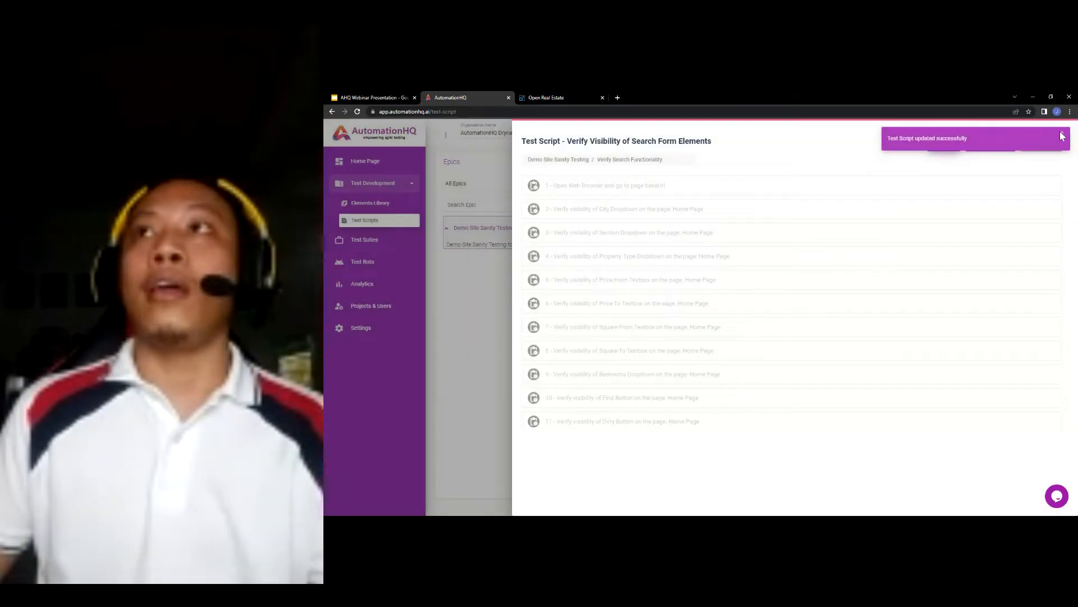
- Dismiss the update toast, confirm the AHQ Local Agent is running, and re-run the script
{"action": "left_click", "coordinate": [1062, 136]}
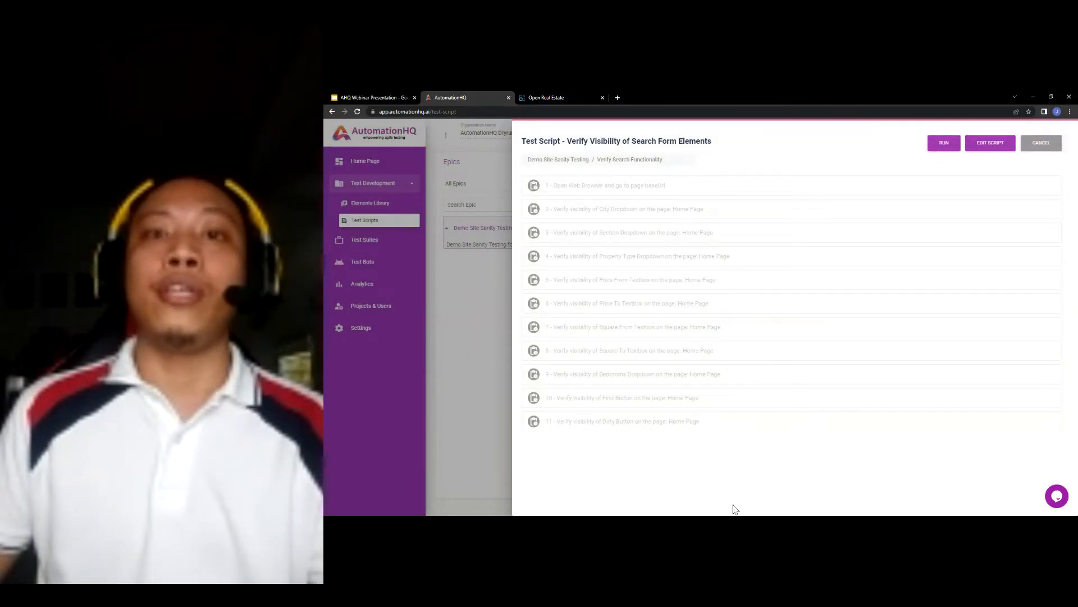
{"action": "key", "text": "alt+Tab"}
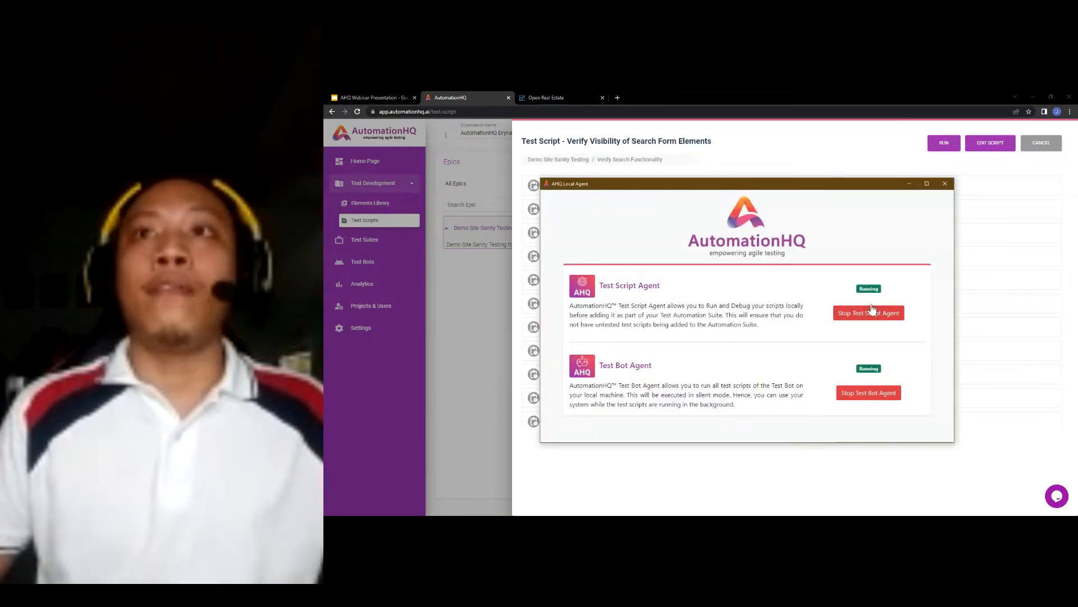
{"action": "left_click", "coordinate": [977, 470]}
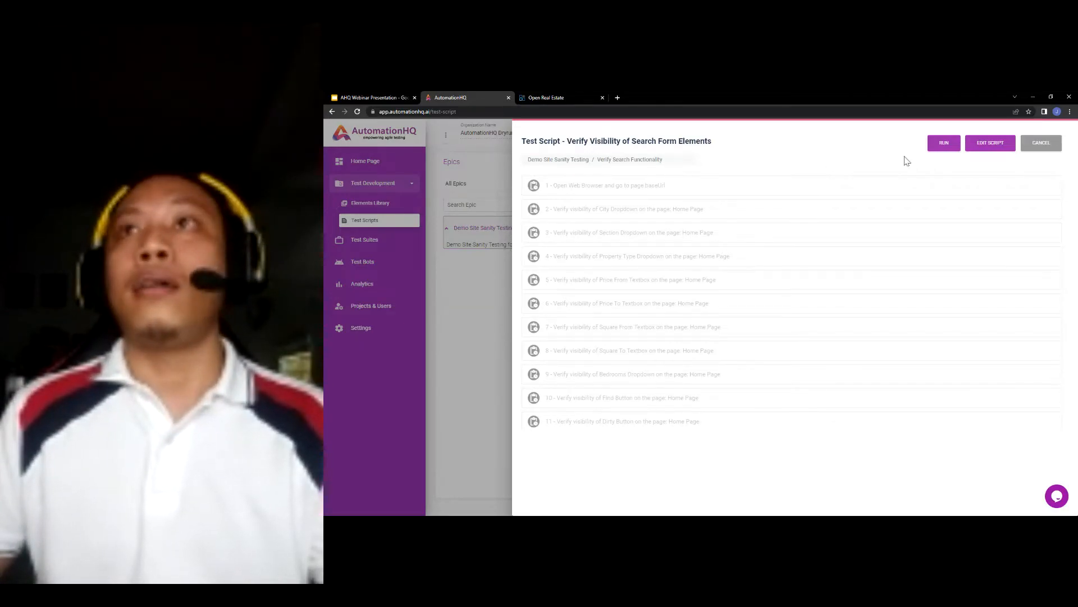
{"action": "left_click", "coordinate": [939, 146]}
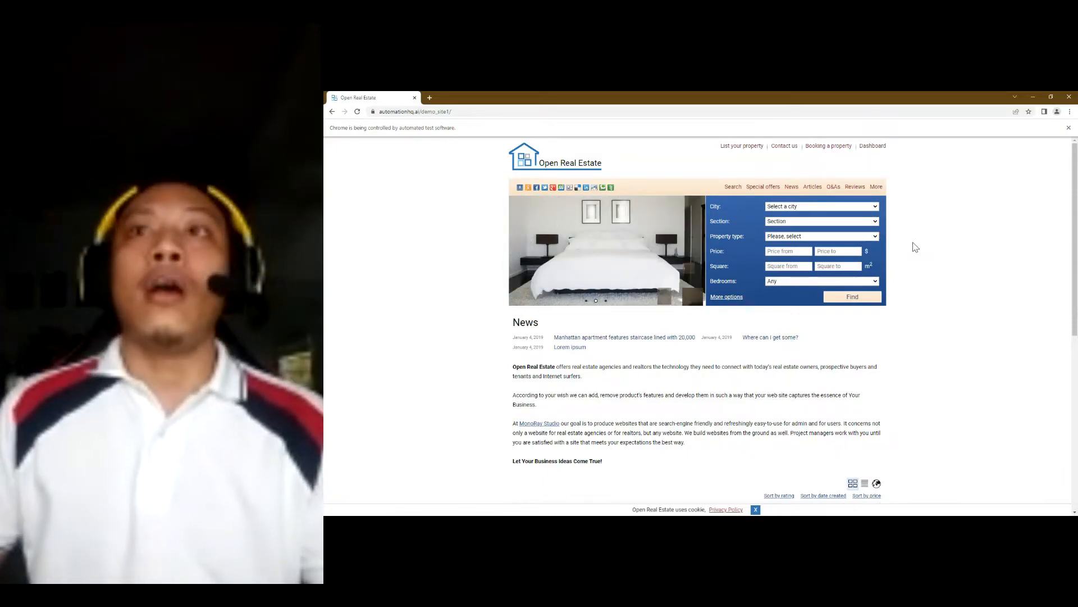
{"action": "scroll", "coordinate": [868, 270], "scroll_direction": "down", "scroll_amount": 10}
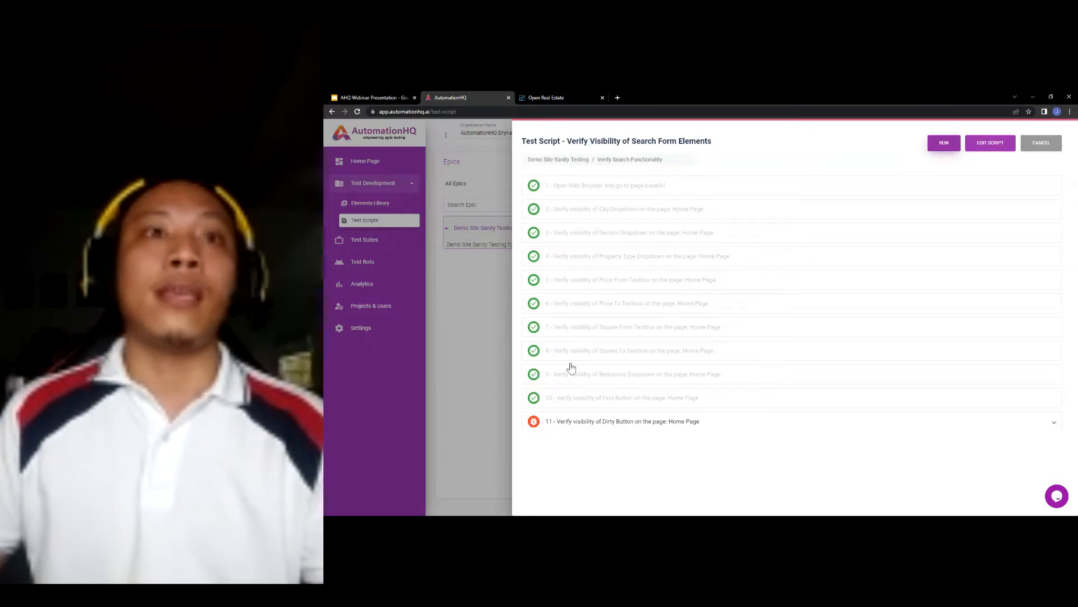
- Expand step 11's Test Execution Log and select its Dirty Button failure message
{"action": "scroll", "coordinate": [628, 372], "scroll_direction": "down", "scroll_amount": 1}
{"action": "left_click", "coordinate": [644, 420]}
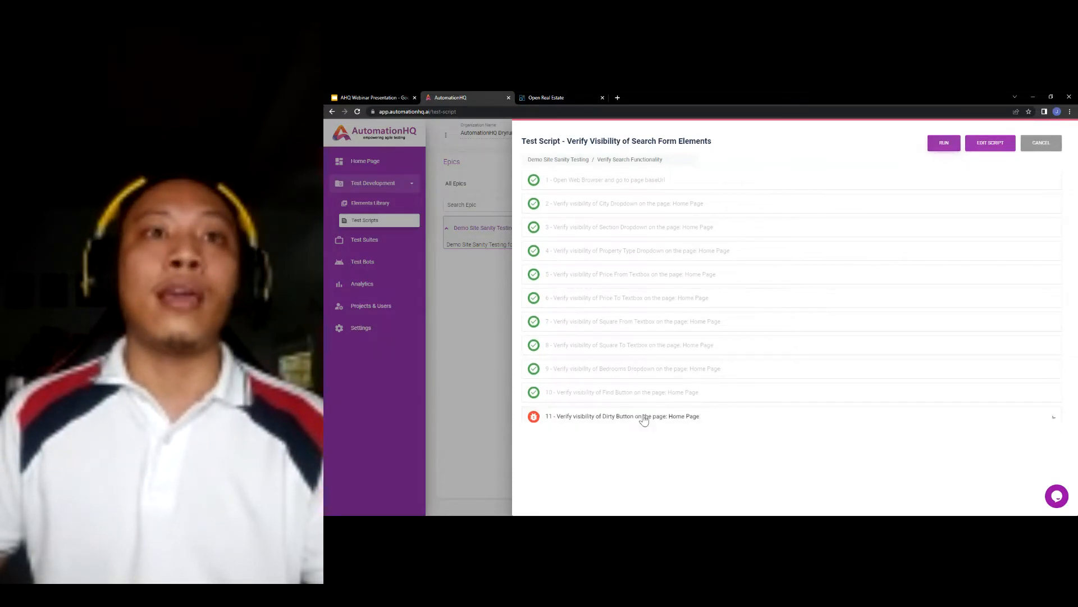
{"action": "scroll", "coordinate": [682, 379], "scroll_direction": "down", "scroll_amount": 2}
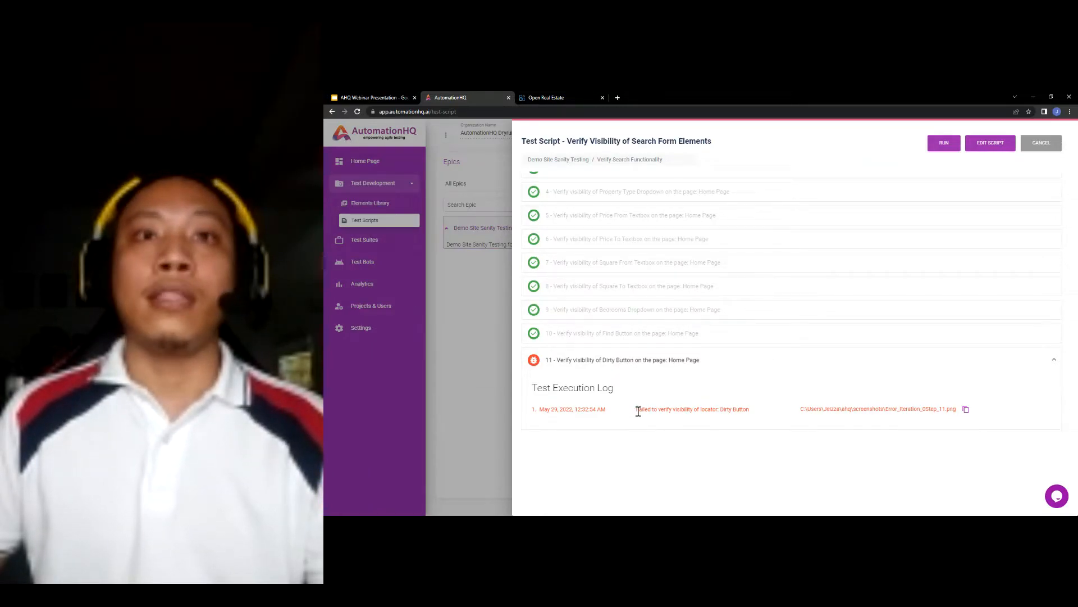
{"action": "left_click_drag", "start_coordinate": [638, 411], "coordinate": [723, 408]}
{"action": "left_click", "coordinate": [816, 439]}
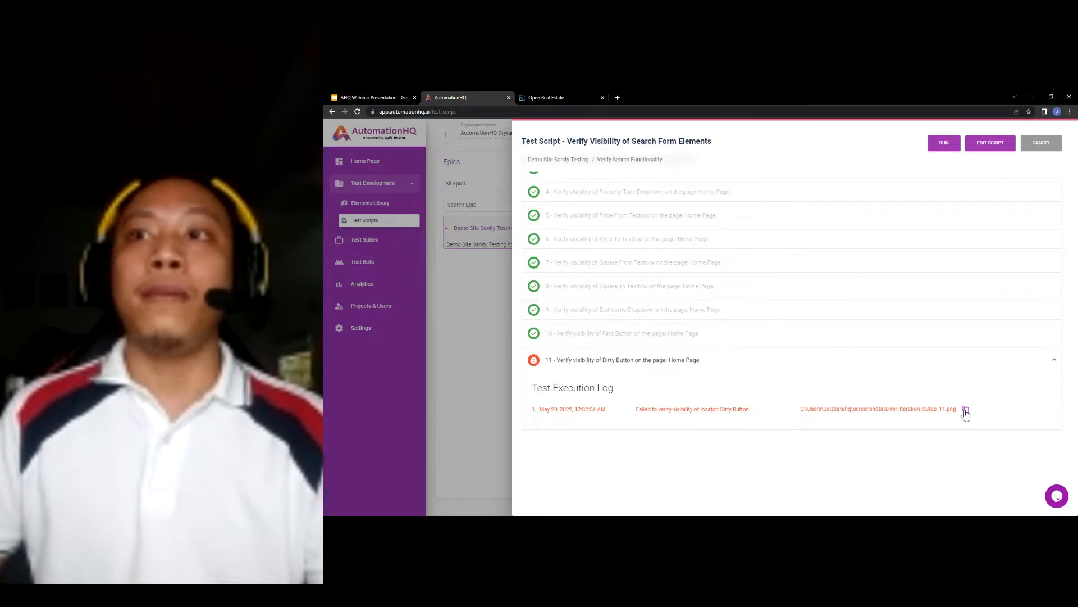
- View the error screenshot Error_Iteration_0Step_11.png in a new tab, then close it
{"action": "left_click", "coordinate": [617, 97]}
{"action": "type", "text": "C:\\Users\\Jeizza\\ahq\\screenshots\\Error_Iteration_0Step_11.png"}
{"action": "key", "text": "Return"}
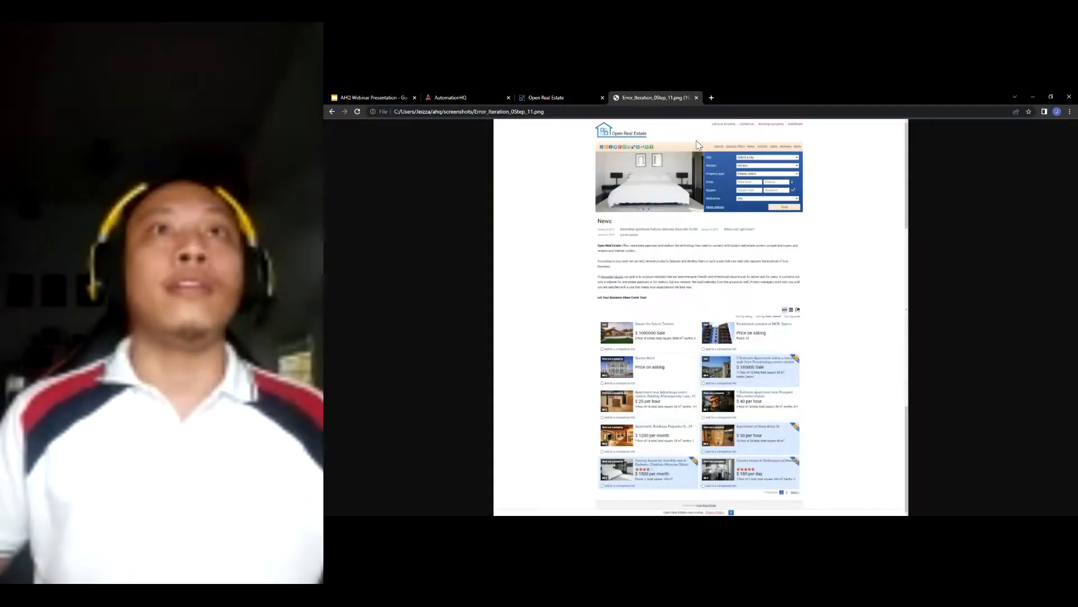
{"action": "left_click", "coordinate": [697, 99]}
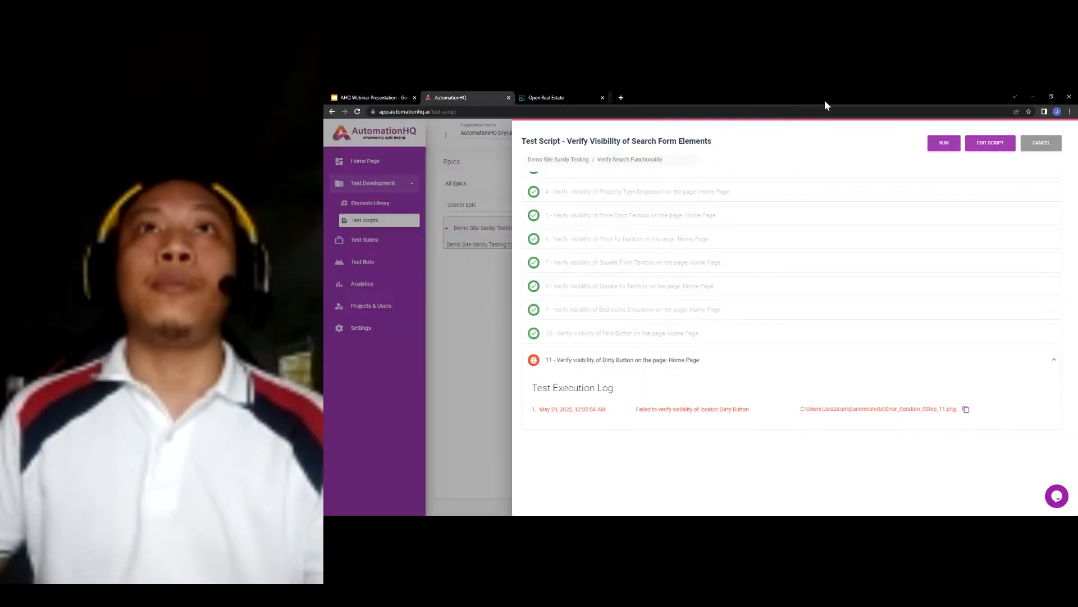
{"action": "scroll", "coordinate": [691, 327], "scroll_direction": "up", "scroll_amount": 1}
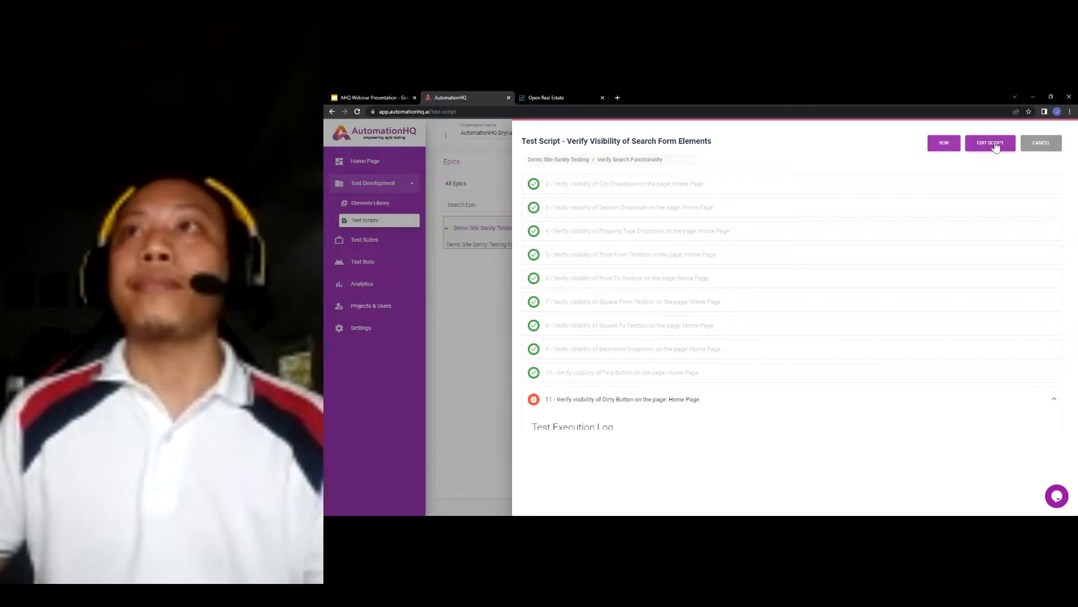
- Set the search-form script's status to Ready and save it
{"action": "left_click", "coordinate": [990, 142]}
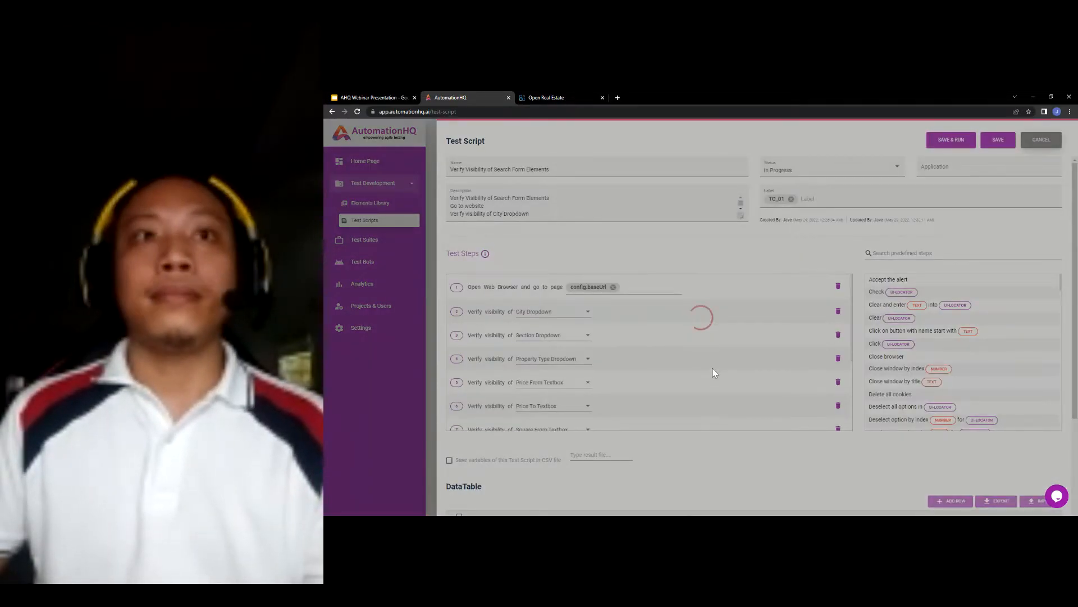
{"action": "scroll", "coordinate": [712, 367], "scroll_direction": "down", "scroll_amount": 3}
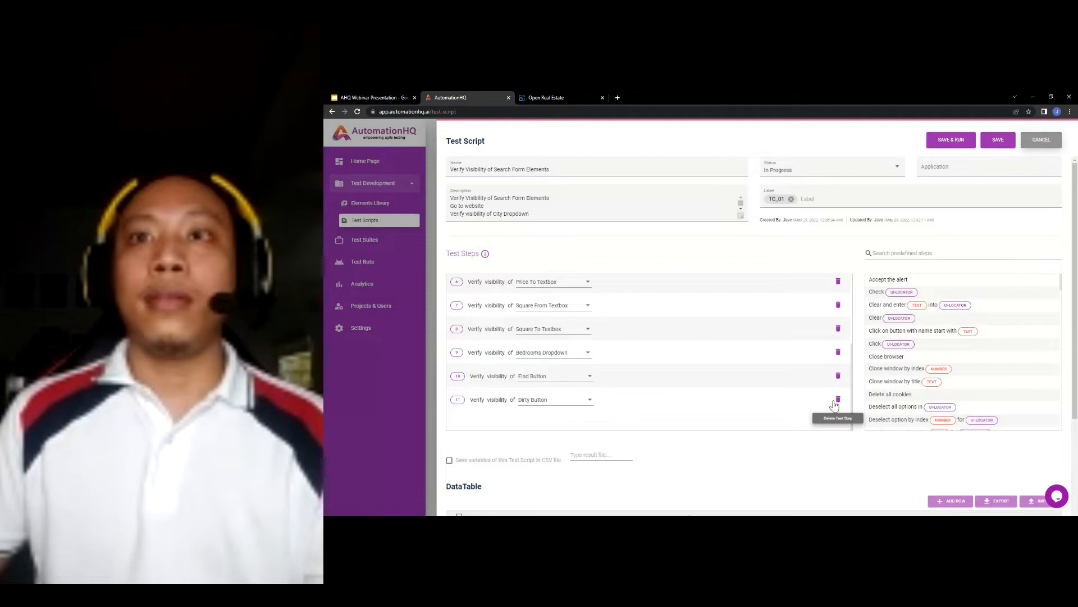
{"action": "scroll", "coordinate": [745, 392], "scroll_direction": "up", "scroll_amount": 3}
{"action": "scroll", "coordinate": [632, 358], "scroll_direction": "down", "scroll_amount": 2}
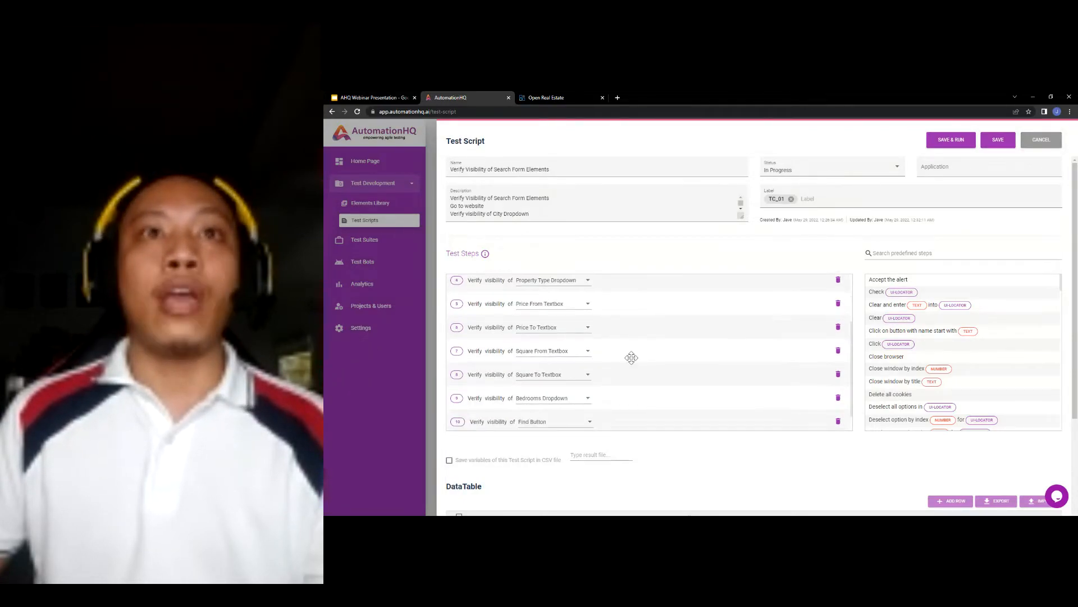
{"action": "scroll", "coordinate": [660, 375], "scroll_direction": "up", "scroll_amount": 3}
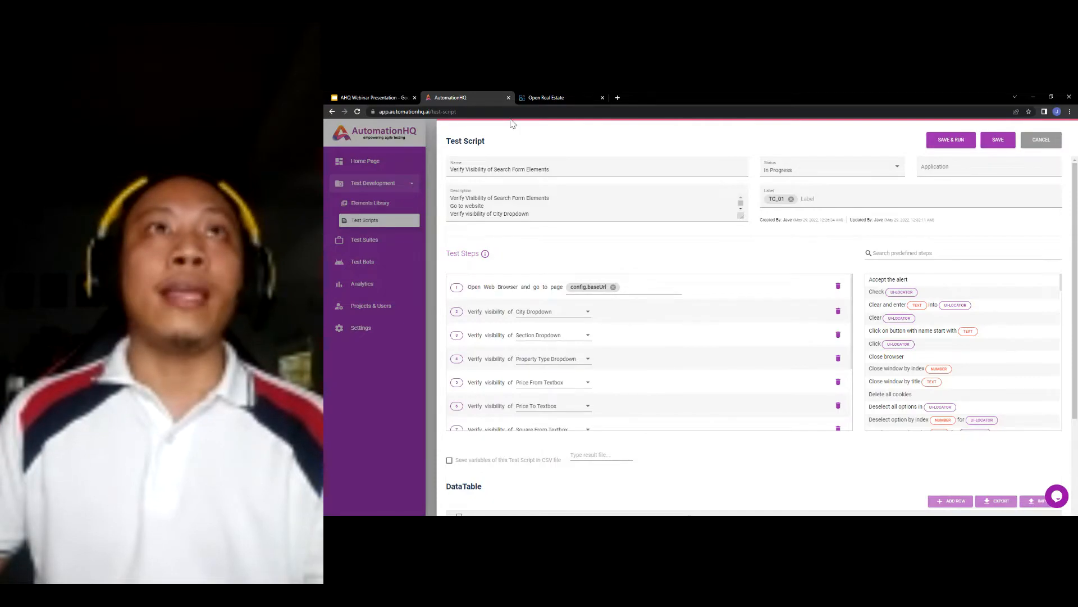
{"action": "scroll", "coordinate": [639, 360], "scroll_direction": "down", "scroll_amount": 3}
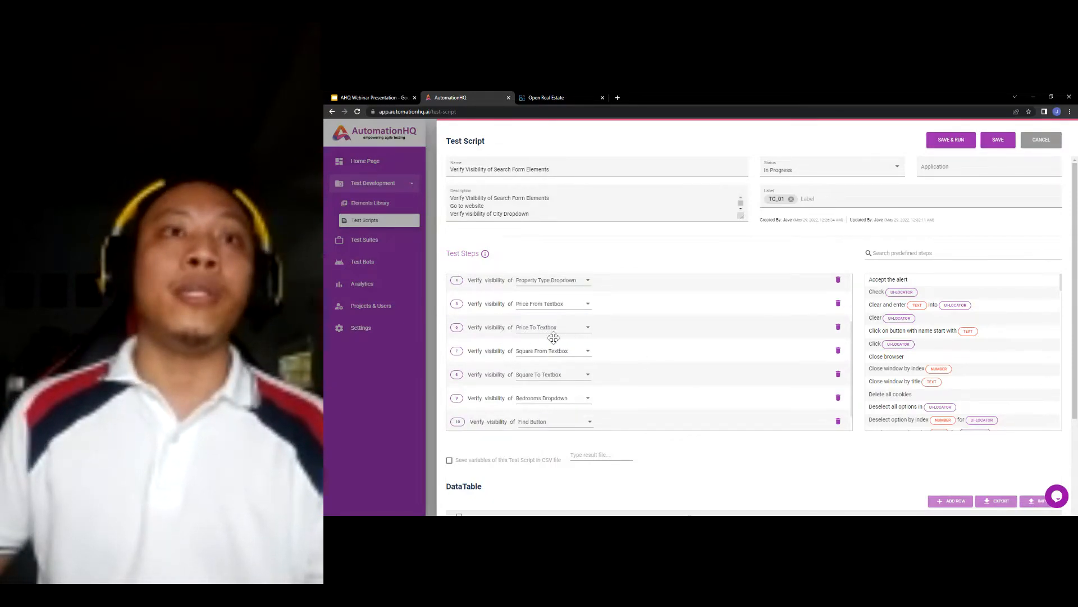
{"action": "scroll", "coordinate": [710, 378], "scroll_direction": "up", "scroll_amount": 3}
{"action": "left_click", "coordinate": [803, 169]}
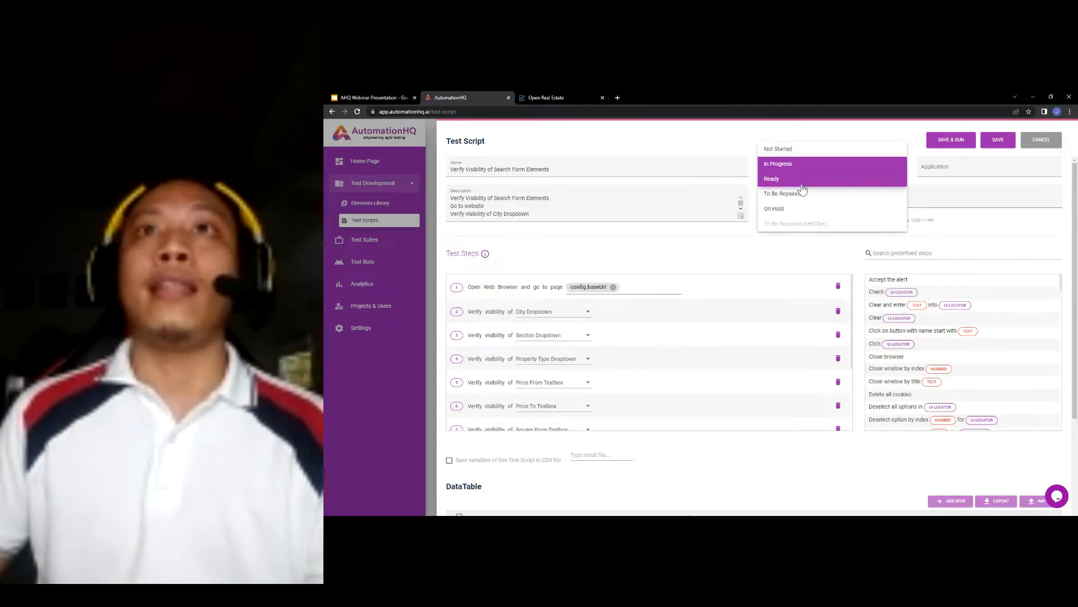
{"action": "left_click", "coordinate": [803, 184]}
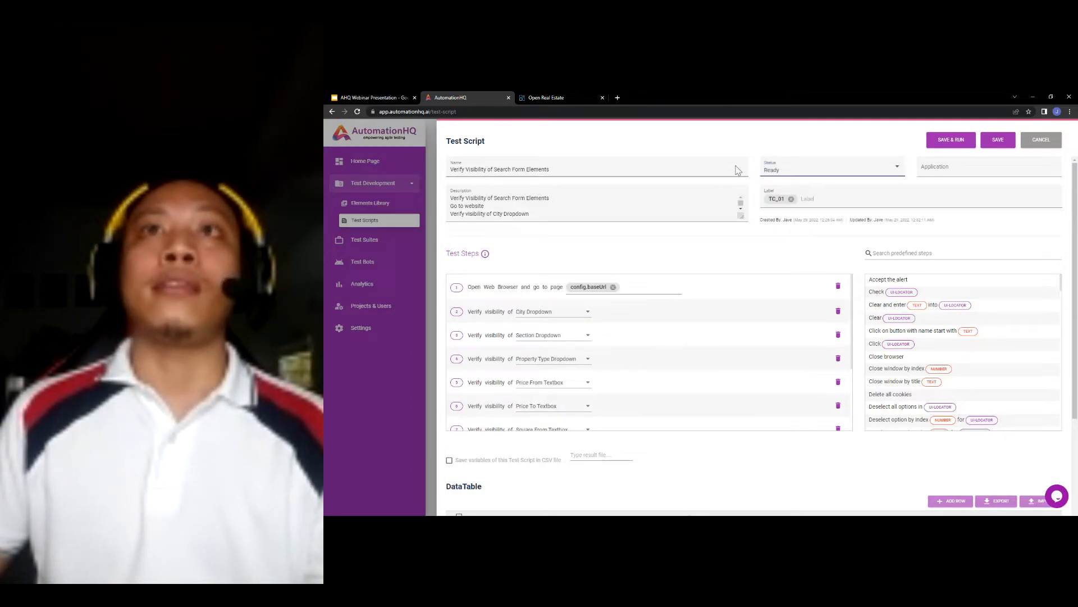
{"action": "left_click", "coordinate": [998, 142]}
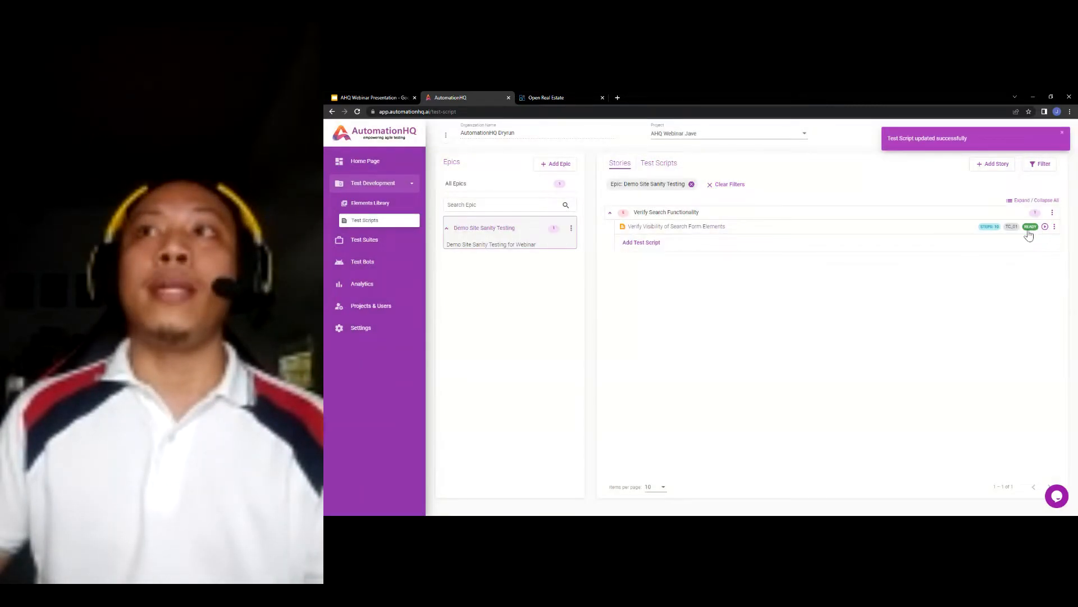
{"action": "left_click", "coordinate": [382, 97]}
- Present the TC_02 Verify Search Property slide full screen, then exit the slideshow
{"action": "scroll", "coordinate": [378, 384], "scroll_direction": "down", "scroll_amount": 1}
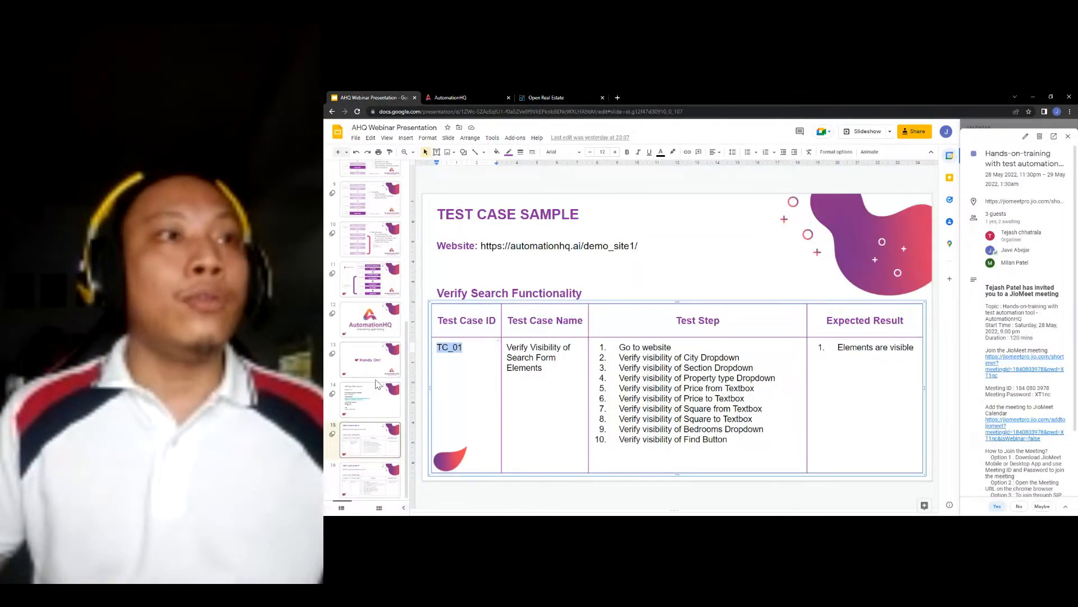
{"action": "left_click", "coordinate": [366, 482]}
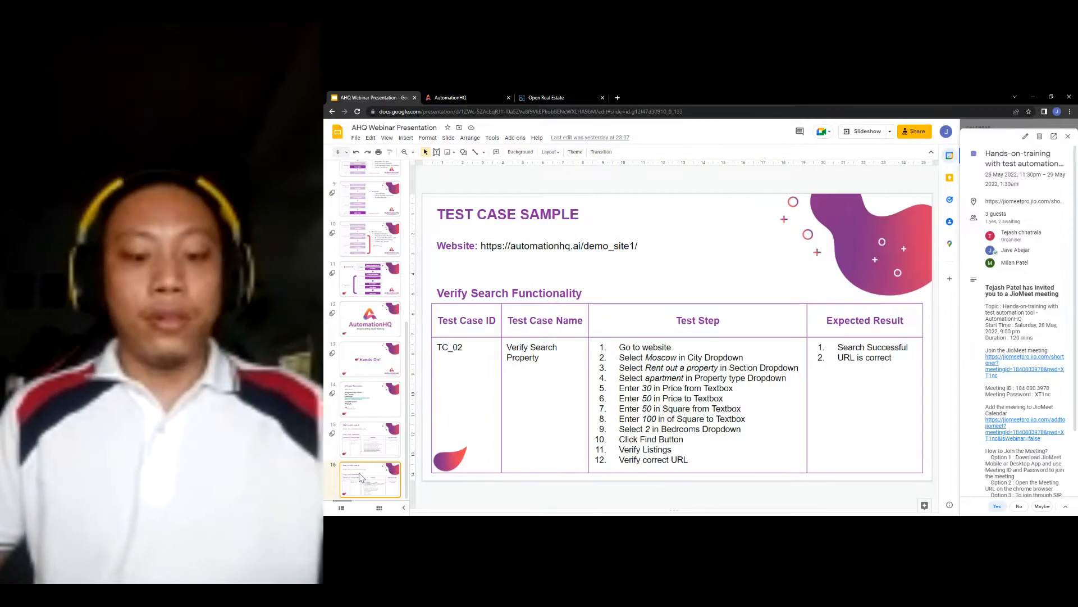
{"action": "left_click", "coordinate": [865, 130]}
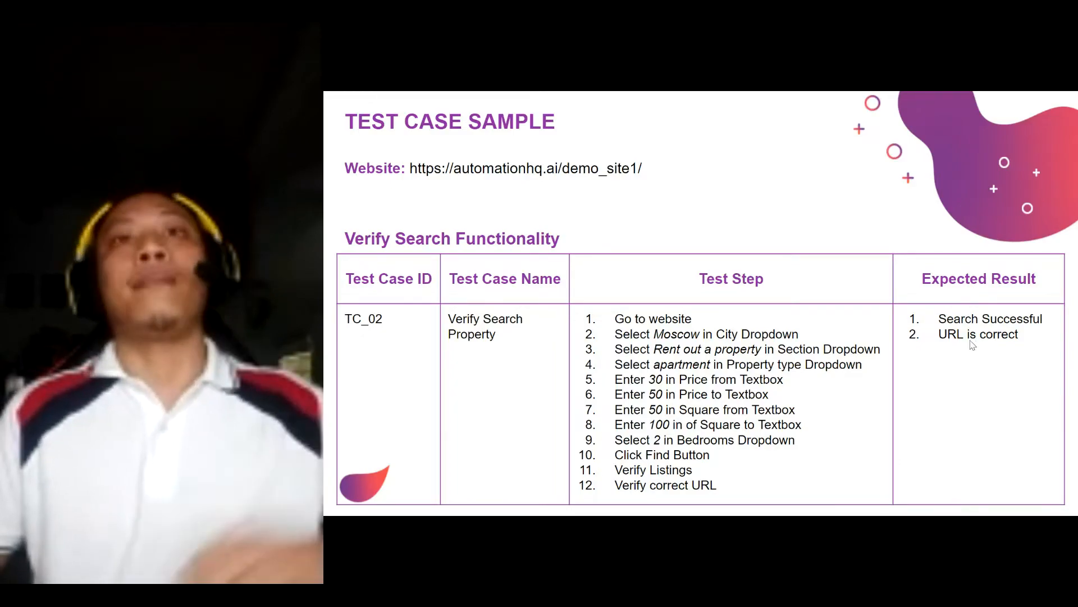
{"action": "key", "text": "Escape"}
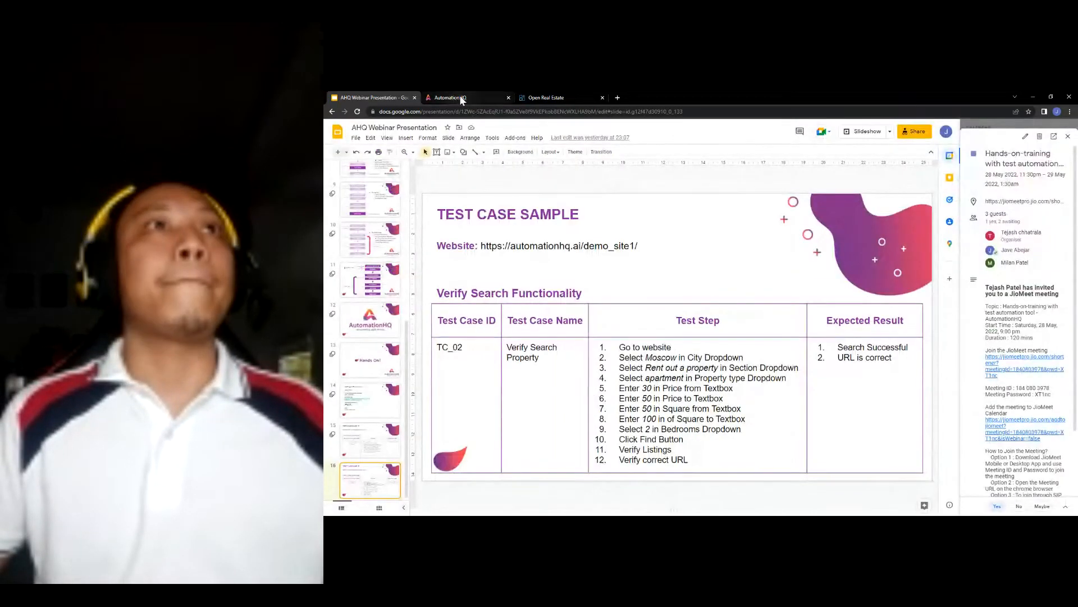
- Start a new test script named 'Verify Search Property', copied from the slide
{"action": "left_click", "coordinate": [459, 96]}
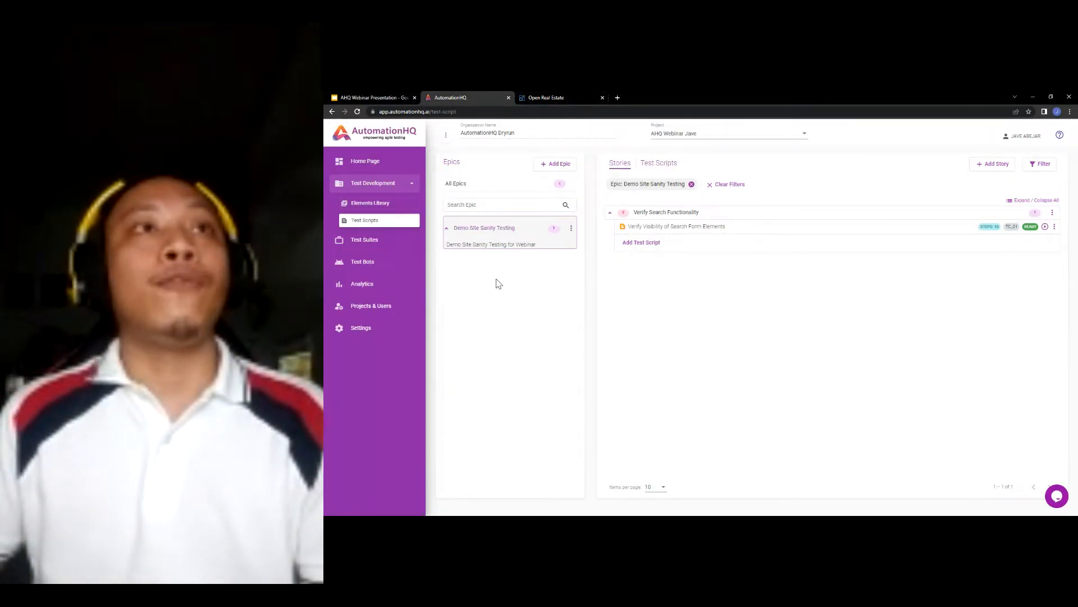
{"action": "left_click", "coordinate": [646, 242]}
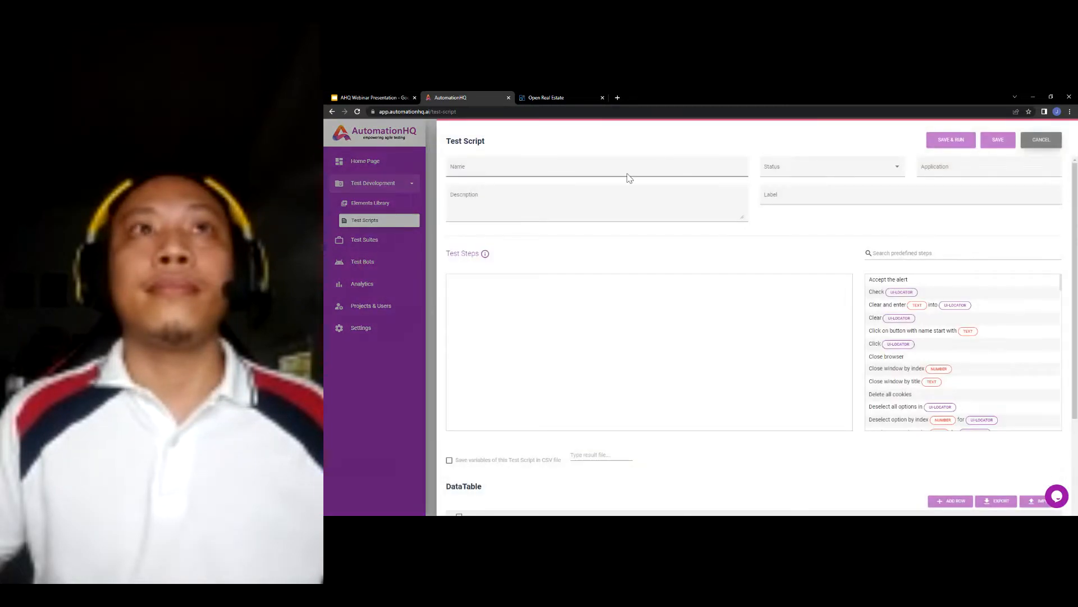
{"action": "left_click", "coordinate": [639, 169]}
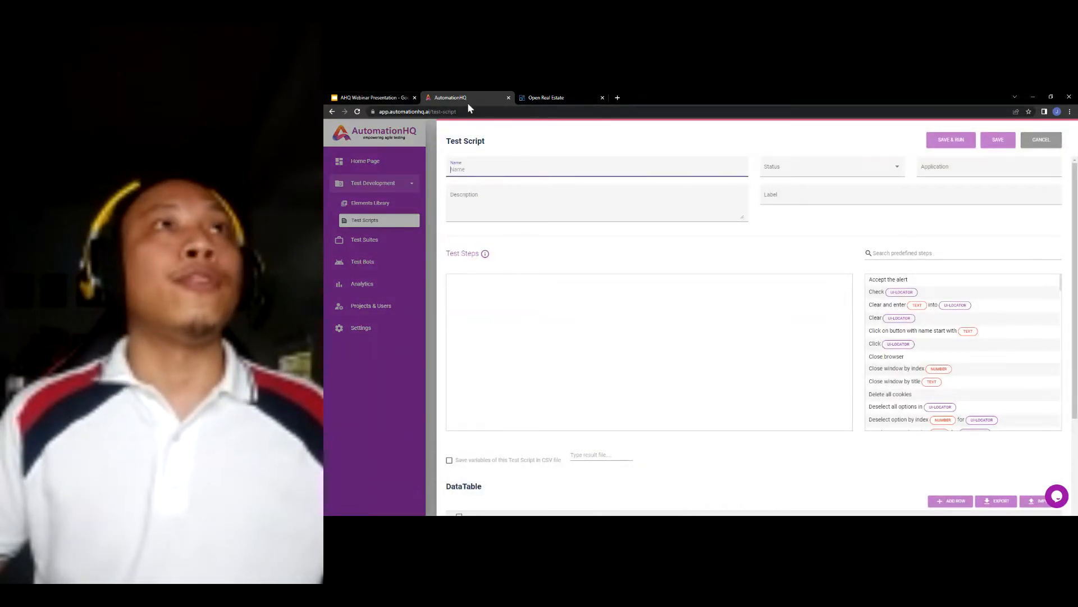
{"action": "left_click", "coordinate": [396, 97]}
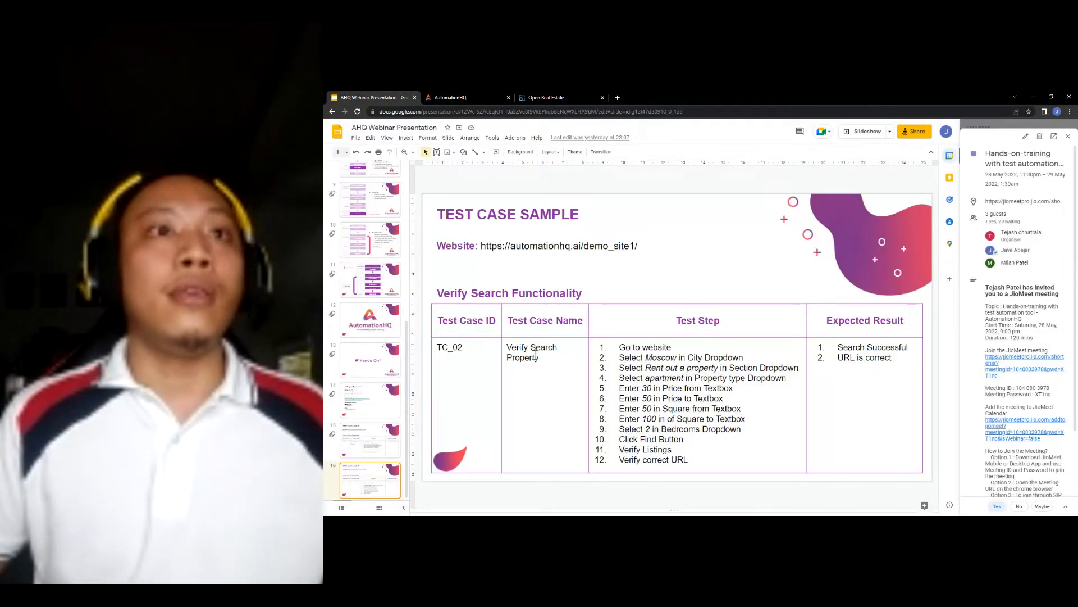
{"action": "left_click_drag", "start_coordinate": [539, 358], "coordinate": [511, 348]}
{"action": "key", "text": "ctrl+c"}
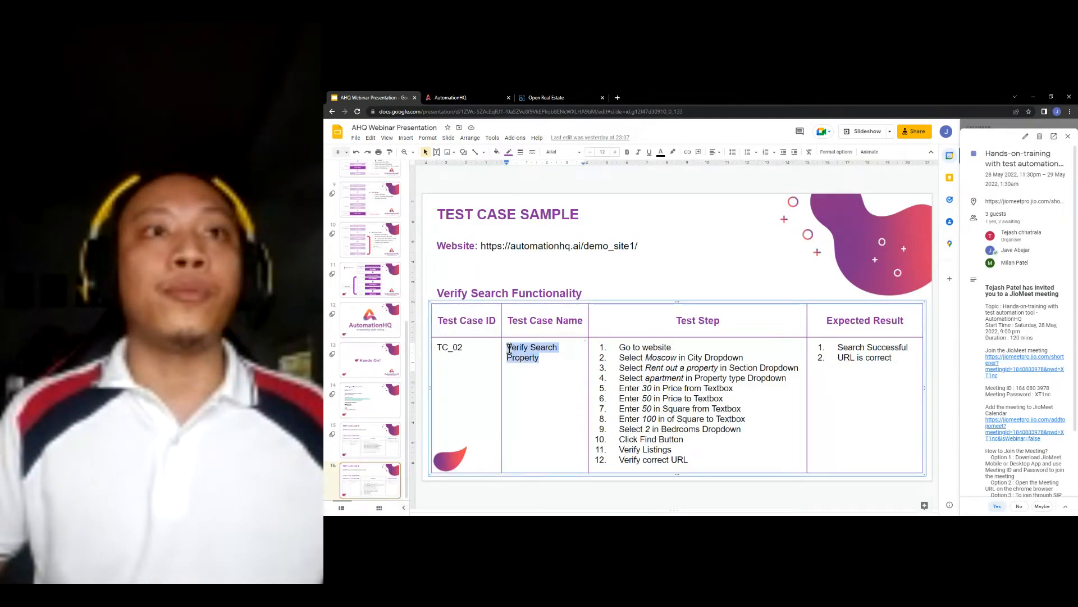
{"action": "left_click", "coordinate": [544, 97]}
{"action": "left_click", "coordinate": [480, 95]}
{"action": "key", "text": "ctrl+v"}
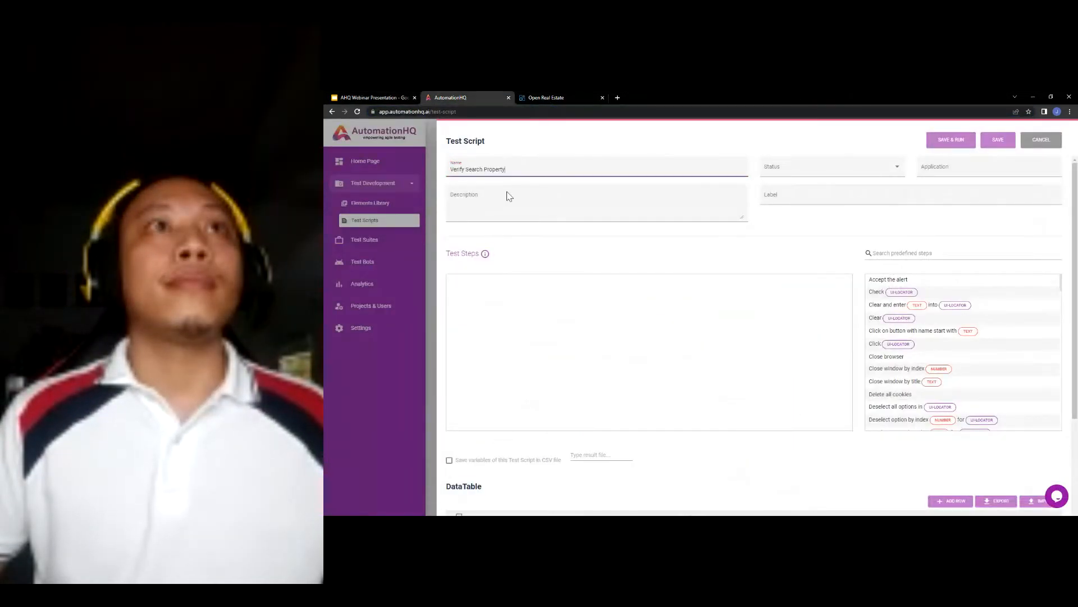
- Paste the test case name and its twelve slide test steps into the Description
{"action": "left_click", "coordinate": [508, 196]}
{"action": "key", "text": "ctrl+v"}
{"action": "left_click", "coordinate": [392, 100]}
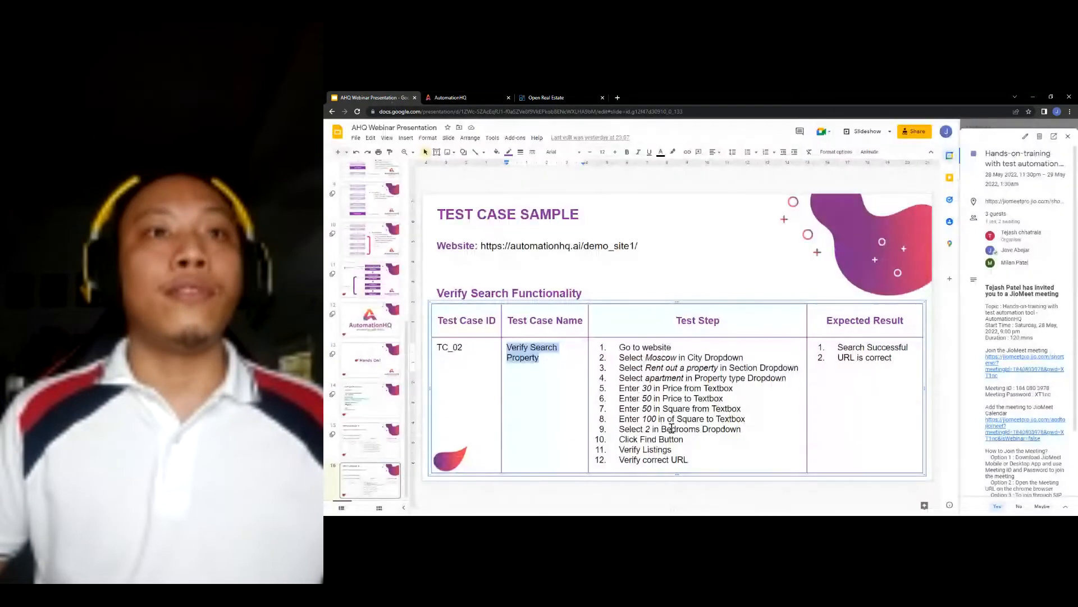
{"action": "left_click_drag", "start_coordinate": [688, 460], "coordinate": [620, 349]}
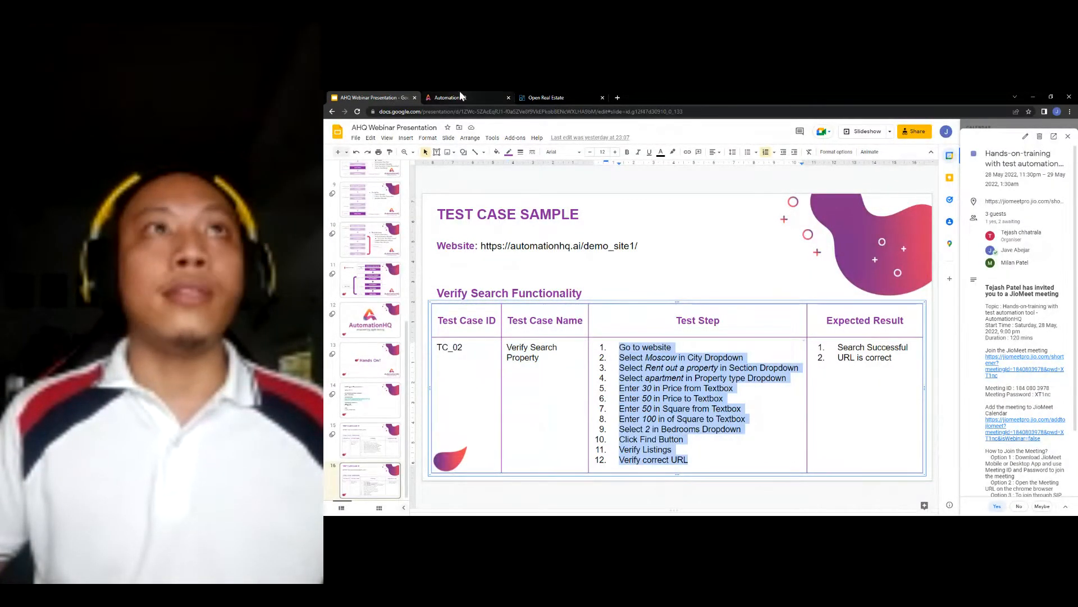
{"action": "left_click", "coordinate": [458, 96]}
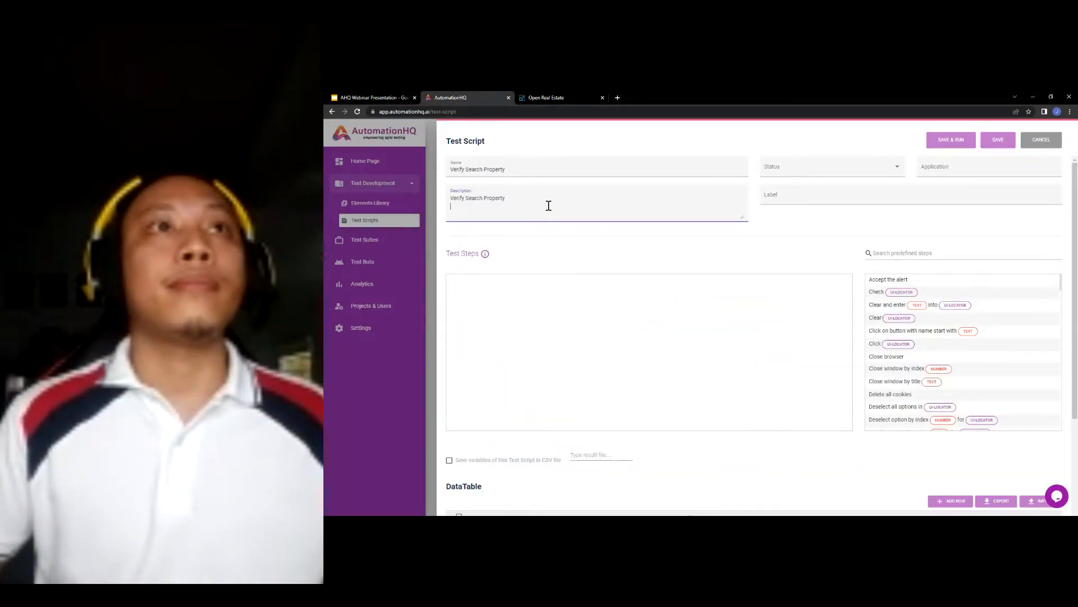
{"action": "key", "text": "Return"}
{"action": "type", "text": "Go to website Select Moscow in City Dropdown Select Rent out a property in Section Dropdown"}
- Set the script status to In Progress and its application to Demo Site
{"action": "left_click", "coordinate": [790, 168]}
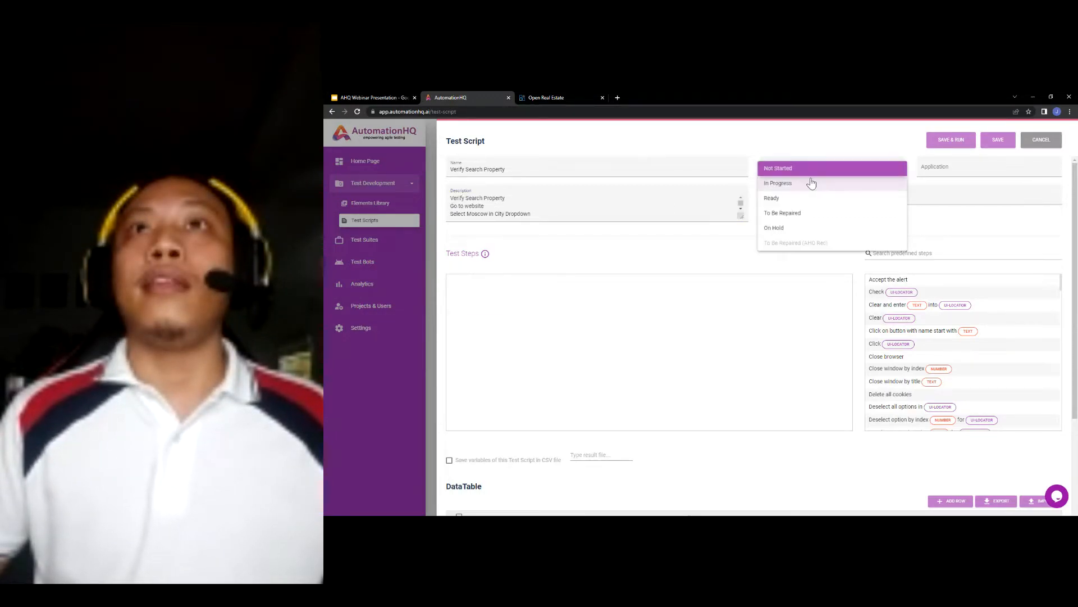
{"action": "left_click", "coordinate": [810, 181]}
{"action": "left_click", "coordinate": [948, 169]}
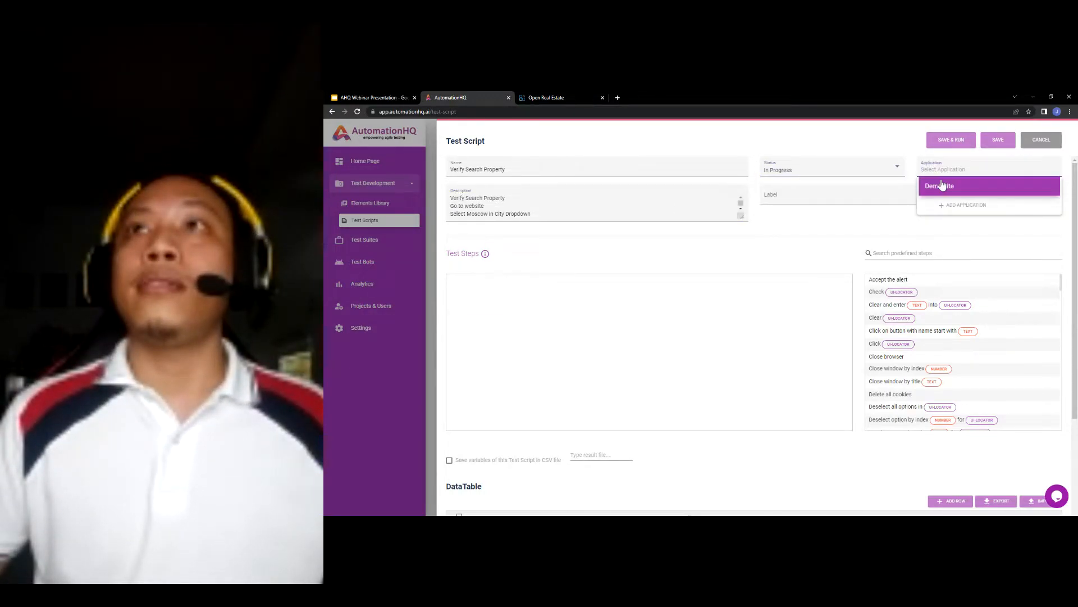
{"action": "left_click", "coordinate": [943, 186]}
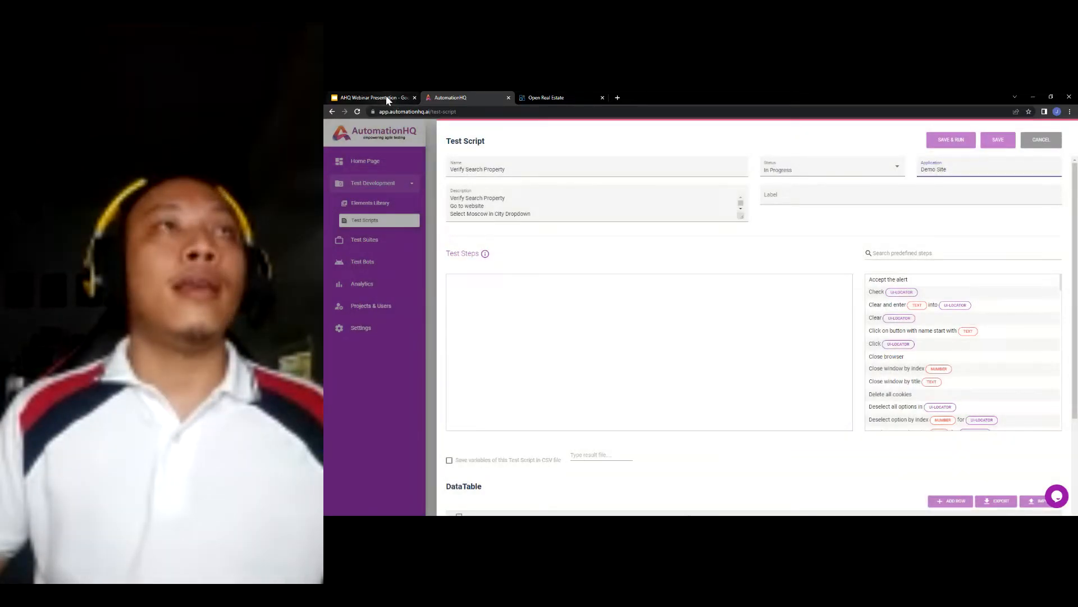
- Copy TC_02 from the slide and add it as the script's label
{"action": "left_click", "coordinate": [385, 96]}
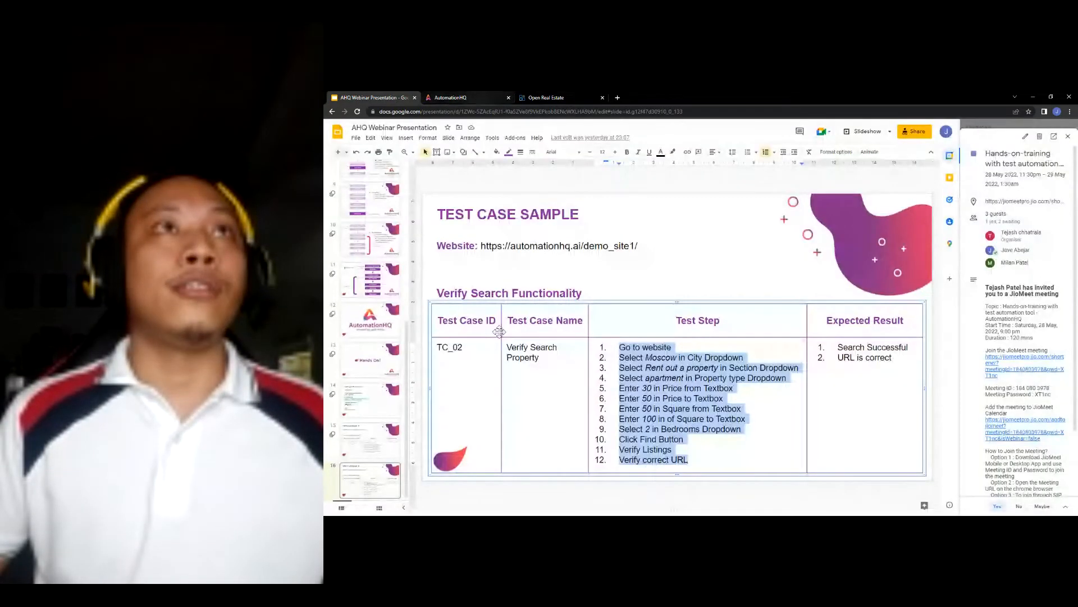
{"action": "double_click", "coordinate": [456, 348]}
{"action": "key", "text": "ctrl+c"}
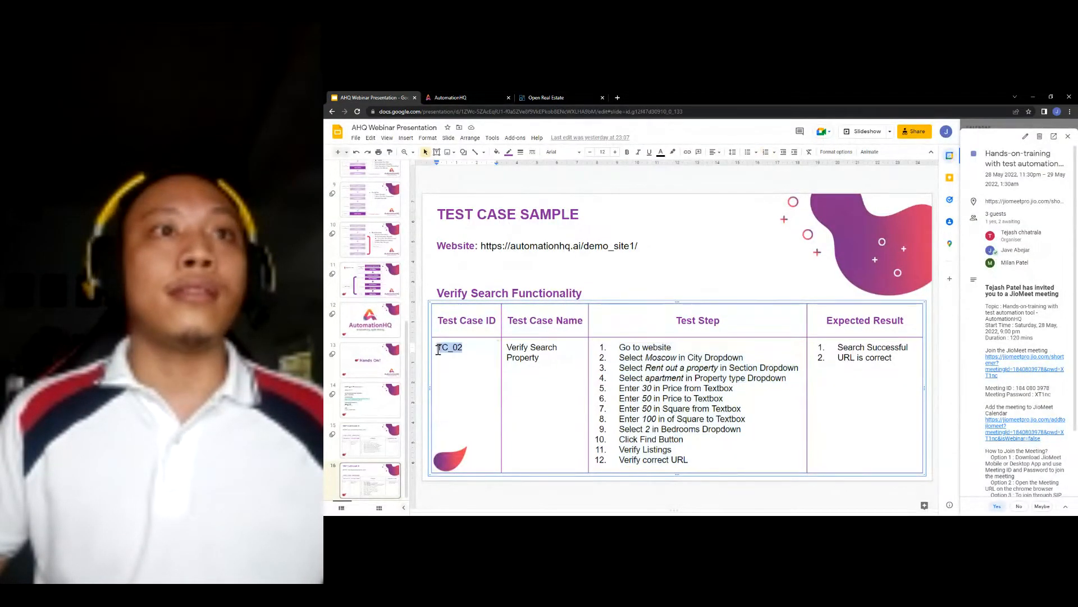
{"action": "left_click", "coordinate": [449, 98]}
{"action": "left_click", "coordinate": [852, 195]}
{"action": "key", "text": "ctrl+v"}
{"action": "key", "text": "Return"}
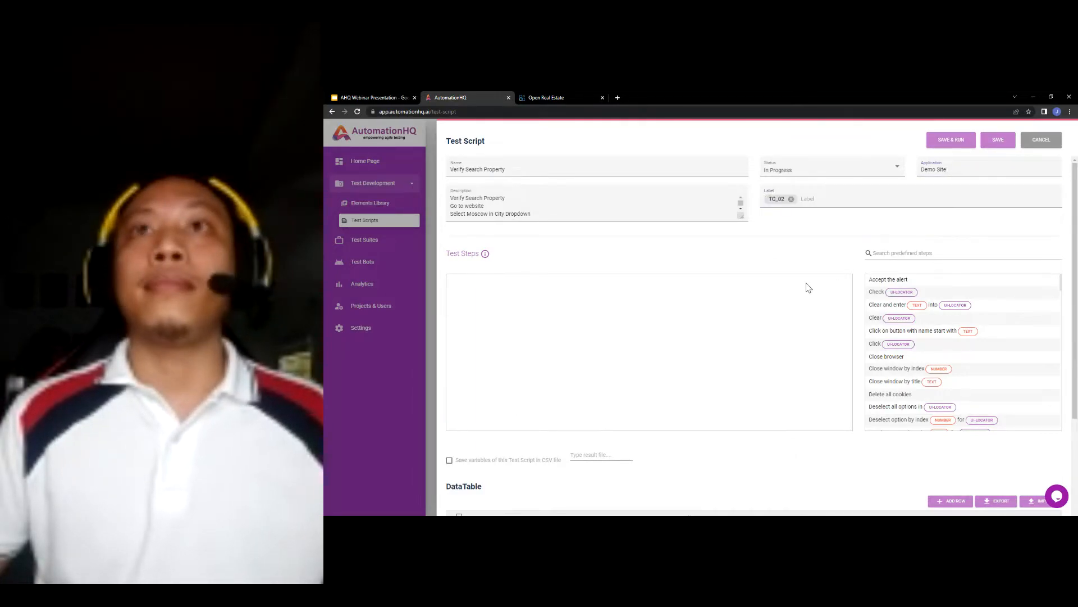
{"action": "left_click", "coordinate": [903, 253]}
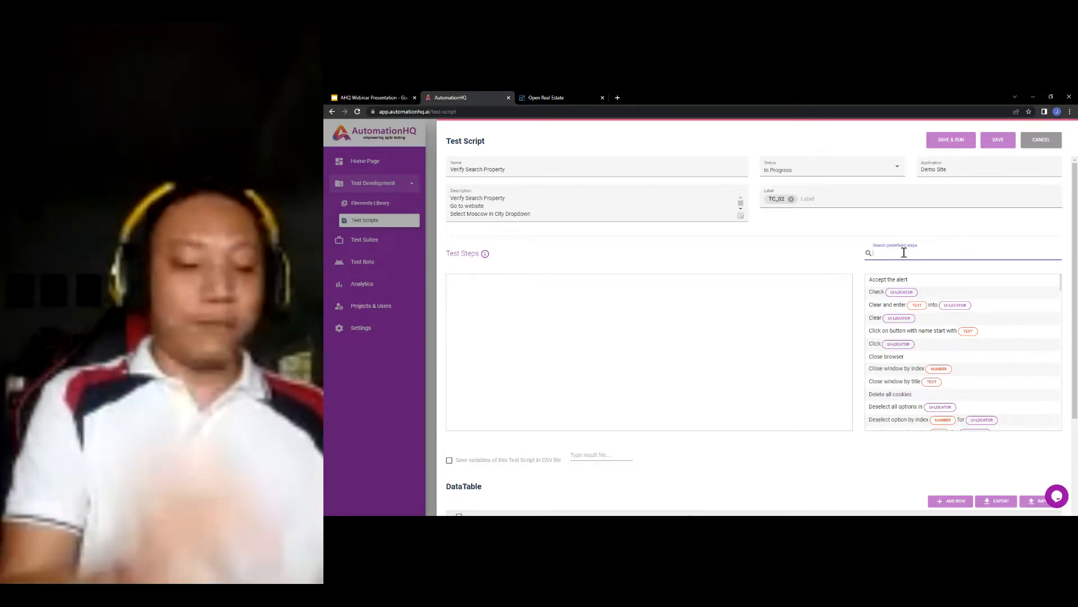
- Add an 'Open Web Browser and go to page' step 1 using config.baseUrl
{"action": "type", "text": "ope"}
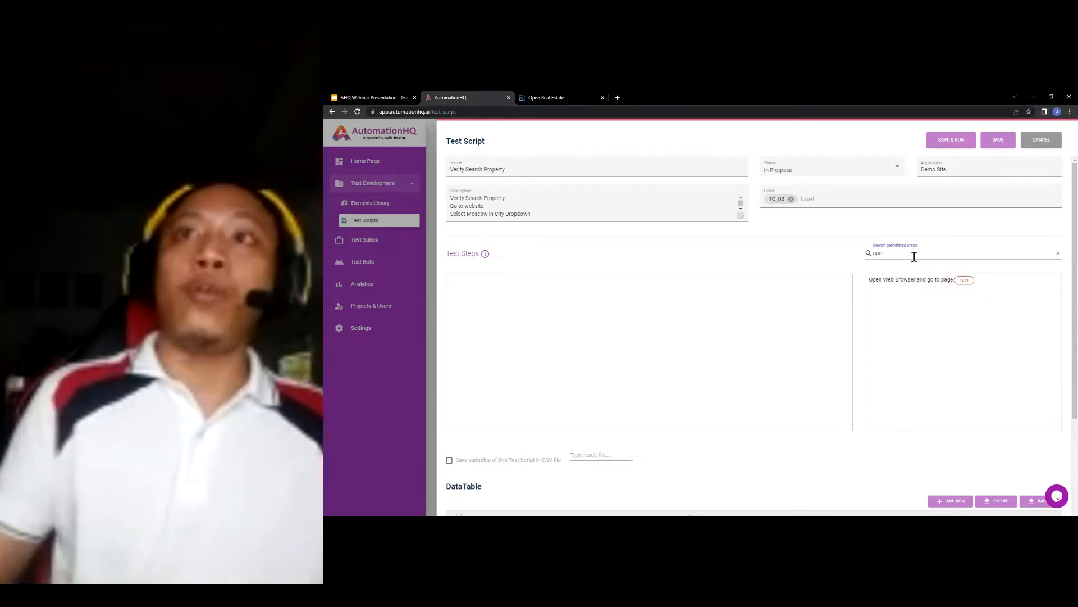
{"action": "left_click_drag", "start_coordinate": [920, 275], "coordinate": [573, 282]}
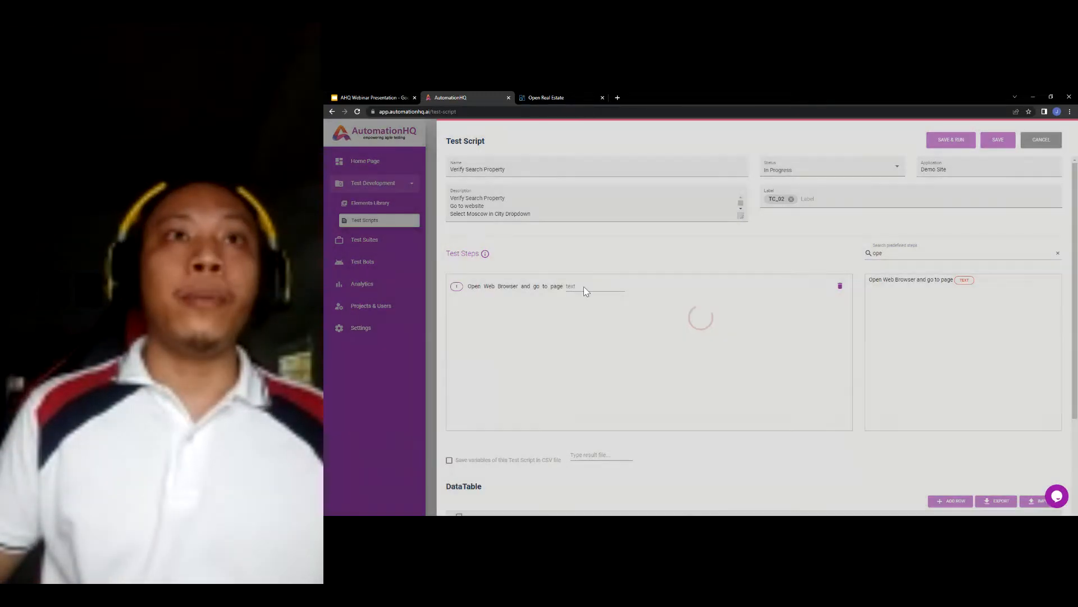
{"action": "left_click", "coordinate": [586, 288]}
{"action": "type", "text": "con"}
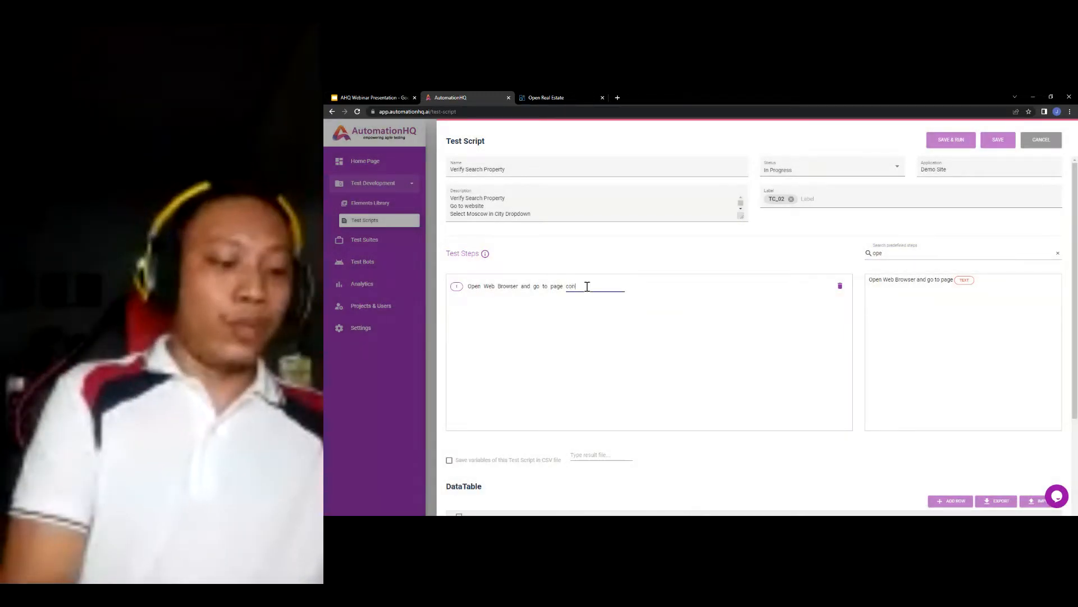
{"action": "type", "text": "fig."}
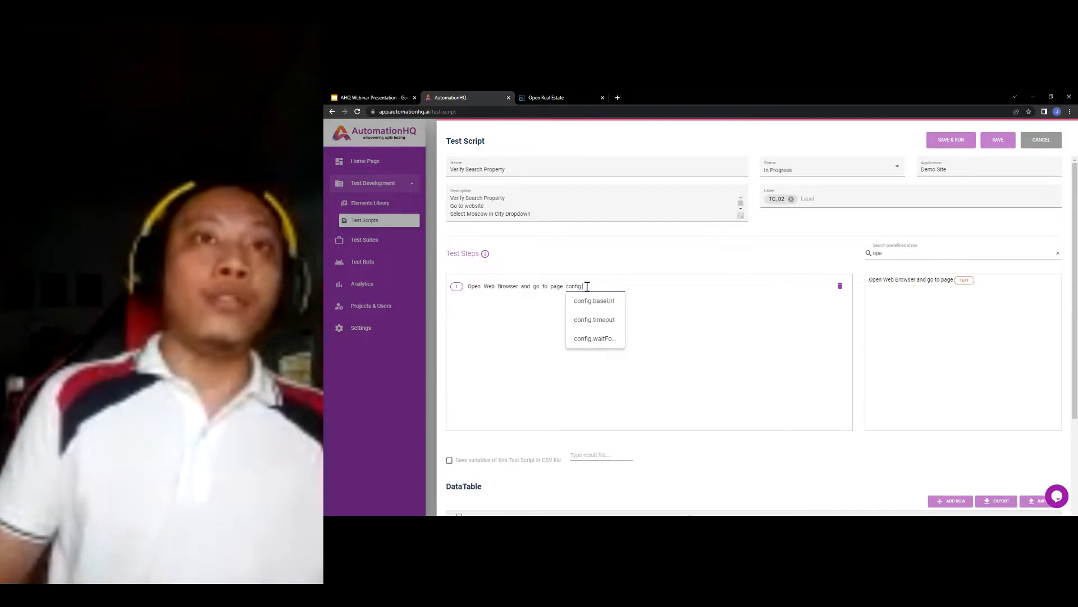
{"action": "left_click", "coordinate": [591, 301]}
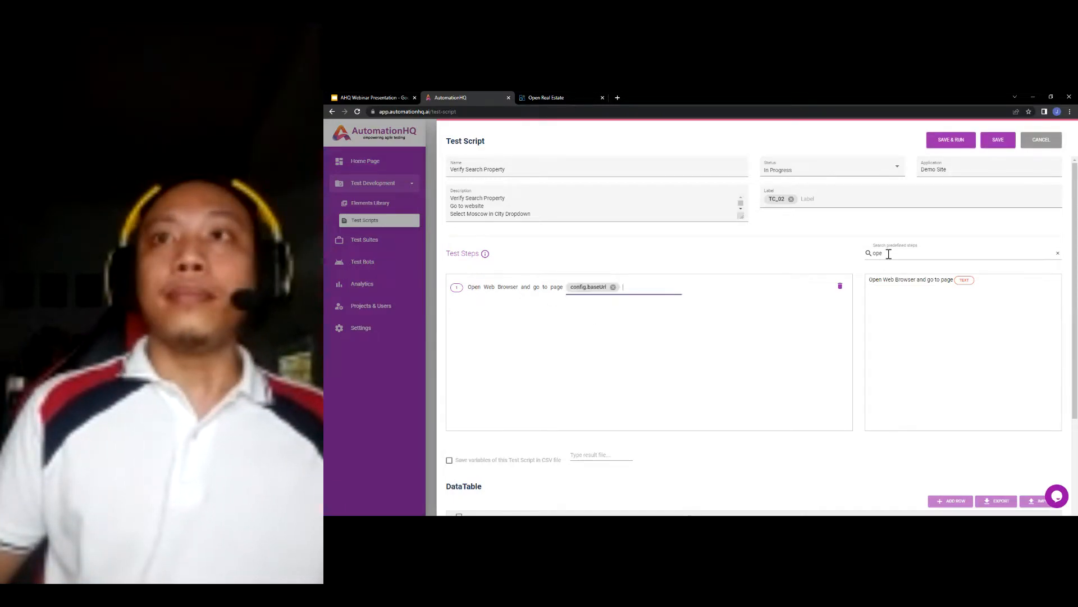
- Add a 'Select visible text' drop-down step as step 2 and begin editing its text
{"action": "left_click_drag", "start_coordinate": [889, 254], "coordinate": [812, 262]}
{"action": "left_click", "coordinate": [385, 98]}
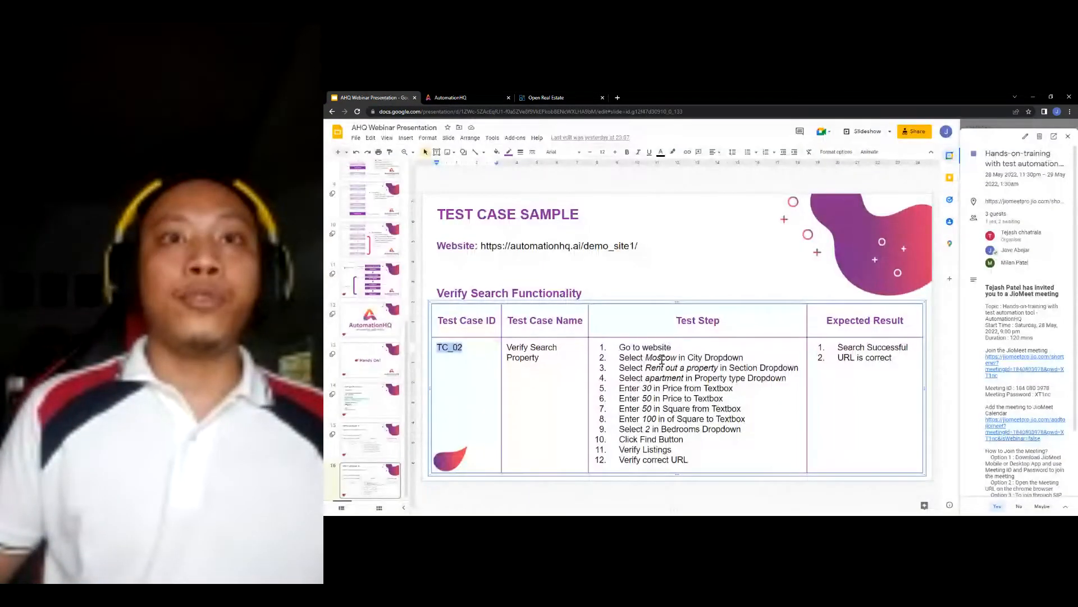
{"action": "left_click", "coordinate": [464, 97]}
{"action": "left_click", "coordinate": [895, 253]}
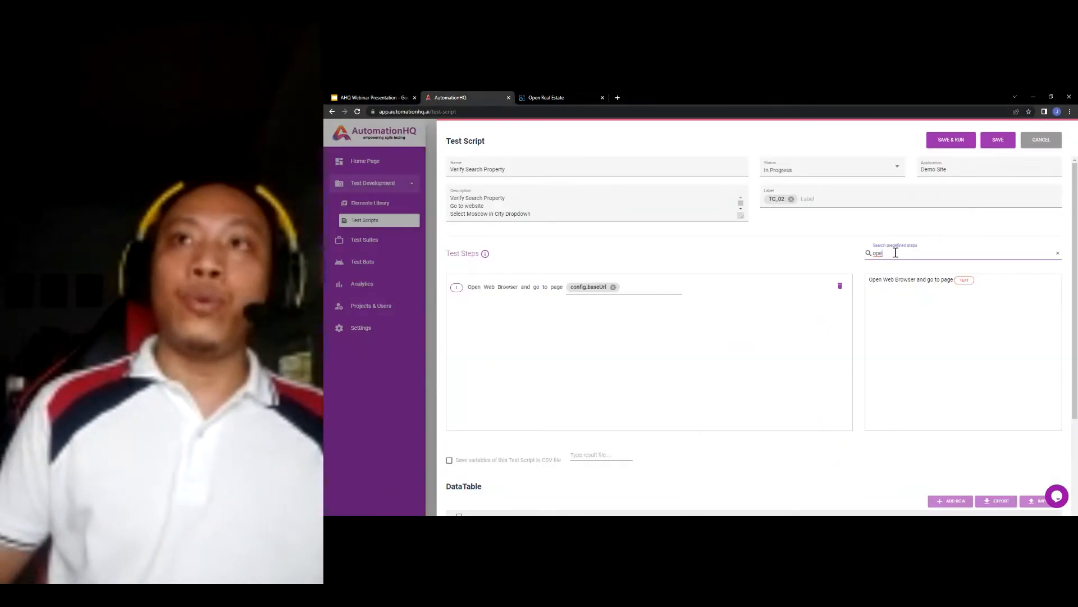
{"action": "type", "text": "selec"}
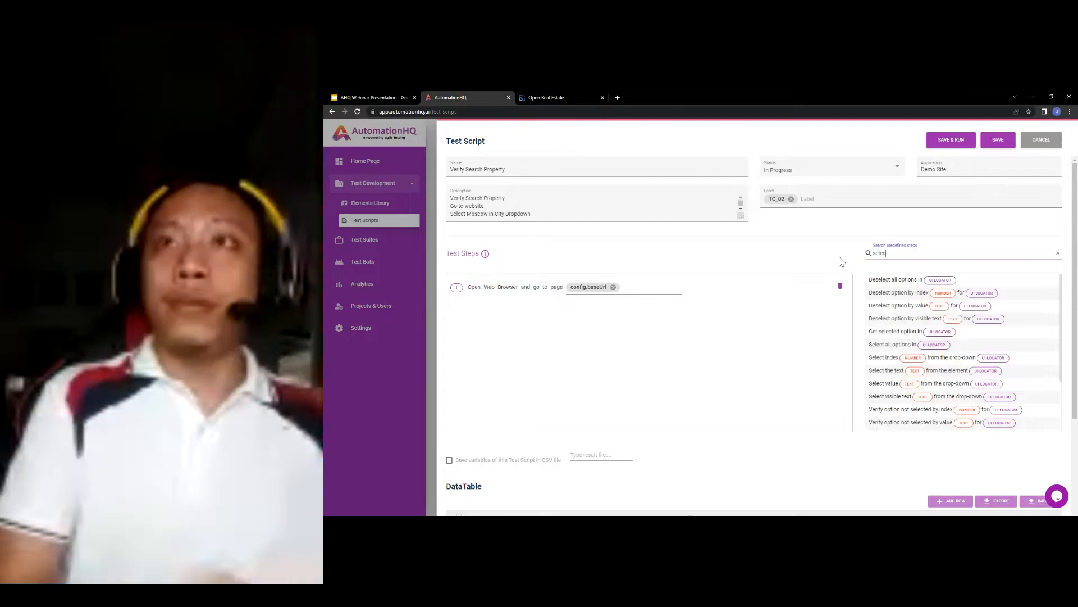
{"action": "type", "text": "t"}
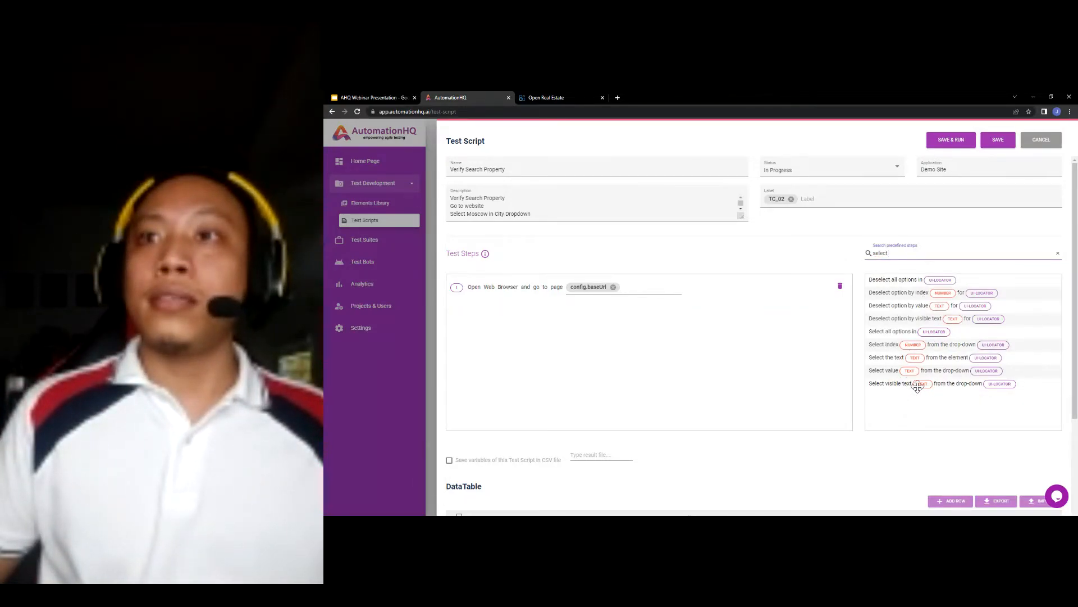
{"action": "left_click_drag", "start_coordinate": [979, 385], "coordinate": [662, 332]}
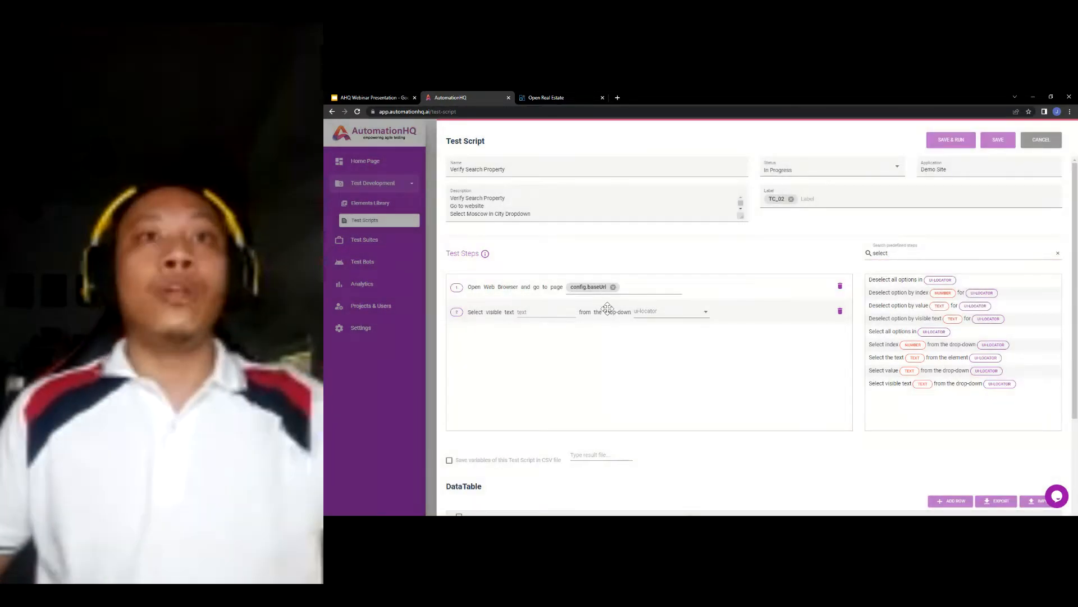
{"action": "left_click", "coordinate": [550, 313]}
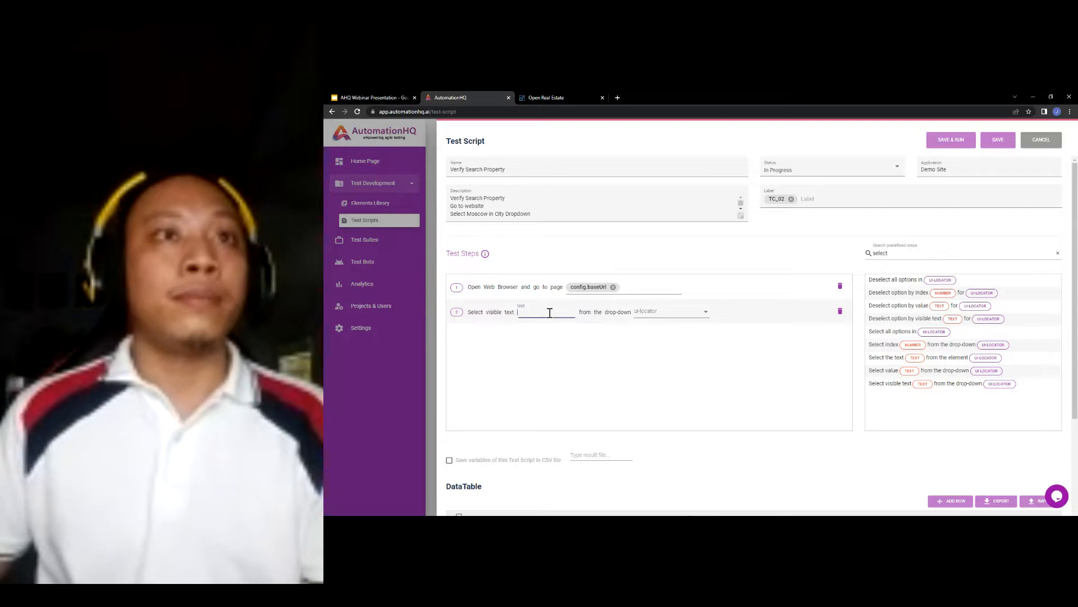
{"action": "left_click", "coordinate": [561, 99]}
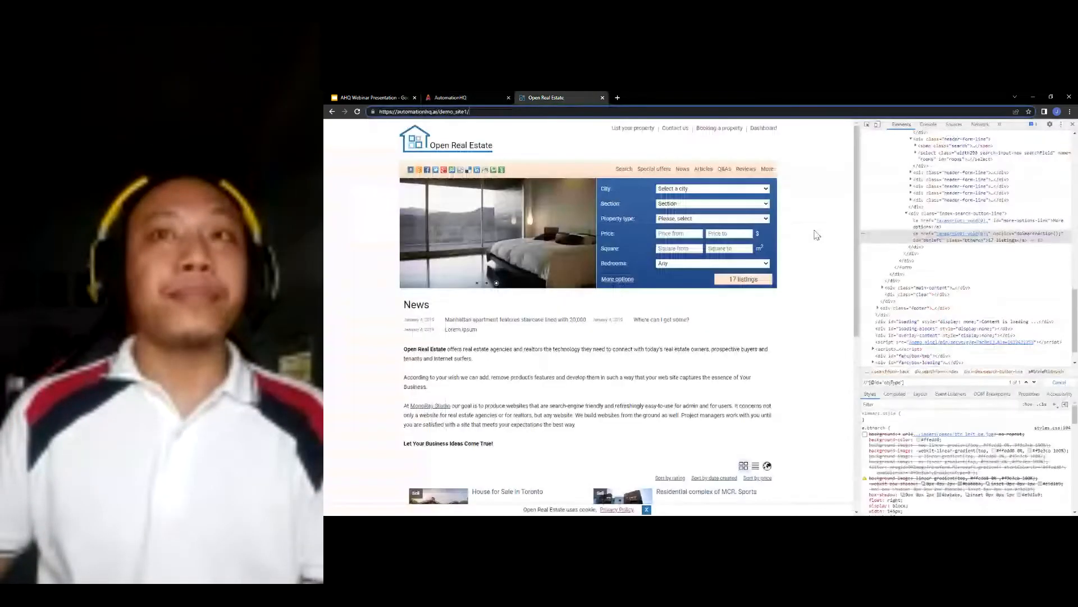
- Check the City list options (Moscow, New York, Toronto) on the Open Real Estate site
{"action": "left_click", "coordinate": [690, 189]}
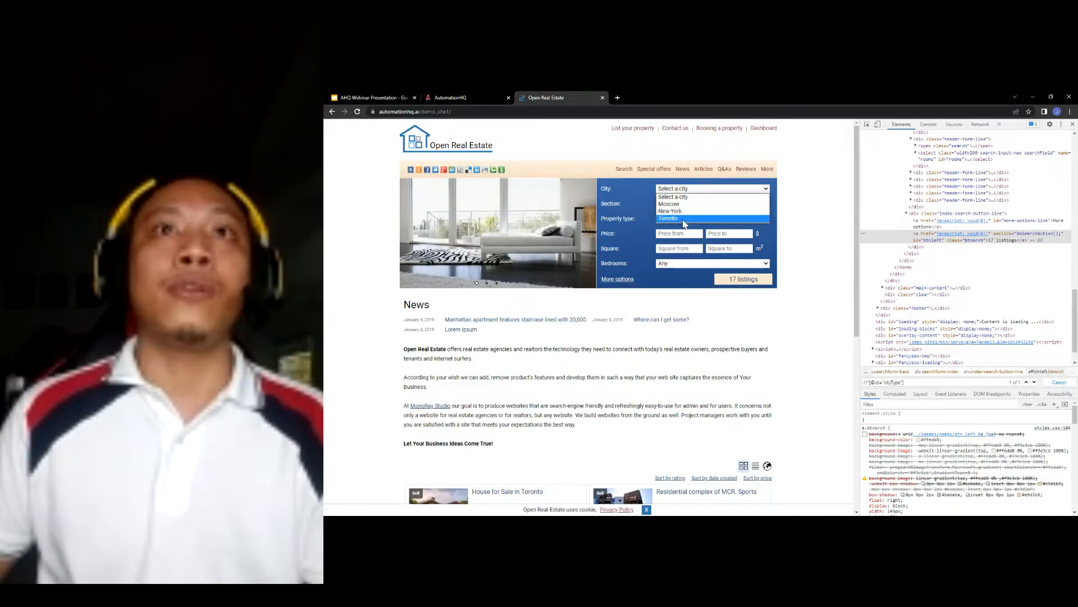
{"action": "left_click", "coordinate": [683, 219]}
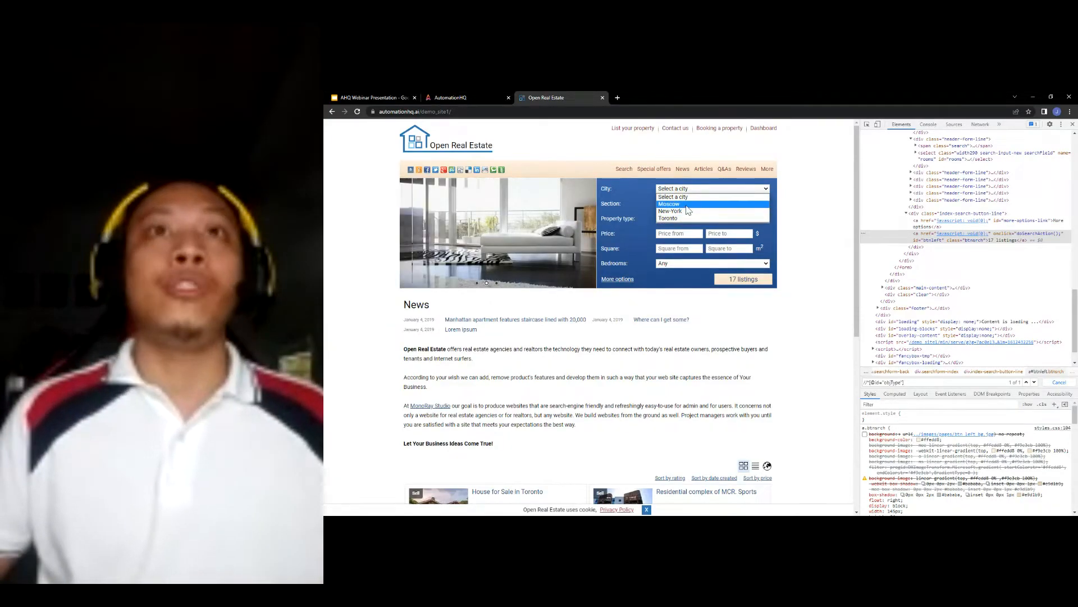
{"action": "left_click", "coordinate": [466, 97]}
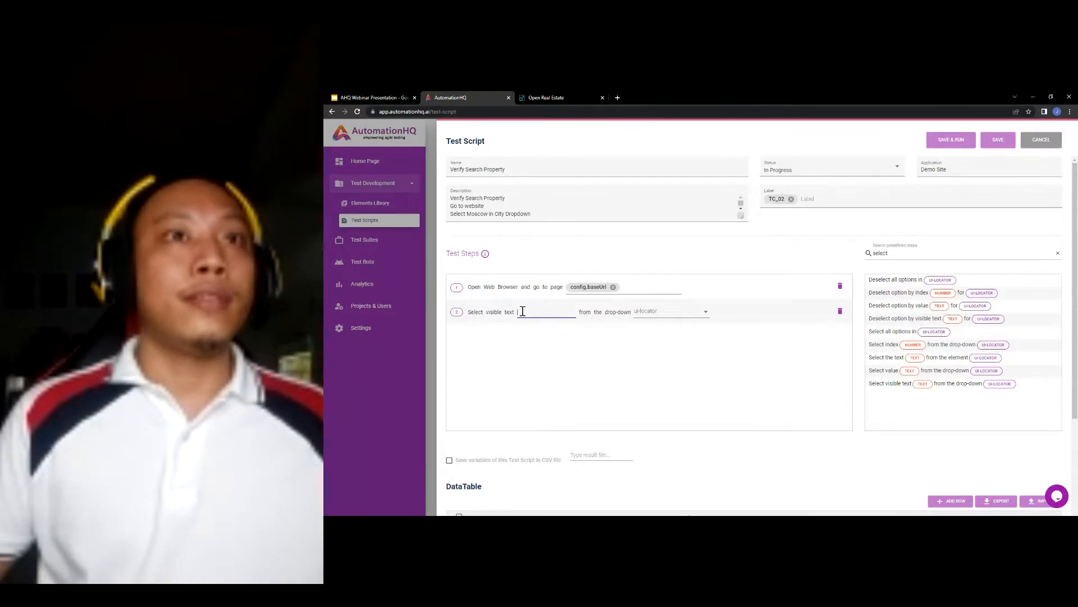
- Make step 2 select Moscow from the City Dropdown
{"action": "type", "text": "Mos"}
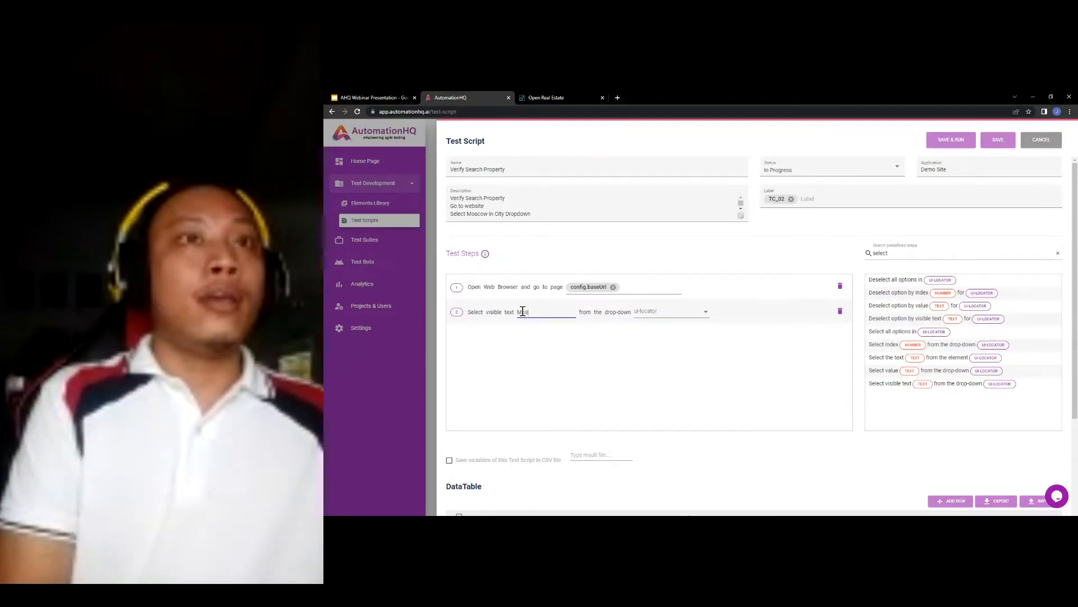
{"action": "type", "text": "c"}
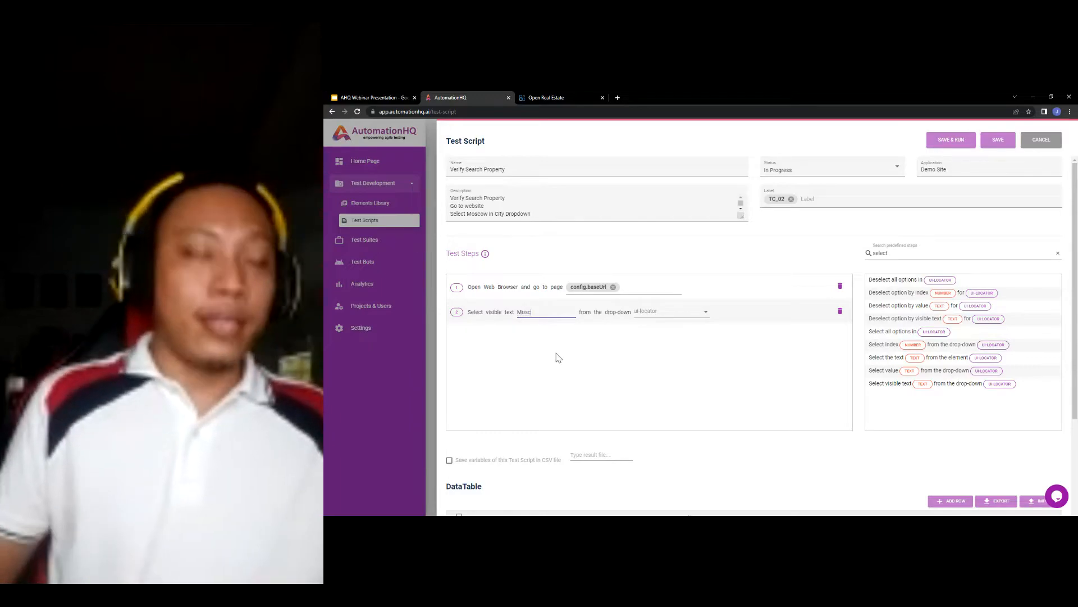
{"action": "type", "text": "ow"}
{"action": "key", "text": "Return"}
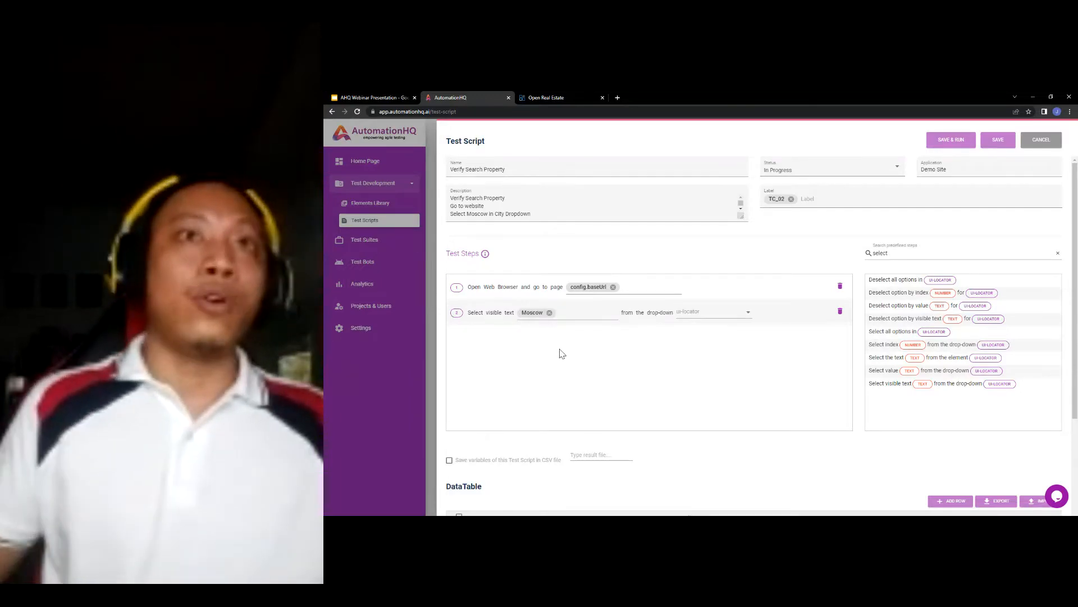
{"action": "left_click", "coordinate": [709, 317]}
{"action": "left_click", "coordinate": [707, 316]}
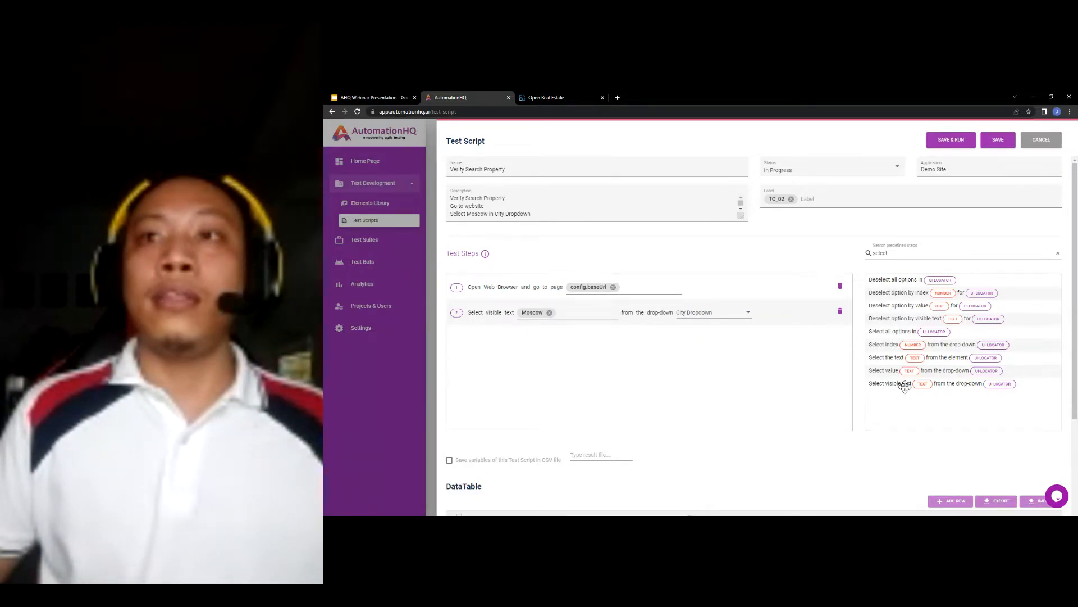
{"action": "scroll", "coordinate": [674, 470], "scroll_direction": "down", "scroll_amount": 1}
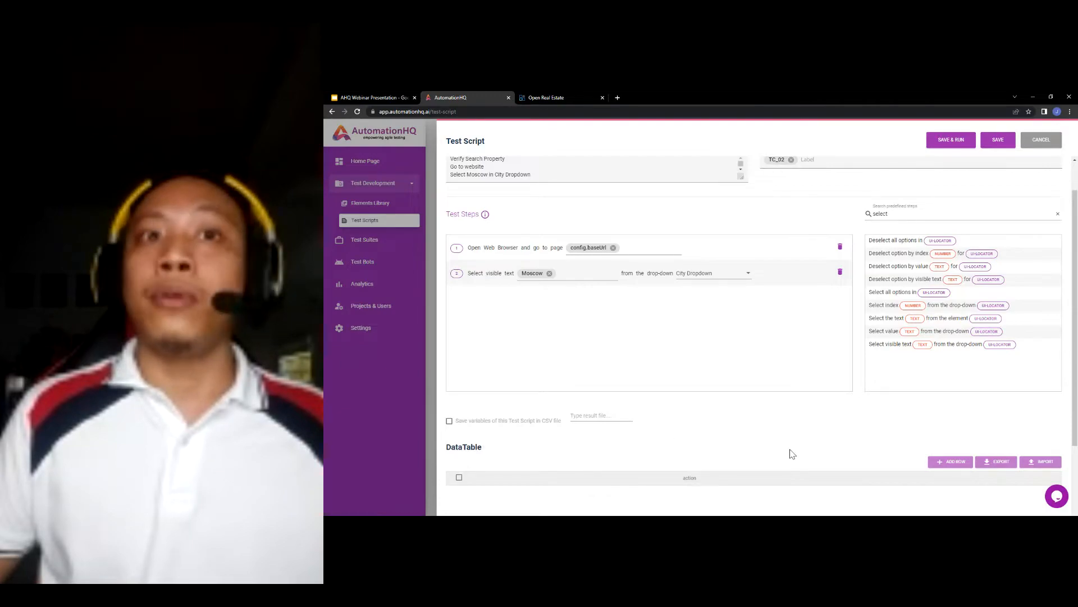
{"action": "scroll", "coordinate": [792, 454], "scroll_direction": "up", "scroll_amount": 1}
- Add step 3 selecting visible text data.city from the City Dropdown
{"action": "left_click_drag", "start_coordinate": [909, 387], "coordinate": [539, 340]}
{"action": "left_click", "coordinate": [537, 340]}
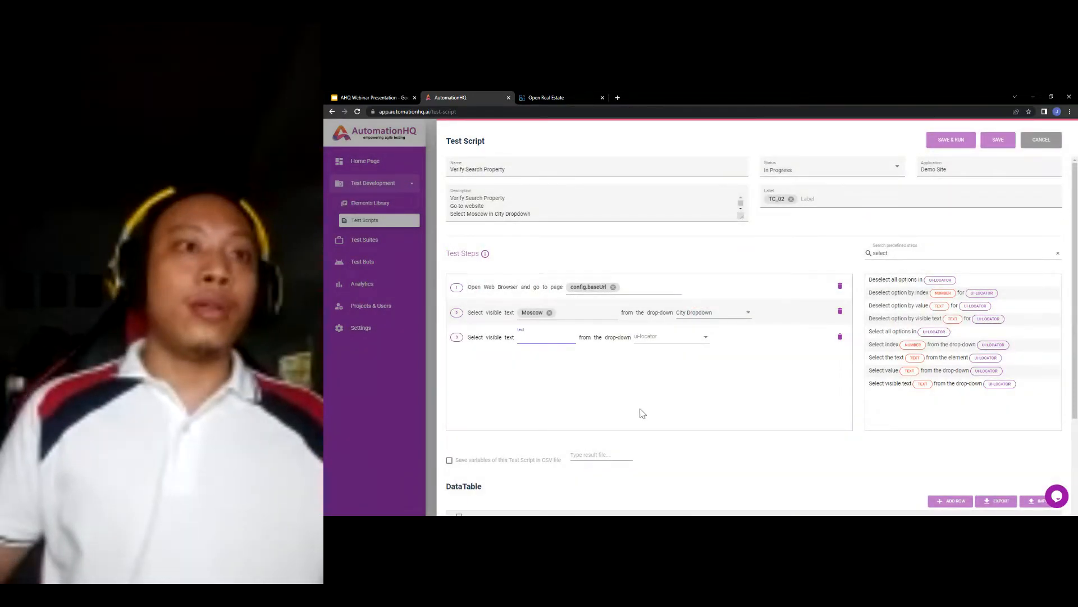
{"action": "scroll", "coordinate": [641, 410], "scroll_direction": "down", "scroll_amount": 1}
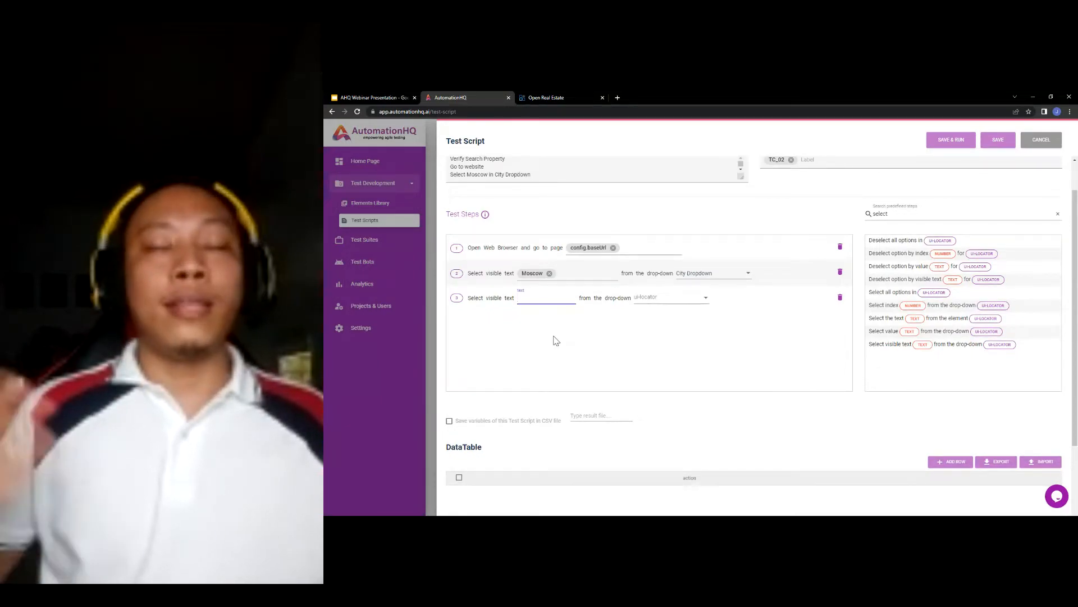
{"action": "type", "text": "data."}
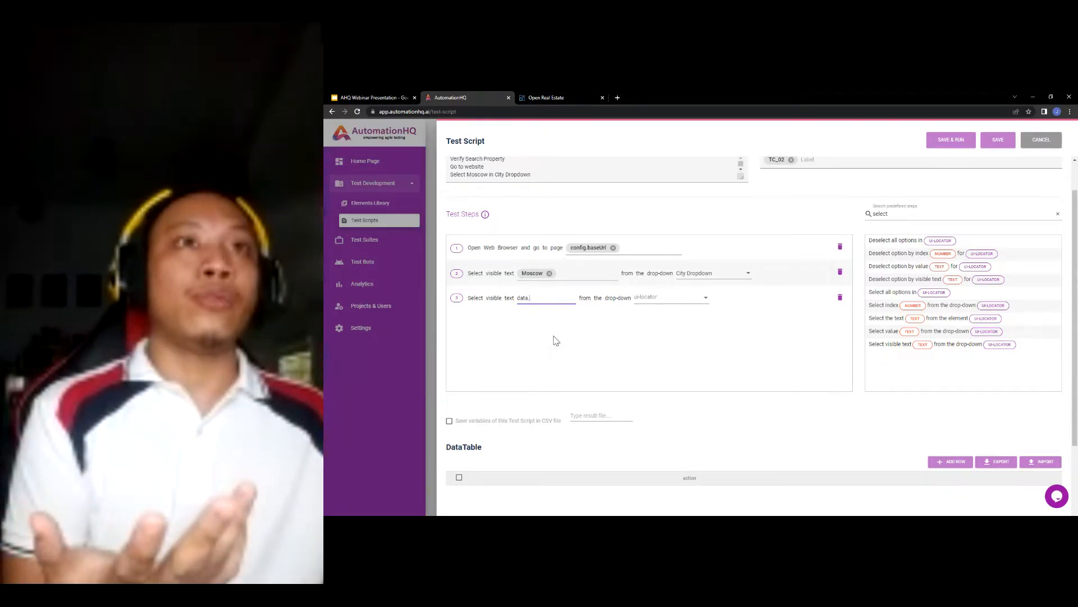
{"action": "type", "text": "city"}
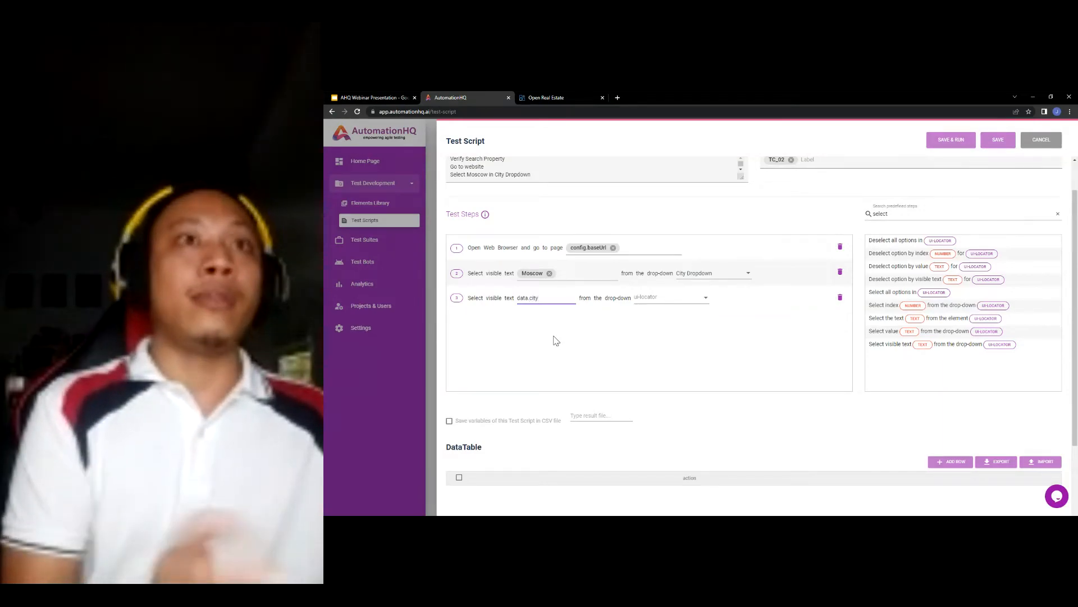
{"action": "key", "text": "Return"}
{"action": "scroll", "coordinate": [512, 458], "scroll_direction": "down", "scroll_amount": 2}
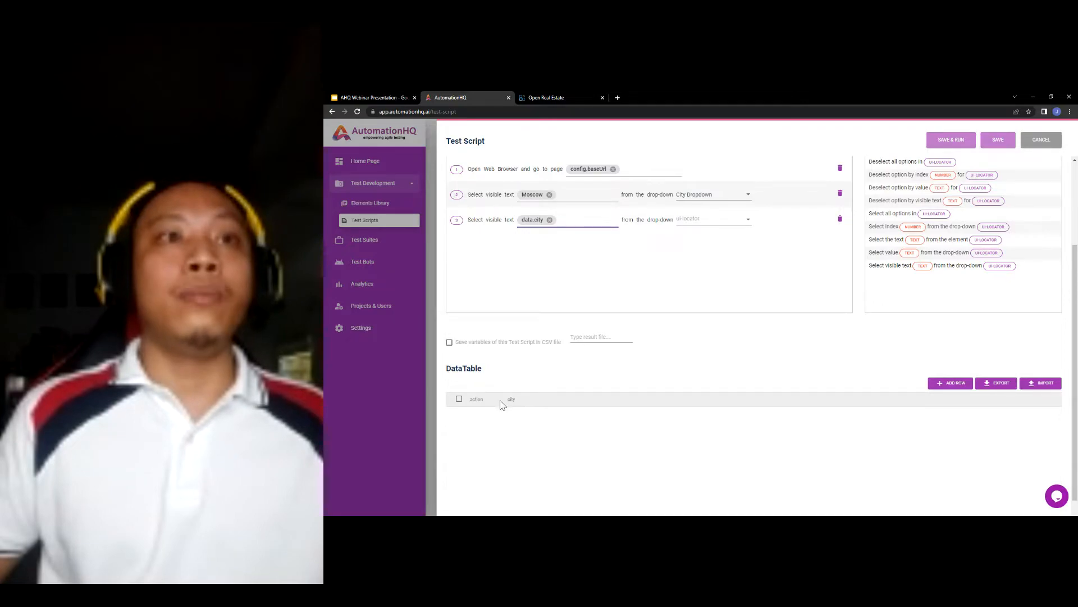
{"action": "scroll", "coordinate": [558, 392], "scroll_direction": "up", "scroll_amount": 1}
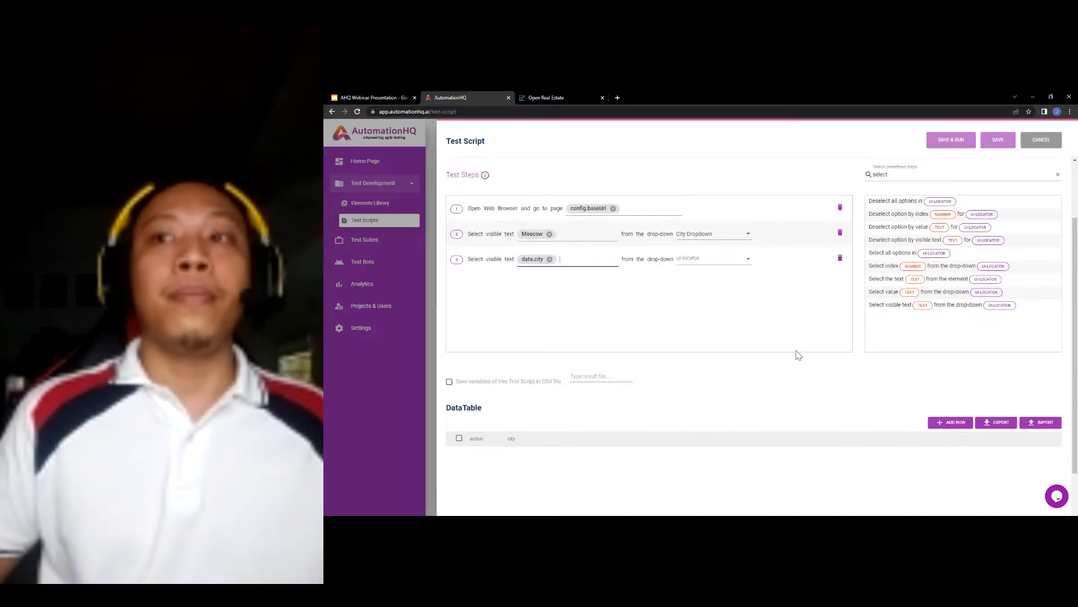
{"action": "left_click", "coordinate": [688, 258]}
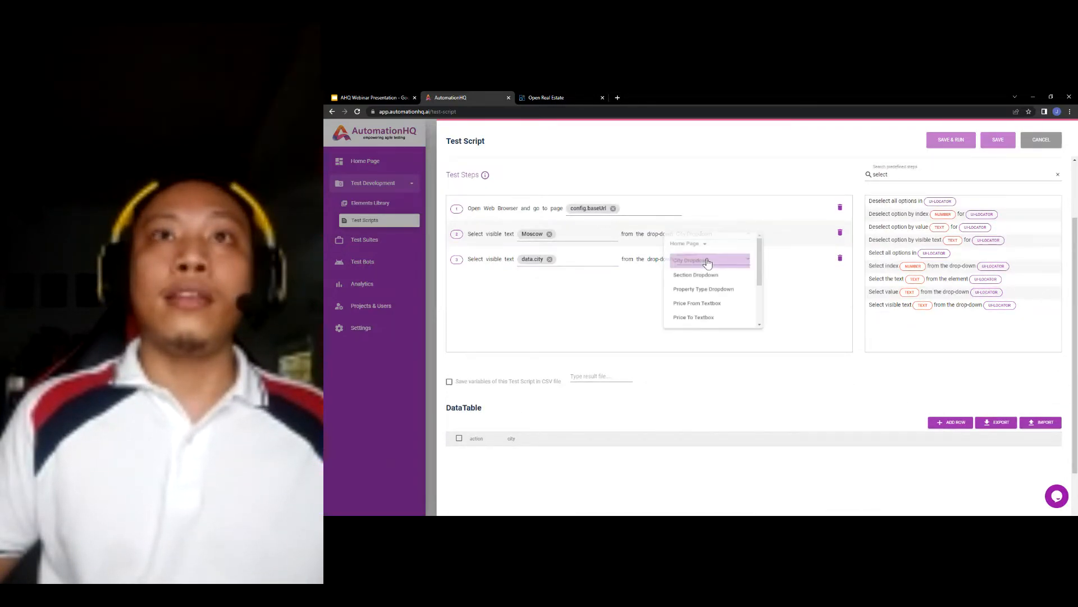
{"action": "left_click", "coordinate": [697, 262]}
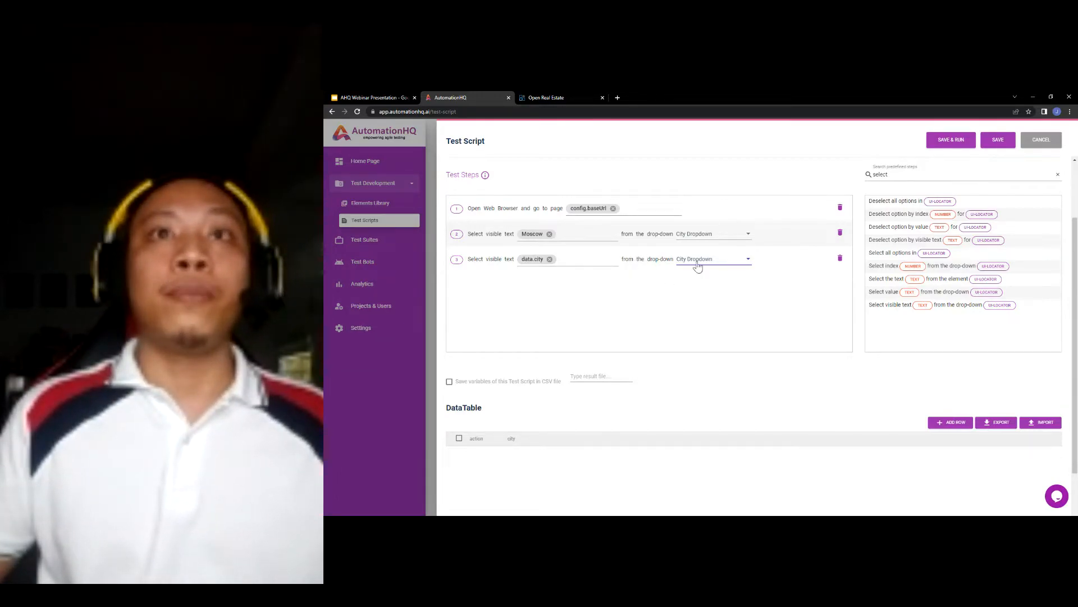
{"action": "scroll", "coordinate": [736, 382], "scroll_direction": "down", "scroll_amount": 1}
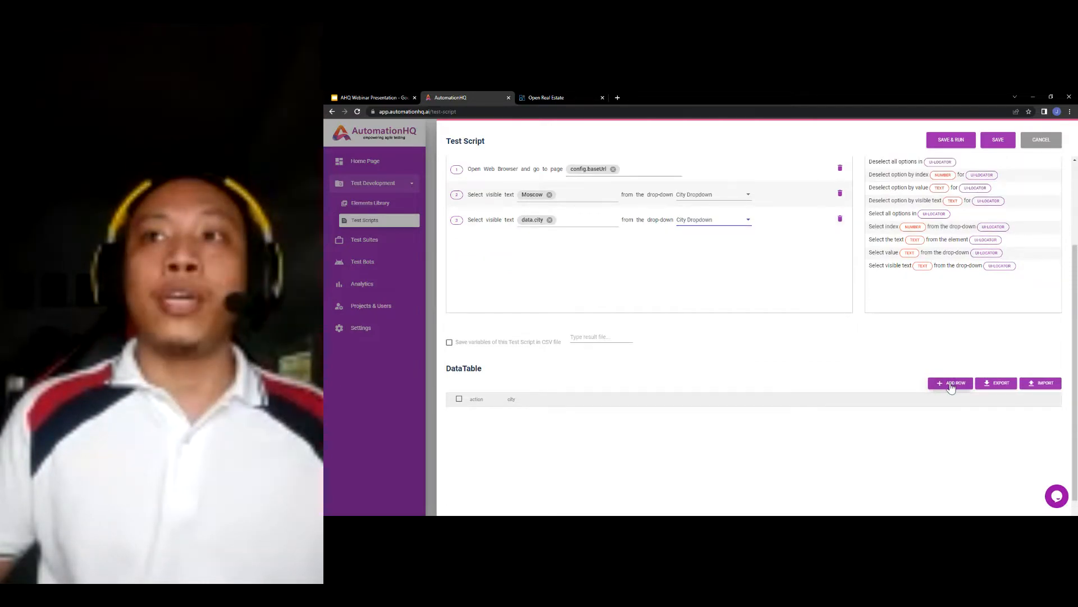
- Add a DataTable row with city Moscow
{"action": "left_click", "coordinate": [949, 383]}
{"action": "scroll", "coordinate": [674, 365], "scroll_direction": "down", "scroll_amount": 1}
{"action": "left_click", "coordinate": [542, 394]}
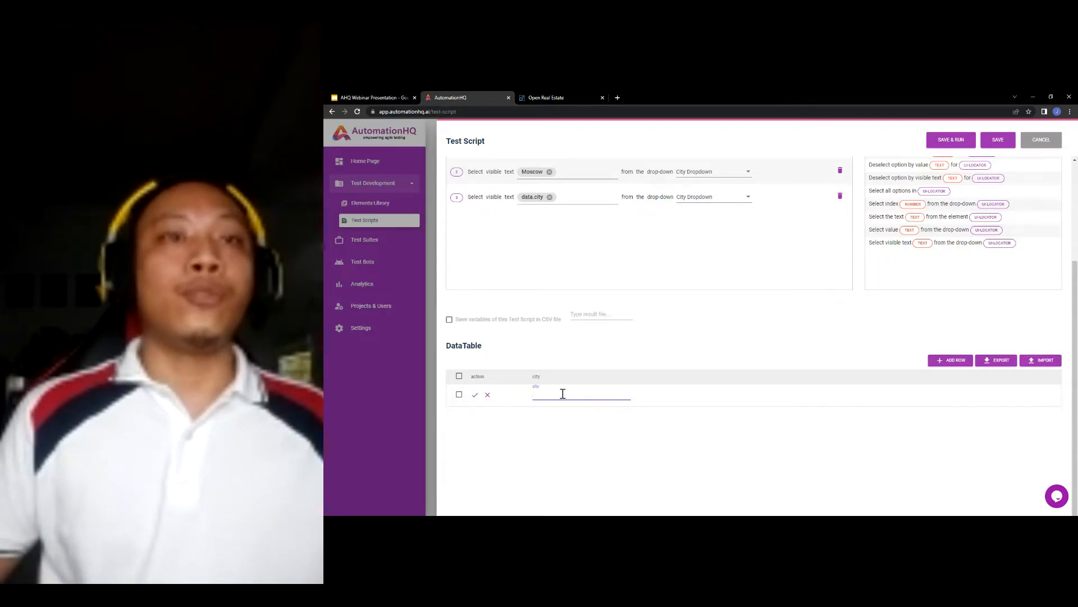
{"action": "type", "text": "Mosco"}
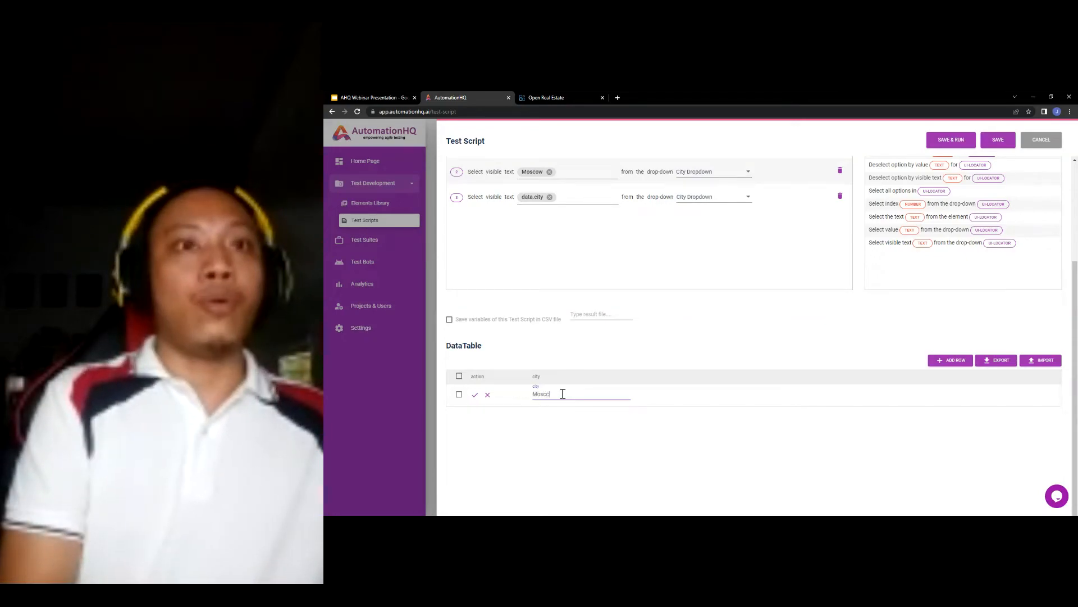
{"action": "key", "text": "BackSpace"}
{"action": "type", "text": "ow"}
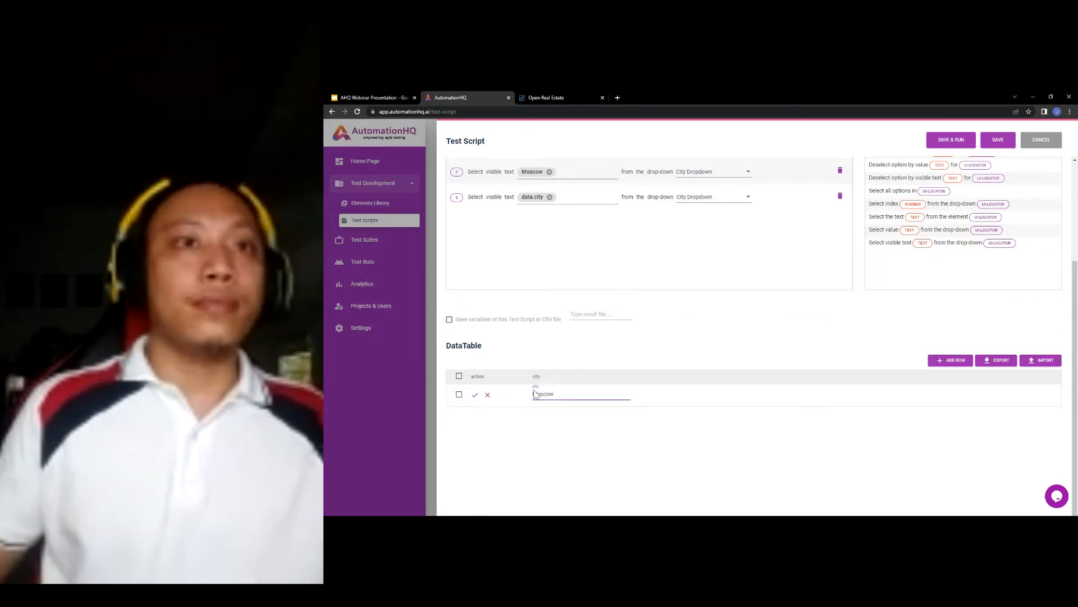
{"action": "left_click", "coordinate": [475, 395]}
{"action": "scroll", "coordinate": [622, 444], "scroll_direction": "up", "scroll_amount": 2}
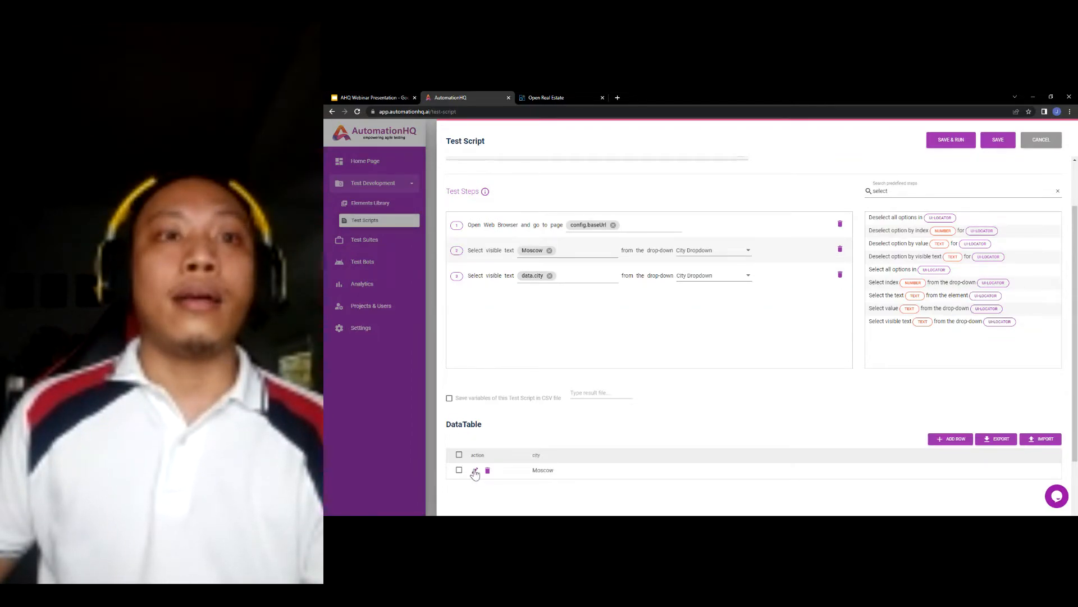
{"action": "scroll", "coordinate": [843, 428], "scroll_direction": "down", "scroll_amount": 1}
- Add a second DataTable row with city New York
{"action": "left_click", "coordinate": [937, 399]}
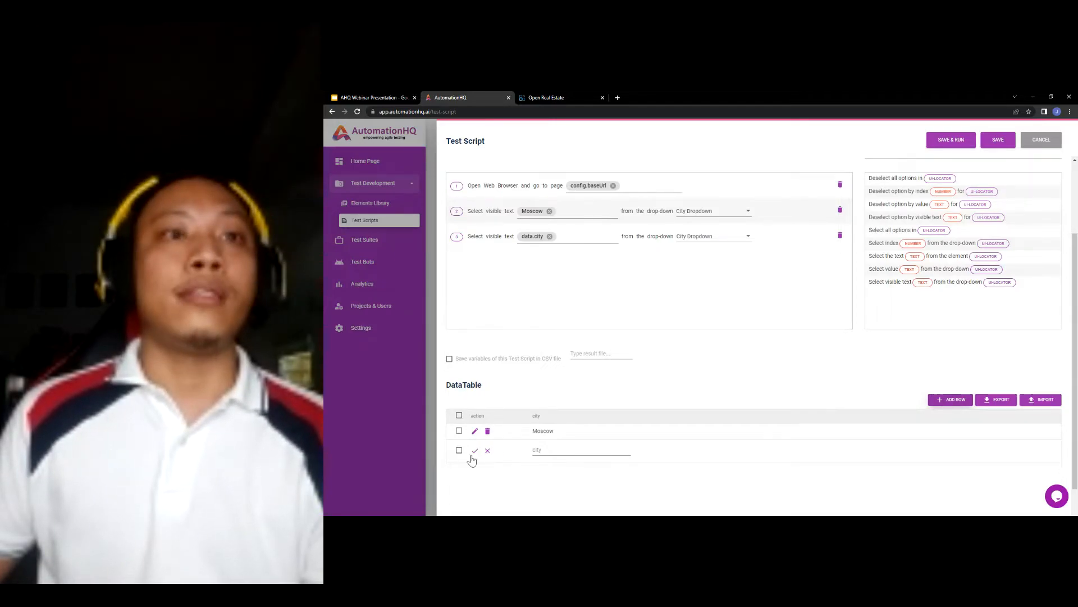
{"action": "left_click", "coordinate": [548, 450]}
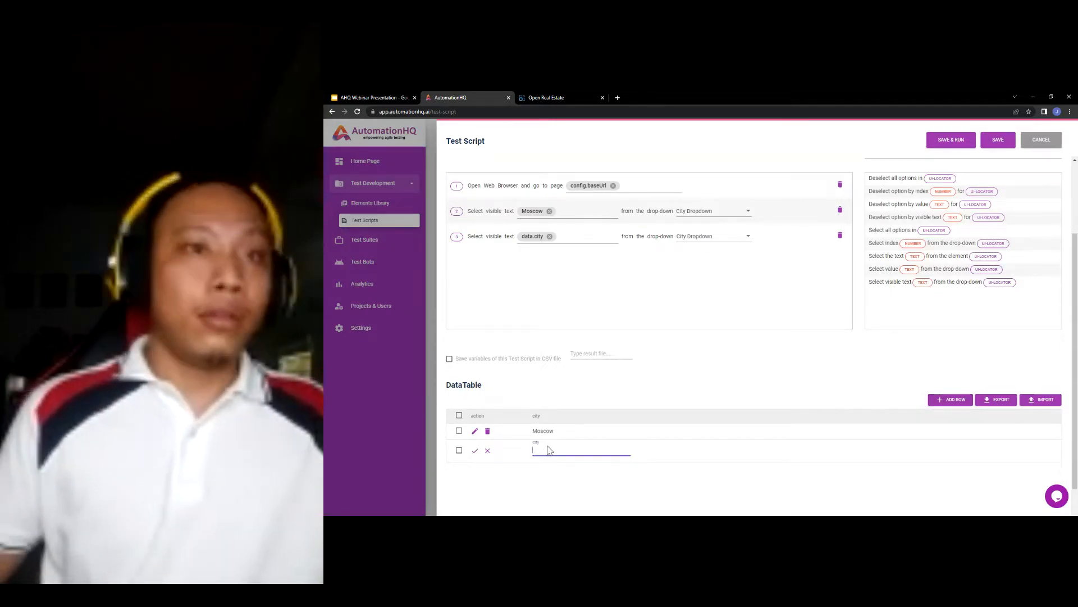
{"action": "type", "text": "New York"}
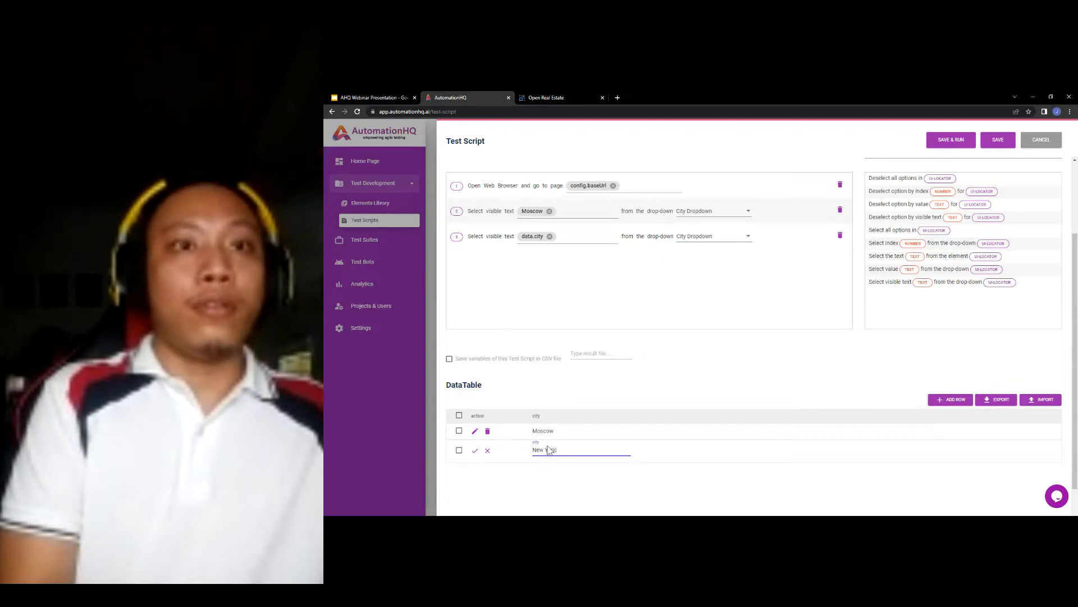
{"action": "left_click", "coordinate": [475, 450]}
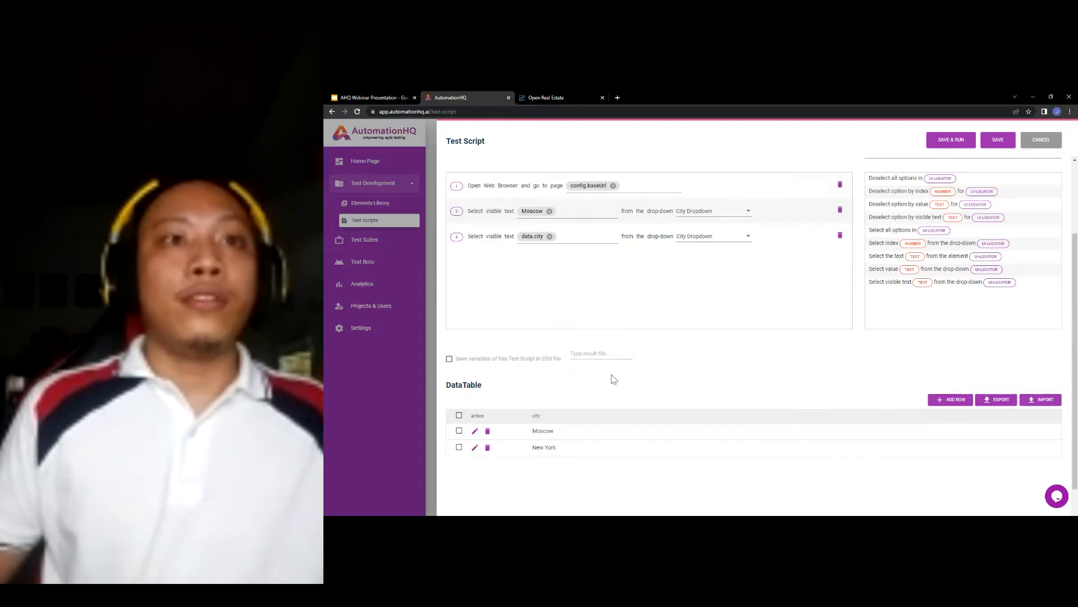
{"action": "scroll", "coordinate": [613, 379], "scroll_direction": "up", "scroll_amount": 1}
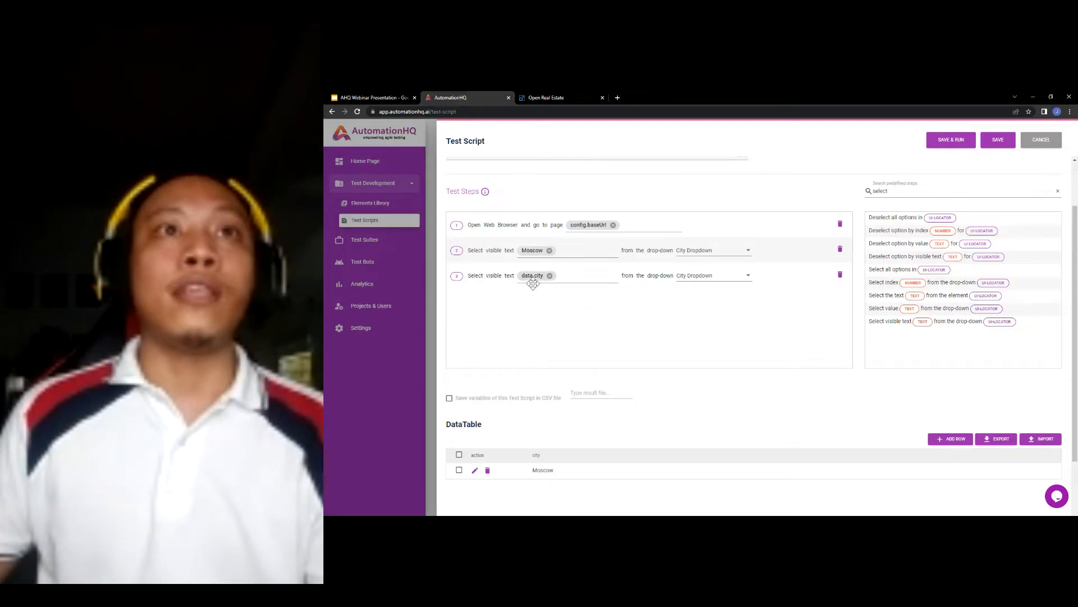
- Delete the hard-coded Moscow step and note the 'Rent out a property' test step
{"action": "left_click", "coordinate": [840, 249]}
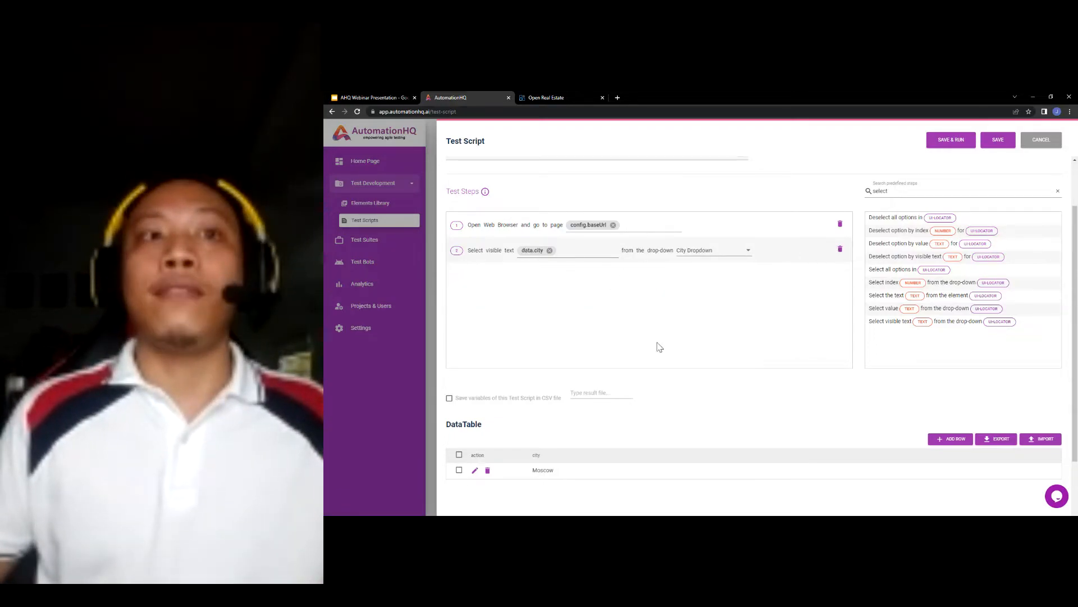
{"action": "scroll", "coordinate": [584, 233], "scroll_direction": "up", "scroll_amount": 1}
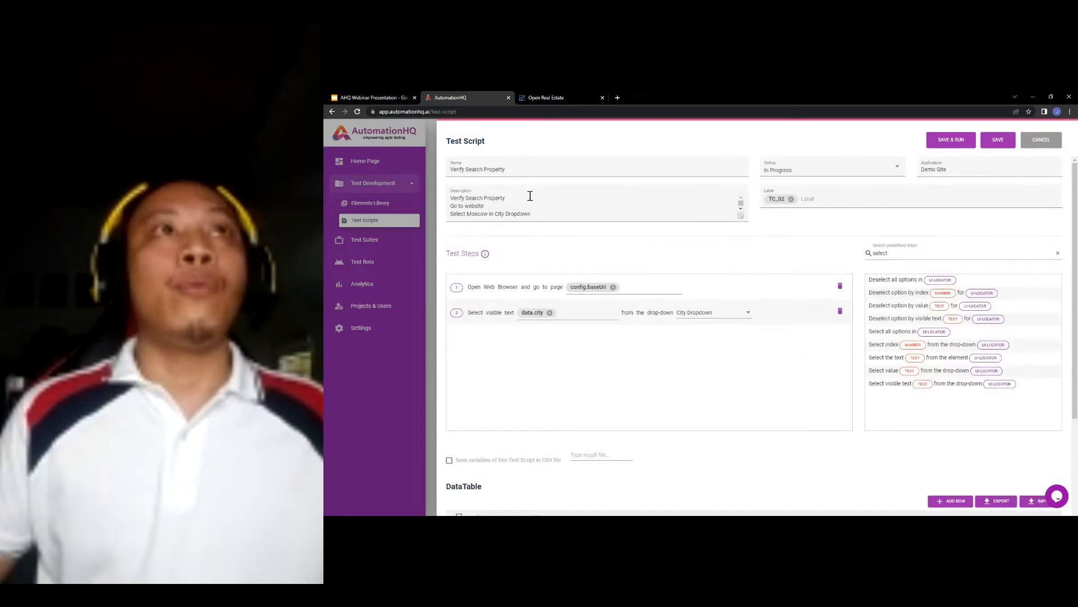
{"action": "left_click", "coordinate": [381, 94]}
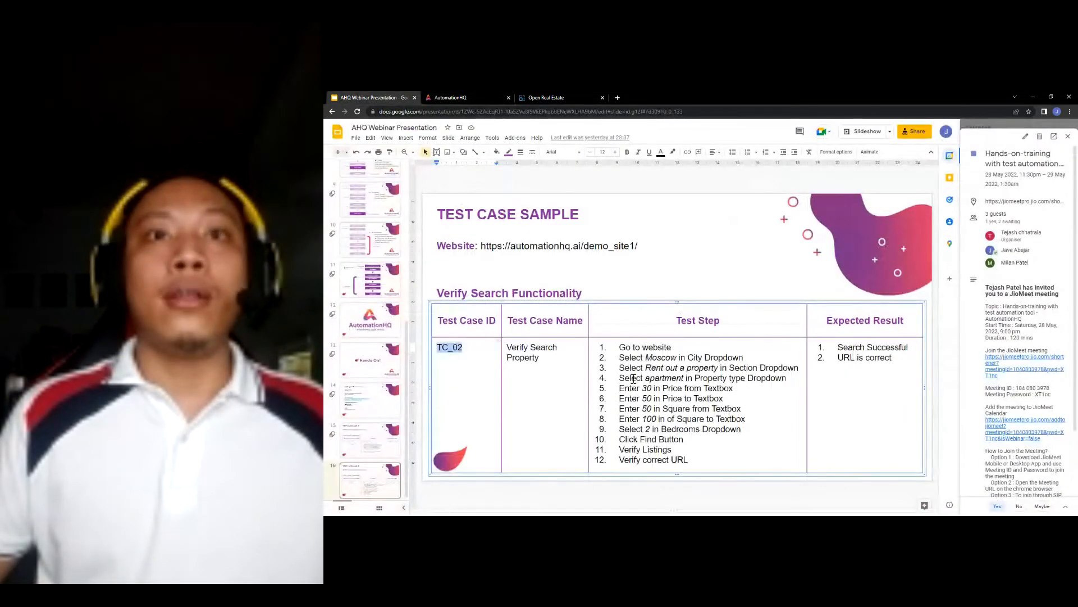
{"action": "left_click_drag", "start_coordinate": [620, 368], "coordinate": [653, 369]}
{"action": "key", "text": "ctrl+c"}
{"action": "left_click", "coordinate": [727, 369]}
{"action": "left_click", "coordinate": [458, 97]}
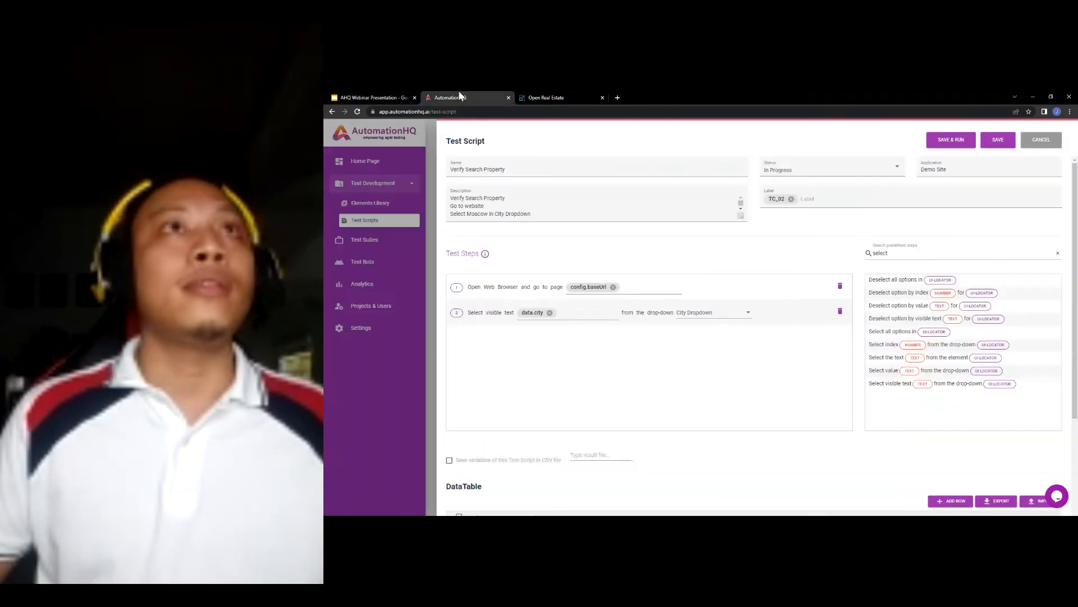
- Add step 3 selecting data.section from the Section Dropdown
{"action": "left_click", "coordinate": [907, 255]}
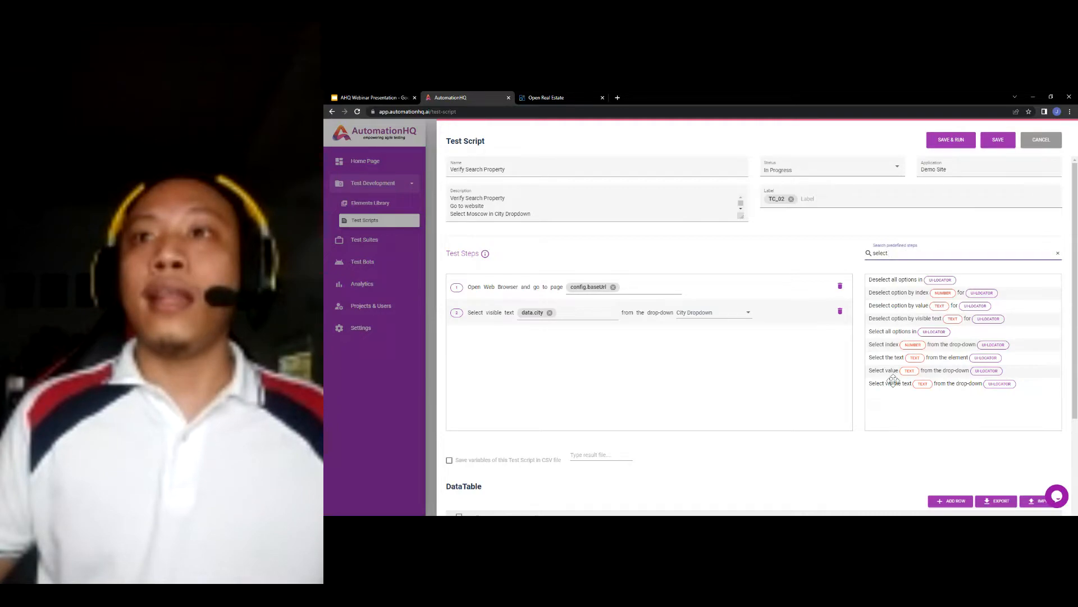
{"action": "left_click_drag", "start_coordinate": [893, 384], "coordinate": [540, 336]}
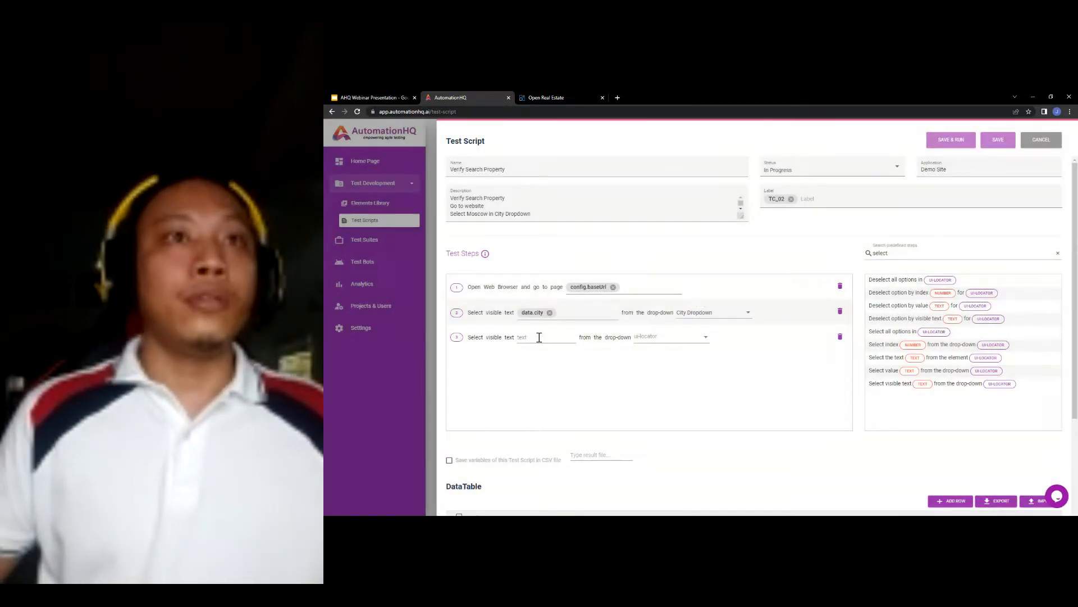
{"action": "left_click", "coordinate": [537, 338]}
{"action": "type", "text": "d"}
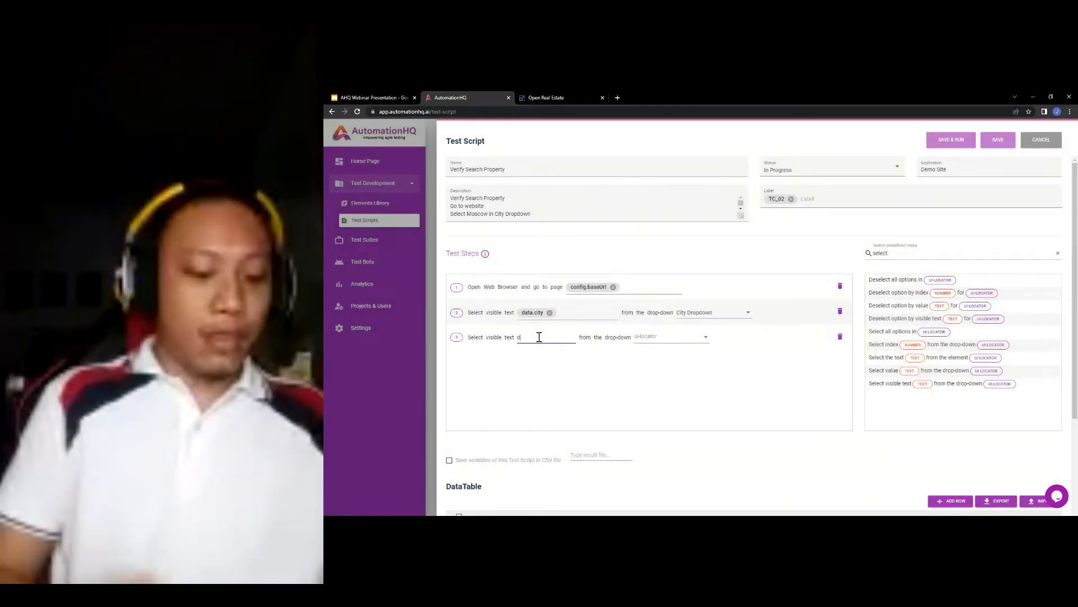
{"action": "type", "text": "ata.property"}
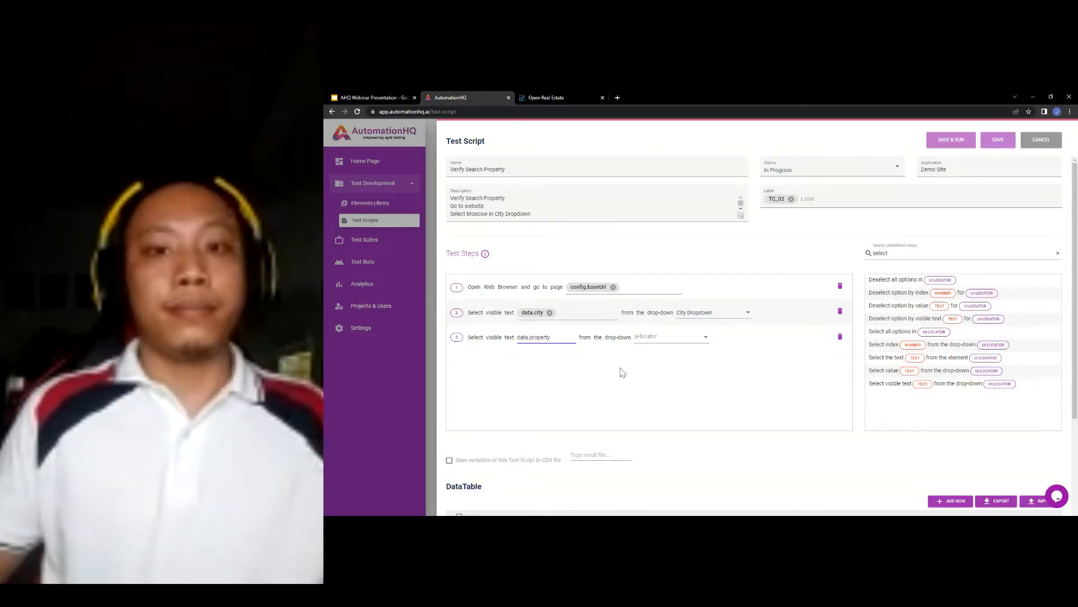
{"action": "key", "text": "Return"}
{"action": "left_click", "coordinate": [715, 340]}
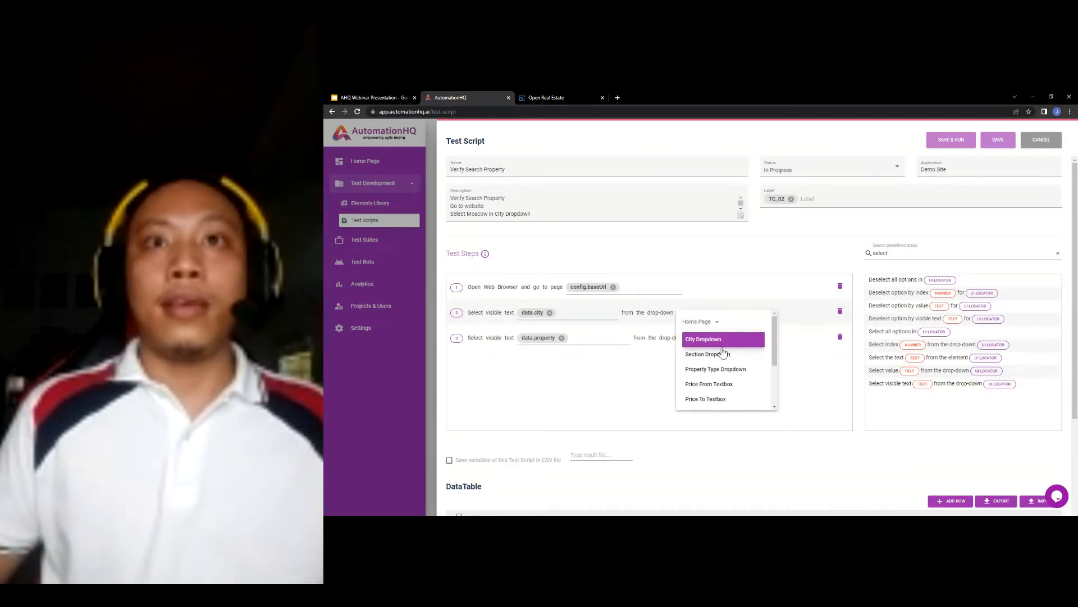
{"action": "left_click", "coordinate": [722, 355]}
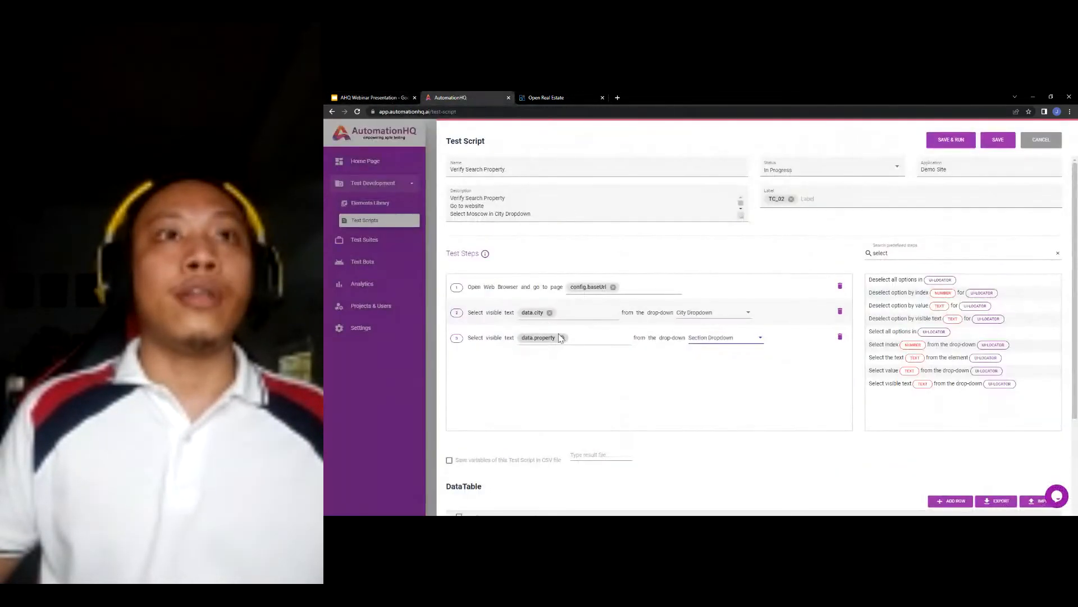
{"action": "left_click", "coordinate": [562, 337]}
{"action": "type", "text": "data.sec"}
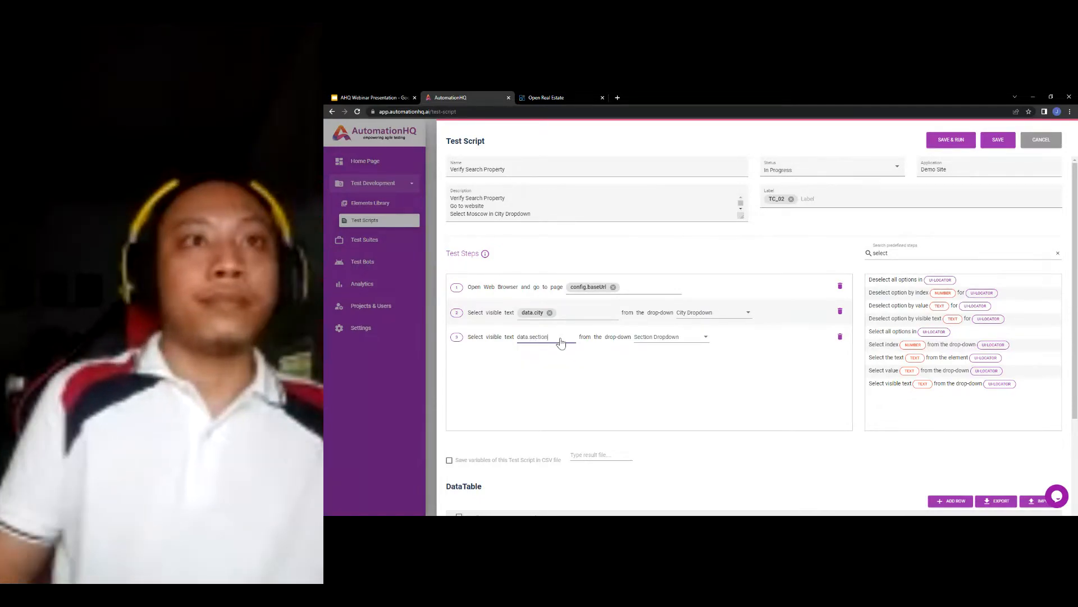
{"action": "type", "text": "tion"}
{"action": "key", "text": "Return"}
{"action": "scroll", "coordinate": [512, 422], "scroll_direction": "down", "scroll_amount": 2}
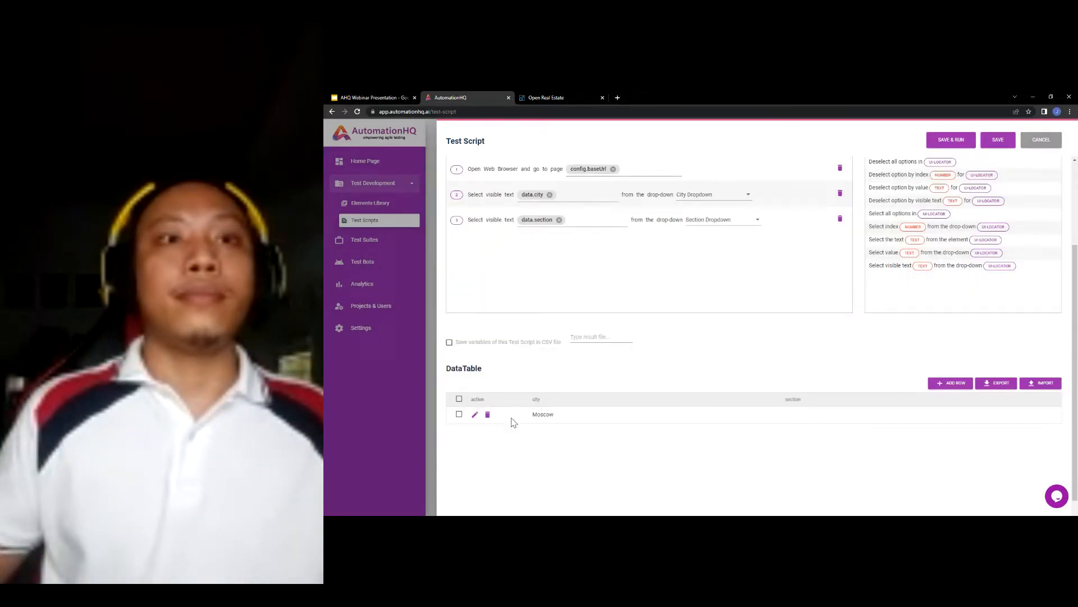
- Fill the Moscow row's section with 'Rent out a property'
{"action": "left_click", "coordinate": [474, 415]}
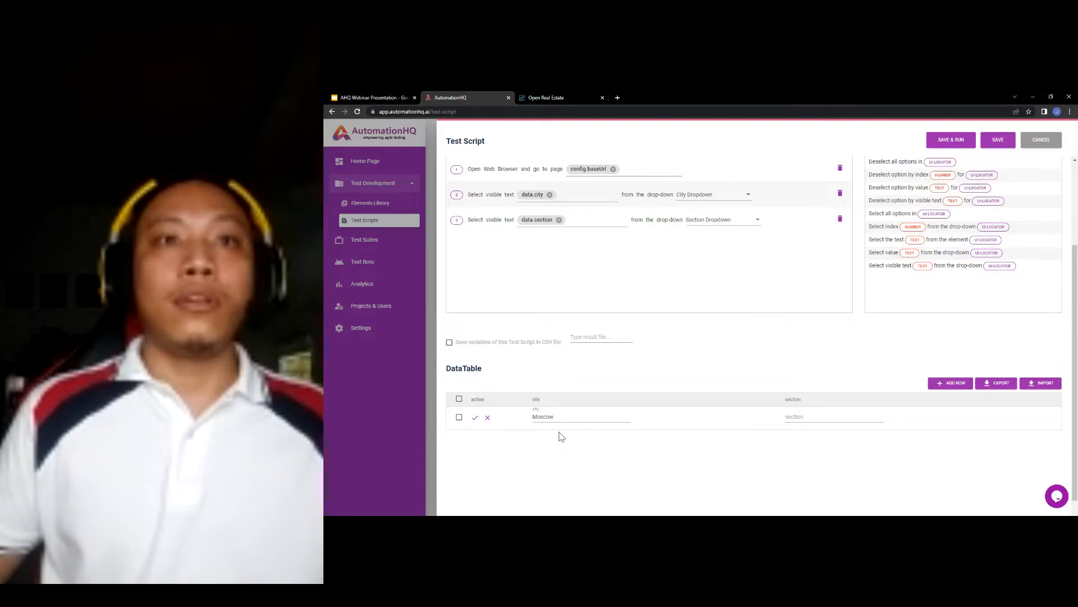
{"action": "key", "text": "ctrl+v"}
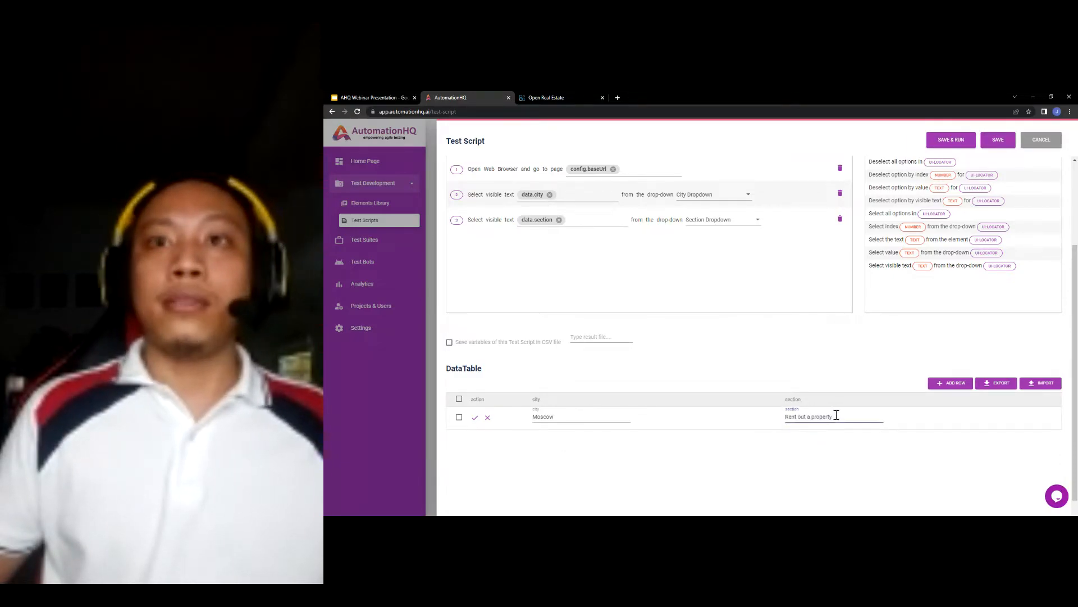
{"action": "left_click", "coordinate": [475, 417]}
{"action": "scroll", "coordinate": [674, 351], "scroll_direction": "up", "scroll_amount": 1}
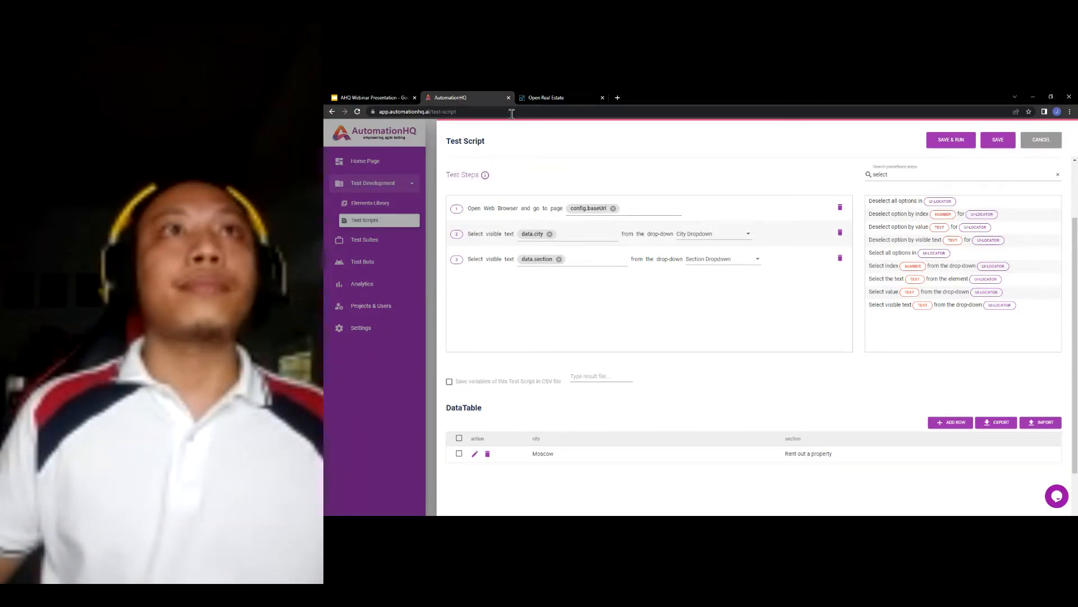
- Add step 4 selecting data.property from the Property Type Dropdown
{"action": "left_click", "coordinate": [386, 98]}
{"action": "left_click", "coordinate": [677, 380]}
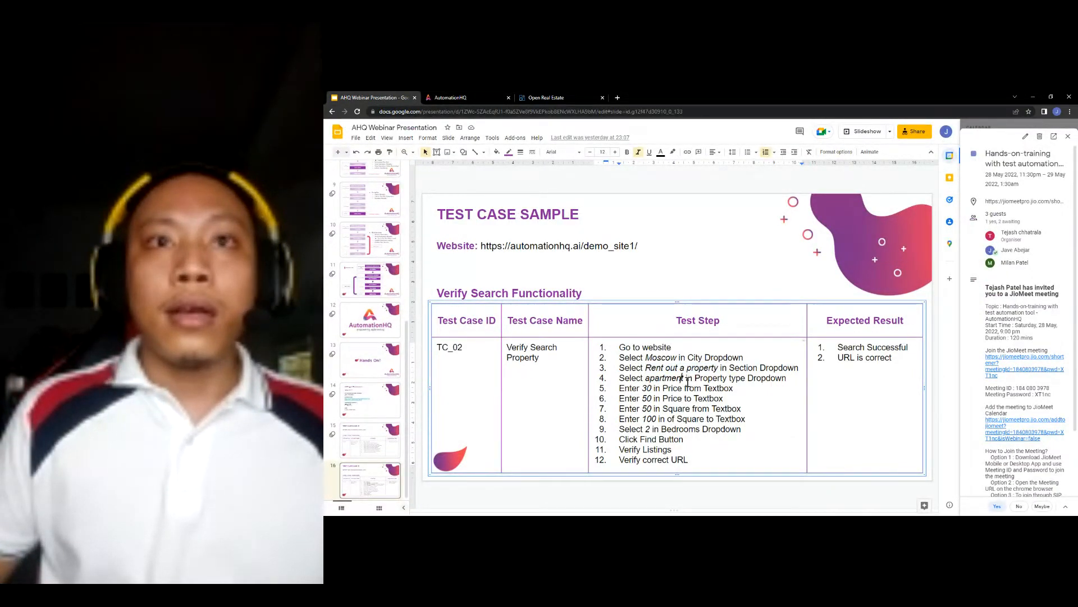
{"action": "left_click", "coordinate": [467, 98]}
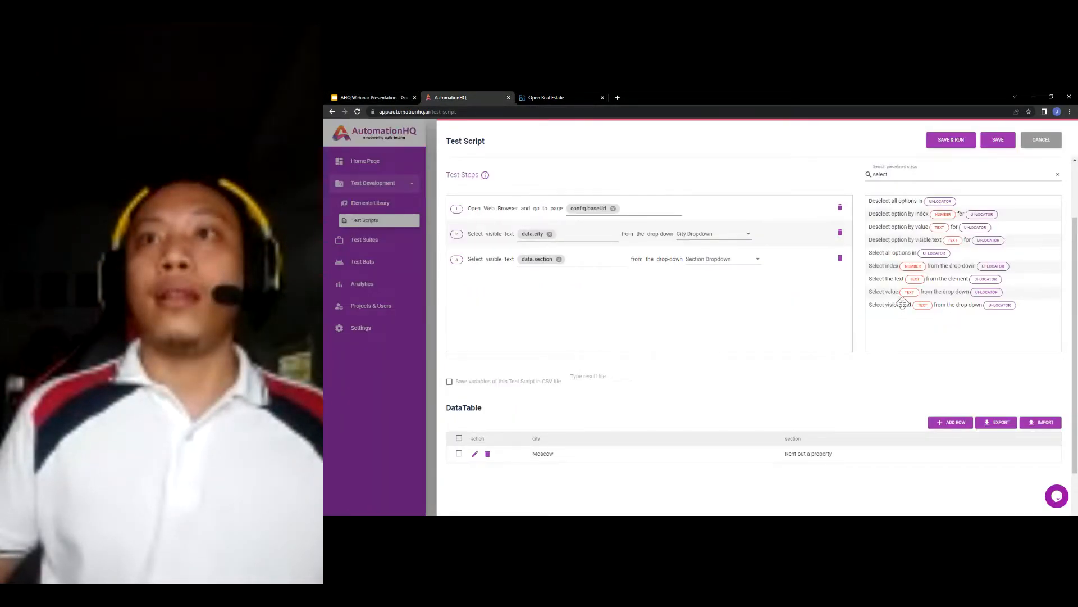
{"action": "left_click_drag", "start_coordinate": [895, 308], "coordinate": [536, 290]}
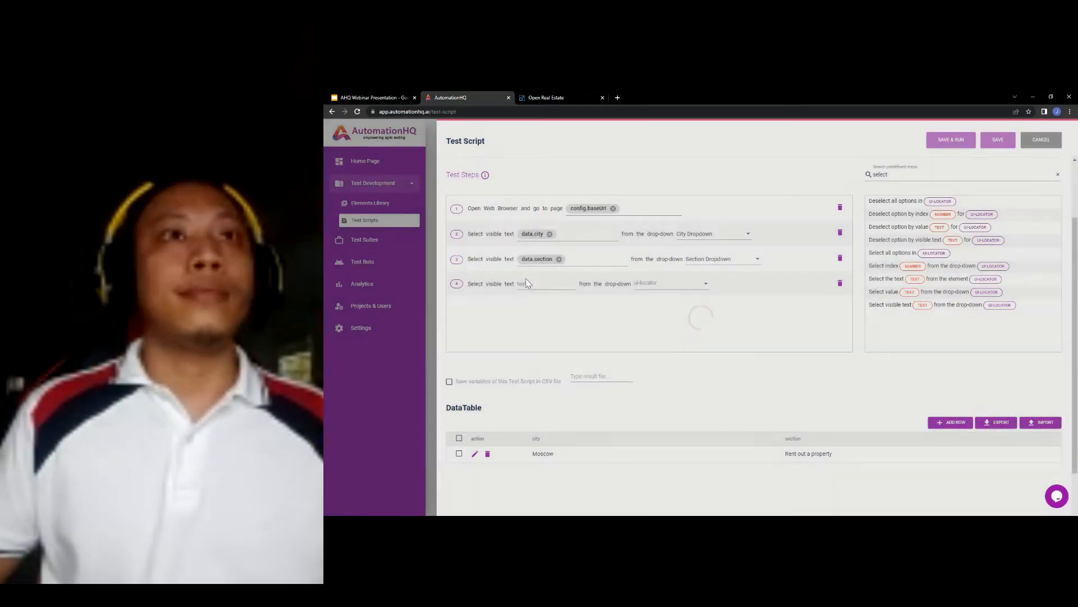
{"action": "type", "text": "data."}
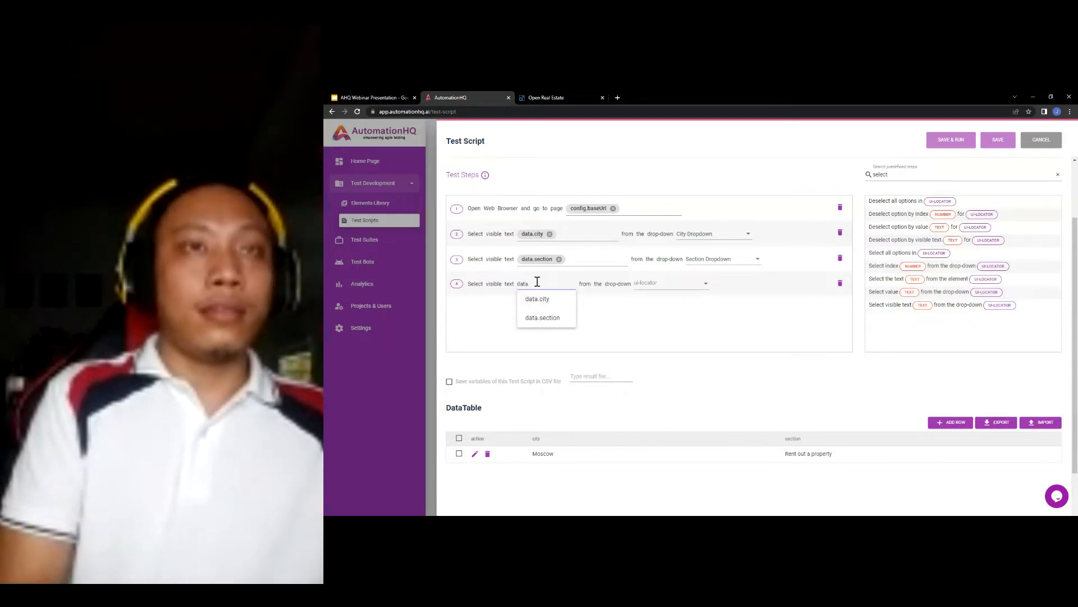
{"action": "type", "text": "property"}
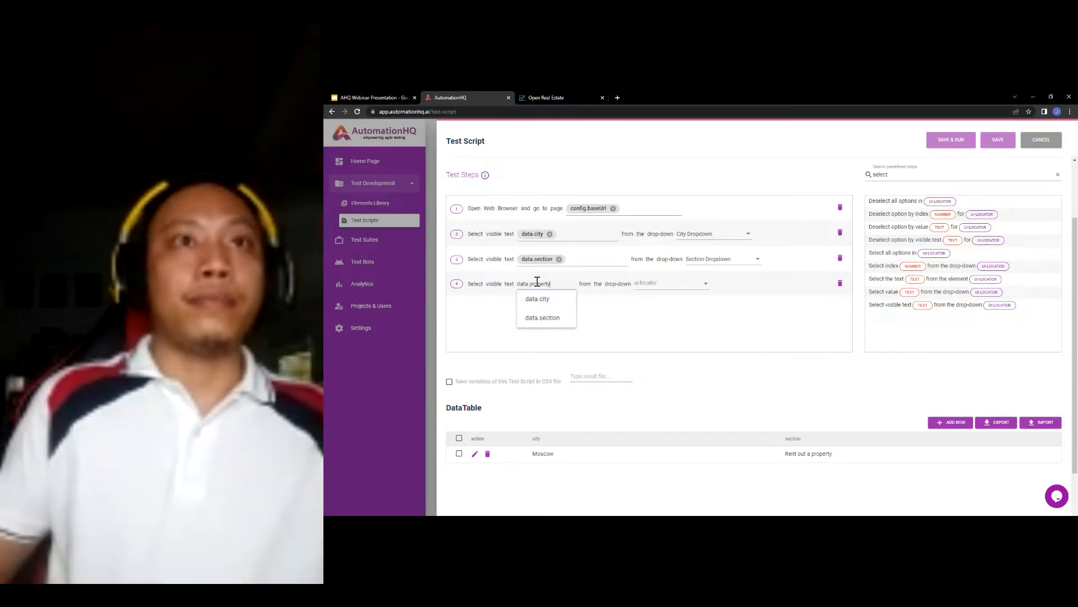
{"action": "key", "text": "Return"}
{"action": "left_click", "coordinate": [699, 285]}
{"action": "left_click", "coordinate": [716, 317]}
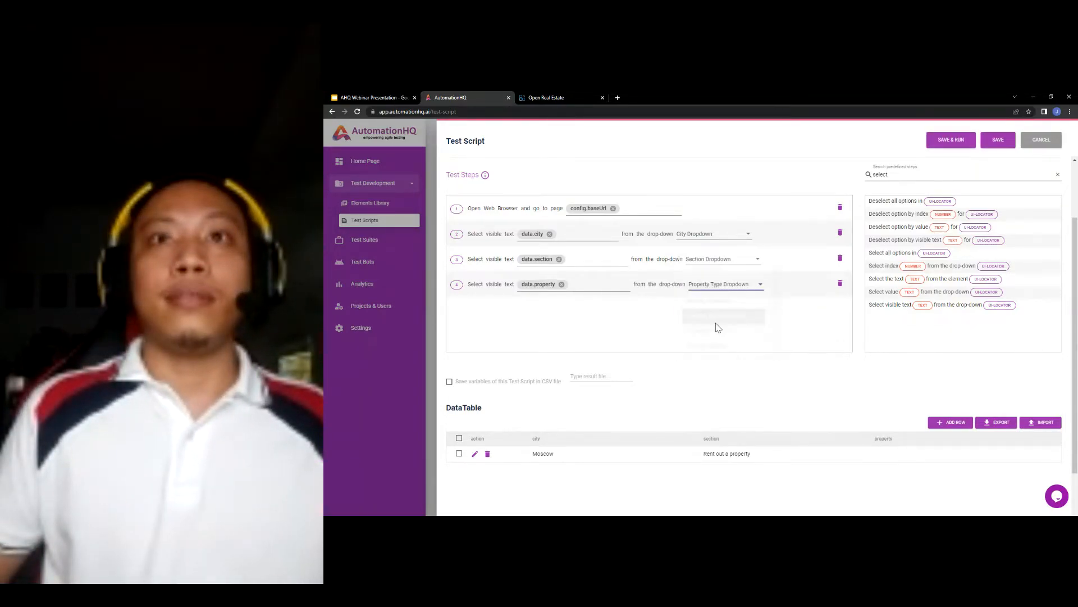
- Set the DataTable row's property to apartment
{"action": "left_click", "coordinate": [475, 454]}
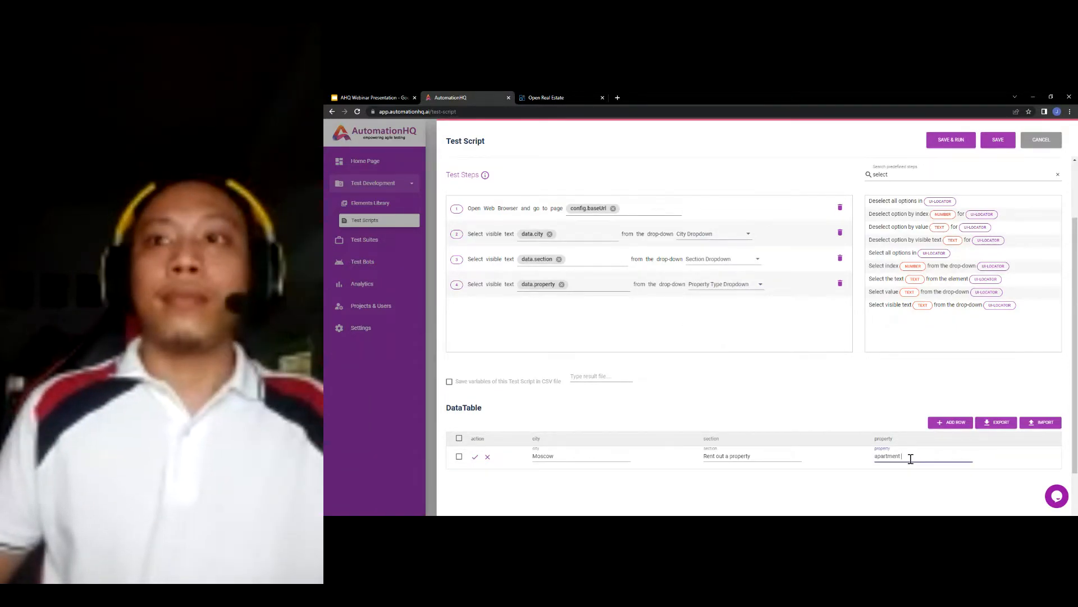
{"action": "left_click", "coordinate": [474, 456]}
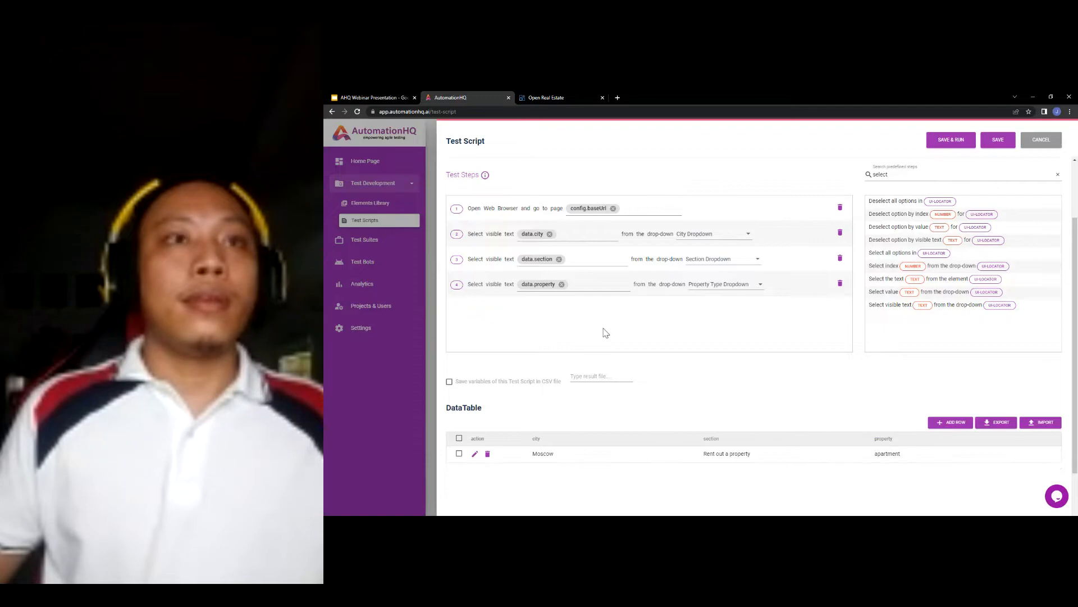
{"action": "left_click", "coordinate": [410, 96]}
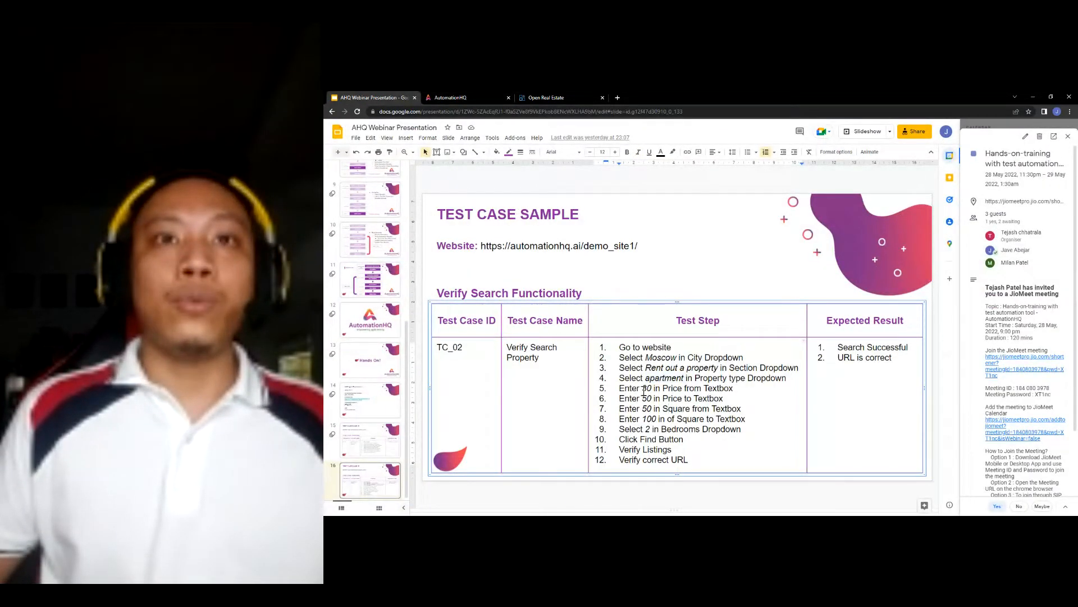
{"action": "left_click_drag", "start_coordinate": [663, 388], "coordinate": [710, 389]}
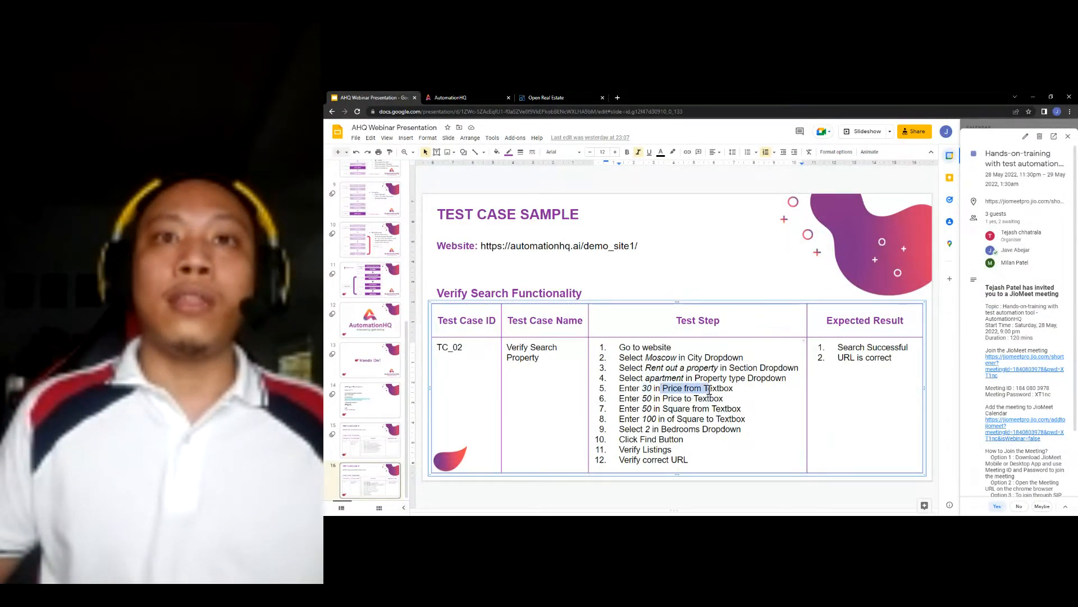
{"action": "left_click", "coordinate": [650, 389]}
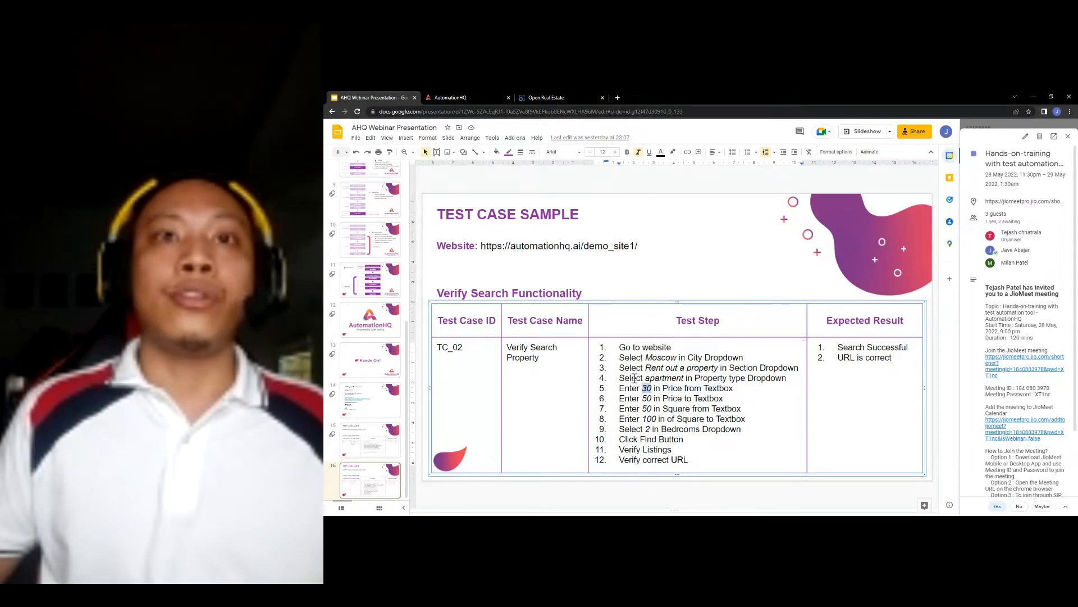
{"action": "left_click", "coordinate": [459, 94]}
{"action": "scroll", "coordinate": [917, 174], "scroll_direction": "up", "scroll_amount": 2}
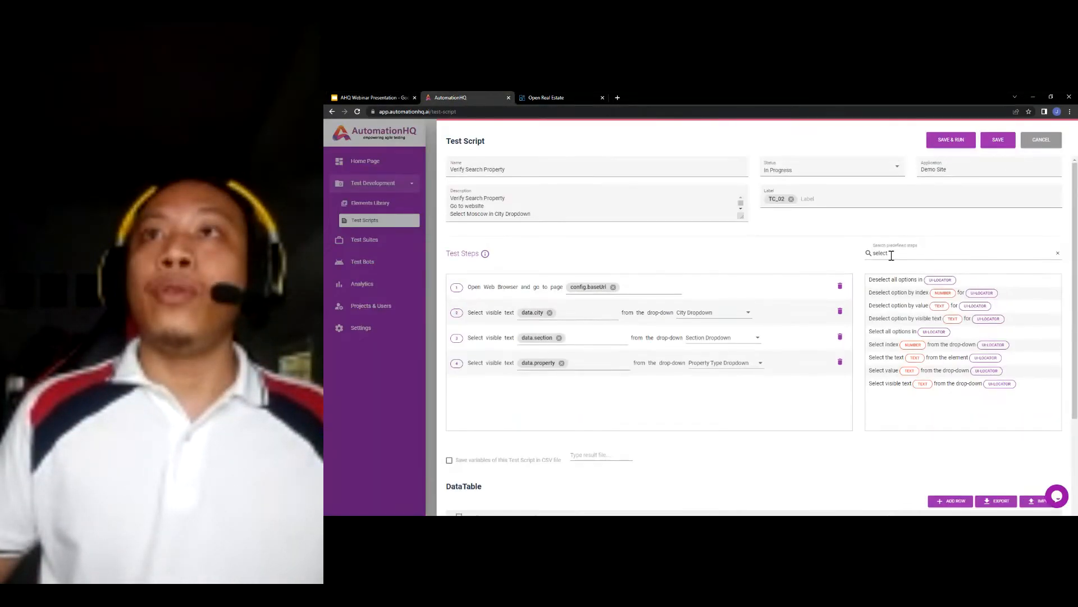
- Add four 'Enter text into the locator' steps after step 4
{"action": "left_click", "coordinate": [872, 254]}
{"action": "type", "text": "enter"}
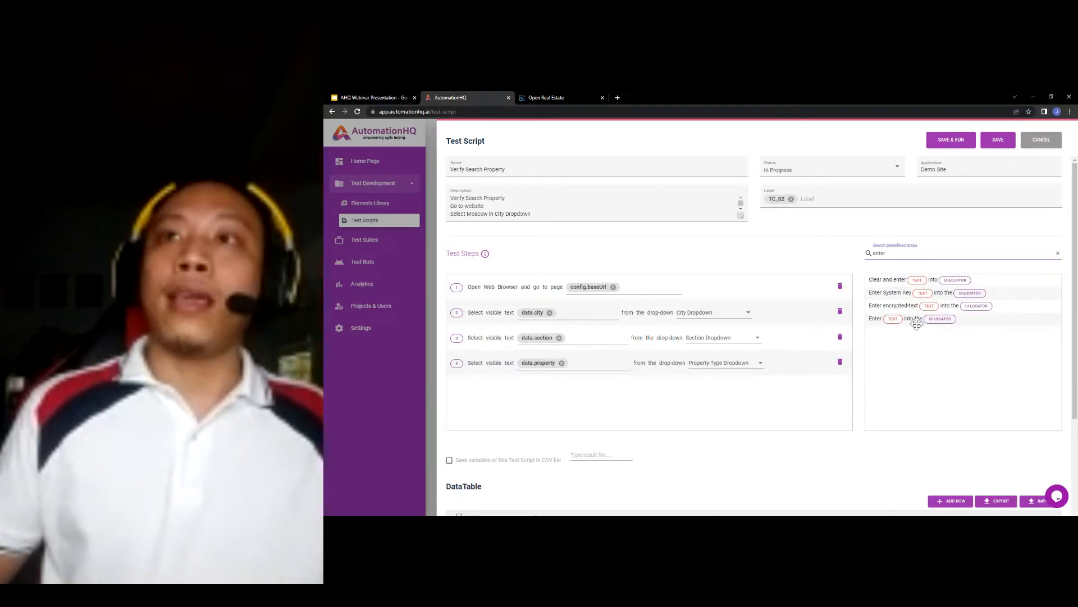
{"action": "left_click_drag", "start_coordinate": [916, 324], "coordinate": [611, 364]}
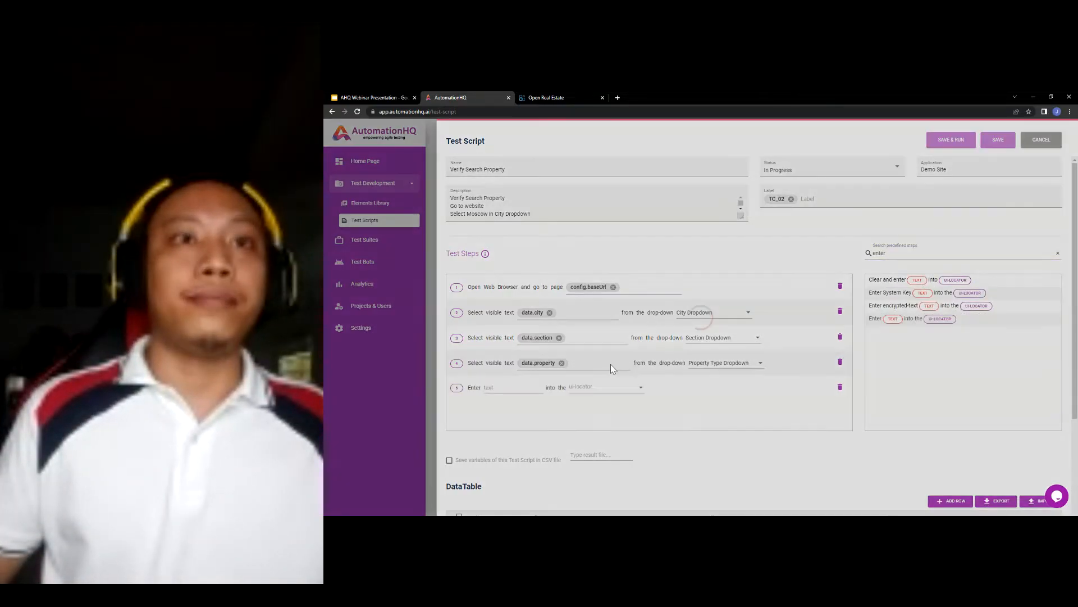
{"action": "scroll", "coordinate": [611, 332], "scroll_direction": "down", "scroll_amount": 1}
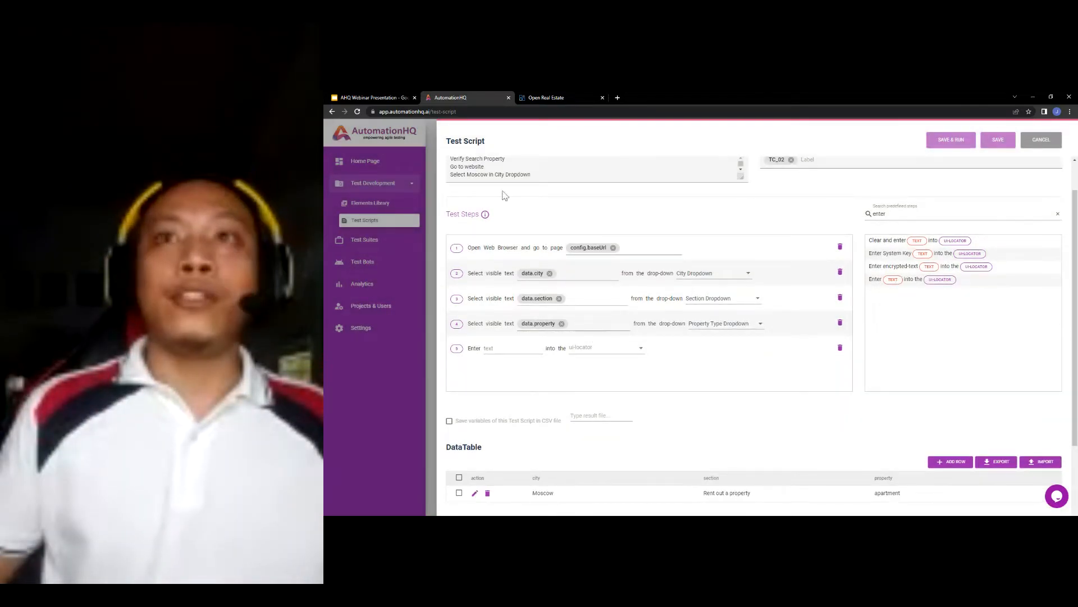
{"action": "left_click_drag", "start_coordinate": [893, 279], "coordinate": [702, 371]}
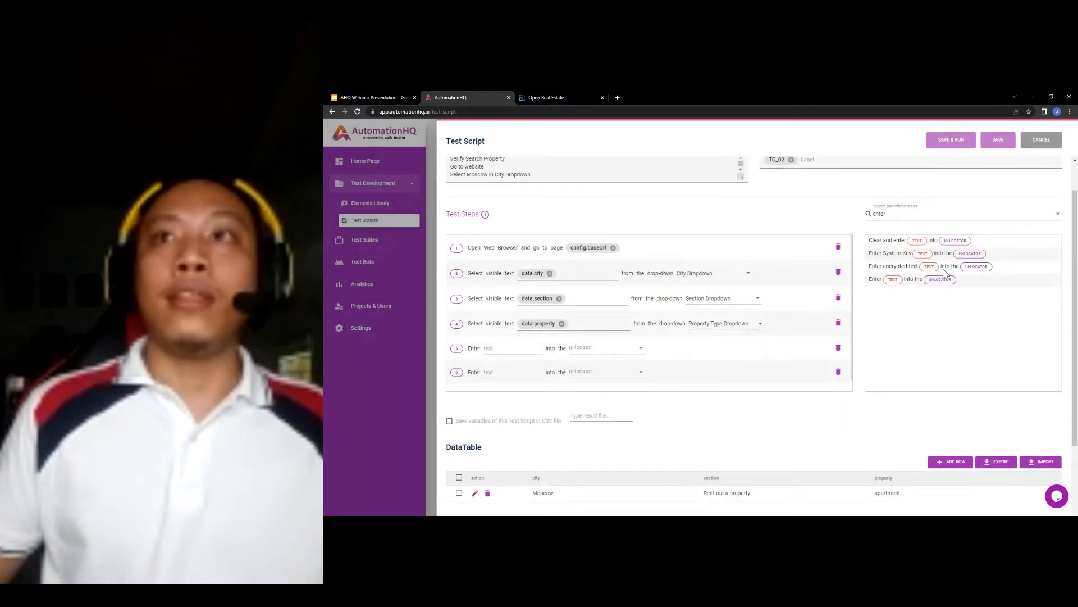
{"action": "left_click_drag", "start_coordinate": [899, 281], "coordinate": [645, 359]}
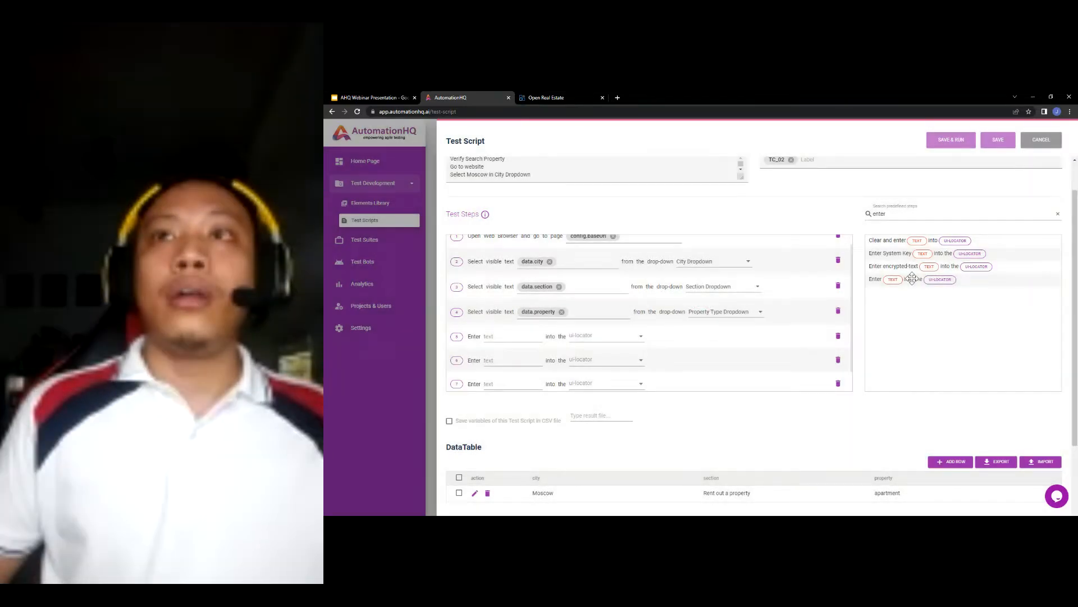
{"action": "left_click_drag", "start_coordinate": [908, 278], "coordinate": [646, 360]}
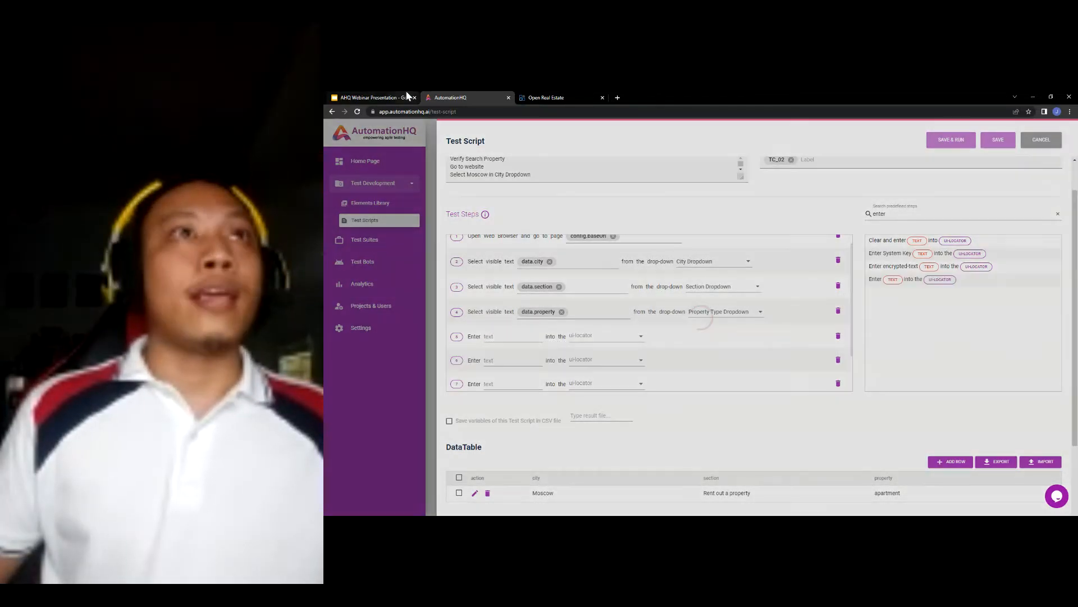
{"action": "left_click", "coordinate": [370, 98]}
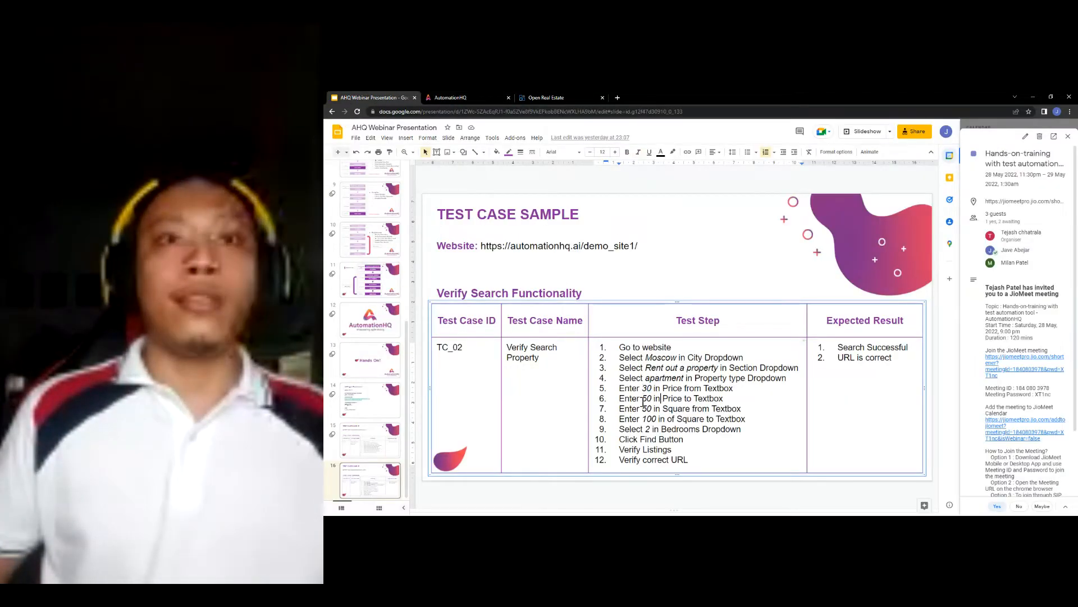
- Enter the text values 30, 50, 50 and 100 into steps 5–8
{"action": "left_click_drag", "start_coordinate": [643, 393], "coordinate": [656, 417]}
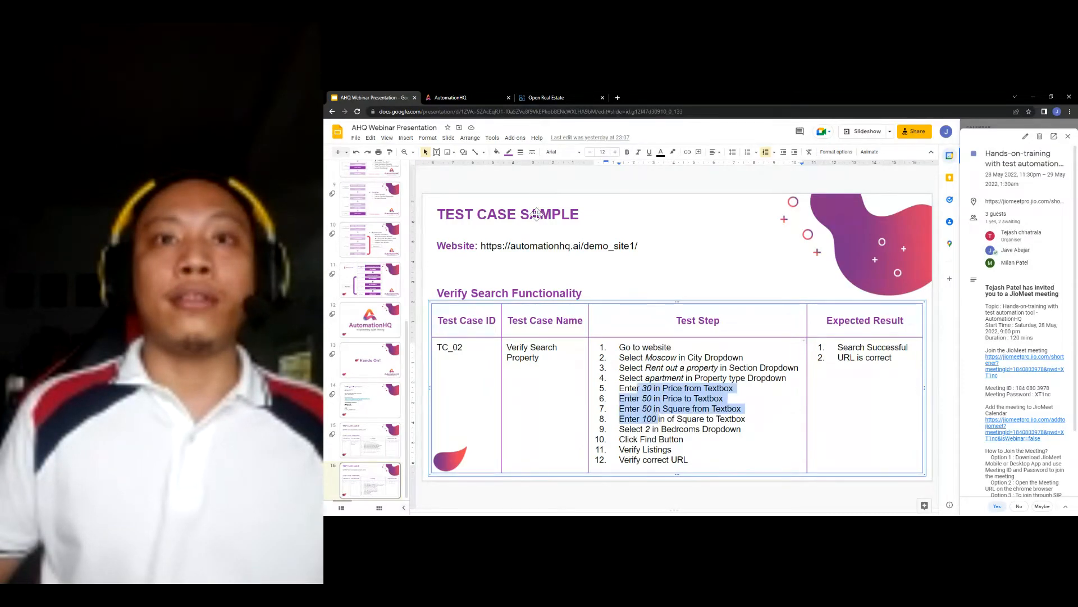
{"action": "left_click", "coordinate": [480, 97]}
{"action": "scroll", "coordinate": [601, 307], "scroll_direction": "down", "scroll_amount": 1}
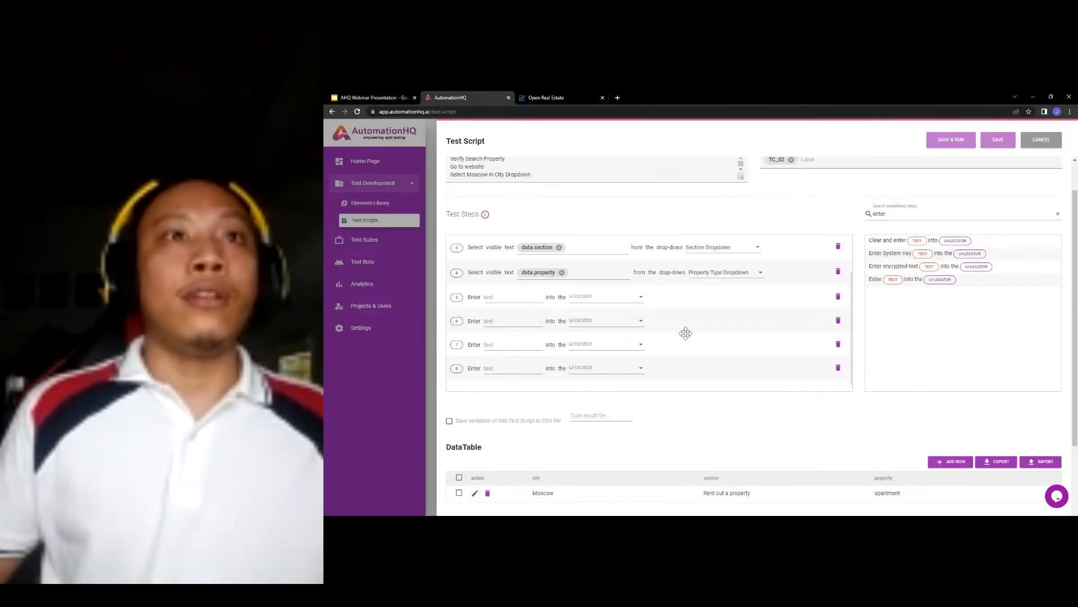
{"action": "scroll", "coordinate": [686, 333], "scroll_direction": "down", "scroll_amount": 1}
{"action": "left_click", "coordinate": [525, 258]}
{"action": "type", "text": "data"}
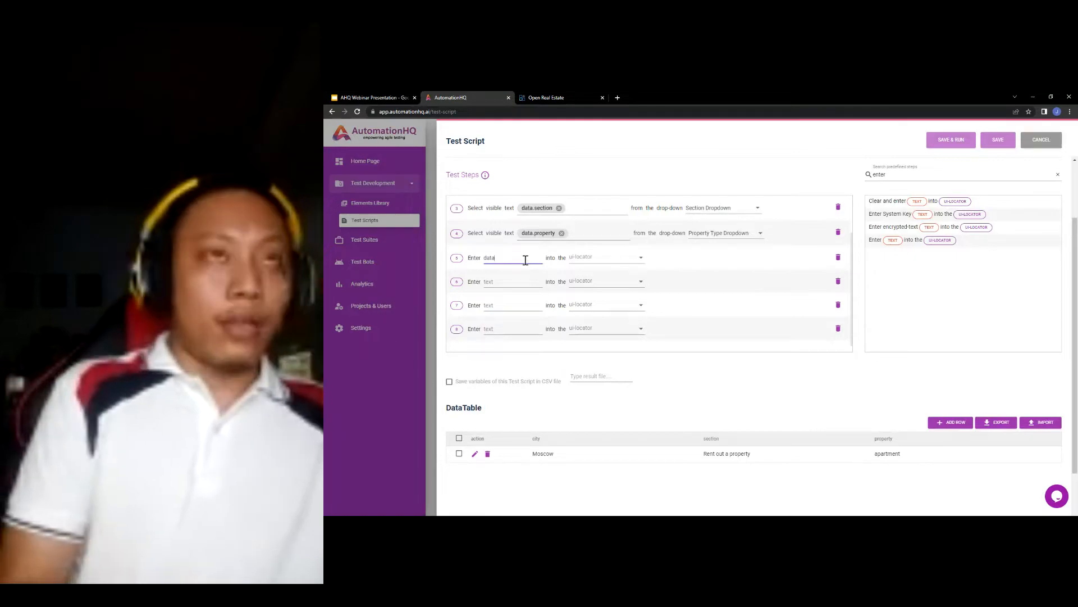
{"action": "key", "text": "BackSpace"}
{"action": "key", "text": "BackSpace"}
{"action": "key", "text": "BackSpace"}
{"action": "key", "text": "BackSpace"}
{"action": "type", "text": "30"}
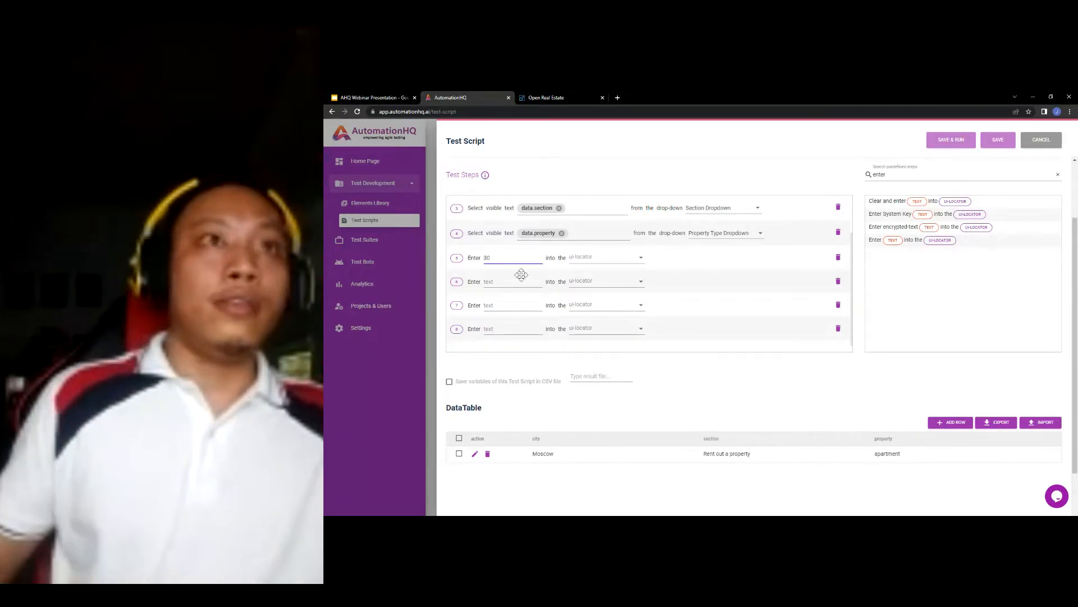
{"action": "left_click", "coordinate": [515, 283]}
{"action": "type", "text": "50"}
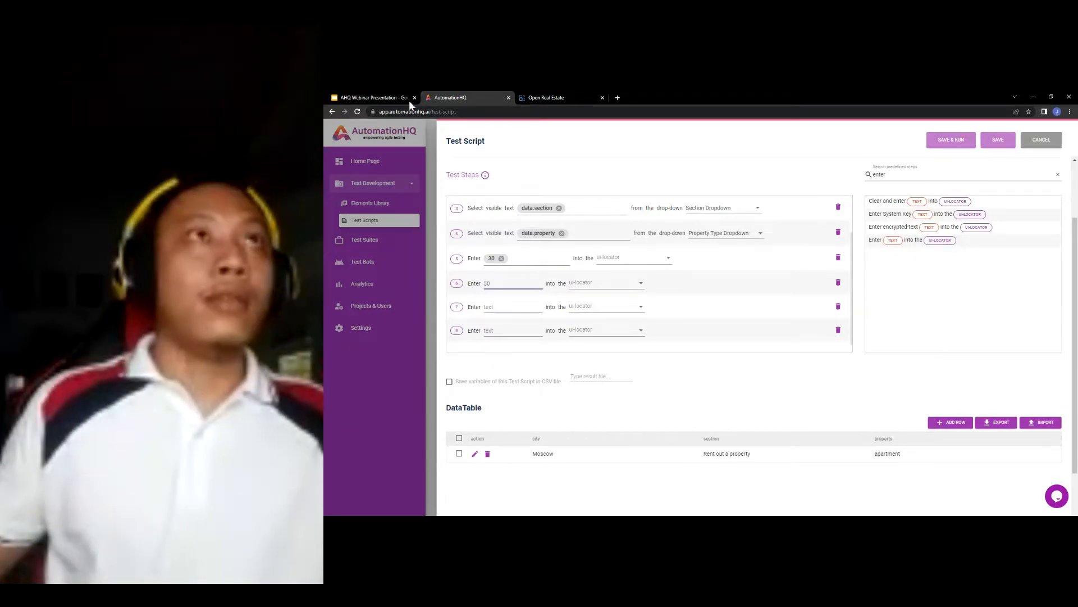
{"action": "left_click", "coordinate": [408, 100]}
{"action": "left_click", "coordinate": [459, 96]}
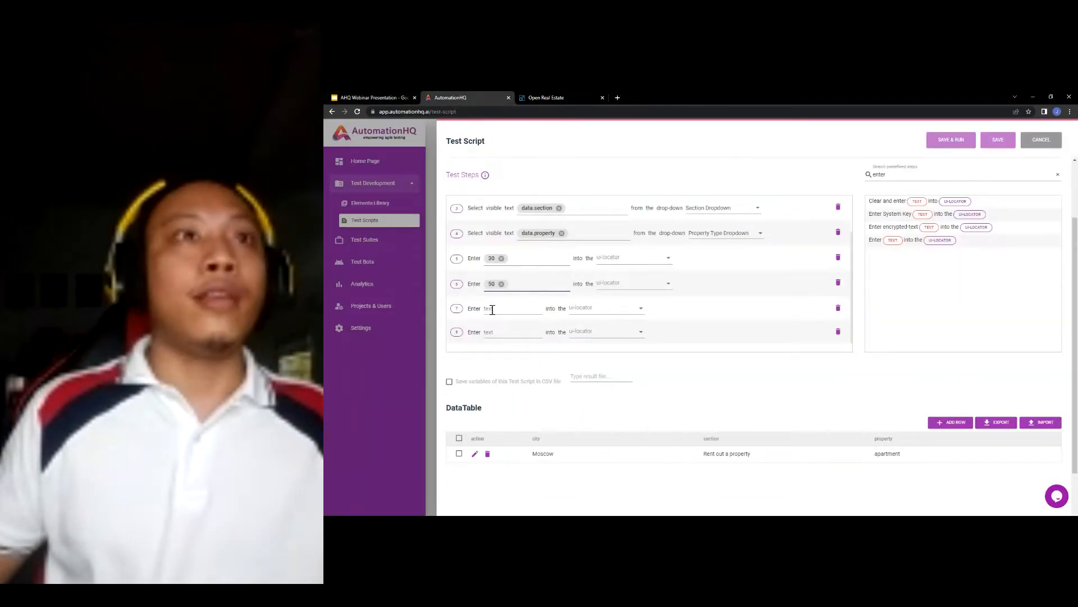
{"action": "type", "text": "50"}
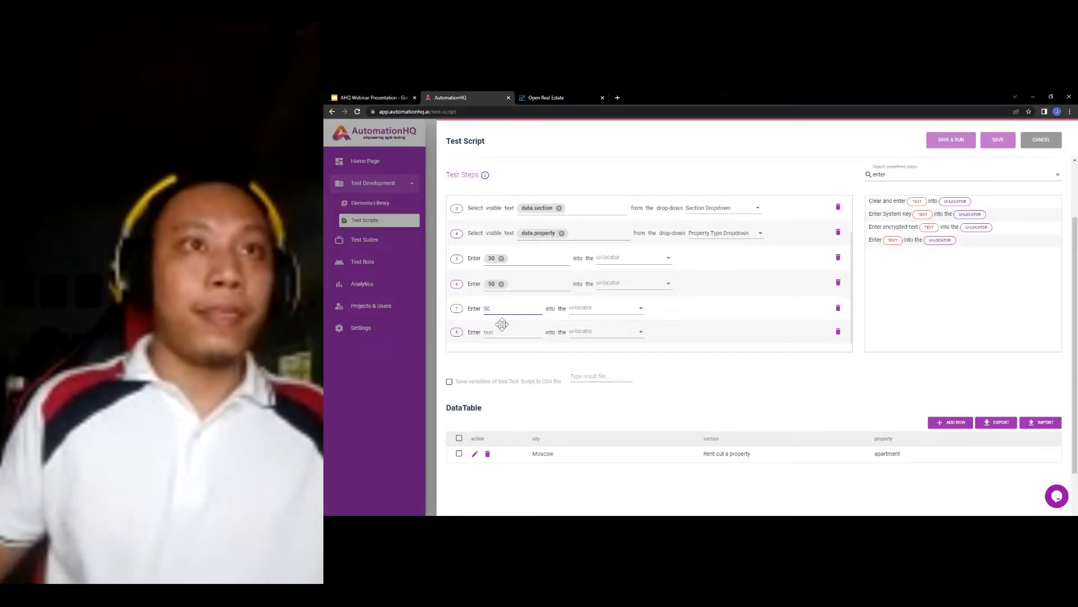
{"action": "left_click", "coordinate": [502, 332]}
{"action": "type", "text": "100"}
{"action": "key", "text": "Return"}
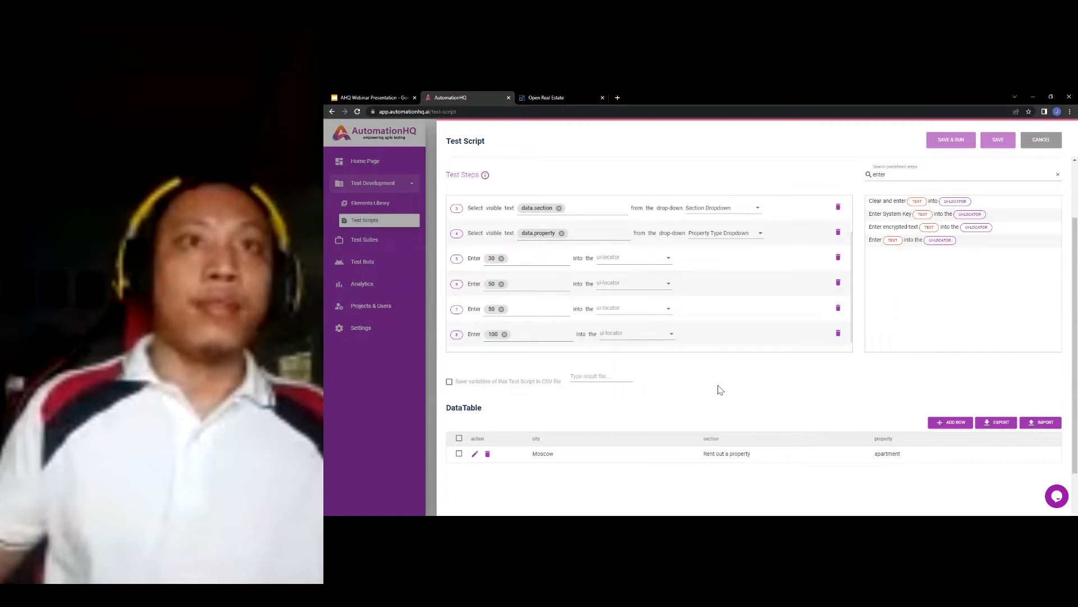
- Target steps 5–8 at Price From, Price To, Square From and Square To Textbox
{"action": "left_click", "coordinate": [622, 261]}
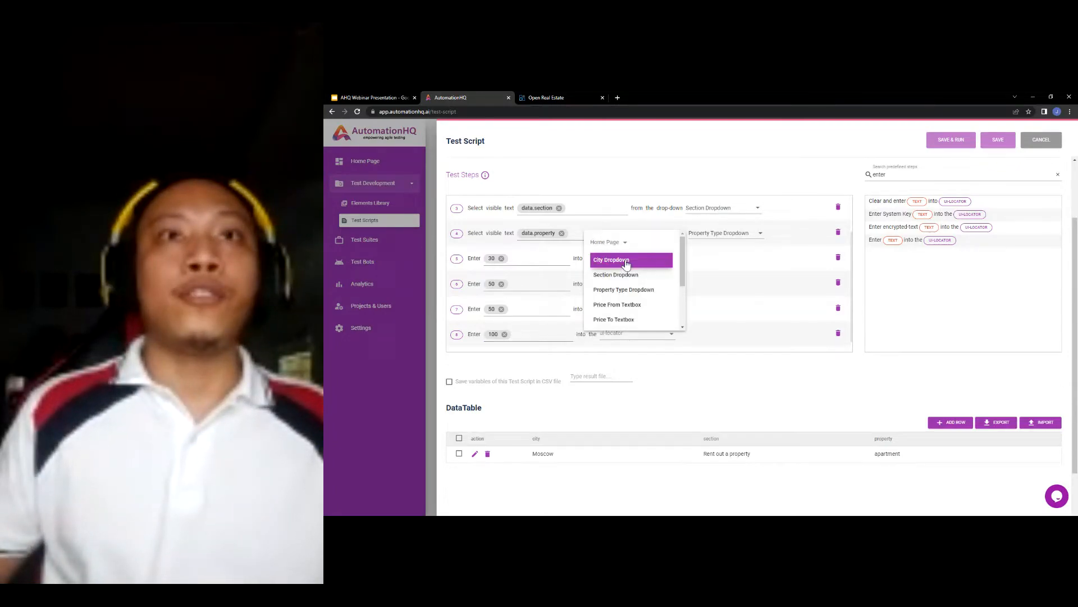
{"action": "left_click", "coordinate": [639, 308]}
{"action": "left_click", "coordinate": [642, 289]}
{"action": "left_click", "coordinate": [633, 345]}
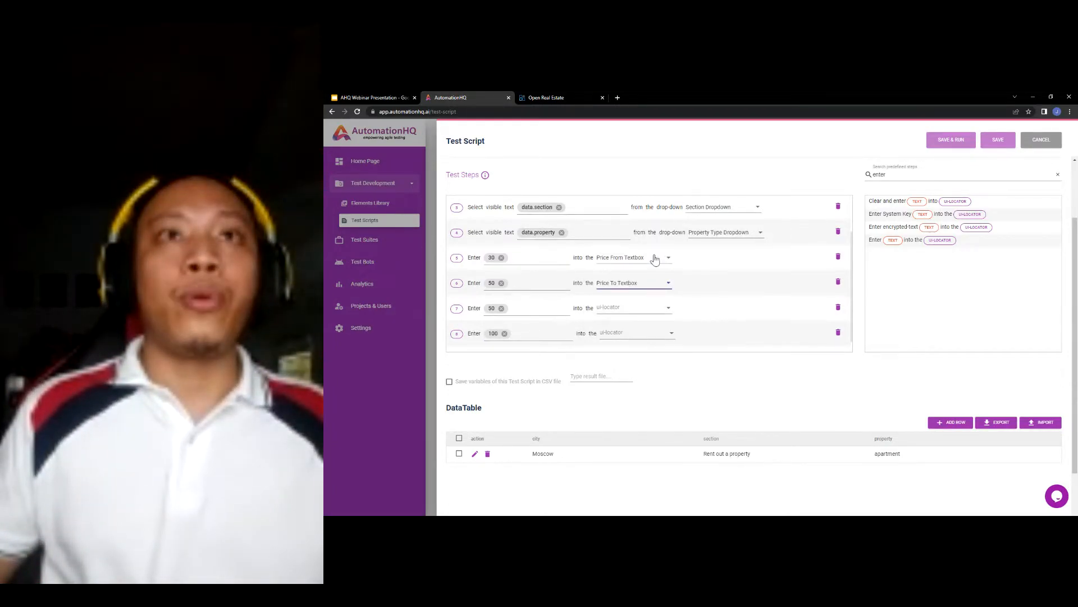
{"action": "scroll", "coordinate": [639, 296], "scroll_direction": "down", "scroll_amount": 1}
{"action": "left_click", "coordinate": [638, 296]}
{"action": "scroll", "coordinate": [638, 302], "scroll_direction": "down", "scroll_amount": 4}
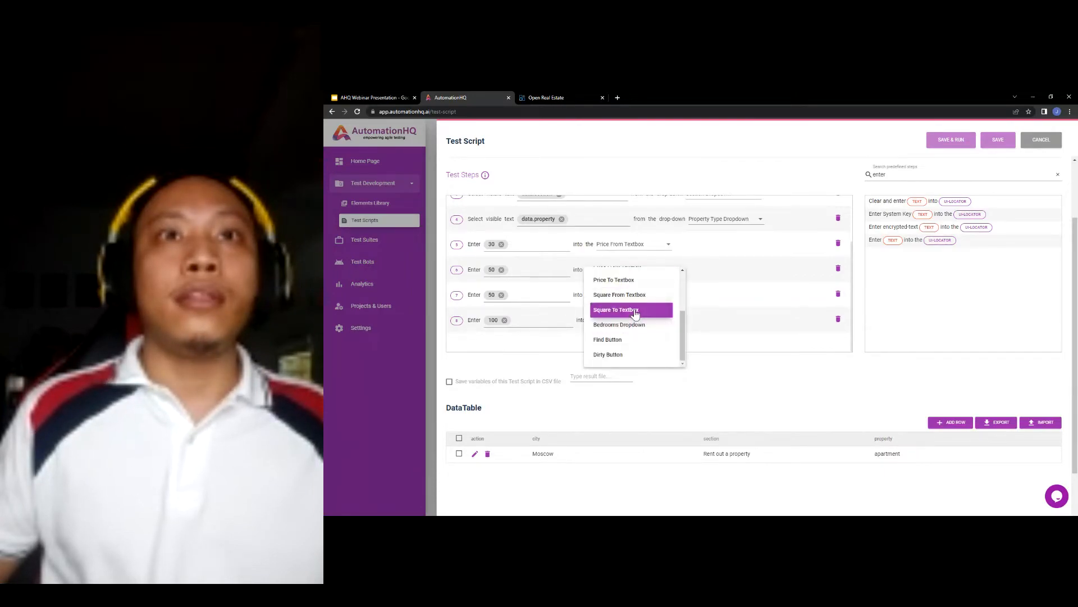
{"action": "left_click", "coordinate": [638, 302]}
{"action": "left_click", "coordinate": [639, 320]}
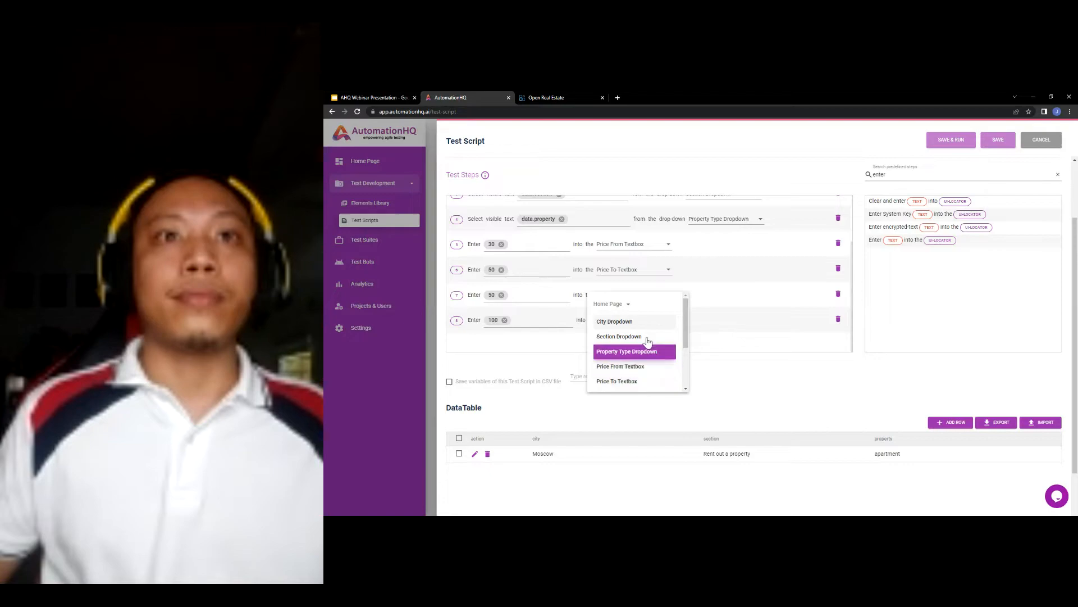
{"action": "scroll", "coordinate": [644, 343], "scroll_direction": "down", "scroll_amount": 3}
{"action": "left_click", "coordinate": [633, 335]}
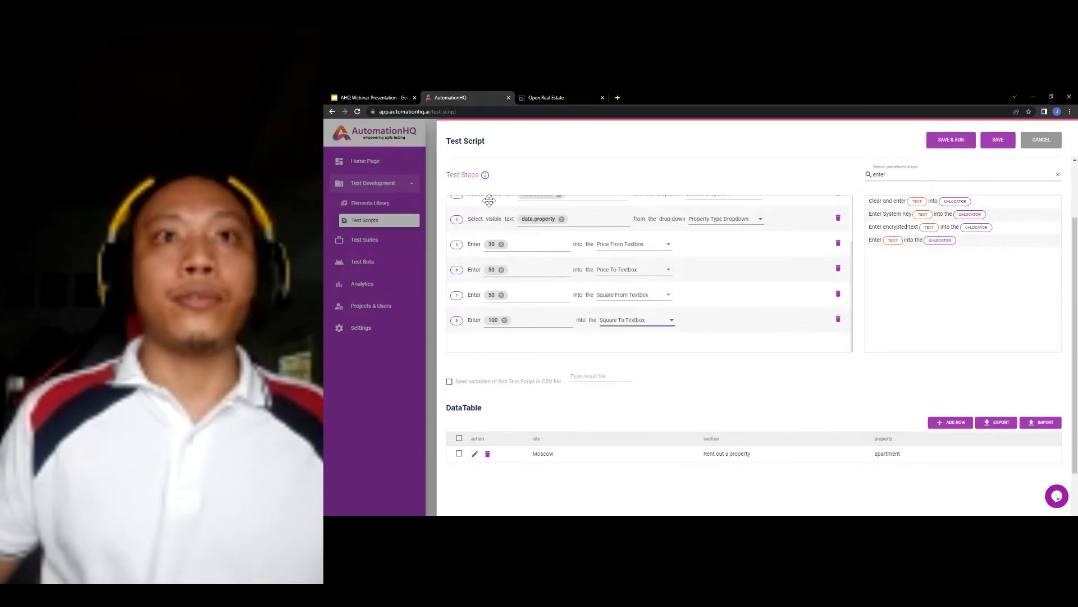
{"action": "left_click", "coordinate": [393, 96]}
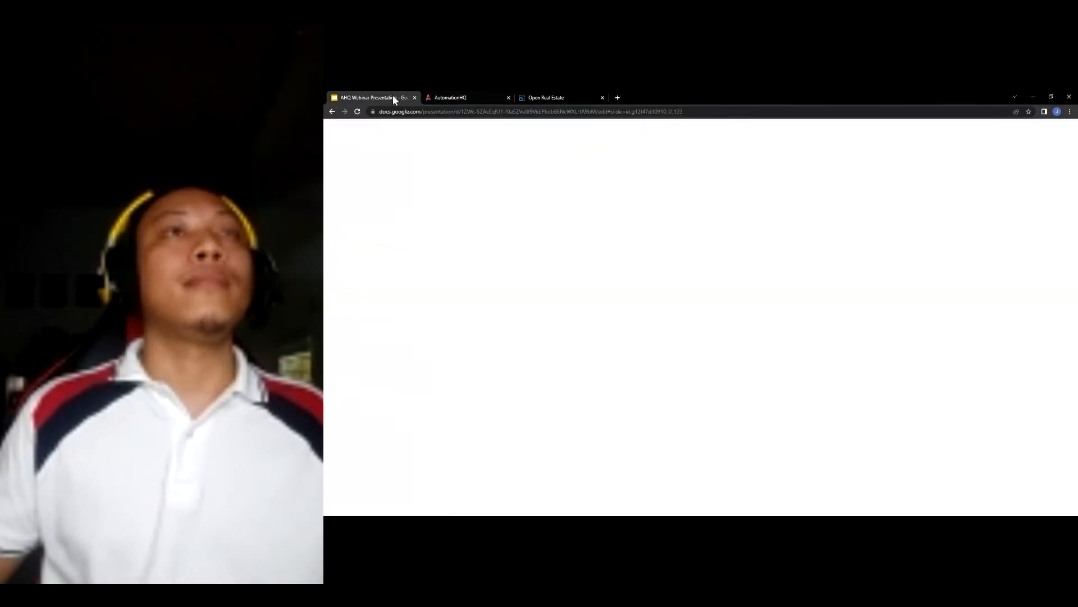
- Add step 9 selecting visible text 2 from the Bedrooms Dropdown
{"action": "left_click", "coordinate": [725, 459]}
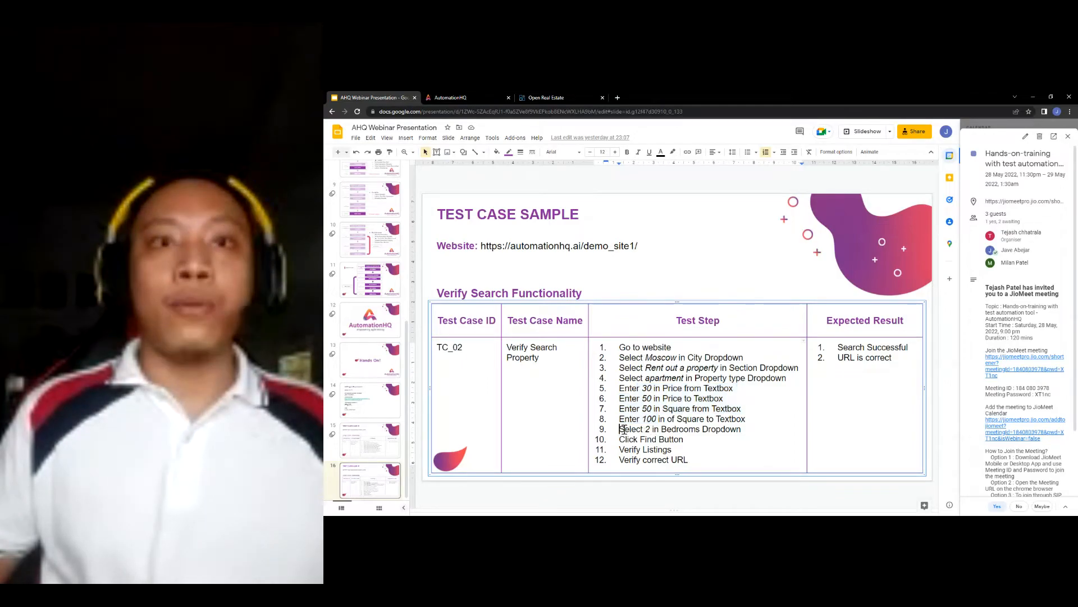
{"action": "left_click_drag", "start_coordinate": [621, 429], "coordinate": [714, 430]}
{"action": "left_click", "coordinate": [450, 96]}
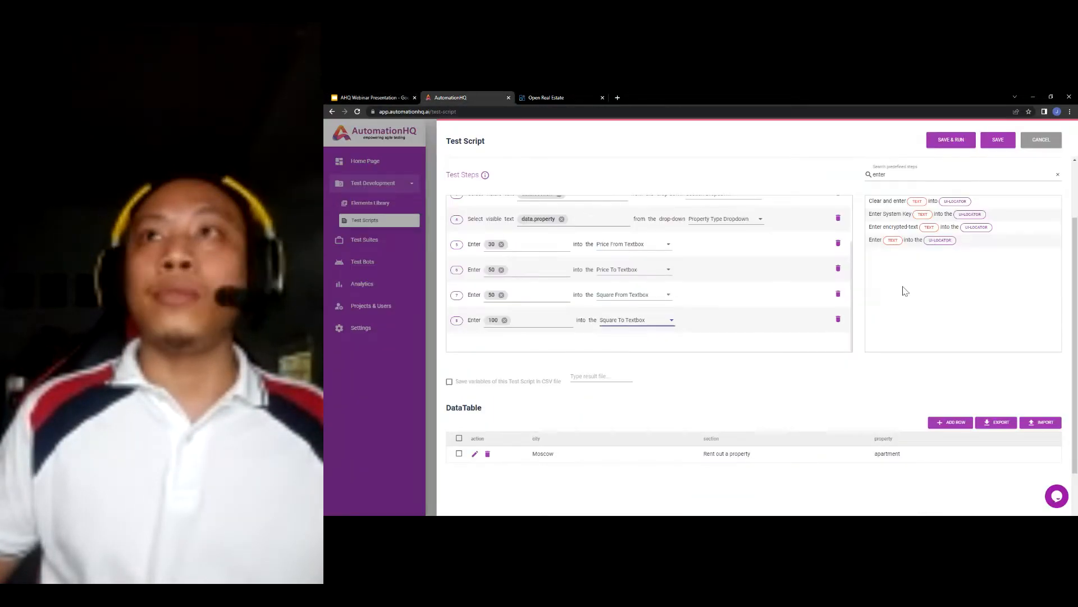
{"action": "left_click", "coordinate": [1058, 175]}
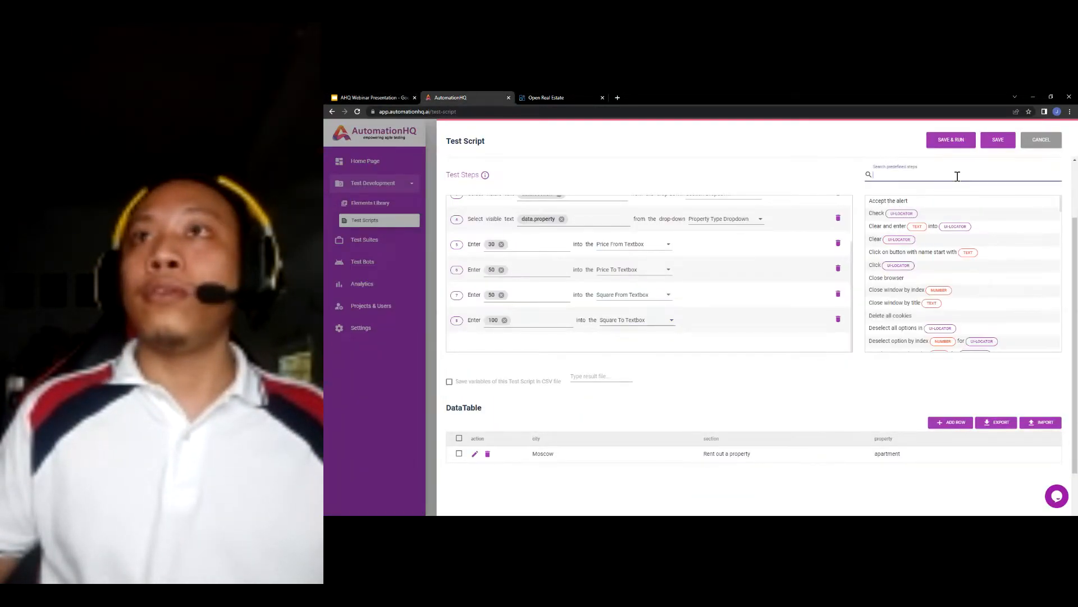
{"action": "left_click", "coordinate": [955, 175]}
{"action": "type", "text": "select"}
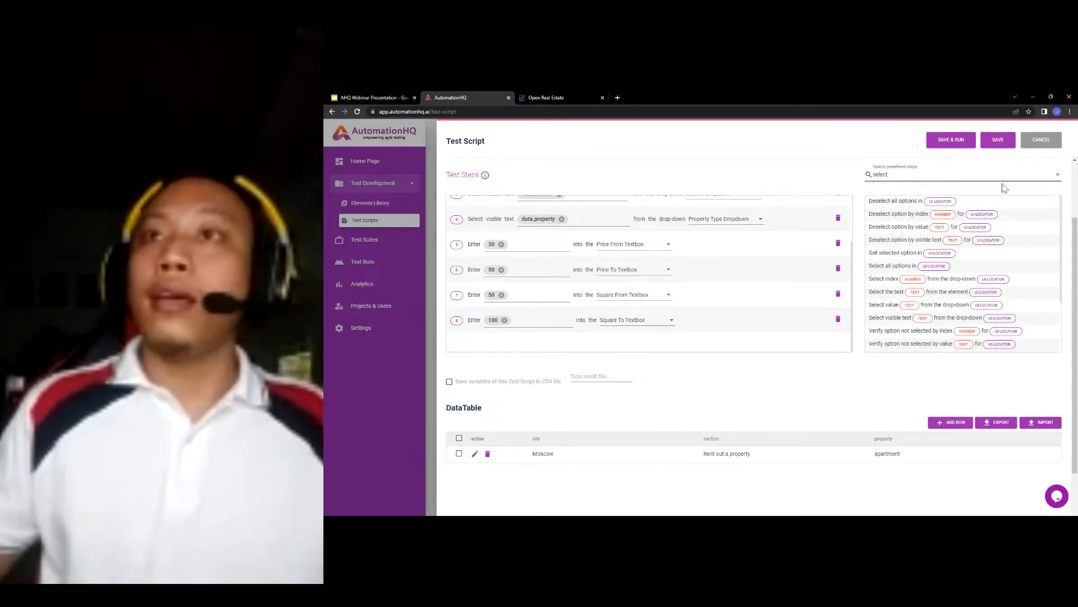
{"action": "left_click_drag", "start_coordinate": [893, 319], "coordinate": [721, 347]}
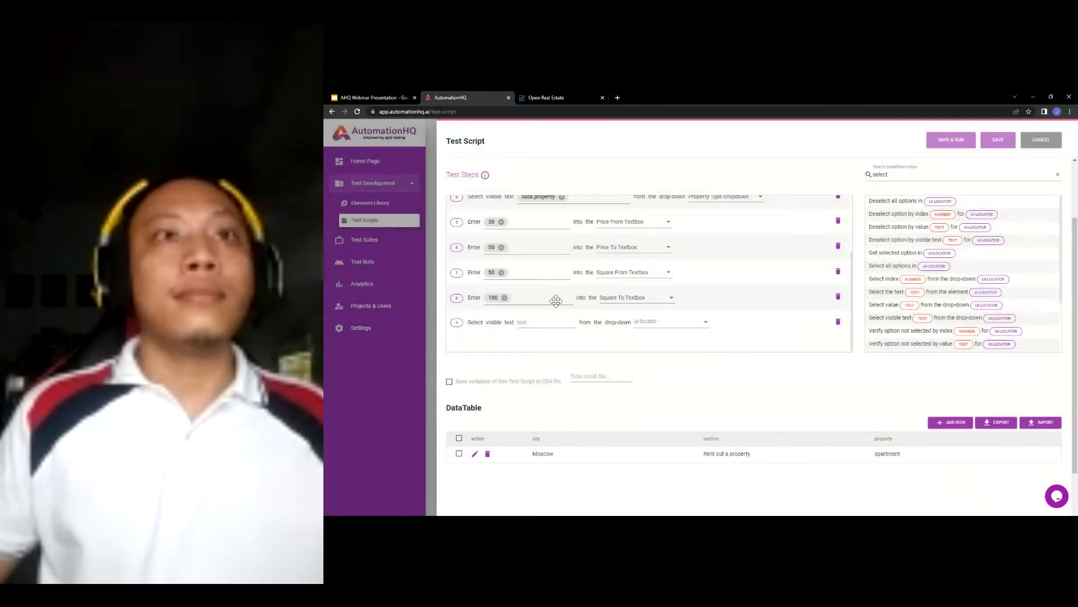
{"action": "left_click", "coordinate": [534, 321]}
{"action": "type", "text": "2"}
{"action": "left_click", "coordinate": [695, 322]}
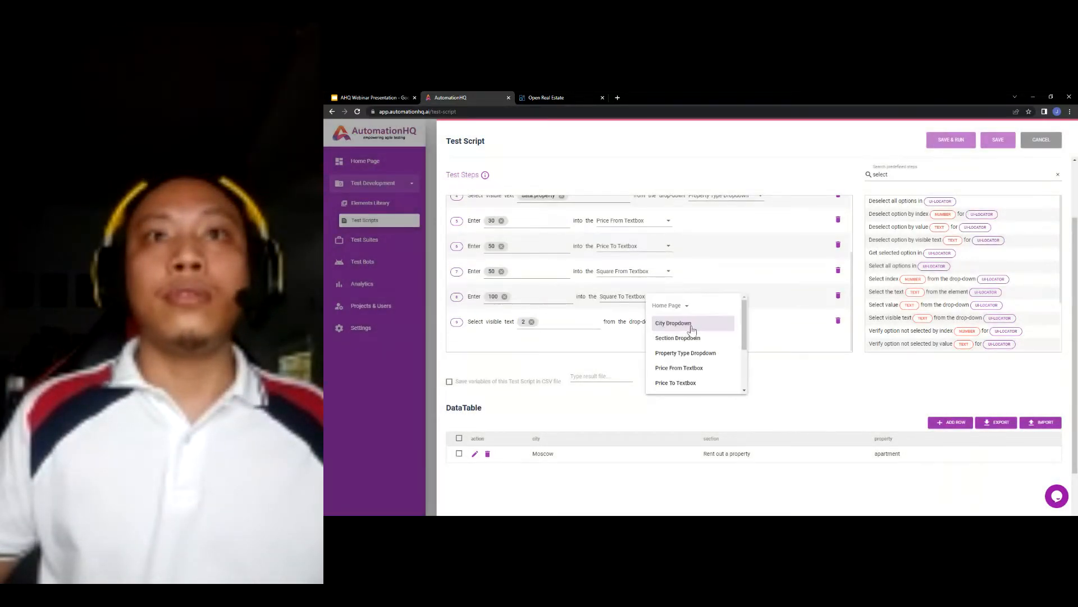
{"action": "scroll", "coordinate": [691, 359], "scroll_direction": "down", "scroll_amount": 3}
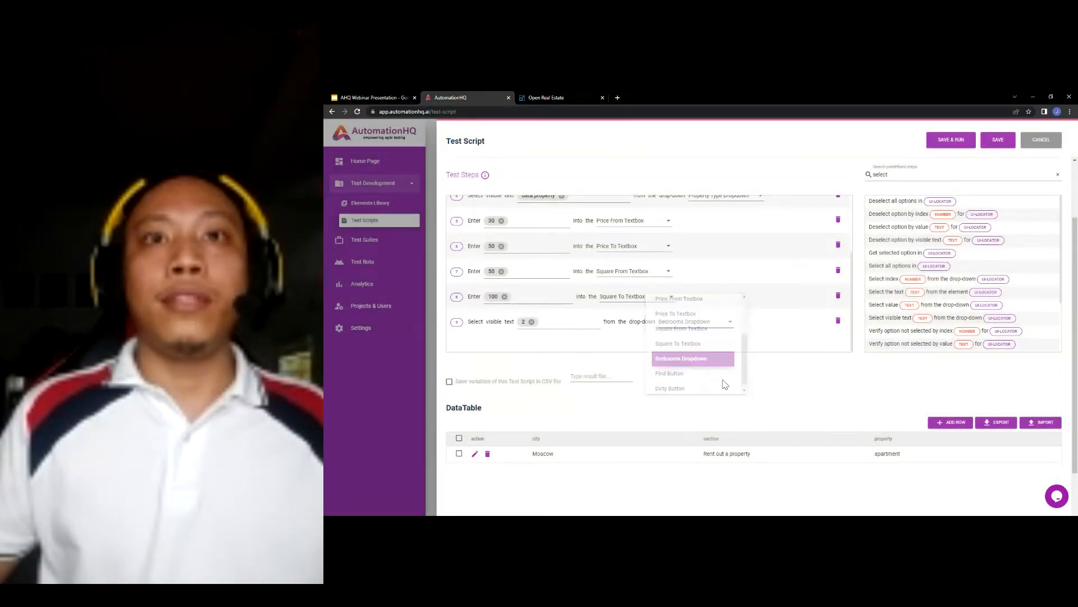
{"action": "left_click", "coordinate": [690, 388]}
- Review the remaining test-case steps on the slide and clear the step search
{"action": "left_click", "coordinate": [369, 97]}
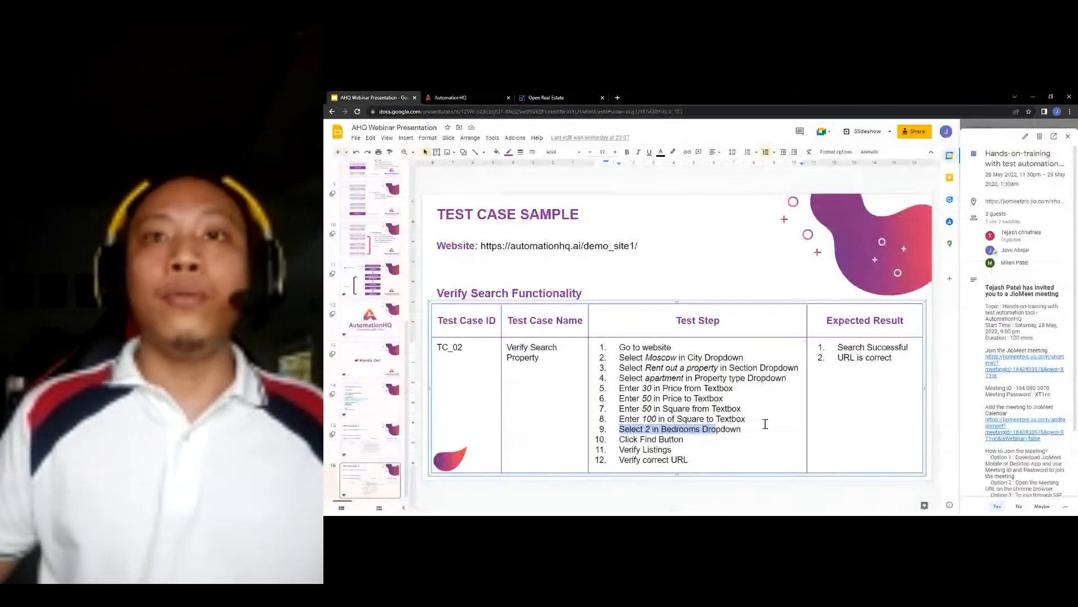
{"action": "left_click", "coordinate": [464, 97]}
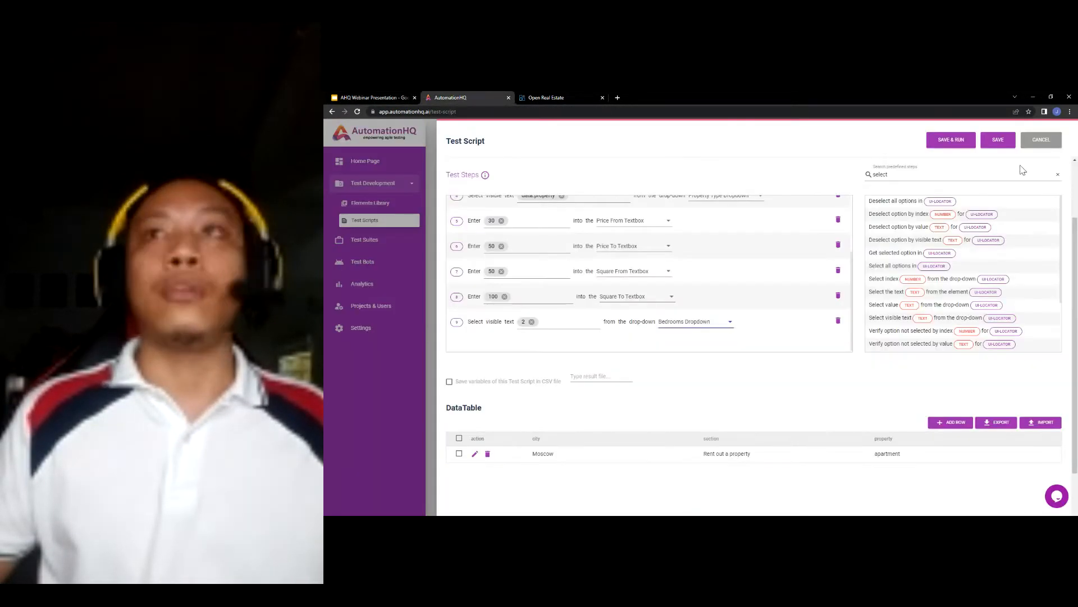
{"action": "left_click", "coordinate": [1057, 175]}
- Add a 'Click' step as step 10 targeting the Find Button, then return to the TC_02 slide
{"action": "type", "text": "click"}
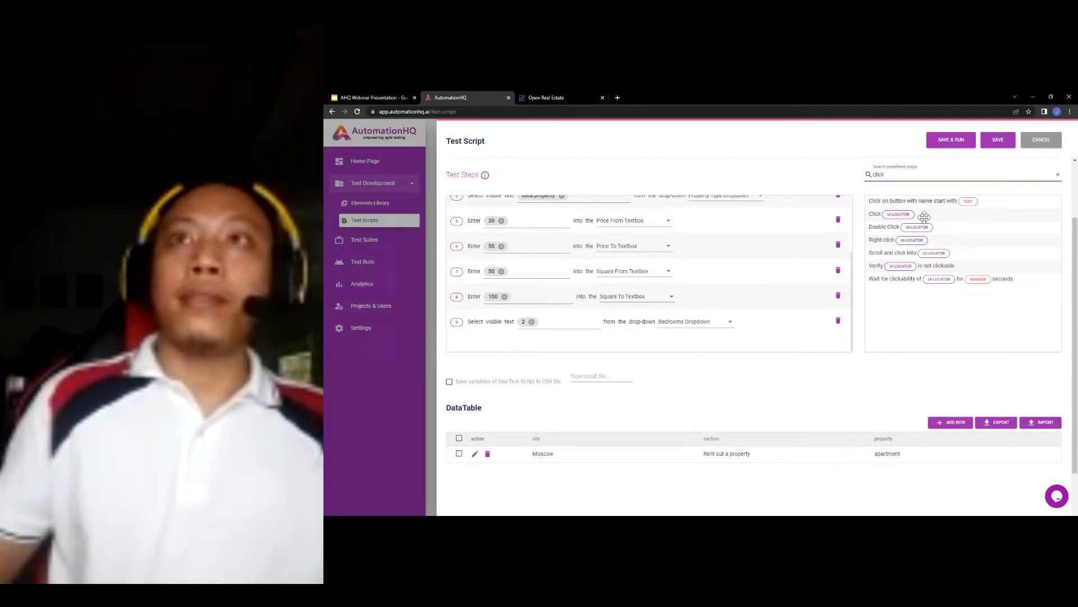
{"action": "left_click_drag", "start_coordinate": [924, 217], "coordinate": [621, 347]}
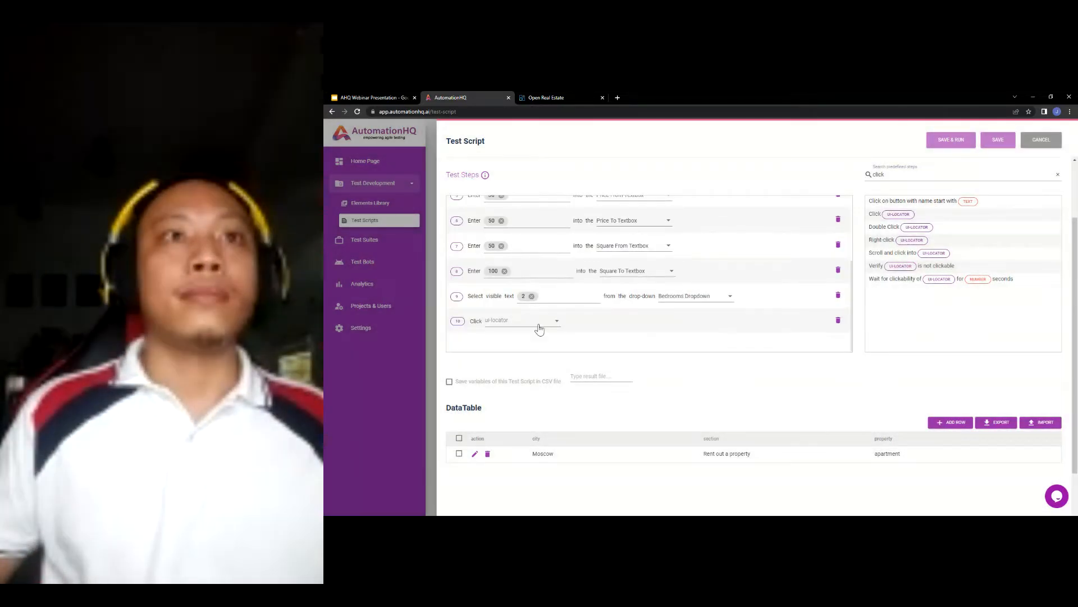
{"action": "left_click", "coordinate": [520, 328]}
{"action": "scroll", "coordinate": [520, 354], "scroll_direction": "down", "scroll_amount": 3}
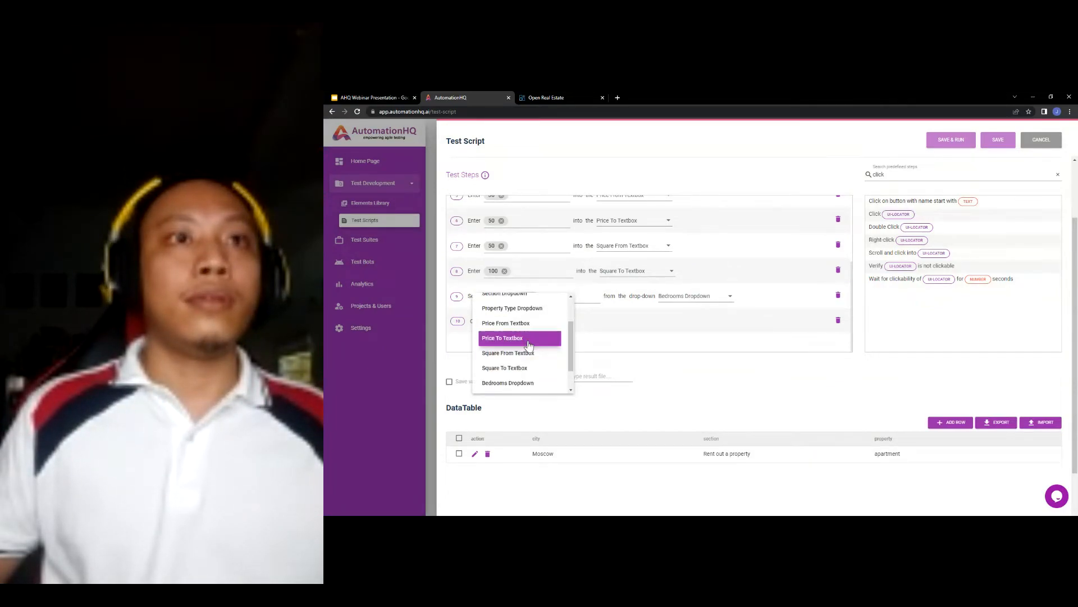
{"action": "left_click", "coordinate": [518, 366]}
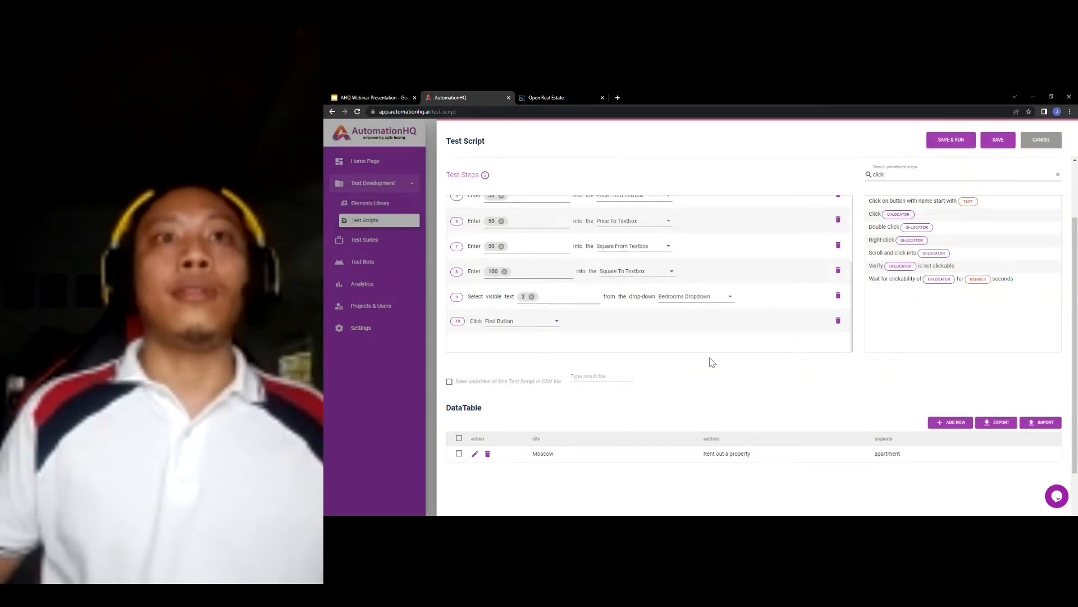
{"action": "scroll", "coordinate": [710, 365], "scroll_direction": "up", "scroll_amount": 1}
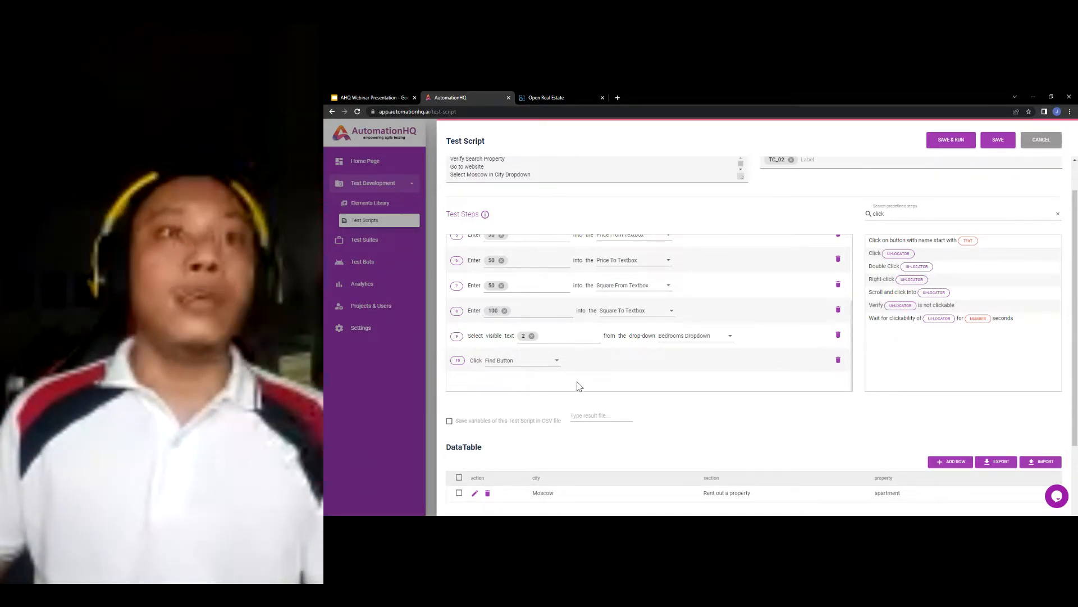
{"action": "left_click", "coordinate": [396, 100]}
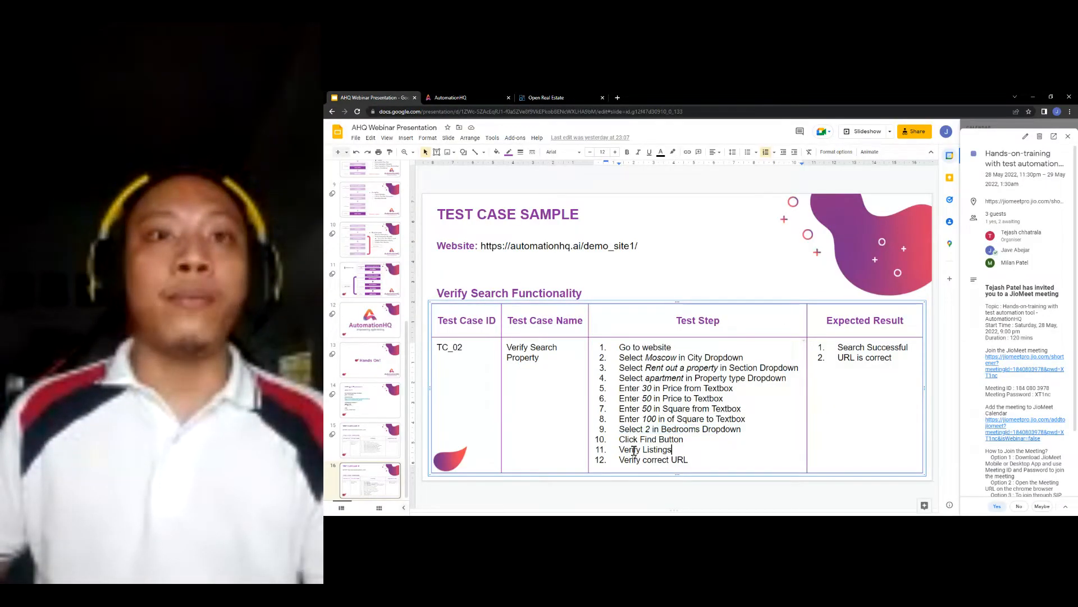
- Highlight the 'Verify Listings' step on the slide, then switch to the Open Real Estate site
{"action": "mouse_move", "coordinate": [620, 449]}
{"action": "left_mouse_down"}
{"action": "mouse_move", "coordinate": [675, 448]}
{"action": "mouse_move", "coordinate": [677, 460]}
{"action": "mouse_move", "coordinate": [672, 450]}
{"action": "mouse_move", "coordinate": [634, 451]}
{"action": "left_mouse_up"}
{"action": "left_click", "coordinate": [672, 450]}
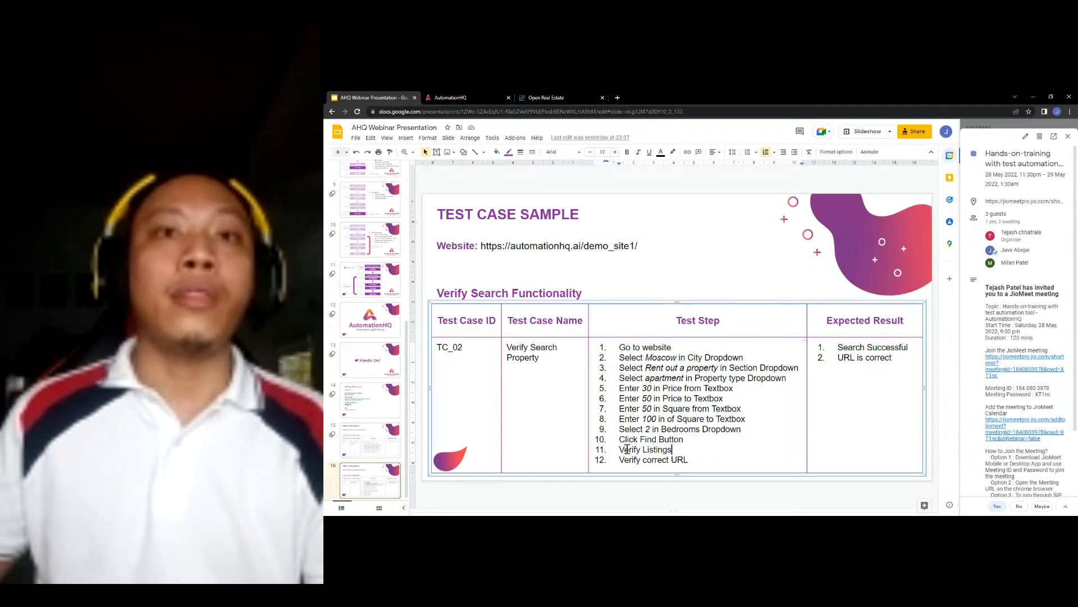
{"action": "left_click_drag", "start_coordinate": [623, 449], "coordinate": [681, 449]}
{"action": "left_click", "coordinate": [674, 450]}
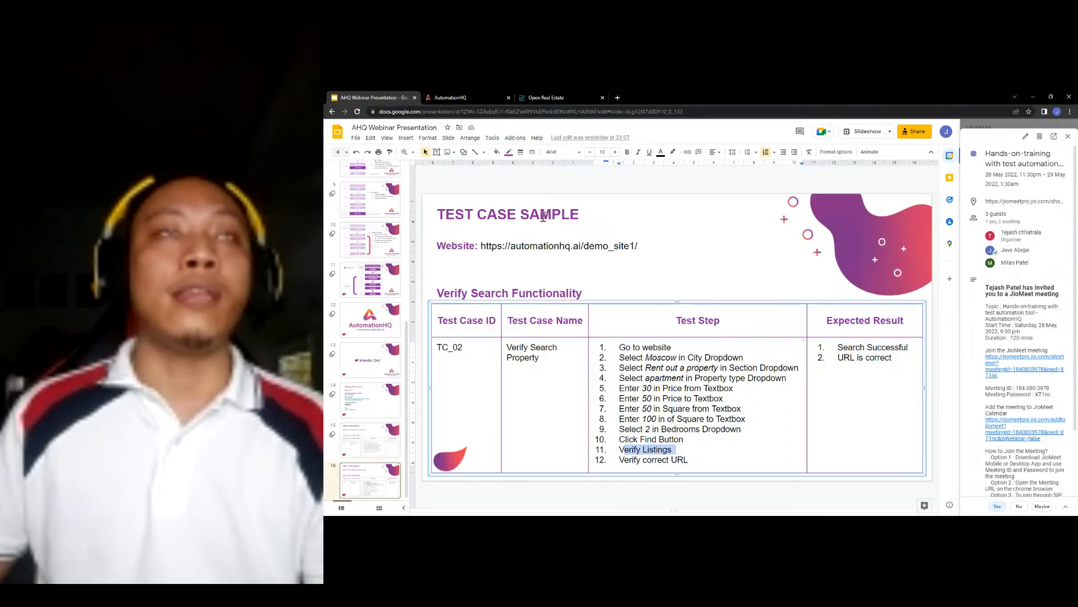
{"action": "left_click", "coordinate": [452, 97]}
{"action": "left_click", "coordinate": [545, 97]}
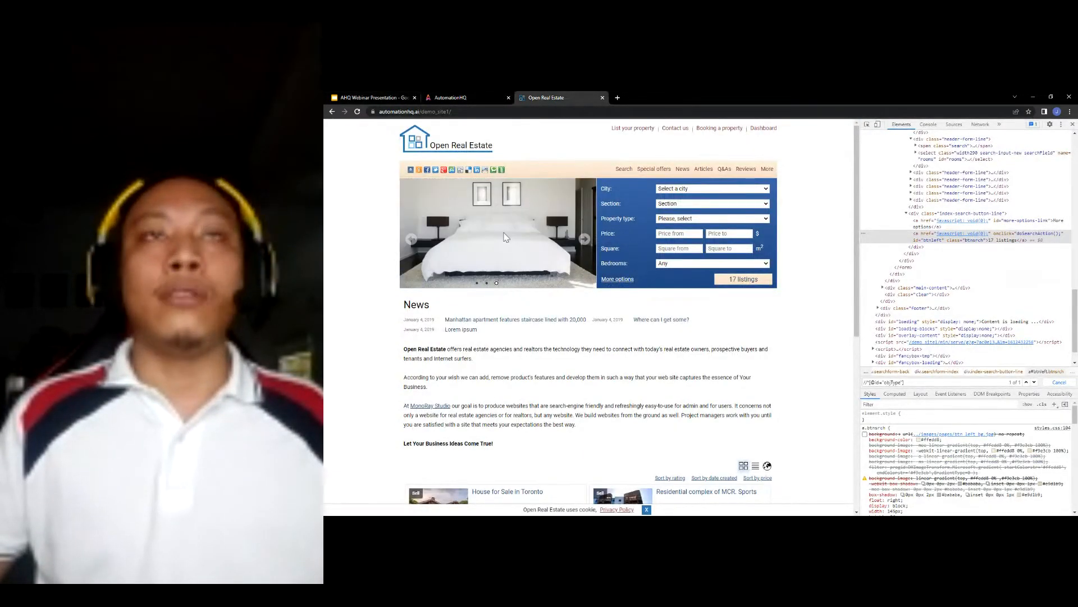
- Choose Moscow as city, Rent out a property as section, and apartment as property type
{"action": "left_click", "coordinate": [705, 189]}
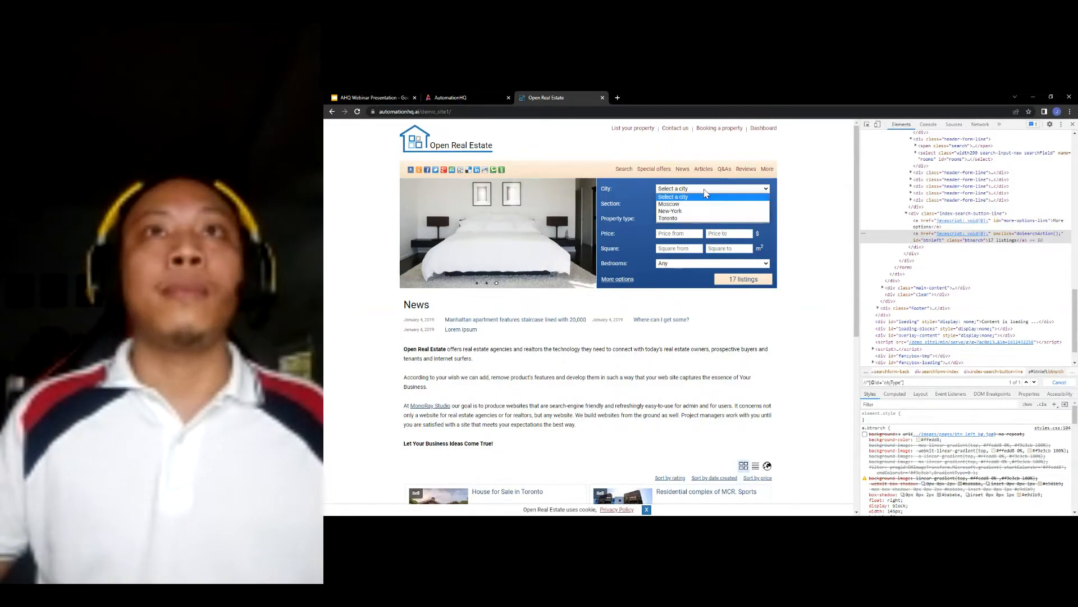
{"action": "left_click", "coordinate": [698, 204]}
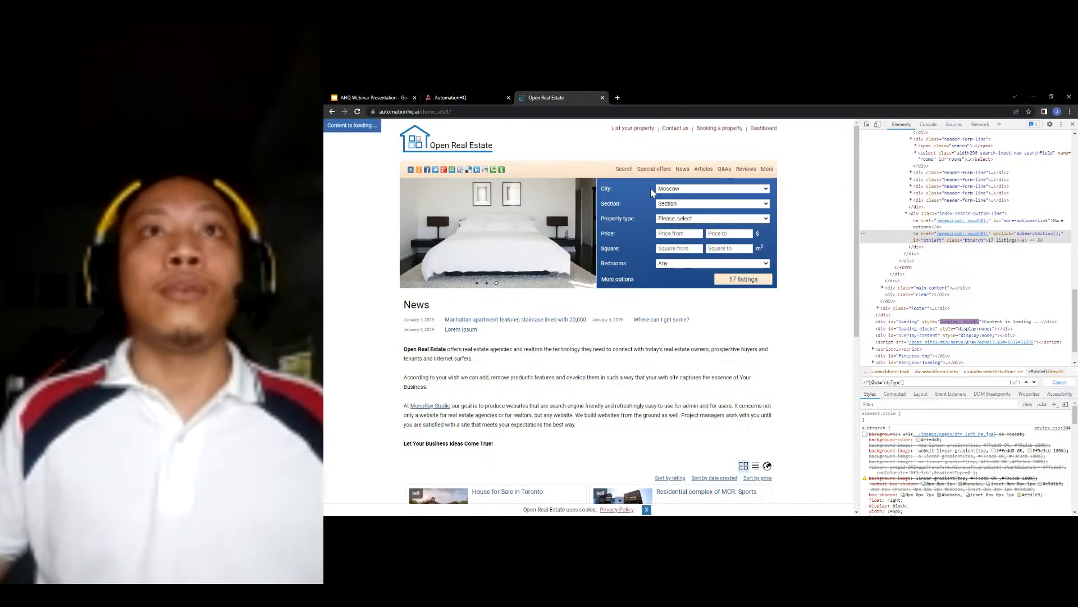
{"action": "left_click", "coordinate": [708, 204]}
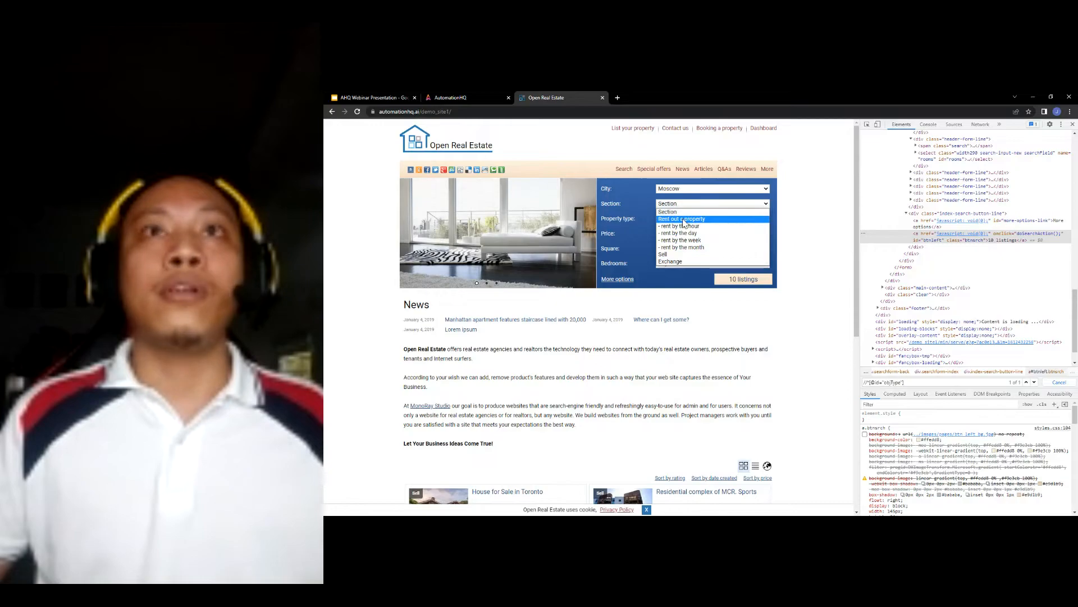
{"action": "left_click", "coordinate": [709, 225]}
{"action": "left_click", "coordinate": [710, 219]}
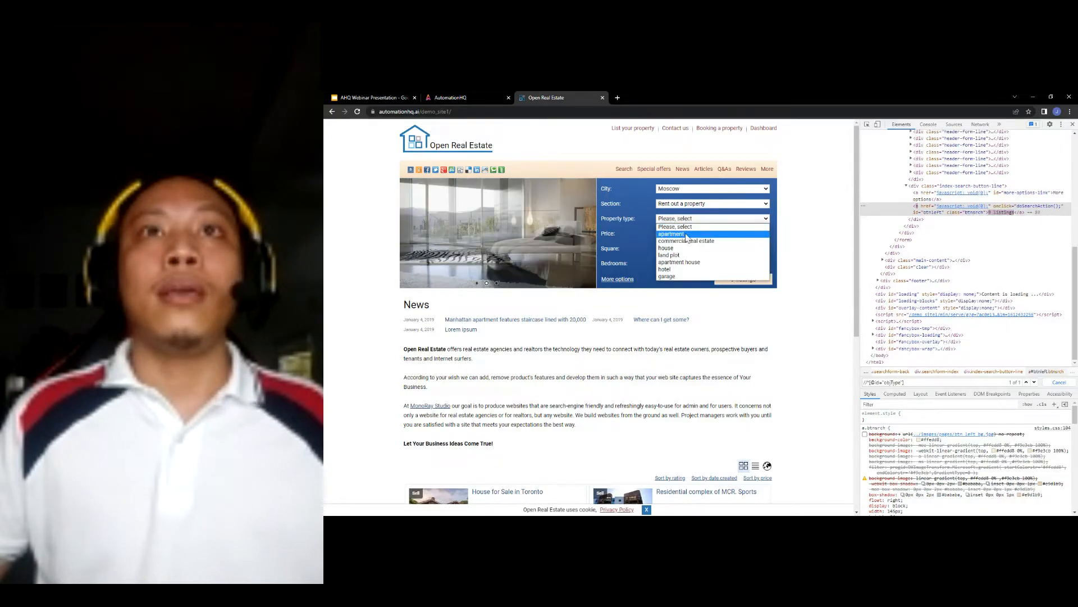
{"action": "left_click", "coordinate": [695, 242]}
- Enter price 30–50, maximum area 100, and select 2 bedrooms
{"action": "left_click", "coordinate": [676, 232]}
{"action": "type", "text": "30"}
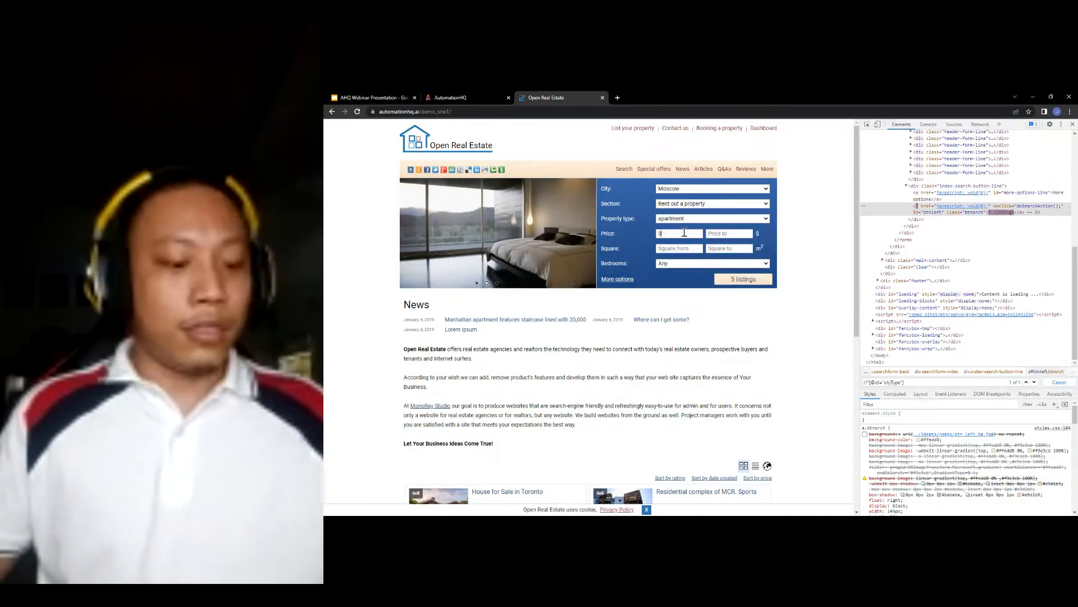
{"action": "left_click", "coordinate": [724, 233]}
{"action": "type", "text": "50"}
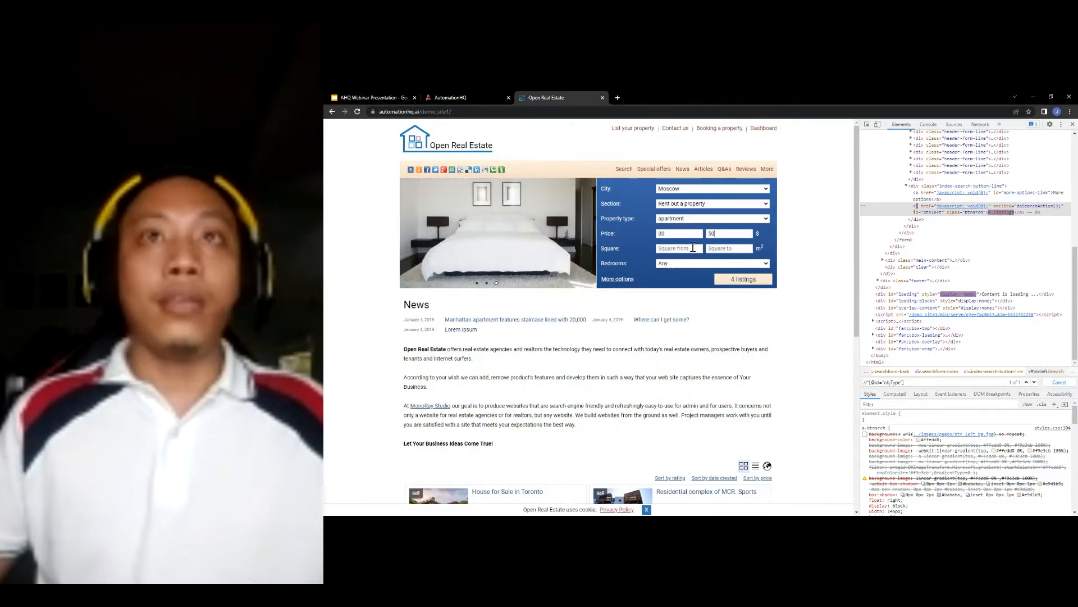
{"action": "type", "text": "50"}
{"action": "left_click", "coordinate": [729, 248]}
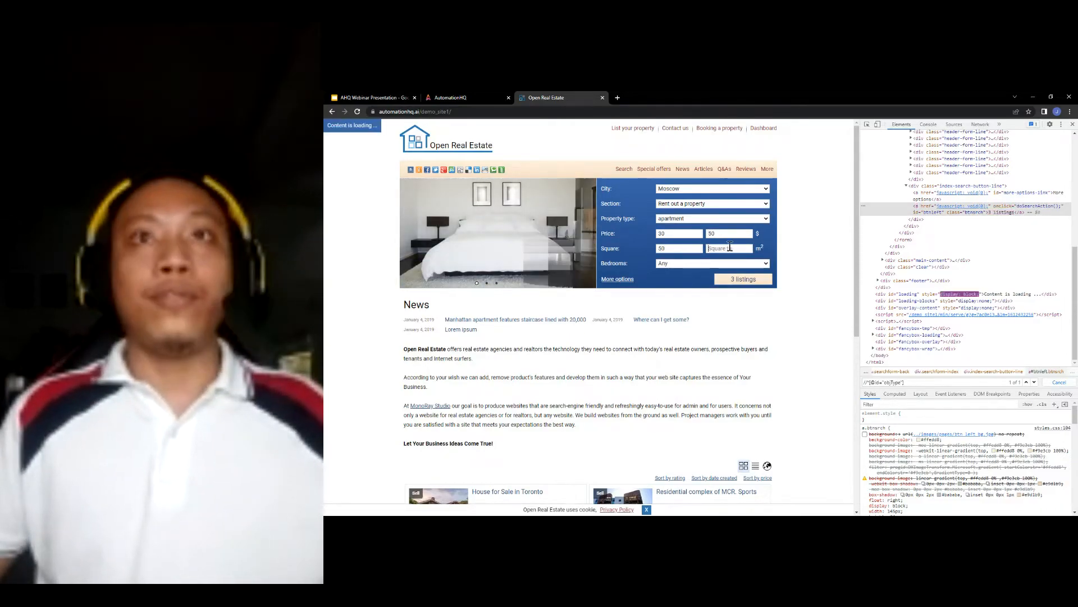
{"action": "type", "text": "100"}
{"action": "left_click", "coordinate": [702, 265]}
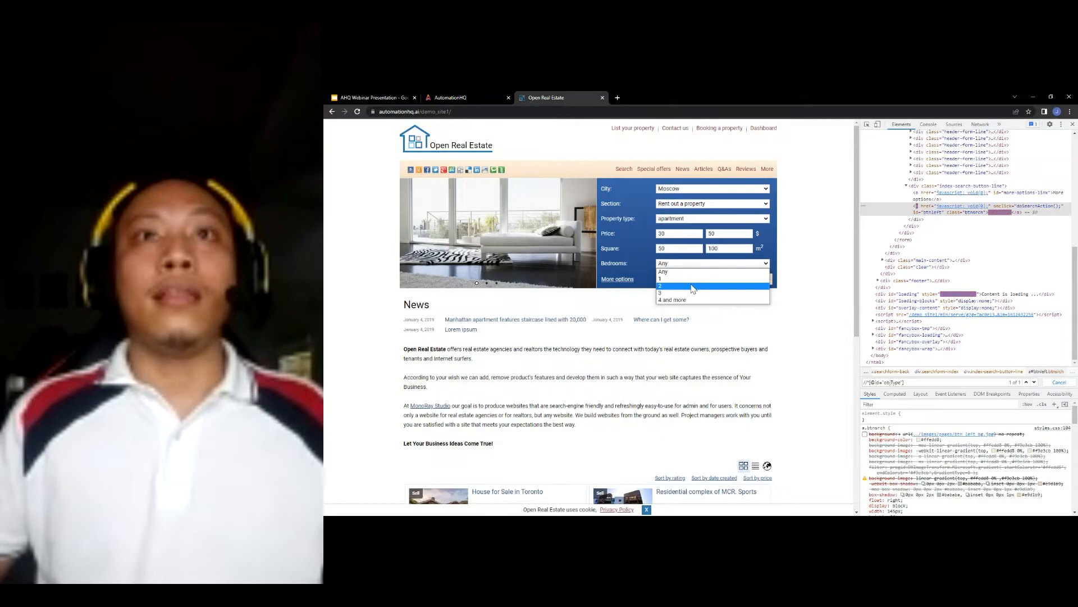
{"action": "left_click", "coordinate": [742, 285]}
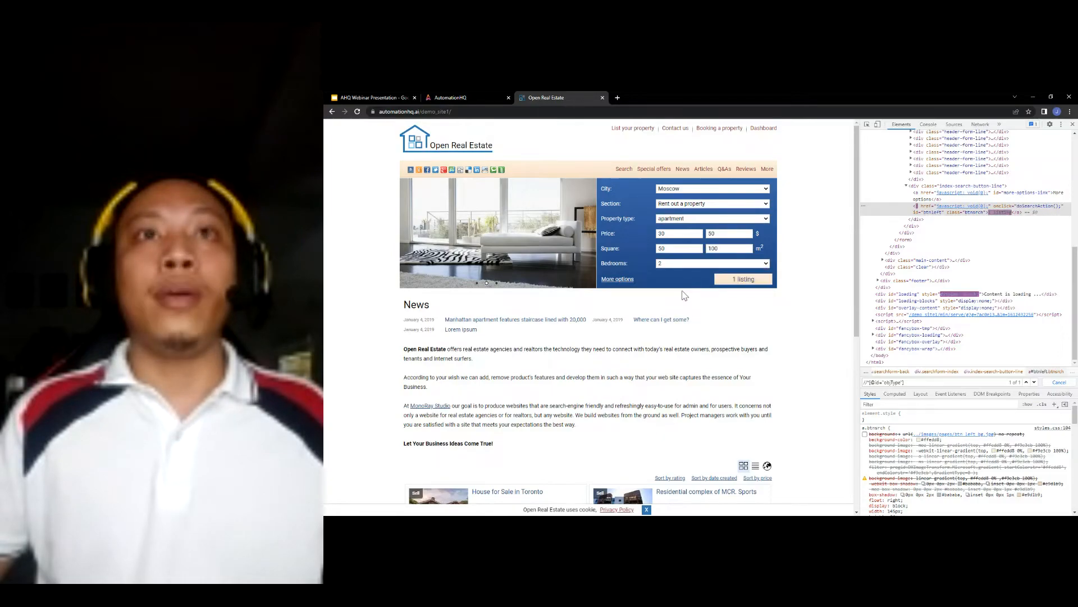
- Run the search and inspect the single matching listing in DevTools
{"action": "left_click", "coordinate": [740, 282]}
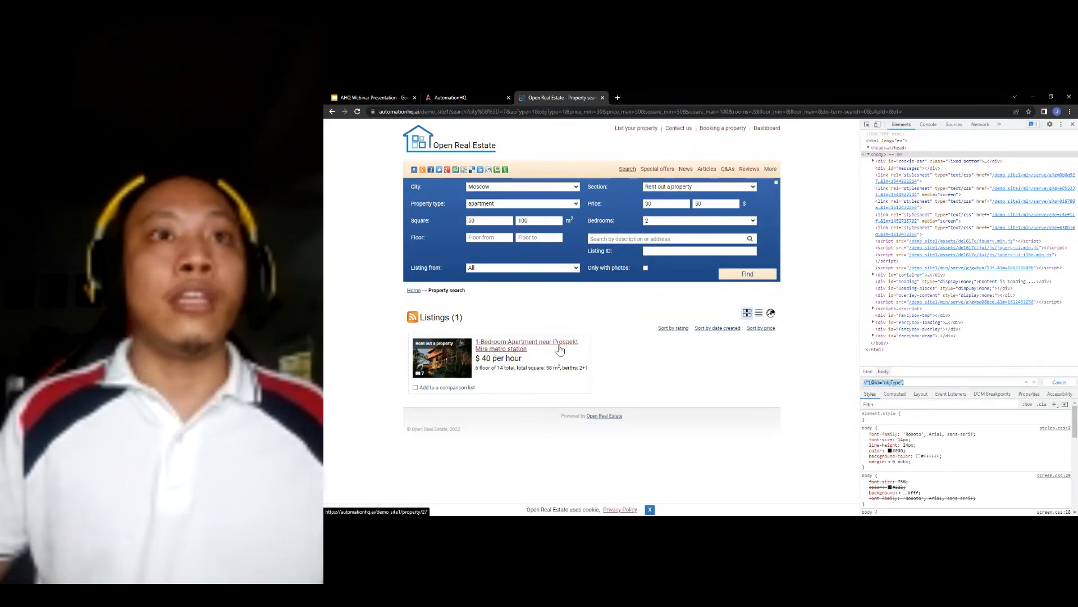
{"action": "right_click", "coordinate": [528, 388]}
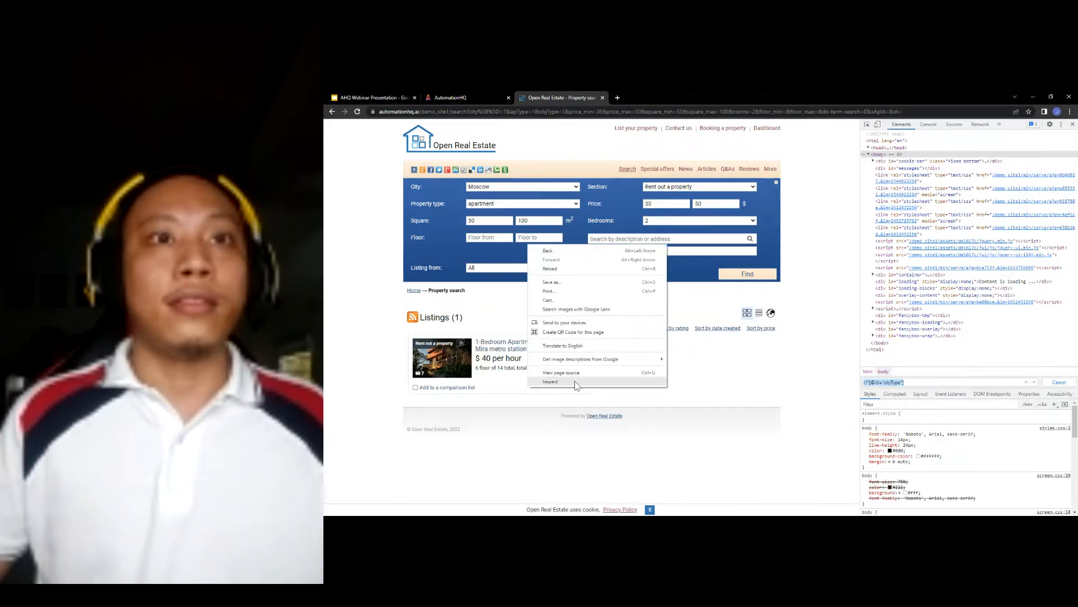
{"action": "left_click", "coordinate": [551, 381]}
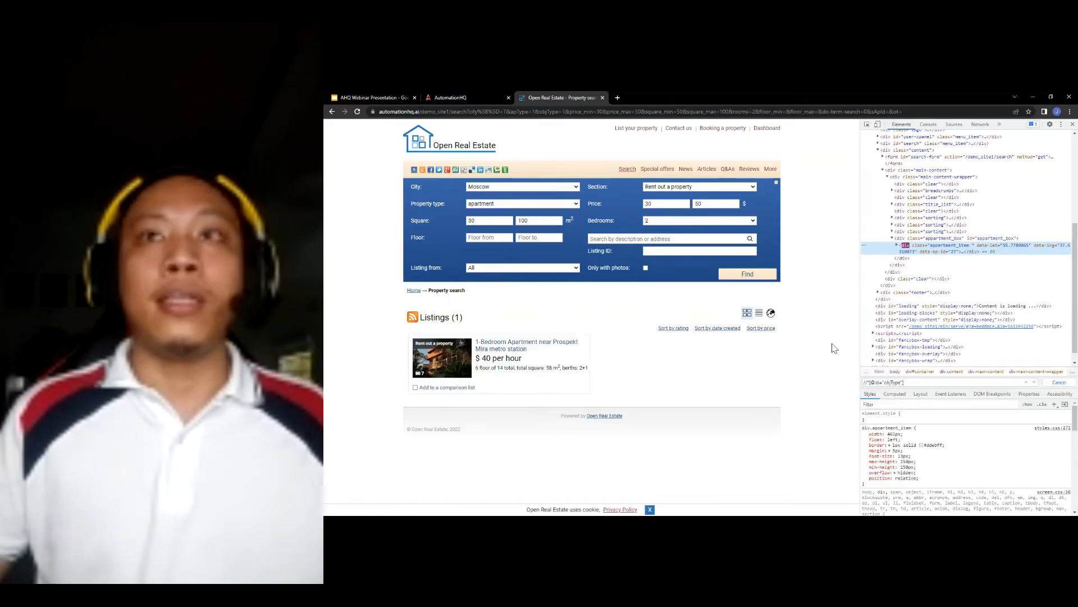
- Copy the listing's full XPath and confirm it matches 1 of 1 elements
{"action": "right_click", "coordinate": [943, 251]}
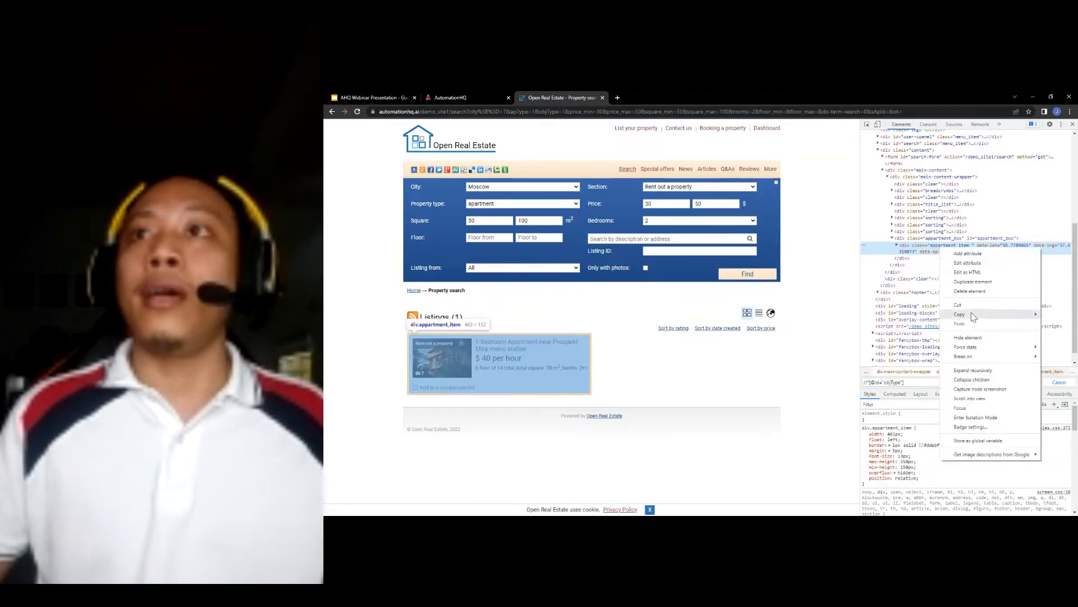
{"action": "mouse_move", "coordinate": [974, 315]}
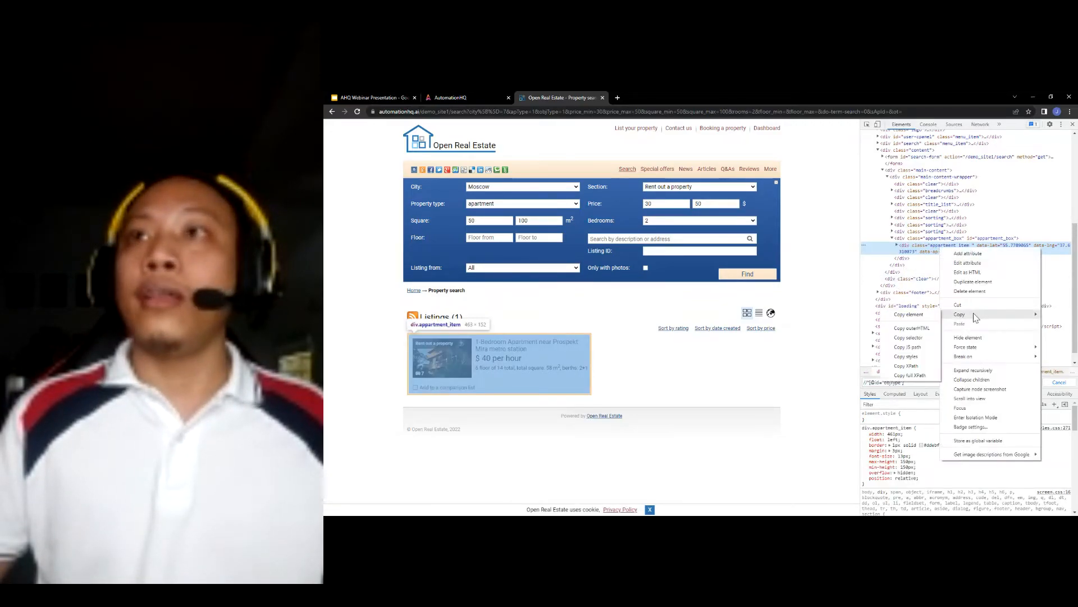
{"action": "left_click", "coordinate": [914, 375]}
{"action": "key", "text": "ctrl+v"}
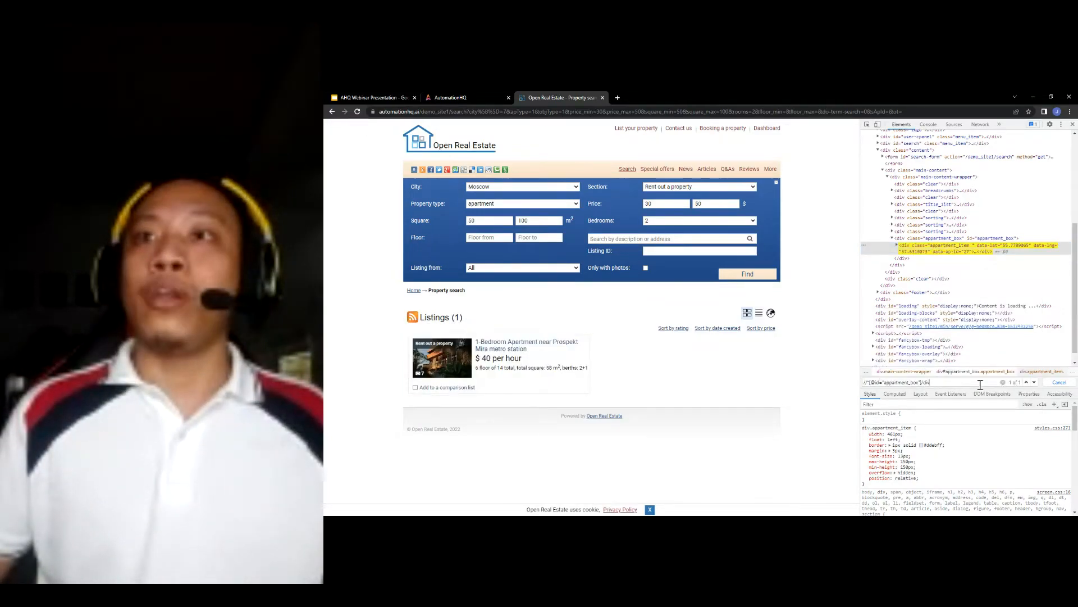
{"action": "left_click", "coordinate": [465, 97]}
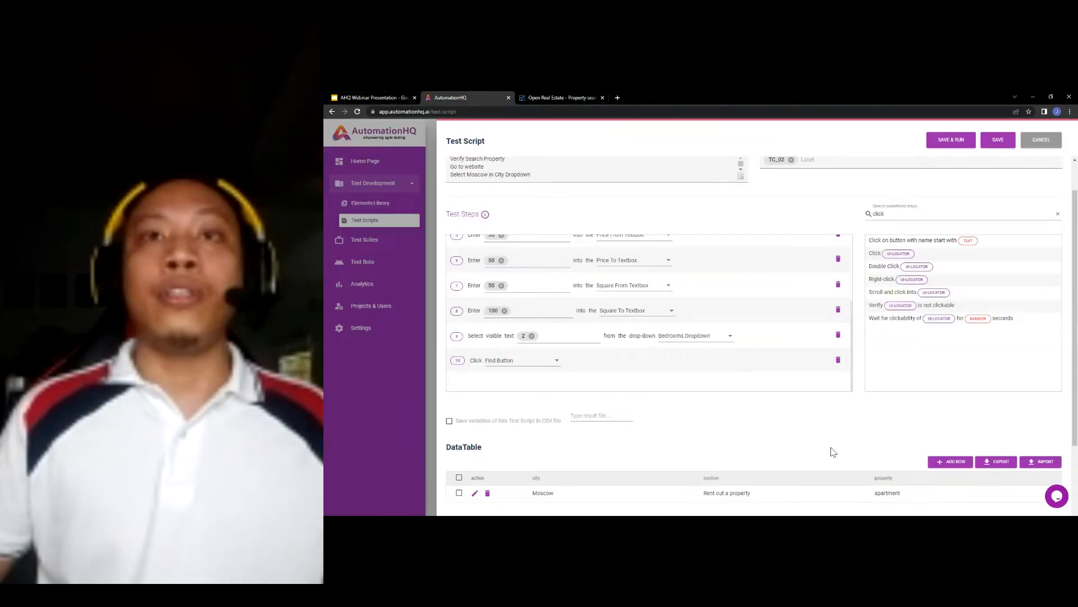
- Save the Verify Search Property script and show Demo Site's pages in the Elements Library
{"action": "scroll", "coordinate": [814, 429], "scroll_direction": "up", "scroll_amount": 2}
{"action": "scroll", "coordinate": [722, 337], "scroll_direction": "up", "scroll_amount": 3}
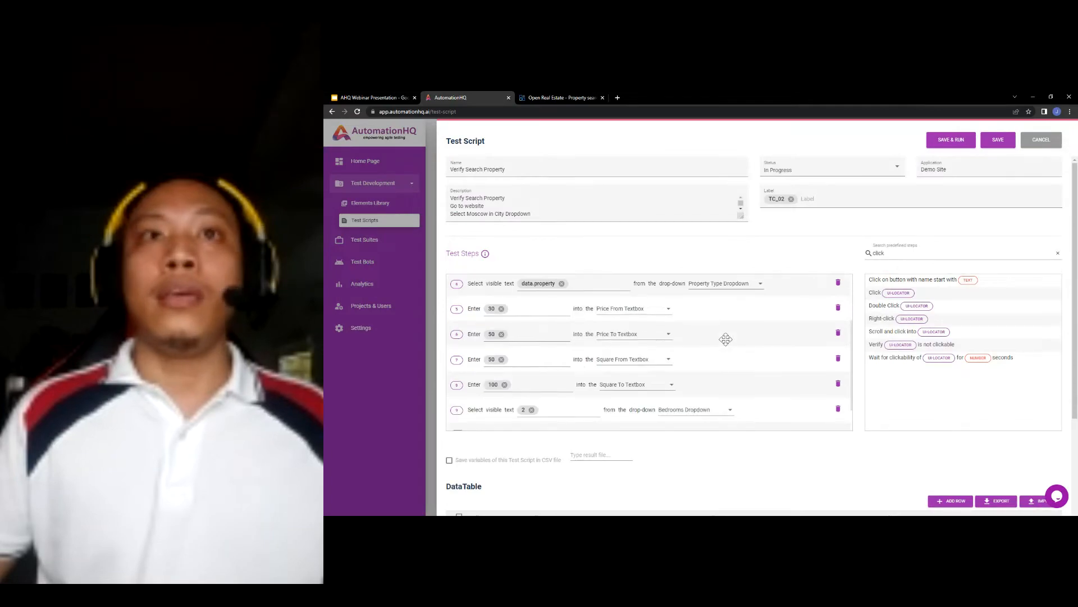
{"action": "left_click", "coordinate": [998, 141]}
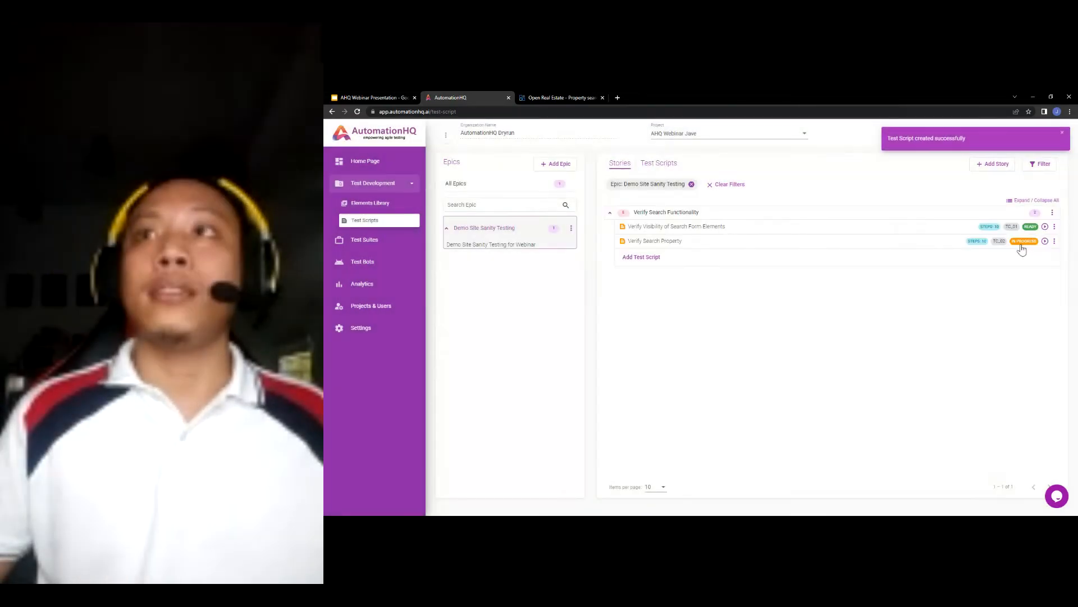
{"action": "left_click", "coordinate": [392, 206]}
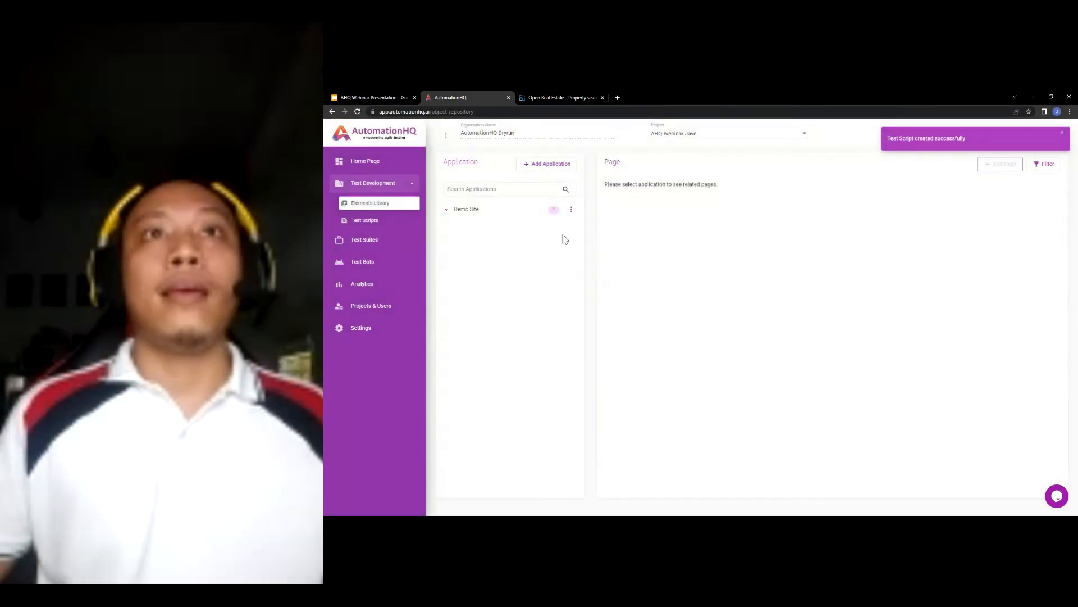
{"action": "left_click", "coordinate": [477, 213]}
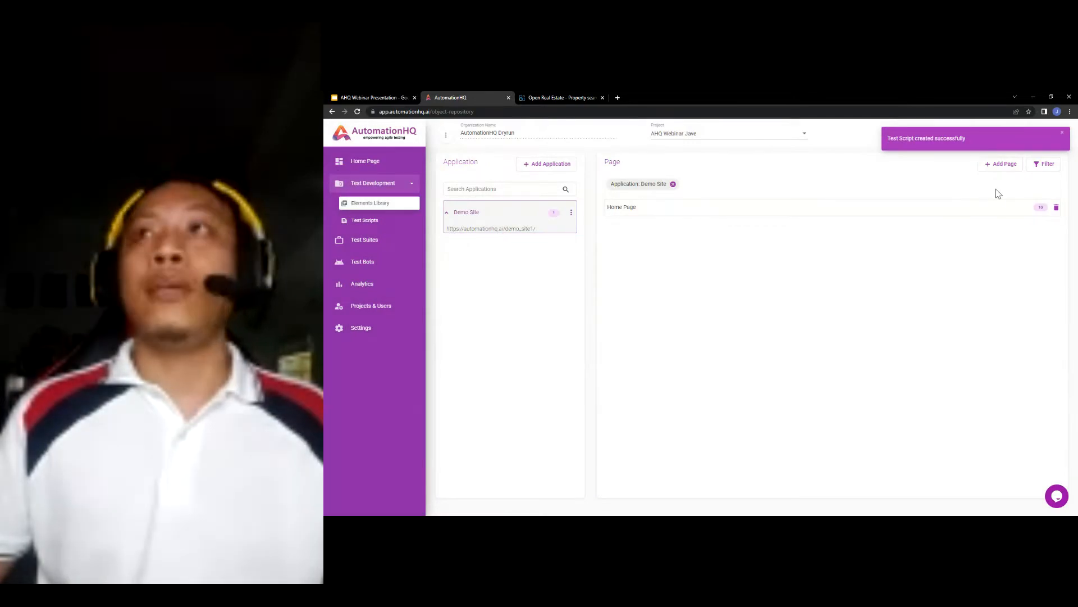
- Add a new page to Demo Site named 'Search Page'
{"action": "left_click", "coordinate": [991, 168]}
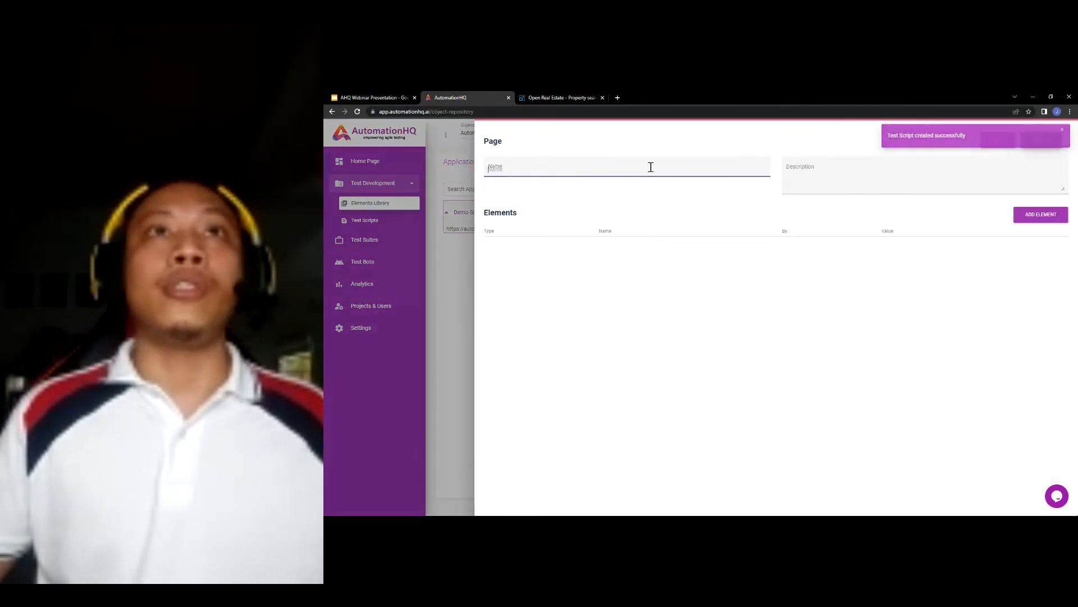
{"action": "left_click", "coordinate": [650, 166]}
{"action": "type", "text": "Search Page"}
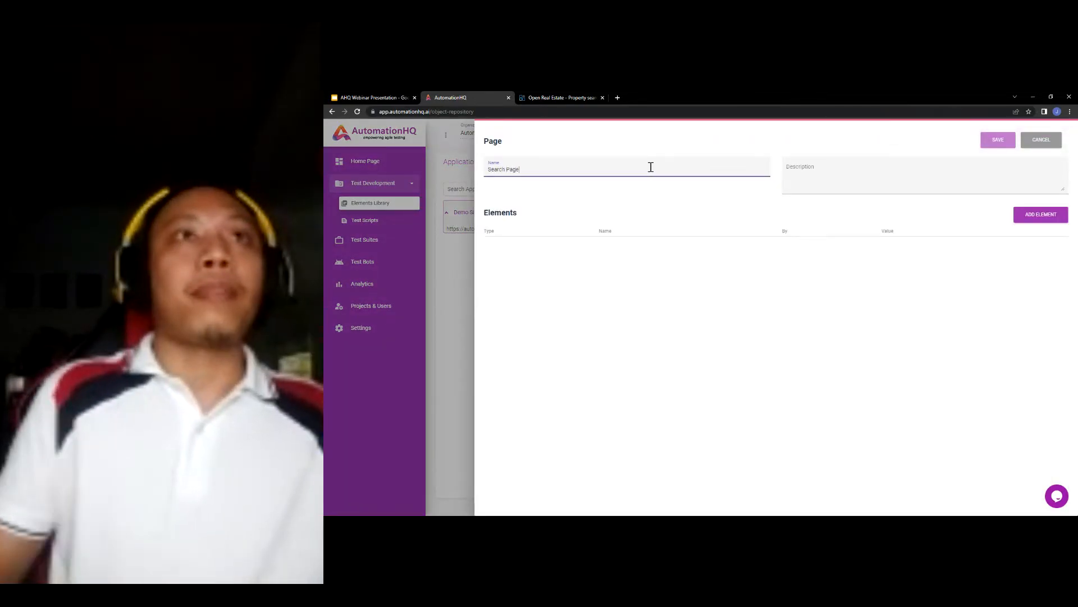
{"action": "left_click", "coordinate": [819, 178]}
{"action": "type", "text": "Search Page"}
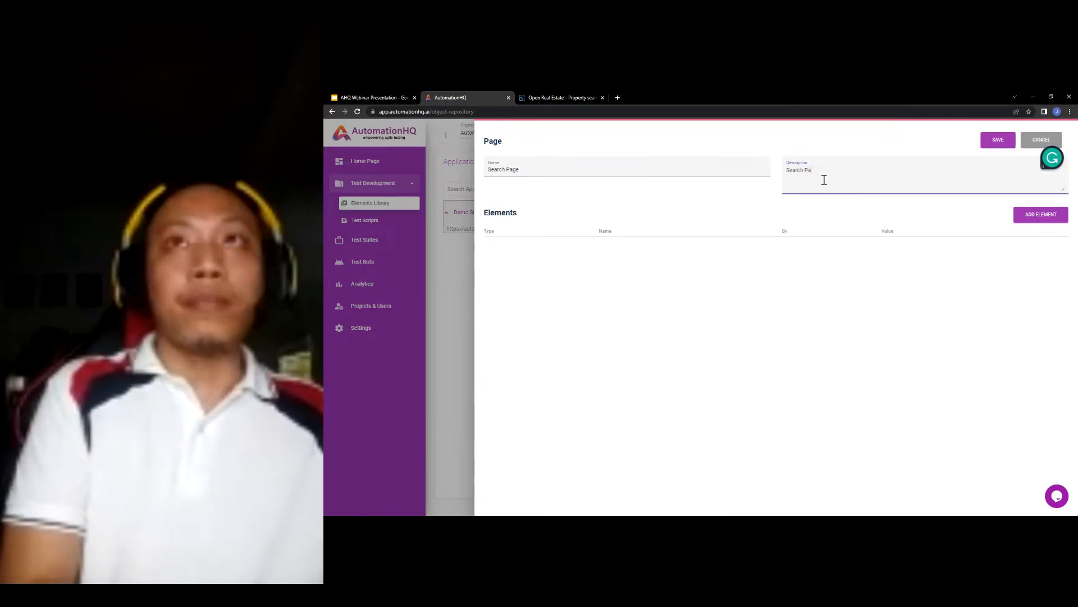
- Add a 'Listing result' element of type Other located by XPATH, and save the page
{"action": "left_click", "coordinate": [1017, 220]}
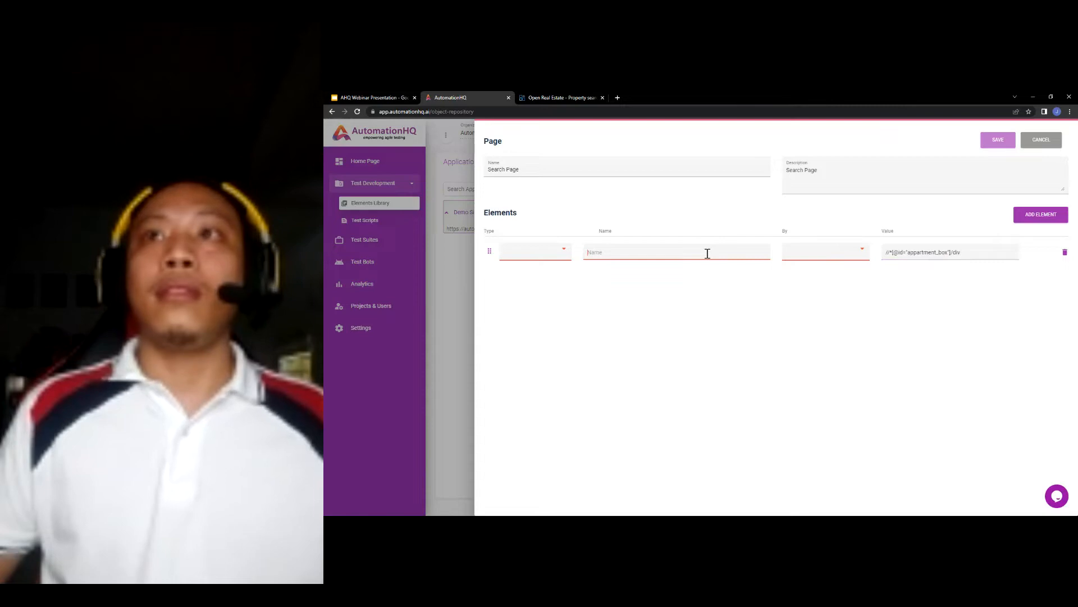
{"action": "type", "text": "Listing r"}
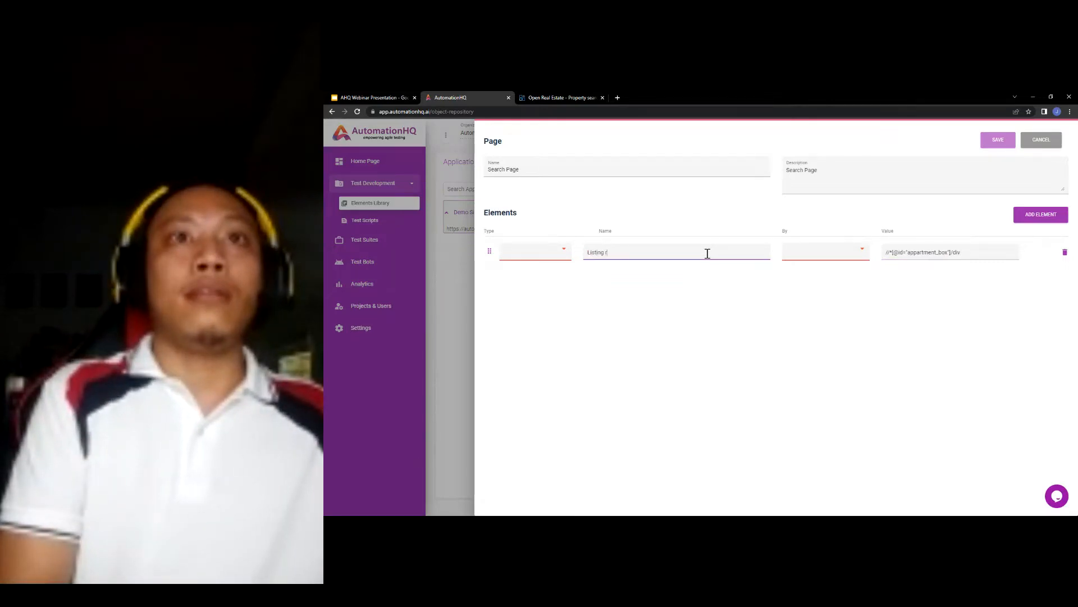
{"action": "type", "text": "esult"}
{"action": "left_click", "coordinate": [555, 252]}
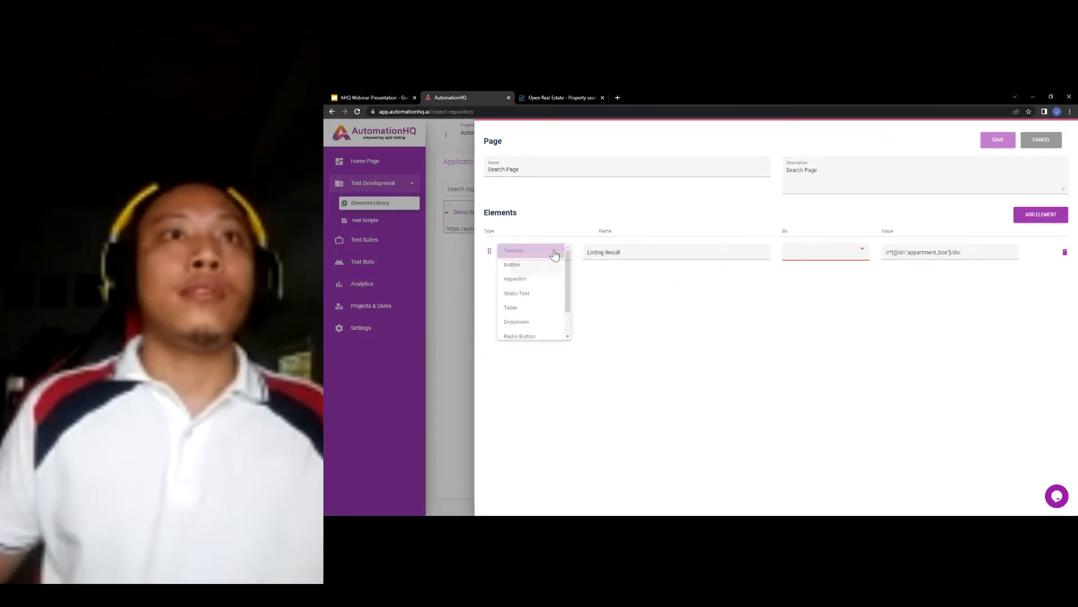
{"action": "scroll", "coordinate": [549, 288], "scroll_direction": "down", "scroll_amount": 1}
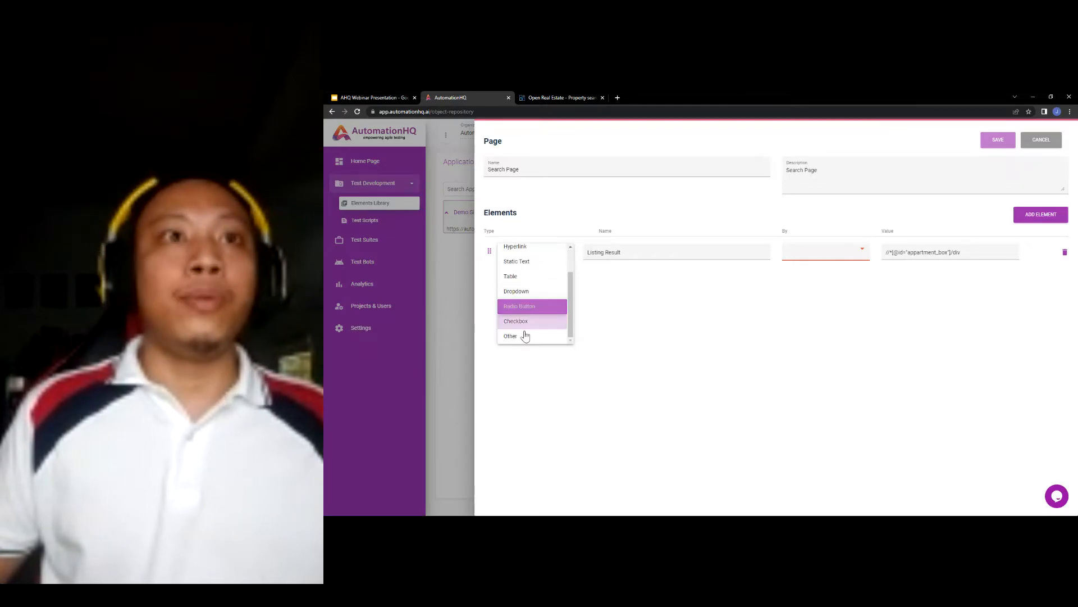
{"action": "left_click", "coordinate": [525, 335]}
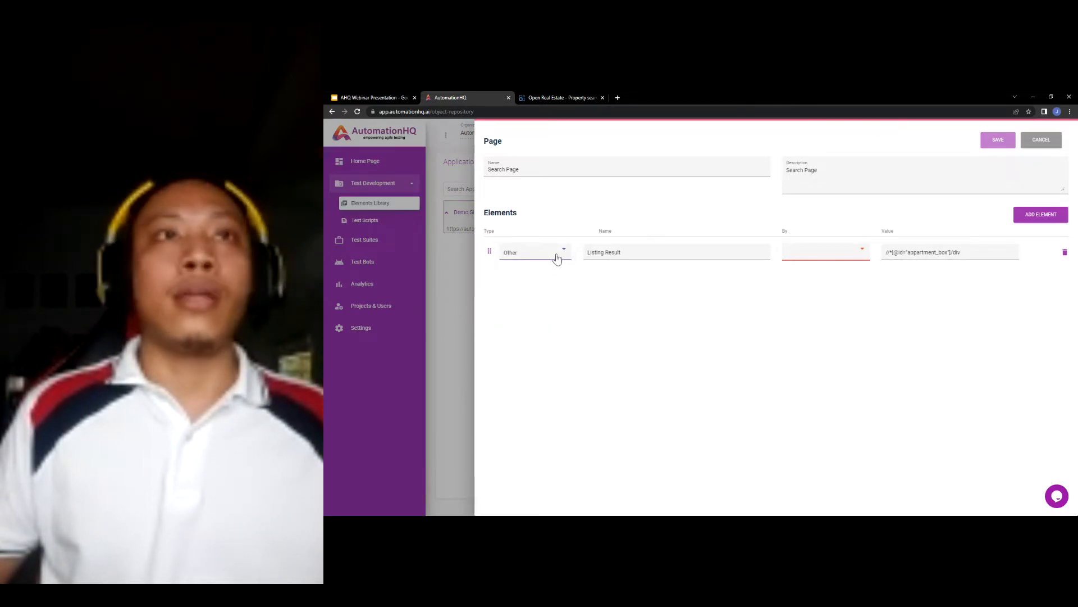
{"action": "left_click", "coordinate": [556, 258]}
{"action": "scroll", "coordinate": [531, 219], "scroll_direction": "up", "scroll_amount": 2}
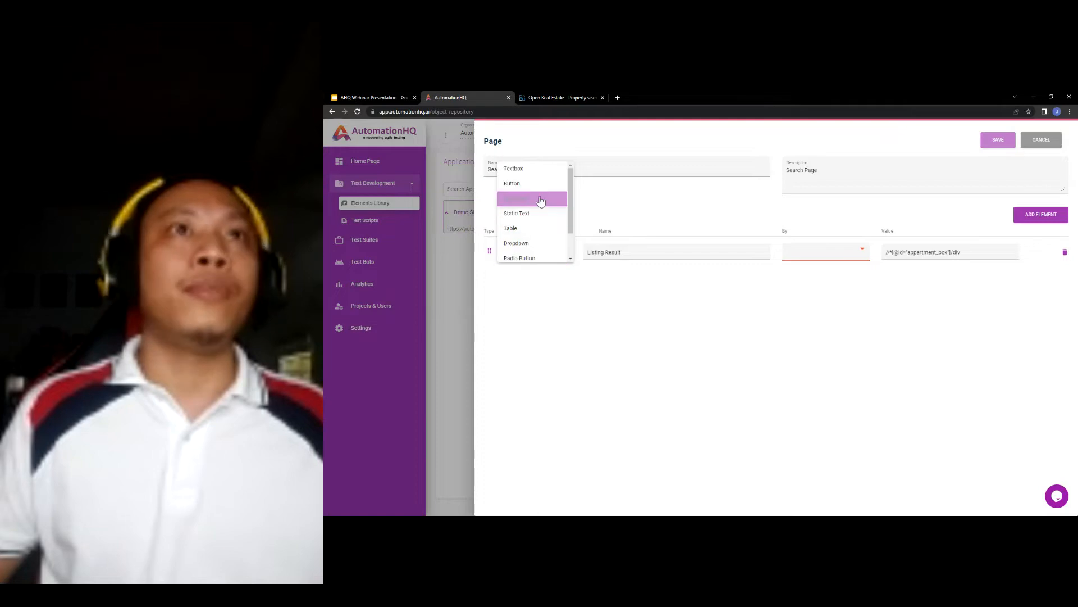
{"action": "scroll", "coordinate": [536, 197], "scroll_direction": "down", "scroll_amount": 1}
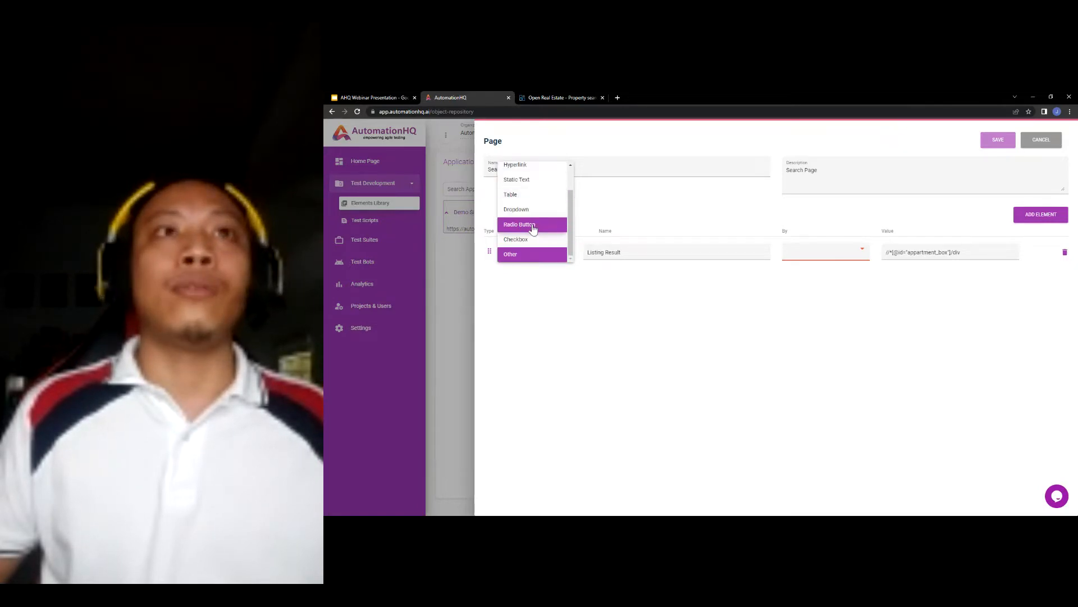
{"action": "left_click", "coordinate": [528, 256]}
{"action": "left_click", "coordinate": [814, 253]}
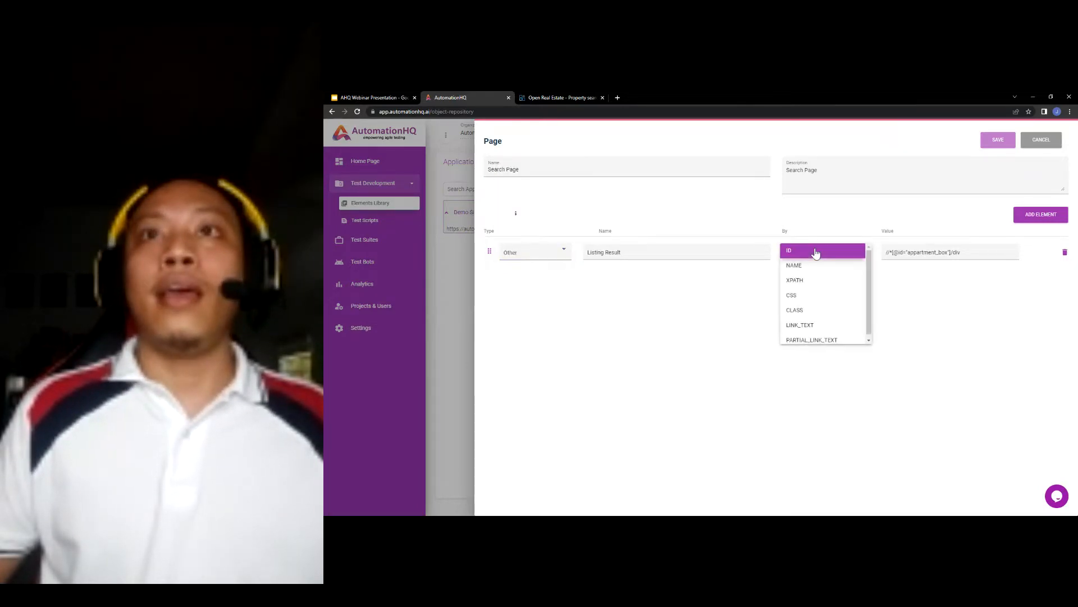
{"action": "left_click", "coordinate": [812, 279]}
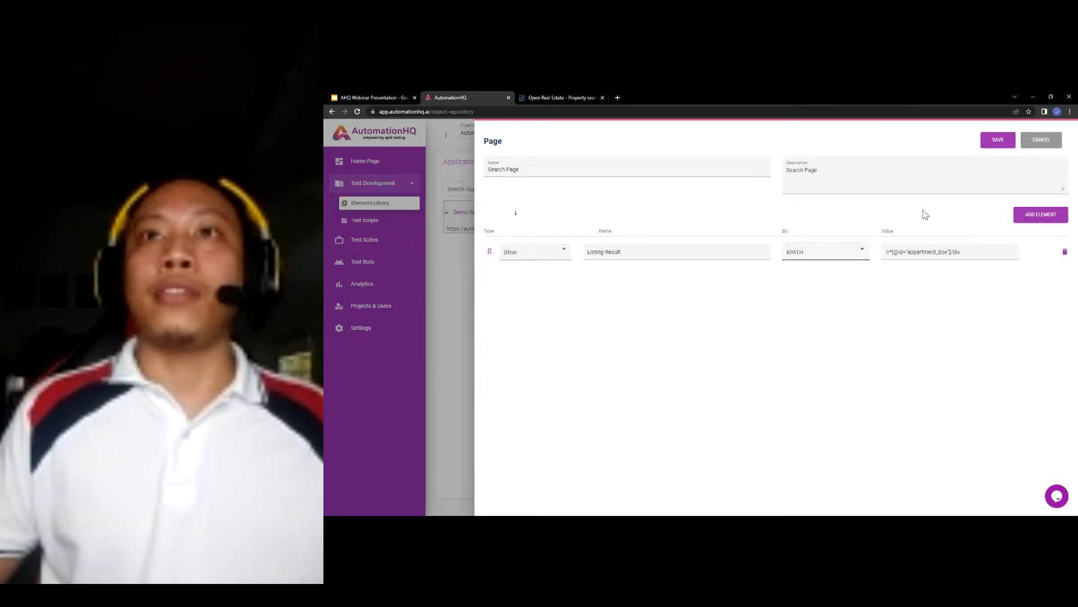
{"action": "left_click", "coordinate": [997, 142]}
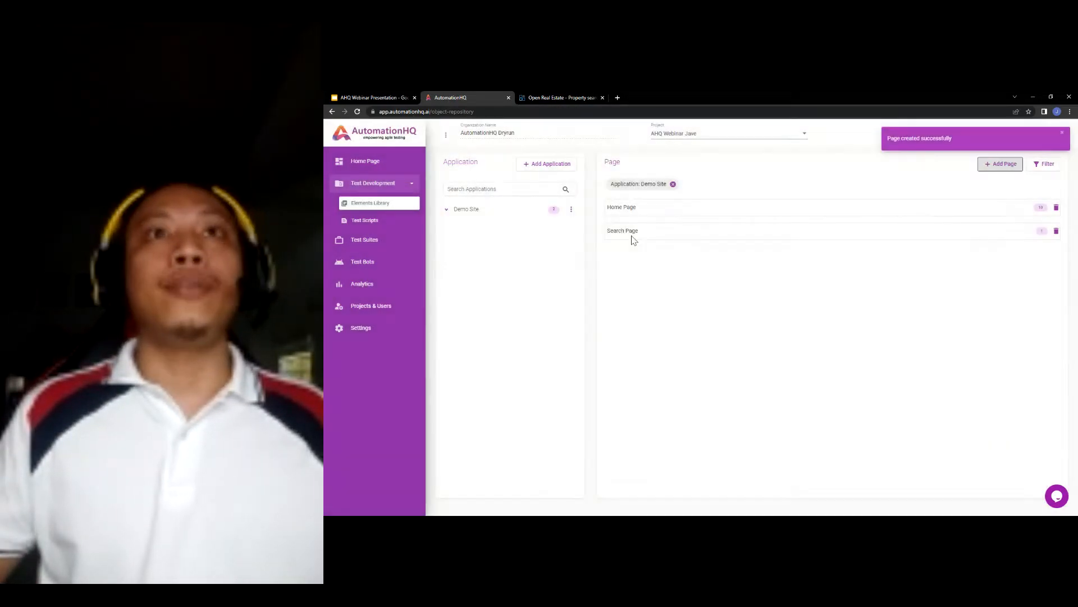
- Open Verify Search Property and add step 11 verifying visibility of Listing Result
{"action": "left_click", "coordinate": [372, 222]}
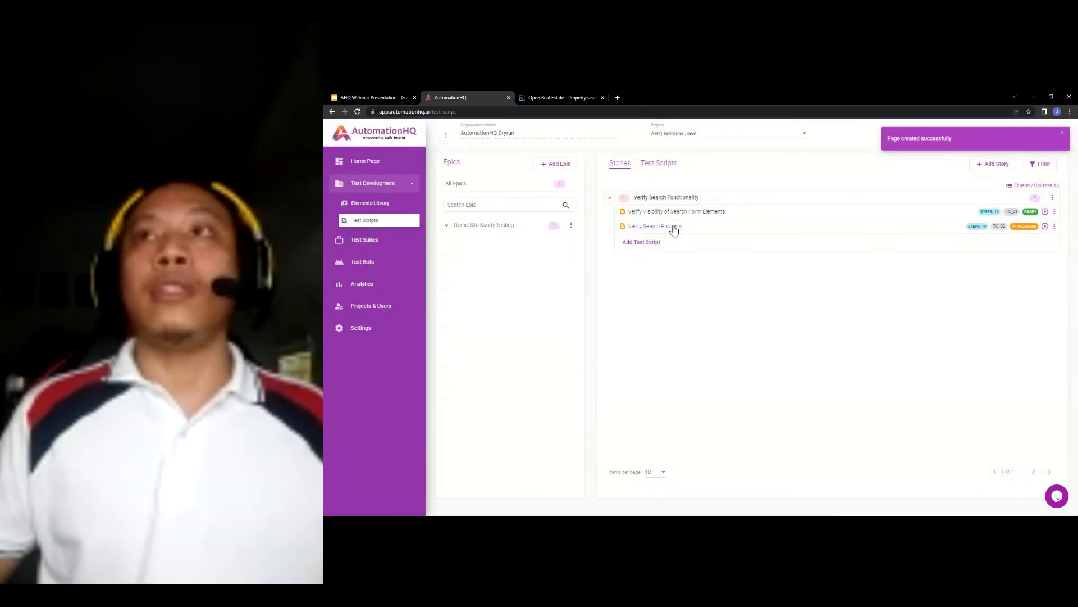
{"action": "left_click", "coordinate": [674, 227]}
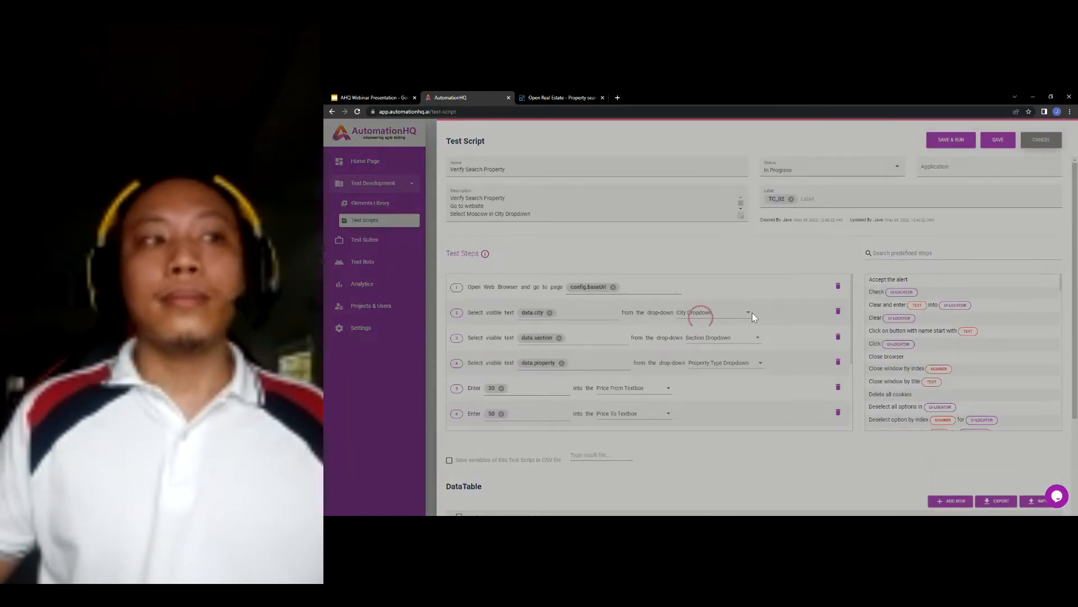
{"action": "scroll", "coordinate": [752, 337], "scroll_direction": "down", "scroll_amount": 5}
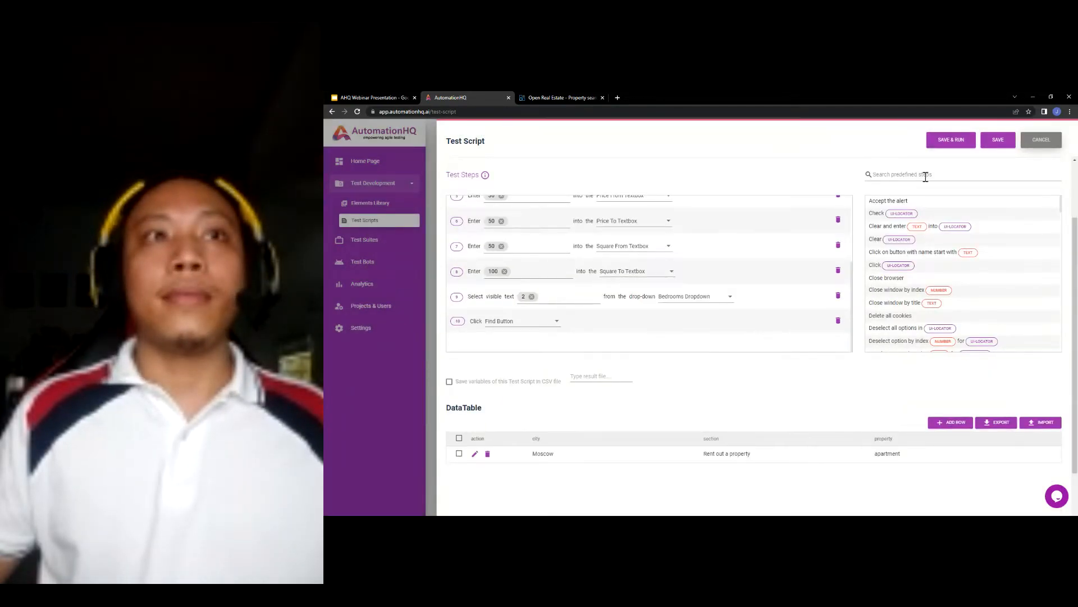
{"action": "left_click", "coordinate": [925, 175]}
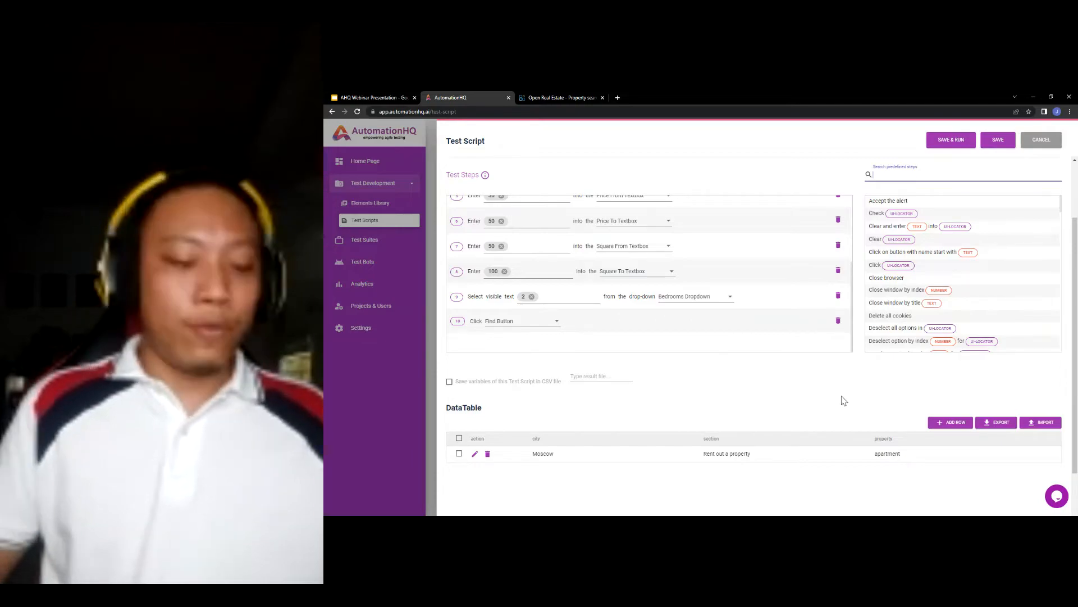
{"action": "type", "text": "visi"}
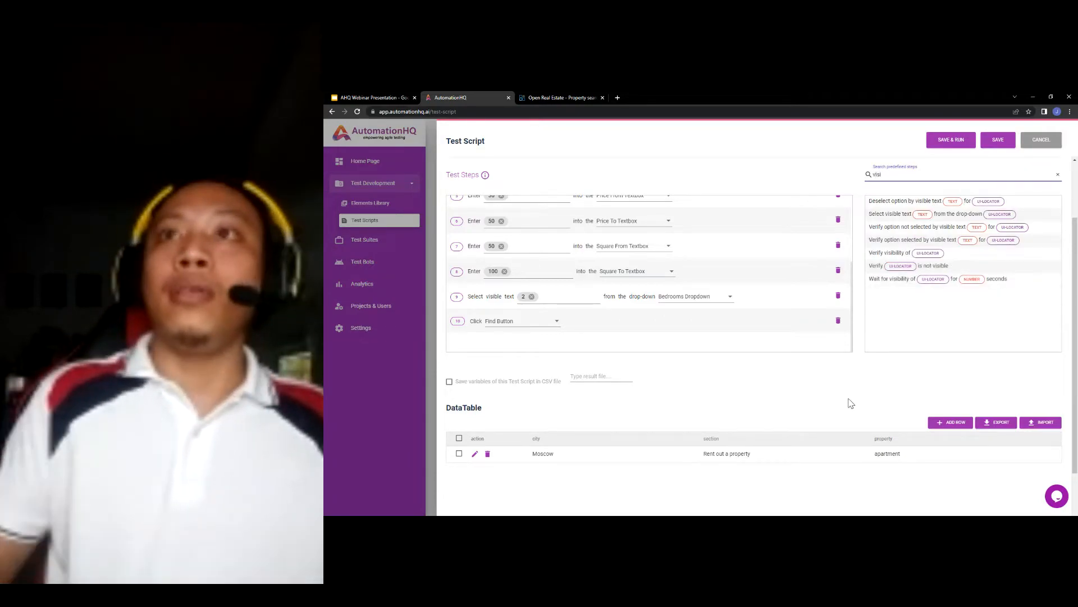
{"action": "left_click_drag", "start_coordinate": [904, 253], "coordinate": [669, 352]}
{"action": "left_click", "coordinate": [564, 330]}
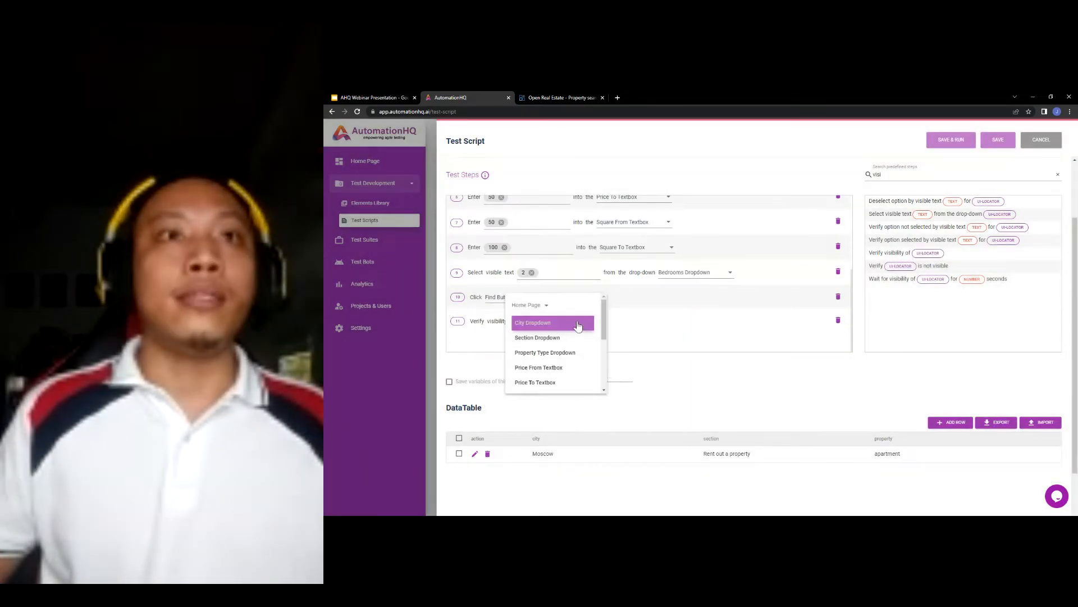
{"action": "scroll", "coordinate": [562, 332], "scroll_direction": "down", "scroll_amount": 6}
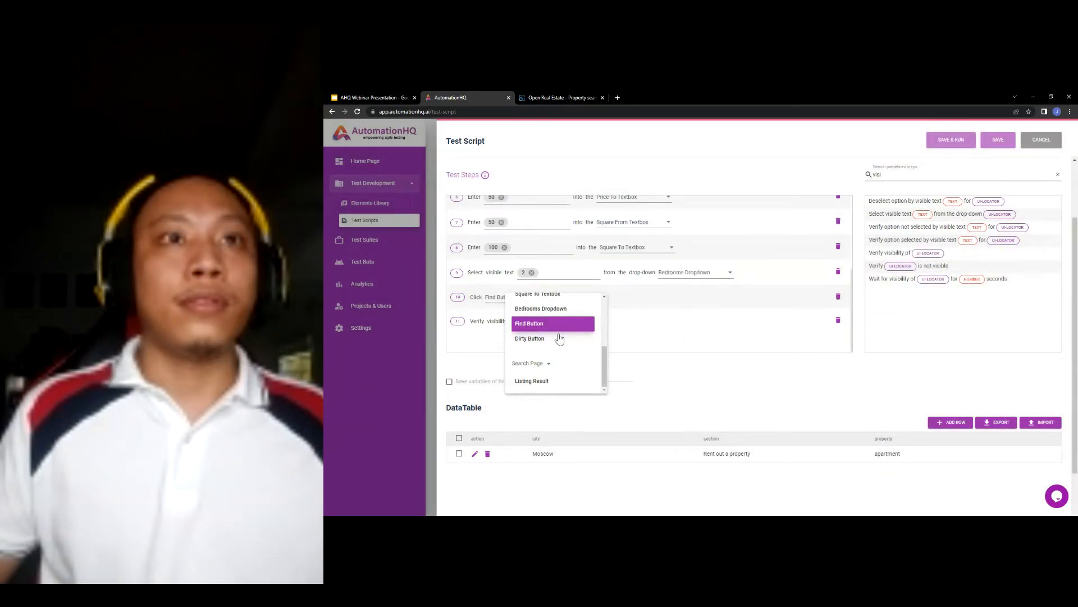
{"action": "left_click", "coordinate": [533, 383]}
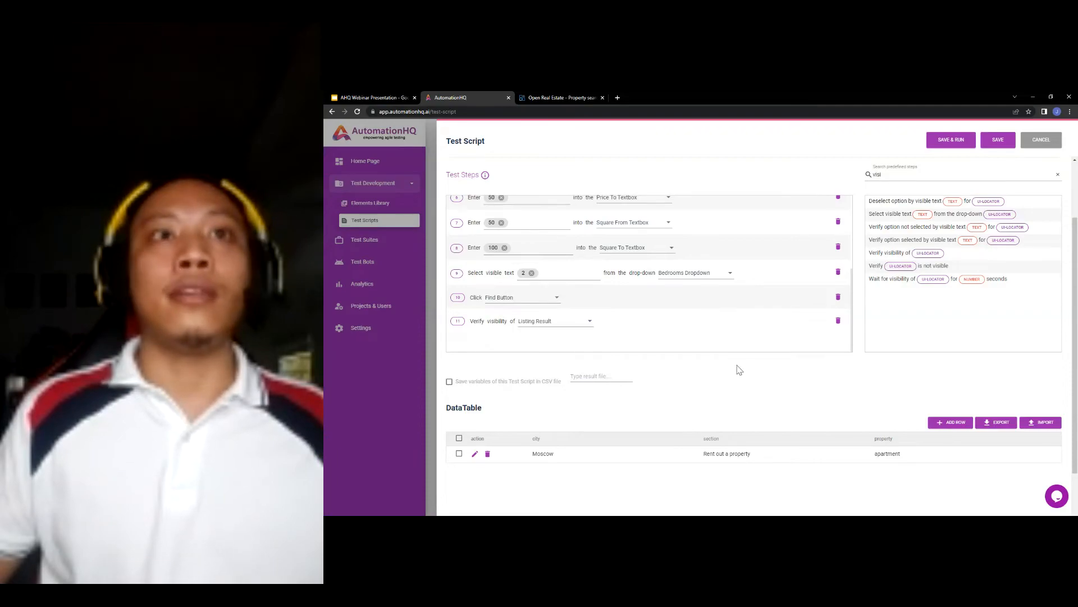
{"action": "left_click", "coordinate": [397, 97]}
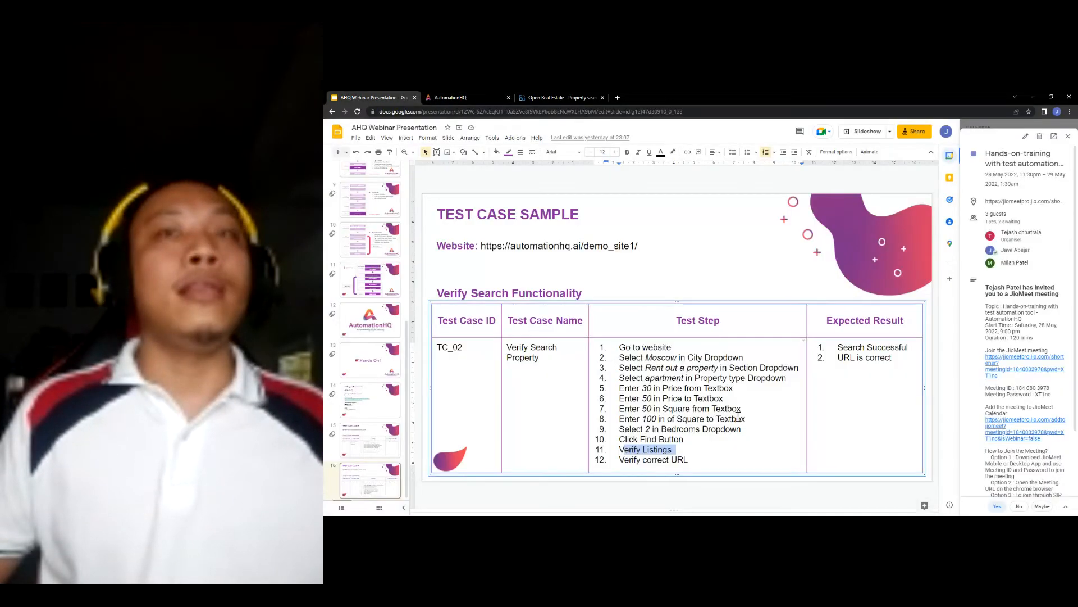
{"action": "left_click", "coordinate": [458, 96]}
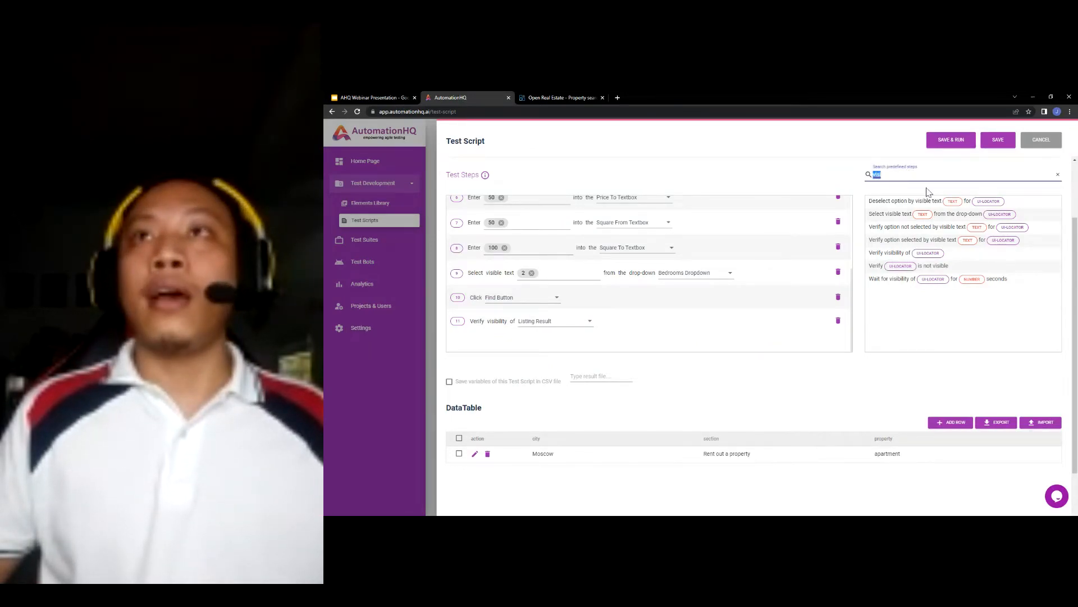
- Add step 12 waiting 3 seconds
{"action": "type", "text": "wait"}
{"action": "left_click_drag", "start_coordinate": [899, 238], "coordinate": [556, 337]}
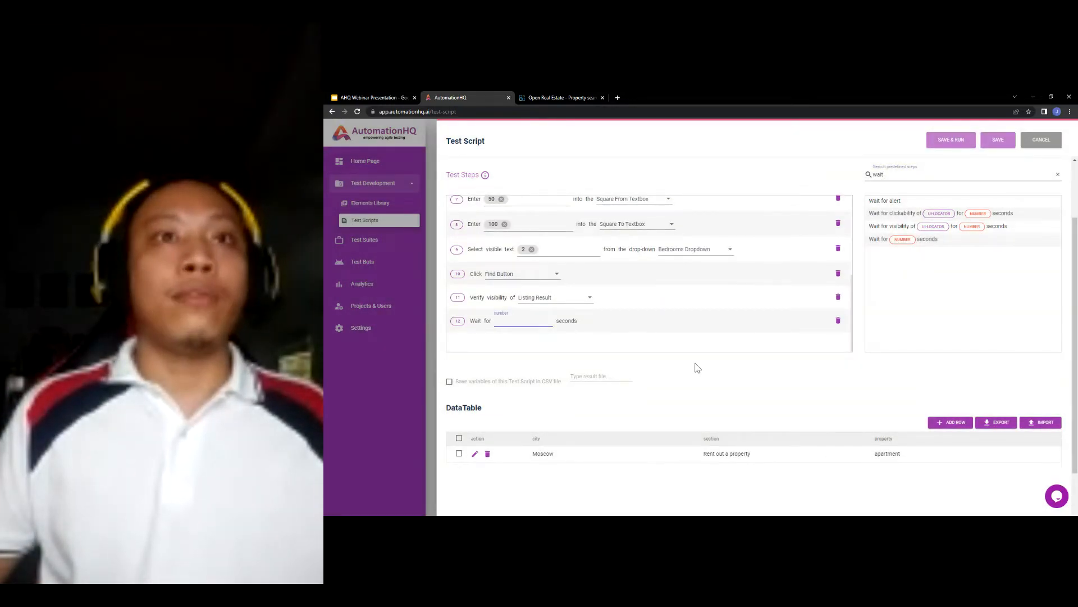
{"action": "type", "text": "3"}
{"action": "key", "text": "Return"}
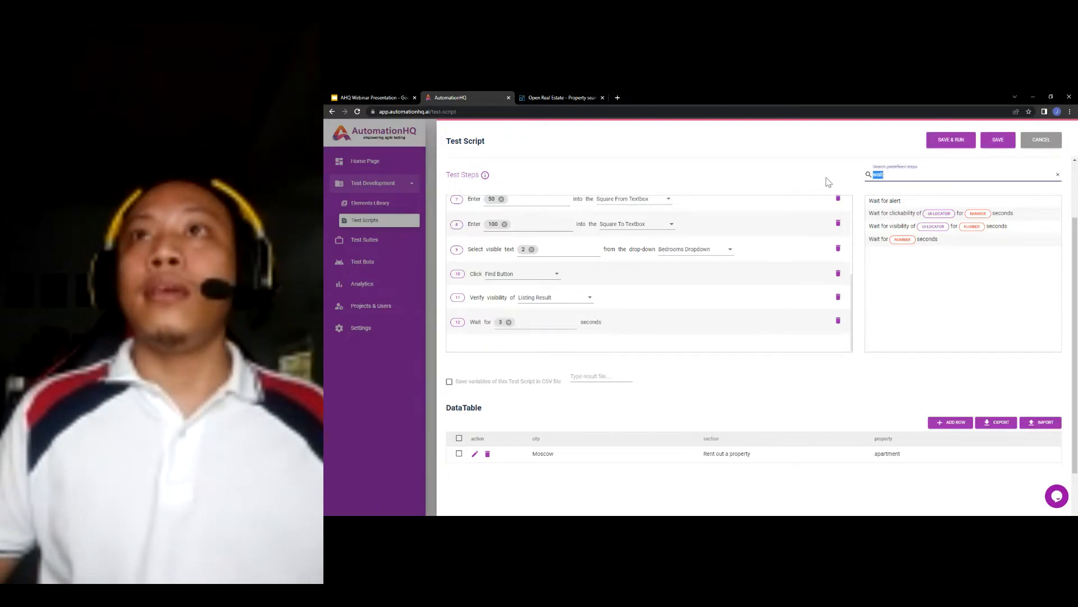
- Add step 13 'Verify current URL contains path' and bring up the Open Real Estate results
{"action": "type", "text": "url"}
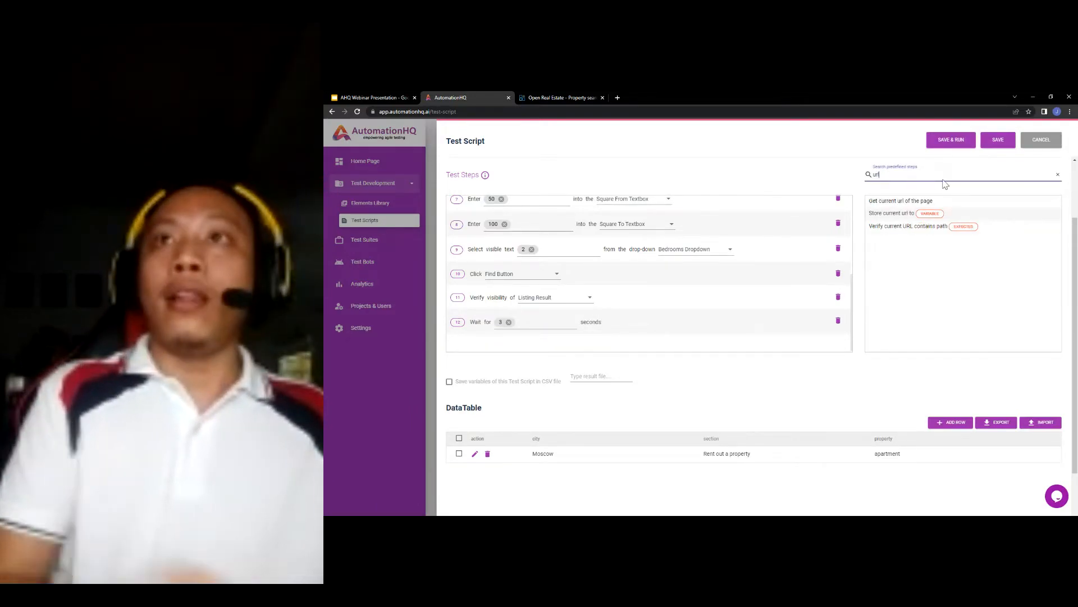
{"action": "left_click_drag", "start_coordinate": [911, 227], "coordinate": [696, 313]}
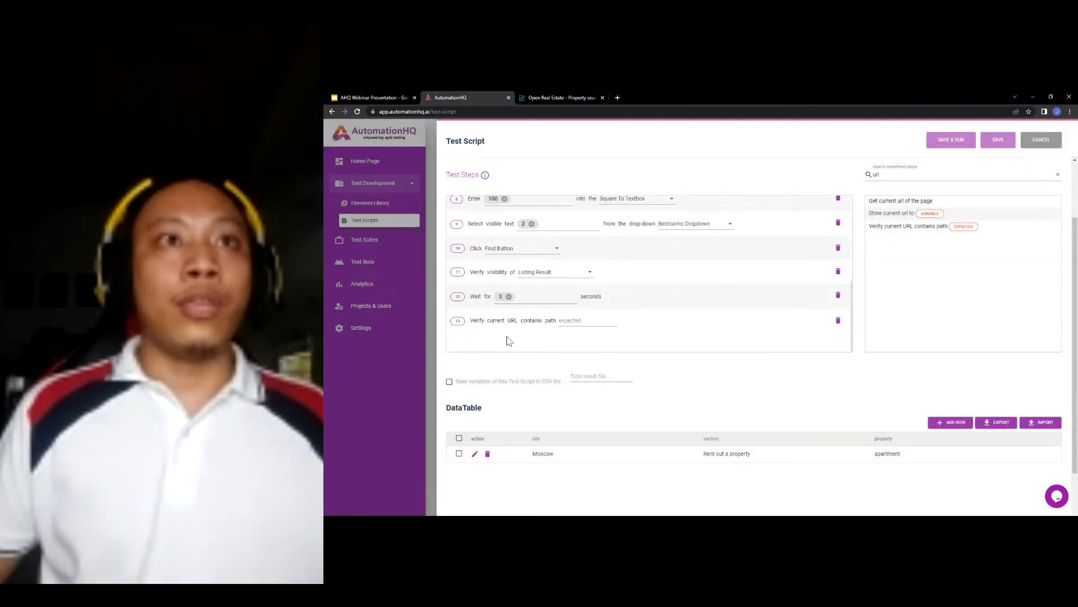
{"action": "left_click", "coordinate": [548, 97]}
{"action": "left_click", "coordinate": [479, 97]}
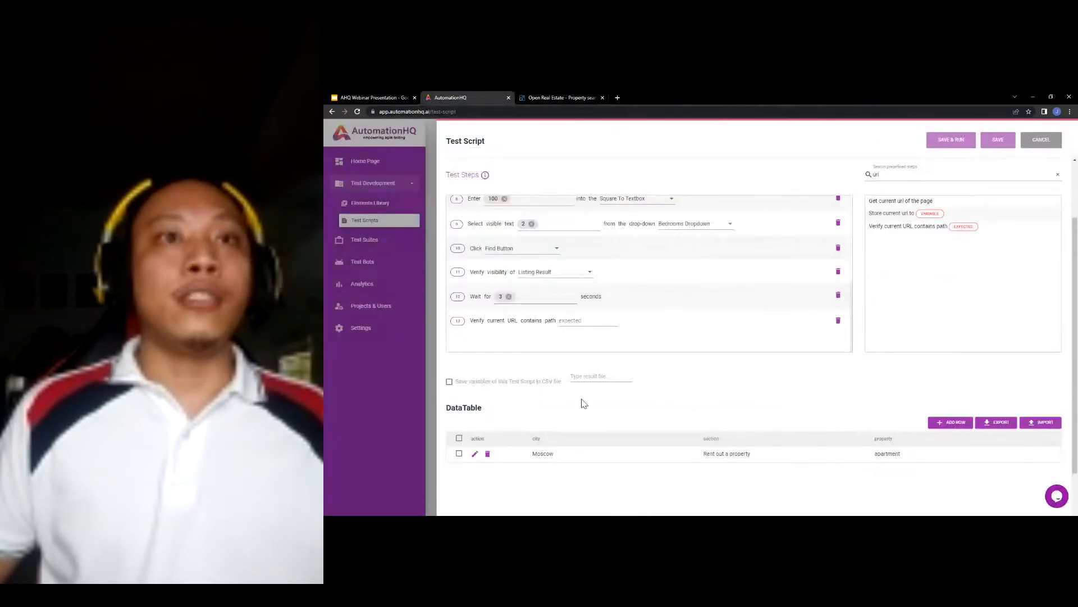
{"action": "left_click", "coordinate": [536, 99]}
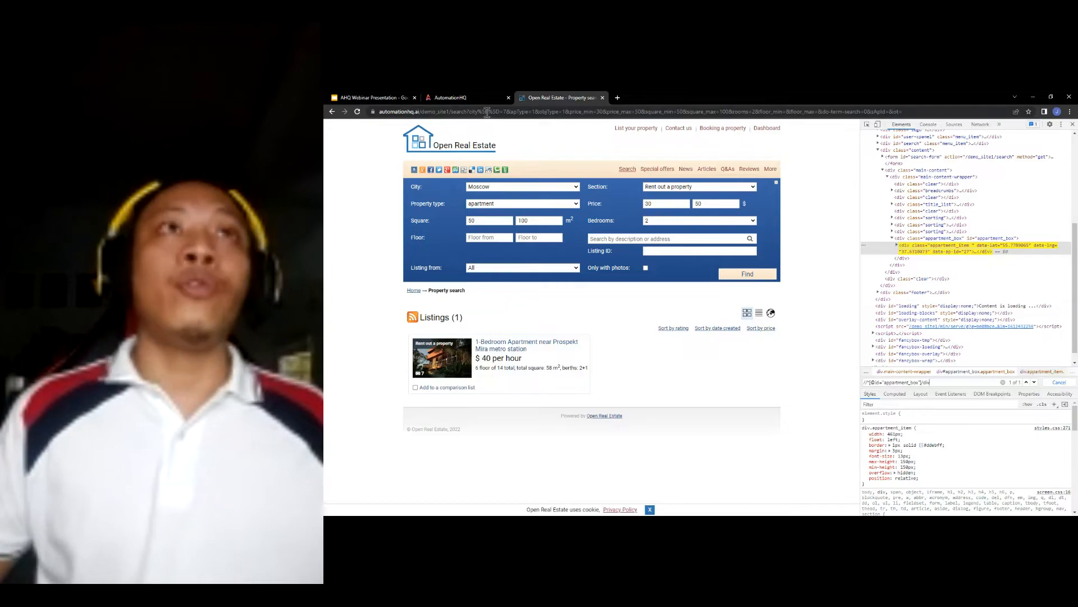
- Read the demo_site1/search path from the site's address bar and set it as step 13's expected path
{"action": "left_click", "coordinate": [463, 94]}
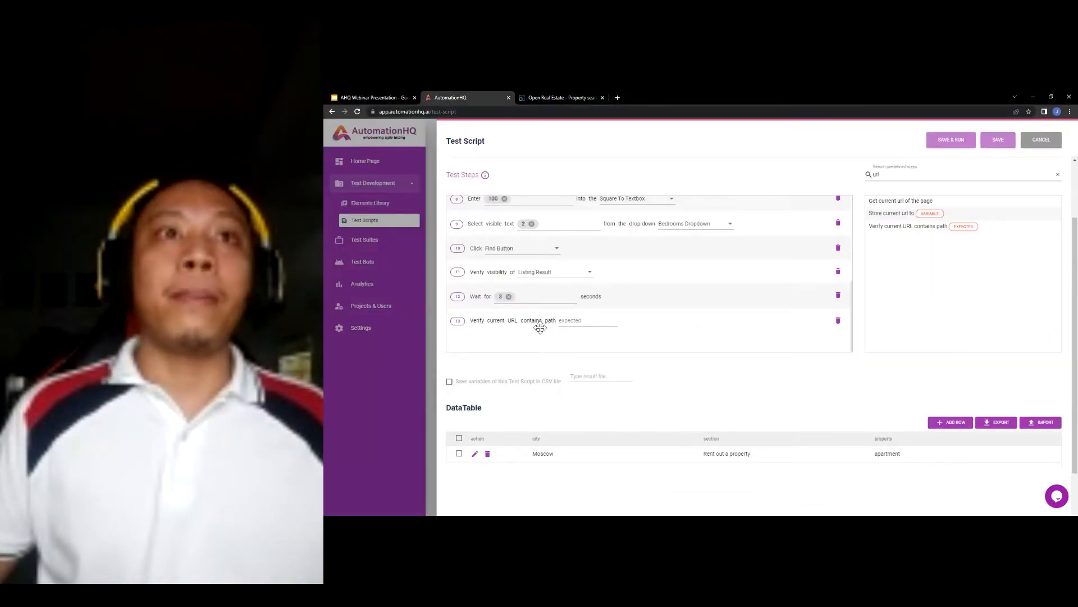
{"action": "left_click", "coordinate": [533, 98]}
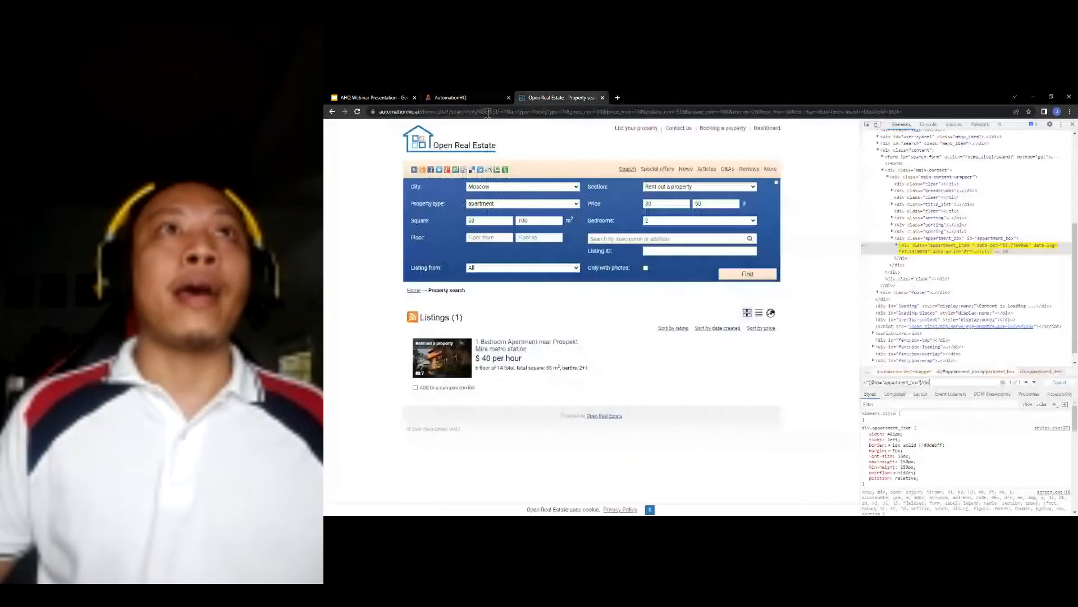
{"action": "left_click", "coordinate": [467, 111]}
{"action": "left_click", "coordinate": [468, 112]}
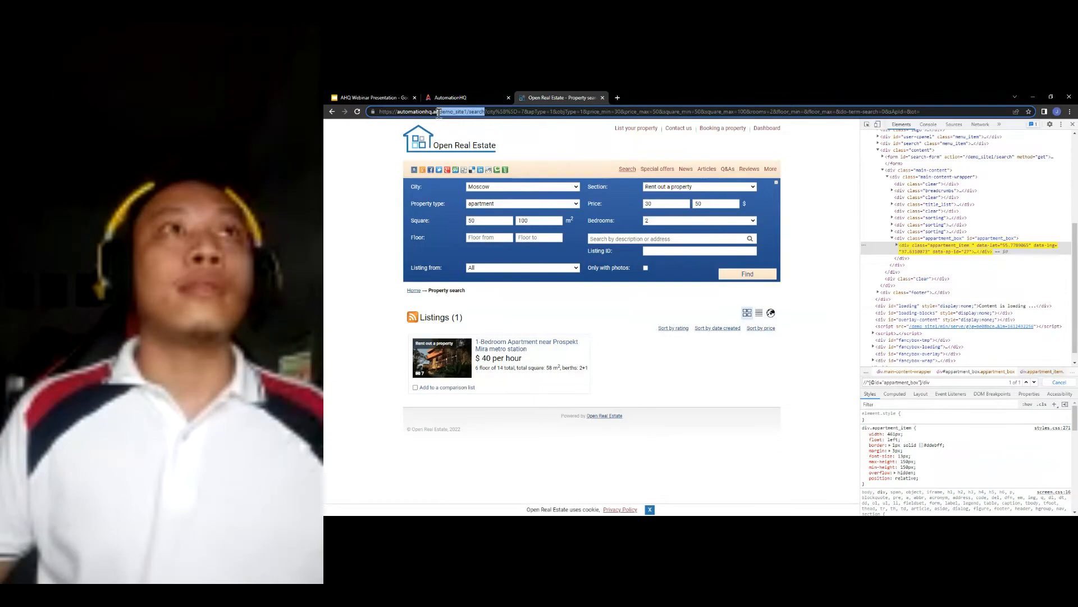
{"action": "left_click", "coordinate": [469, 97]}
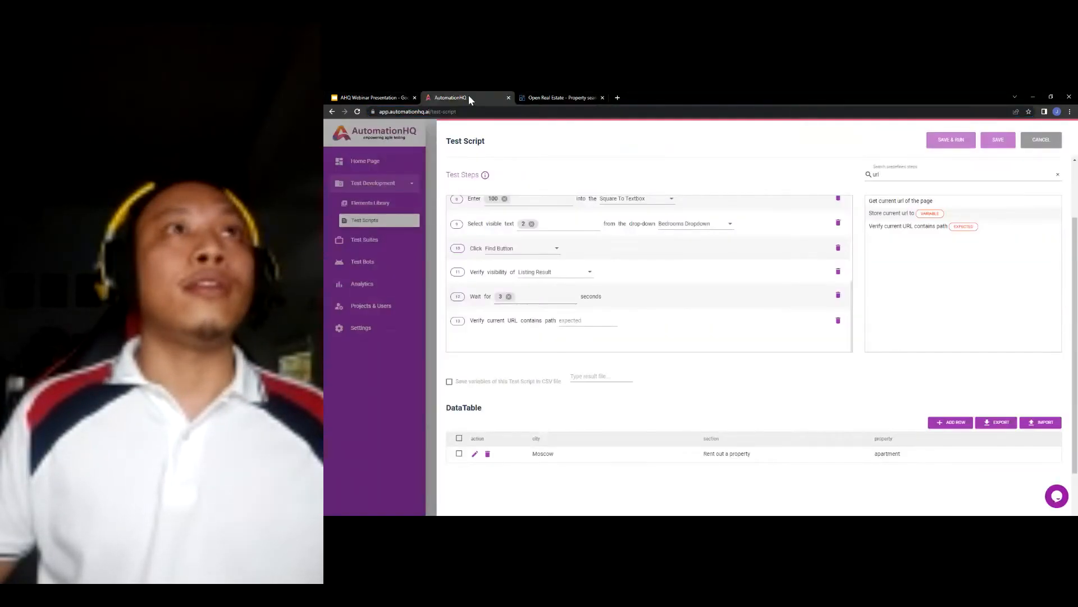
{"action": "key", "text": "Return"}
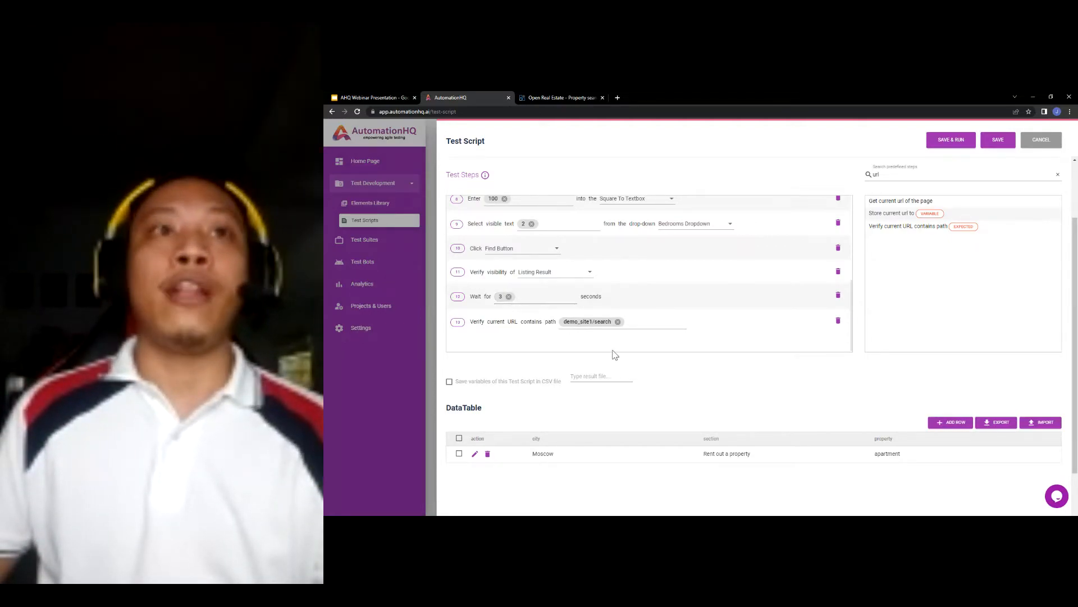
{"action": "scroll", "coordinate": [873, 242], "scroll_direction": "up", "scroll_amount": 1}
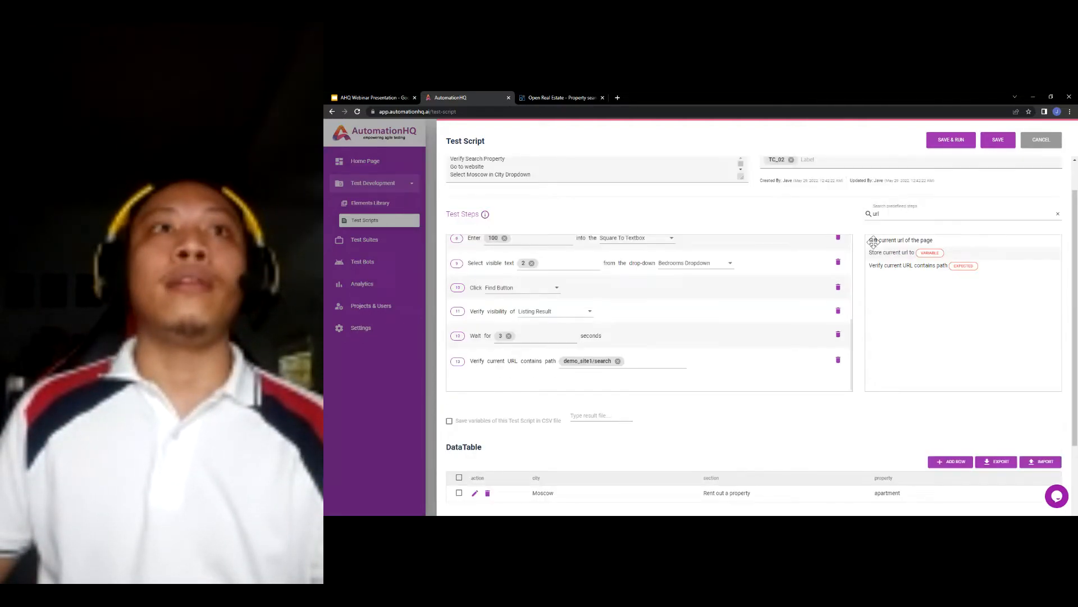
- Save the script, run Verify Search Property, and dismiss the Local Agent download prompt
{"action": "left_click", "coordinate": [997, 141]}
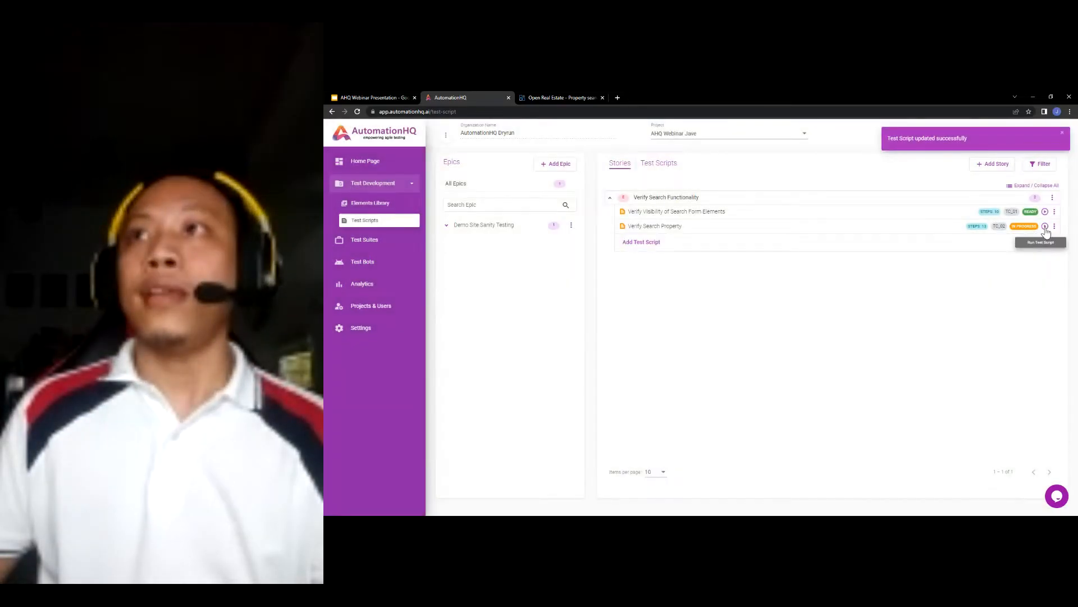
{"action": "left_click", "coordinate": [1045, 227]}
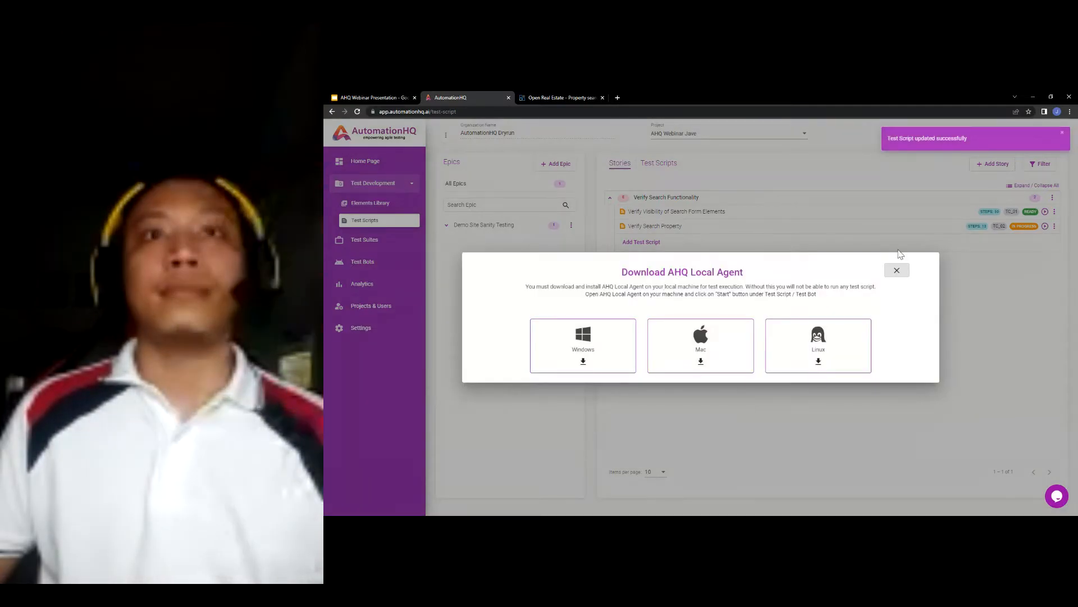
{"action": "left_click", "coordinate": [897, 270]}
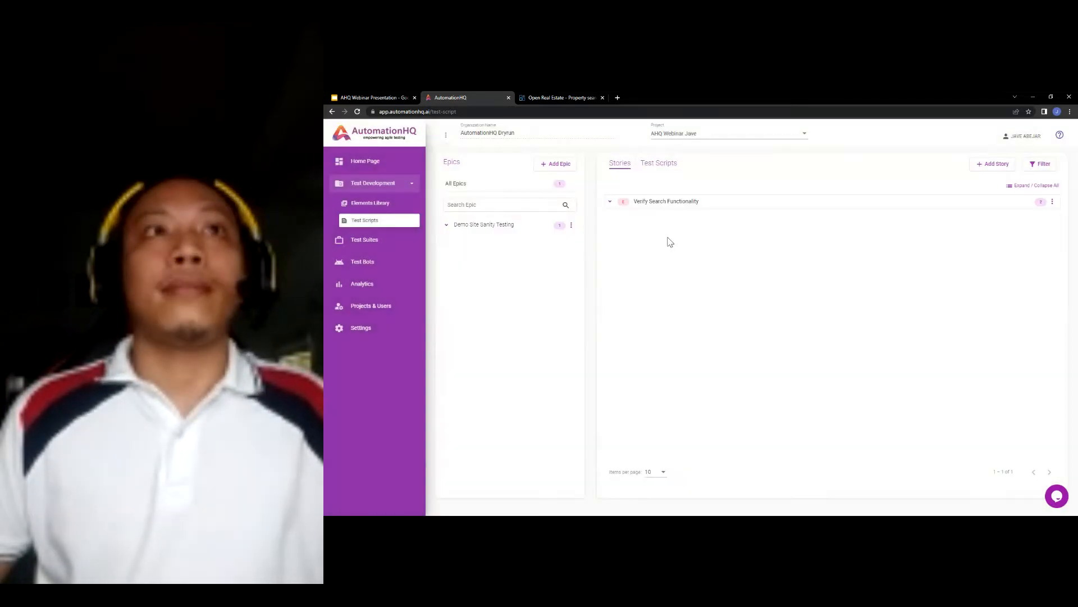
- Open the Verify Search Property run view from the expanded Verify Search Functionality story and review its steps
{"action": "left_click", "coordinate": [694, 204]}
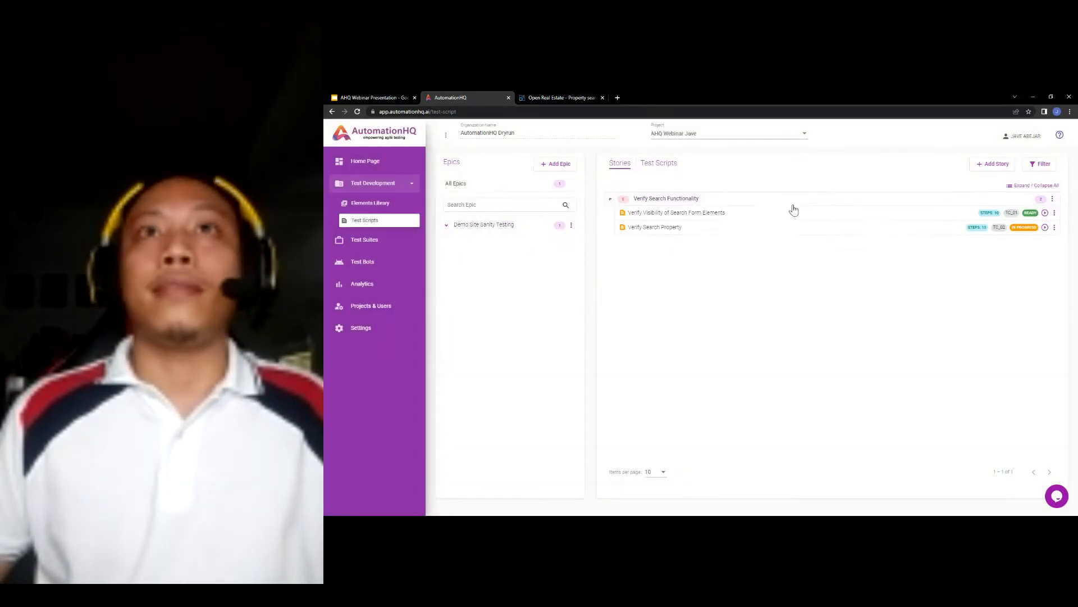
{"action": "left_click", "coordinate": [1044, 226]}
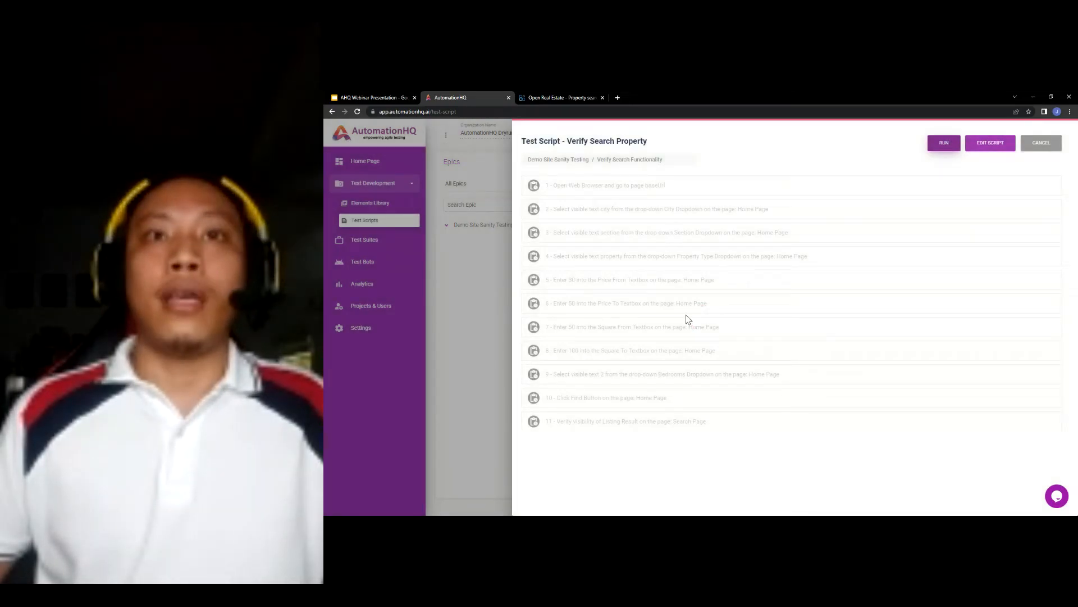
{"action": "scroll", "coordinate": [684, 348], "scroll_direction": "down", "scroll_amount": 2}
{"action": "scroll", "coordinate": [677, 315], "scroll_direction": "up", "scroll_amount": 2}
{"action": "scroll", "coordinate": [686, 348], "scroll_direction": "down", "scroll_amount": 2}
{"action": "scroll", "coordinate": [676, 292], "scroll_direction": "up", "scroll_amount": 2}
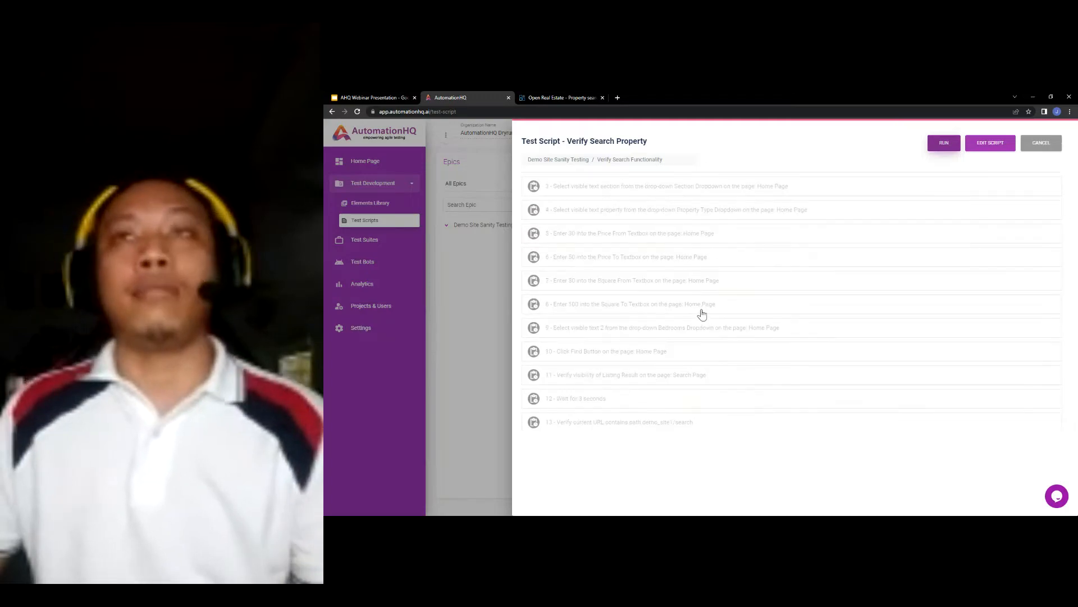
- Run the script, read failed step 4's Property Type dropdown log, then go to Open Real Estate
{"action": "left_click", "coordinate": [944, 144]}
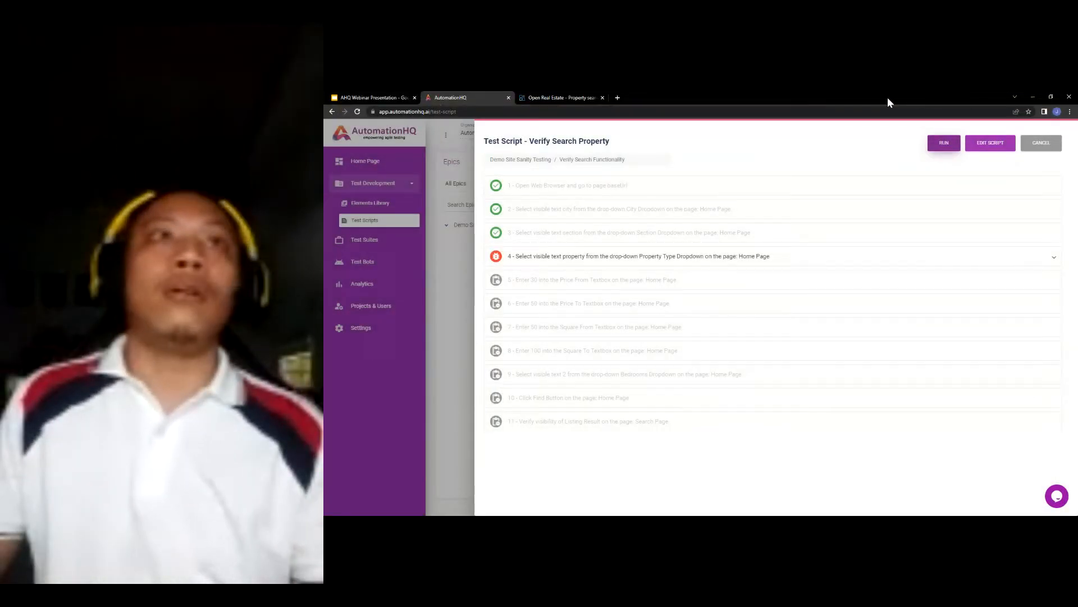
{"action": "left_click", "coordinate": [553, 256]}
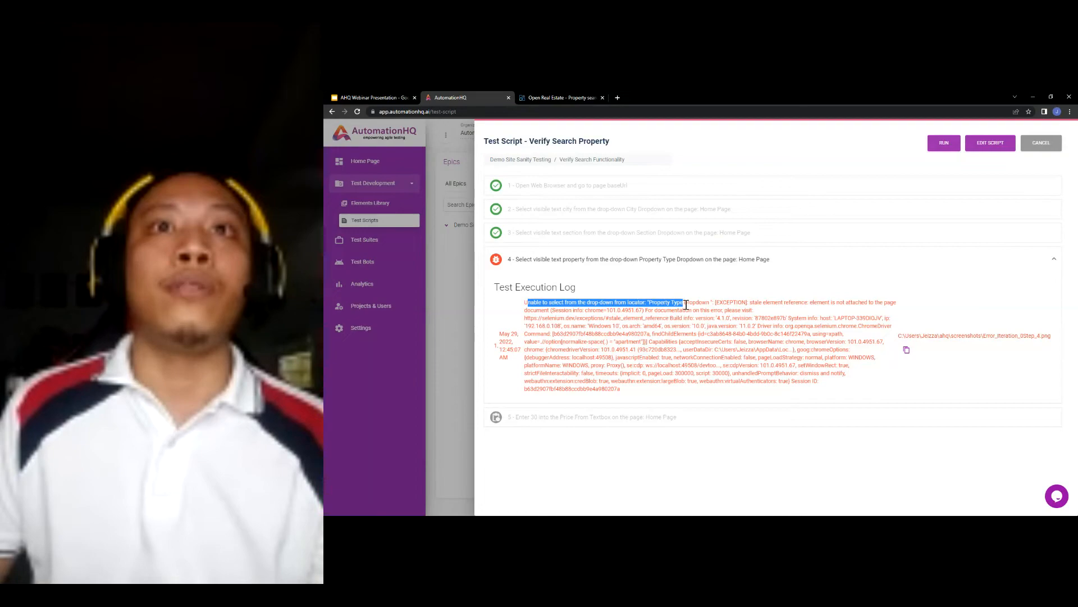
{"action": "left_click", "coordinate": [863, 461]}
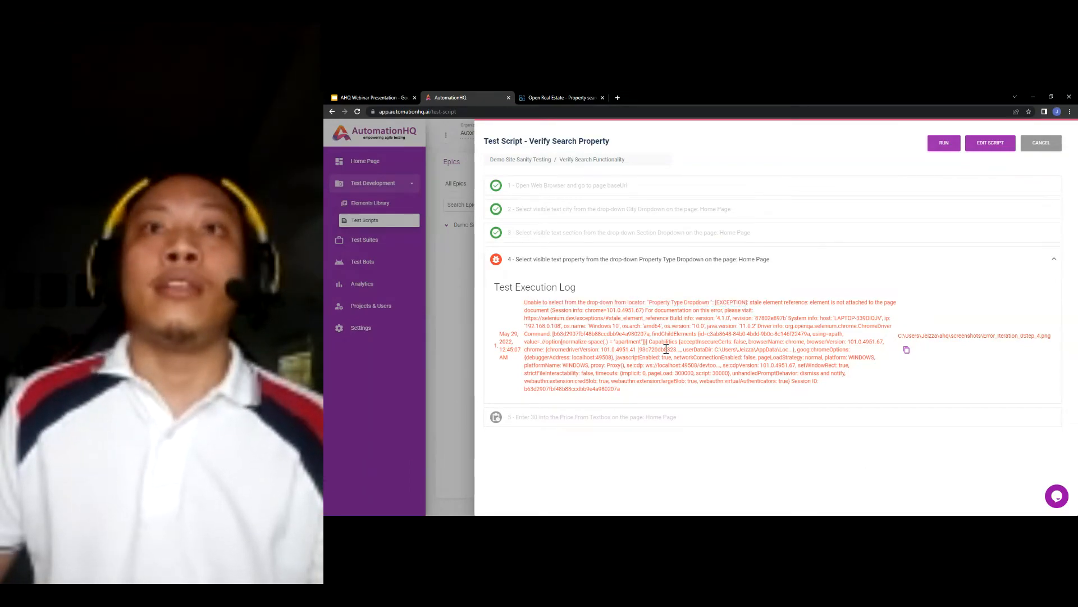
{"action": "left_click", "coordinate": [568, 98]}
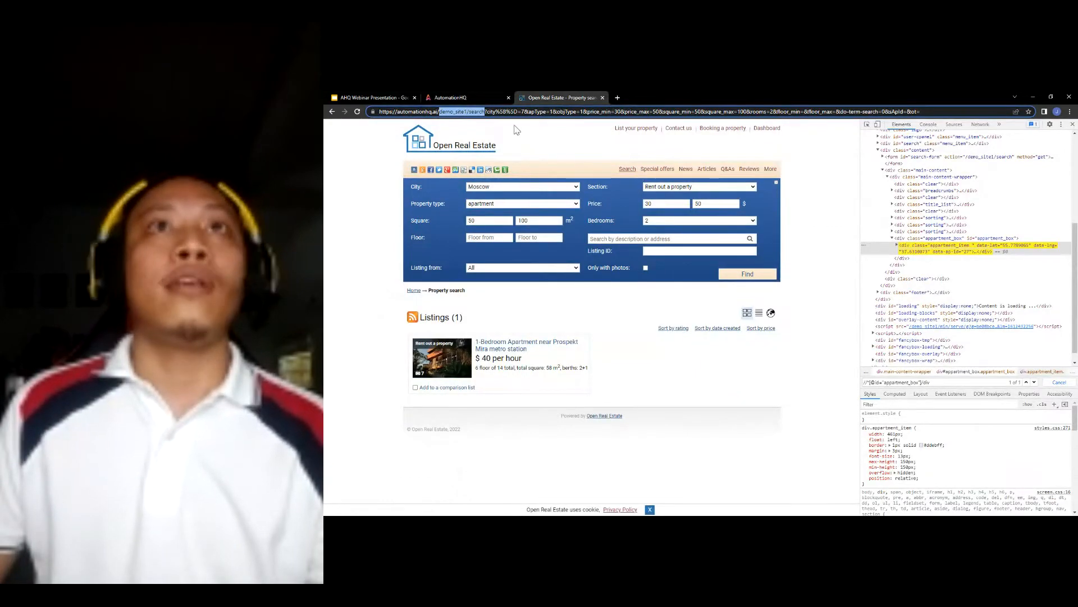
- On the home search form choose Moscow, Rent out a property, and apartment
{"action": "left_click", "coordinate": [428, 146]}
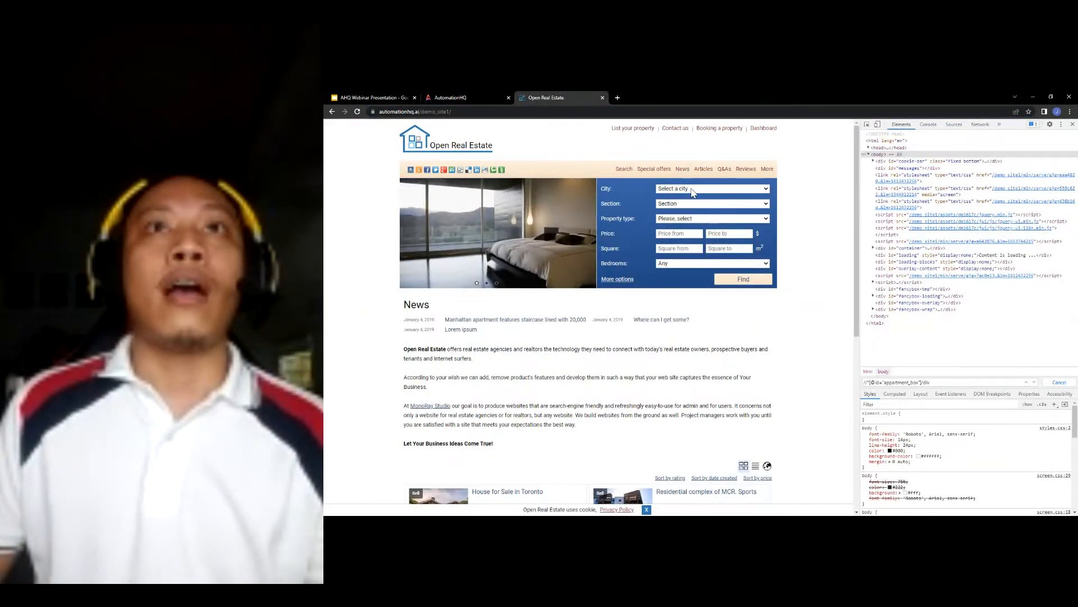
{"action": "left_click", "coordinate": [691, 190]}
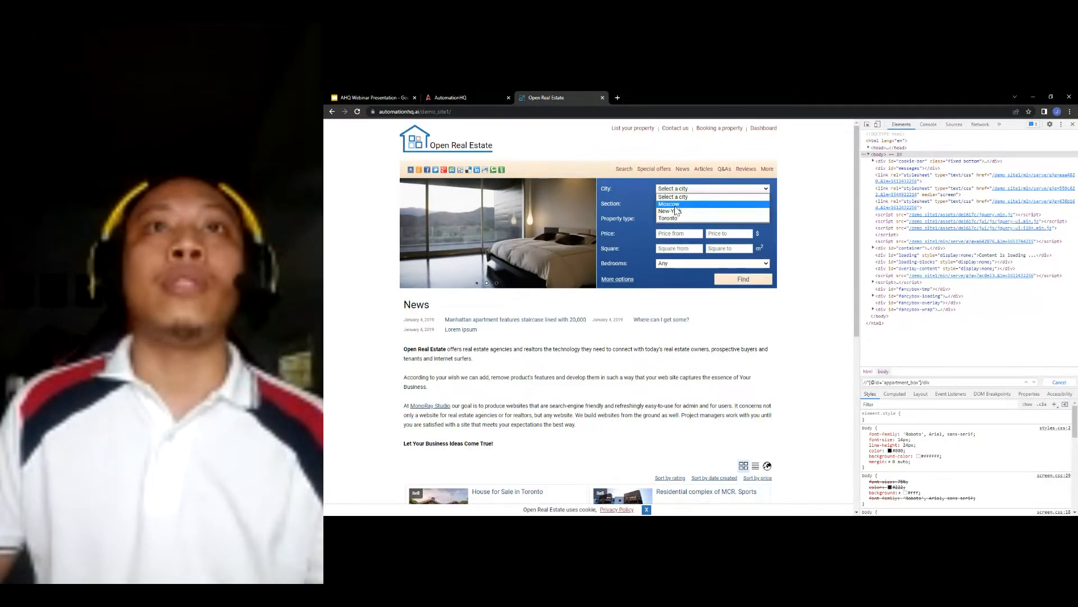
{"action": "left_click", "coordinate": [672, 204]}
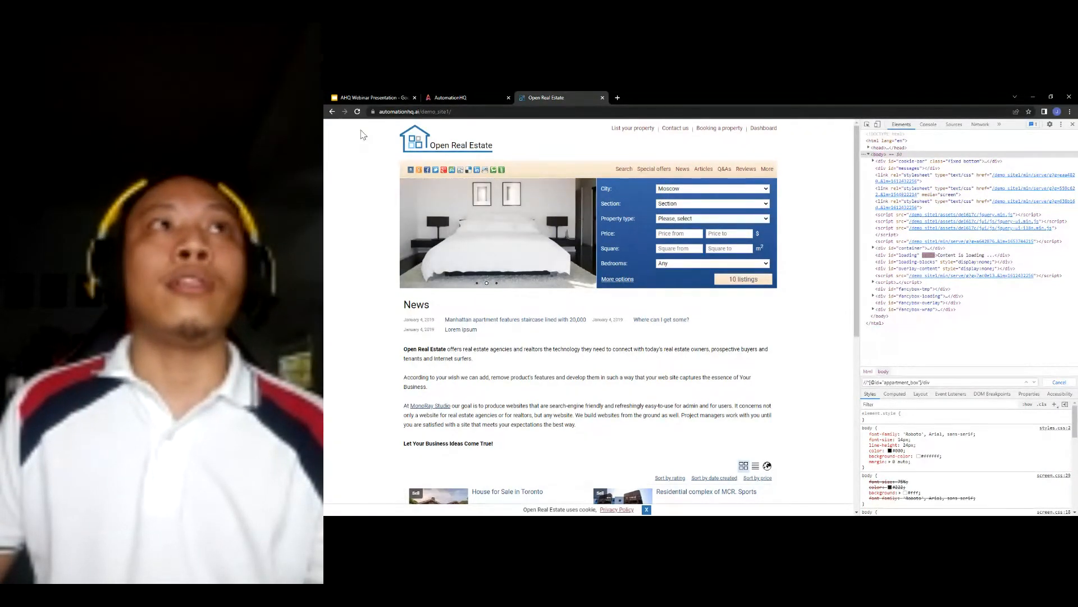
{"action": "left_click", "coordinate": [679, 204]}
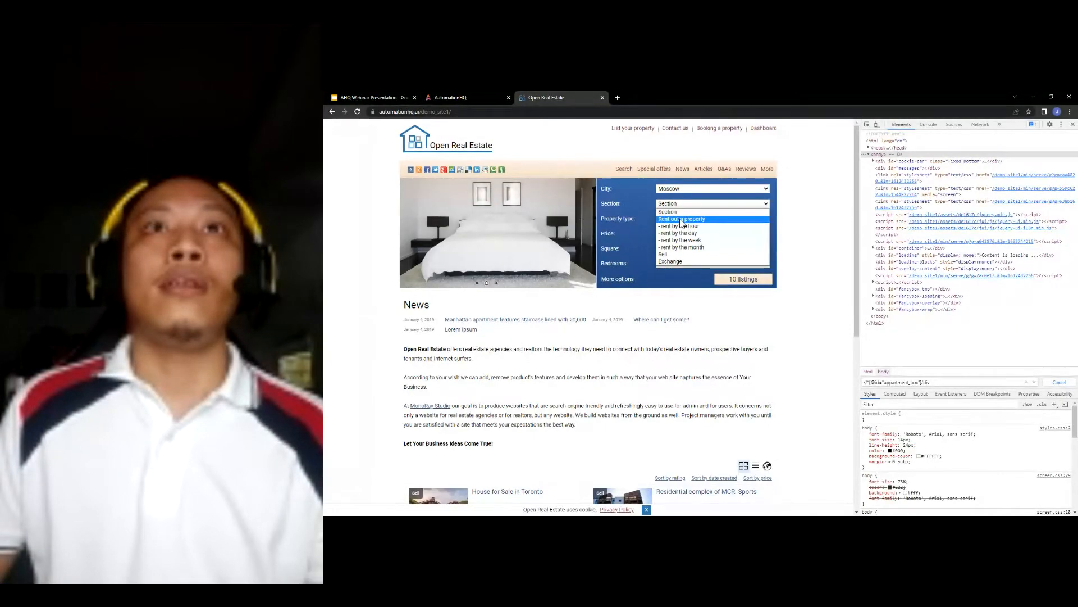
{"action": "left_click", "coordinate": [685, 232]}
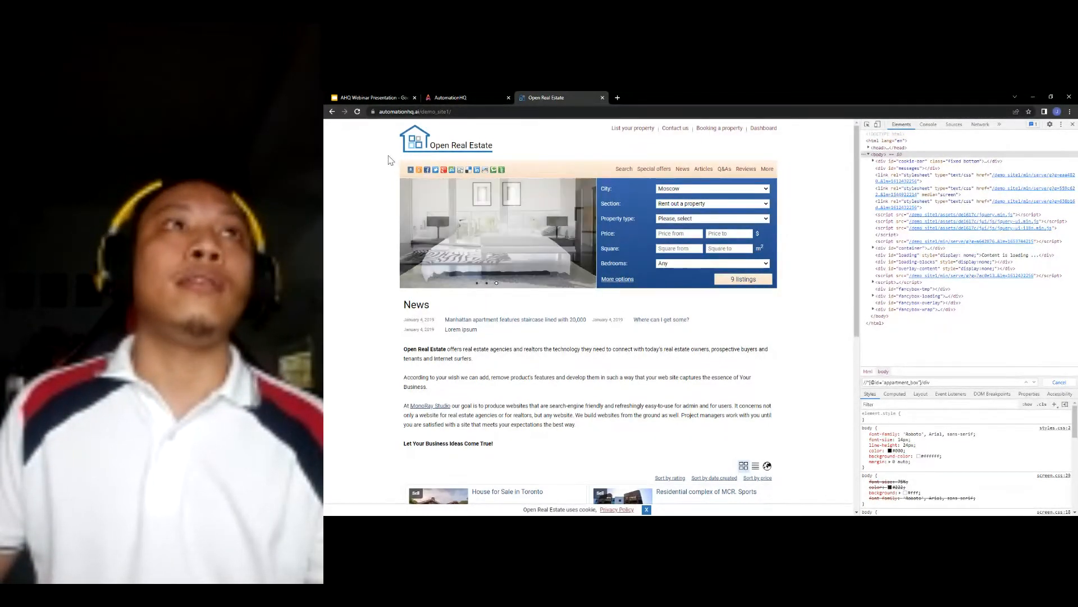
{"action": "left_click", "coordinate": [671, 219]}
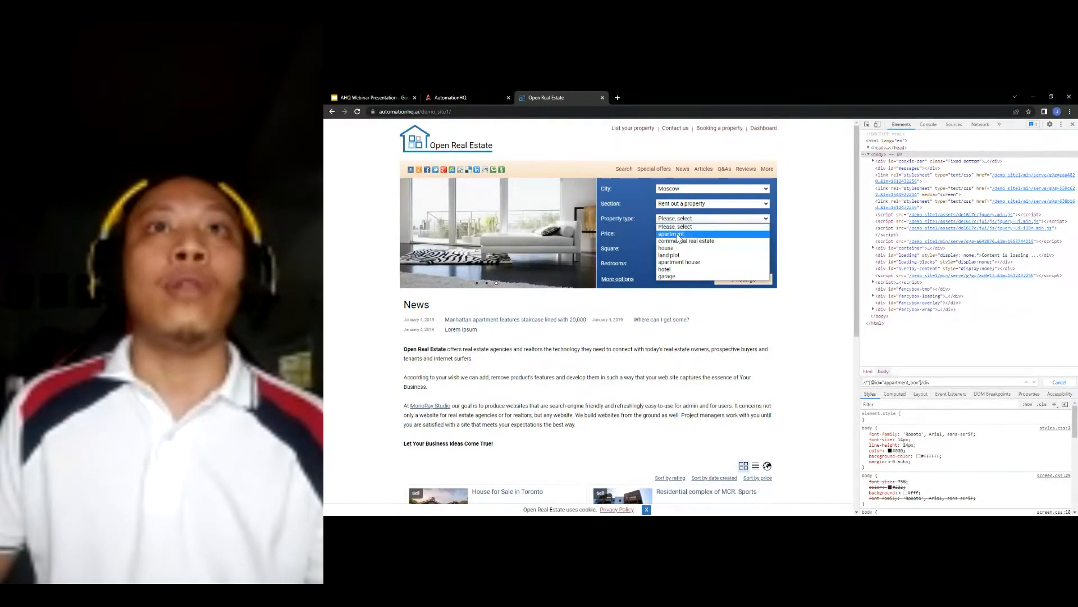
{"action": "left_click", "coordinate": [676, 232]}
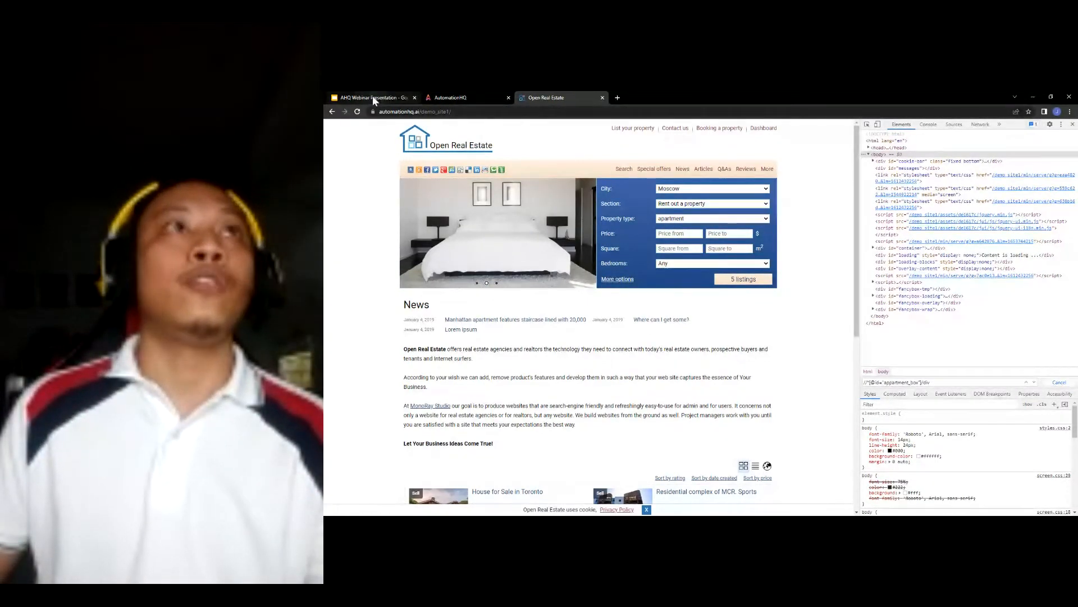
{"action": "left_click", "coordinate": [464, 97]}
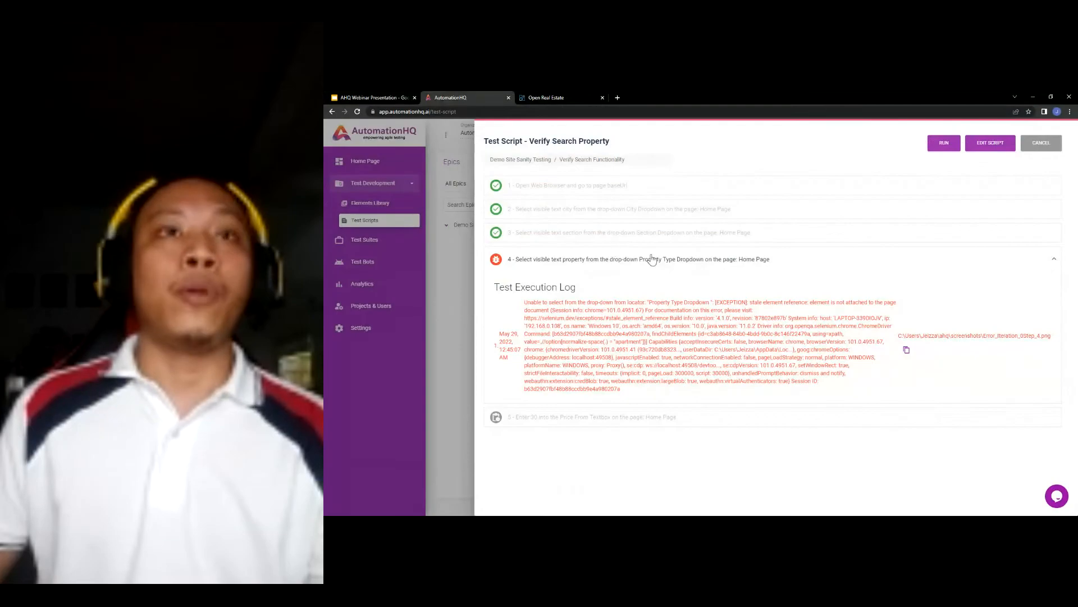
- Close the execution log, reopen Verify Search Property for editing, and return to Open Real Estate
{"action": "left_click", "coordinate": [979, 149]}
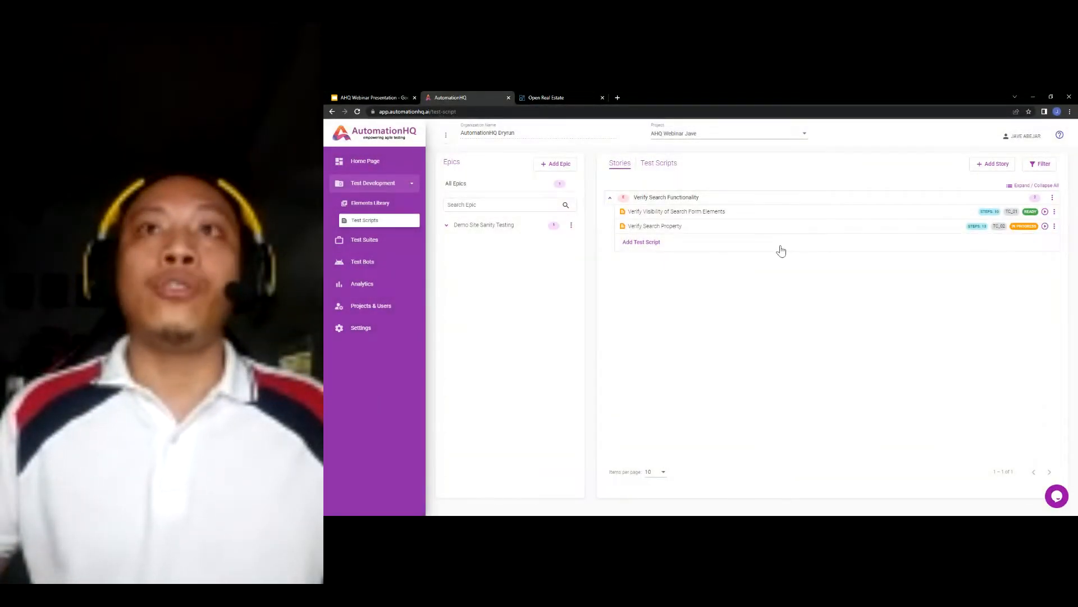
{"action": "left_click", "coordinate": [779, 227]}
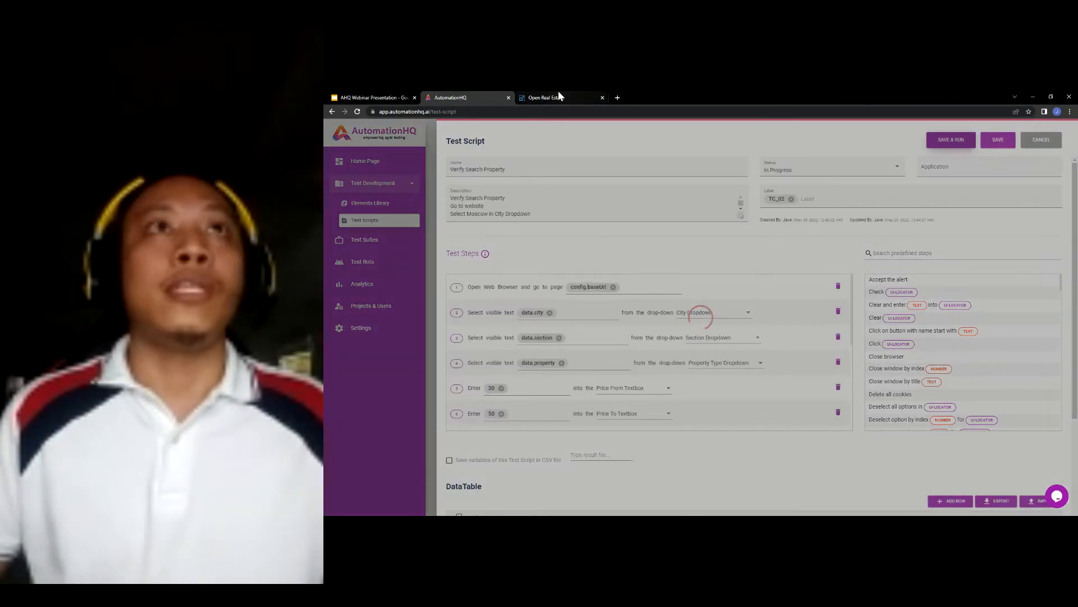
{"action": "left_click", "coordinate": [558, 96]}
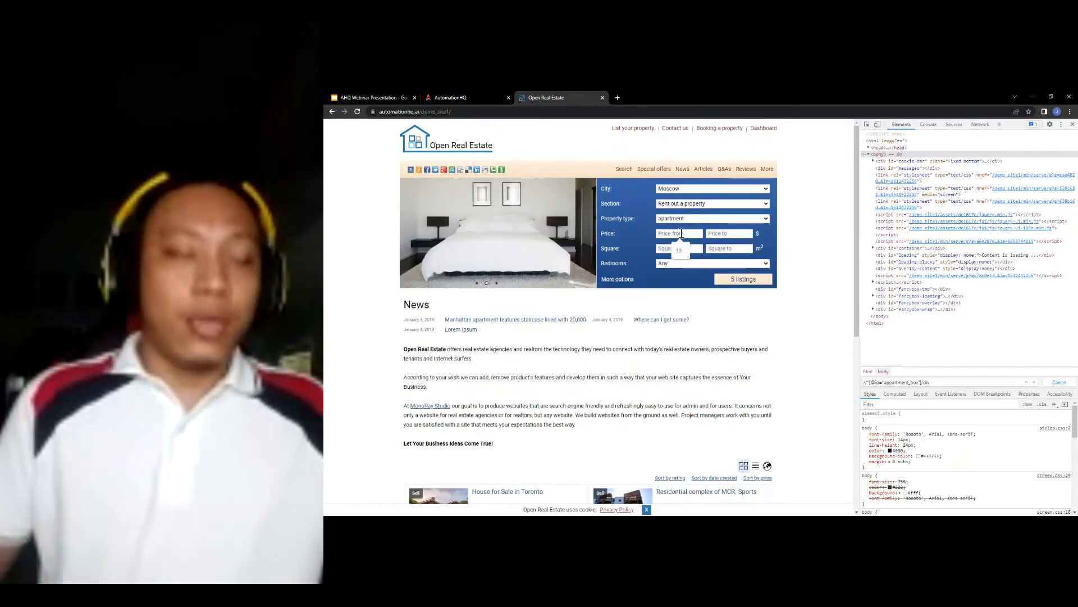
- Search with price 50 to 100 and '4 and more' bedrooms, then return to AutomationHQ
{"action": "type", "text": "50"}
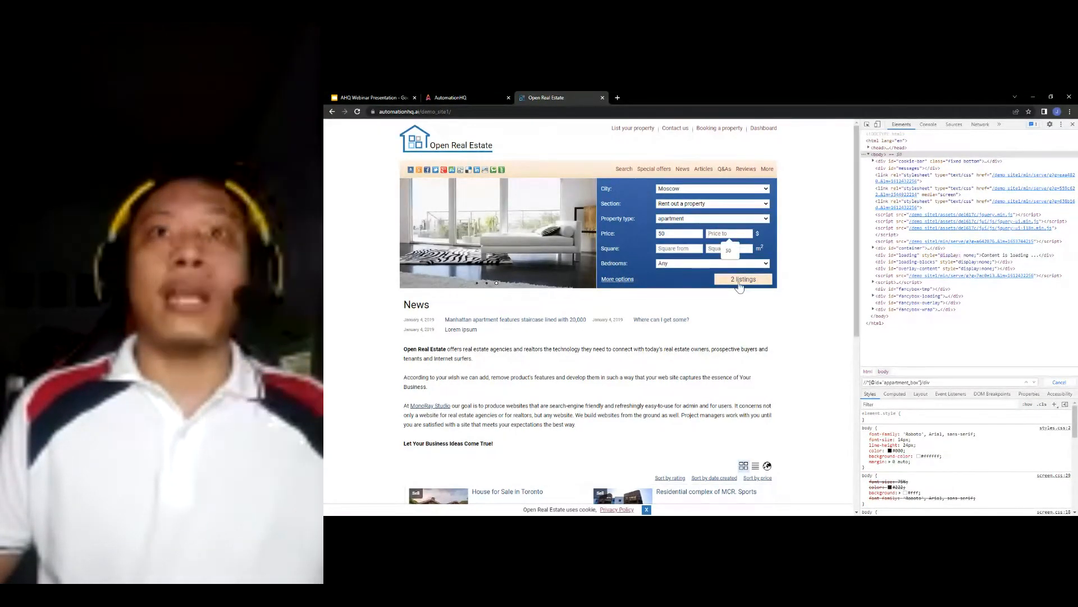
{"action": "type", "text": "100"}
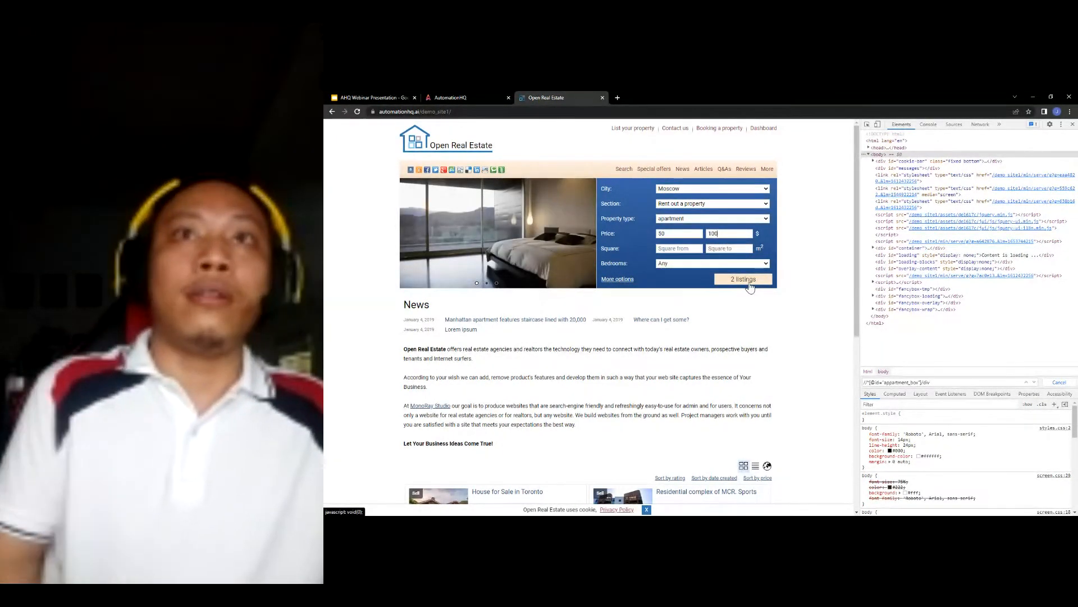
{"action": "left_click", "coordinate": [710, 263]}
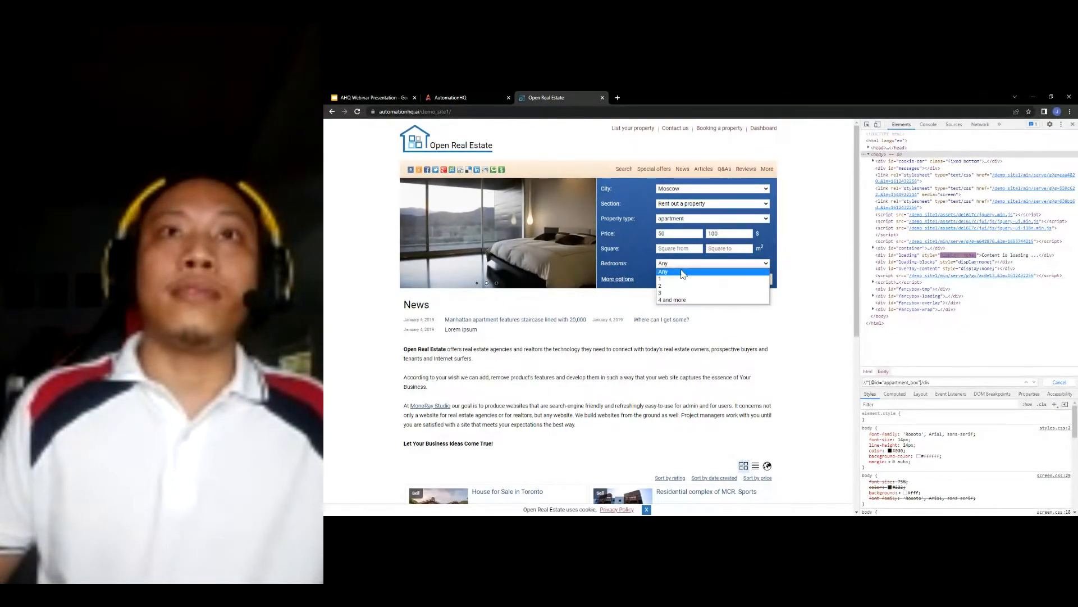
{"action": "left_click", "coordinate": [686, 280]}
{"action": "left_click", "coordinate": [690, 263]}
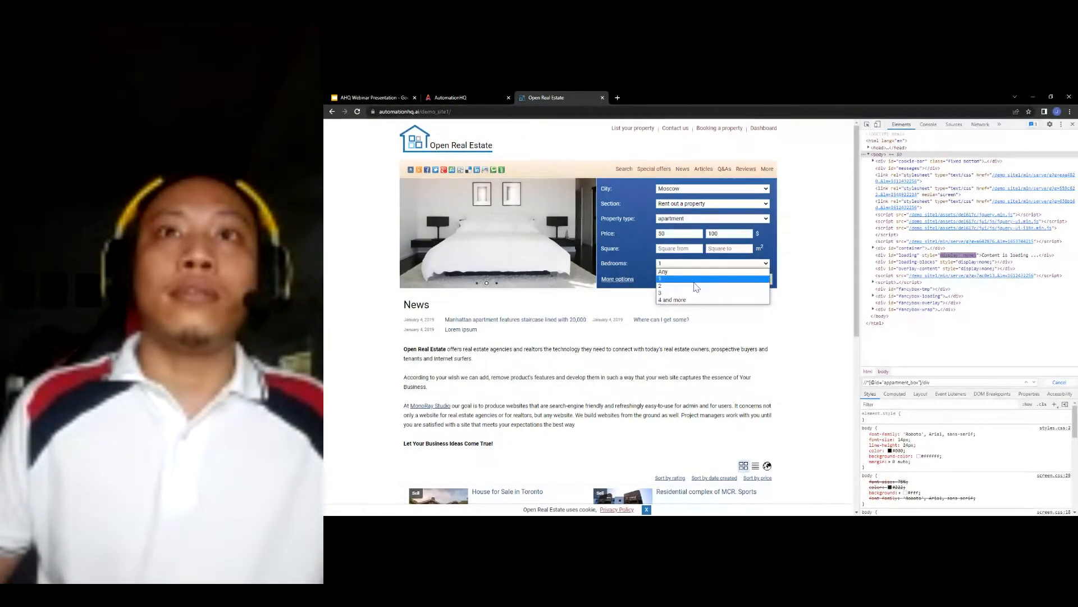
{"action": "left_click", "coordinate": [681, 302]}
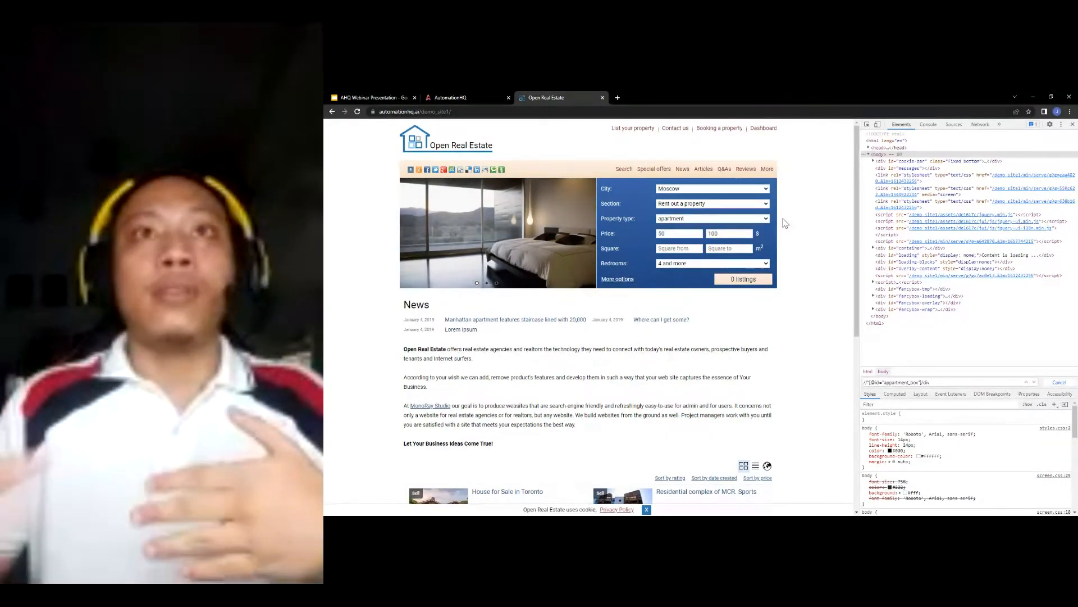
{"action": "left_click", "coordinate": [474, 97]}
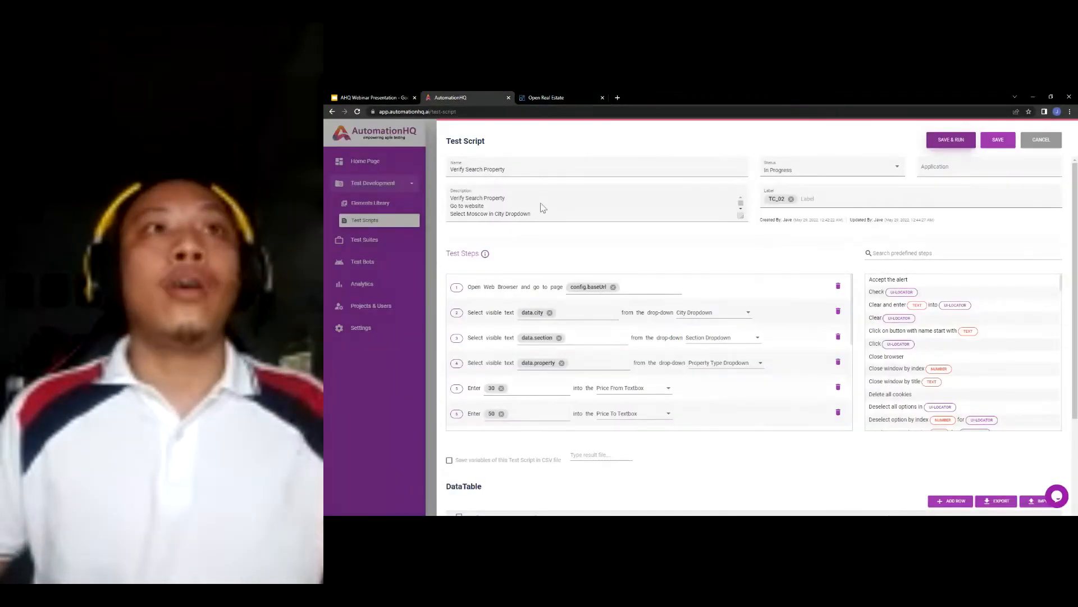
- Search predefined steps for 'wait' and add 1-second waits after the city and section selections
{"action": "left_click", "coordinate": [909, 255]}
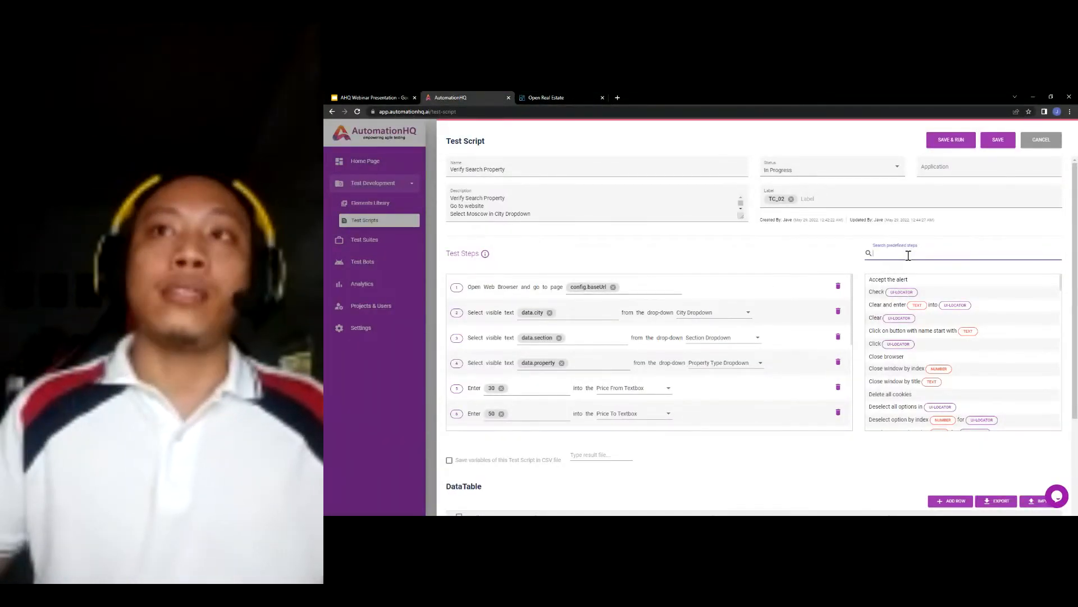
{"action": "type", "text": "wait"}
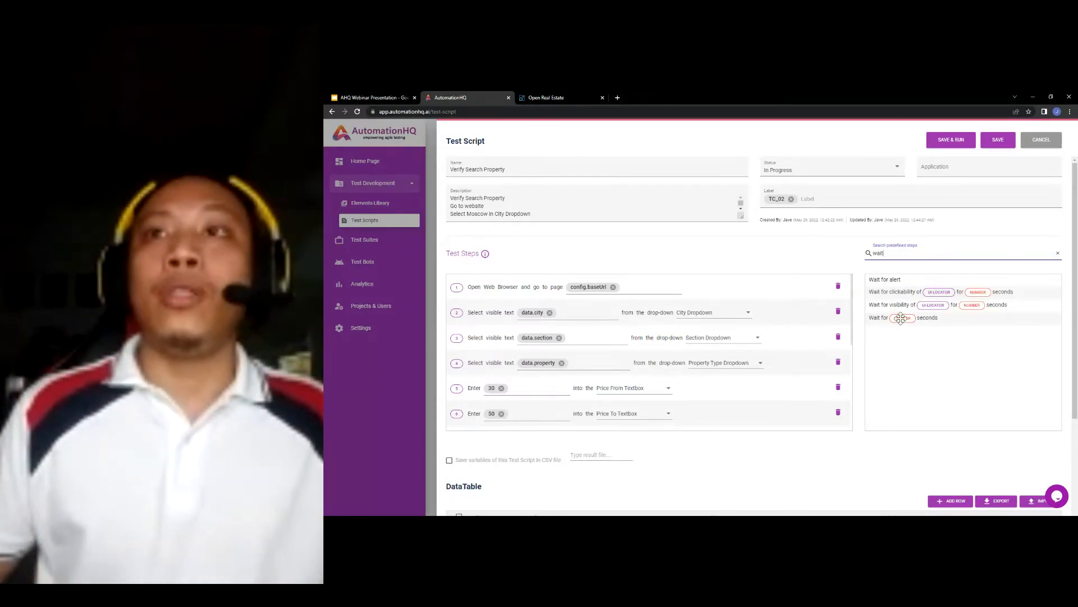
{"action": "left_click_drag", "start_coordinate": [901, 318], "coordinate": [513, 336]}
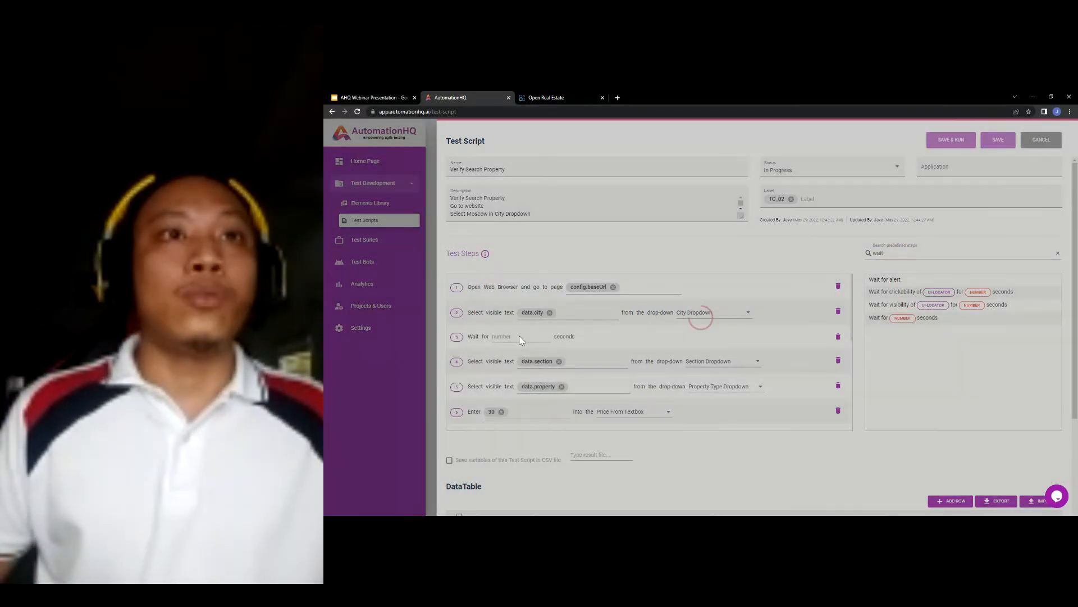
{"action": "left_click", "coordinate": [542, 336]}
{"action": "type", "text": "1"}
{"action": "scroll", "coordinate": [590, 338], "scroll_direction": "down", "scroll_amount": 1}
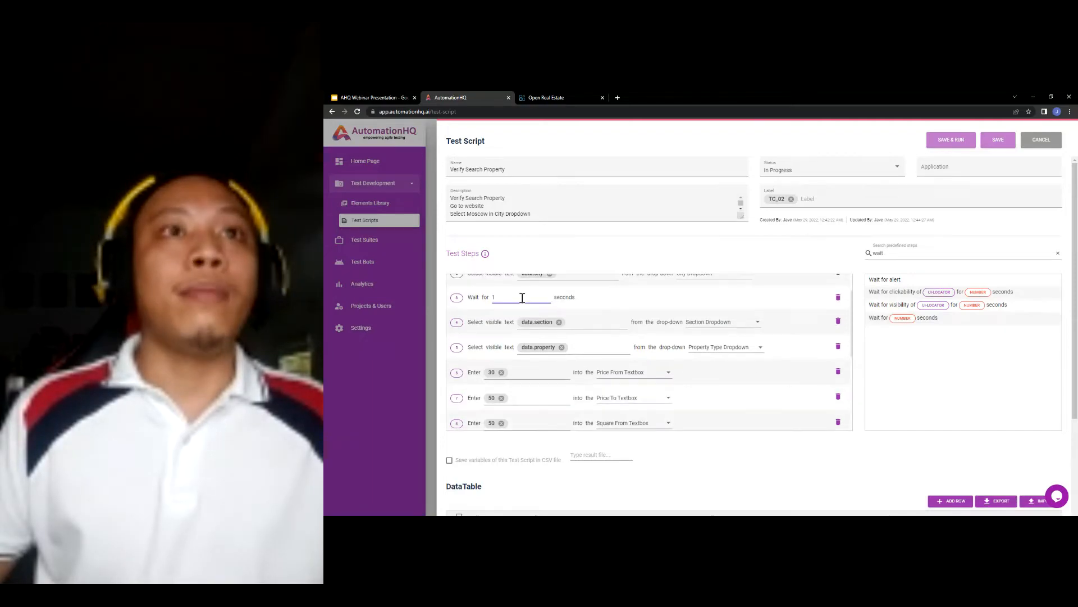
{"action": "left_click_drag", "start_coordinate": [906, 318], "coordinate": [518, 355]}
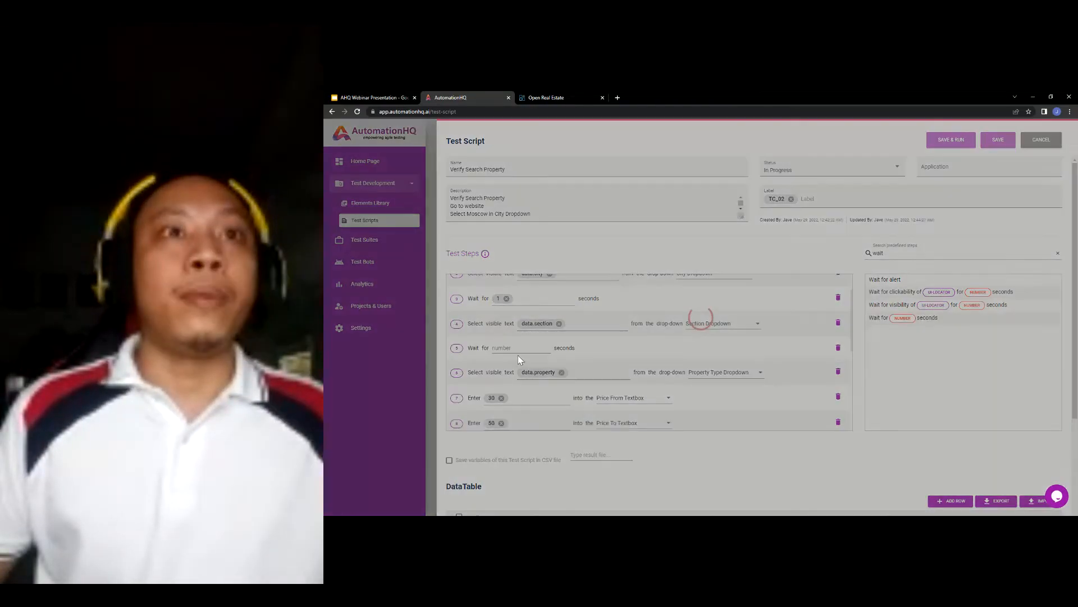
{"action": "left_click", "coordinate": [523, 348]}
{"action": "type", "text": "1"}
- Insert 1-second wait steps at step 7, after the Price From entry, and at step 11
{"action": "scroll", "coordinate": [523, 348], "scroll_direction": "down", "scroll_amount": 1}
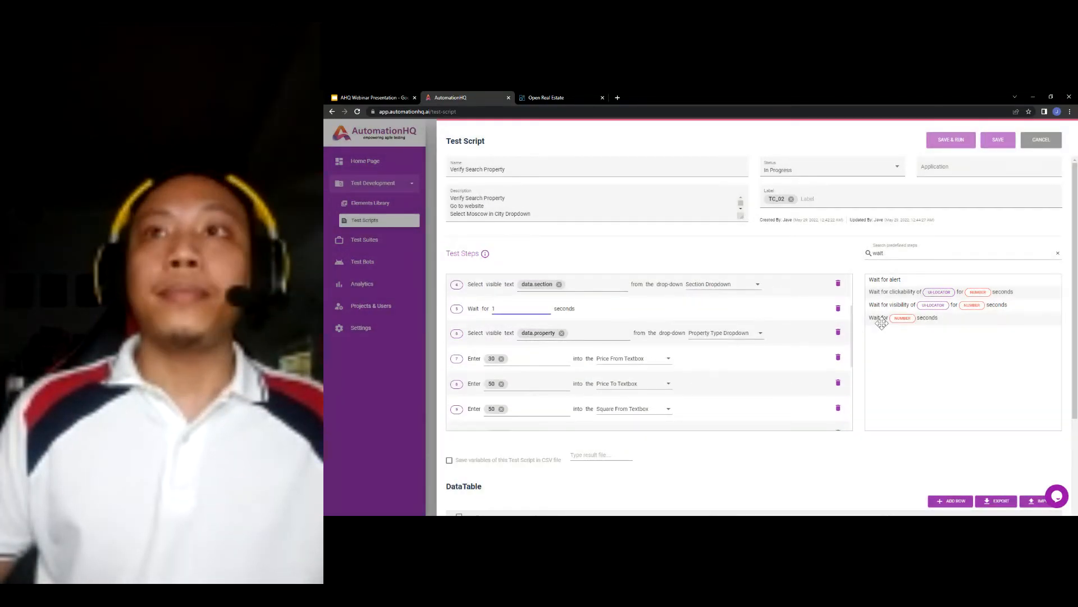
{"action": "left_click_drag", "start_coordinate": [901, 318], "coordinate": [522, 356]}
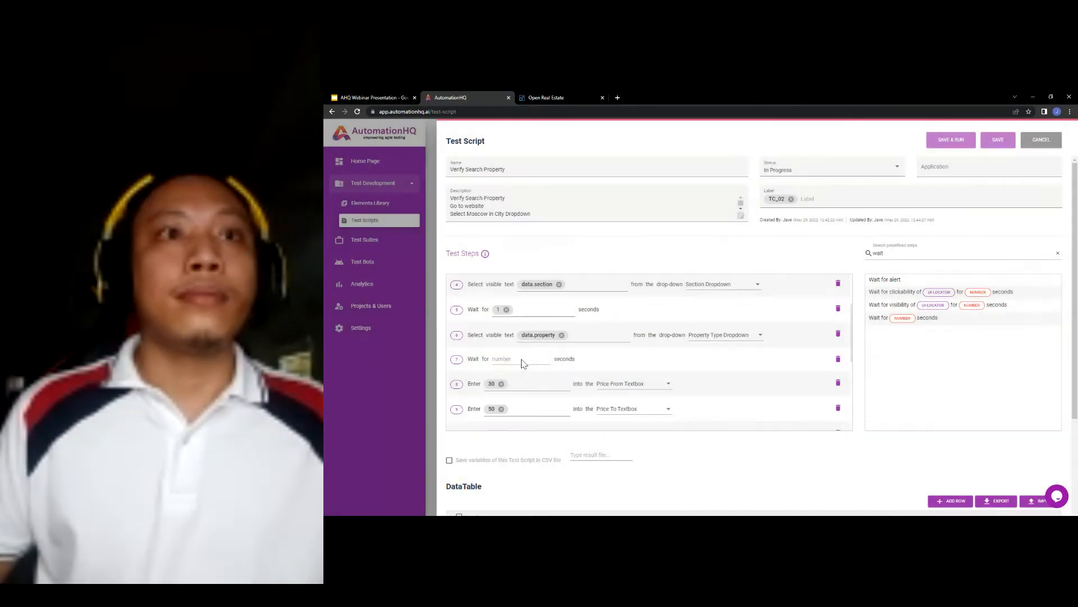
{"action": "left_click", "coordinate": [521, 359]}
{"action": "type", "text": "1"}
{"action": "left_click_drag", "start_coordinate": [910, 319], "coordinate": [514, 368]}
{"action": "left_click", "coordinate": [522, 371]}
{"action": "type", "text": "1"}
{"action": "scroll", "coordinate": [642, 356], "scroll_direction": "down", "scroll_amount": 1}
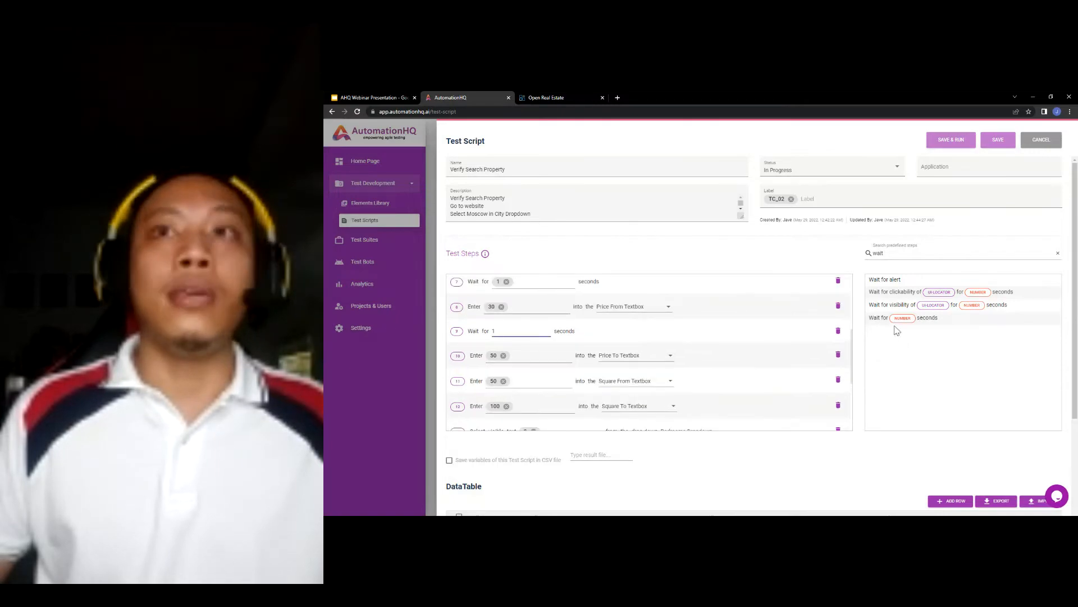
{"action": "left_click_drag", "start_coordinate": [899, 318], "coordinate": [519, 380]}
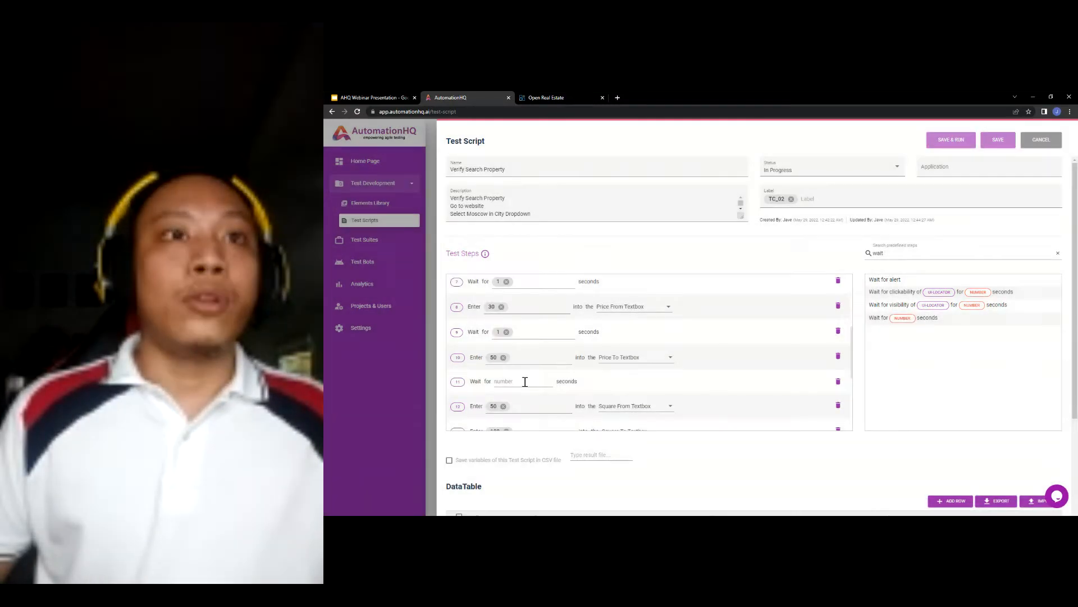
{"action": "left_click", "coordinate": [522, 381]}
{"action": "type", "text": "1"}
- Insert 1-second wait steps at step 13 and after the Square To entry
{"action": "scroll", "coordinate": [685, 354], "scroll_direction": "down", "scroll_amount": 1}
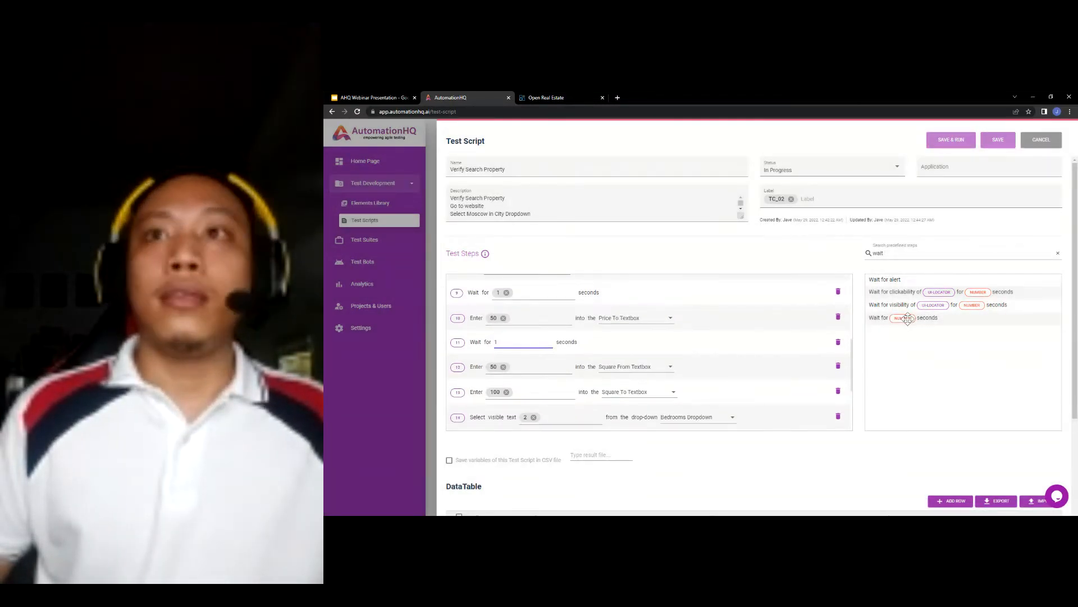
{"action": "left_click_drag", "start_coordinate": [899, 318], "coordinate": [508, 387]}
{"action": "left_click", "coordinate": [529, 390]}
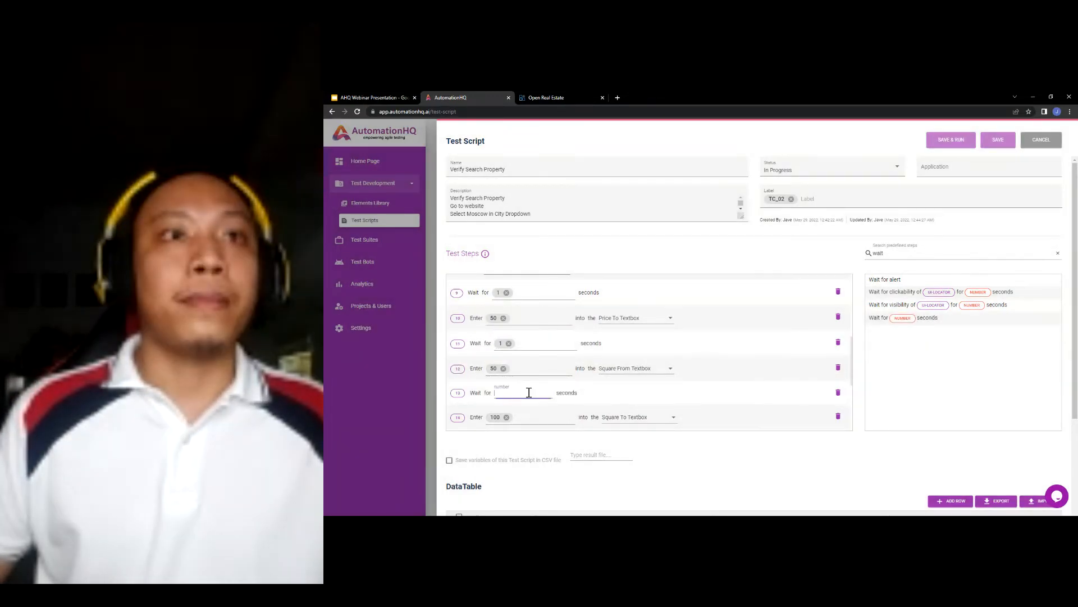
{"action": "type", "text": "1"}
{"action": "scroll", "coordinate": [823, 339], "scroll_direction": "down", "scroll_amount": 1}
{"action": "left_click_drag", "start_coordinate": [900, 321], "coordinate": [589, 356]}
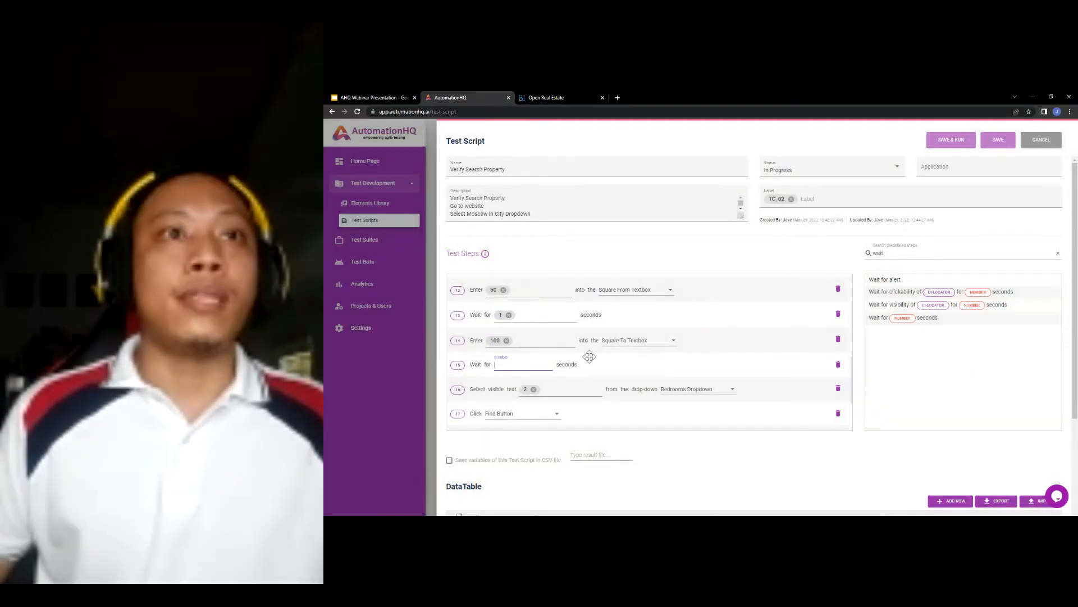
{"action": "type", "text": "1"}
{"action": "scroll", "coordinate": [674, 354], "scroll_direction": "down", "scroll_amount": 1}
- Add a 1-second wait after the bedrooms selection and another before the Find Button click
{"action": "left_click_drag", "start_coordinate": [901, 318], "coordinate": [510, 377]}
{"action": "left_click", "coordinate": [520, 375]}
{"action": "type", "text": "1"}
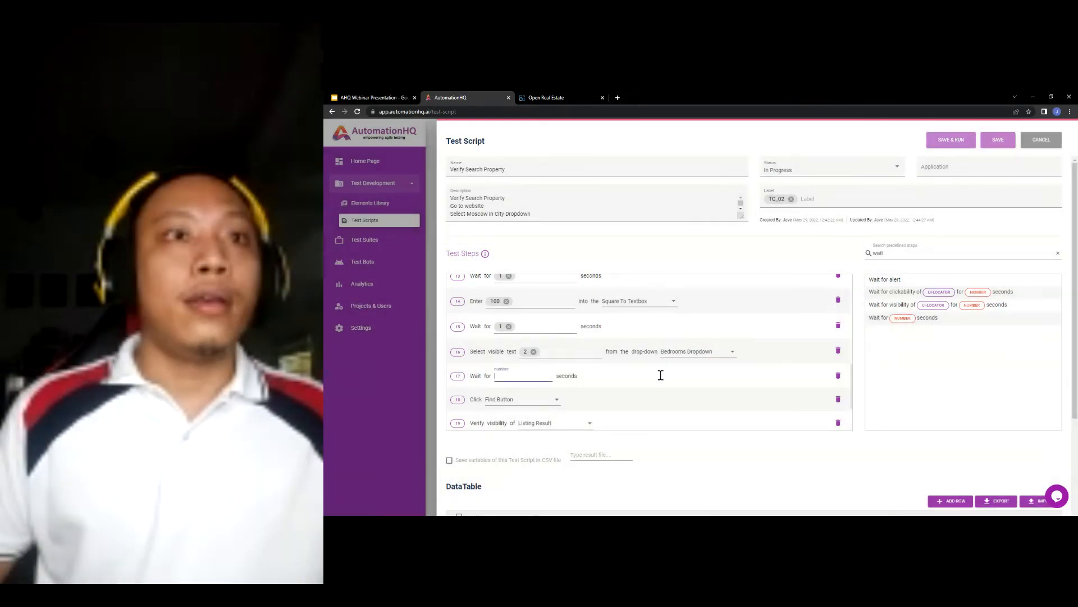
{"action": "scroll", "coordinate": [660, 373], "scroll_direction": "down", "scroll_amount": 1}
{"action": "mouse_move", "coordinate": [921, 326]}
{"action": "left_mouse_down"}
{"action": "mouse_move", "coordinate": [854, 334]}
{"action": "mouse_move", "coordinate": [929, 339]}
{"action": "left_mouse_up"}
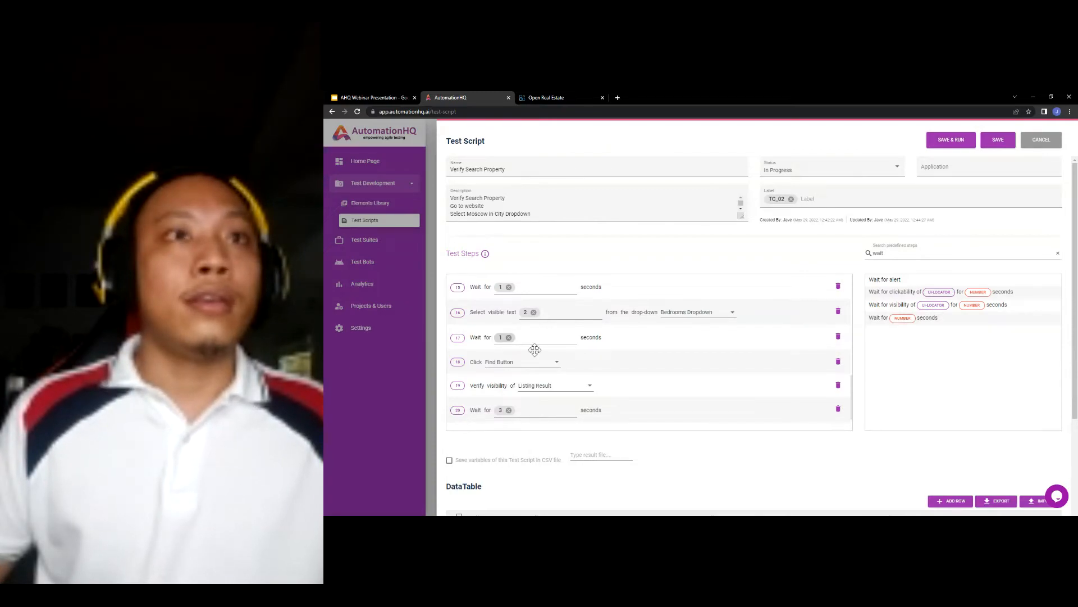
{"action": "scroll", "coordinate": [535, 350], "scroll_direction": "up", "scroll_amount": 1}
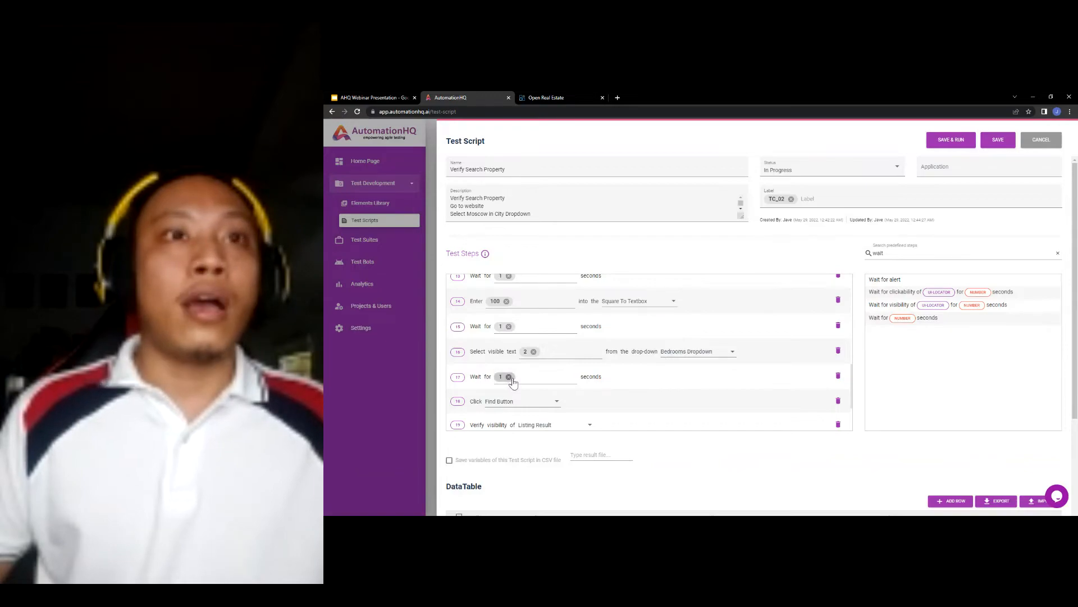
{"action": "scroll", "coordinate": [512, 381], "scroll_direction": "down", "scroll_amount": 1}
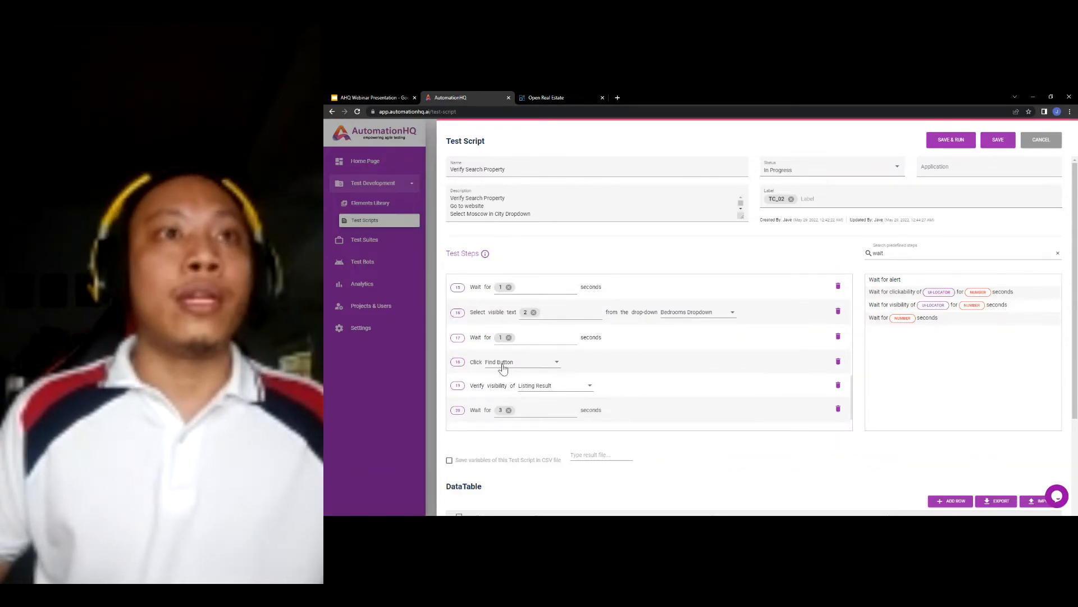
- Save the updated Verify Search Property script, dismiss the success toast, and run it again
{"action": "left_click", "coordinate": [951, 142]}
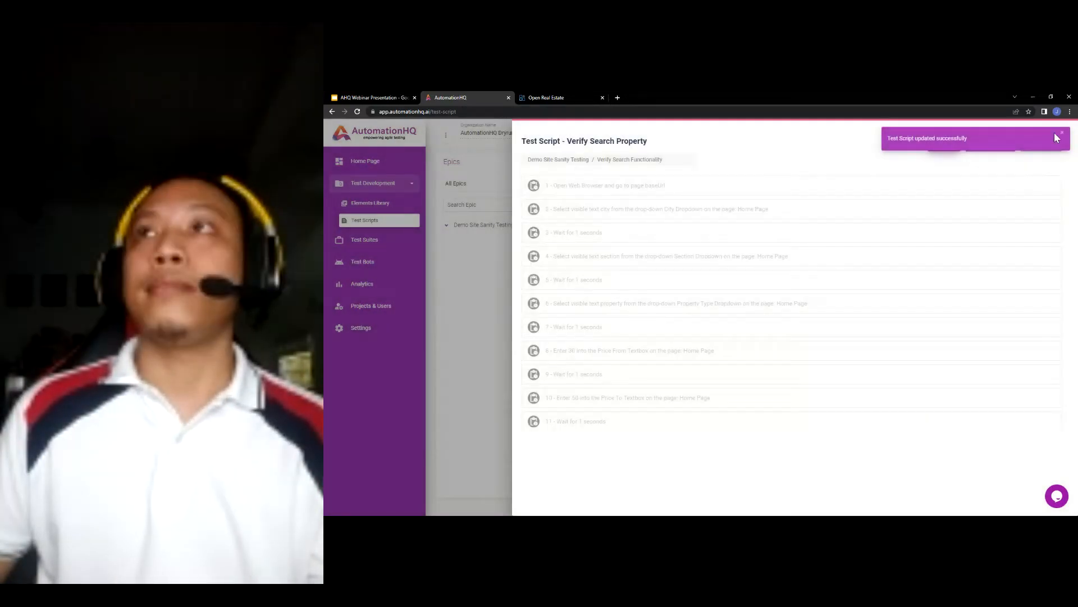
{"action": "left_click", "coordinate": [1061, 134]}
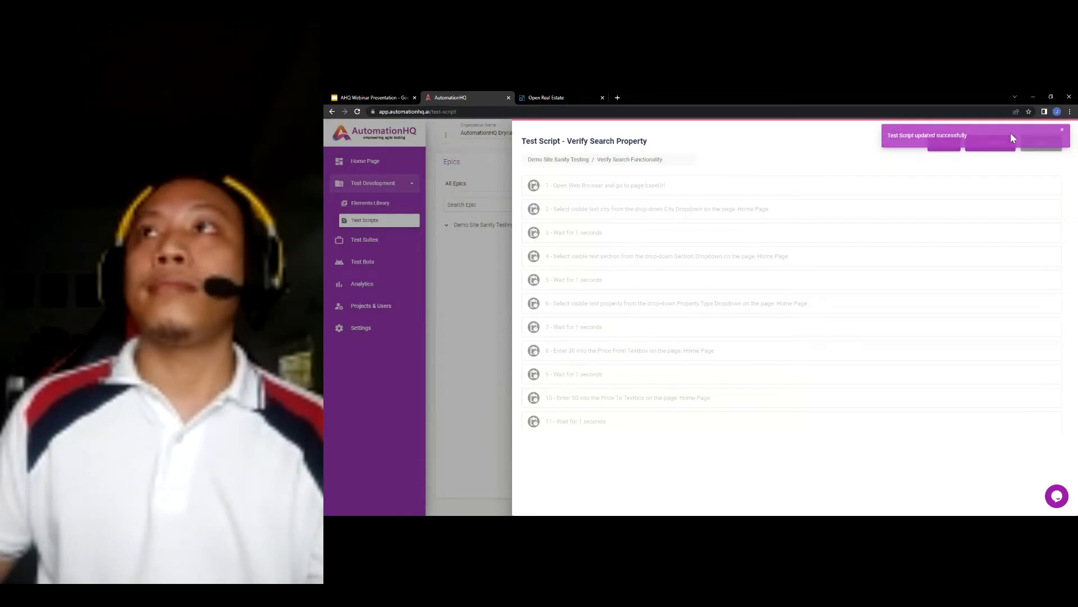
{"action": "left_click", "coordinate": [943, 143]}
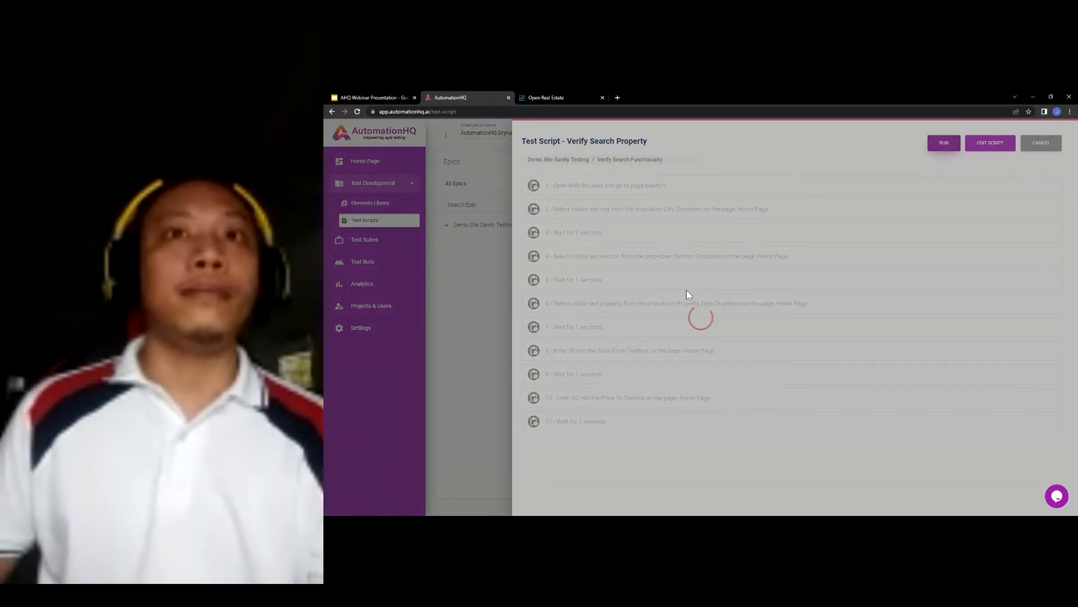
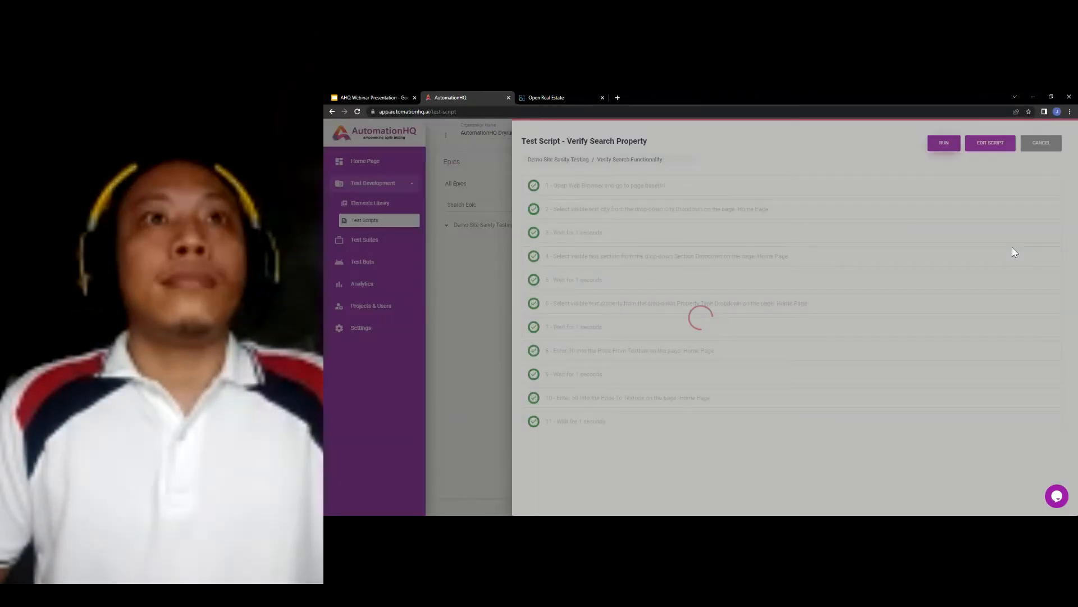
- Compare the Verify Search Property steps against the test case on the Google Slides slide
{"action": "scroll", "coordinate": [722, 352], "scroll_direction": "down", "scroll_amount": 4}
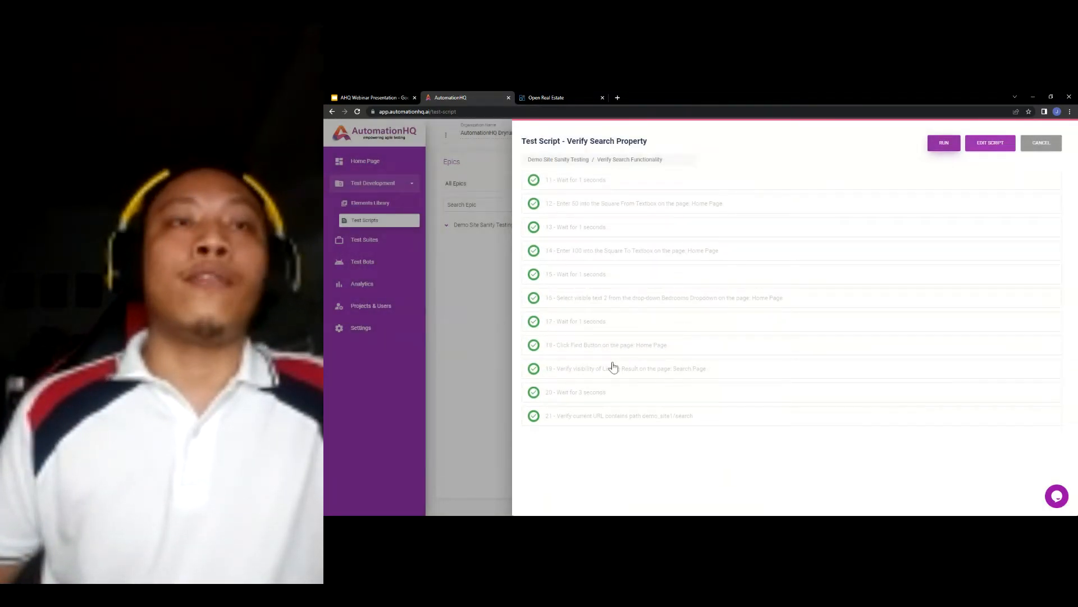
{"action": "left_click", "coordinate": [378, 94]}
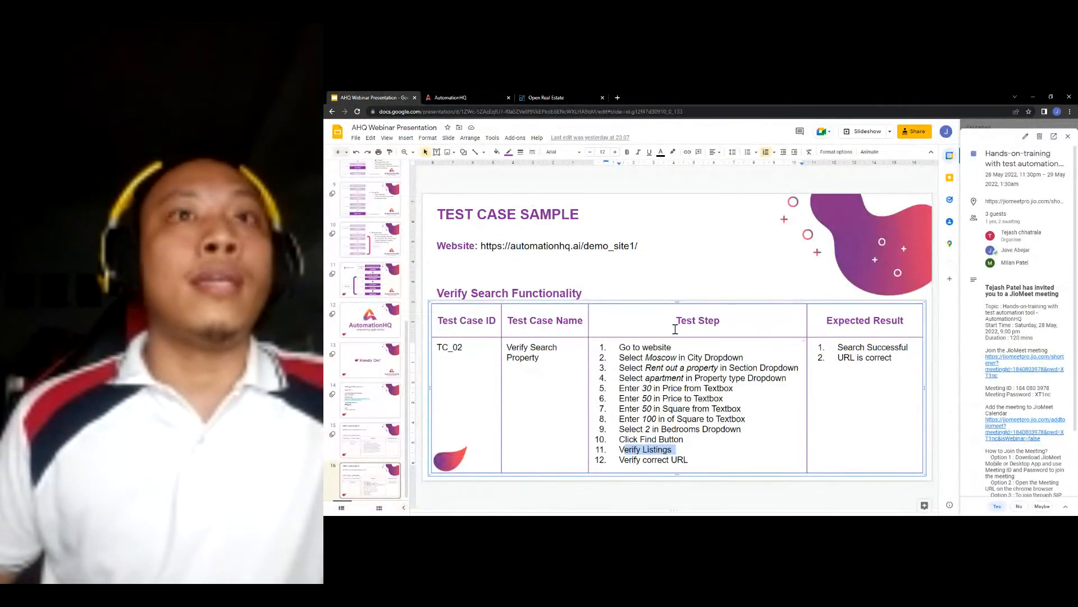
{"action": "left_click", "coordinate": [658, 362]}
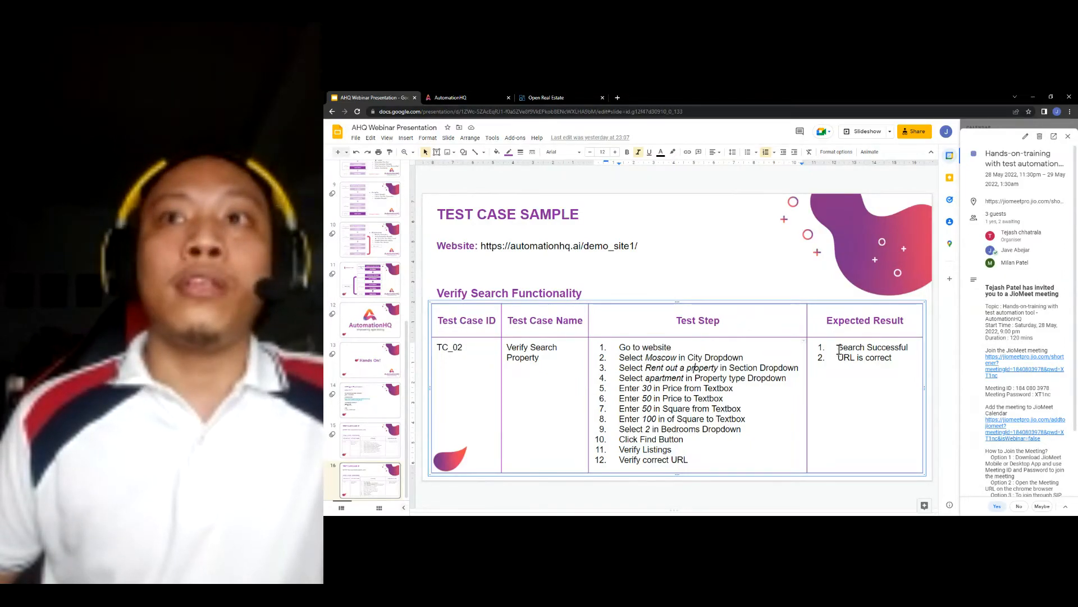
{"action": "left_click", "coordinate": [479, 98]}
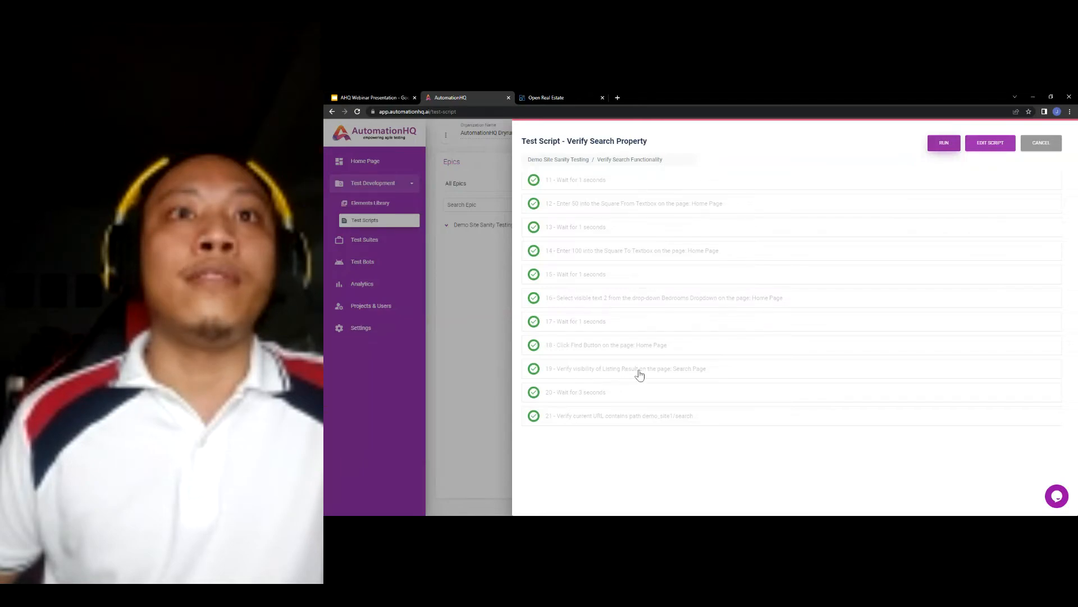
{"action": "left_click", "coordinate": [377, 98]}
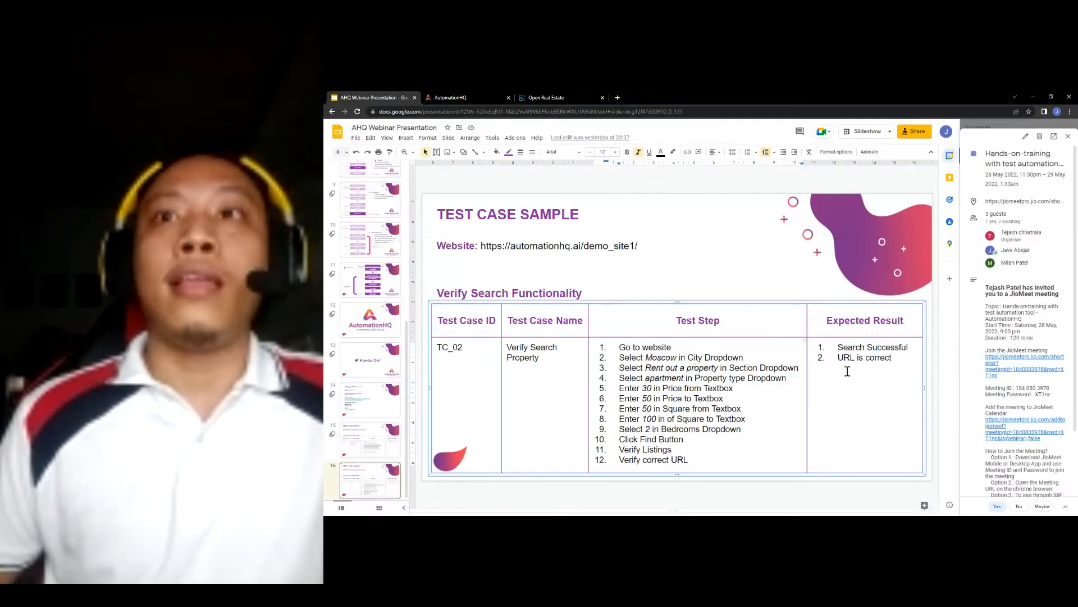
{"action": "left_click", "coordinate": [466, 98]}
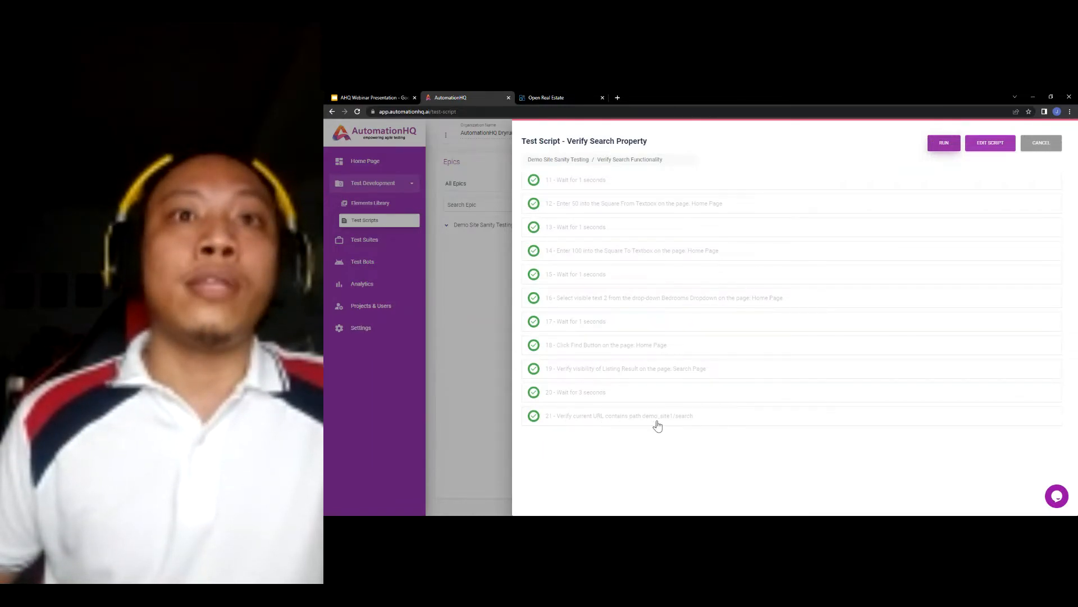
- Glance at the Open Real Estate demo site, then open Verify Search Property for editing
{"action": "left_click", "coordinate": [533, 96]}
{"action": "left_click", "coordinate": [497, 97]}
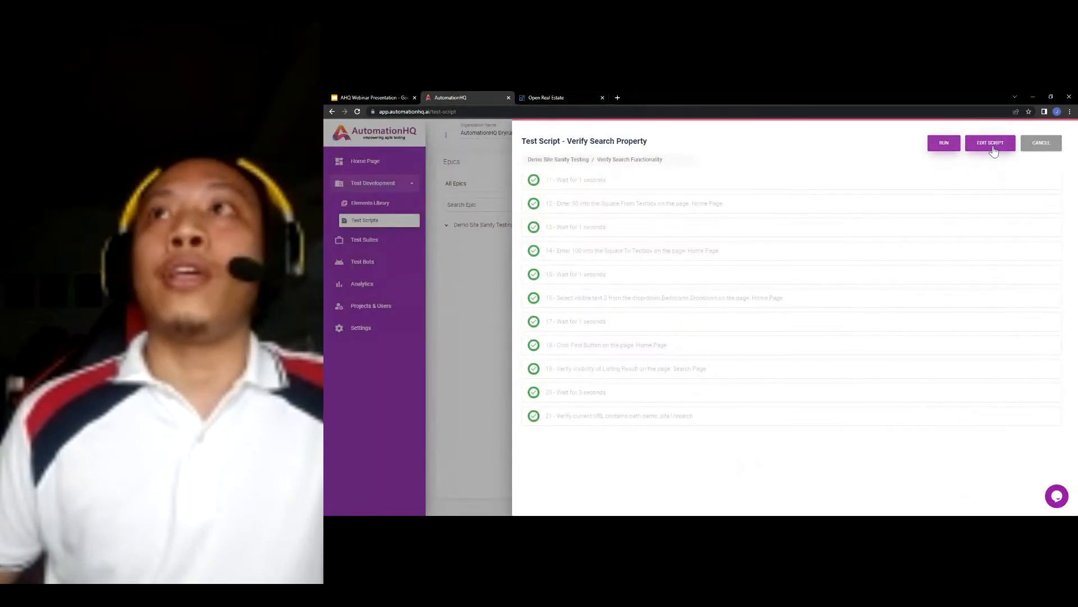
{"action": "left_click", "coordinate": [994, 150]}
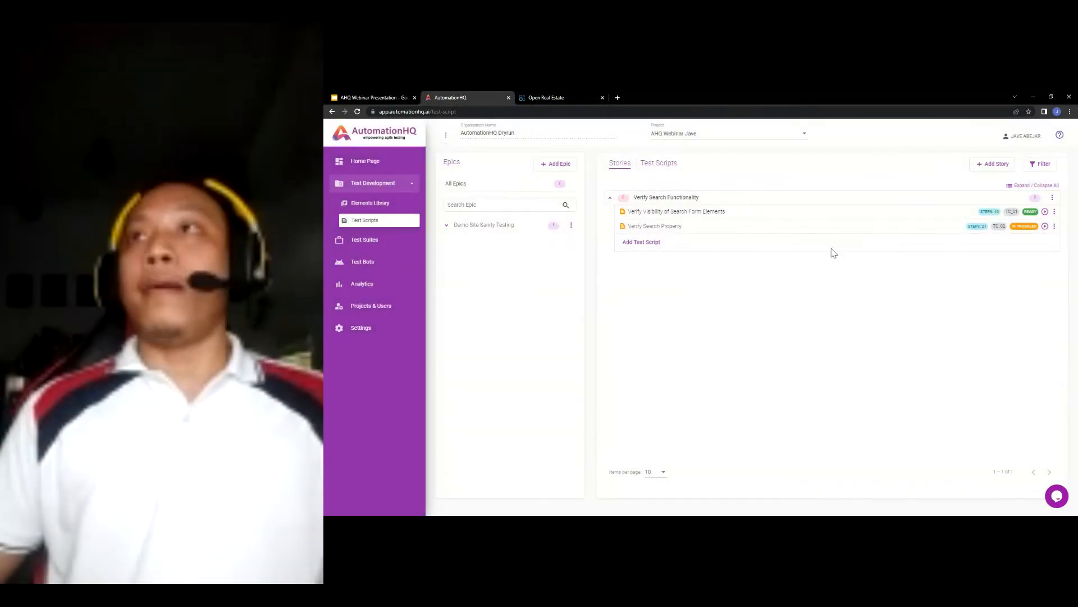
- Set the Verify Search Property script status to Ready, save it, and go to Test Suites
{"action": "left_click", "coordinate": [803, 247]}
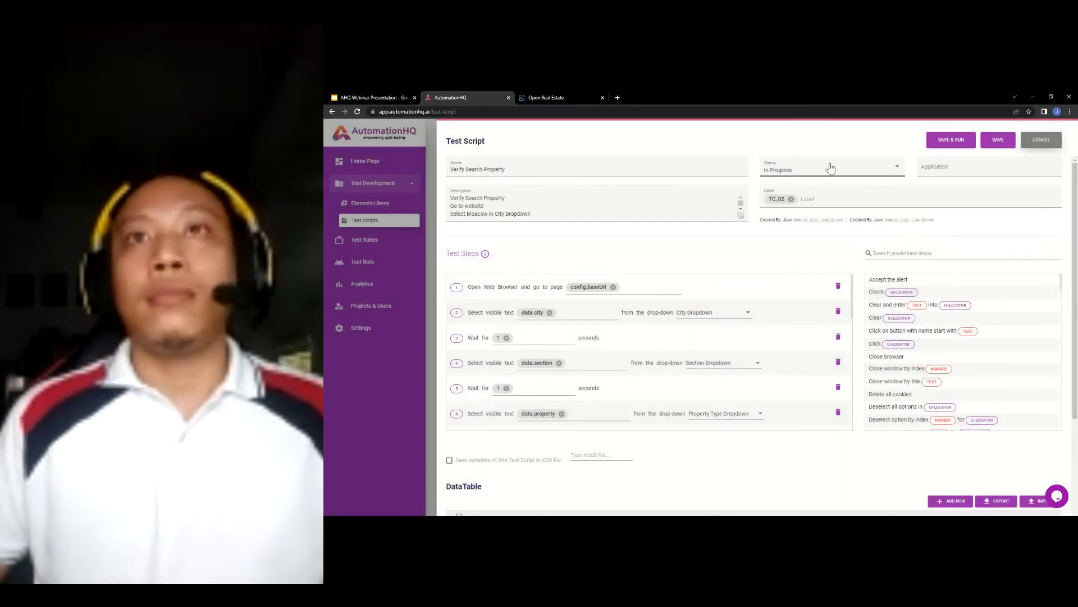
{"action": "left_click", "coordinate": [827, 168]}
{"action": "left_click", "coordinate": [786, 180]}
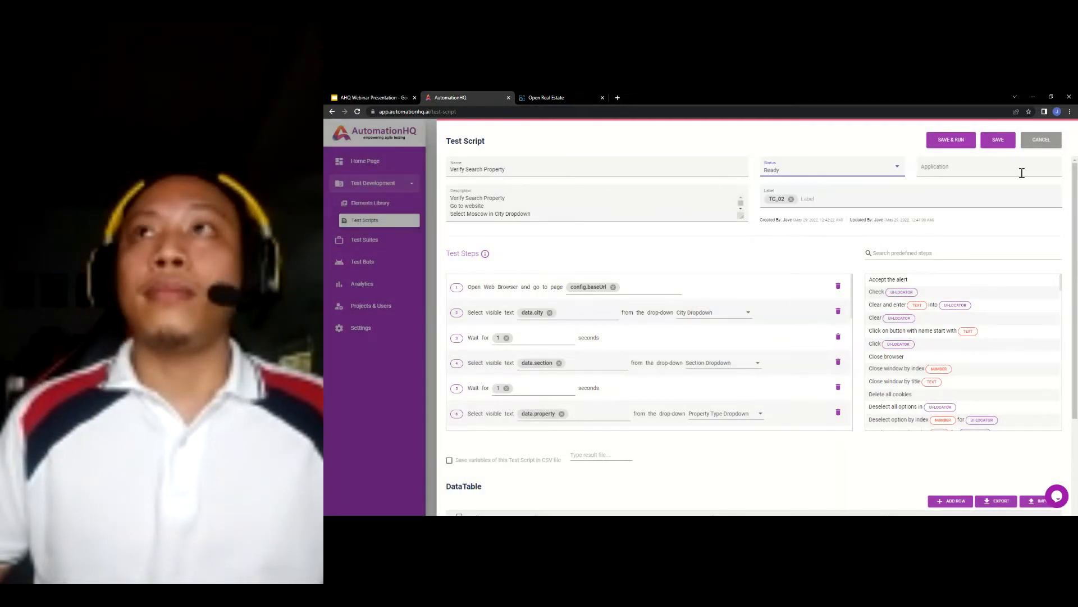
{"action": "left_click", "coordinate": [998, 145]}
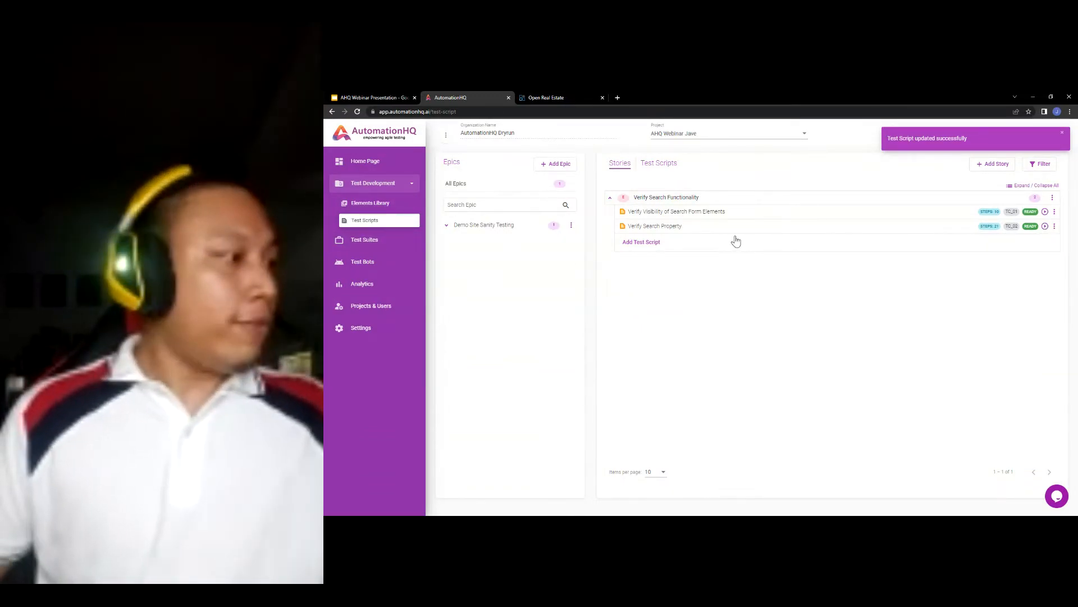
{"action": "left_click", "coordinate": [378, 242]}
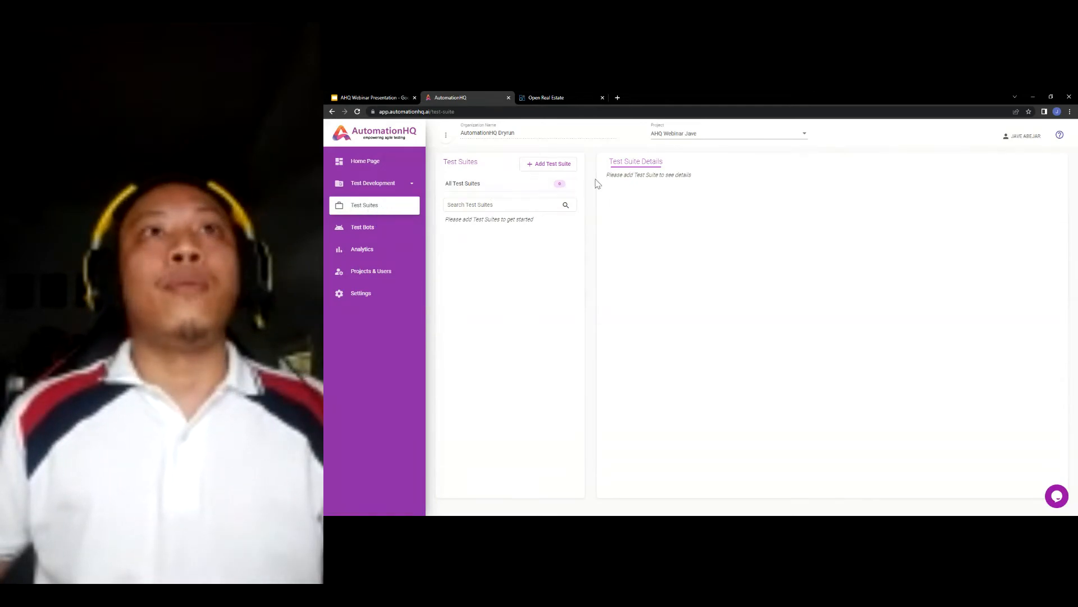
- Create a test suite named and described 'Verify Search Functionality', copied from the slide heading
{"action": "left_click", "coordinate": [568, 167]}
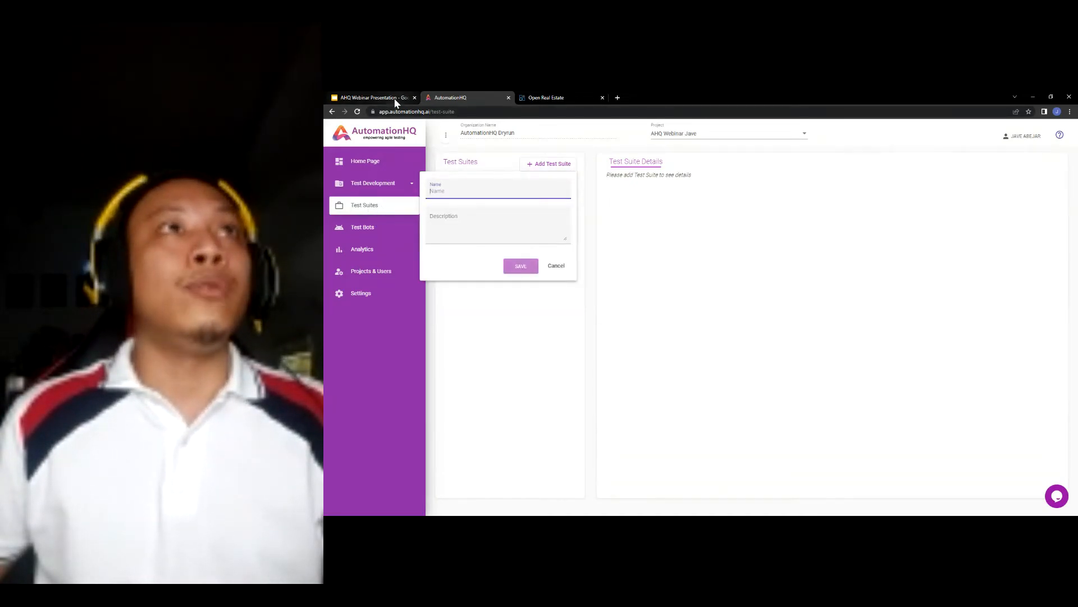
{"action": "left_click", "coordinate": [373, 97]}
{"action": "left_click", "coordinate": [570, 290]}
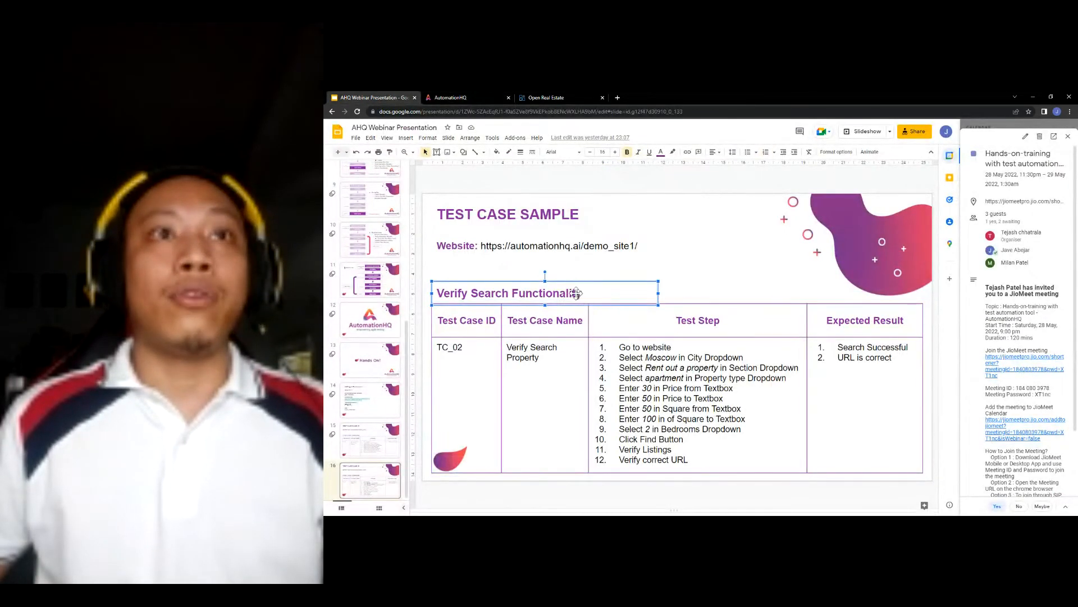
{"action": "left_click_drag", "start_coordinate": [576, 295], "coordinate": [444, 296]}
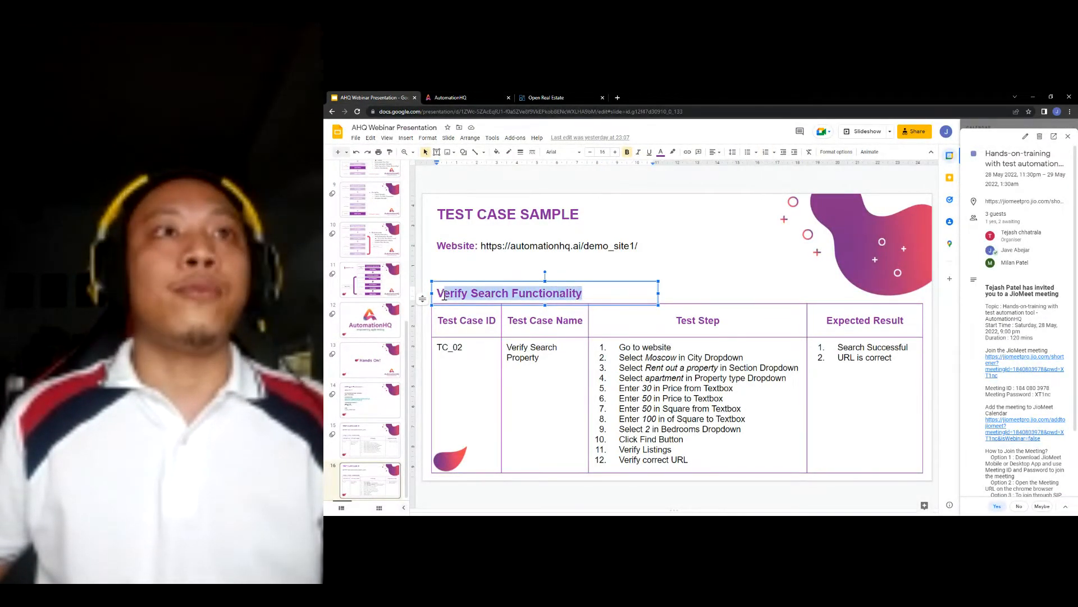
{"action": "left_click", "coordinate": [483, 97]}
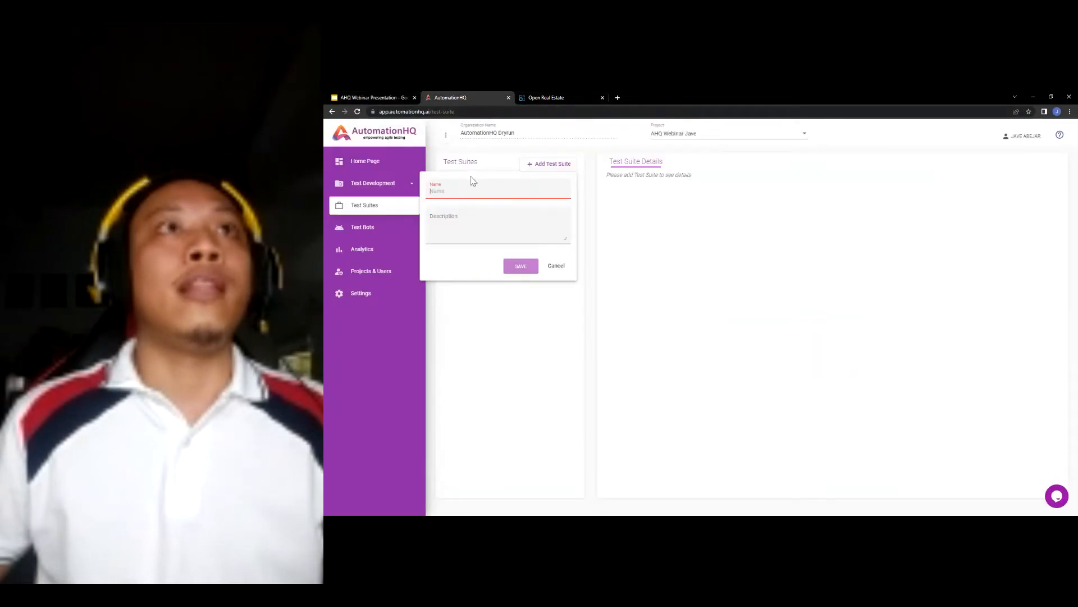
{"action": "type", "text": "Verify Search Functionality"}
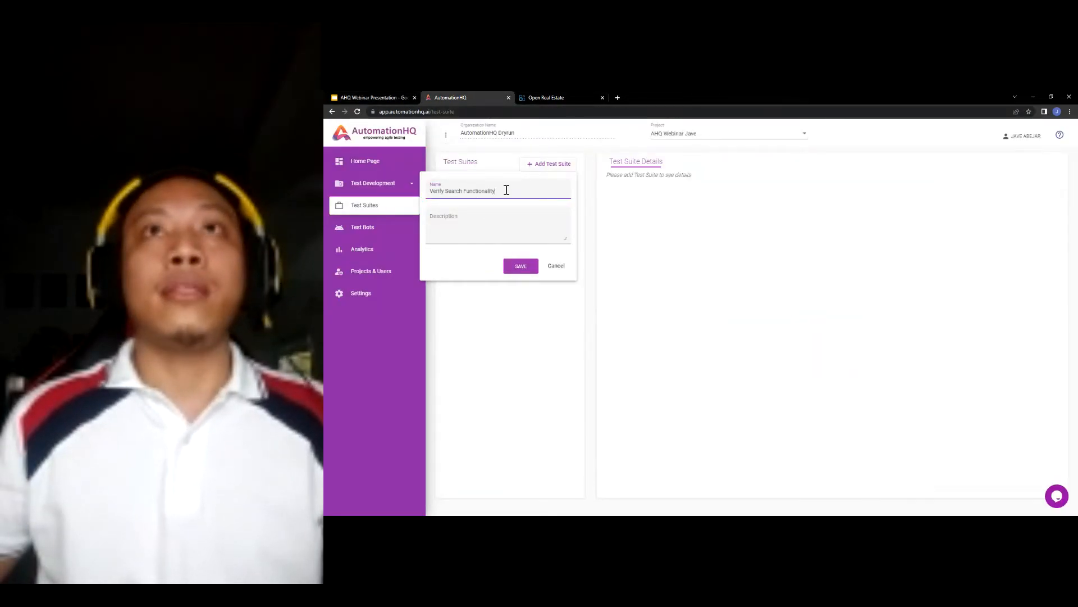
{"action": "left_click_drag", "start_coordinate": [506, 190], "coordinate": [430, 191]}
{"action": "key", "text": "ctrl+c"}
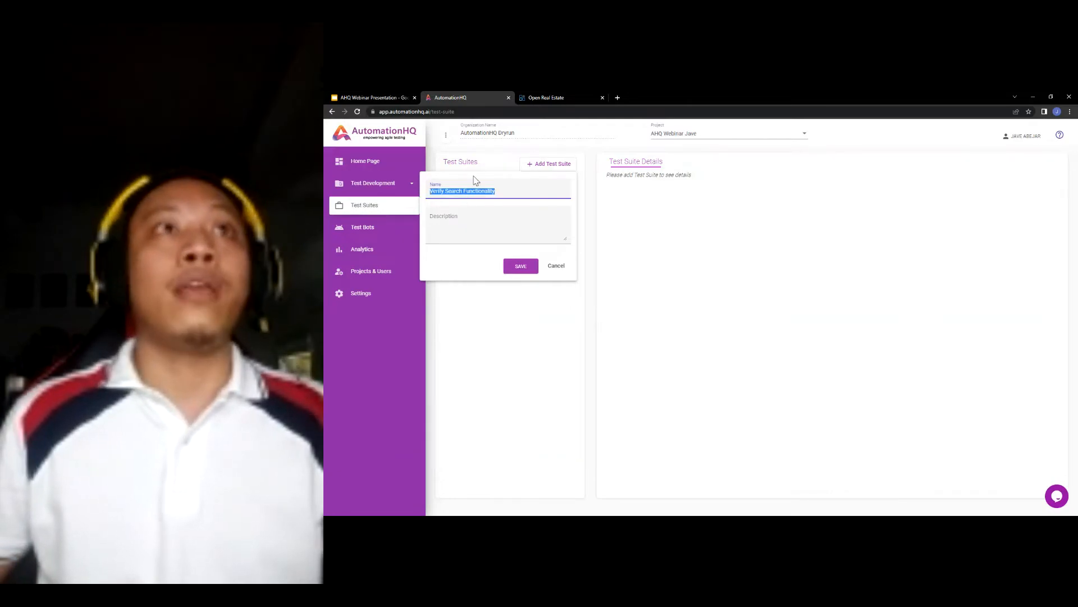
{"action": "left_click", "coordinate": [504, 223]}
{"action": "key", "text": "ctrl+v"}
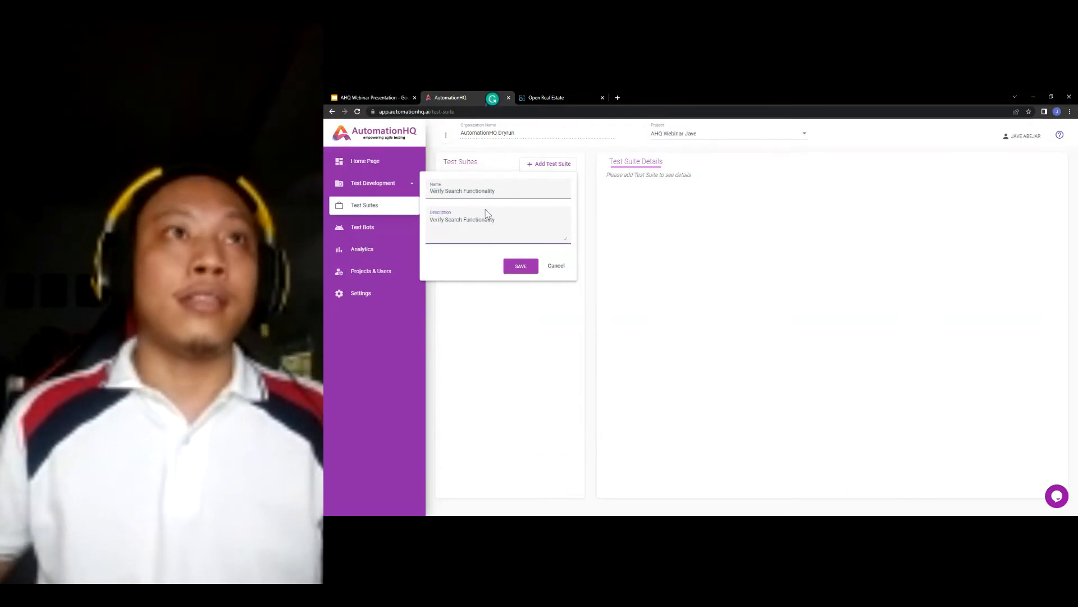
{"action": "left_click", "coordinate": [526, 269]}
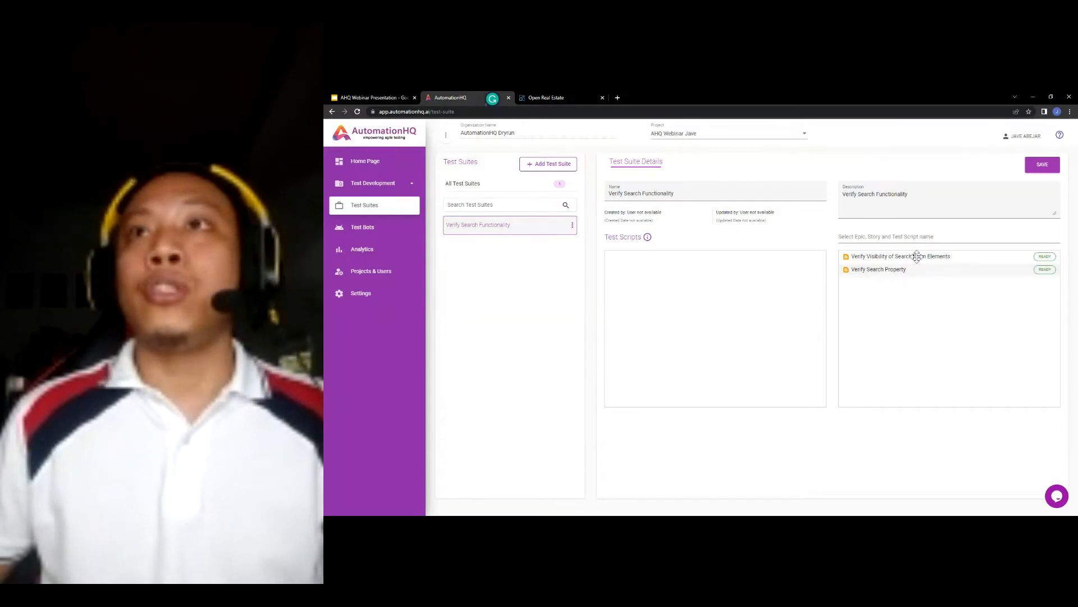
- Add Verify Visibility of Search Form Elements and Verify Search Property to the suite and save
{"action": "left_click_drag", "start_coordinate": [916, 257], "coordinate": [713, 264]}
{"action": "left_click_drag", "start_coordinate": [886, 269], "coordinate": [736, 309]}
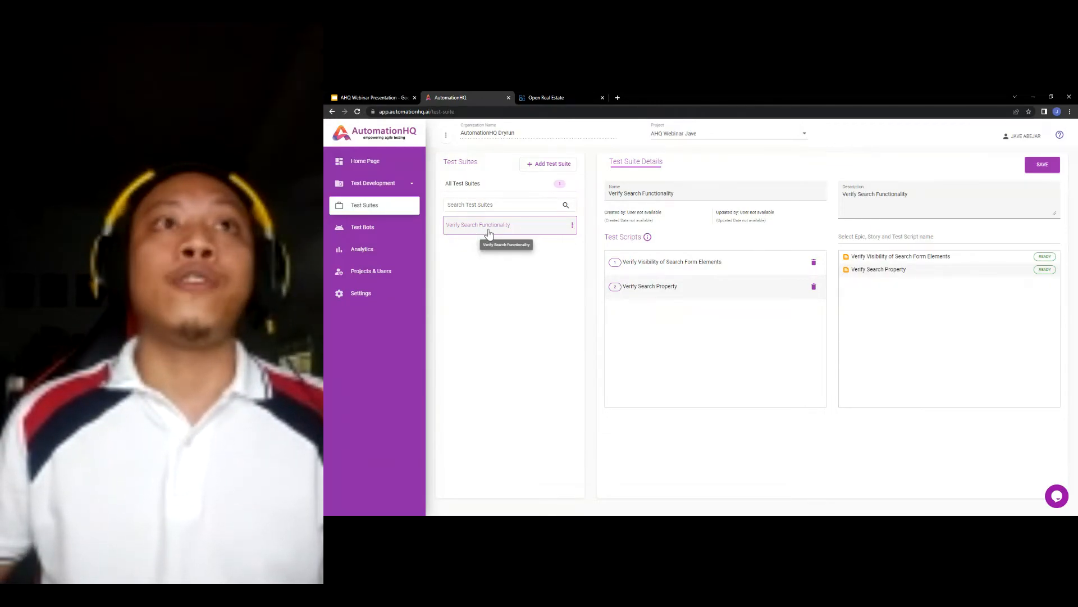
{"action": "left_click", "coordinate": [1042, 164]}
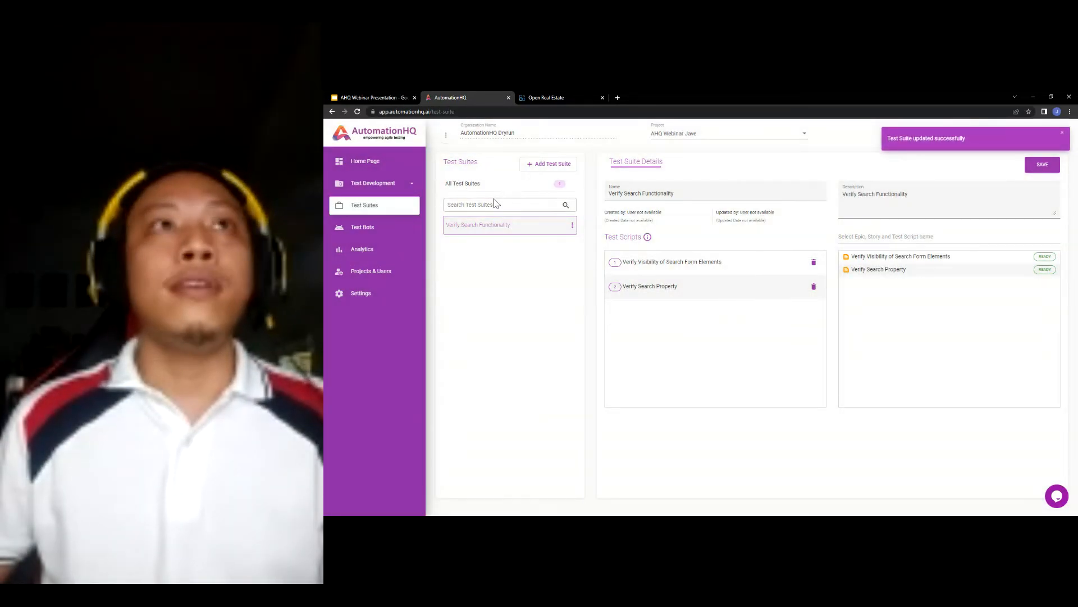
{"action": "left_click", "coordinate": [377, 224]}
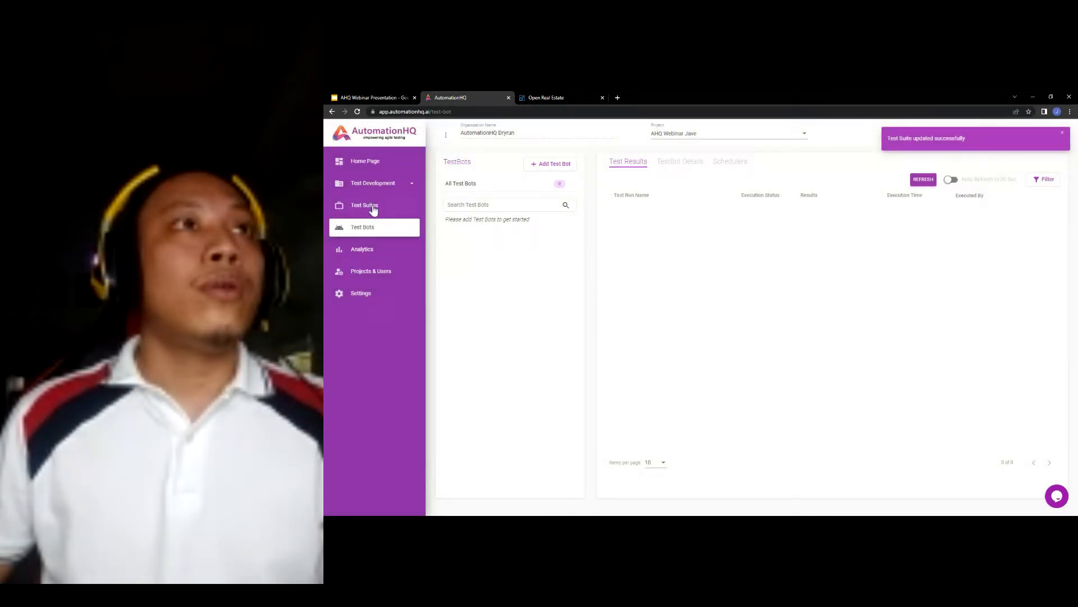
{"action": "left_click", "coordinate": [393, 209]}
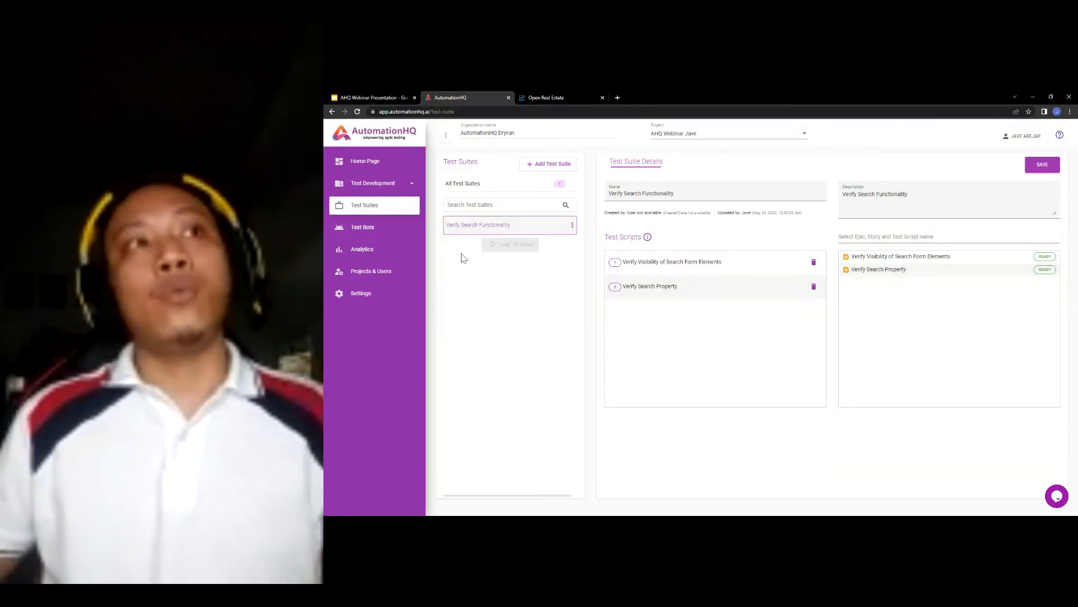
{"action": "left_click", "coordinate": [364, 230]}
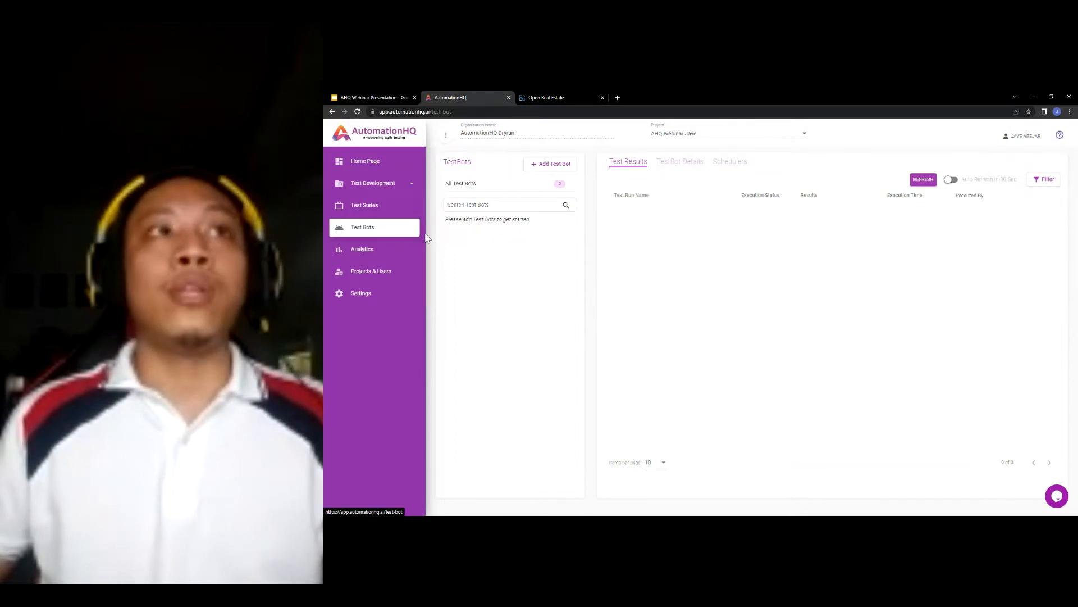
- Create a test bot named 'Sanity Test' with description 'Test Bot for Sanity Test'
{"action": "left_click", "coordinate": [564, 165]}
{"action": "left_click", "coordinate": [548, 189]}
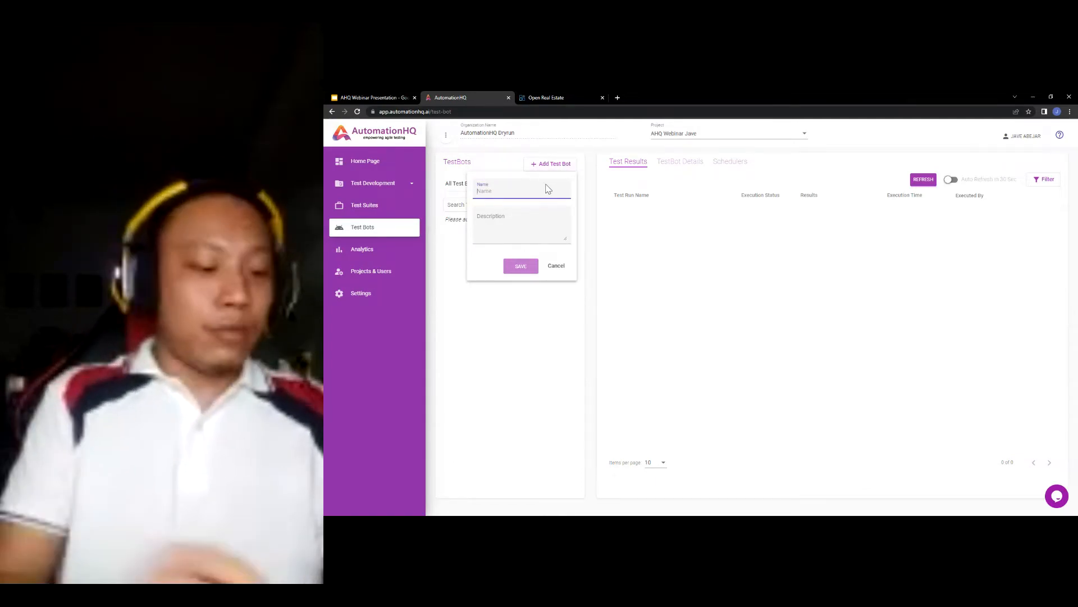
{"action": "type", "text": "Sanity Test"}
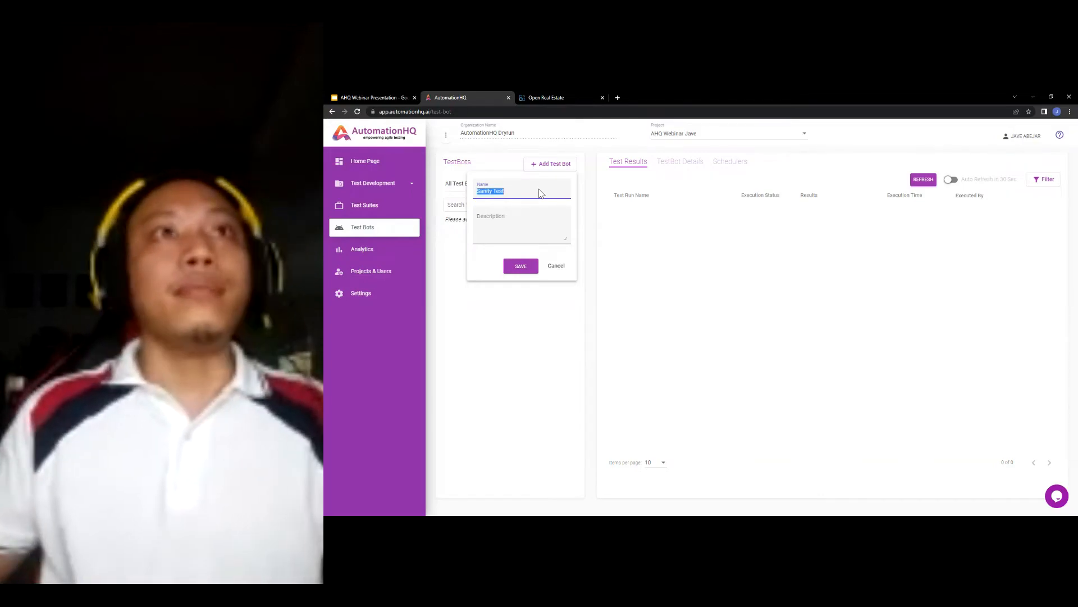
{"action": "left_click", "coordinate": [531, 229]}
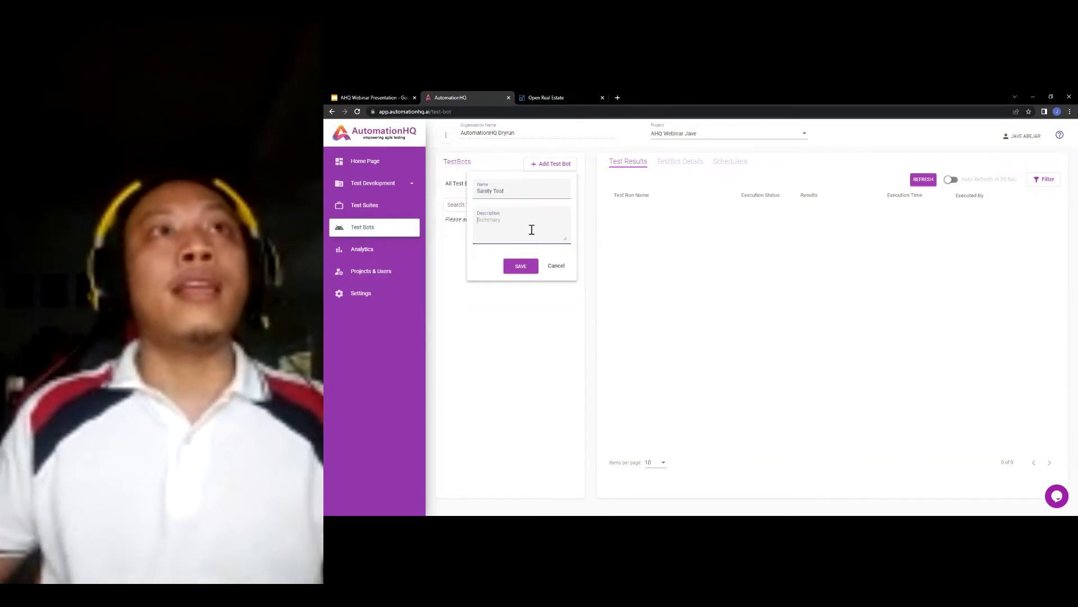
{"action": "type", "text": "Test Bot for Sanity Test"}
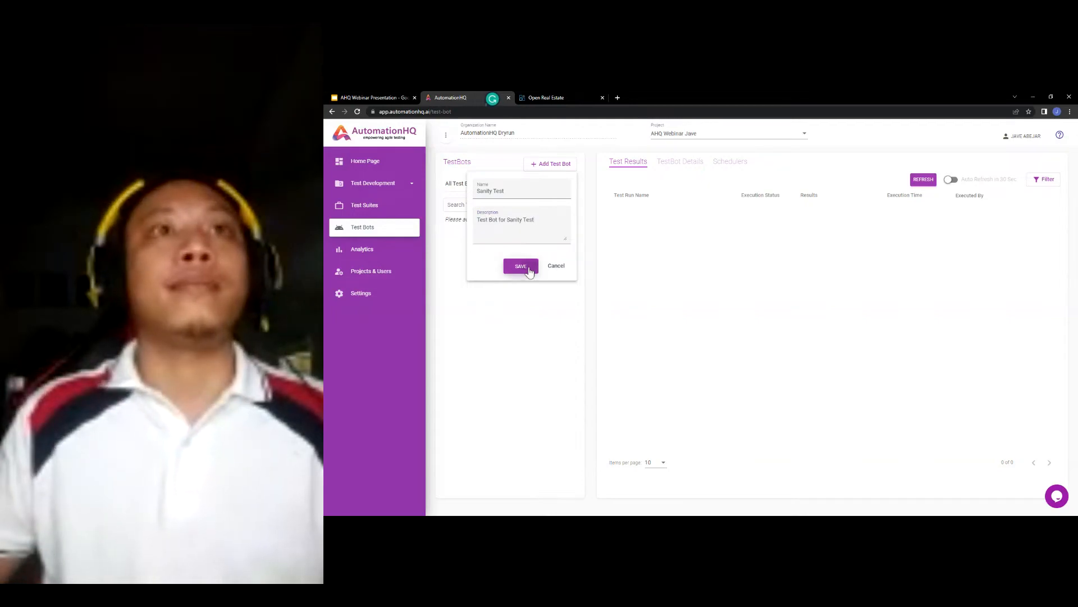
{"action": "left_click", "coordinate": [528, 269]}
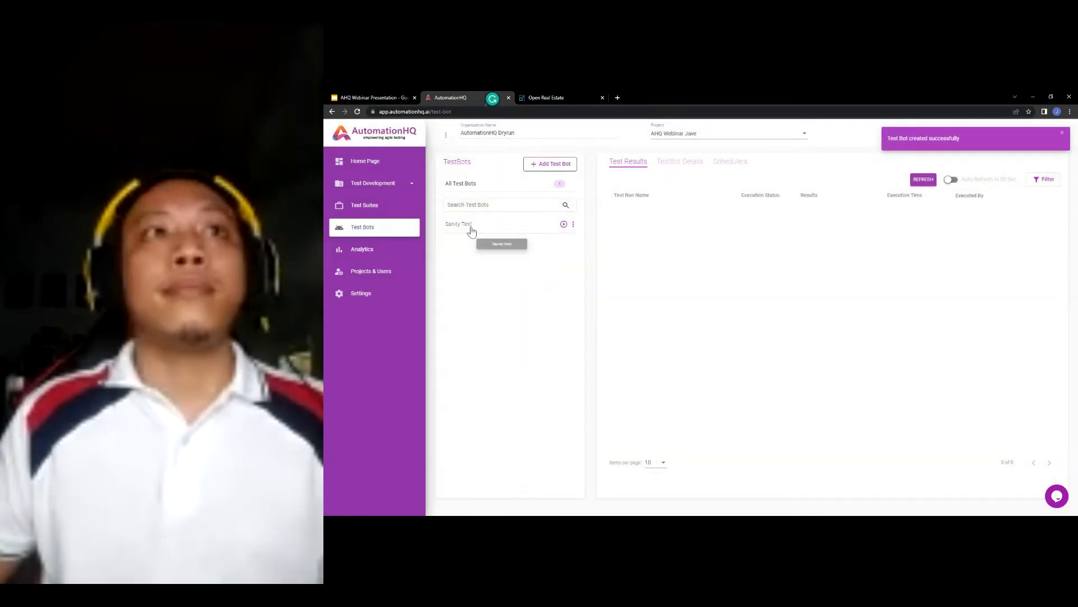
{"action": "left_click", "coordinate": [467, 227]}
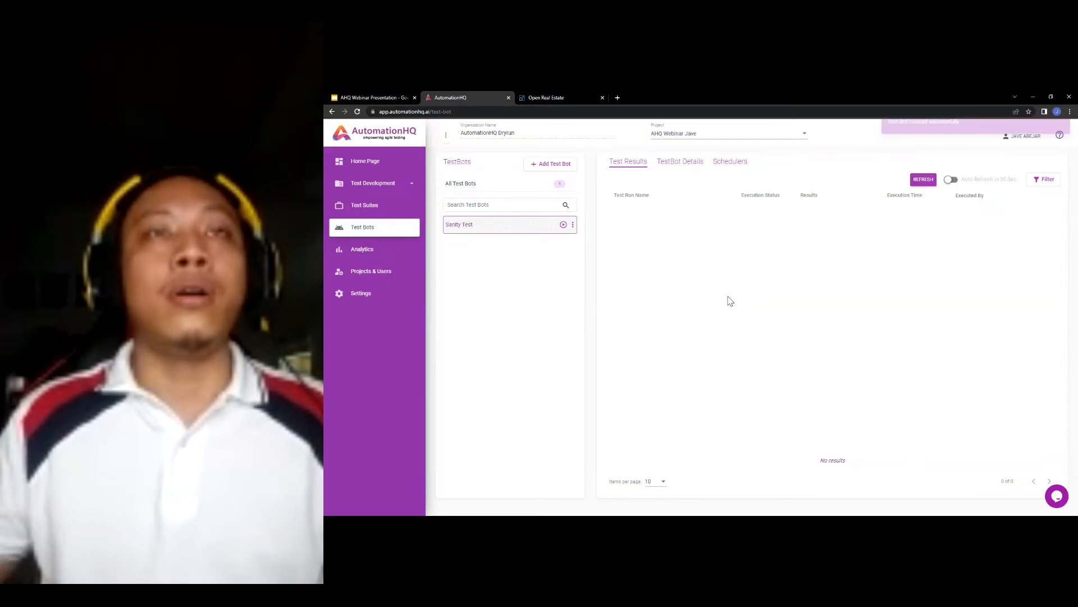
- Add the Verify Search Functionality suite to the Sanity Test bot, save, and view its empty results
{"action": "left_click", "coordinate": [680, 165]}
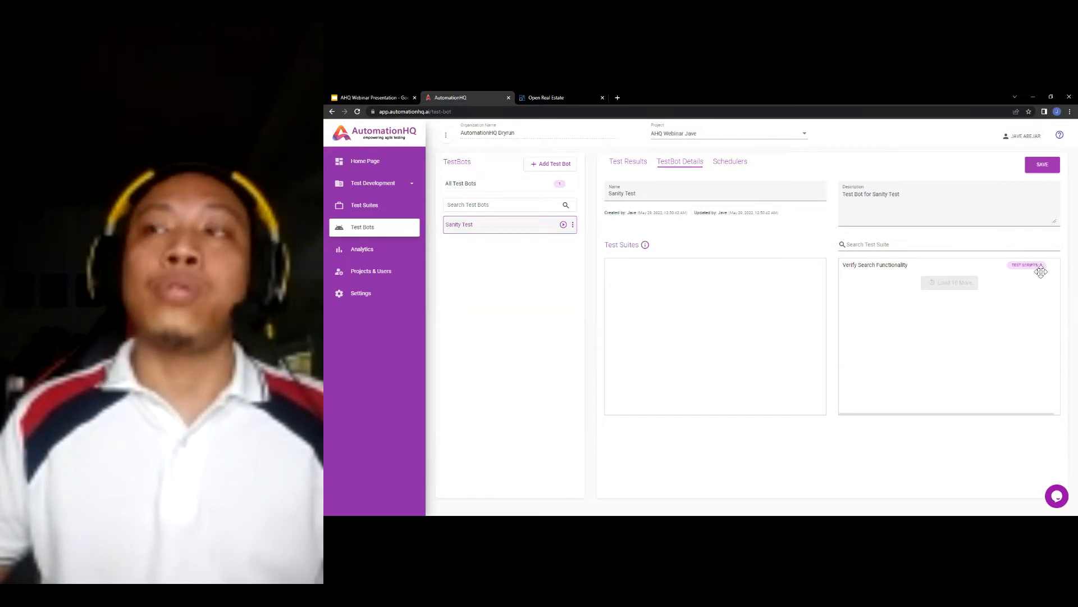
{"action": "left_click_drag", "start_coordinate": [900, 266], "coordinate": [711, 294]}
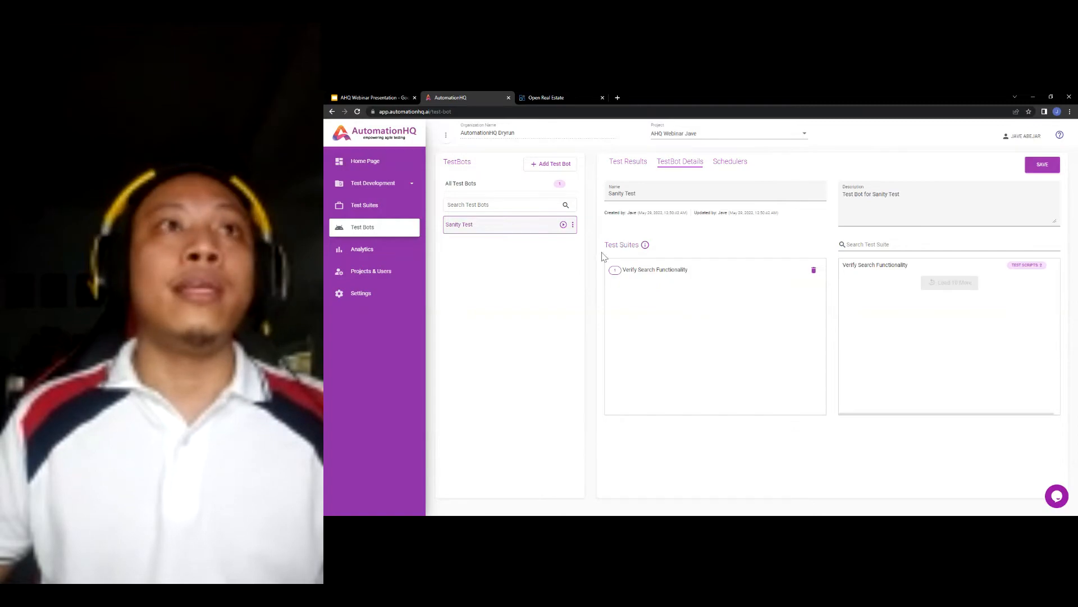
{"action": "left_click", "coordinate": [1041, 167]}
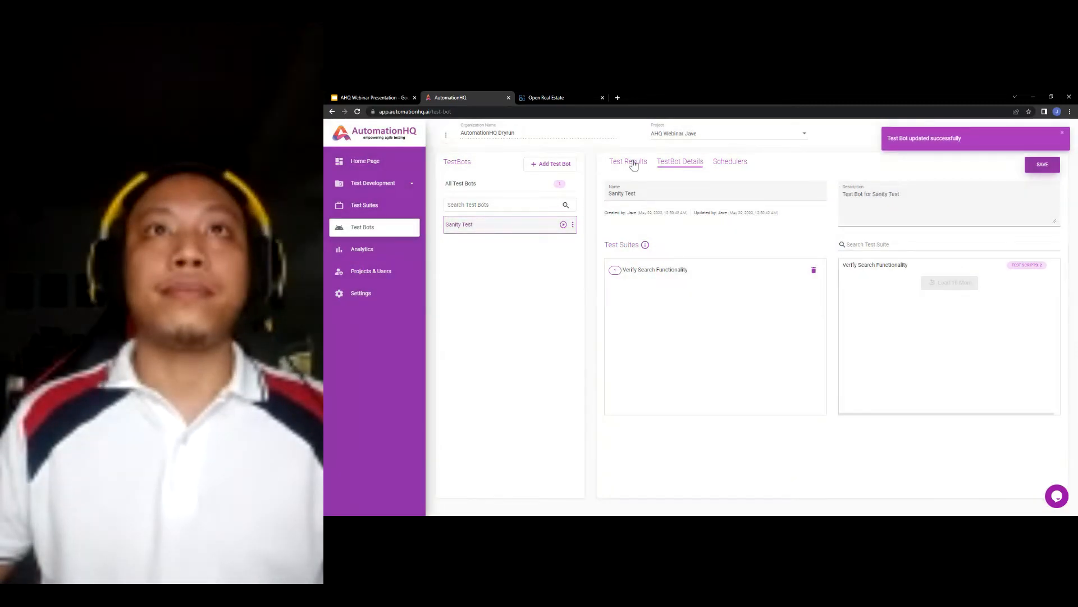
{"action": "left_click", "coordinate": [635, 165]}
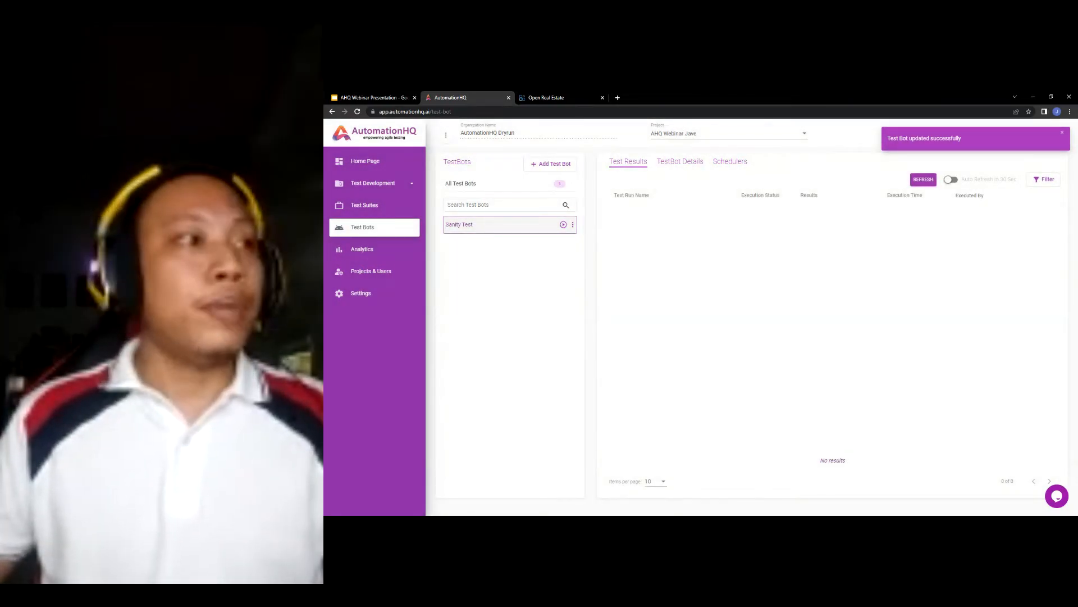
{"action": "left_click", "coordinate": [593, 514]}
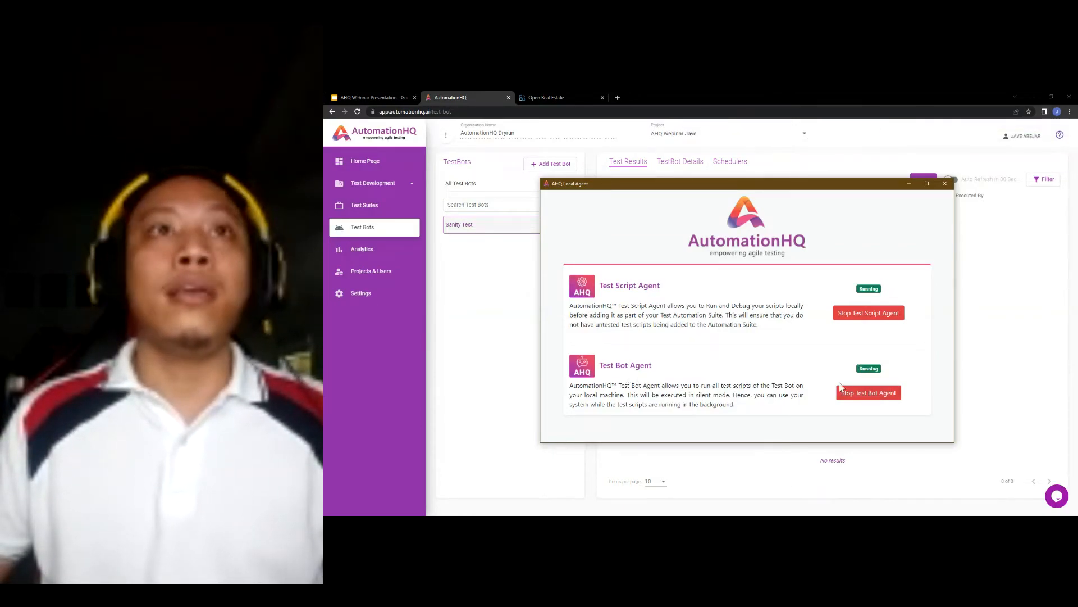
- Set up a run named 'Sanity Test Execution 1' on Demo Site, keeping the 30 implicit timeout
{"action": "left_click", "coordinate": [509, 302]}
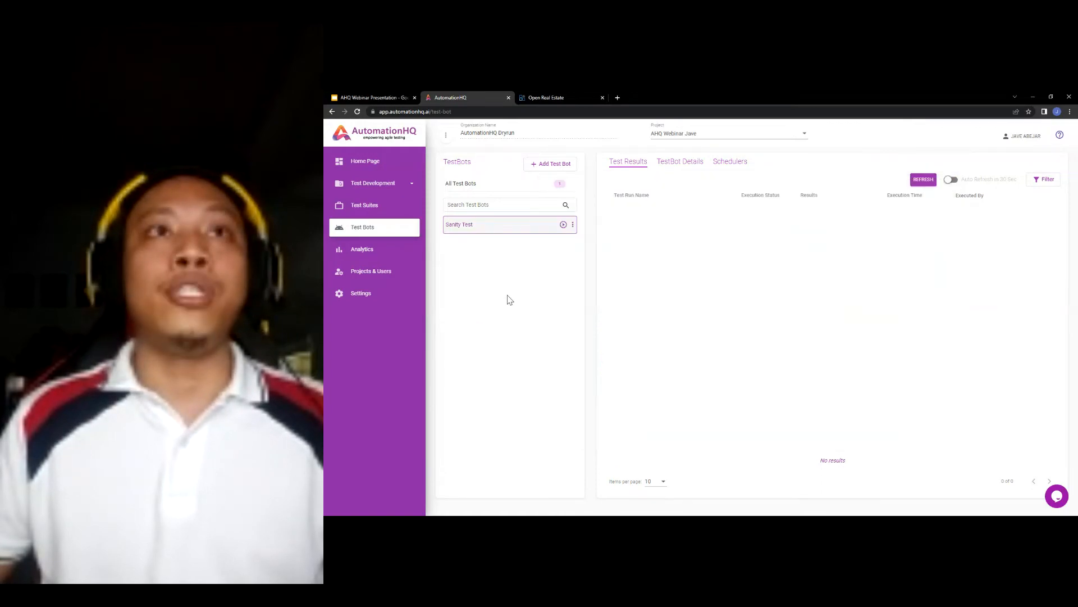
{"action": "left_click", "coordinate": [563, 225]}
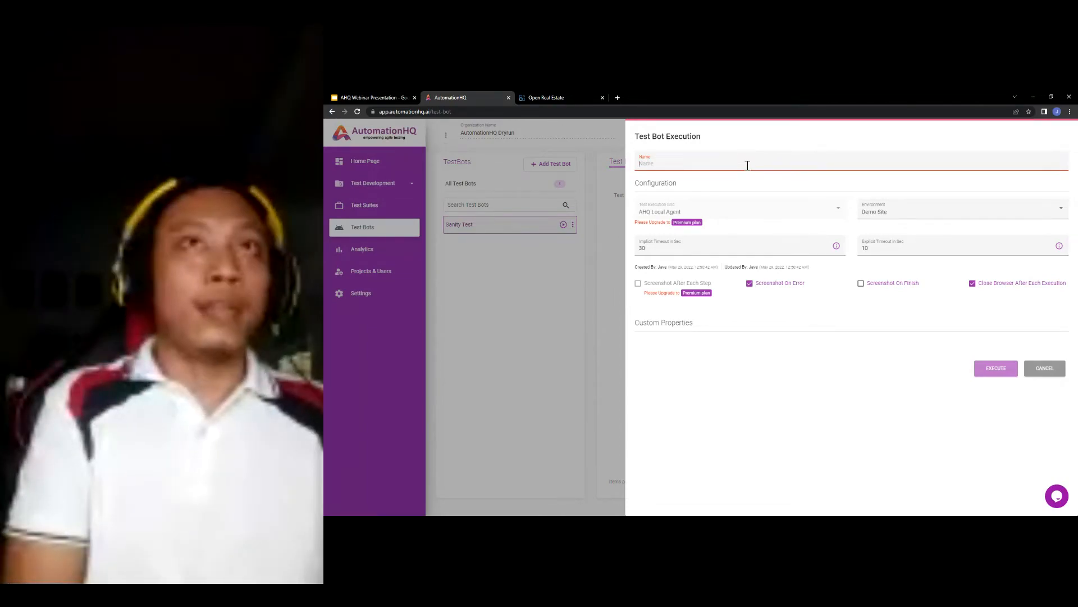
{"action": "type", "text": "San"}
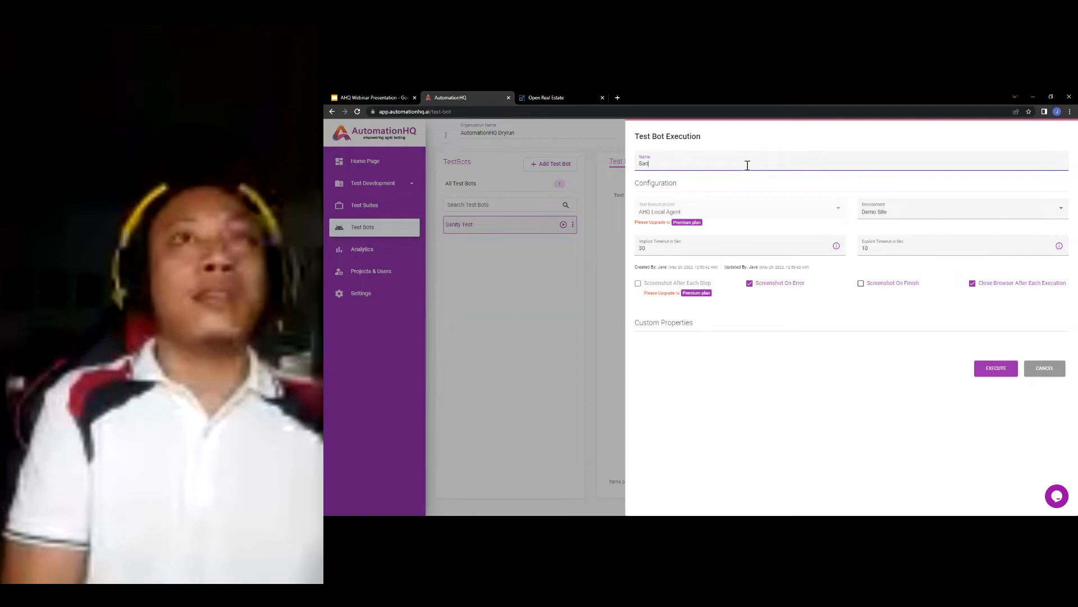
{"action": "type", "text": "ity Test Execution 1"}
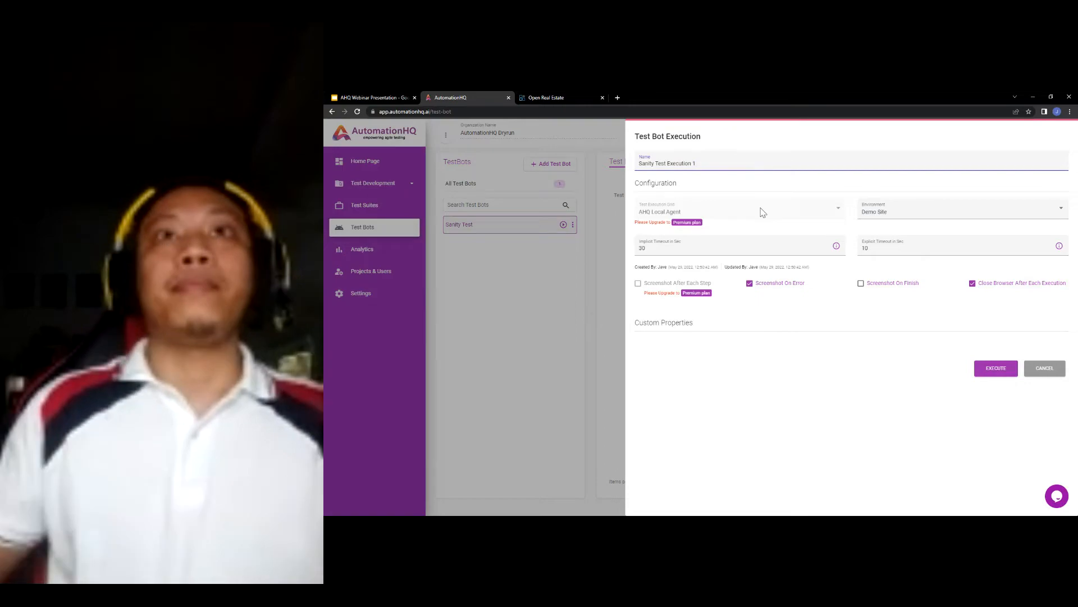
{"action": "left_click", "coordinate": [871, 397]}
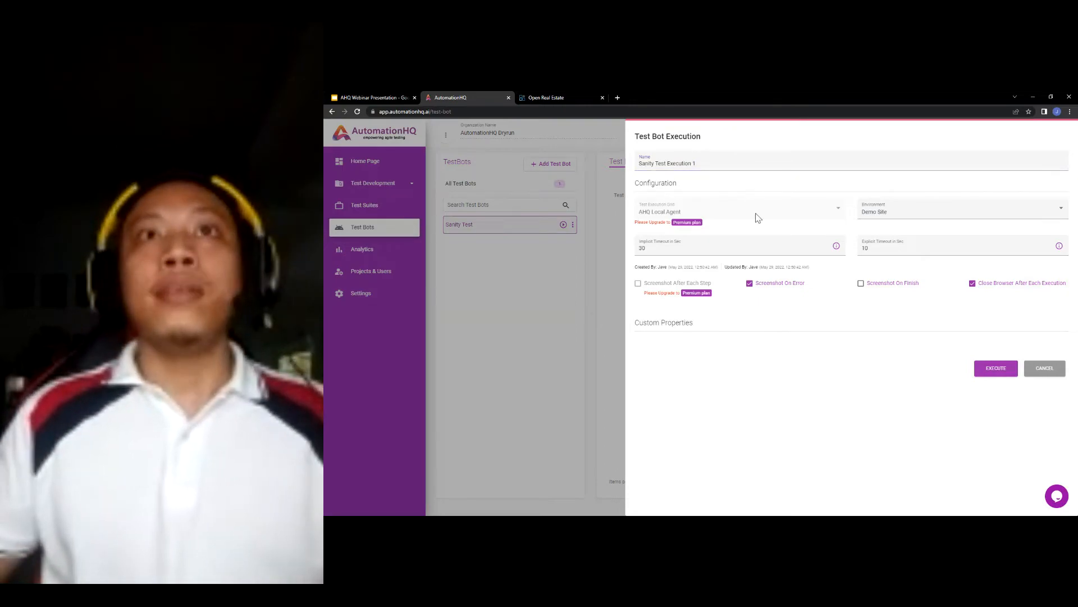
{"action": "left_click", "coordinate": [900, 215]}
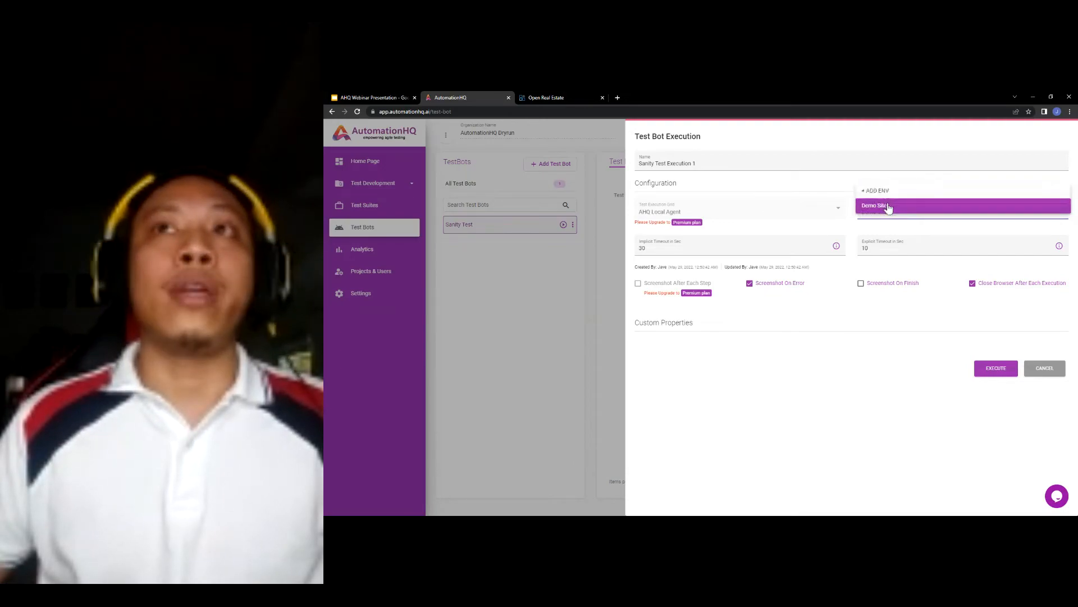
{"action": "left_click", "coordinate": [888, 208]}
{"action": "left_click", "coordinate": [715, 247]}
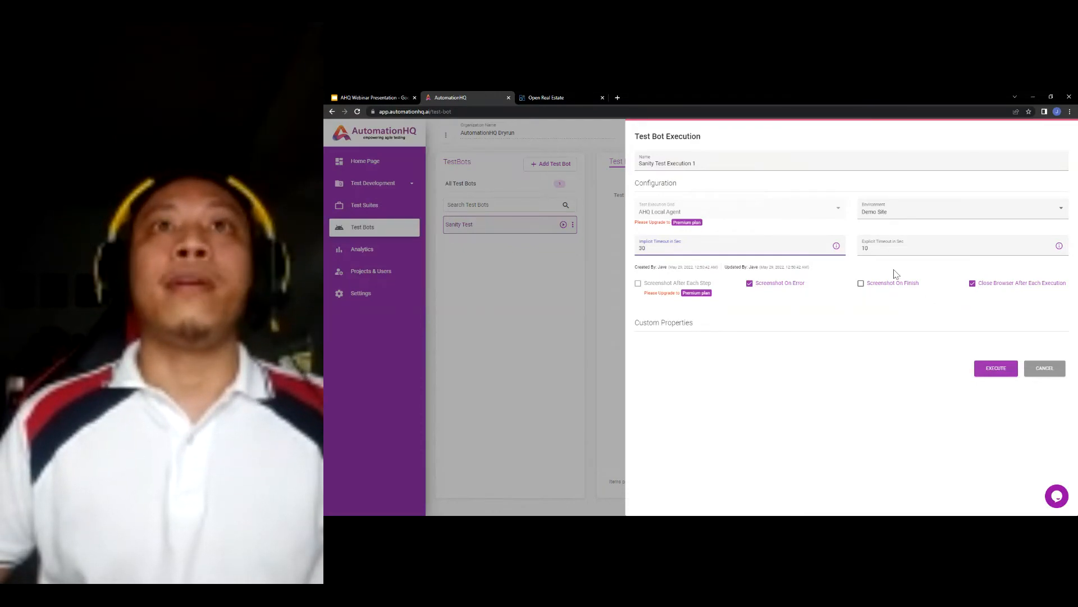
{"action": "left_click", "coordinate": [884, 303]}
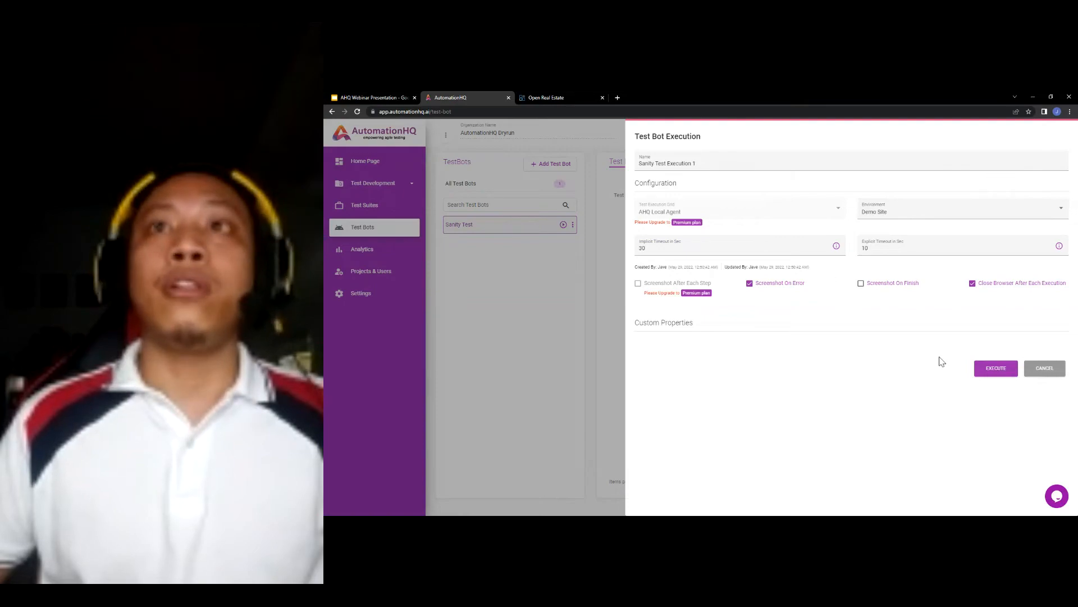
- Execute the run, refresh, enable Auto Refresh, and expand Sanity Test Execution 1 to show its suite
{"action": "left_click", "coordinate": [991, 372]}
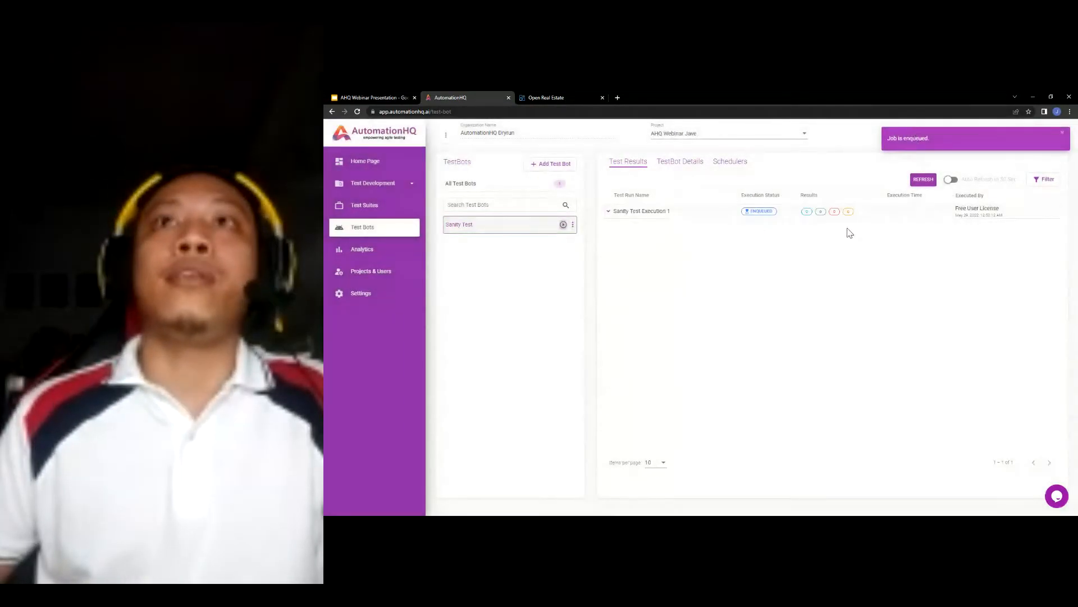
{"action": "left_click", "coordinate": [639, 213]}
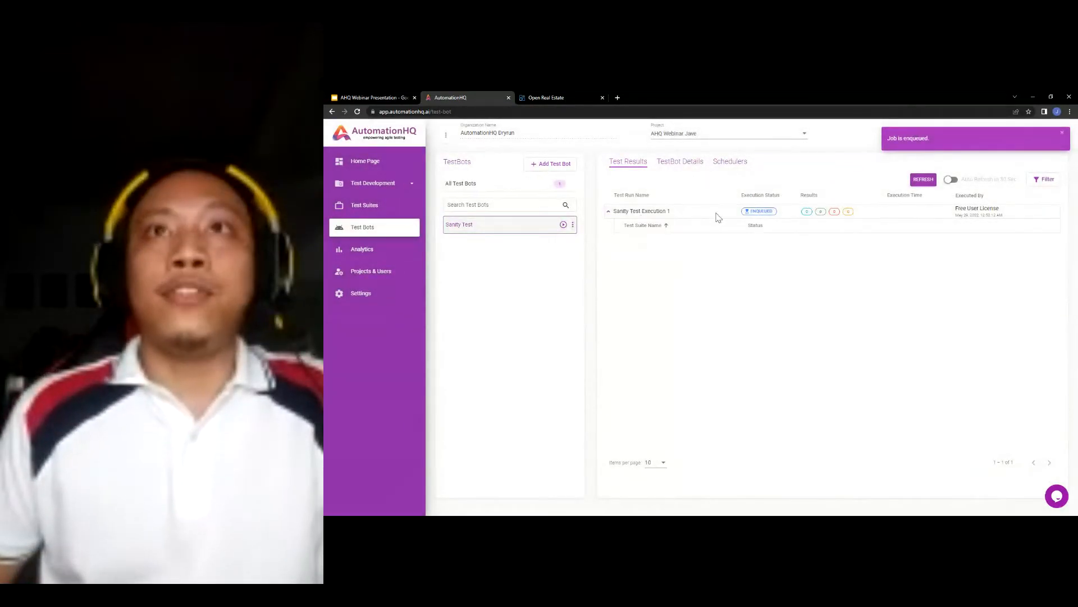
{"action": "mouse_move", "coordinate": [768, 211]}
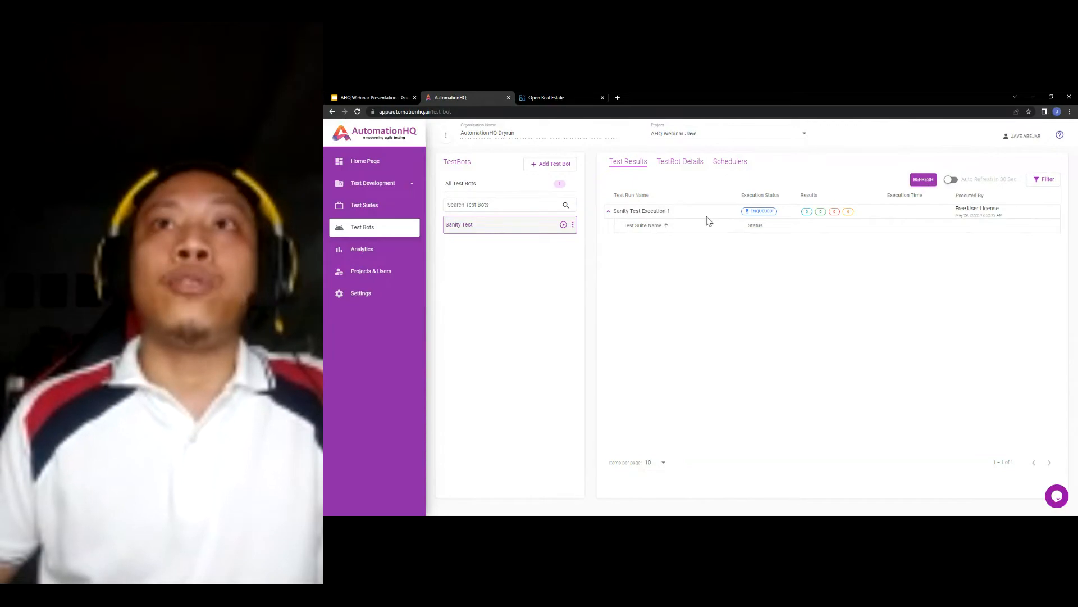
{"action": "left_click", "coordinate": [924, 181]}
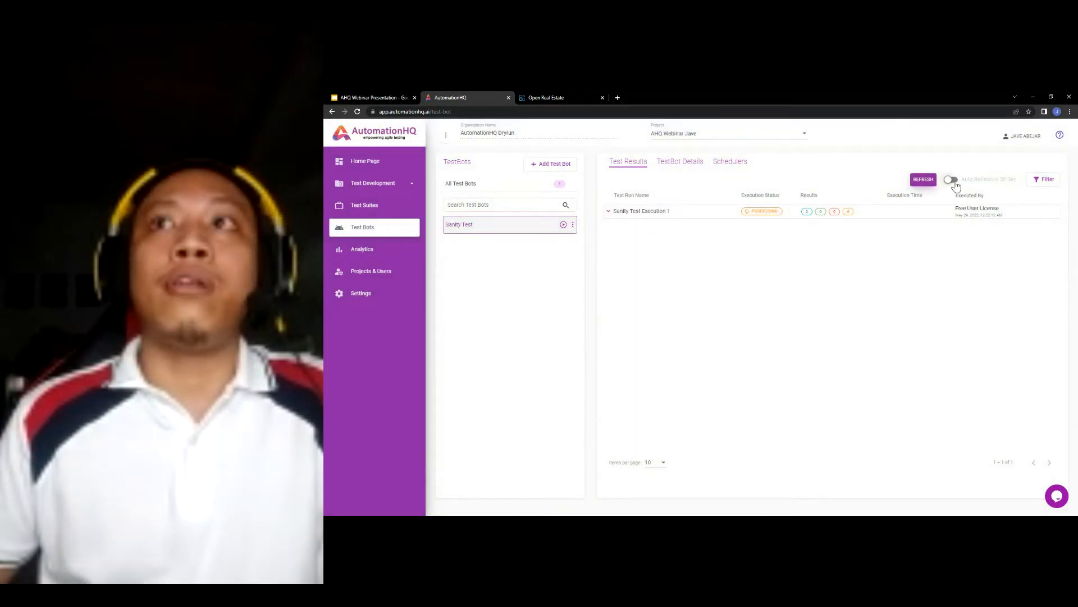
{"action": "left_click", "coordinate": [953, 180]}
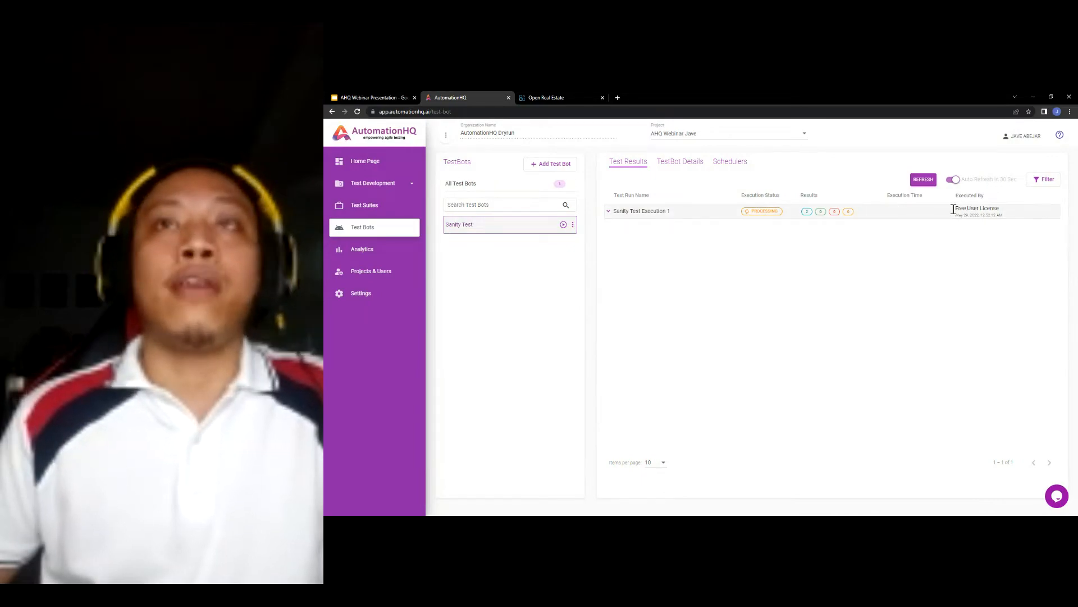
{"action": "left_click", "coordinate": [639, 211]}
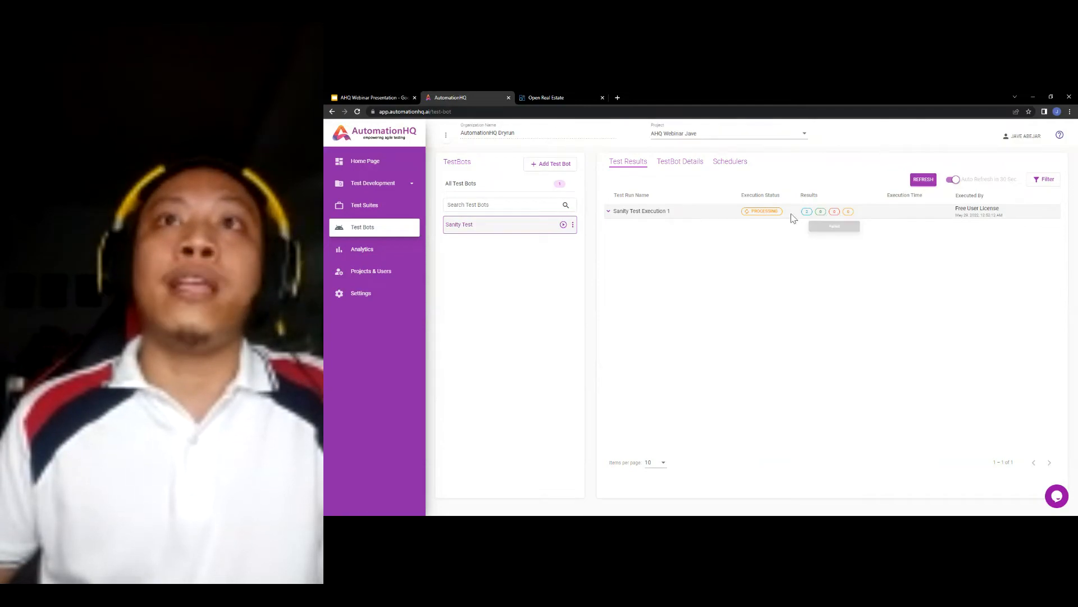
{"action": "left_click", "coordinate": [609, 211]}
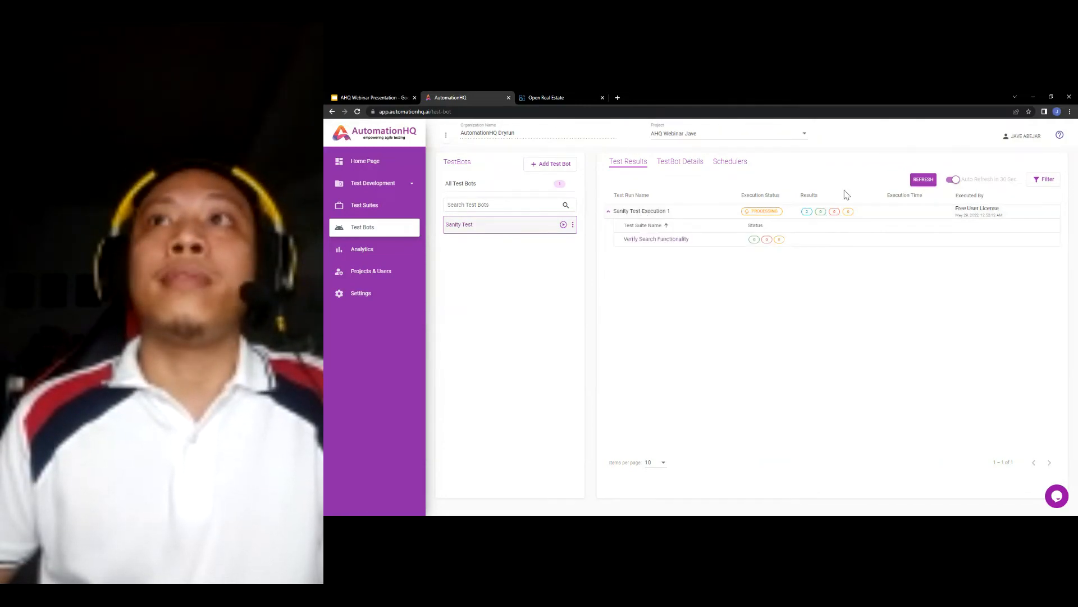
{"action": "left_click", "coordinate": [911, 184]}
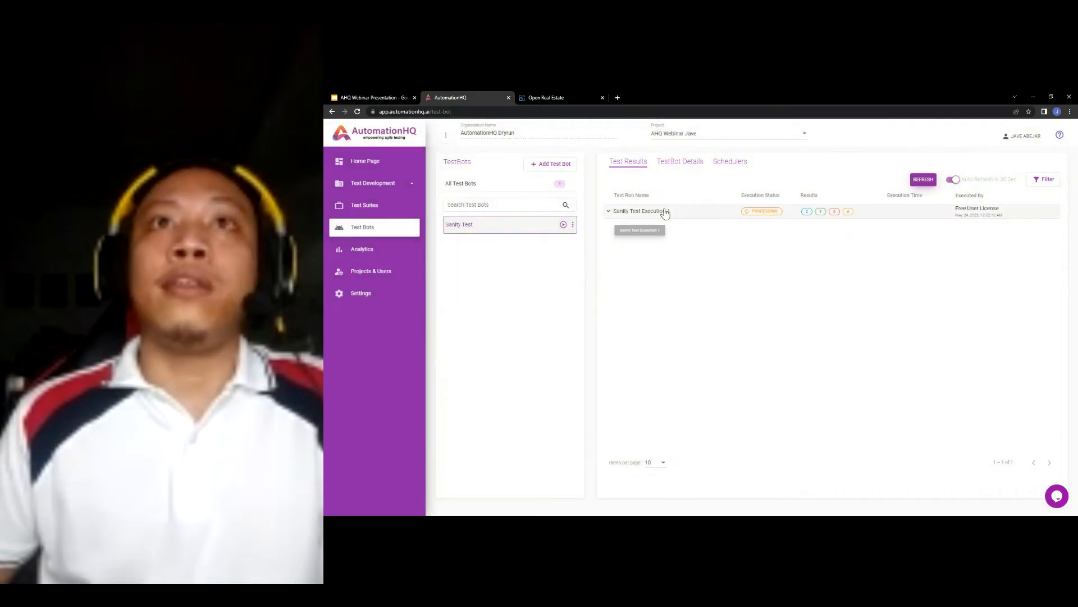
{"action": "left_click", "coordinate": [651, 213]}
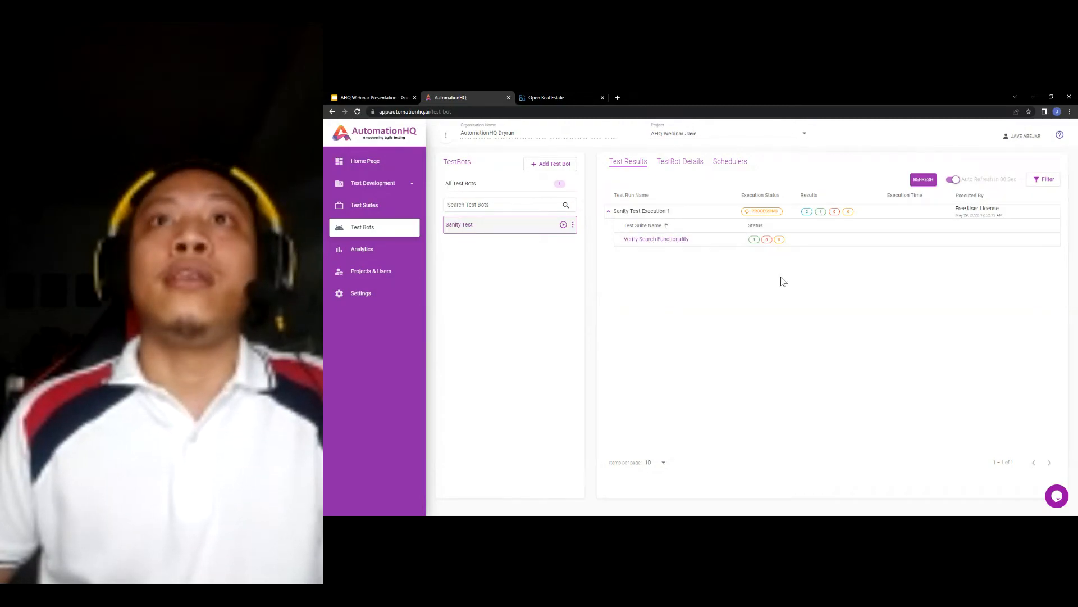
- Open the Verify Search Functionality suite results, turn Auto Refresh off, and reopen them
{"action": "left_click", "coordinate": [653, 240]}
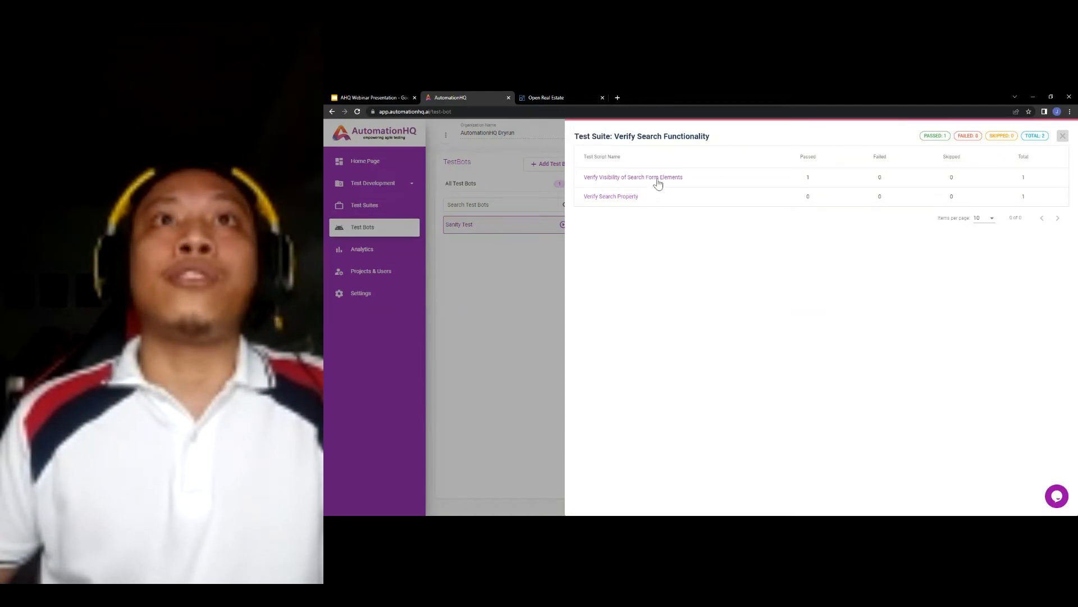
{"action": "left_click", "coordinate": [809, 179]}
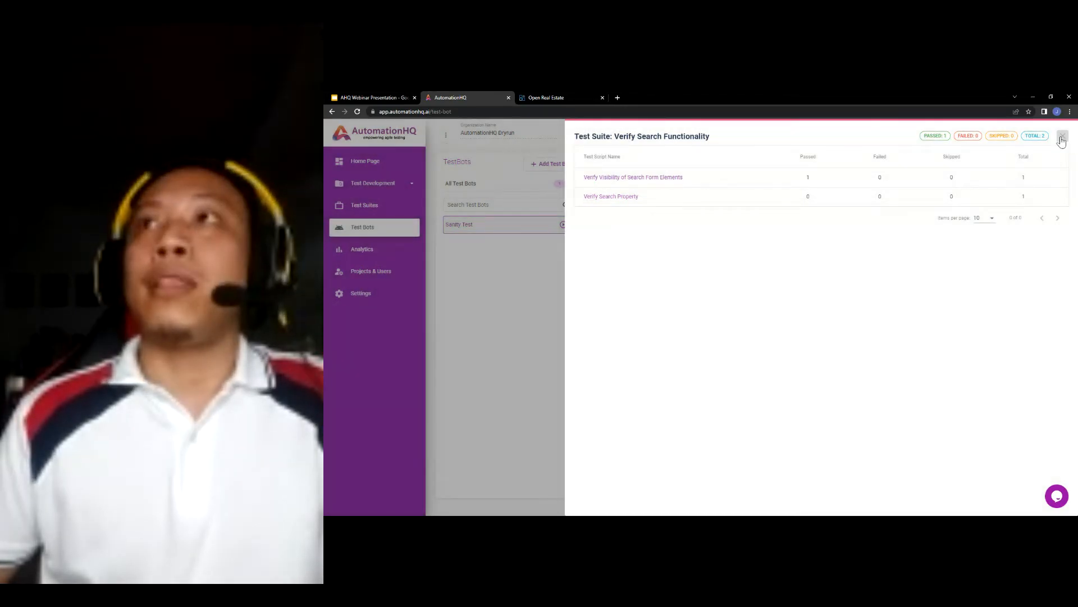
{"action": "left_click", "coordinate": [1062, 137]}
{"action": "left_click", "coordinate": [953, 179]}
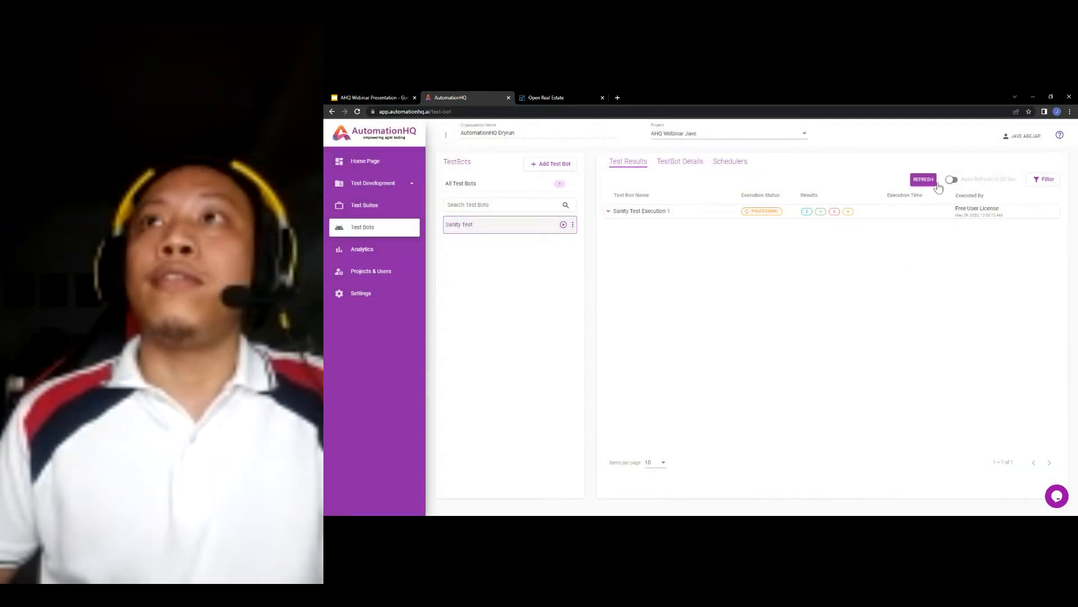
{"action": "left_click", "coordinate": [644, 217]}
{"action": "left_click", "coordinate": [766, 239]}
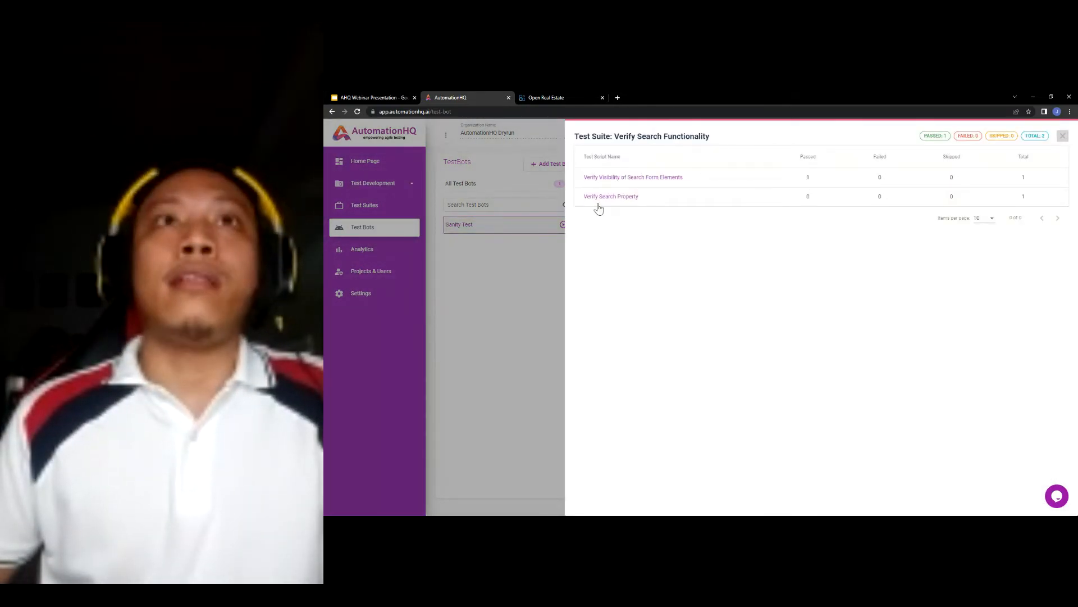
- Open the Verify Visibility of Search Form Elements results and review its run settings and environment URL
{"action": "left_click", "coordinate": [636, 179]}
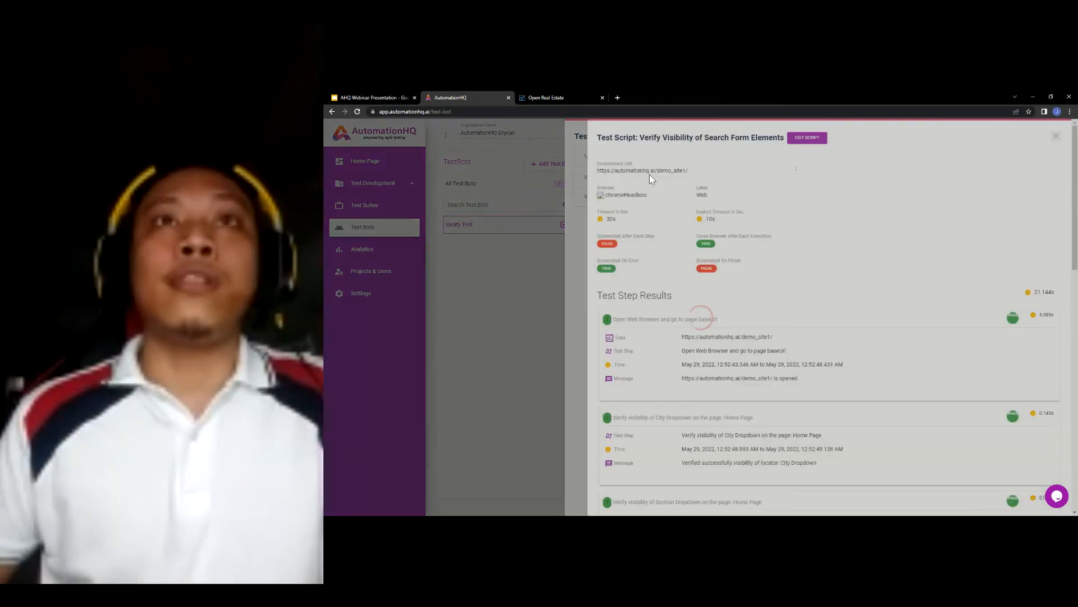
{"action": "scroll", "coordinate": [725, 271], "scroll_direction": "down", "scroll_amount": 1}
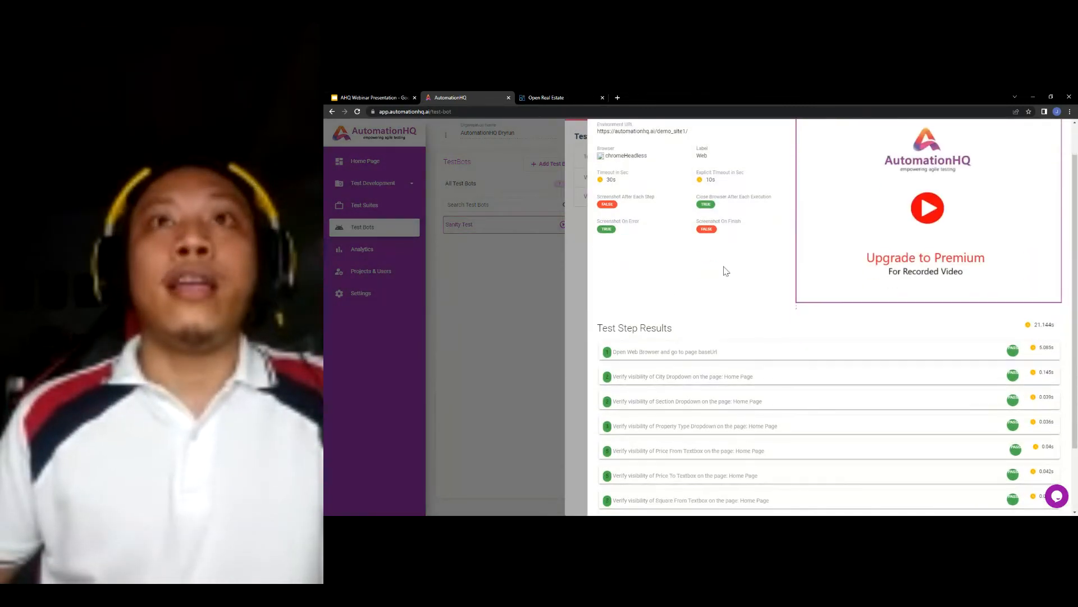
{"action": "scroll", "coordinate": [726, 270], "scroll_direction": "up", "scroll_amount": 1}
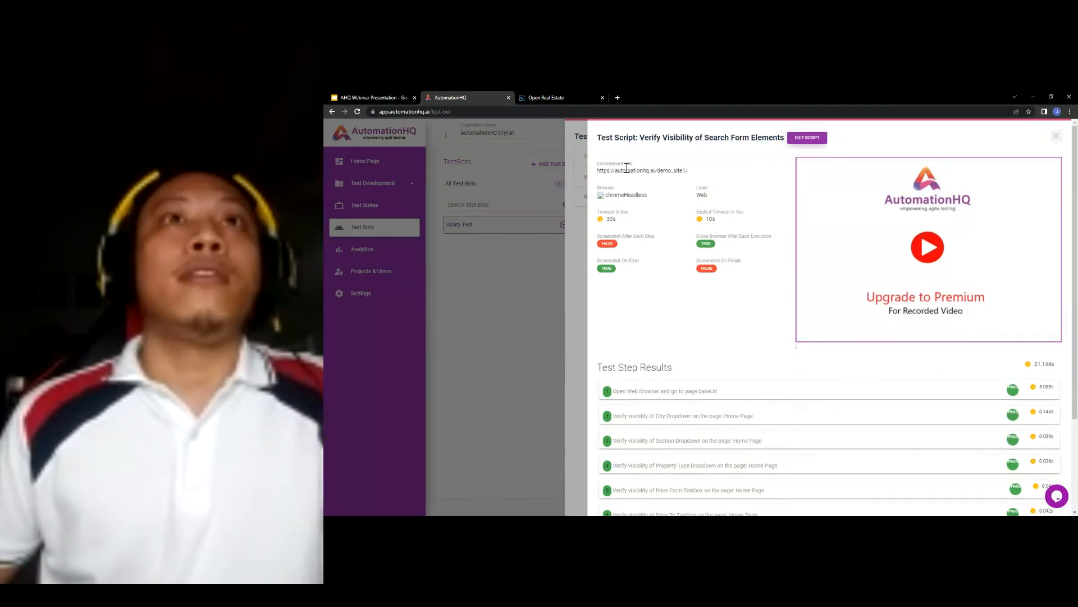
{"action": "left_click_drag", "start_coordinate": [604, 171], "coordinate": [612, 197]}
{"action": "left_click", "coordinate": [728, 177]}
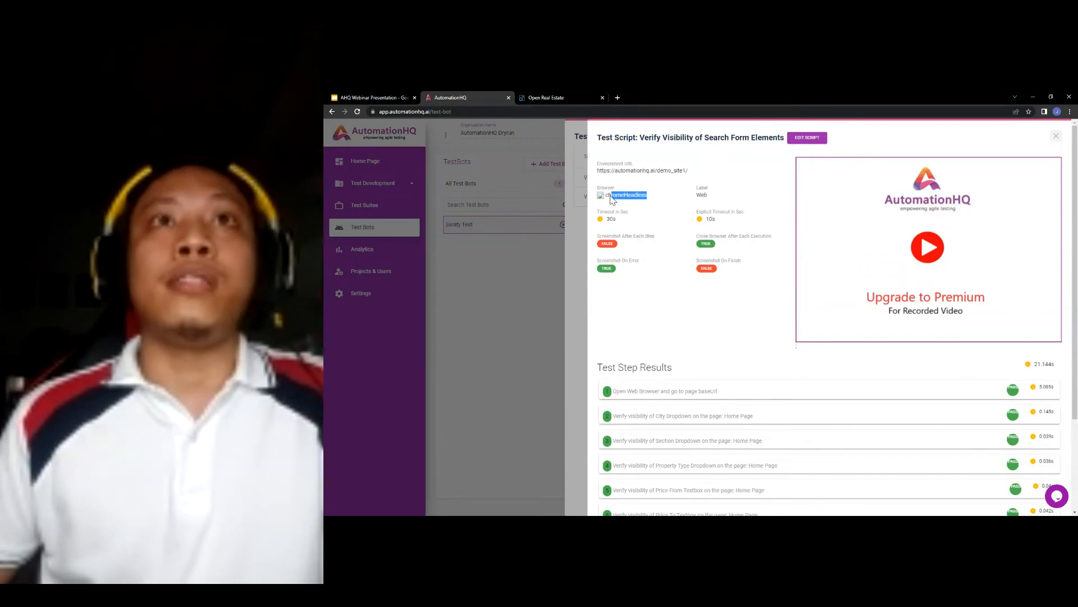
{"action": "left_click", "coordinate": [740, 189]}
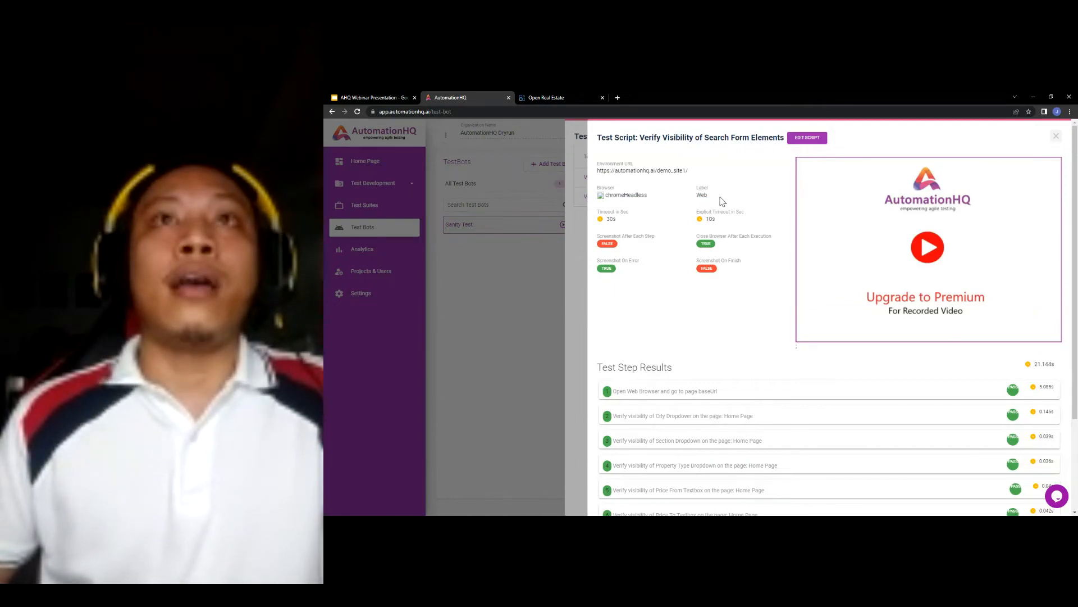
{"action": "scroll", "coordinate": [696, 165], "scroll_direction": "down", "scroll_amount": 1}
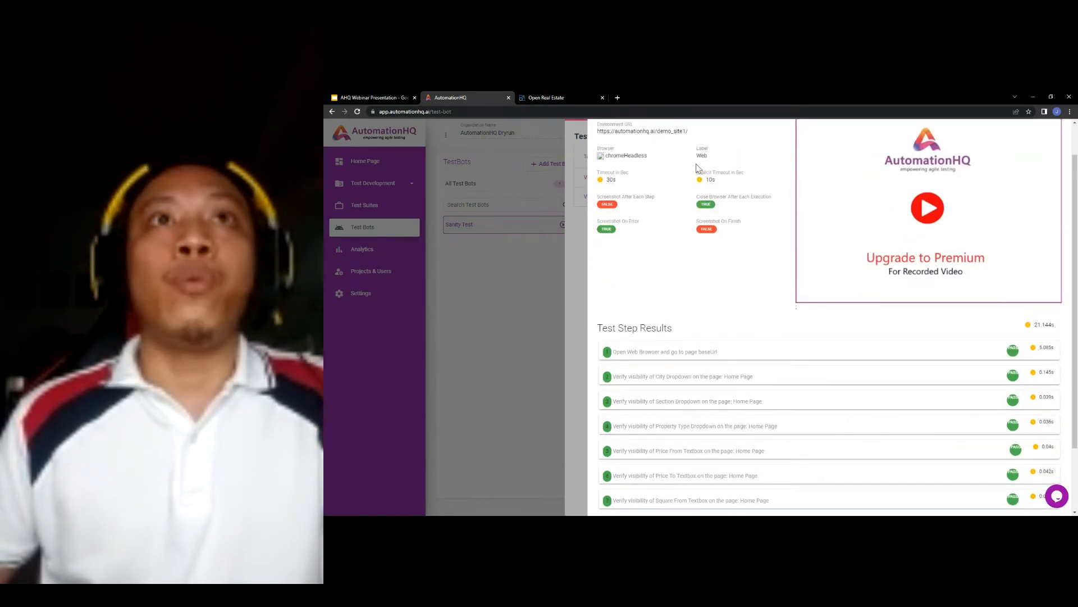
{"action": "scroll", "coordinate": [698, 169], "scroll_direction": "up", "scroll_amount": 1}
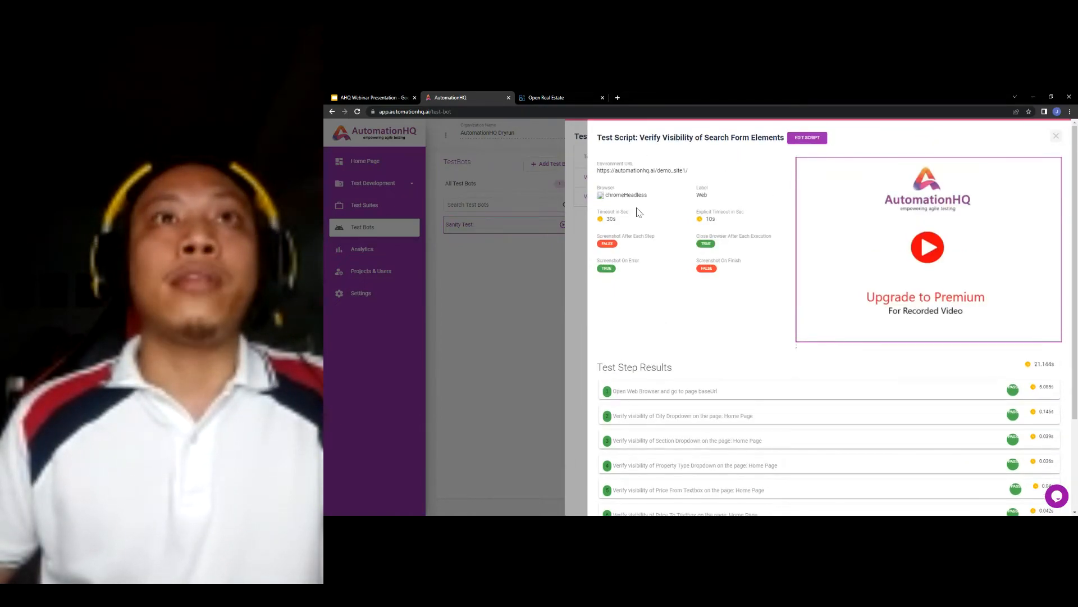
- Point out the 10s explicit timeout and the 21.144s total across the passed test steps
{"action": "double_click", "coordinate": [707, 219]}
{"action": "scroll", "coordinate": [663, 212], "scroll_direction": "down", "scroll_amount": 1}
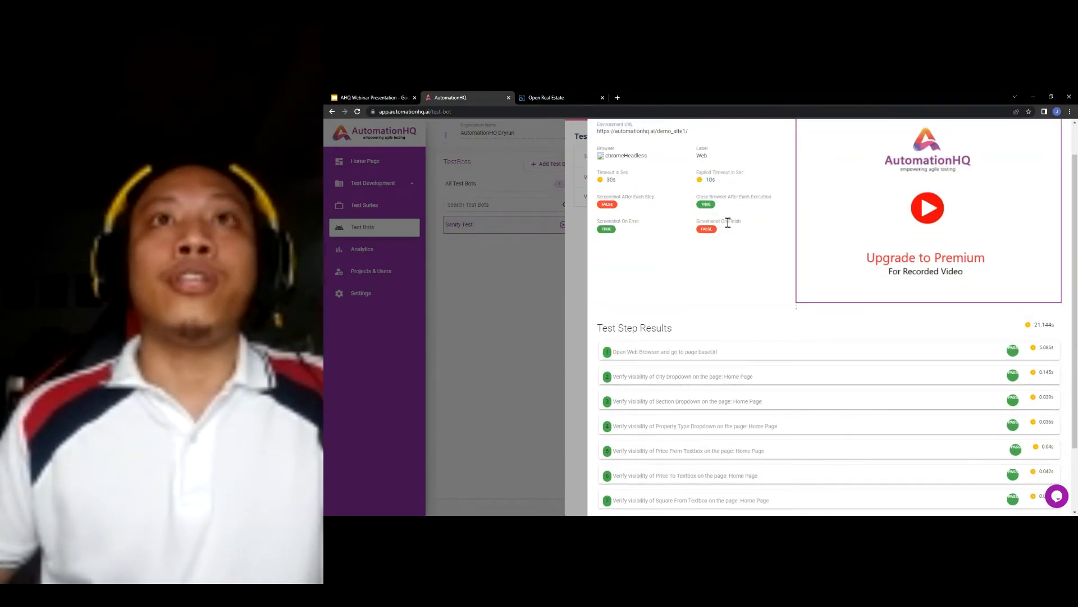
{"action": "scroll", "coordinate": [754, 231], "scroll_direction": "down", "scroll_amount": 2}
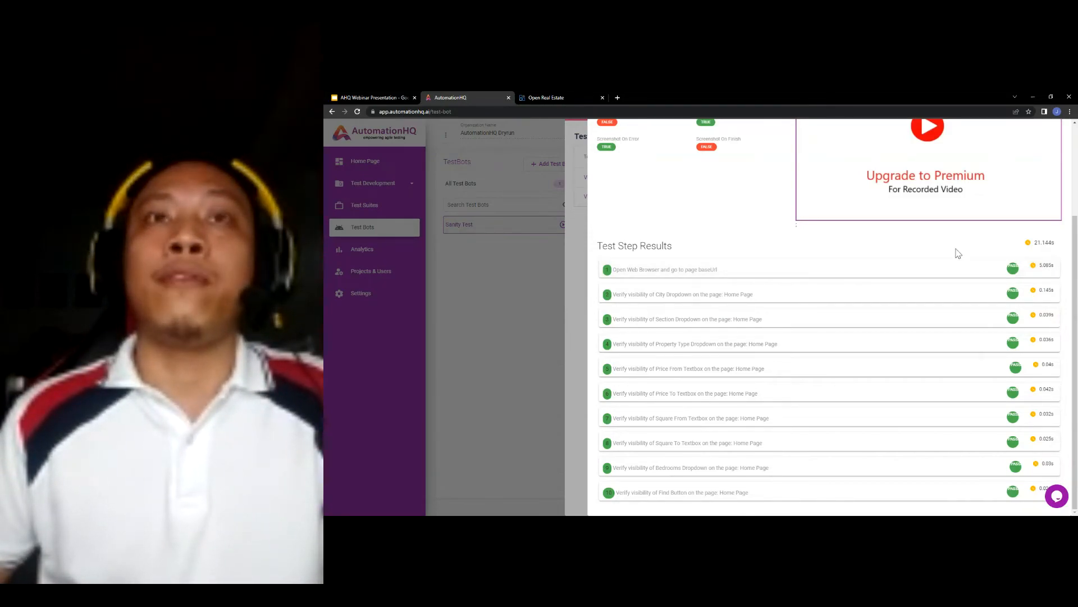
{"action": "scroll", "coordinate": [875, 248], "scroll_direction": "up", "scroll_amount": 1}
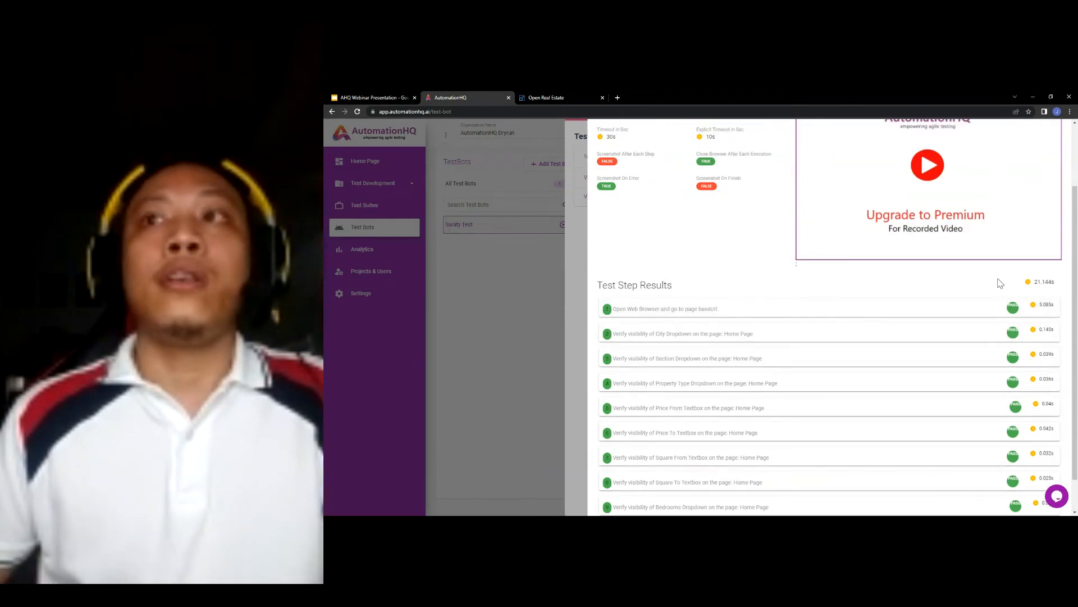
{"action": "left_click_drag", "start_coordinate": [1059, 287], "coordinate": [1027, 283]}
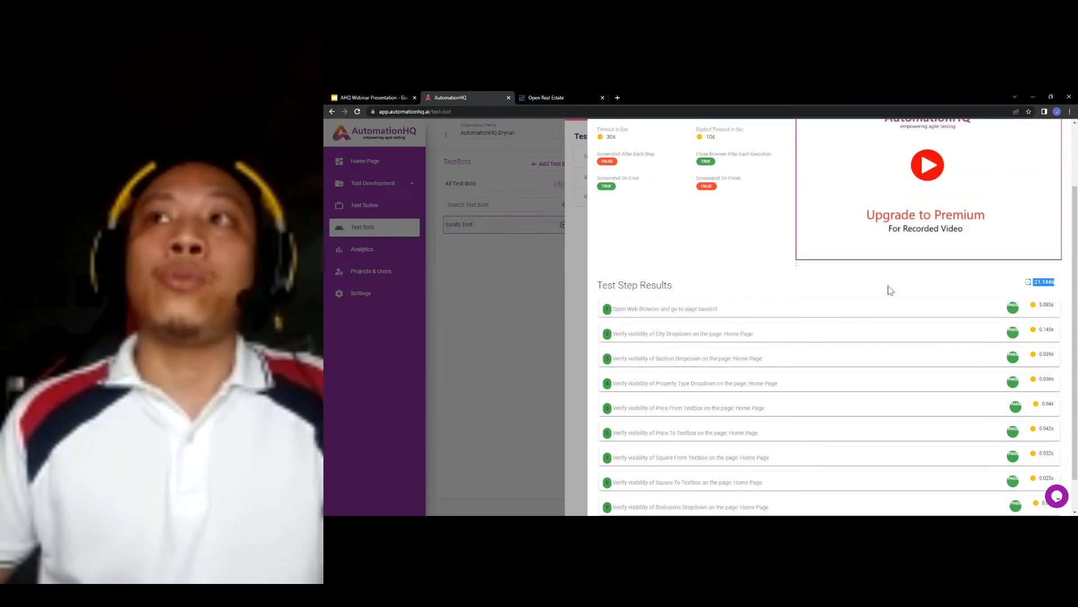
{"action": "scroll", "coordinate": [874, 292], "scroll_direction": "up", "scroll_amount": 2}
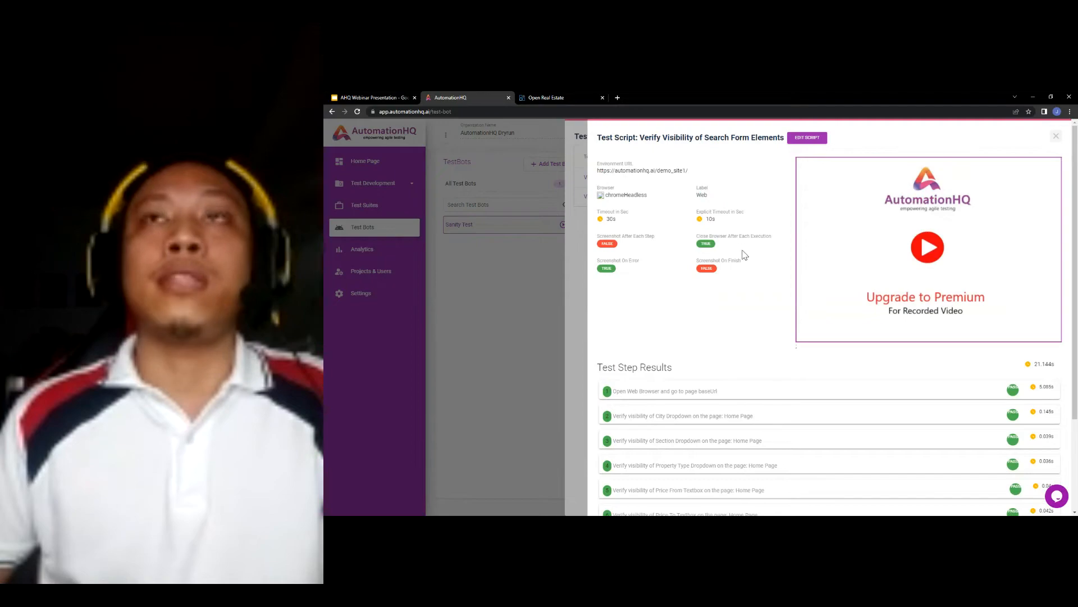
{"action": "scroll", "coordinate": [744, 254], "scroll_direction": "down", "scroll_amount": 3}
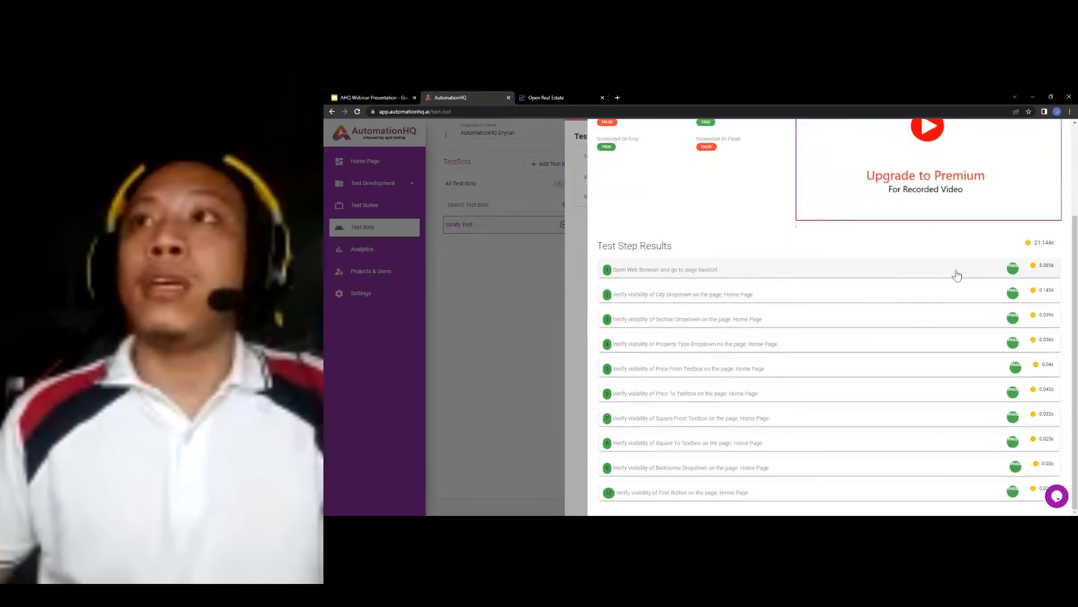
- Inspect the Open Web Browser step's data URL, description, start/end times and message
{"action": "left_click", "coordinate": [1052, 275]}
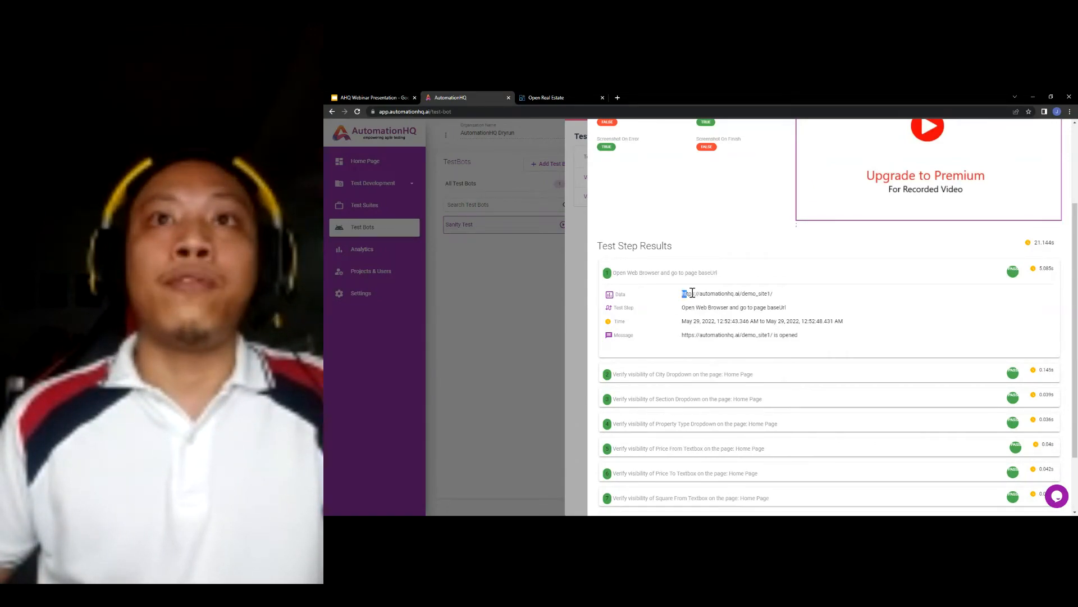
{"action": "left_click_drag", "start_coordinate": [693, 292], "coordinate": [779, 301]}
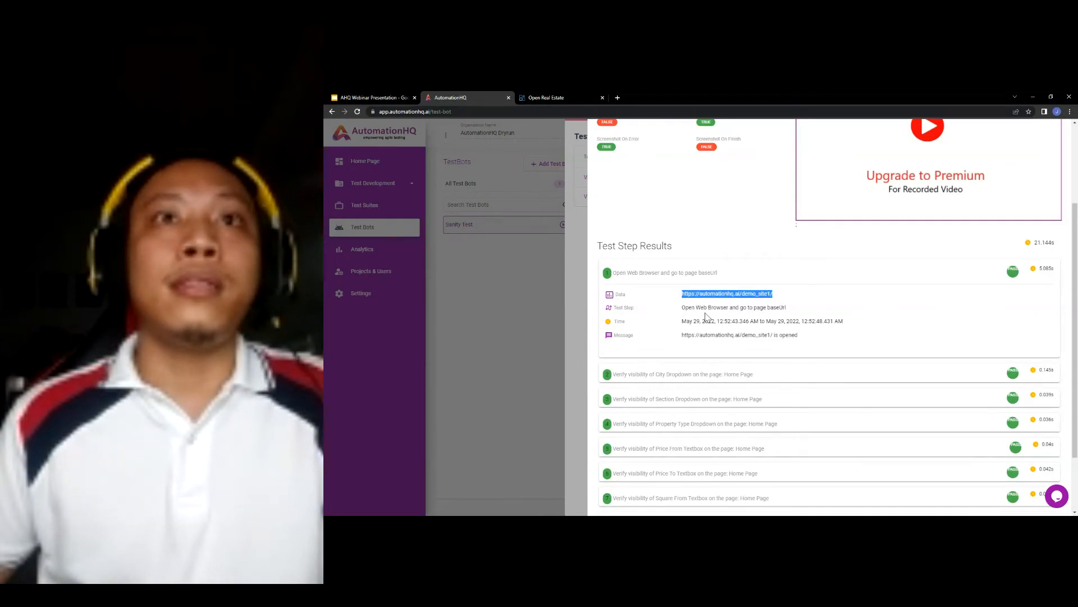
{"action": "left_click_drag", "start_coordinate": [683, 308], "coordinate": [794, 312]}
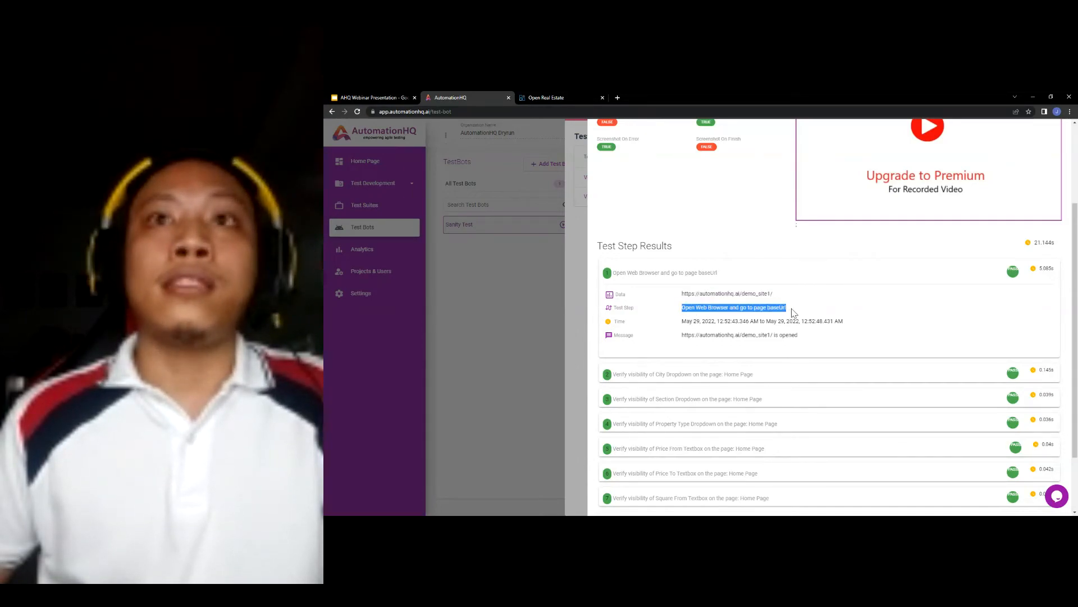
{"action": "left_click", "coordinate": [726, 308]}
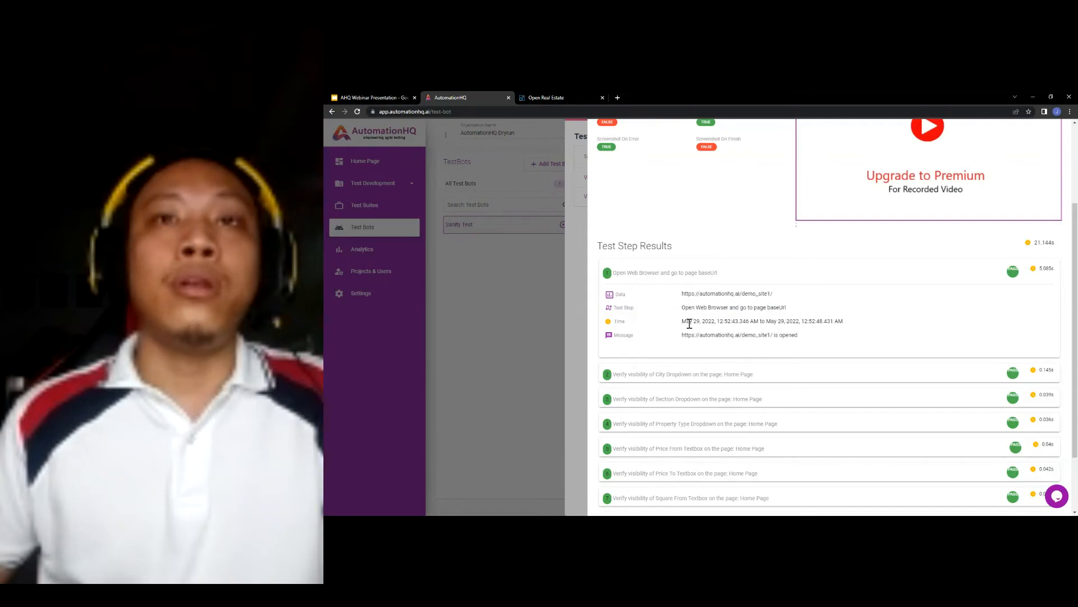
{"action": "left_click_drag", "start_coordinate": [685, 321], "coordinate": [837, 321]}
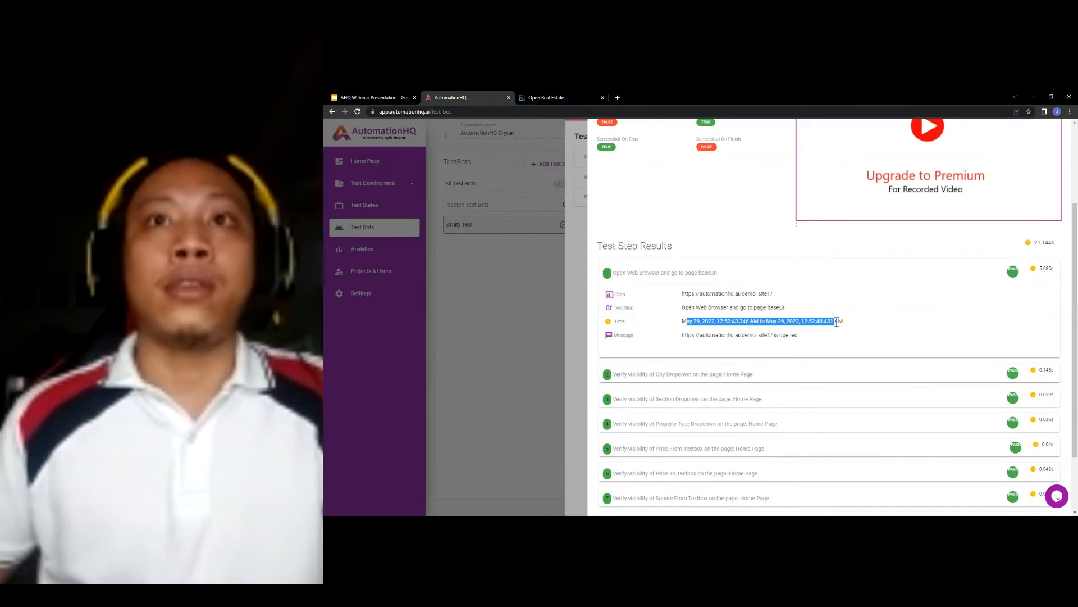
{"action": "scroll", "coordinate": [837, 321], "scroll_direction": "down", "scroll_amount": 1}
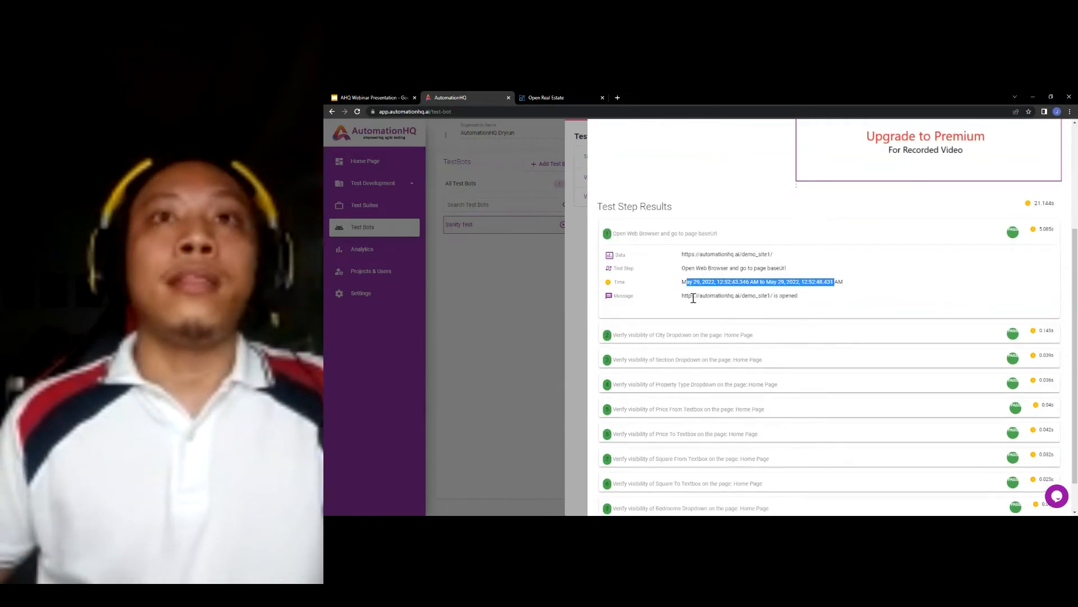
{"action": "left_click_drag", "start_coordinate": [688, 296], "coordinate": [804, 301]}
{"action": "left_click", "coordinate": [807, 301]}
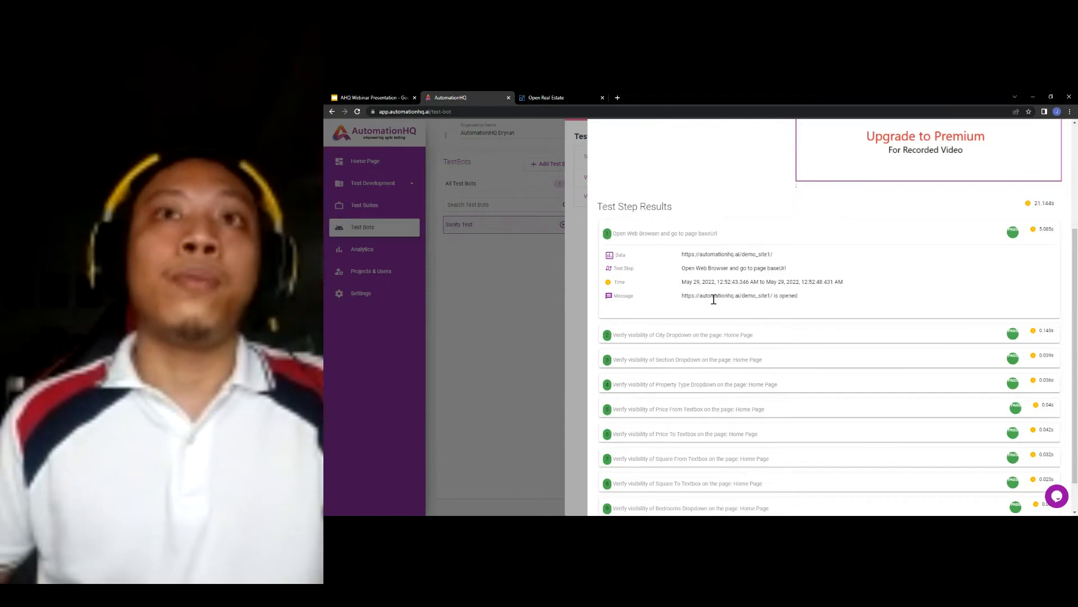
{"action": "left_click_drag", "start_coordinate": [770, 296], "coordinate": [789, 301]}
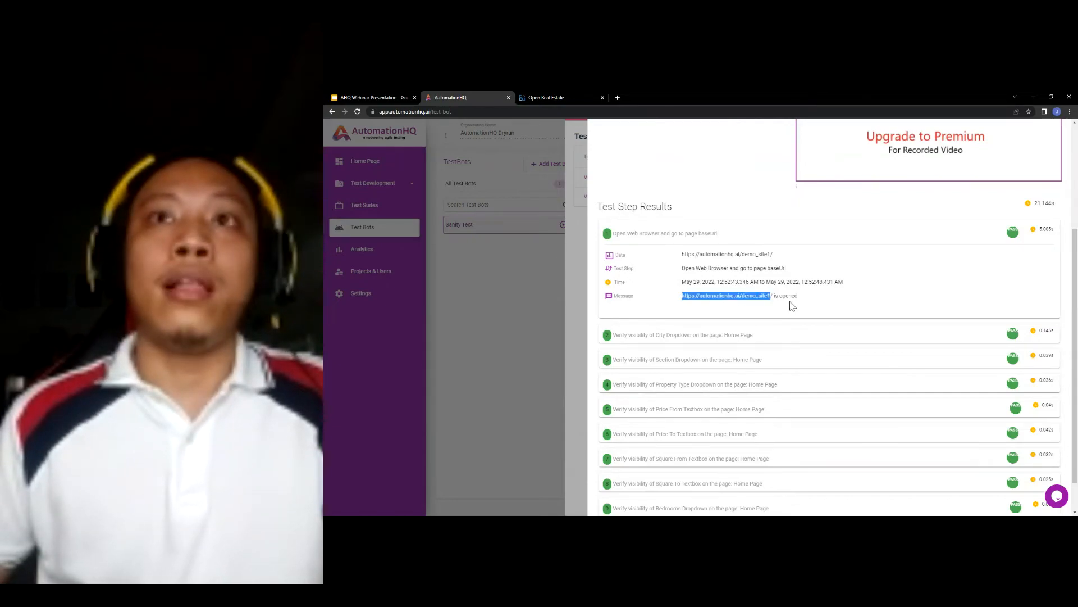
{"action": "left_click", "coordinate": [789, 293]}
{"action": "left_click", "coordinate": [699, 234]}
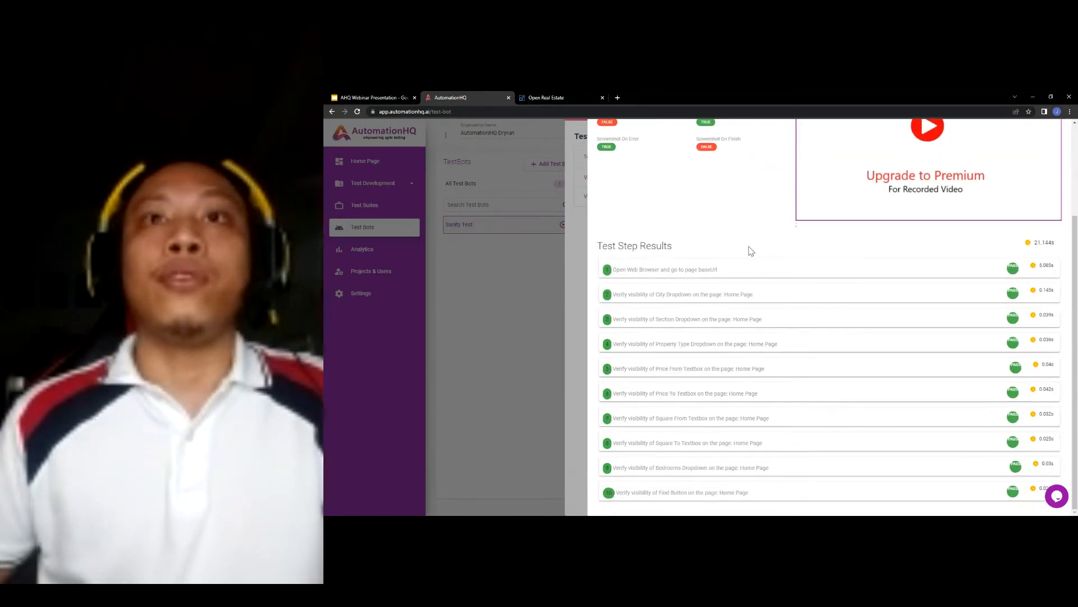
- Inspect the Price From Textbox step's message locator, then close the script result details
{"action": "left_click", "coordinate": [719, 374]}
{"action": "scroll", "coordinate": [759, 345], "scroll_direction": "down", "scroll_amount": 1}
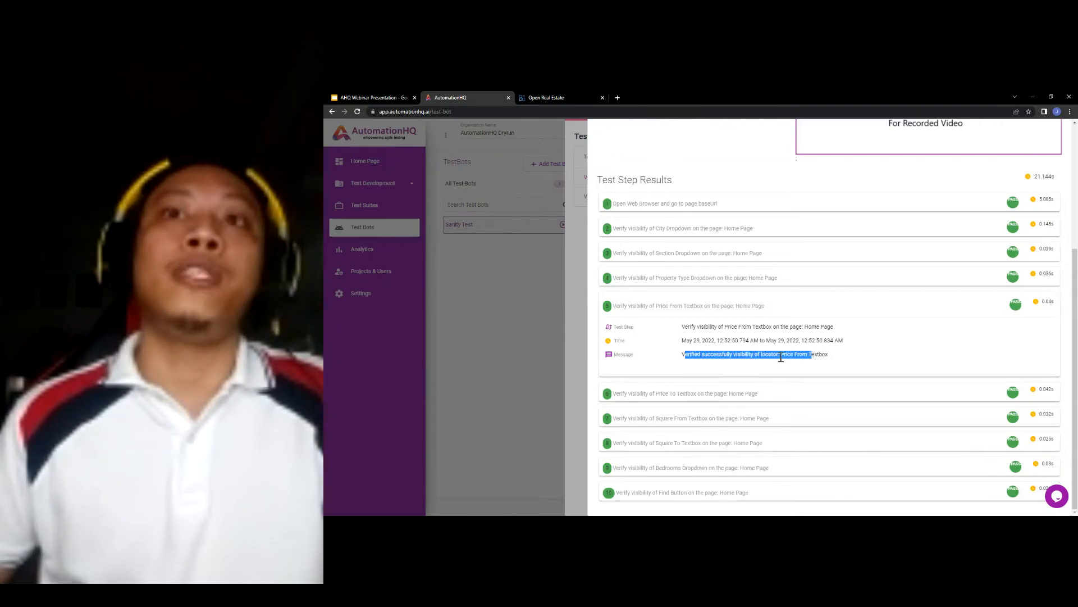
{"action": "left_click", "coordinate": [814, 354]}
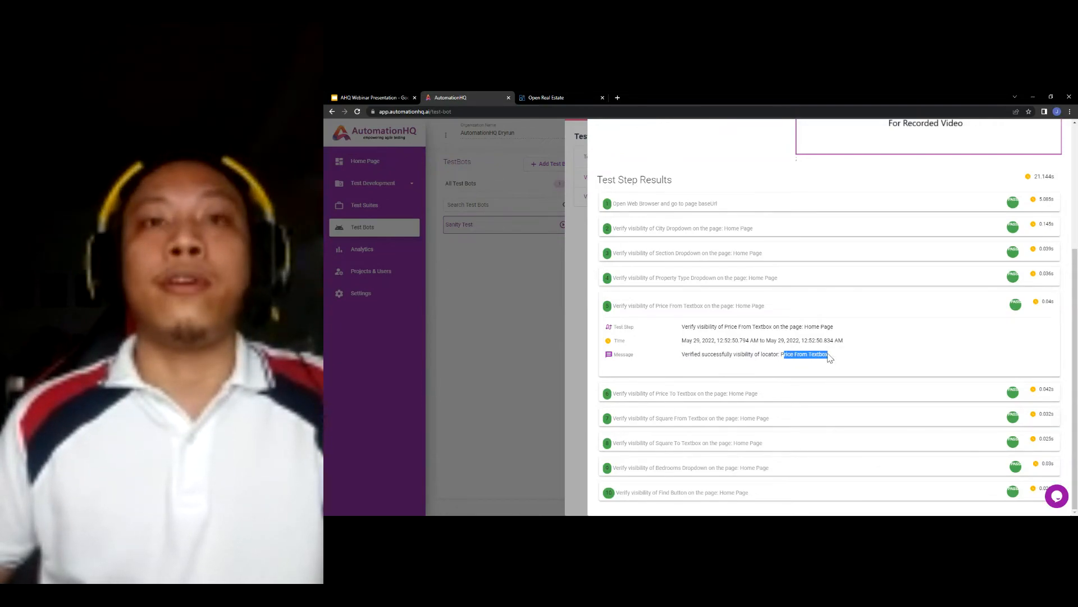
{"action": "scroll", "coordinate": [767, 281], "scroll_direction": "up", "scroll_amount": 3}
{"action": "scroll", "coordinate": [739, 343], "scroll_direction": "up", "scroll_amount": 1}
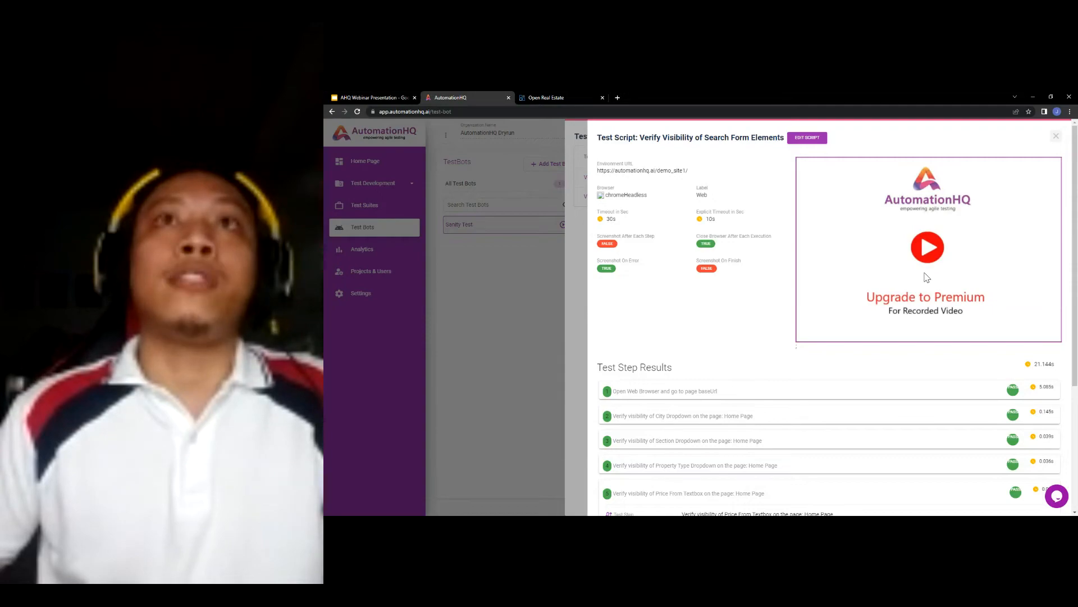
{"action": "scroll", "coordinate": [744, 381], "scroll_direction": "down", "scroll_amount": 4}
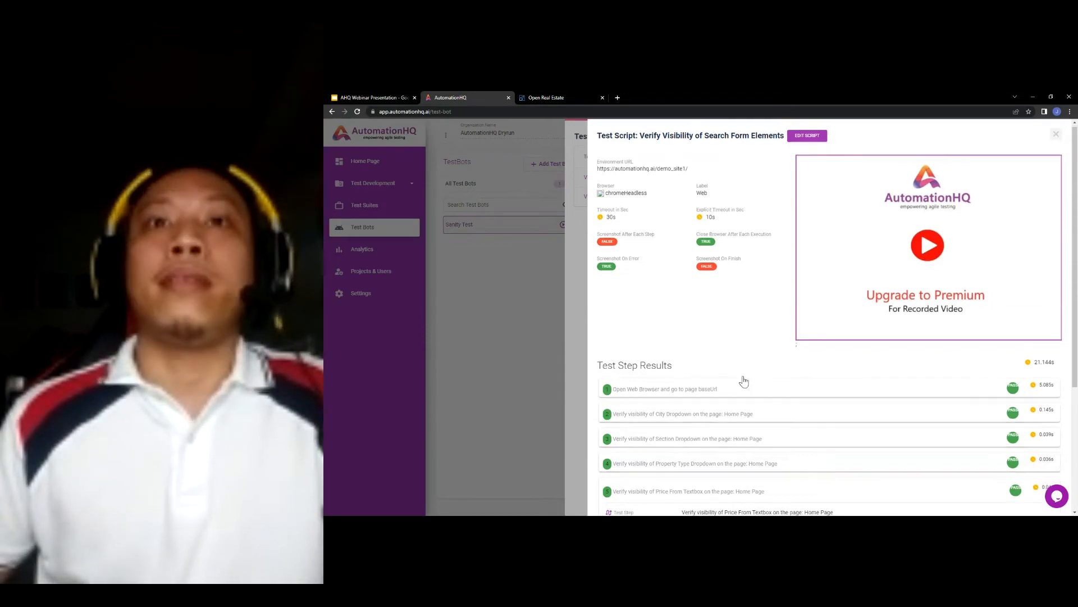
{"action": "scroll", "coordinate": [751, 378], "scroll_direction": "up", "scroll_amount": 4}
{"action": "left_click", "coordinate": [1056, 138]}
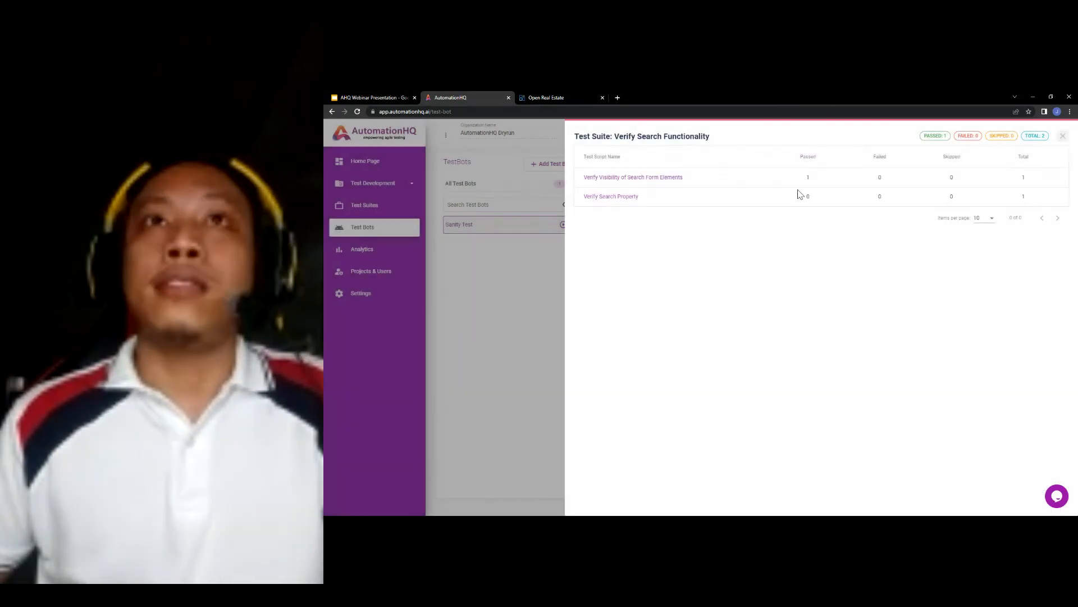
- Expand Sanity Test Execution 1 and open Verify Search Property's results through the Verify Search Functionality suite
{"action": "left_click", "coordinate": [1059, 139]}
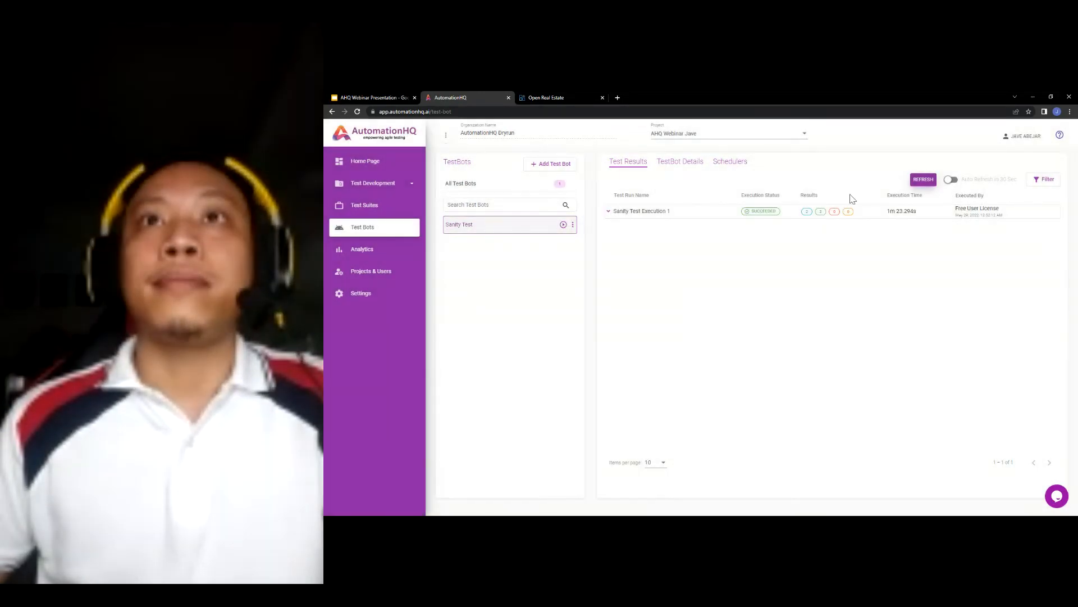
{"action": "left_click", "coordinate": [646, 211]}
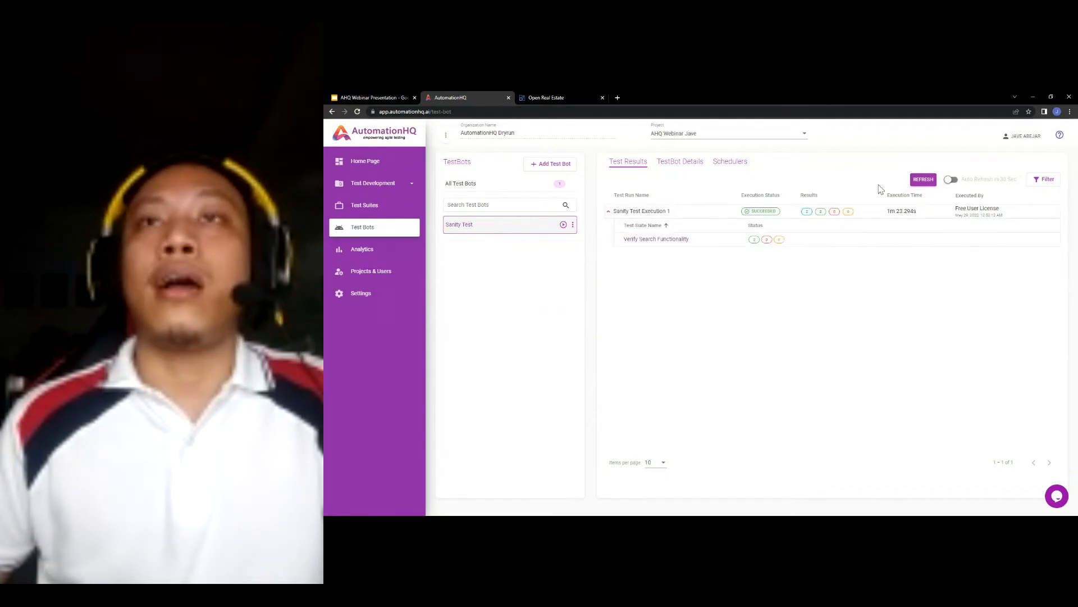
{"action": "left_click", "coordinate": [674, 239]}
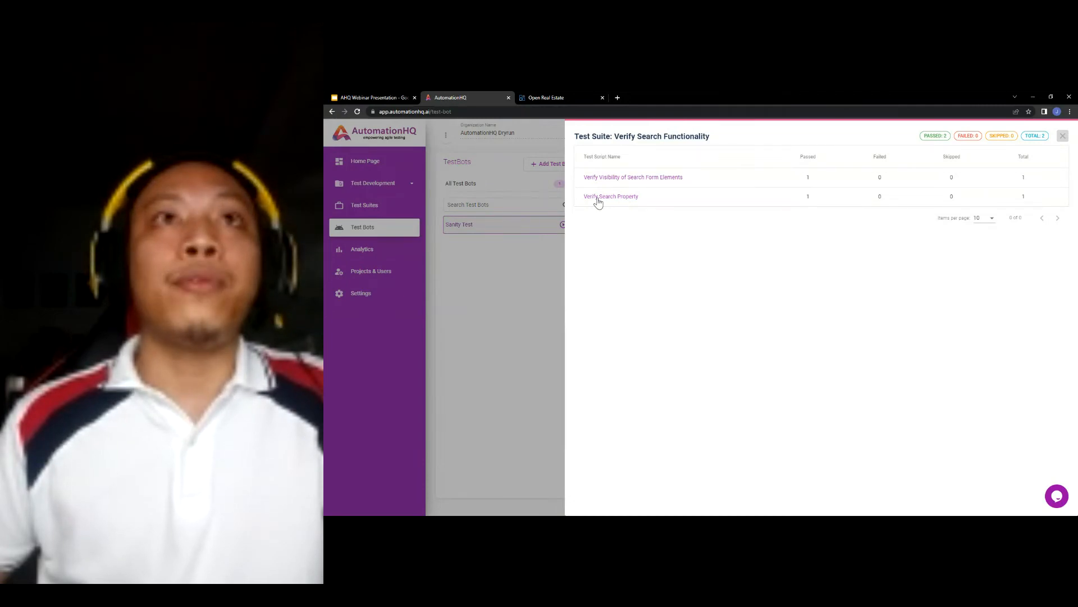
{"action": "left_click", "coordinate": [620, 201]}
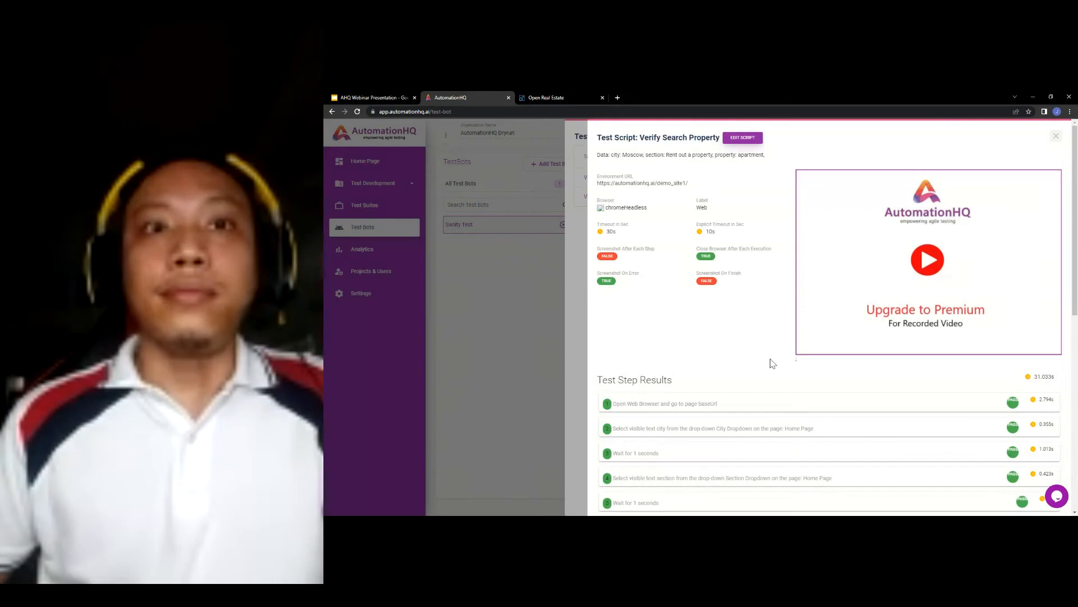
- Review Verify Search Property's test step results down to the last step, then close the script details
{"action": "scroll", "coordinate": [764, 335], "scroll_direction": "down", "scroll_amount": 5}
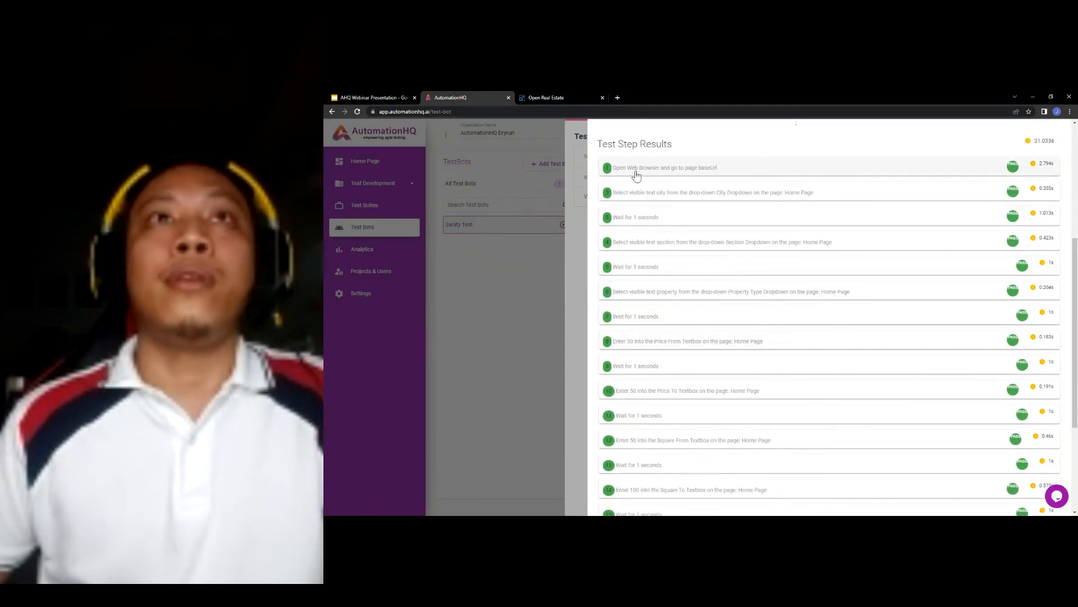
{"action": "scroll", "coordinate": [695, 320], "scroll_direction": "down", "scroll_amount": 3}
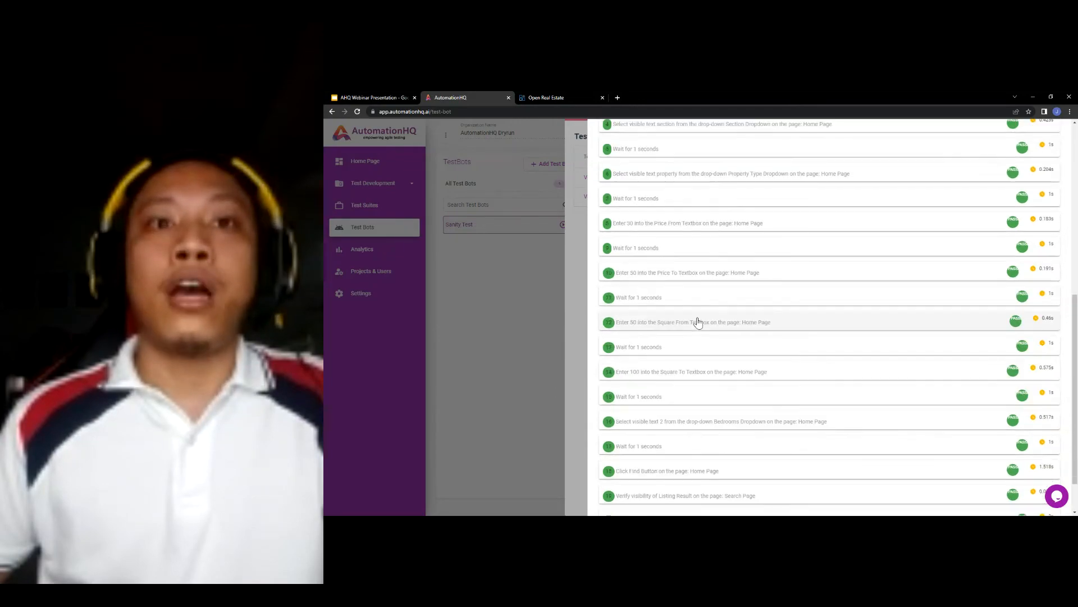
{"action": "scroll", "coordinate": [713, 424], "scroll_direction": "down", "scroll_amount": 2}
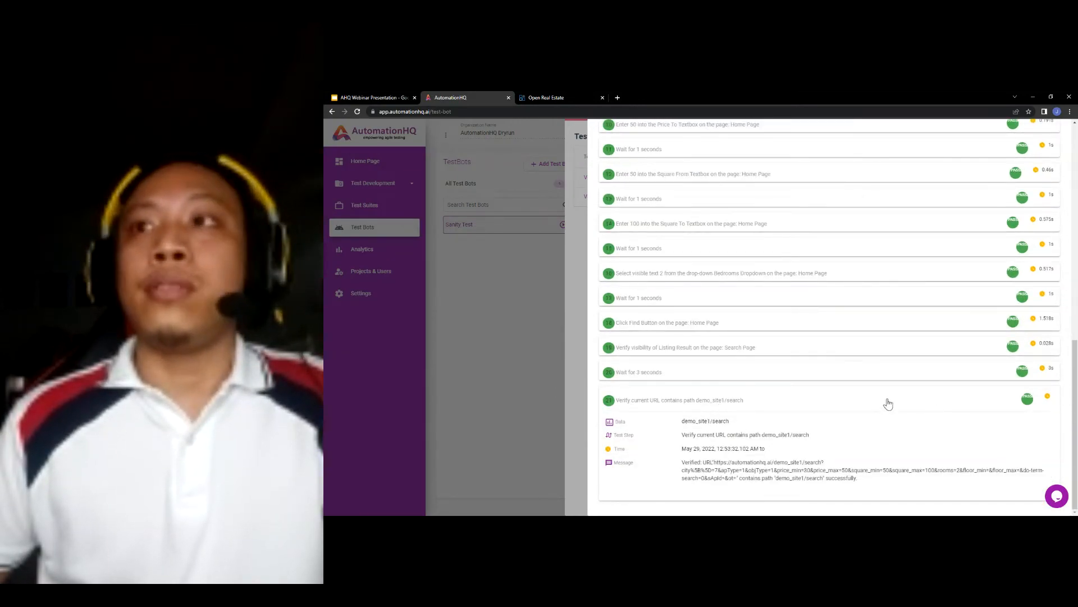
{"action": "scroll", "coordinate": [961, 442], "scroll_direction": "up", "scroll_amount": 10}
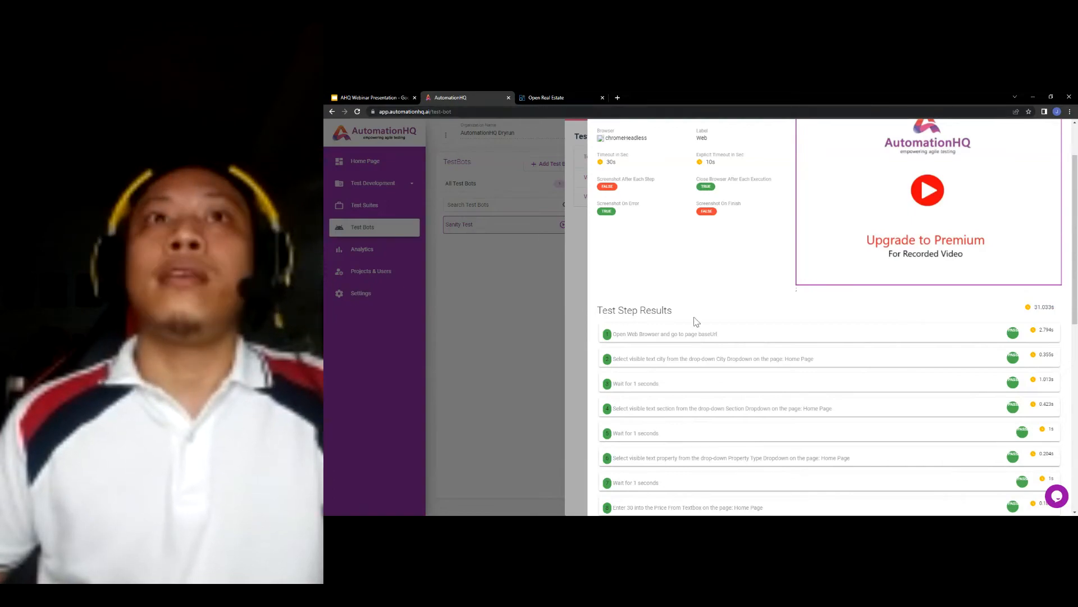
{"action": "scroll", "coordinate": [629, 275], "scroll_direction": "up", "scroll_amount": 1}
{"action": "left_click", "coordinate": [579, 245]}
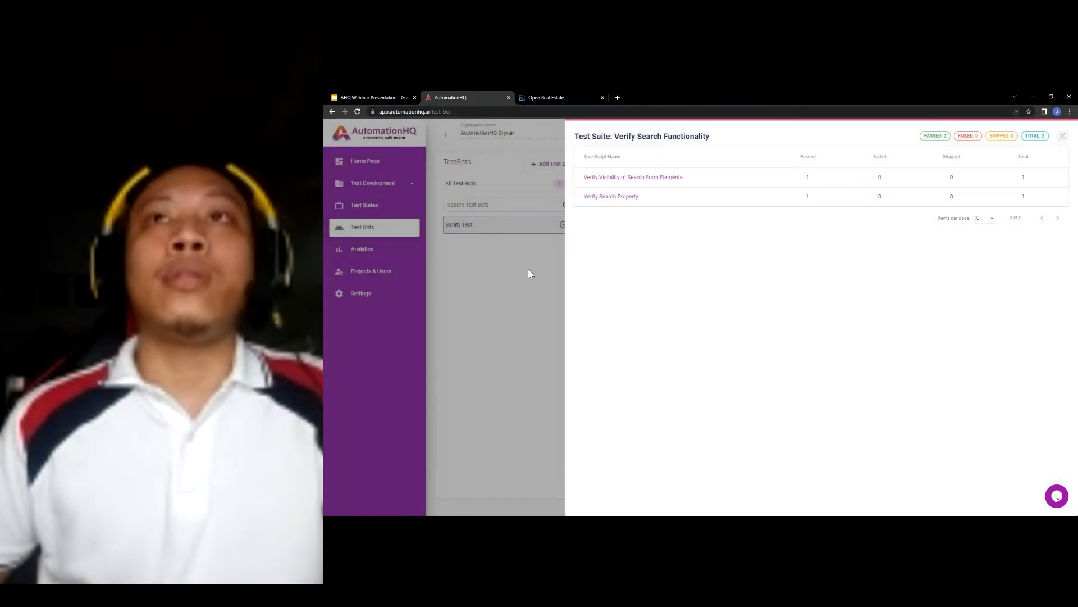
- Re-expand Sanity Test Execution 1, view the TestBot Details, and go to the Test Suites list
{"action": "left_click", "coordinate": [528, 269]}
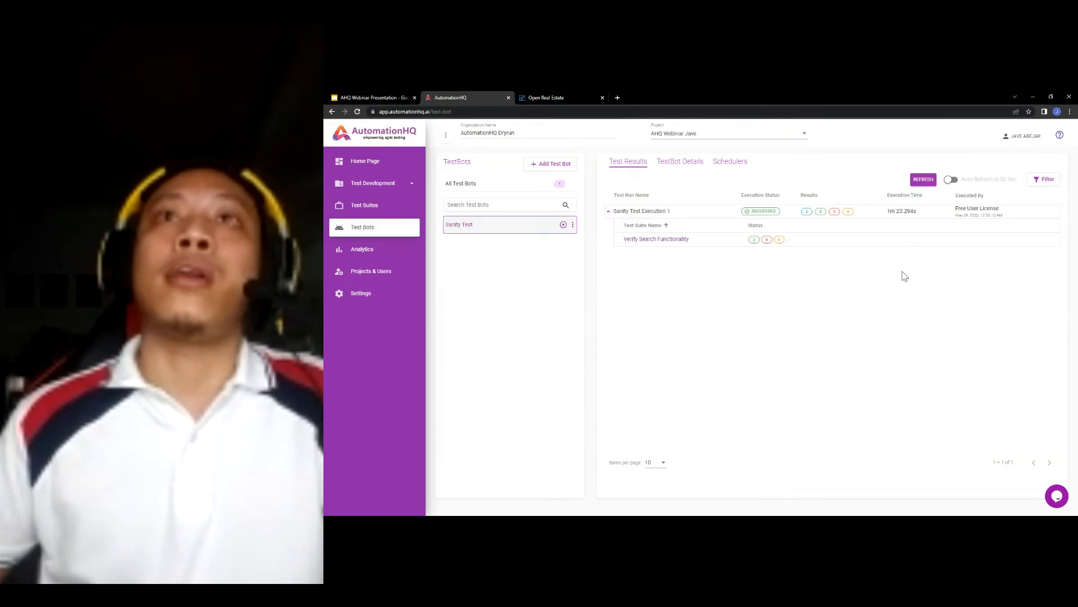
{"action": "left_click", "coordinate": [640, 212]}
{"action": "left_click", "coordinate": [698, 211]}
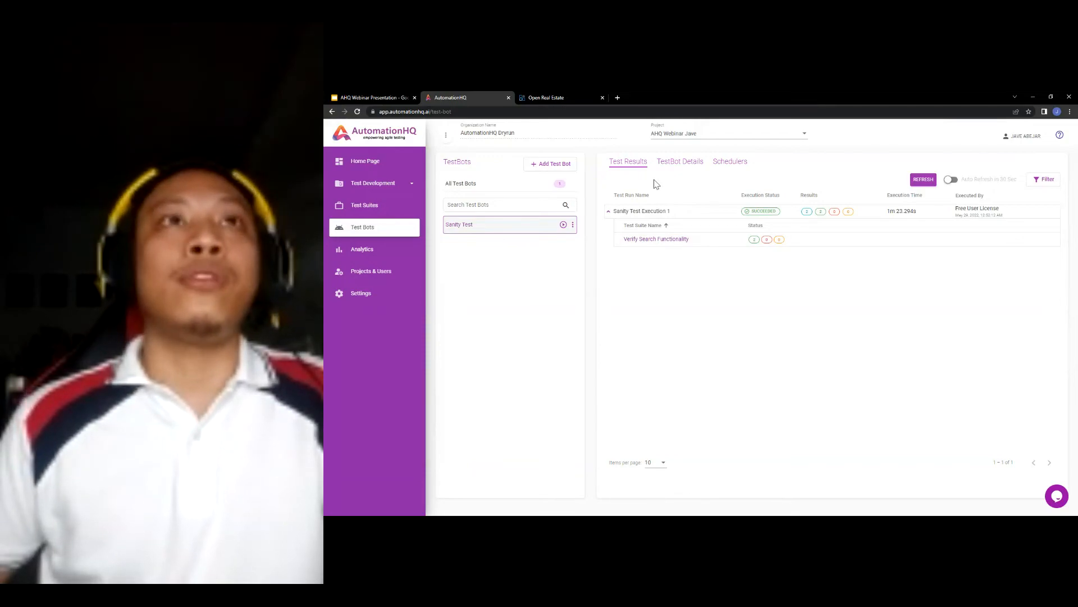
{"action": "left_click", "coordinate": [675, 167]}
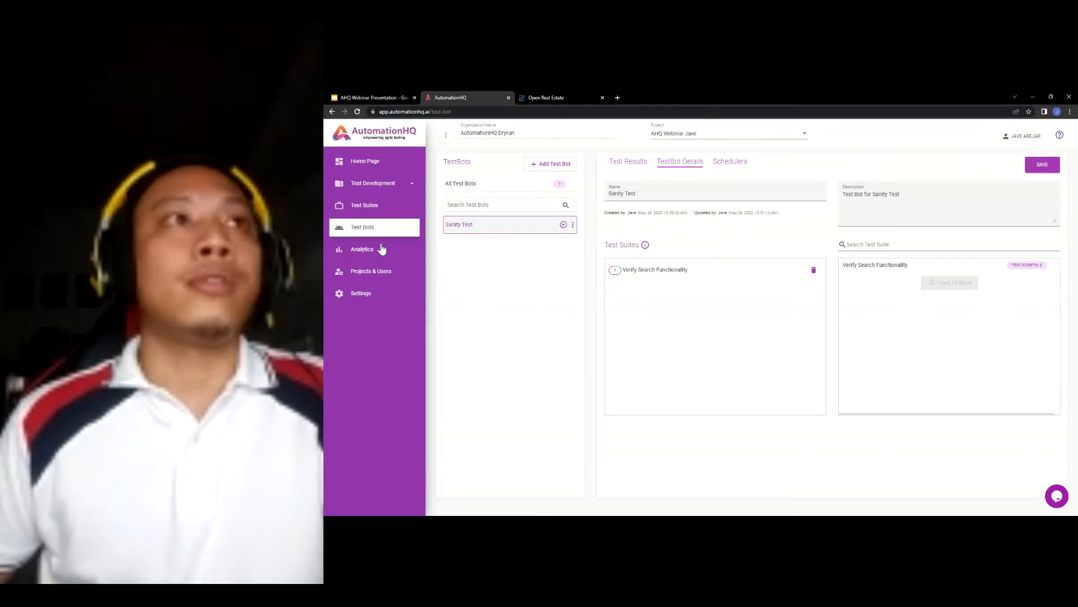
{"action": "left_click", "coordinate": [363, 209]}
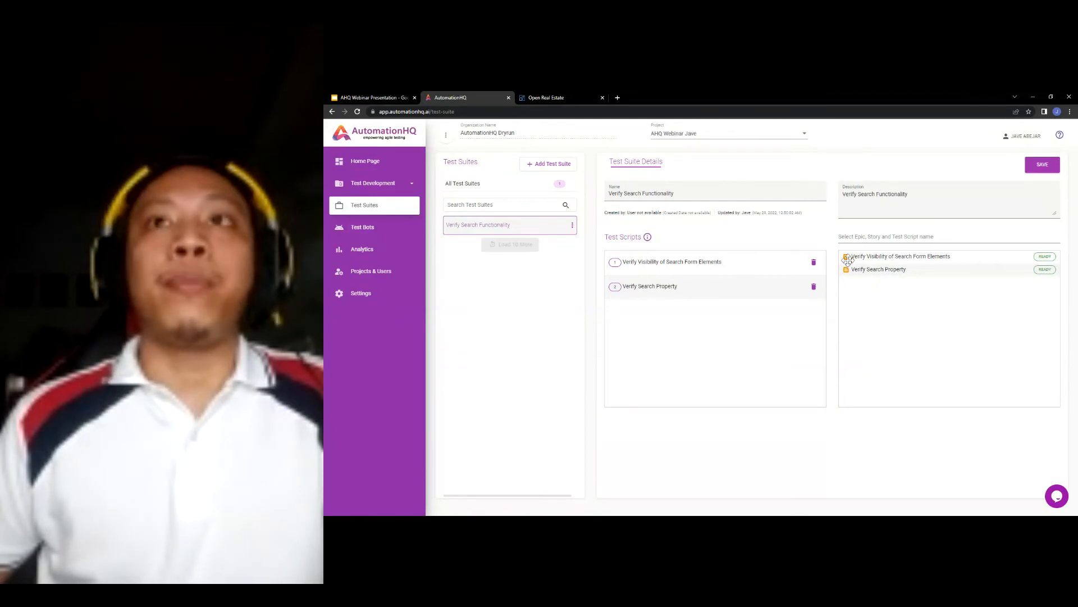
- Create and save a test suite named 'Just Execute 2nd Test Script', with its name reused as the description
{"action": "left_click", "coordinate": [475, 224]}
{"action": "left_click", "coordinate": [814, 261]}
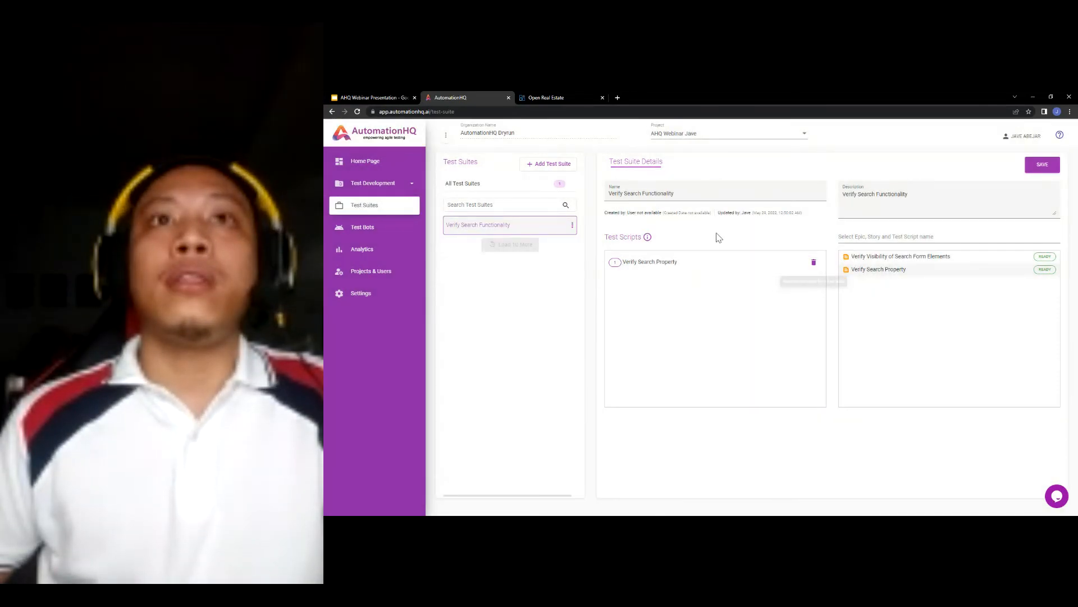
{"action": "left_click", "coordinate": [539, 165]}
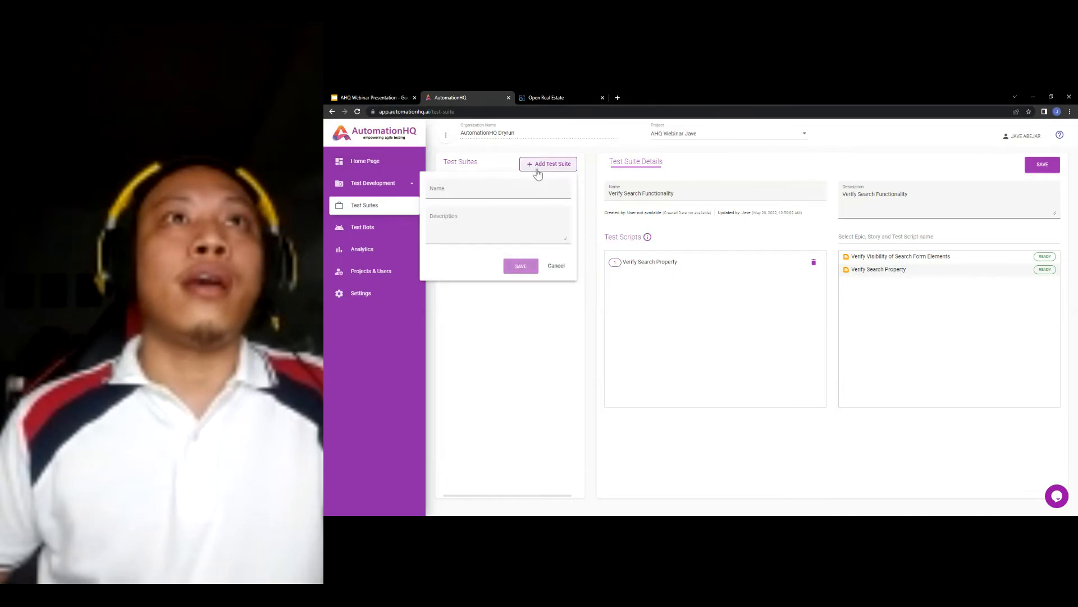
{"action": "type", "text": "Jus"}
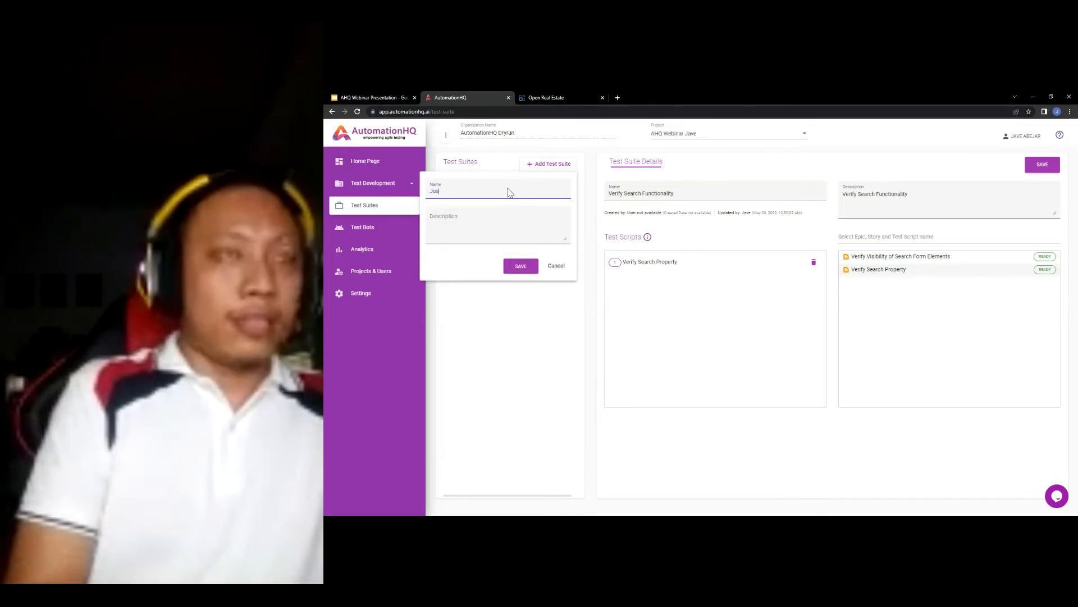
{"action": "type", "text": "t Execute"}
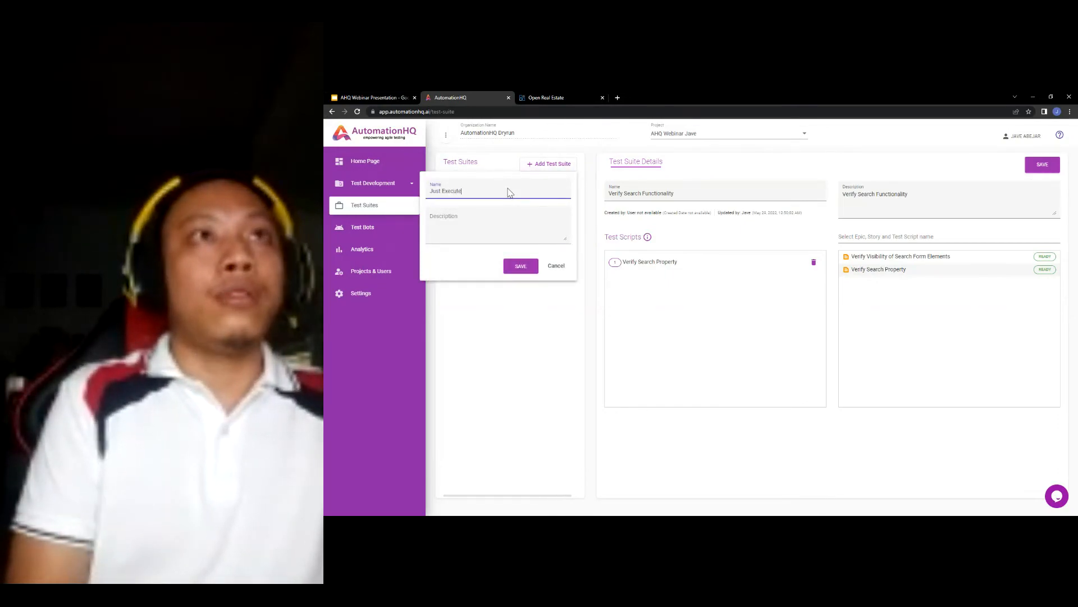
{"action": "type", "text": " 2nd Test "}
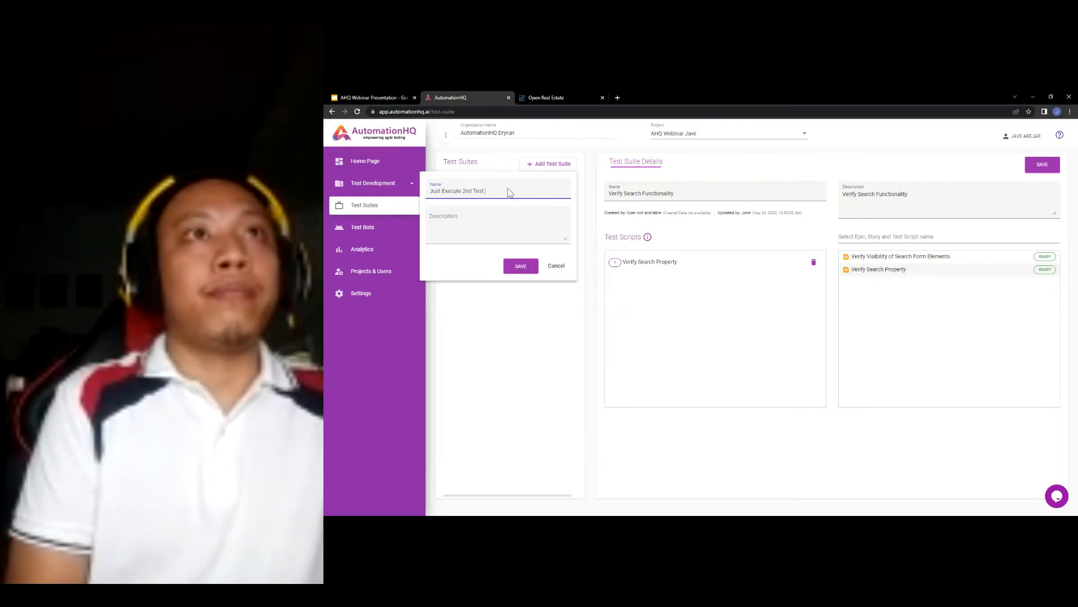
{"action": "type", "text": "Script"}
{"action": "key", "text": "ctrl+a"}
{"action": "key", "text": "ctrl+c"}
{"action": "left_click", "coordinate": [506, 219]}
{"action": "key", "text": "ctrl+v"}
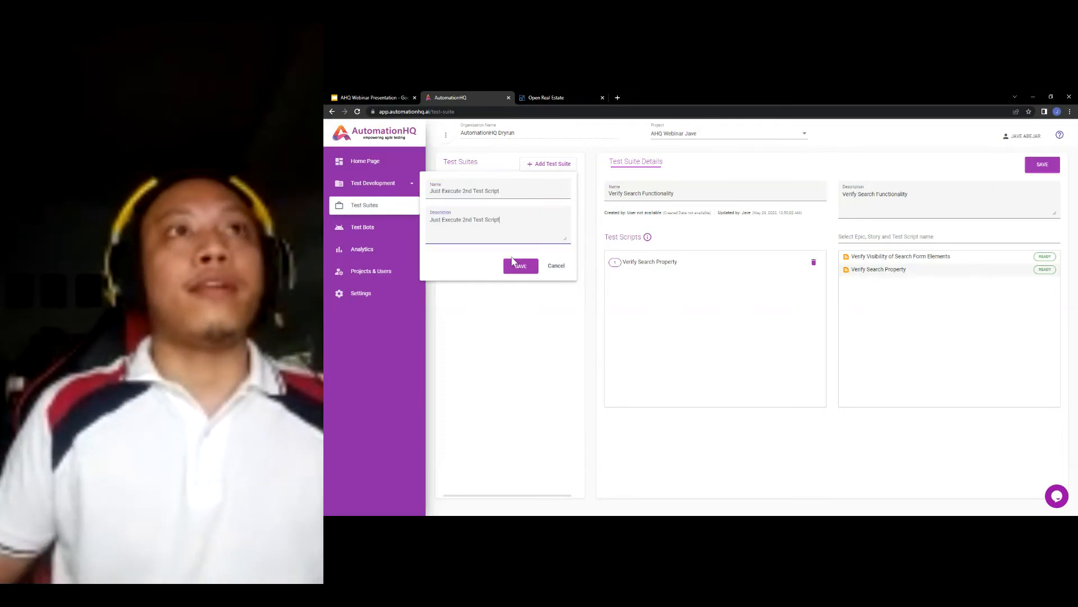
{"action": "left_click", "coordinate": [520, 265]}
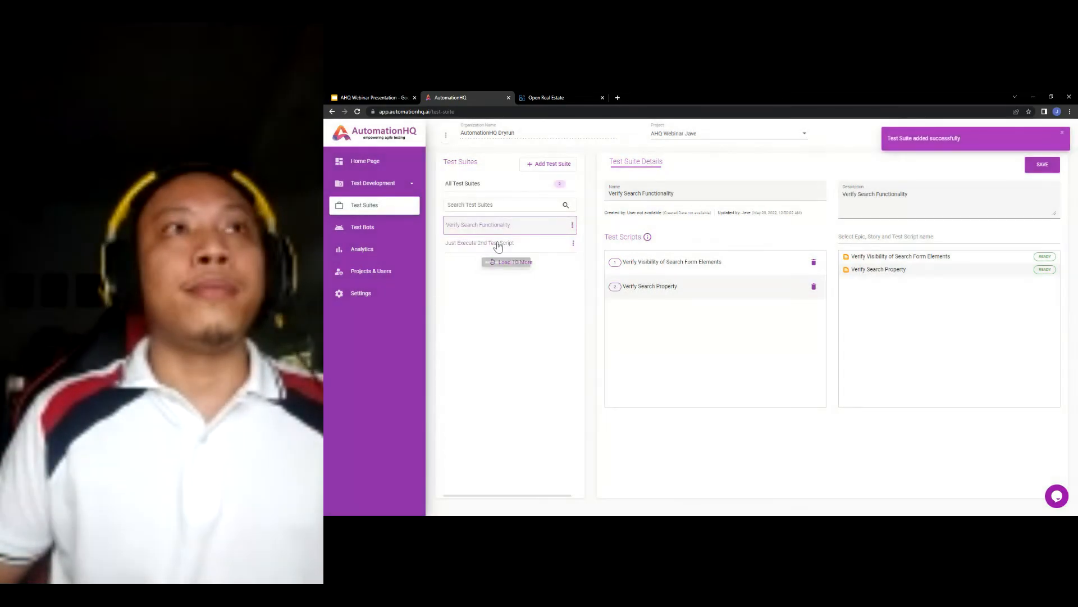
- Add the Verify Search Property script to Just Execute 2nd Test Script and save it
{"action": "left_click", "coordinate": [497, 244]}
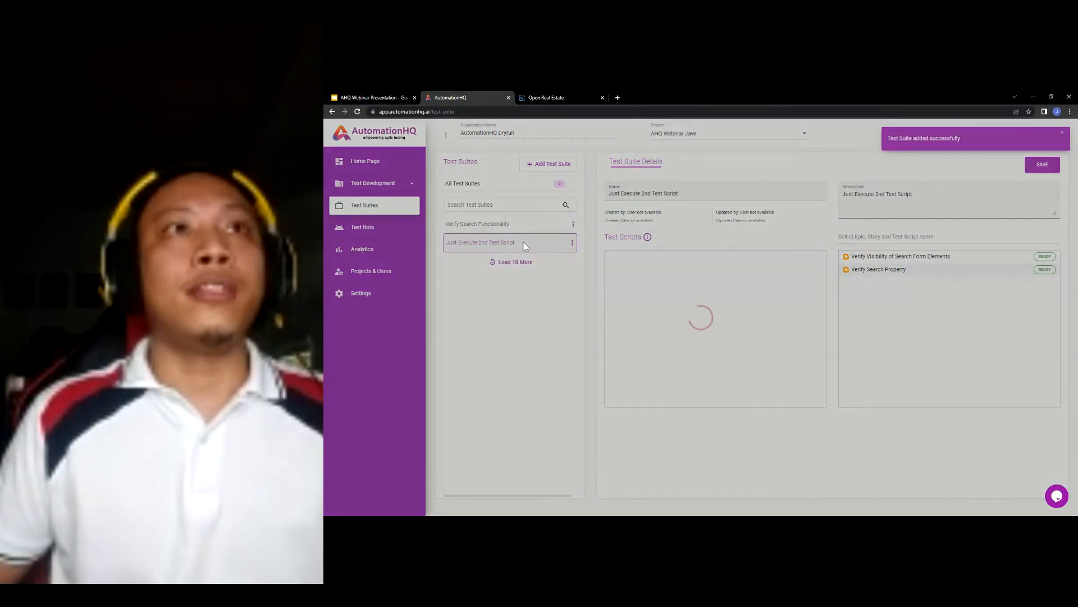
{"action": "left_click_drag", "start_coordinate": [894, 270], "coordinate": [651, 273]}
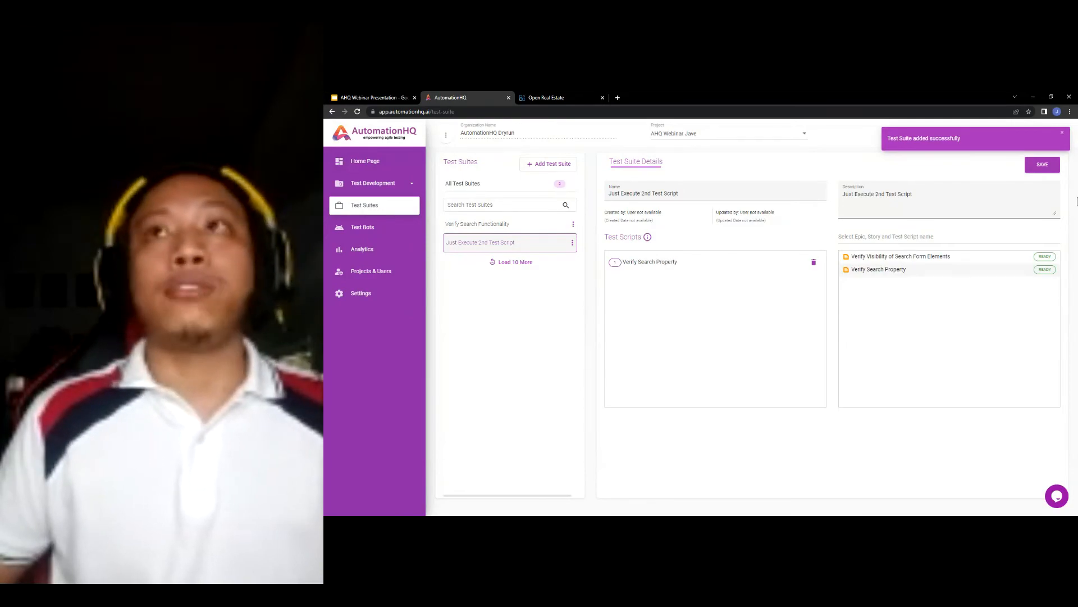
{"action": "left_click", "coordinate": [1043, 168]}
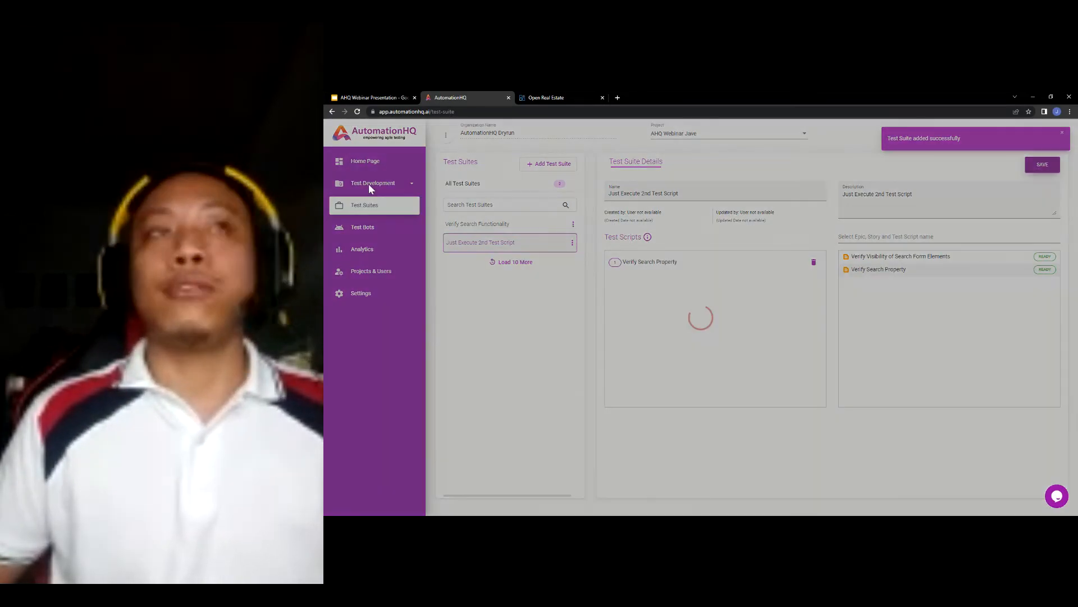
- Create and save a test bot named 'Sanity Test Testing Bot', with its name reused as the description
{"action": "left_click", "coordinate": [368, 226]}
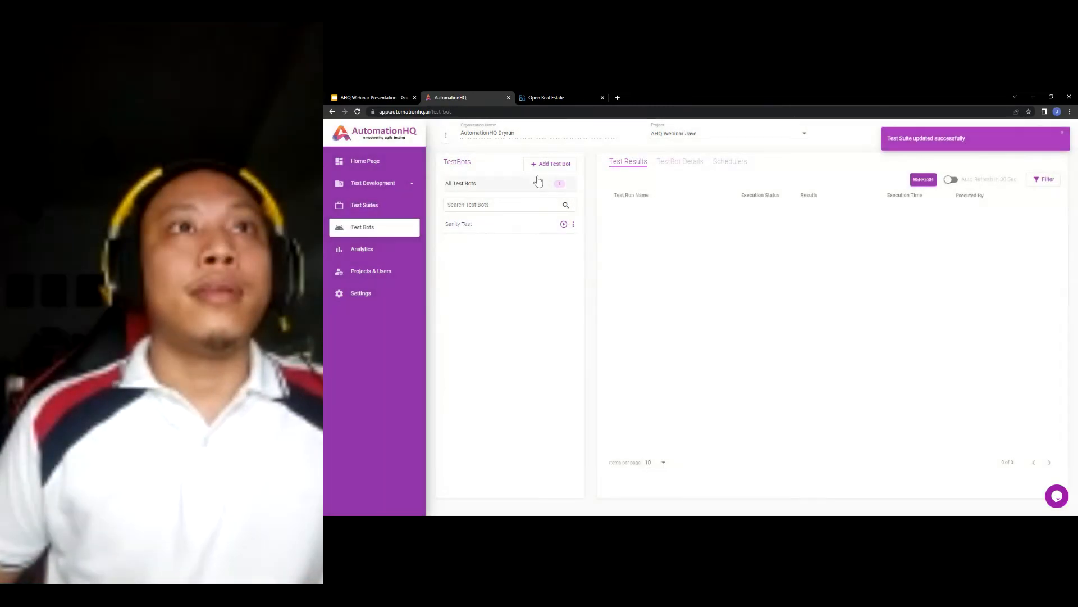
{"action": "left_click", "coordinate": [548, 168]}
{"action": "left_click", "coordinate": [504, 189]}
{"action": "type", "text": "Sanity Test"}
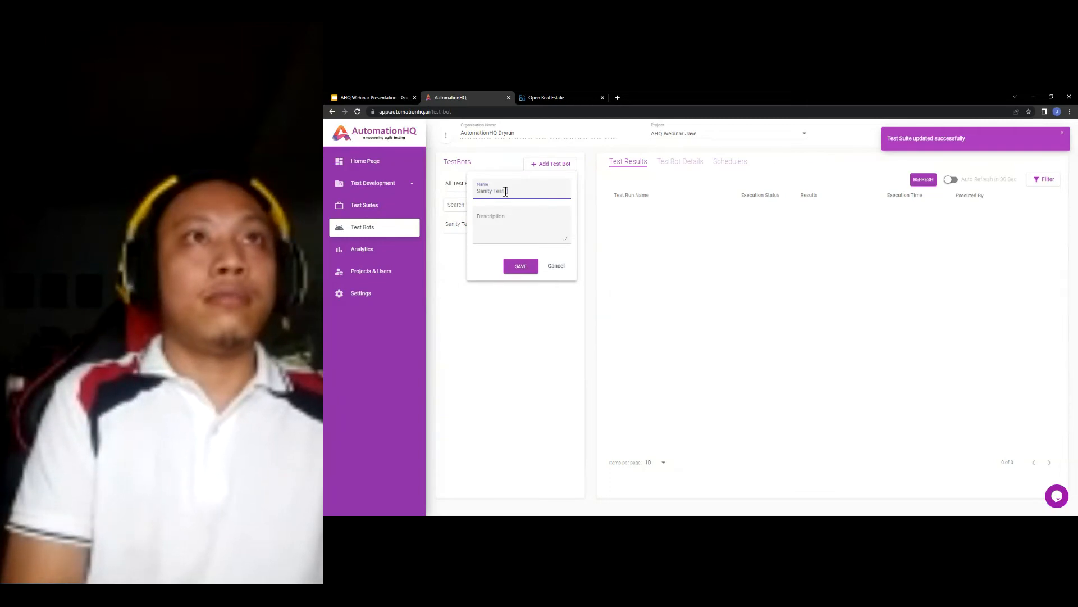
{"action": "type", "text": " Testing Bot"}
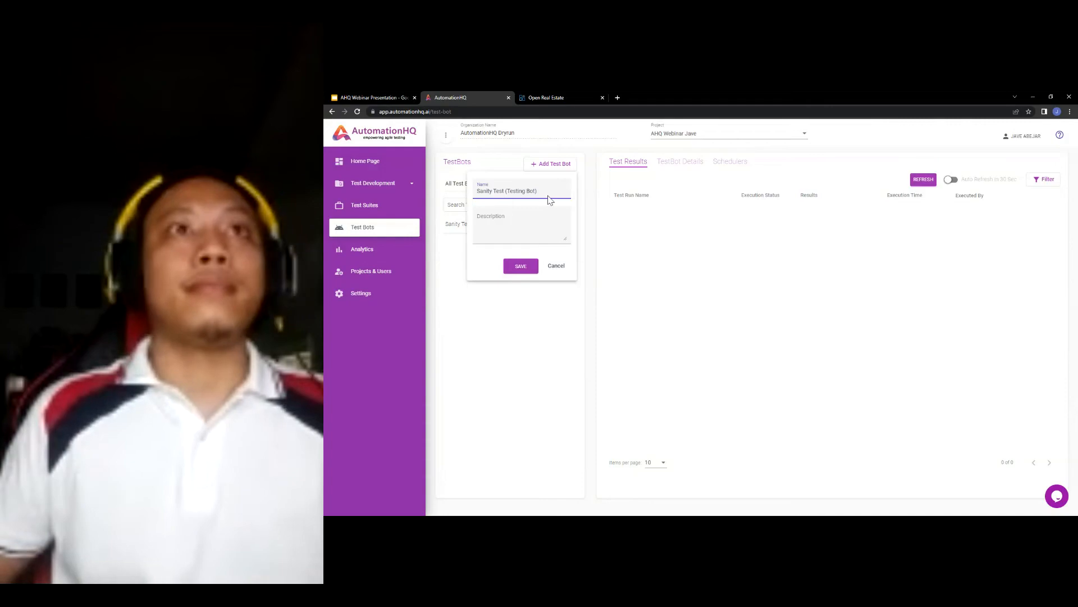
{"action": "key", "text": "ctrl+a"}
{"action": "key", "text": "ctrl+c"}
{"action": "left_click", "coordinate": [528, 231]}
{"action": "key", "text": "ctrl+v"}
{"action": "left_click", "coordinate": [525, 266]}
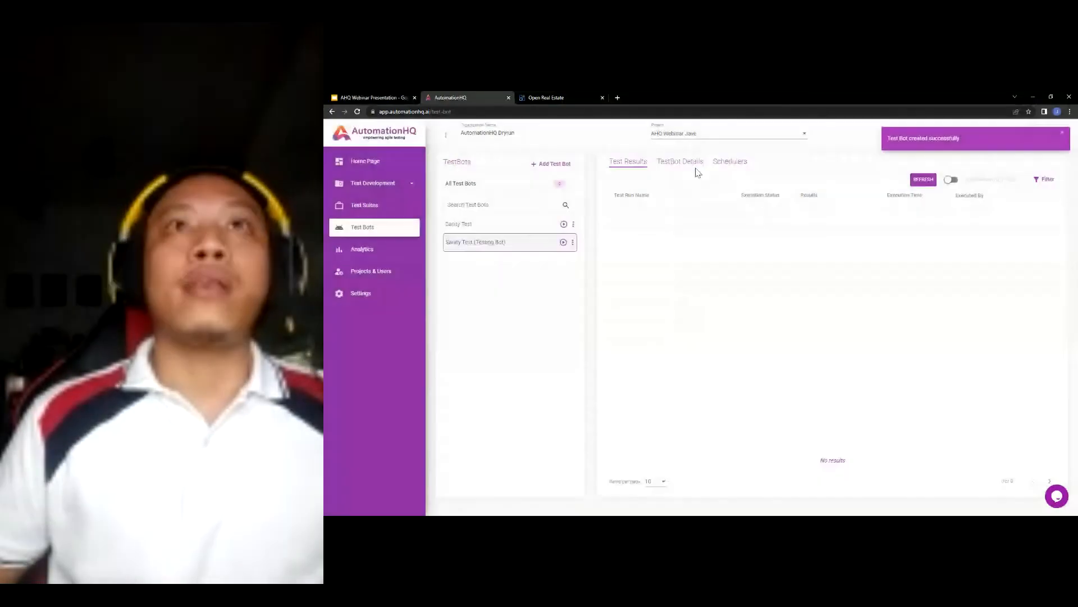
- Add the Just Execute 2nd Test Script suite to the new bot and save it
{"action": "left_click", "coordinate": [696, 167]}
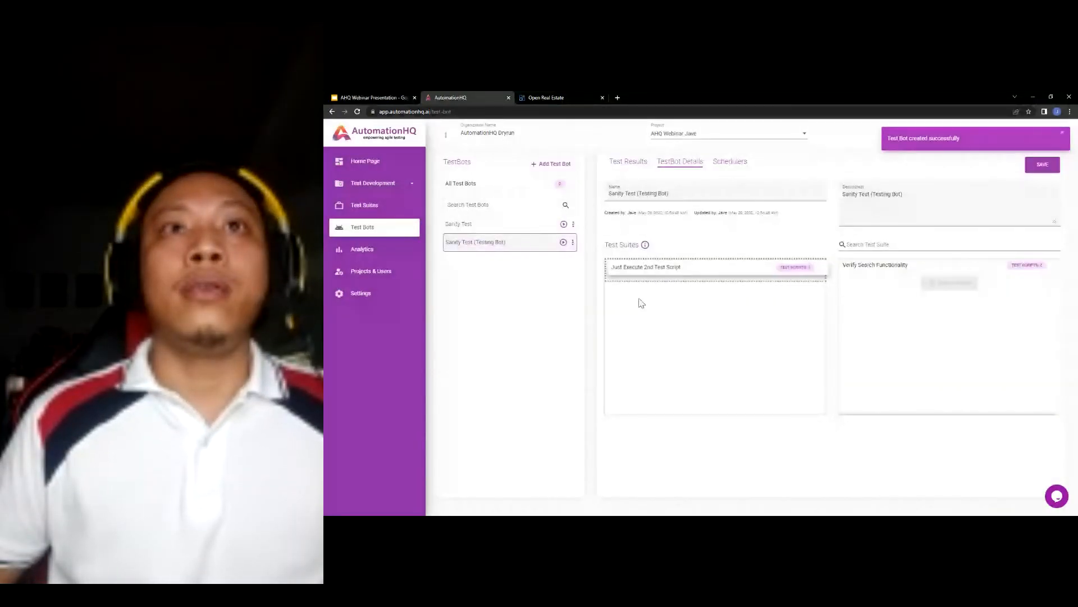
{"action": "left_click_drag", "start_coordinate": [641, 303], "coordinate": [705, 290]}
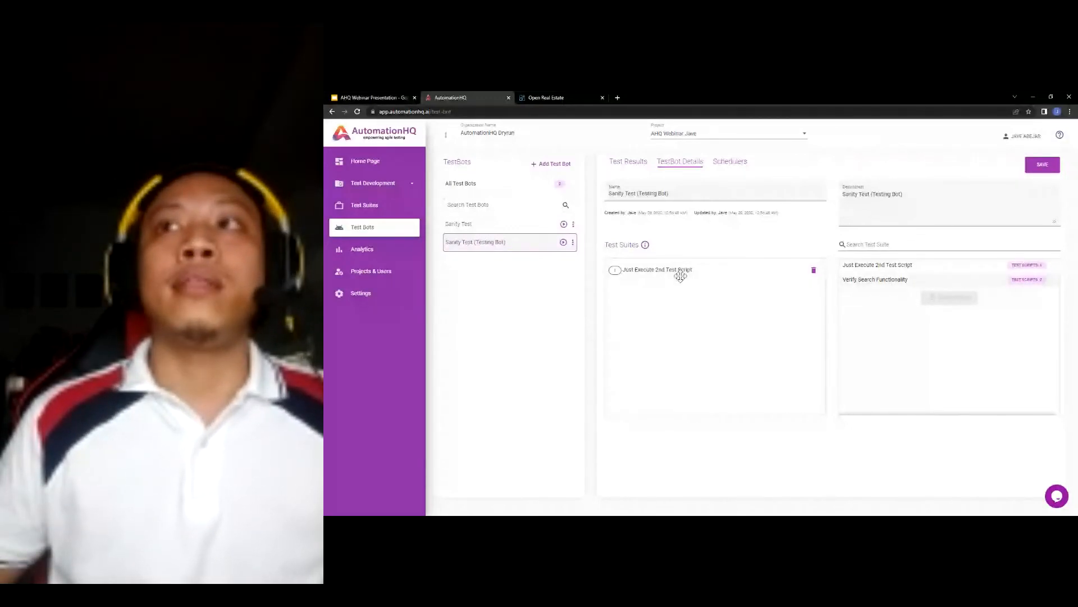
{"action": "left_click", "coordinate": [1043, 165]}
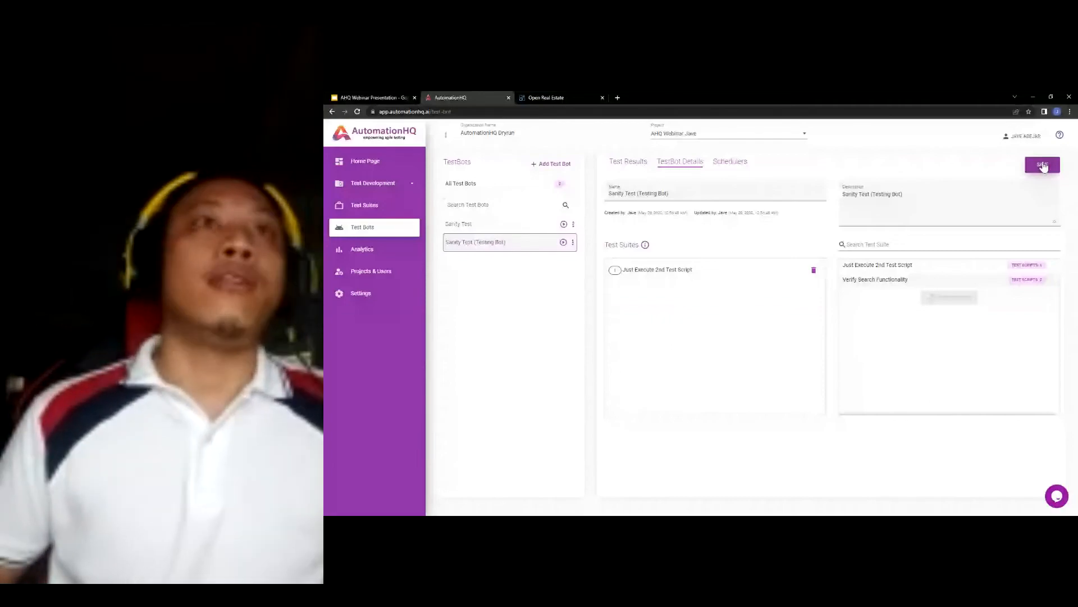
- Execute Sanity Test (Testing Bot) as a run named 'Test Ex'
{"action": "left_click", "coordinate": [563, 243]}
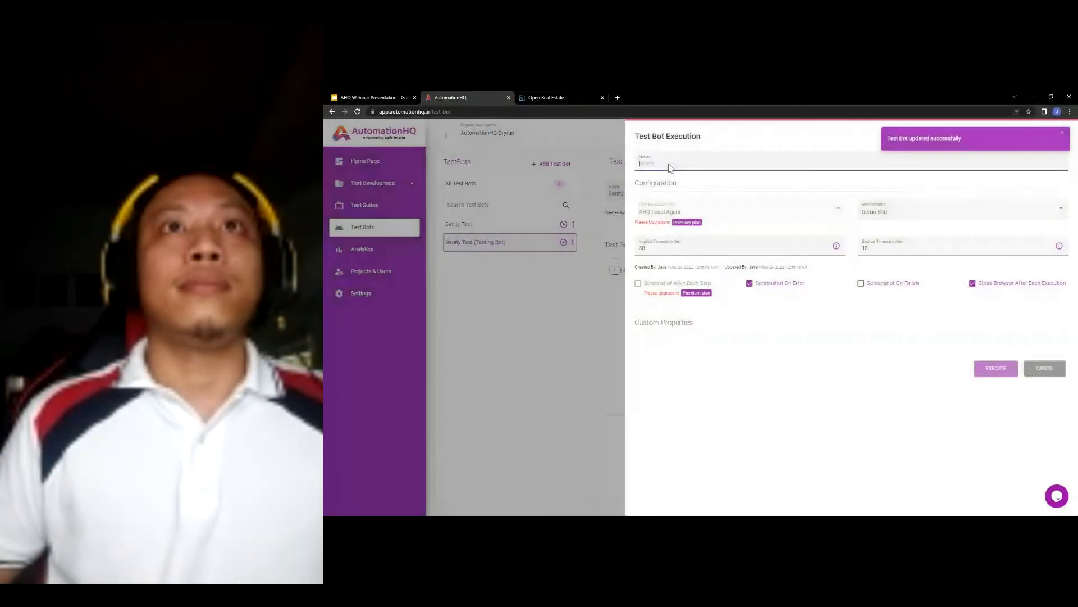
{"action": "left_click", "coordinate": [669, 163]}
{"action": "type", "text": "Test"}
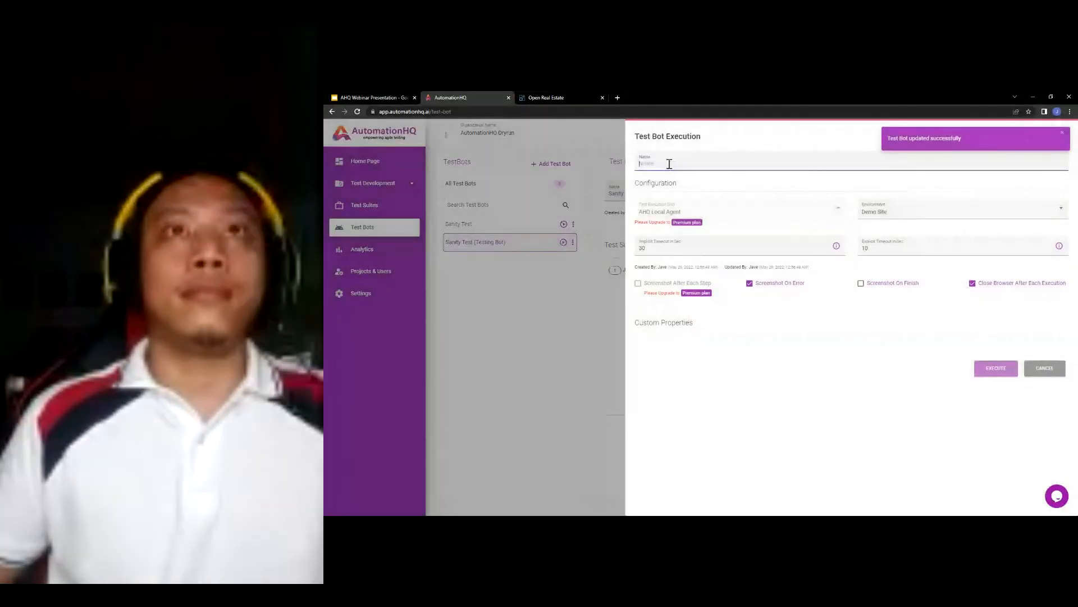
{"action": "type", "text": " Execution"}
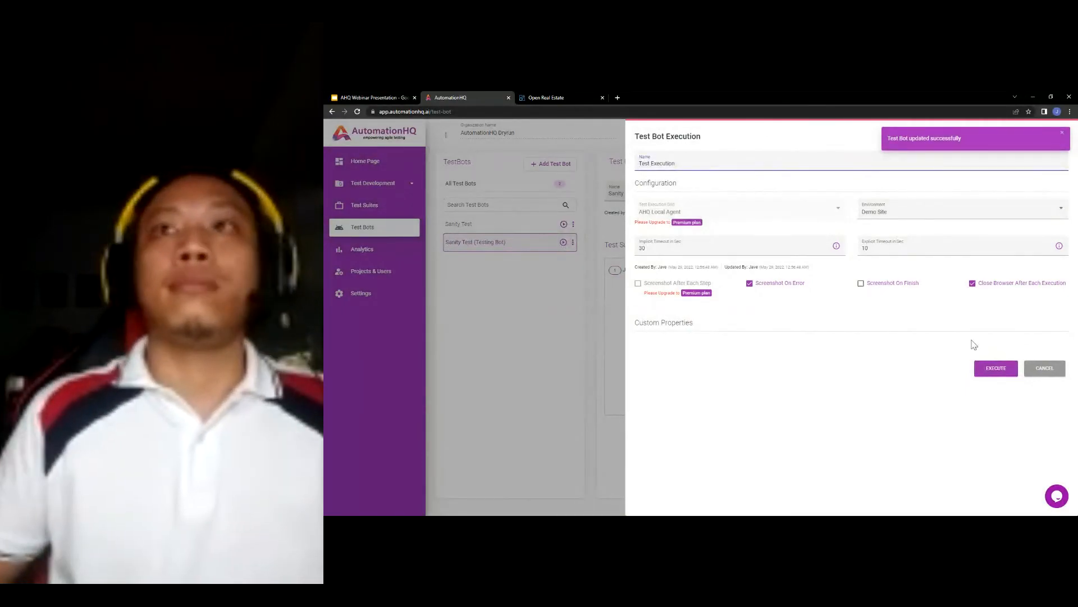
{"action": "left_click", "coordinate": [996, 367]}
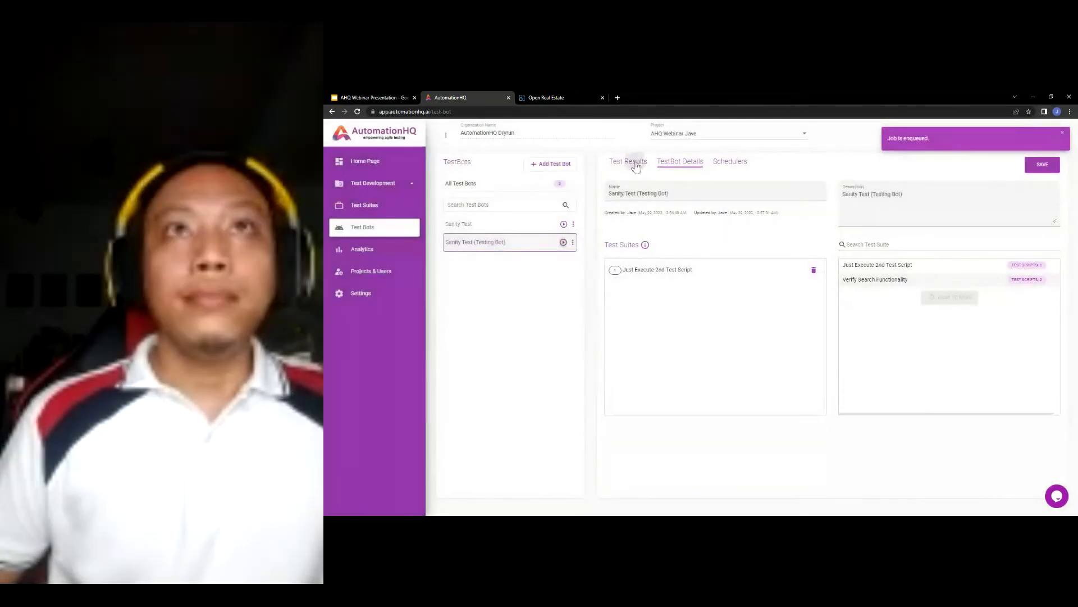
- Check the original Sanity Test bot's test results and open the Analytics dashboard
{"action": "left_click", "coordinate": [635, 162]}
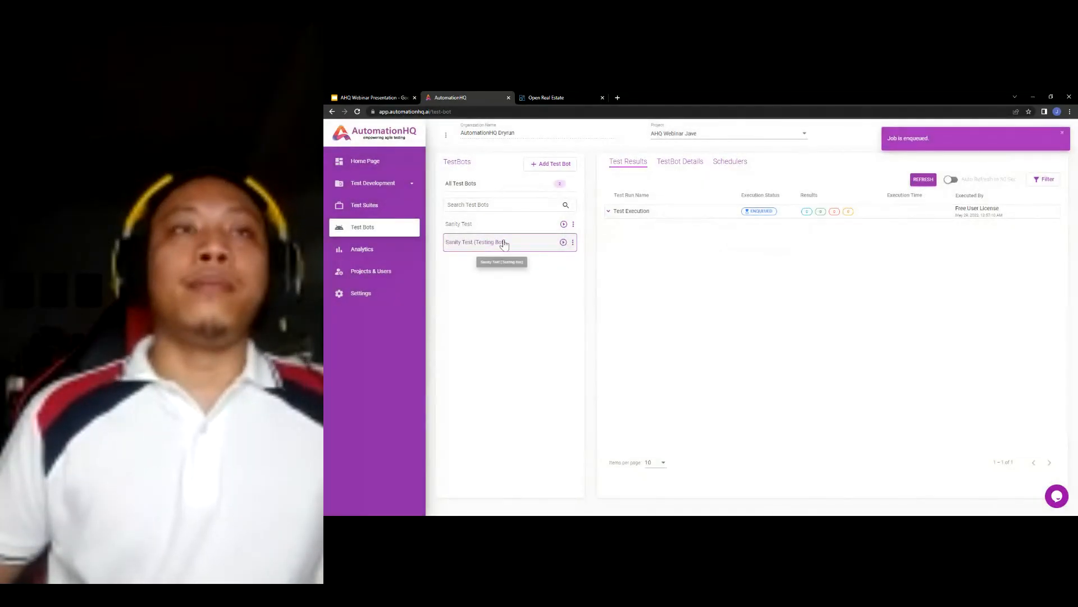
{"action": "left_click", "coordinate": [470, 231]}
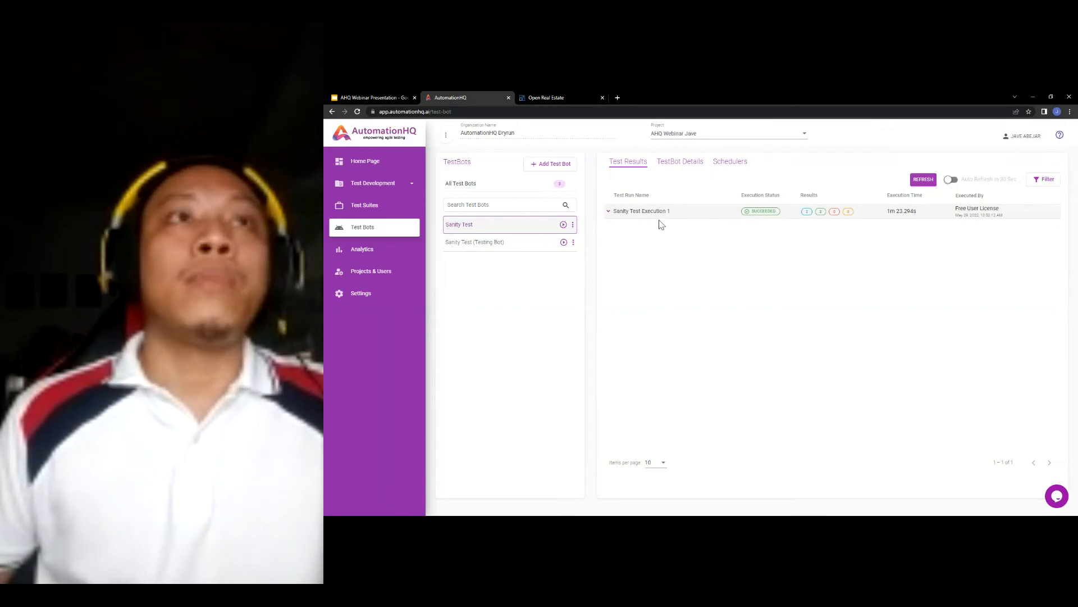
{"action": "left_click", "coordinate": [373, 254]}
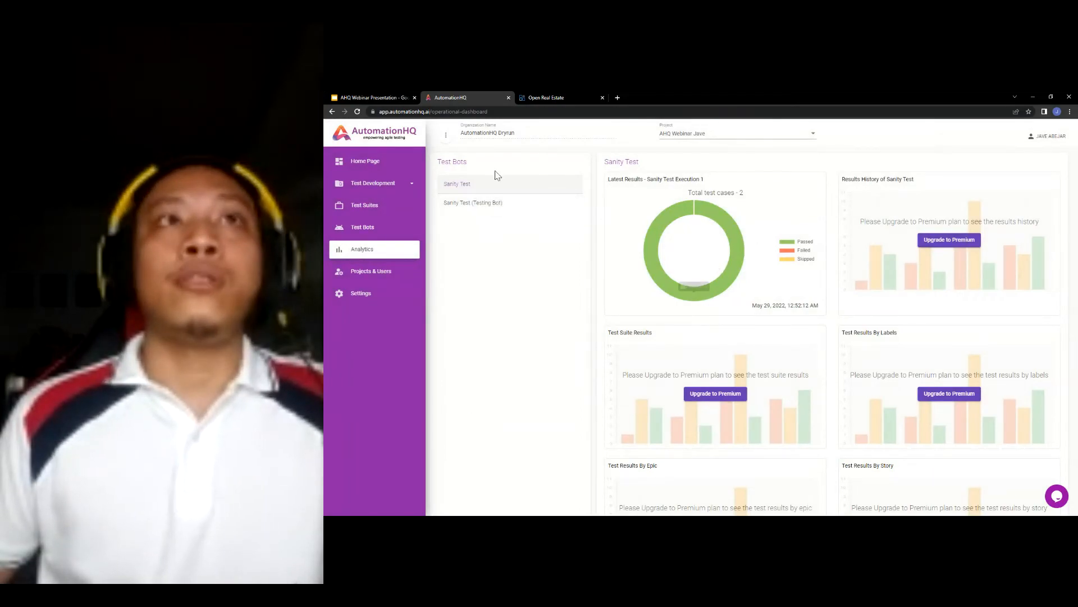
{"action": "mouse_move", "coordinate": [707, 203]}
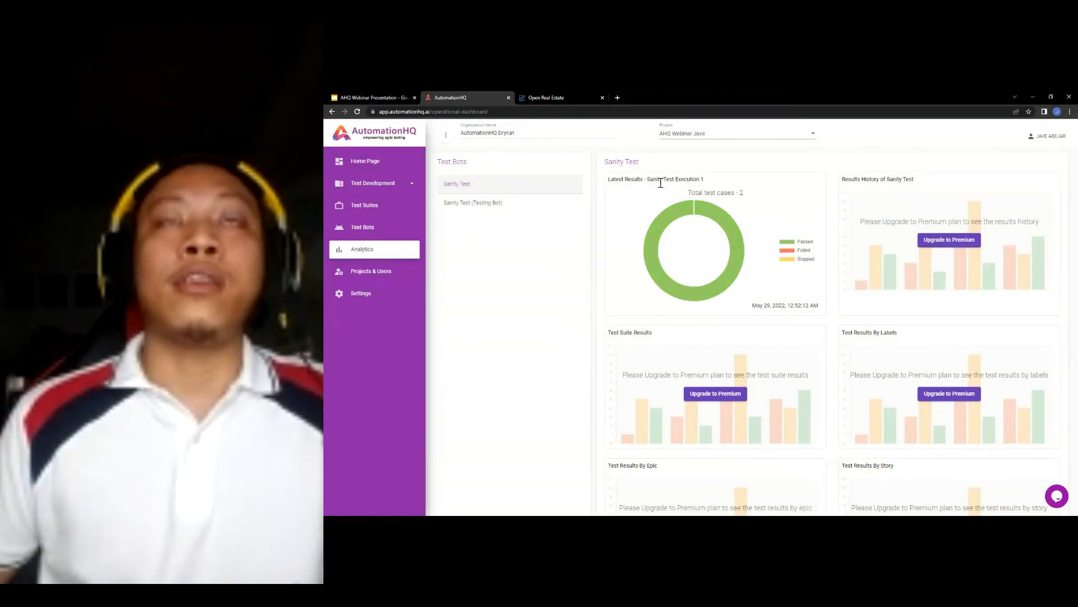
{"action": "left_click_drag", "start_coordinate": [650, 180], "coordinate": [714, 179]}
{"action": "left_click", "coordinate": [753, 162]}
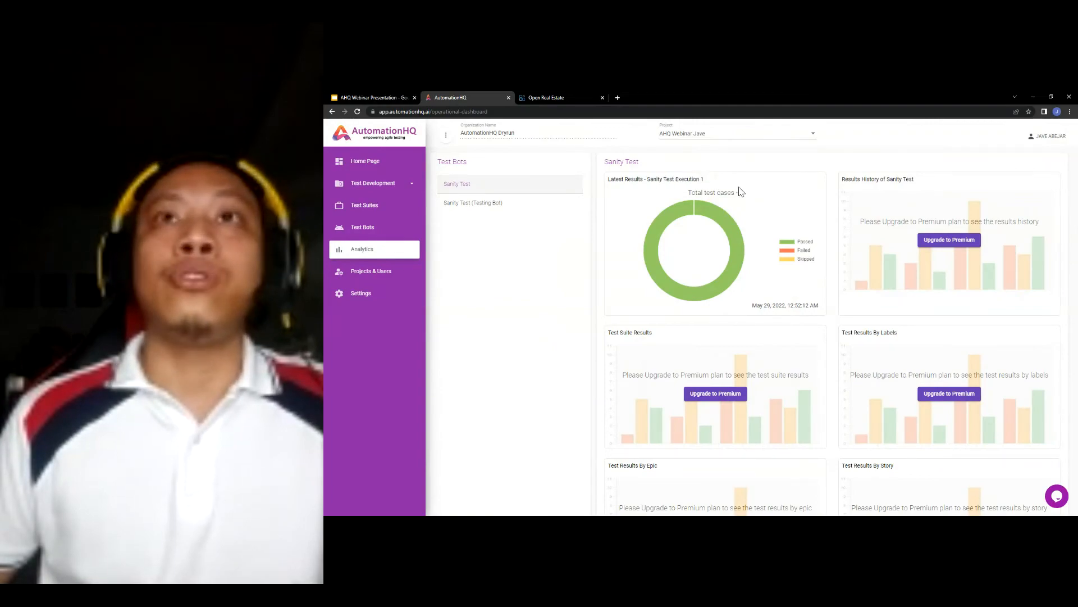
{"action": "mouse_move", "coordinate": [719, 217]}
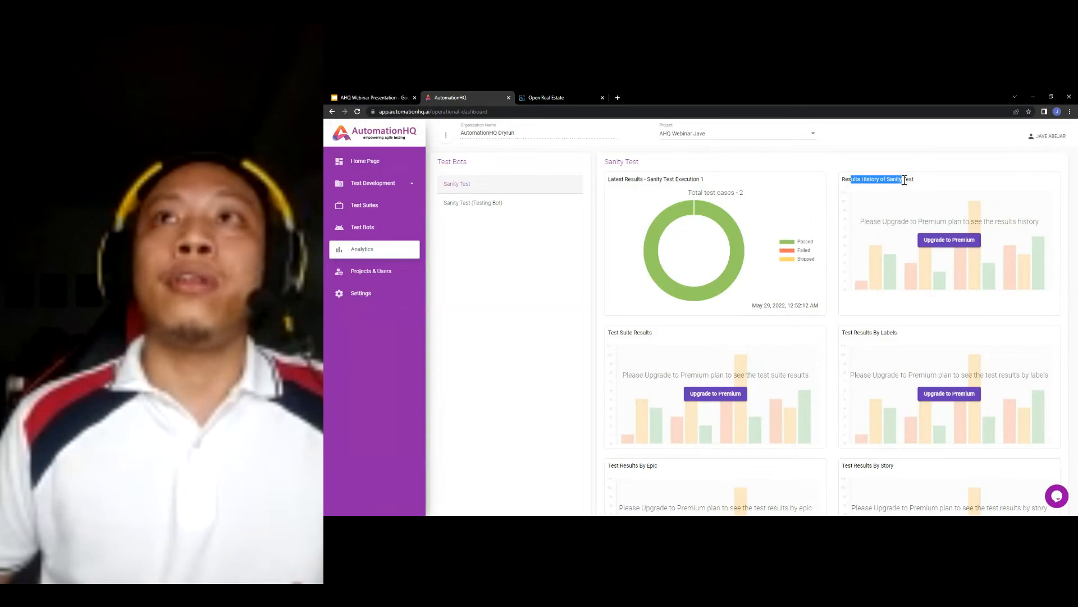
{"action": "left_click", "coordinate": [933, 185]}
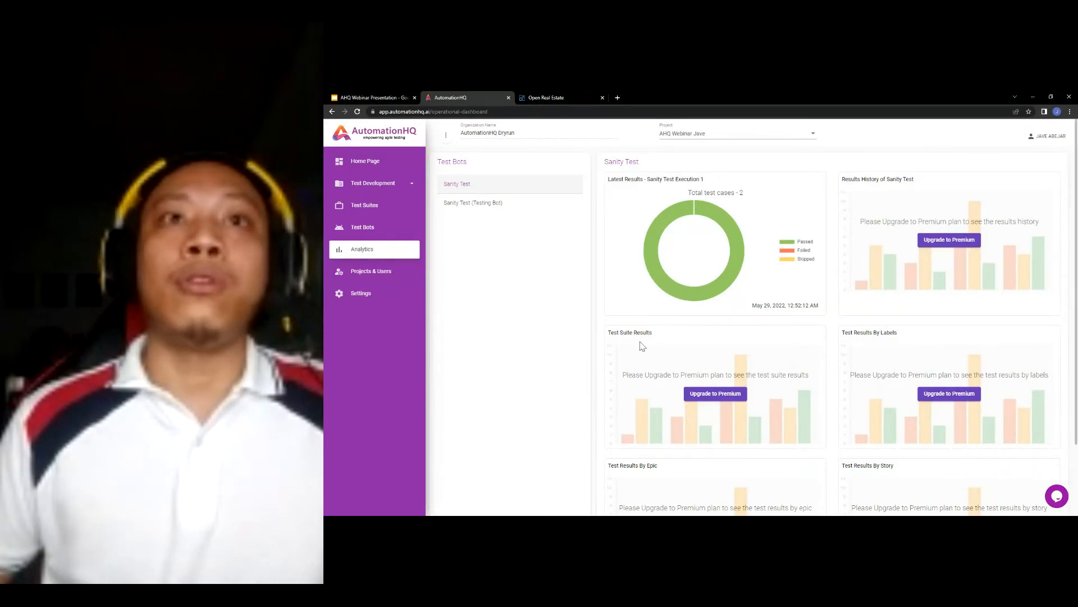
{"action": "scroll", "coordinate": [814, 297], "scroll_direction": "down", "scroll_amount": 2}
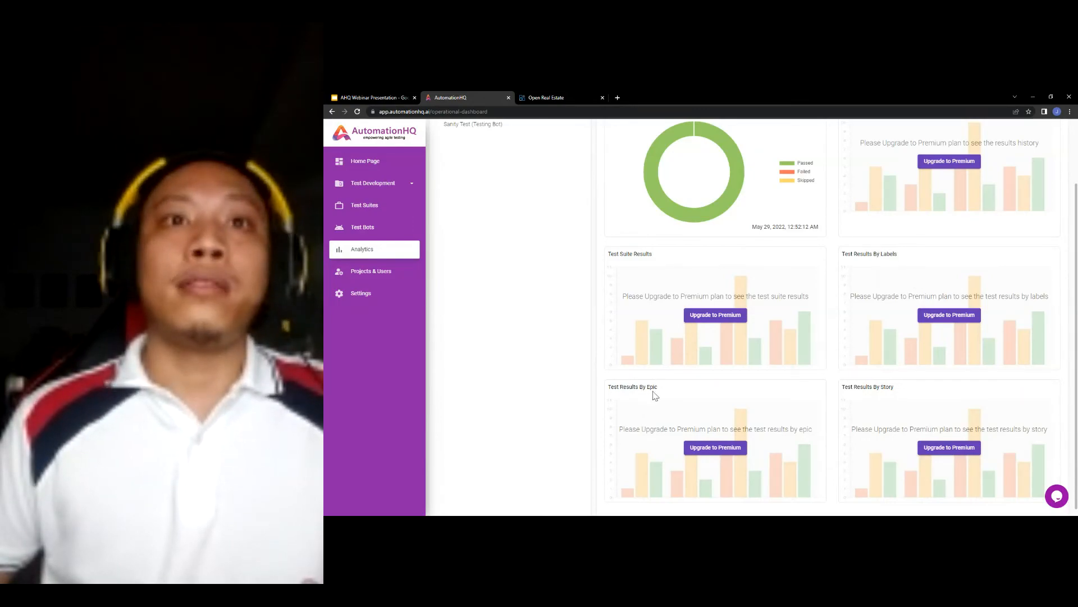
{"action": "scroll", "coordinate": [702, 391], "scroll_direction": "down", "scroll_amount": 1}
{"action": "scroll", "coordinate": [745, 318], "scroll_direction": "up", "scroll_amount": 2}
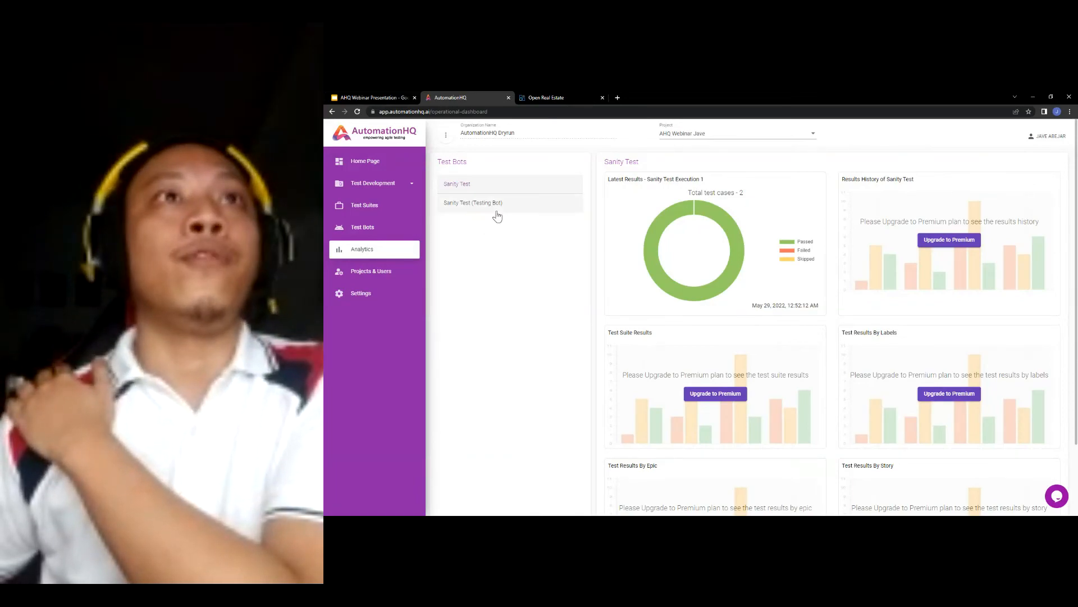
{"action": "left_click", "coordinate": [362, 249]}
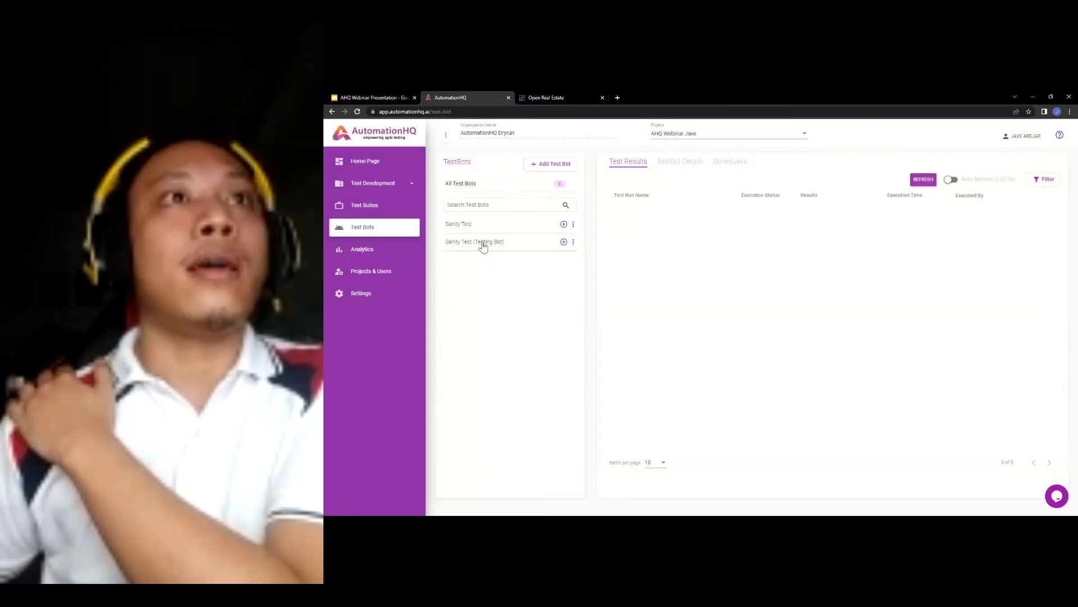
{"action": "left_click", "coordinate": [483, 244]}
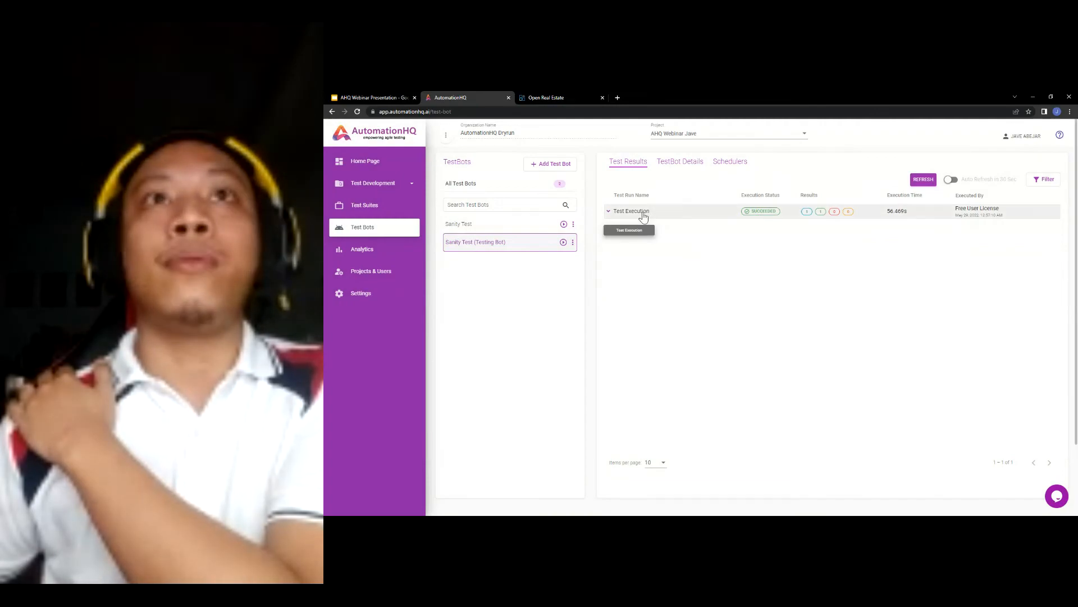
{"action": "left_click", "coordinate": [643, 216]}
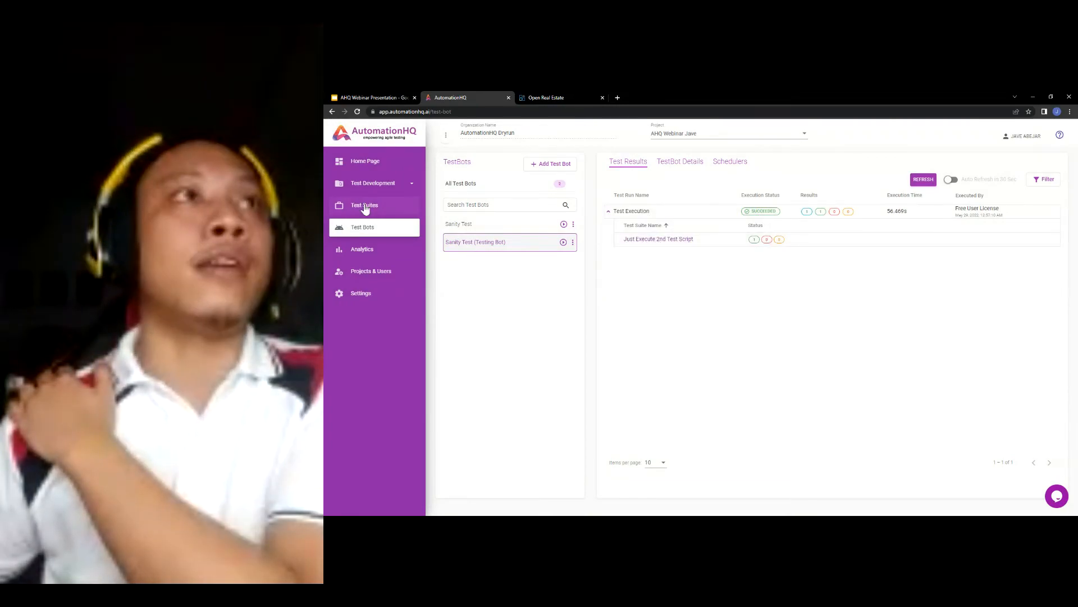
{"action": "left_click", "coordinate": [368, 252]}
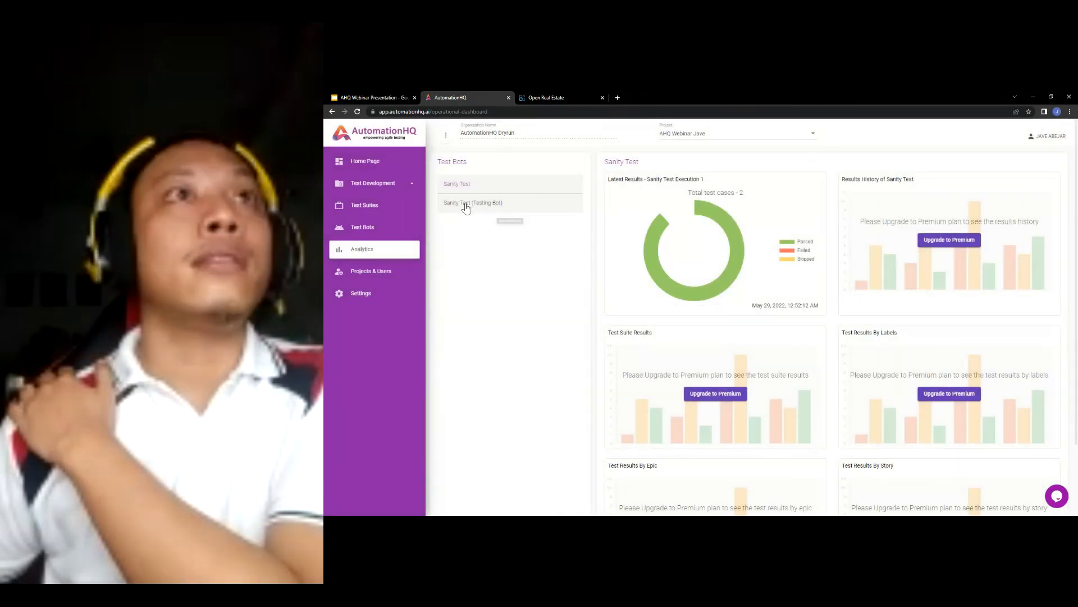
{"action": "left_click", "coordinate": [470, 204]}
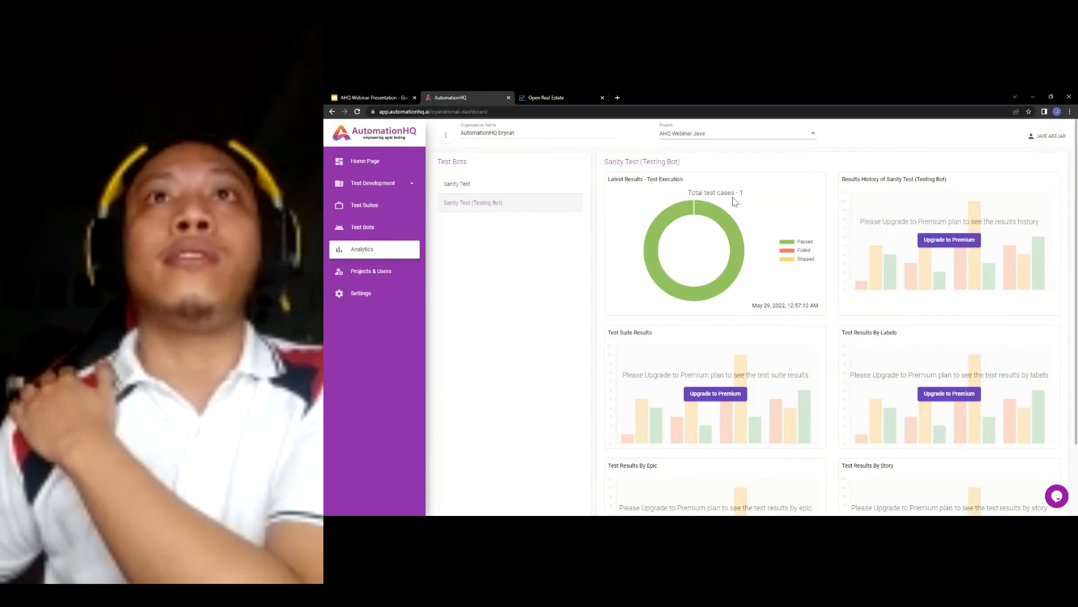
- Check Sanity Test (Testing Bot)'s single passed test case, then open Test Scripts under Test Development
{"action": "mouse_move", "coordinate": [739, 228]}
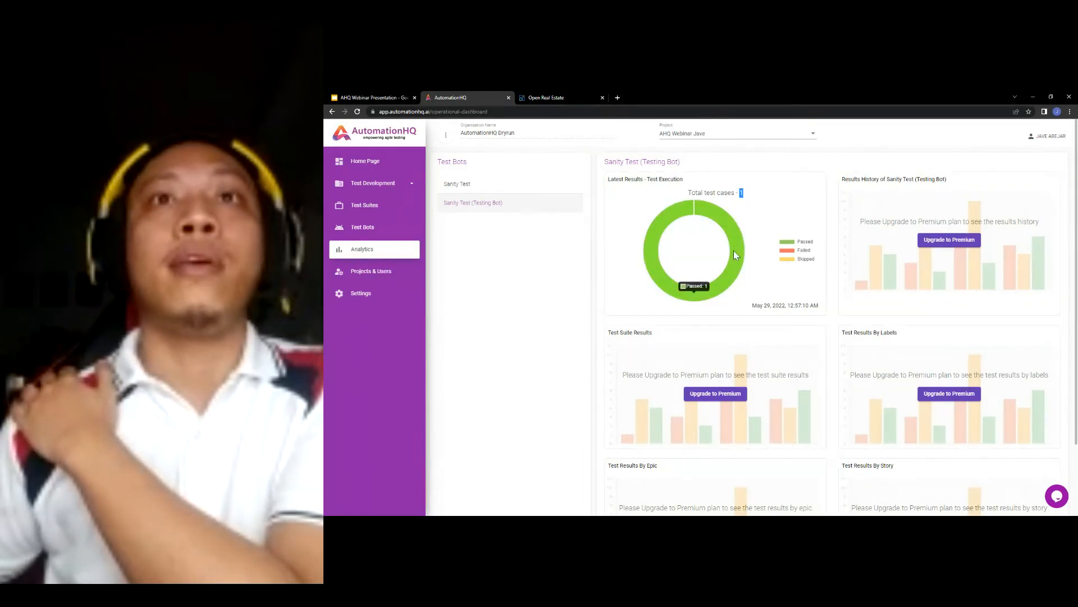
{"action": "left_click", "coordinate": [434, 228]}
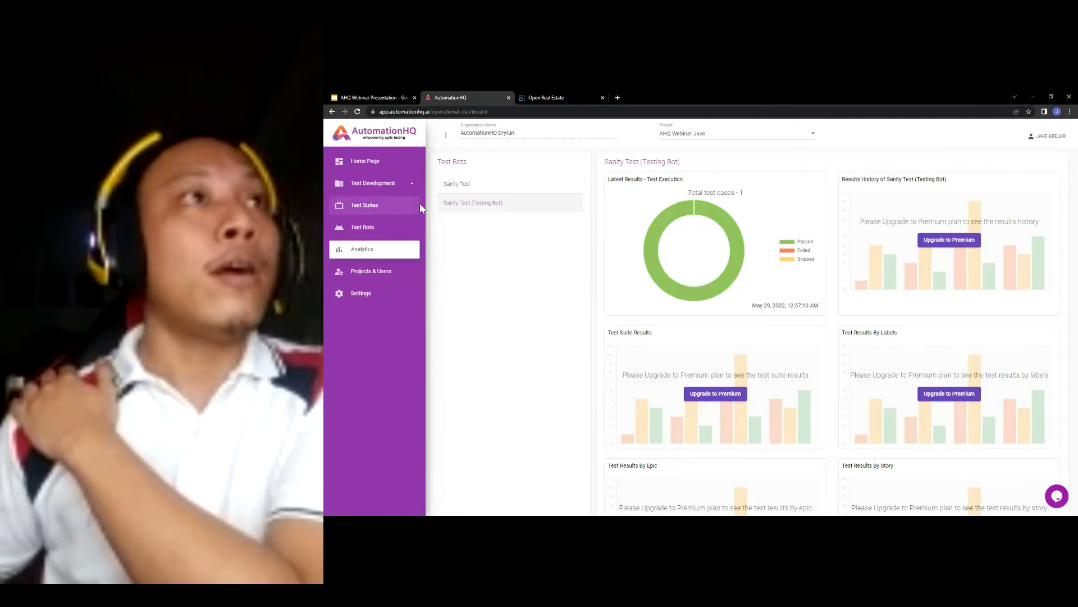
{"action": "left_click", "coordinate": [377, 183]}
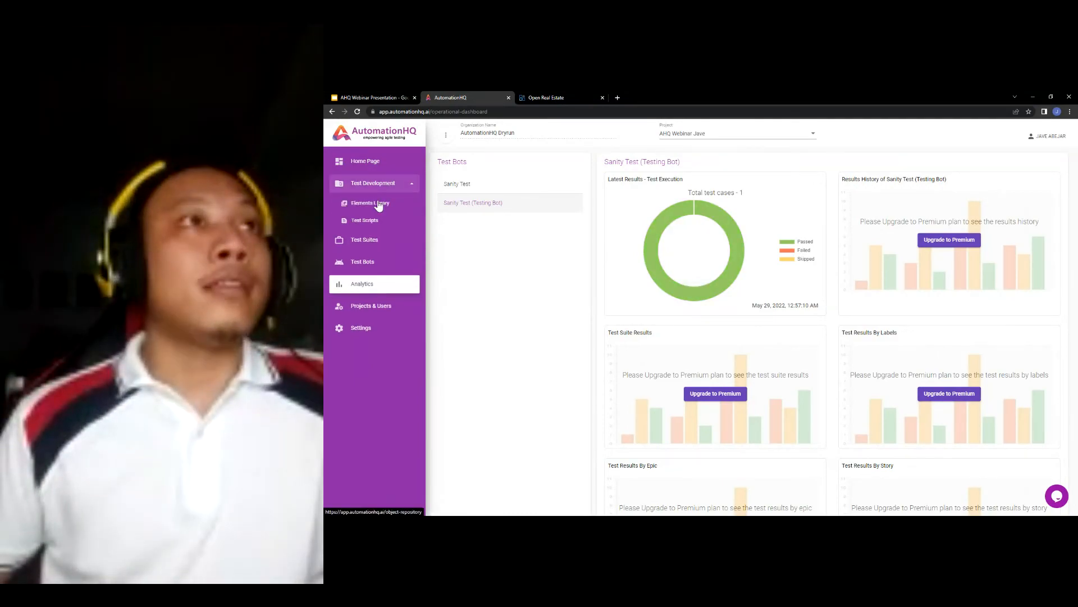
{"action": "left_click", "coordinate": [380, 203]}
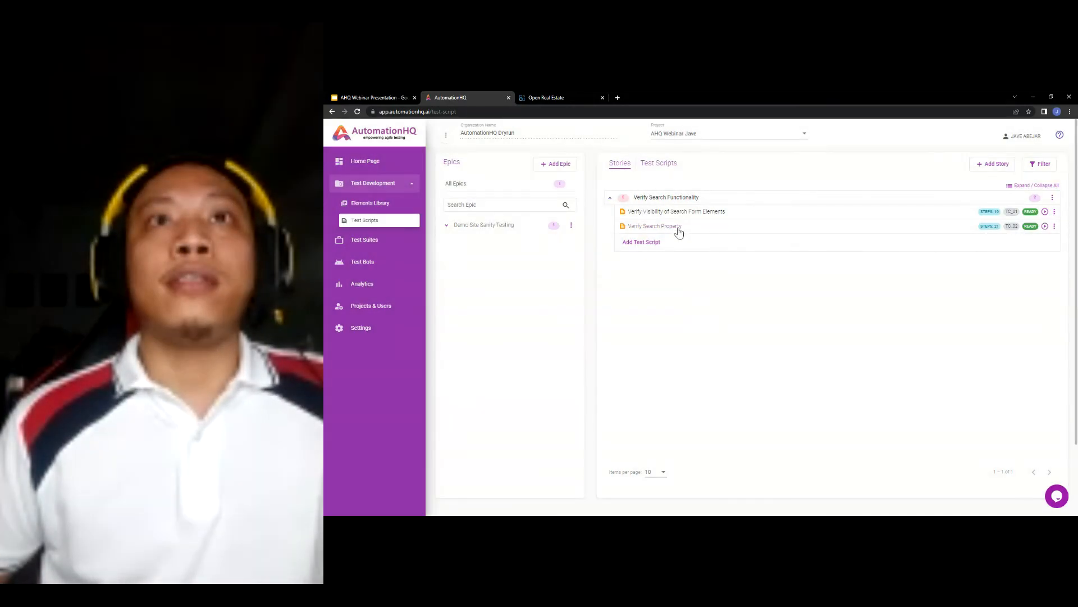
- Open Verify Search Property for editing from the Demo Site Sanity Testing epic's story
{"action": "left_click", "coordinate": [678, 228]}
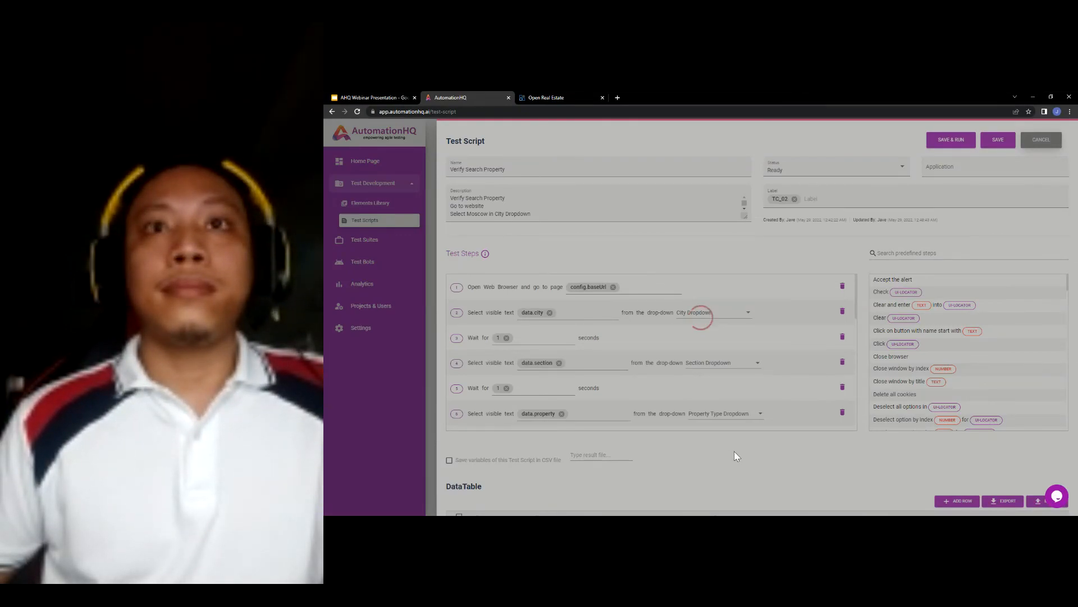
{"action": "scroll", "coordinate": [723, 427], "scroll_direction": "down", "scroll_amount": 2}
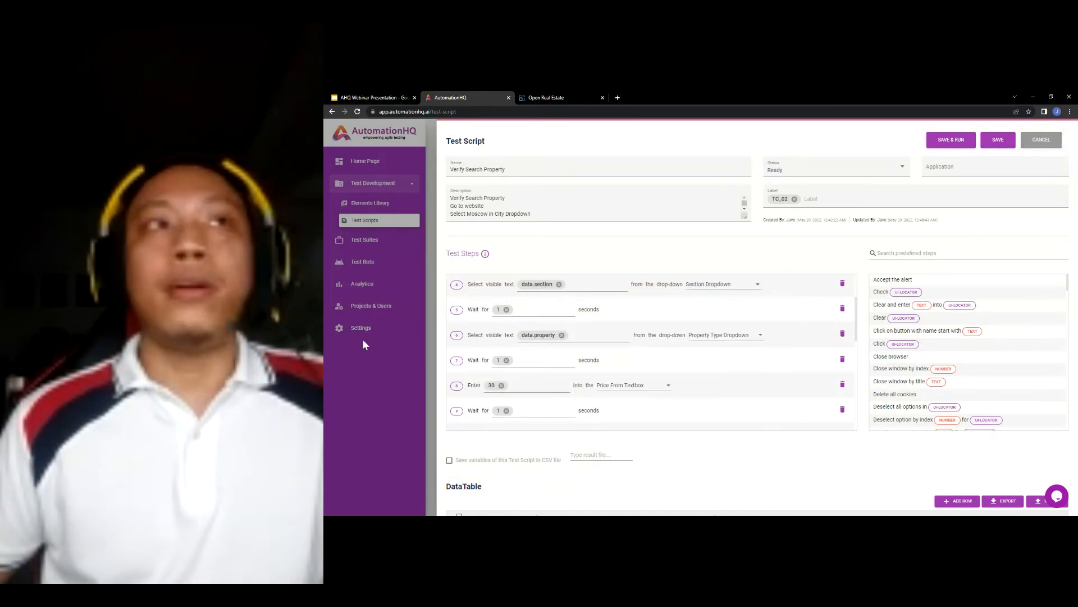
{"action": "left_click", "coordinate": [1041, 140]}
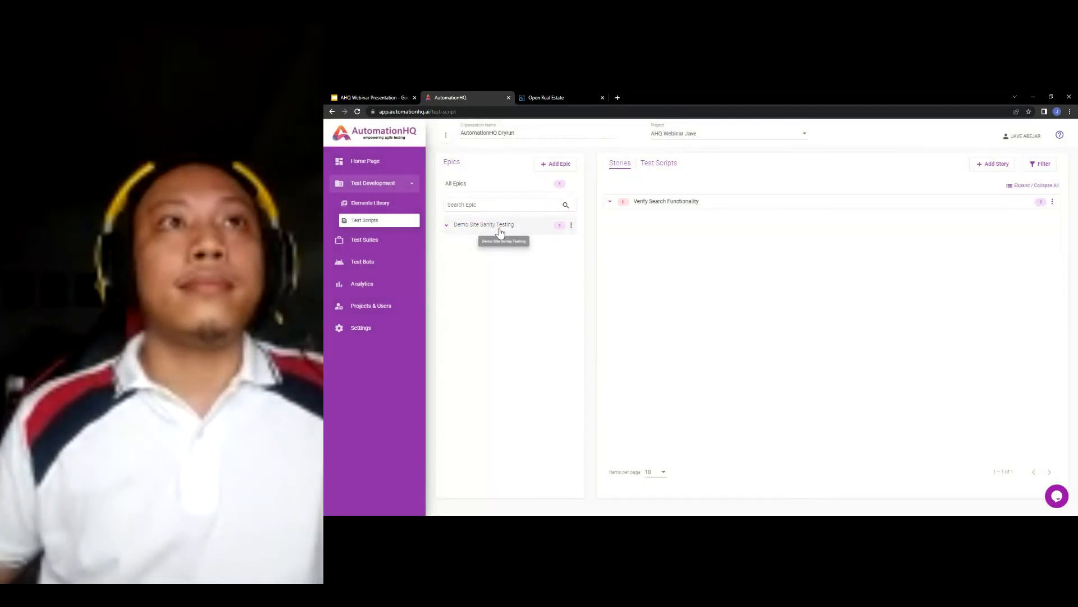
{"action": "left_click", "coordinate": [522, 220]}
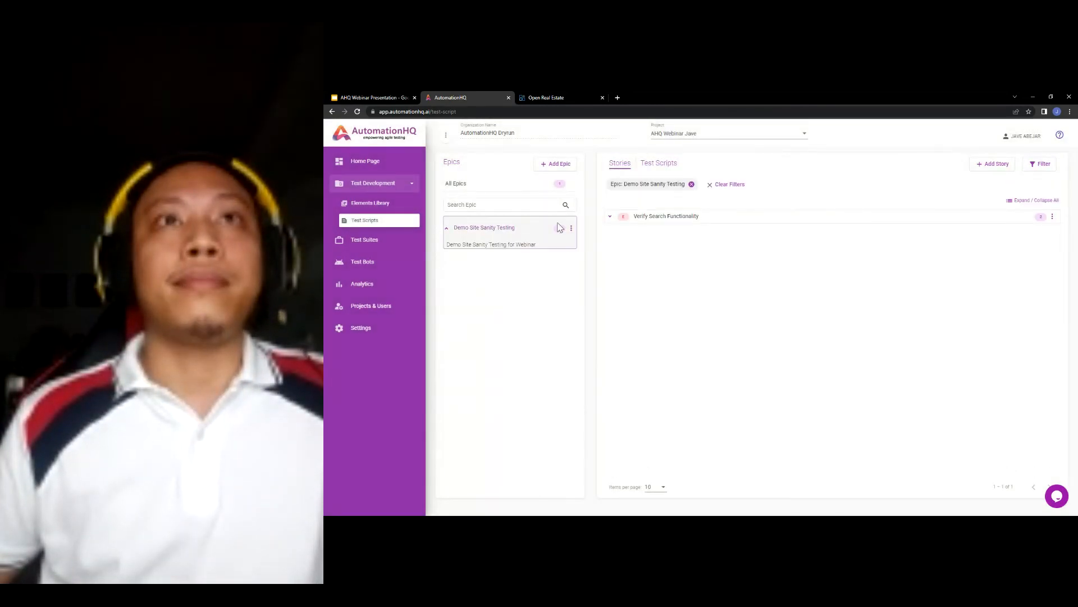
{"action": "left_click", "coordinate": [655, 214]}
{"action": "left_click", "coordinate": [663, 241]}
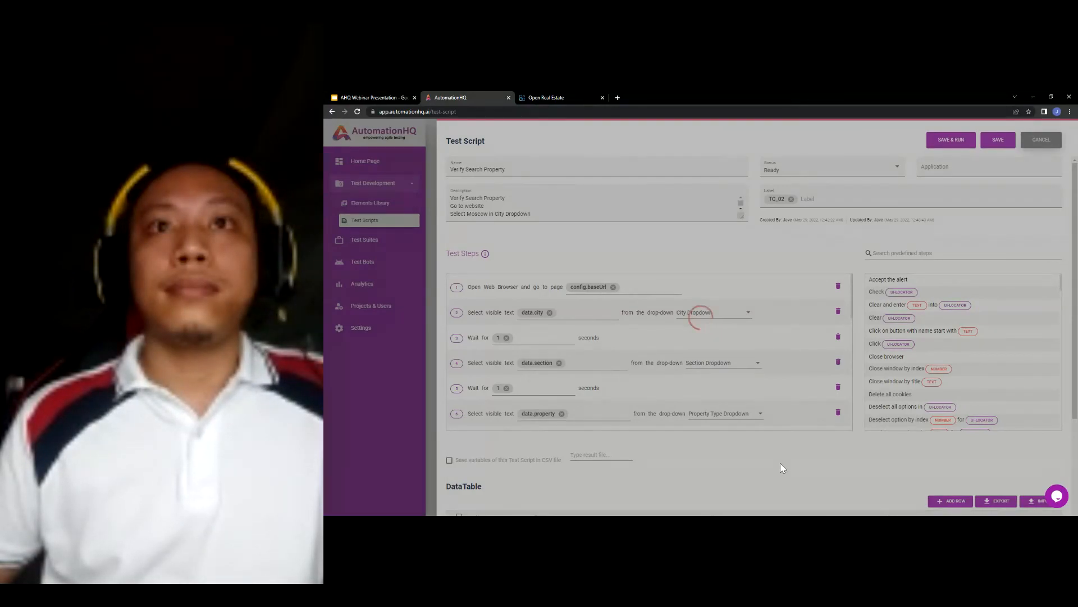
{"action": "scroll", "coordinate": [777, 445], "scroll_direction": "down", "scroll_amount": 3}
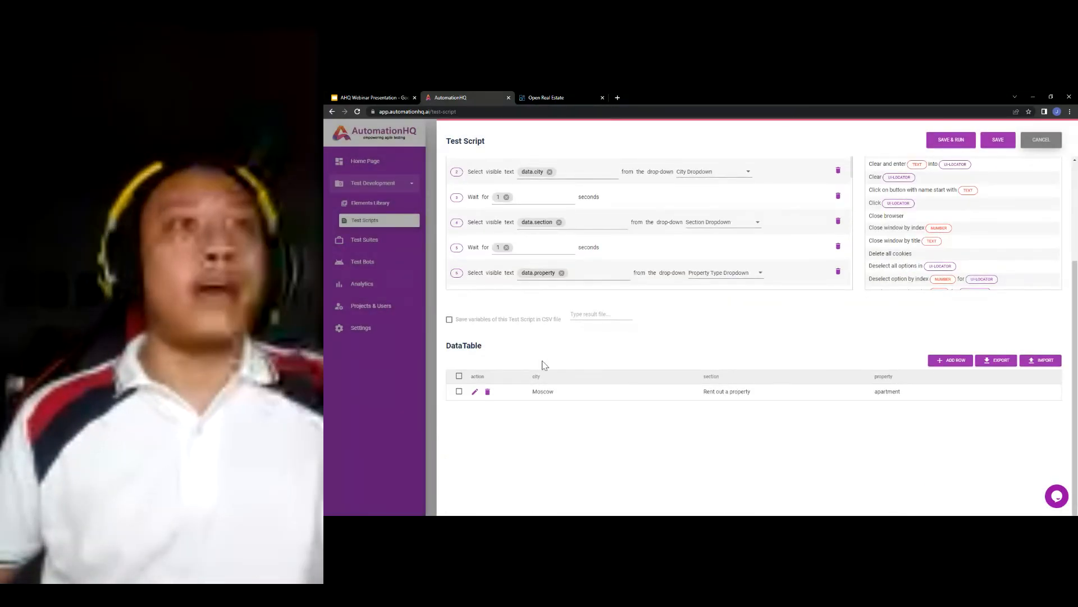
- Add a new DataTable row and enter New-York as its city, after checking the demo site's city options
{"action": "scroll", "coordinate": [584, 349], "scroll_direction": "up", "scroll_amount": 1}
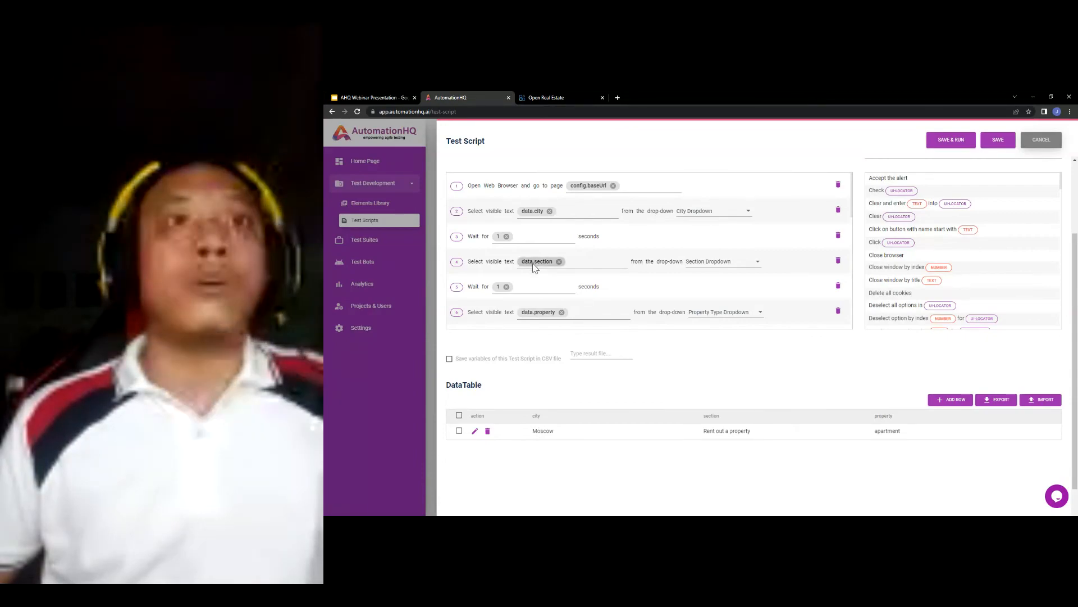
{"action": "triple_click", "coordinate": [710, 432]}
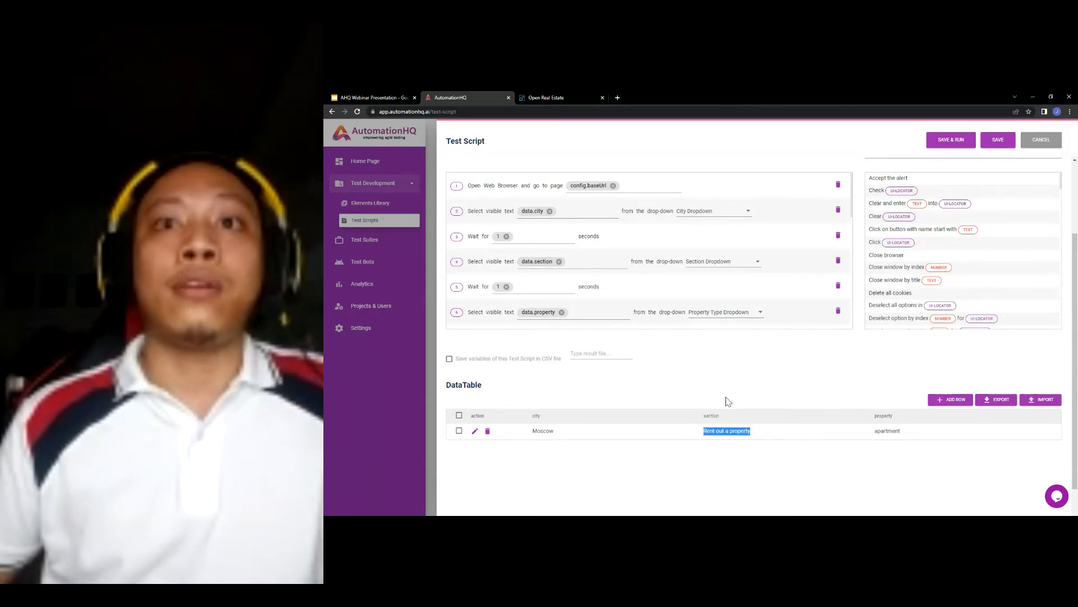
{"action": "left_click", "coordinate": [726, 400]}
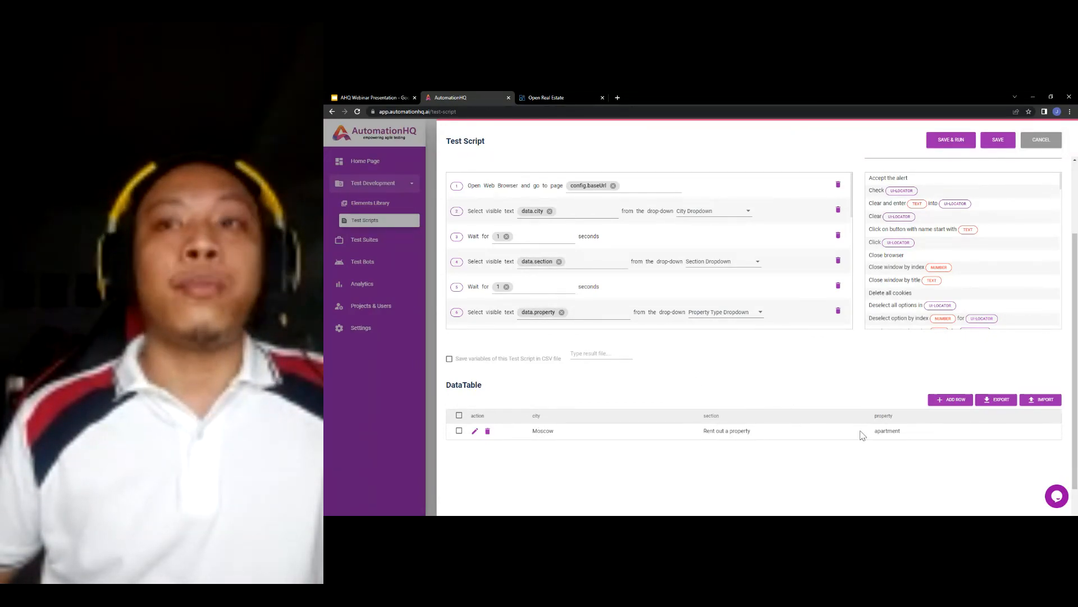
{"action": "left_click", "coordinate": [951, 400]}
{"action": "left_click", "coordinate": [561, 105]}
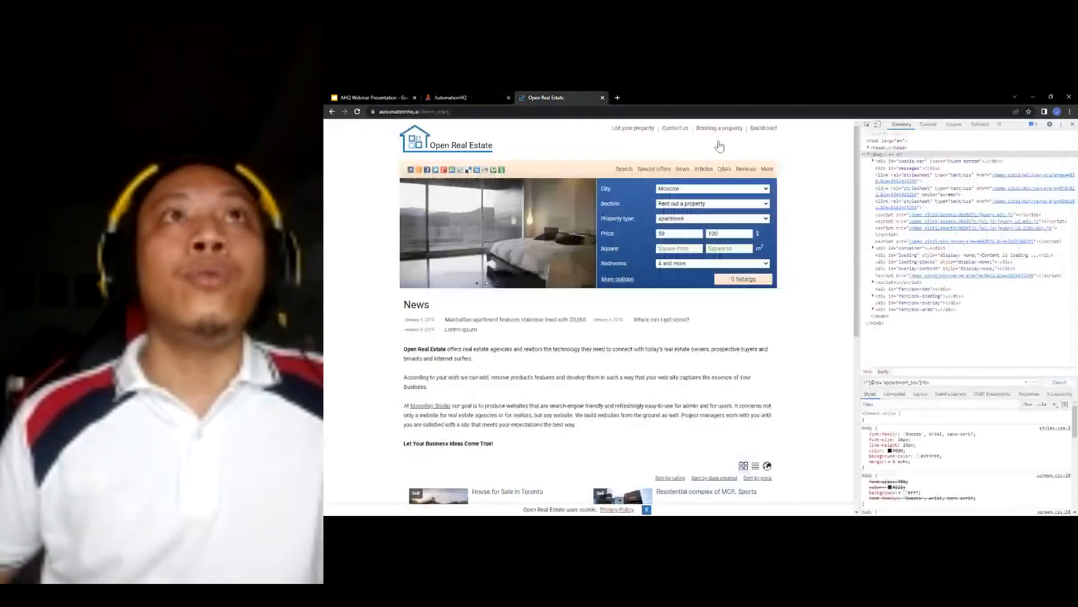
{"action": "left_click", "coordinate": [690, 189]}
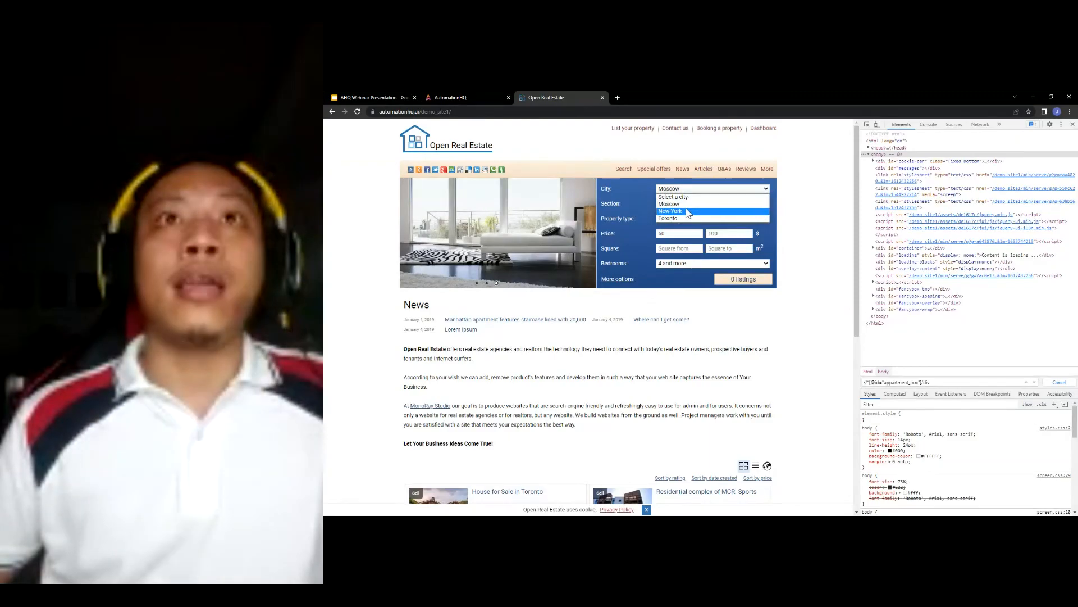
{"action": "left_click", "coordinate": [487, 96]}
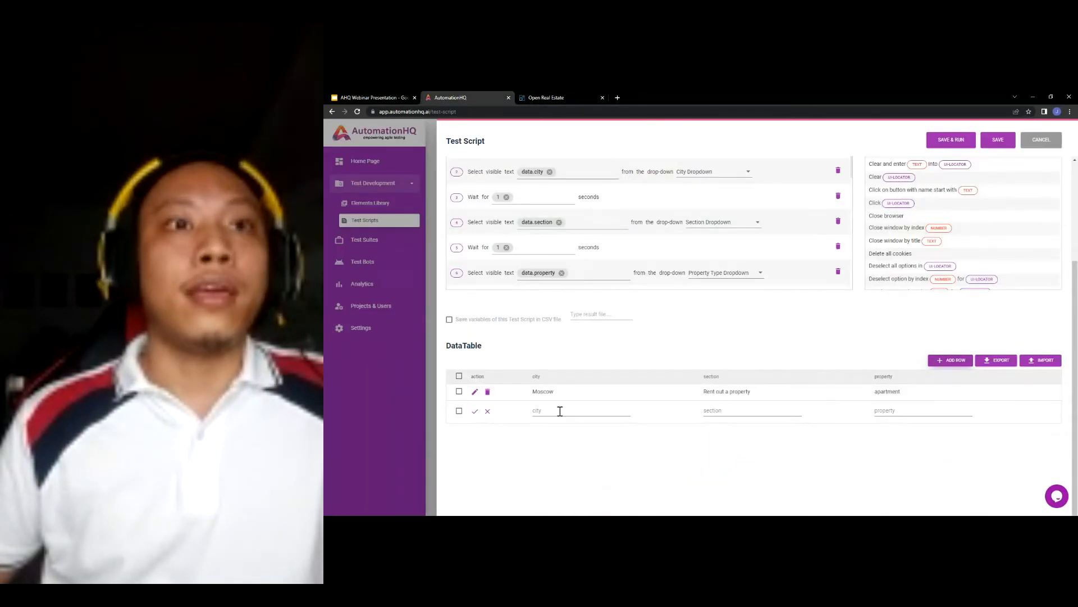
{"action": "left_click", "coordinate": [560, 411]}
{"action": "type", "text": "New"}
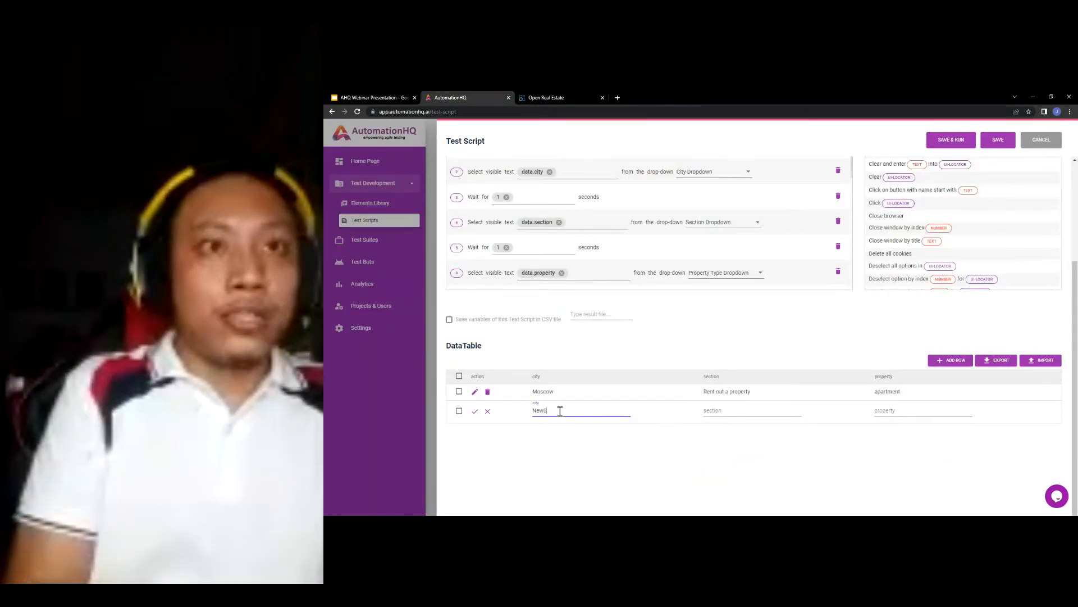
{"action": "type", "text": "-York"}
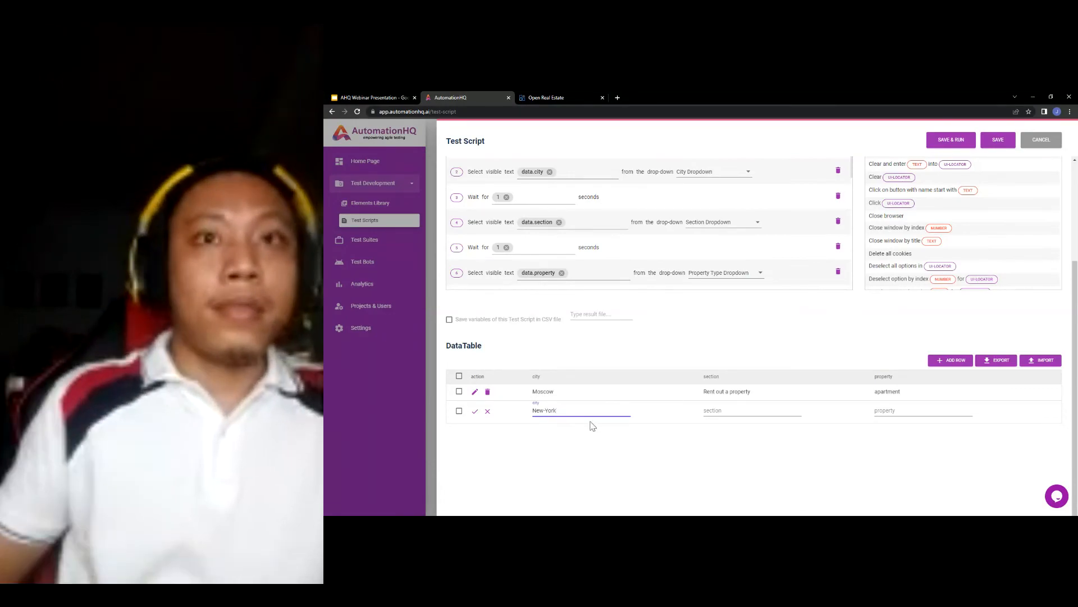
- Enter Sell as the new row's section, after checking the demo site's section choices
{"action": "left_click", "coordinate": [548, 99]}
{"action": "left_click", "coordinate": [721, 205]}
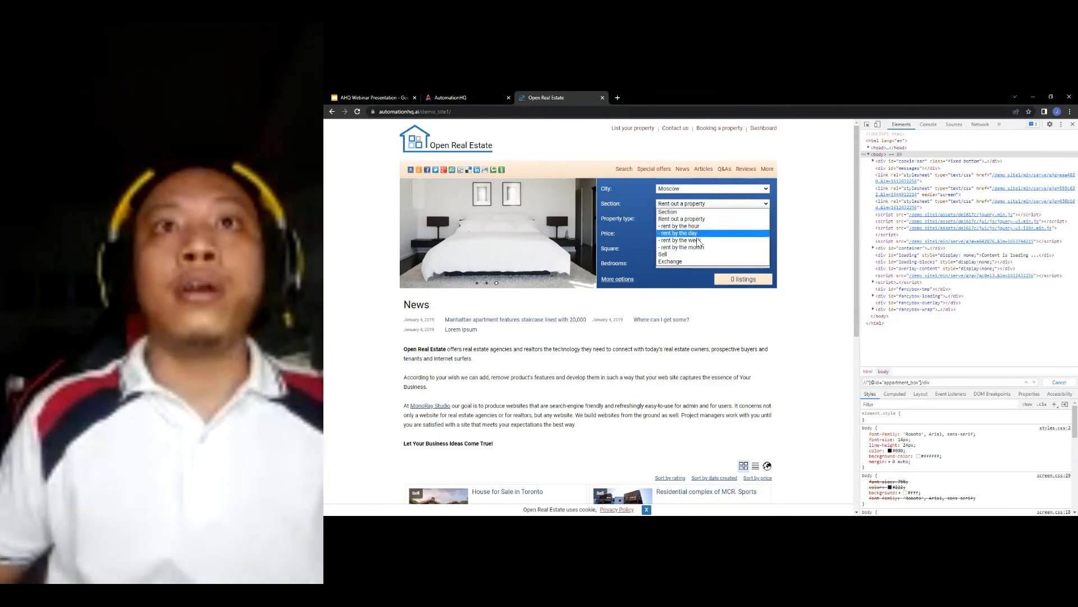
{"action": "left_click", "coordinate": [408, 97]}
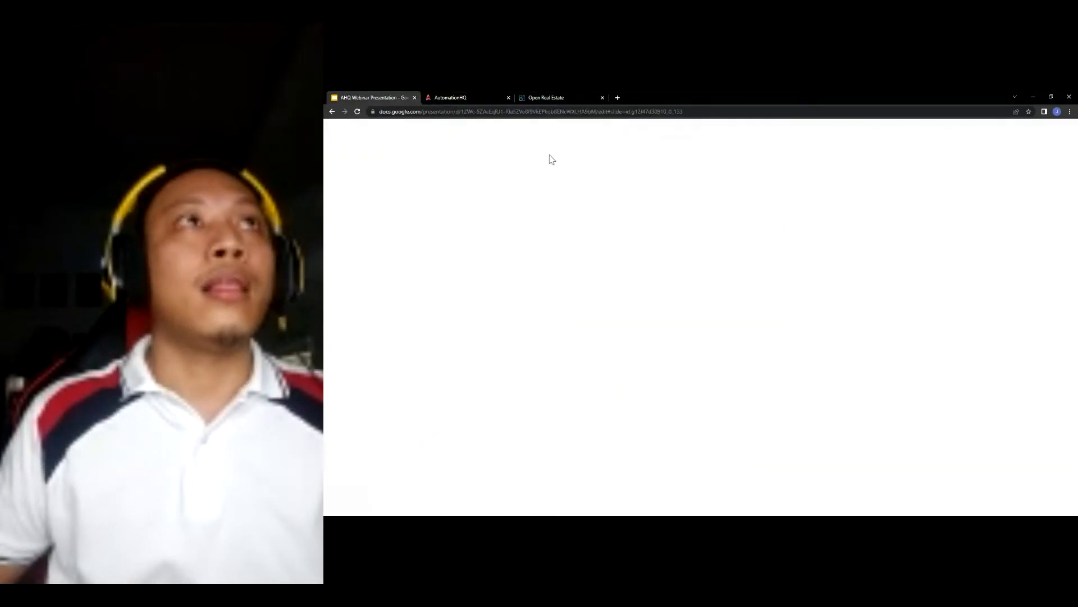
{"action": "left_click", "coordinate": [463, 97]}
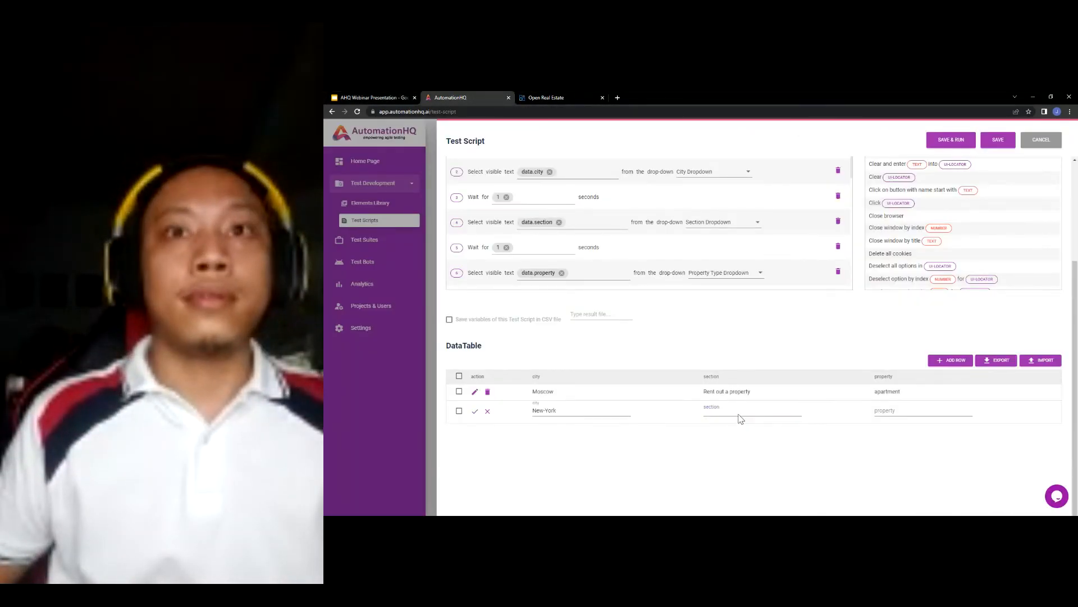
{"action": "type", "text": "Sell"}
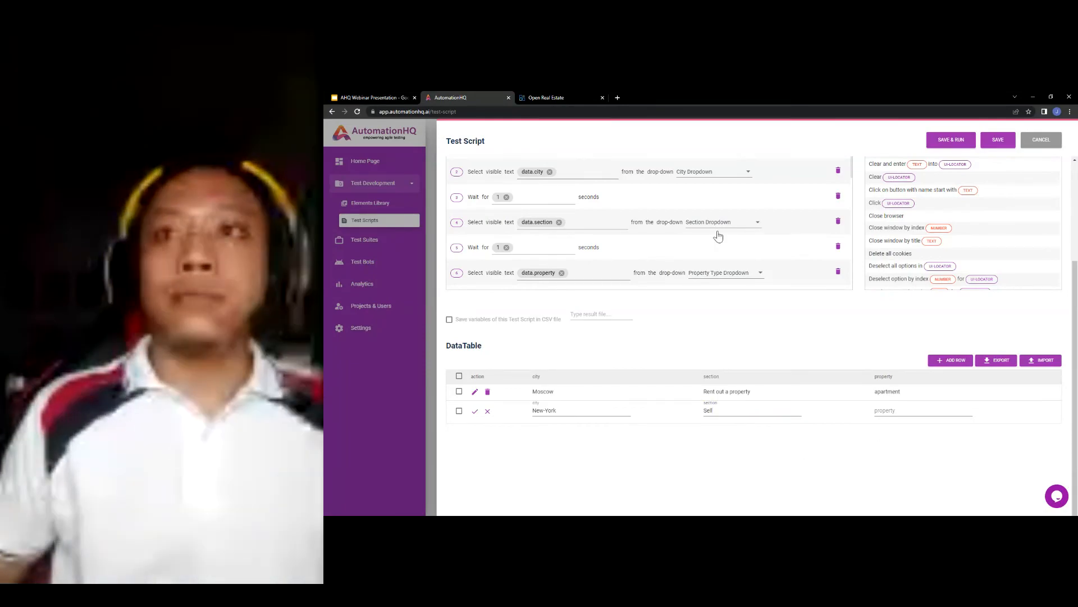
- Enter hotel as the property type and save the New-York row
{"action": "key", "text": "ctrl+Tab"}
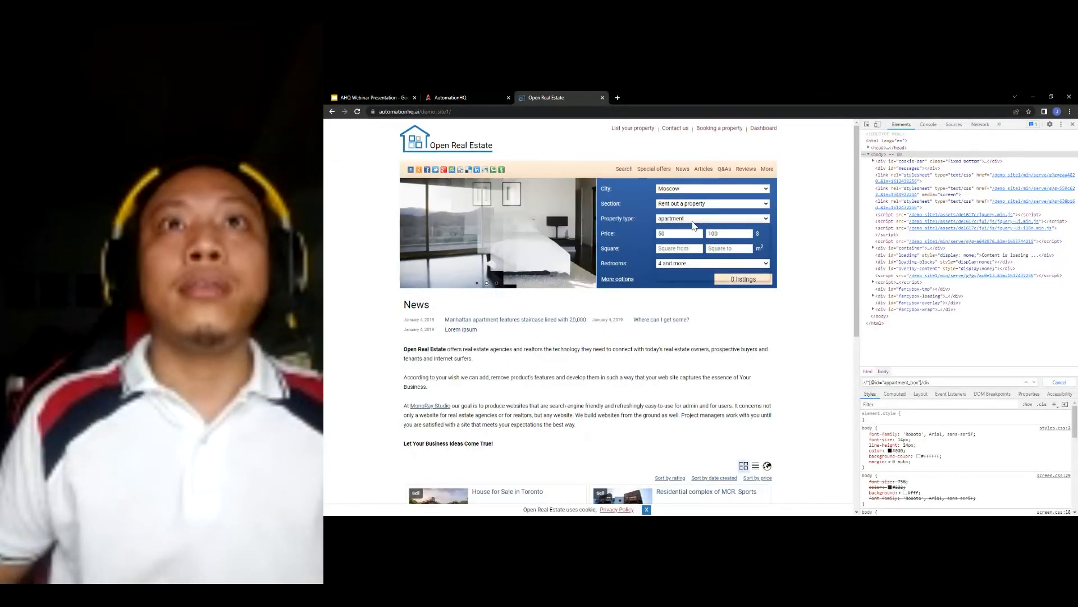
{"action": "left_click", "coordinate": [697, 219]}
{"action": "left_click", "coordinate": [382, 96]}
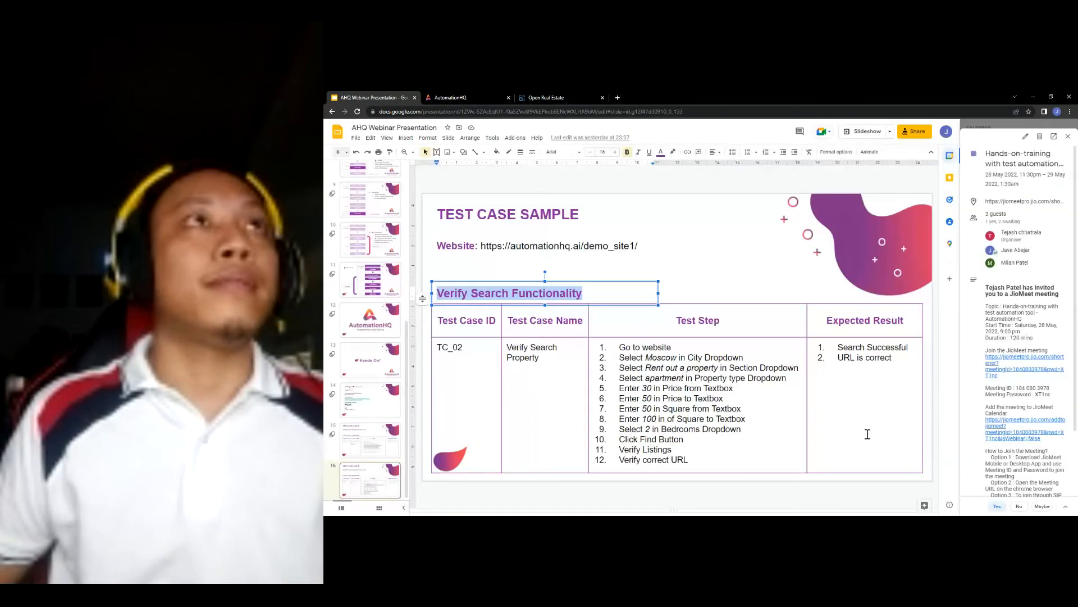
{"action": "left_click", "coordinate": [463, 96]}
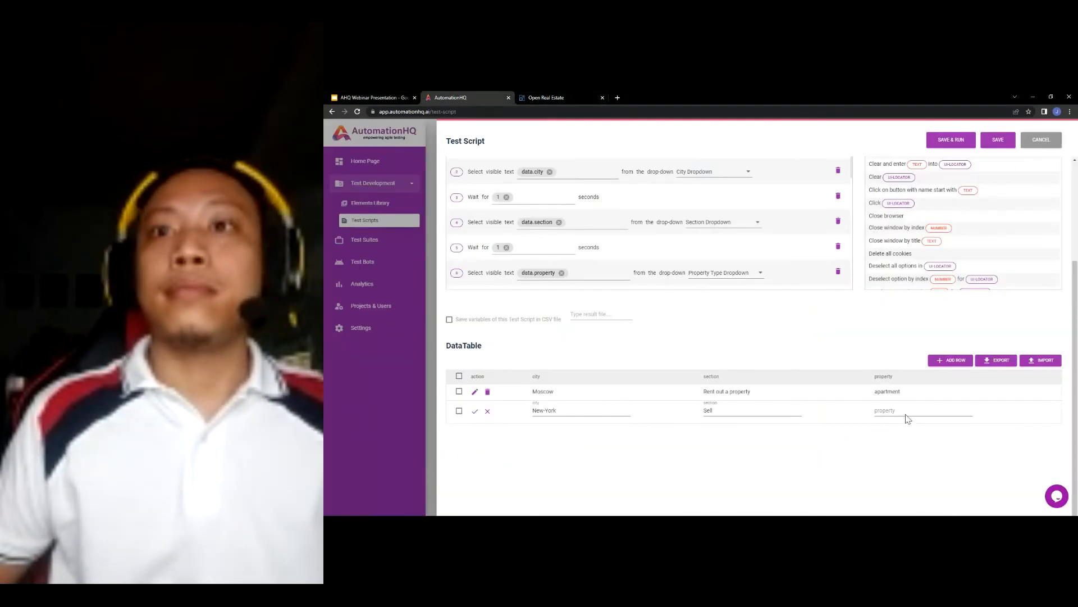
{"action": "type", "text": "hotel"}
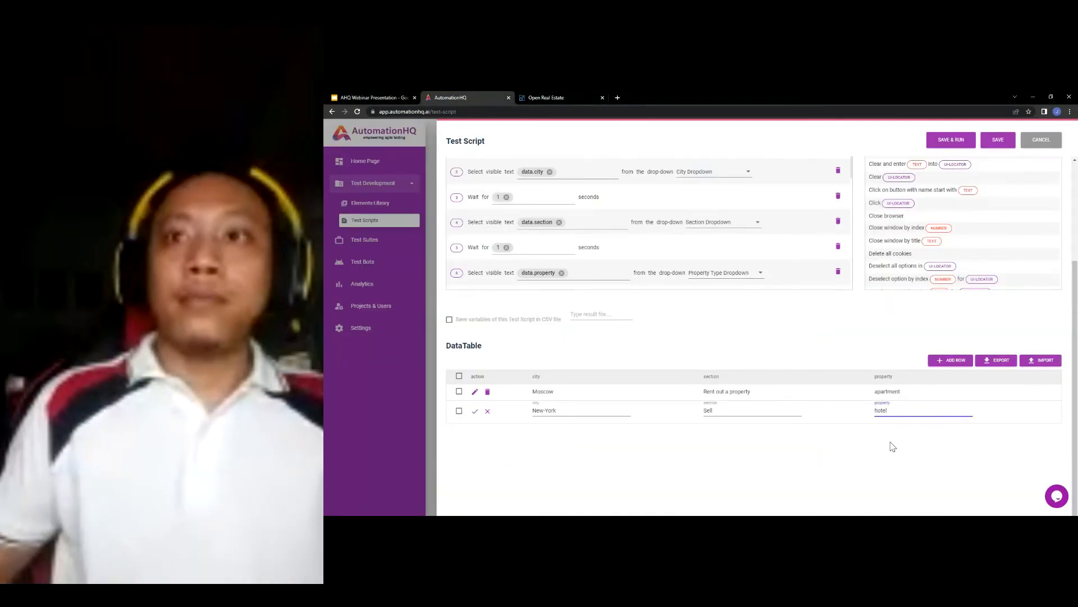
{"action": "left_click", "coordinate": [475, 411]}
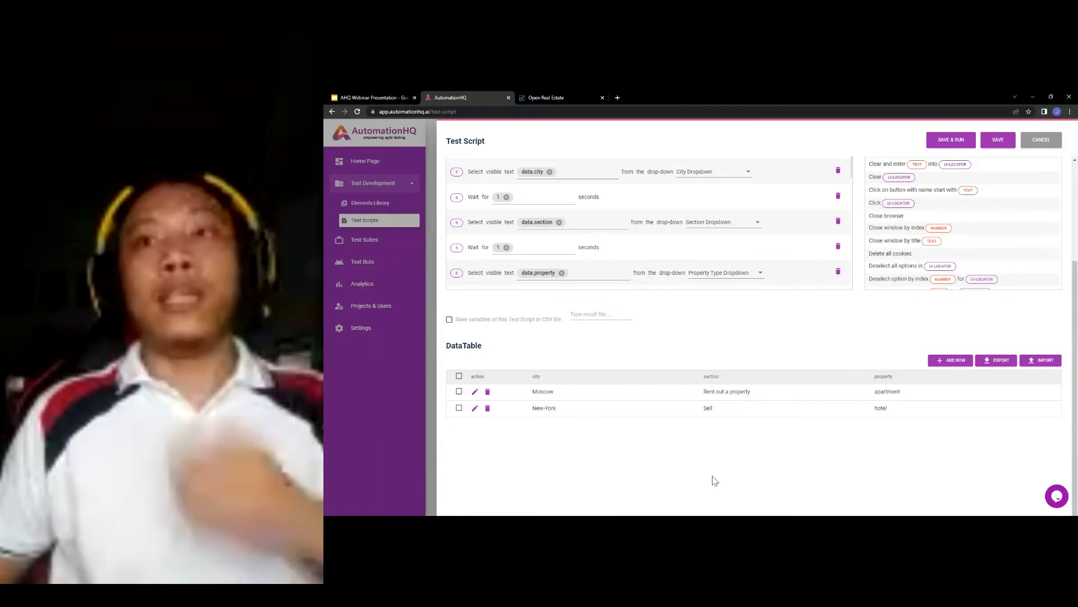
{"action": "scroll", "coordinate": [702, 478], "scroll_direction": "up", "scroll_amount": 1}
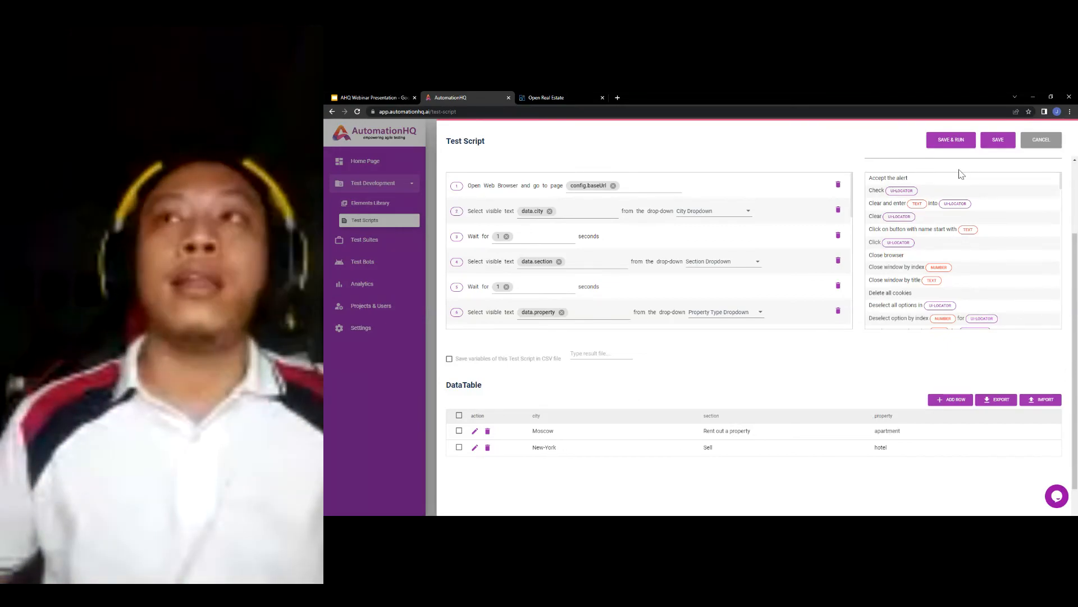
- Save and run the Verify Search Property script, dismiss the local agent prompt, and reload AutomationHQ
{"action": "left_click", "coordinate": [954, 145]}
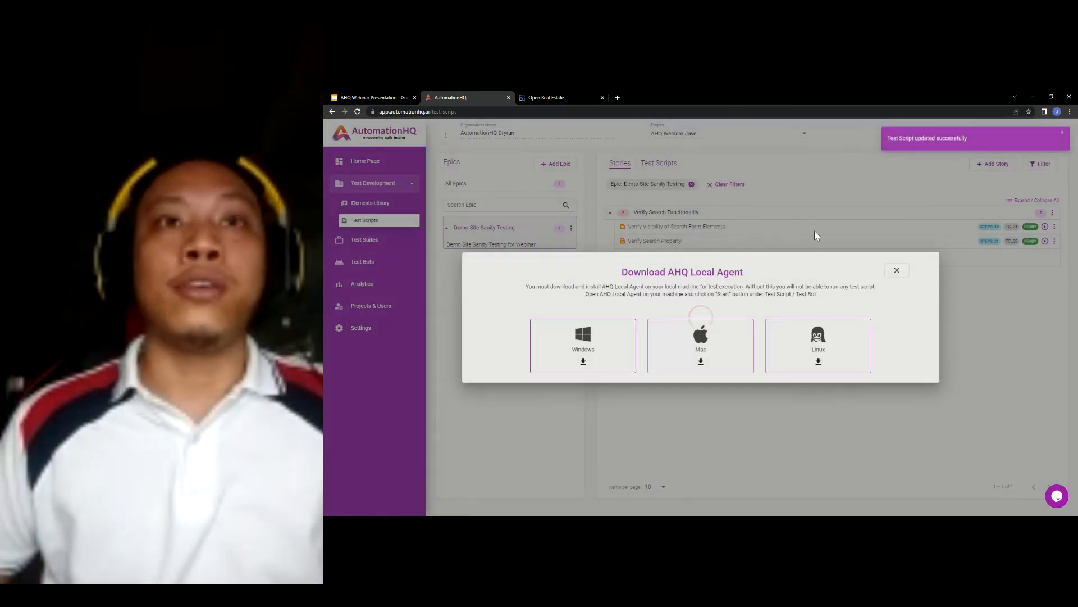
{"action": "left_click", "coordinate": [895, 268]}
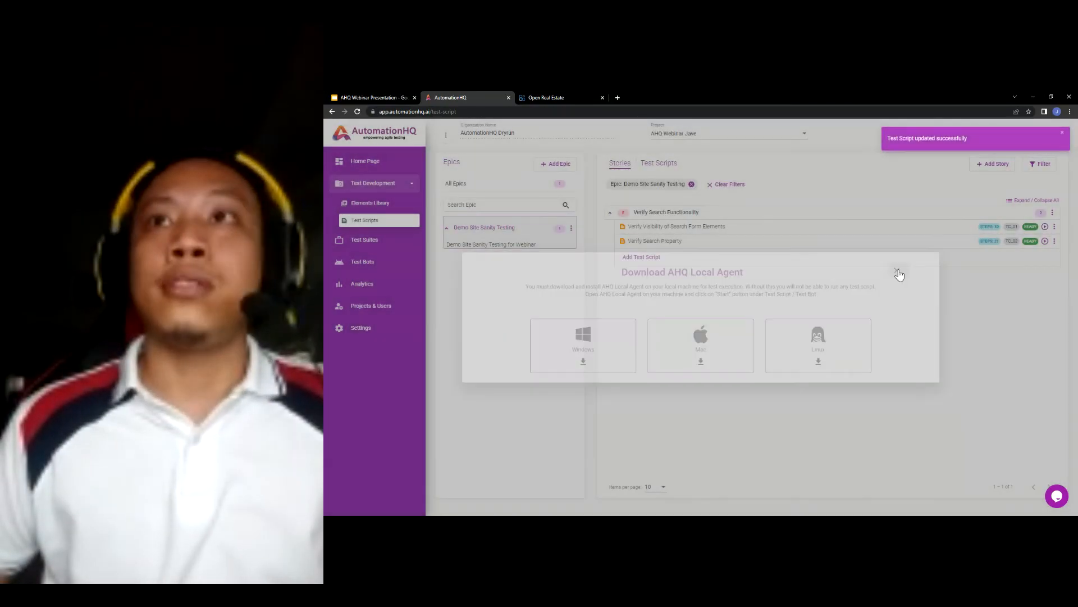
{"action": "key", "text": "F5"}
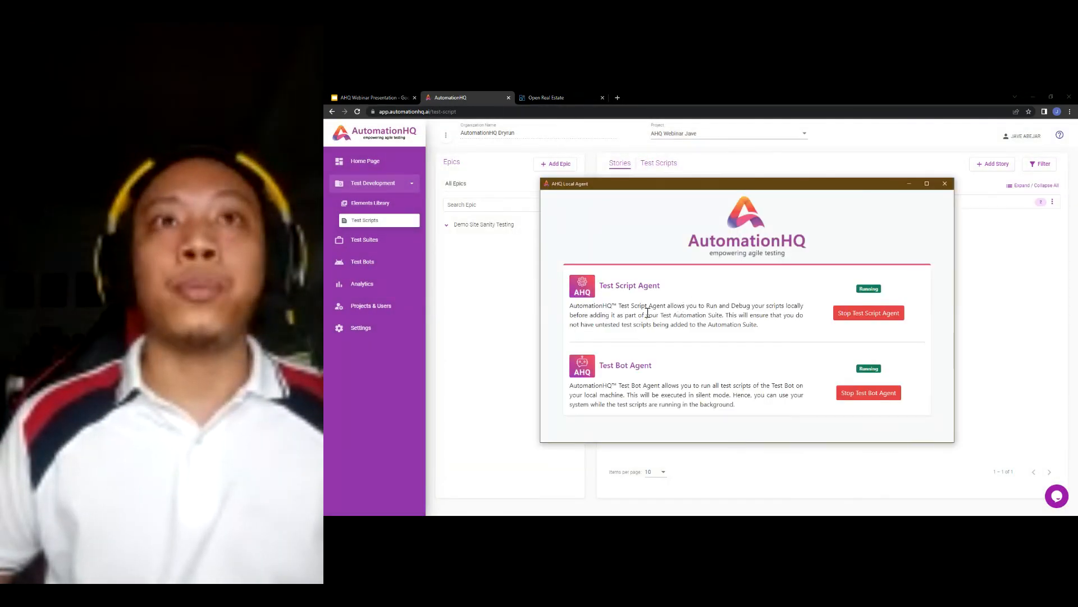
{"action": "left_click", "coordinate": [1002, 289]}
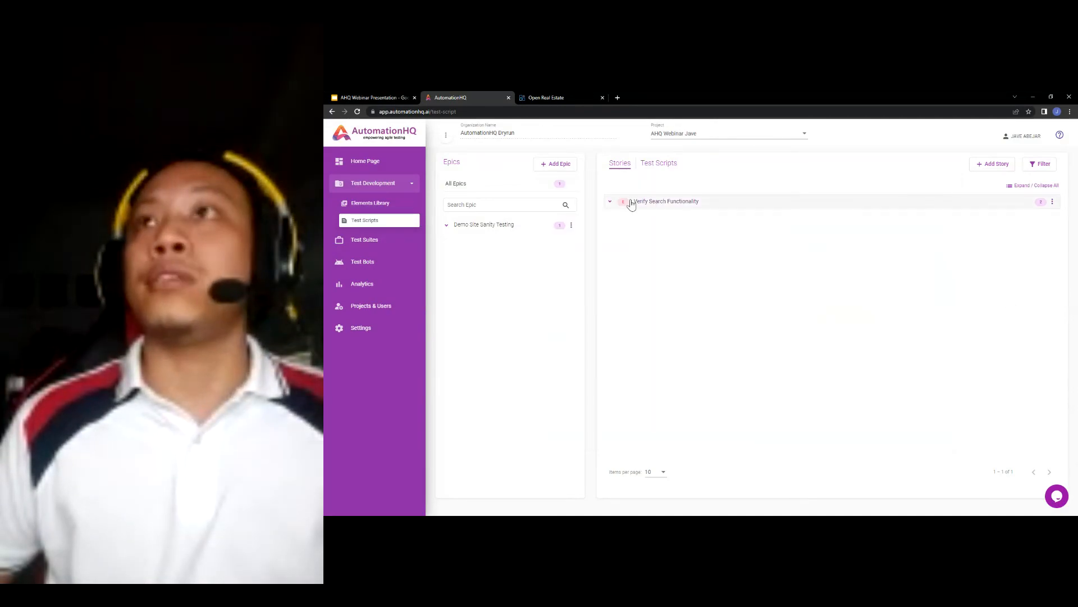
- Run the Verify Search Property script from the Verify Search Functionality story and move its browser window aside
{"action": "left_click", "coordinate": [666, 202]}
{"action": "left_click", "coordinate": [1045, 227]}
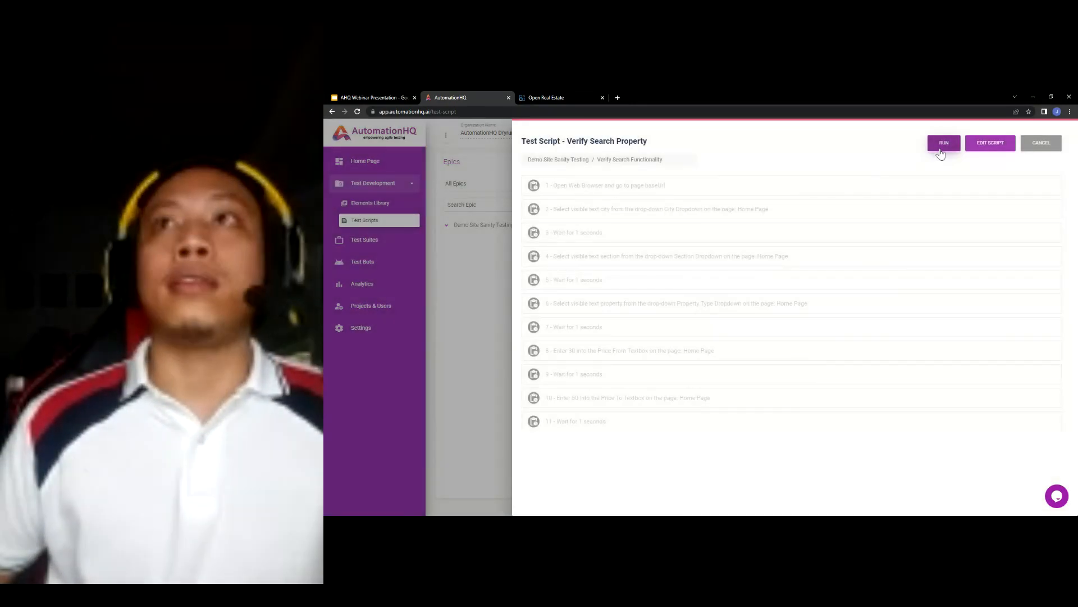
{"action": "left_click", "coordinate": [943, 144]}
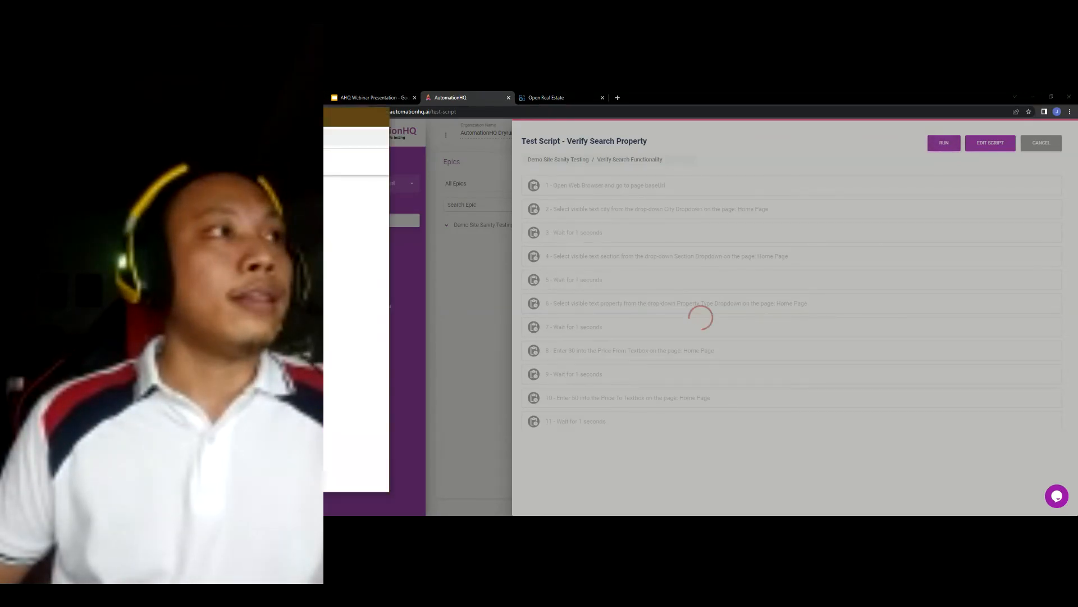
{"action": "left_click_drag", "start_coordinate": [579, 195], "coordinate": [902, 215]}
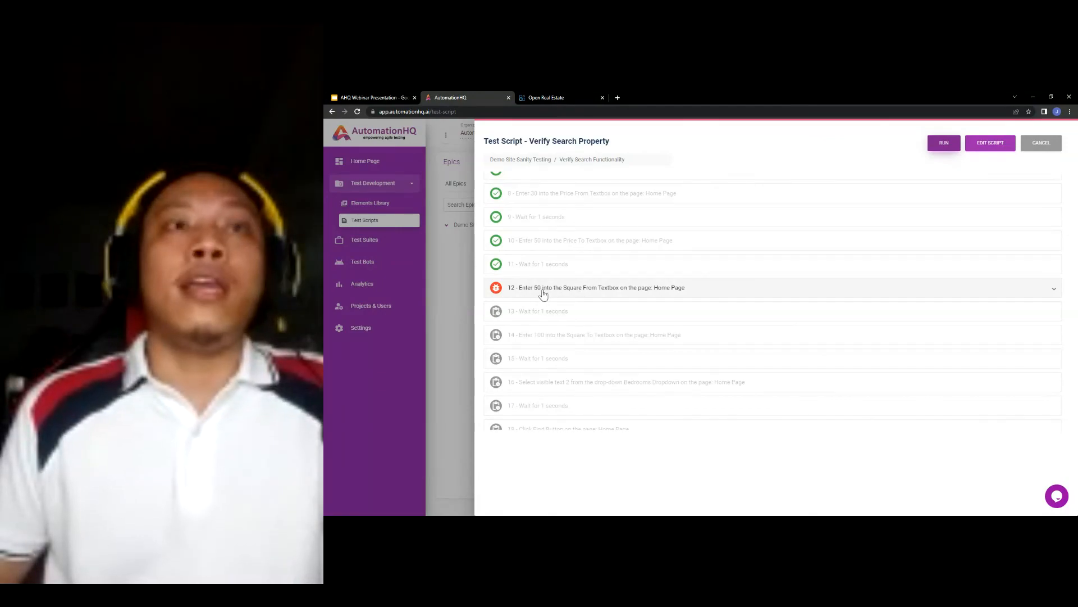
- Expand failed step 12's Square From Textbox log, then bring the webinar presentation to the front
{"action": "left_click", "coordinate": [574, 292]}
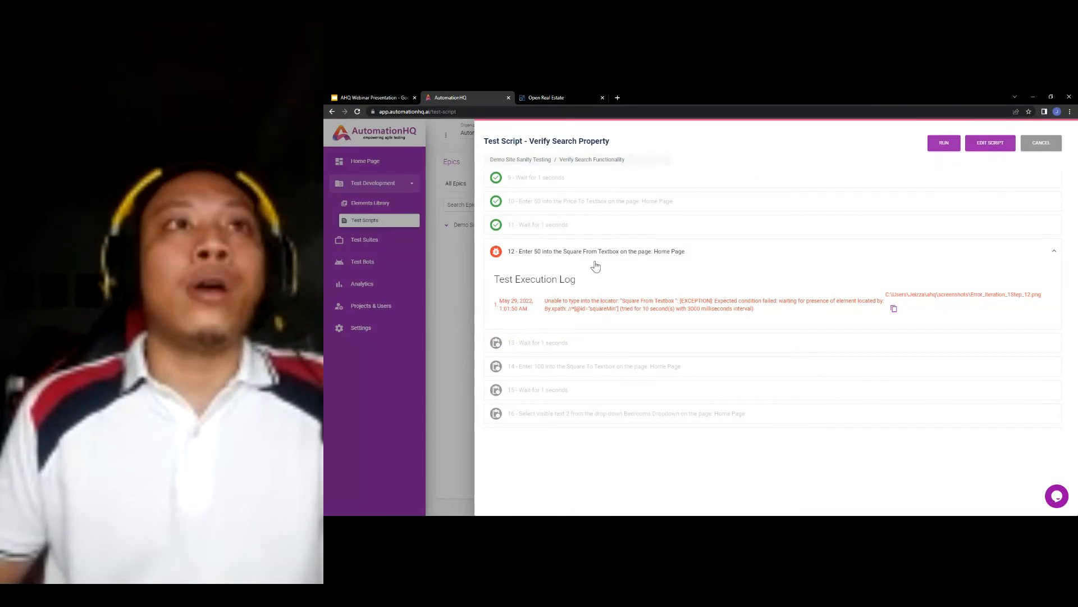
{"action": "left_click", "coordinate": [387, 97]}
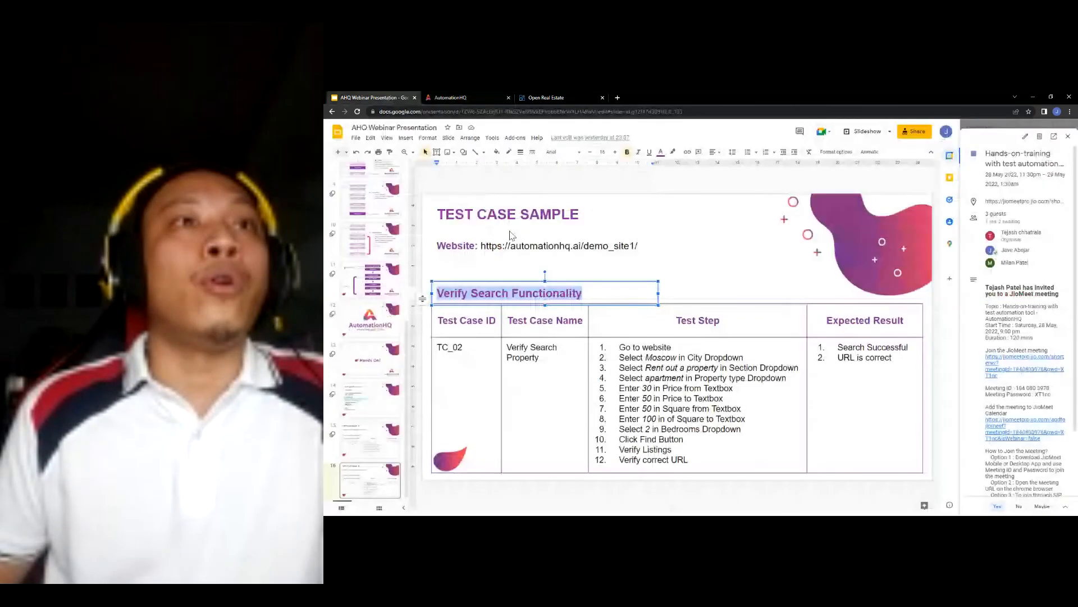
- Show the slide 11 WORKFLOW slide, then return to the AutomationHQ step 12 failure log
{"action": "left_click", "coordinate": [371, 277]}
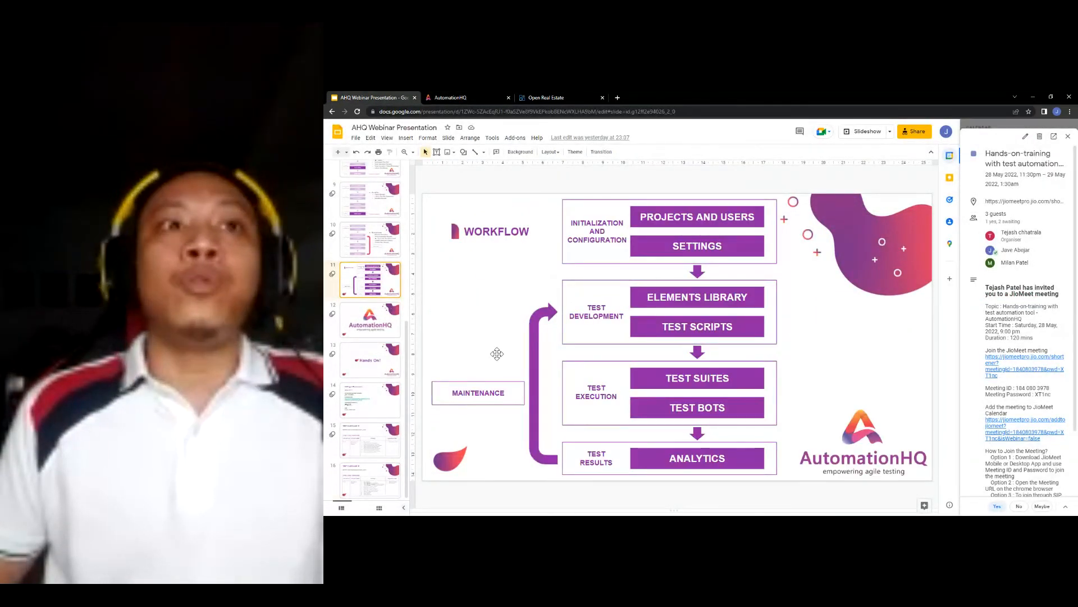
{"action": "left_click", "coordinate": [470, 97]}
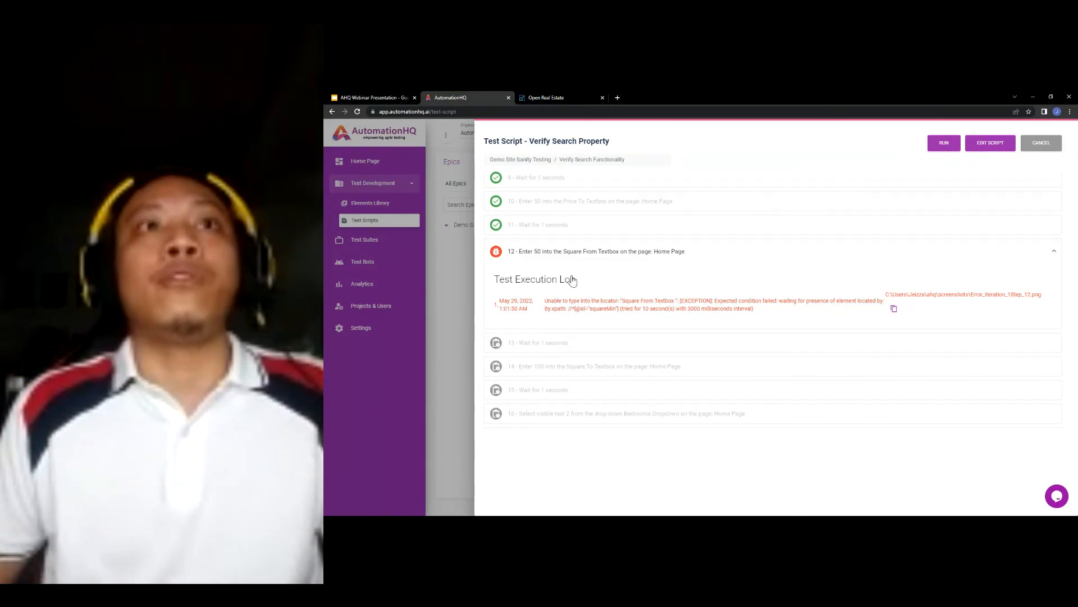
- On the Open Real Estate demo site, choose Sell as Section and hotel as Property type
{"action": "left_click", "coordinate": [548, 97]}
{"action": "left_click", "coordinate": [689, 206]}
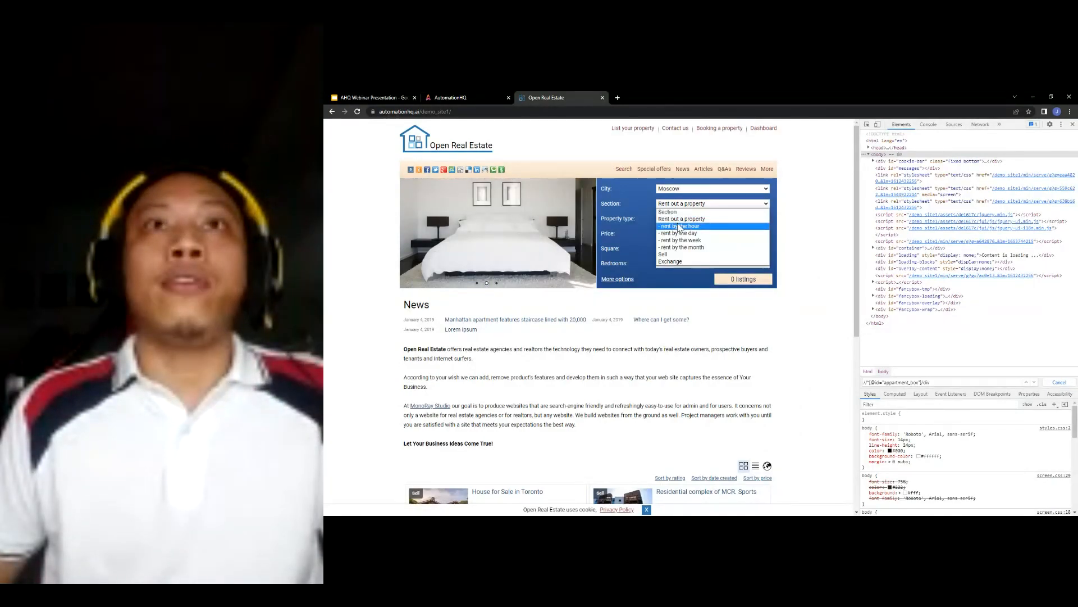
{"action": "left_click", "coordinate": [678, 255]}
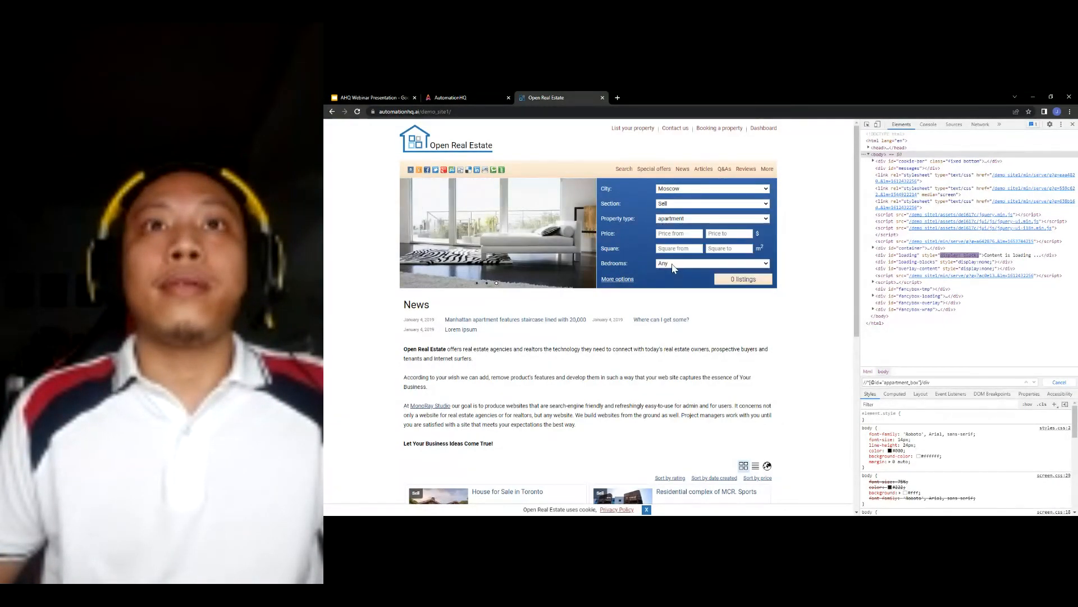
{"action": "left_click", "coordinate": [681, 219]}
{"action": "left_click", "coordinate": [679, 275]}
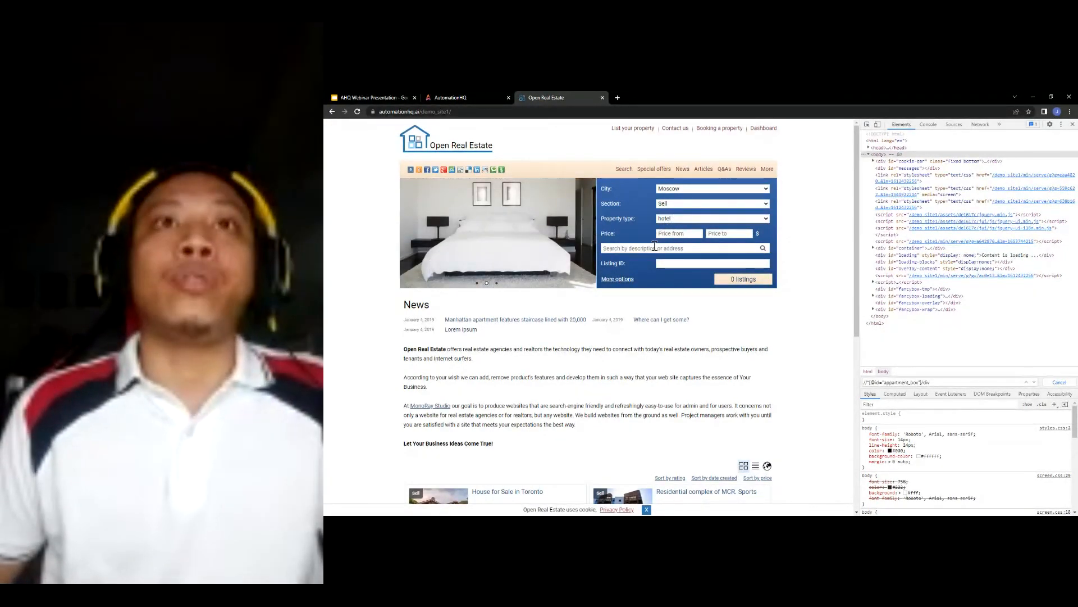
- Inspect the search by description box and copy its XPath, then return to AutomationHQ
{"action": "left_click", "coordinate": [628, 249]}
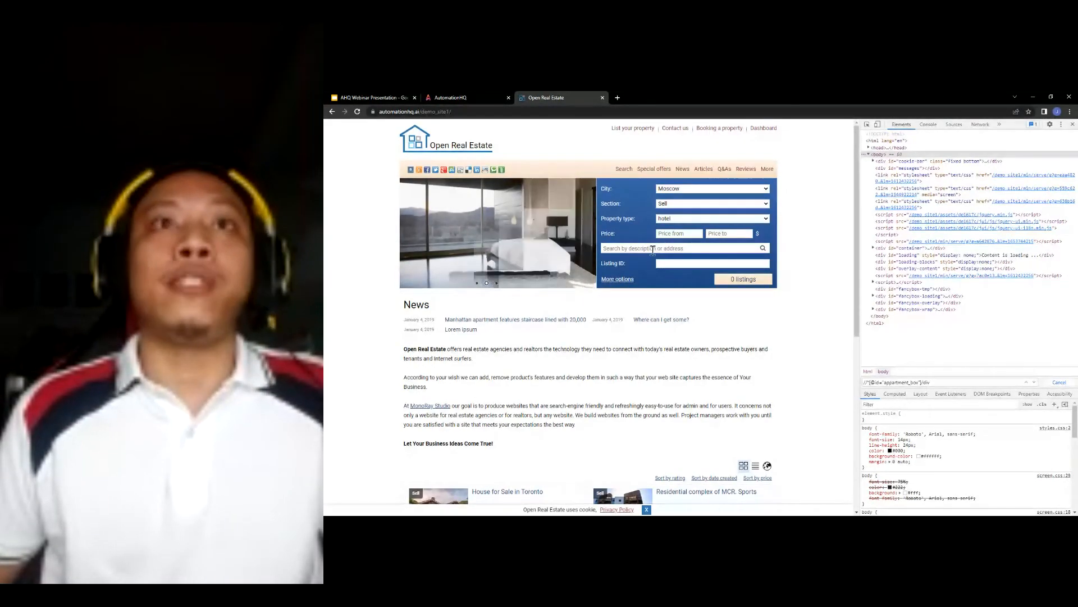
{"action": "right_click", "coordinate": [697, 251]}
{"action": "left_click", "coordinate": [720, 382]}
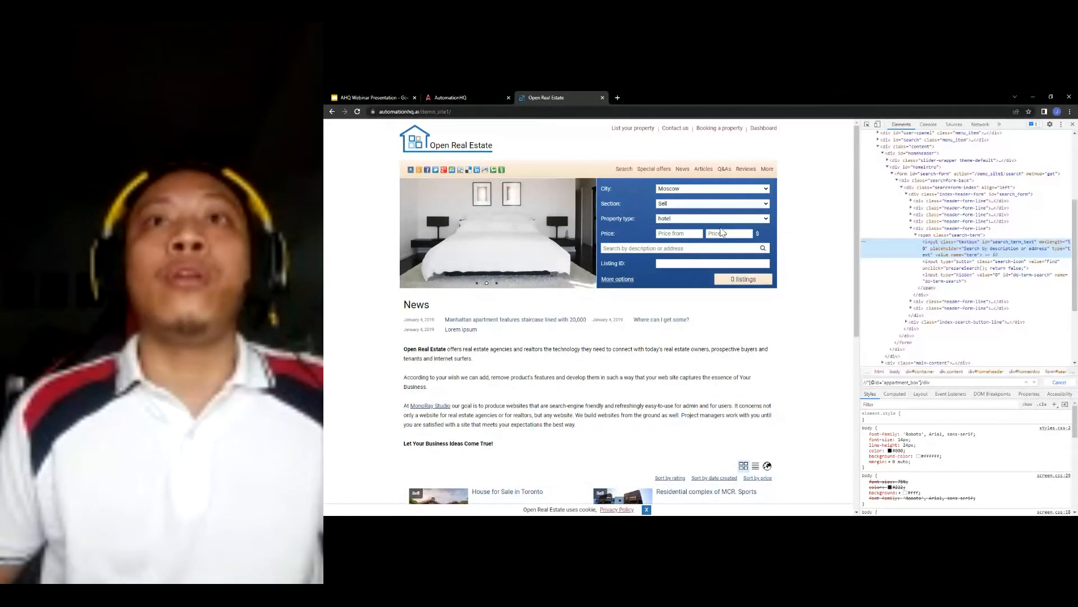
{"action": "right_click", "coordinate": [967, 252]}
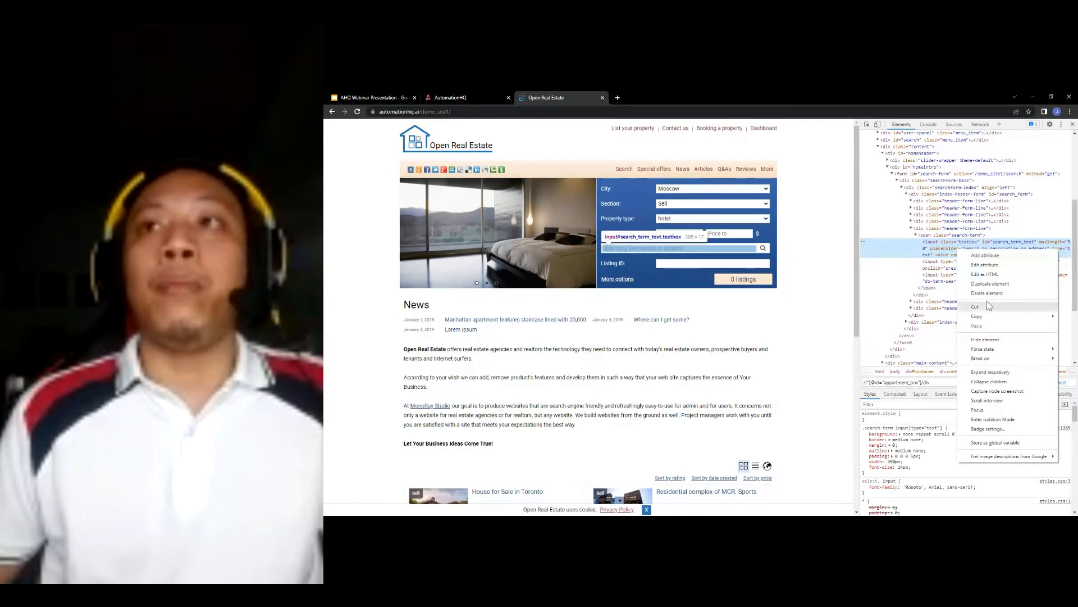
{"action": "mouse_move", "coordinate": [976, 317]}
{"action": "left_click", "coordinate": [929, 367]}
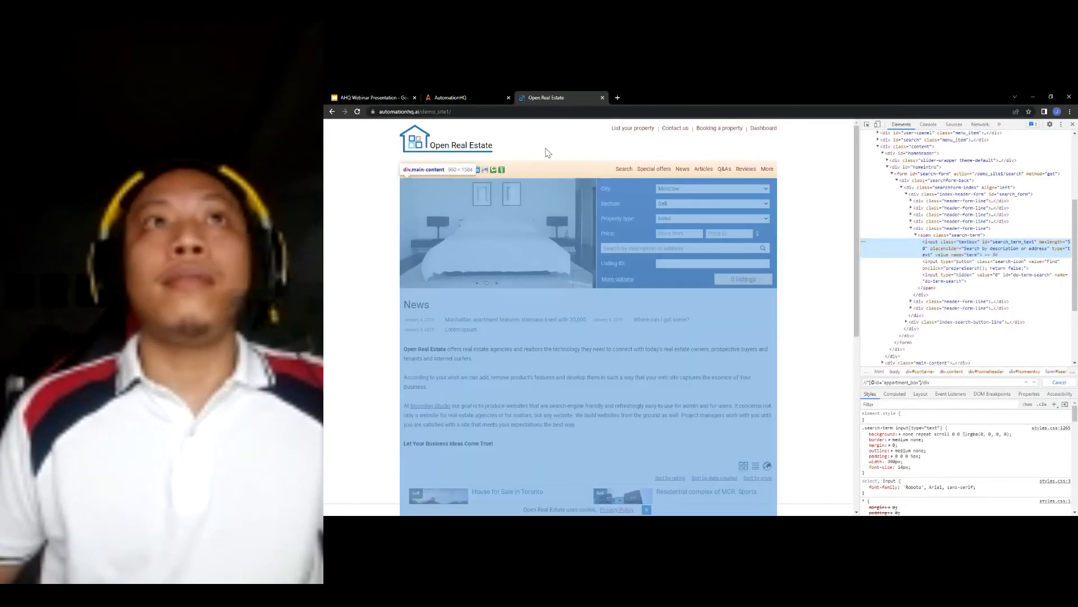
{"action": "left_click", "coordinate": [489, 97]}
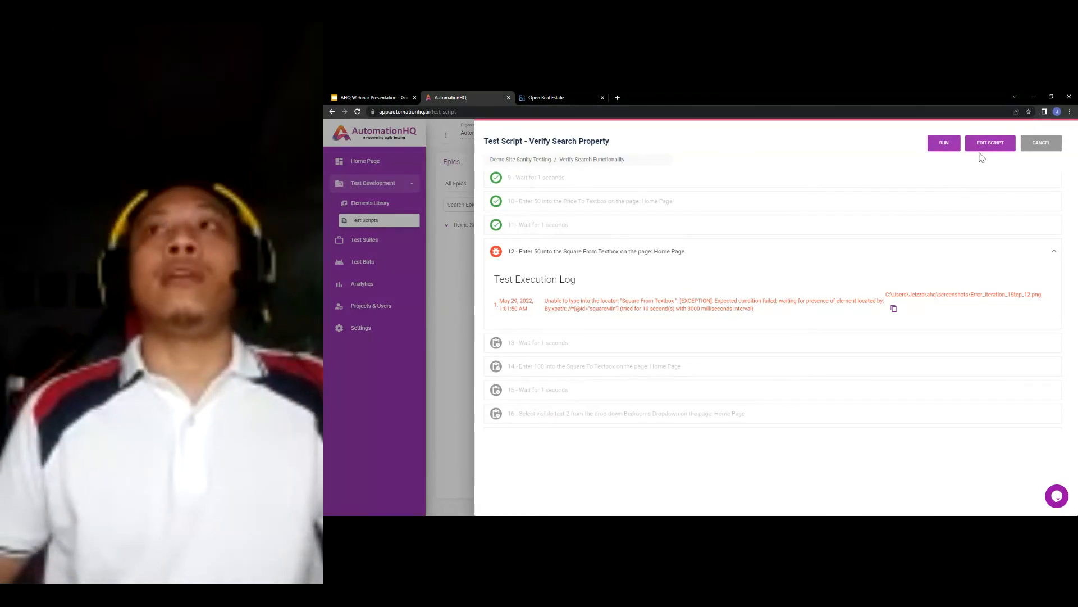
- Delete the New-York row from Verify Search Property's DataTable, leaving Moscow, and save the script
{"action": "left_click", "coordinate": [1041, 142]}
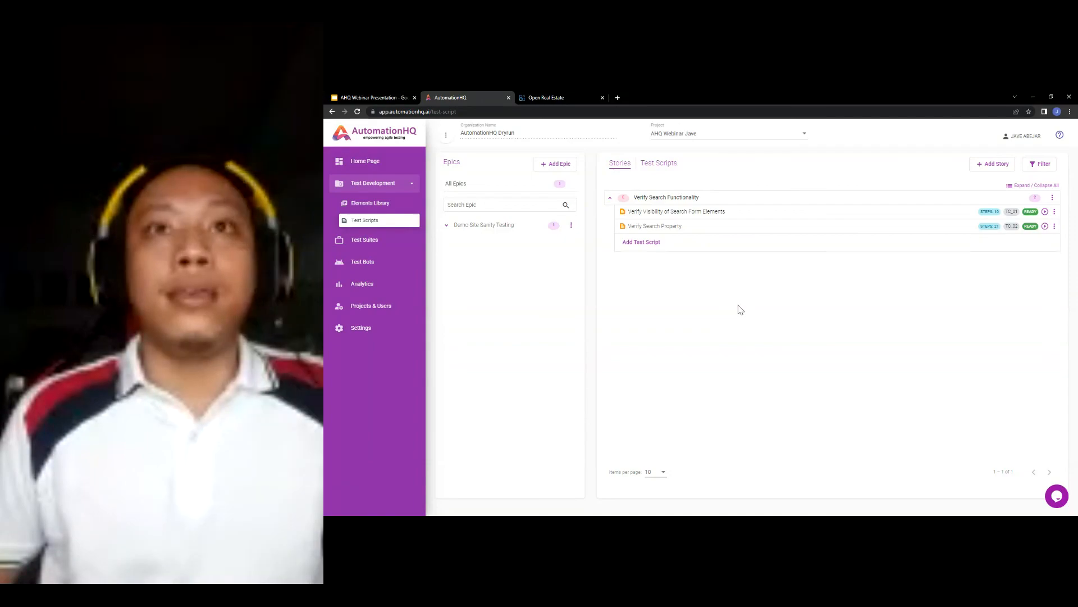
{"action": "left_click", "coordinate": [654, 226]}
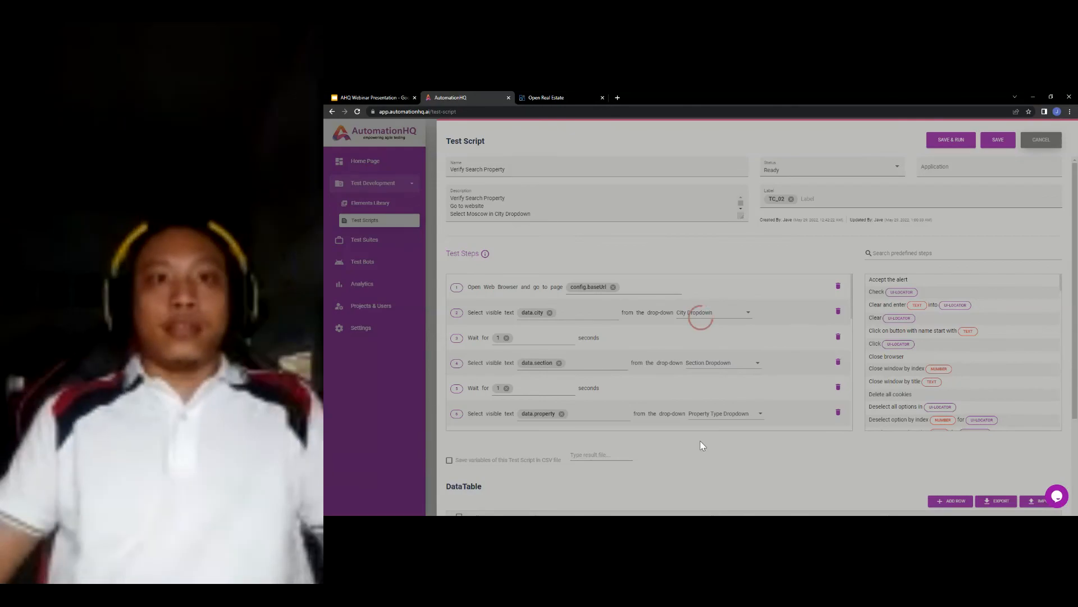
{"action": "scroll", "coordinate": [701, 443], "scroll_direction": "down", "scroll_amount": 3}
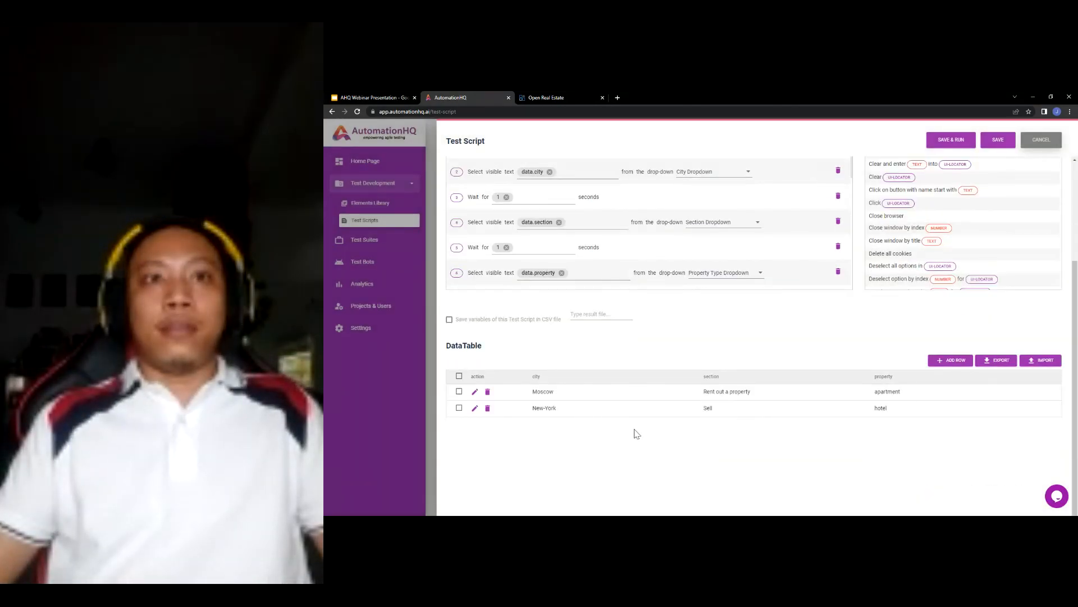
{"action": "left_click", "coordinate": [487, 408]}
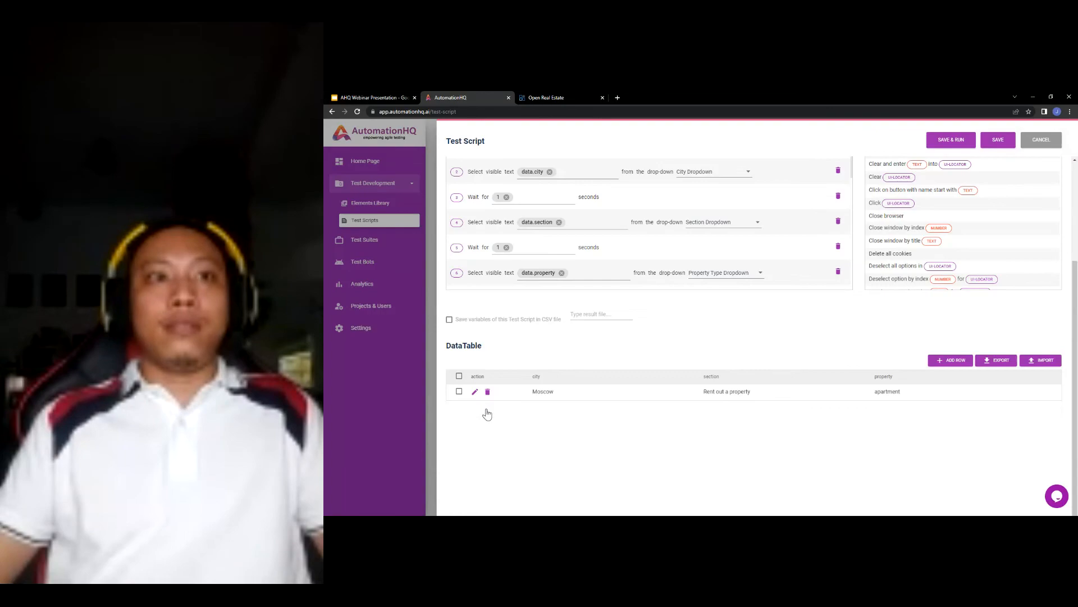
{"action": "scroll", "coordinate": [773, 265], "scroll_direction": "up", "scroll_amount": 2}
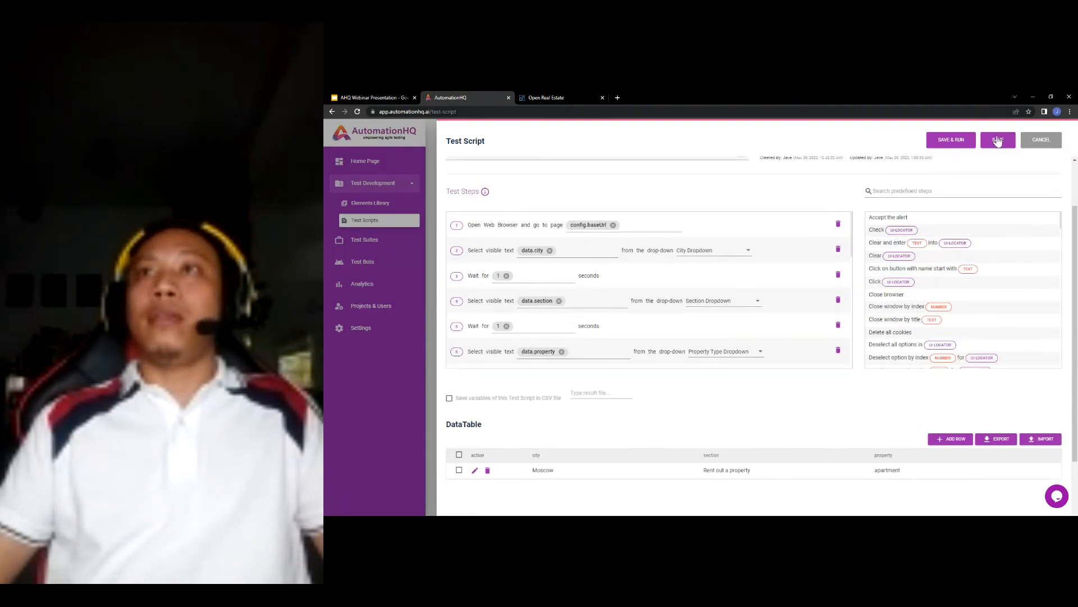
{"action": "left_click", "coordinate": [998, 139]}
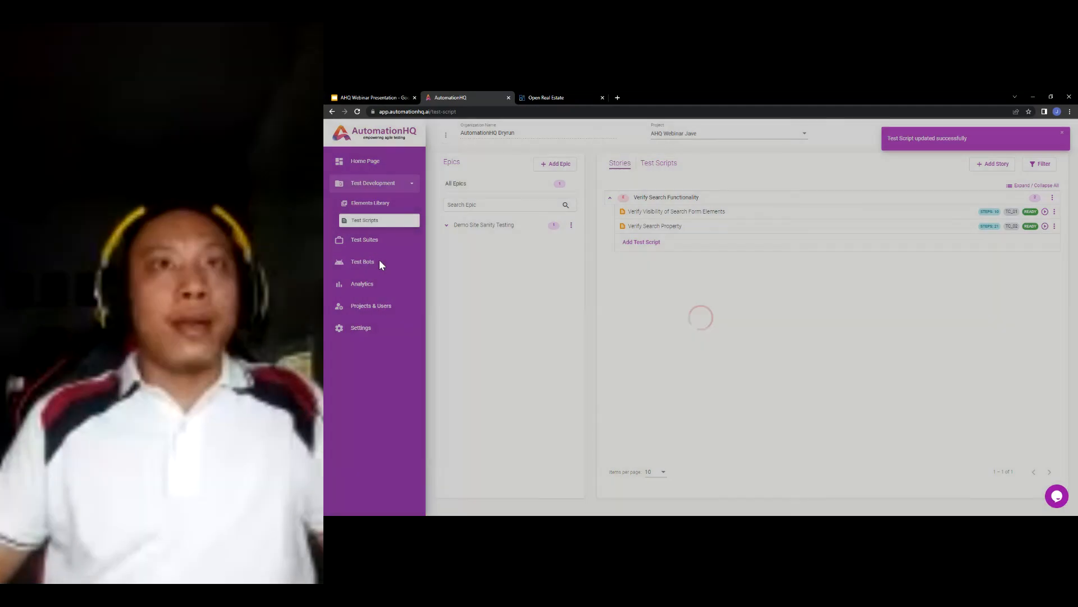
- Review the latest Sanity Test execution's Verify Search Functionality results in Analytics, then return to the slides
{"action": "left_click", "coordinate": [379, 261]}
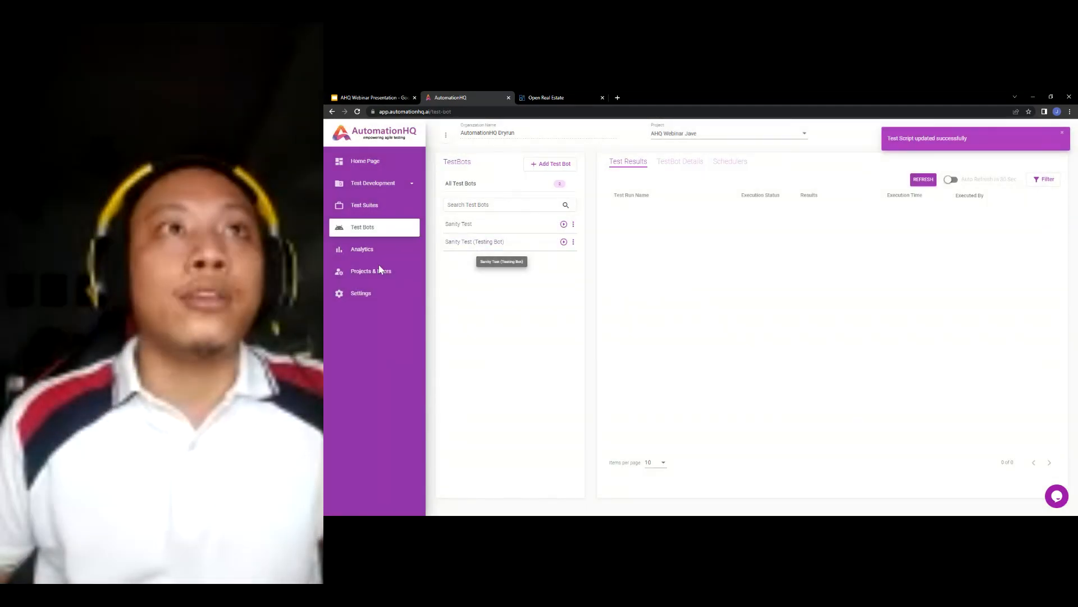
{"action": "left_click", "coordinate": [363, 249]}
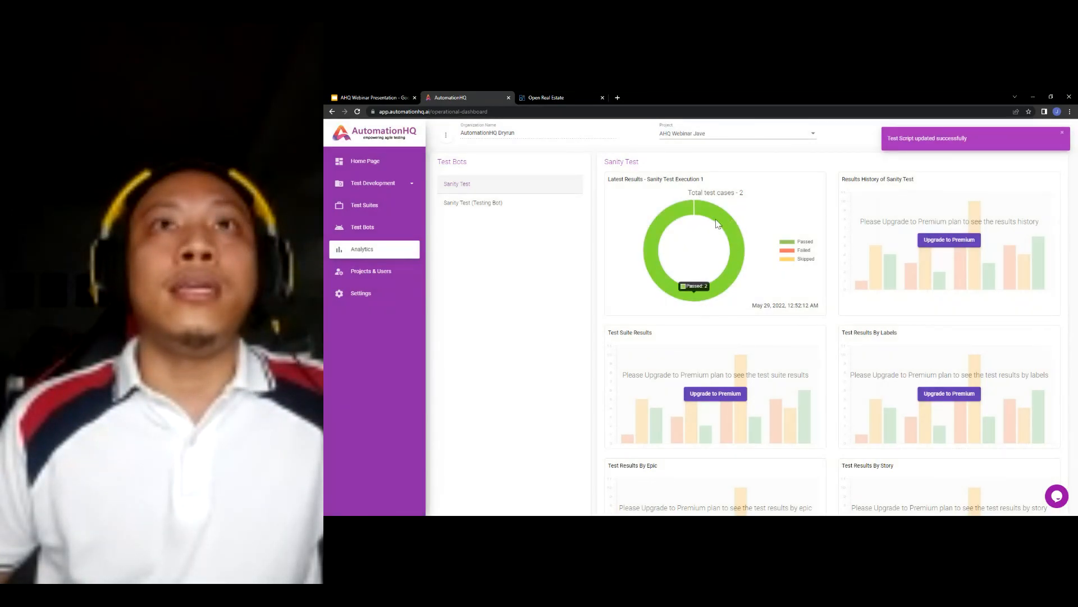
{"action": "left_click", "coordinate": [716, 224]}
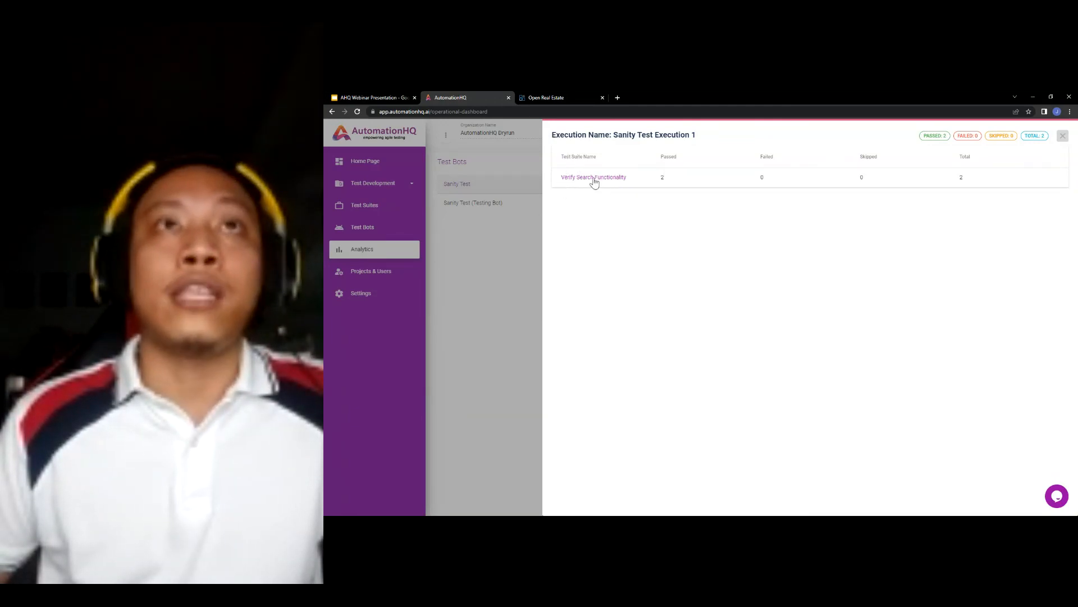
{"action": "left_click", "coordinate": [598, 177]}
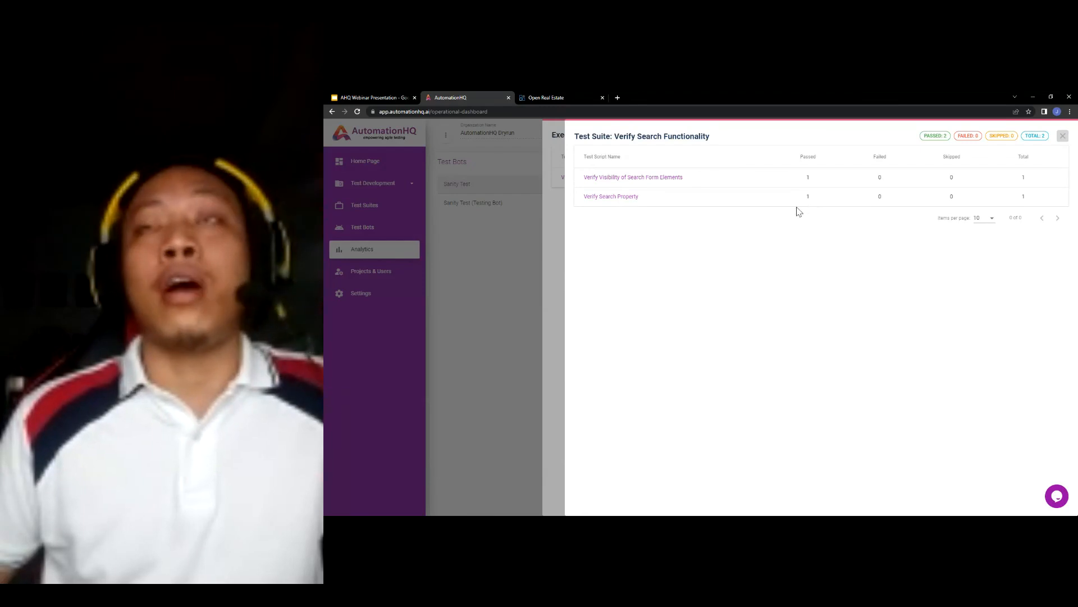
{"action": "left_click", "coordinate": [361, 98]}
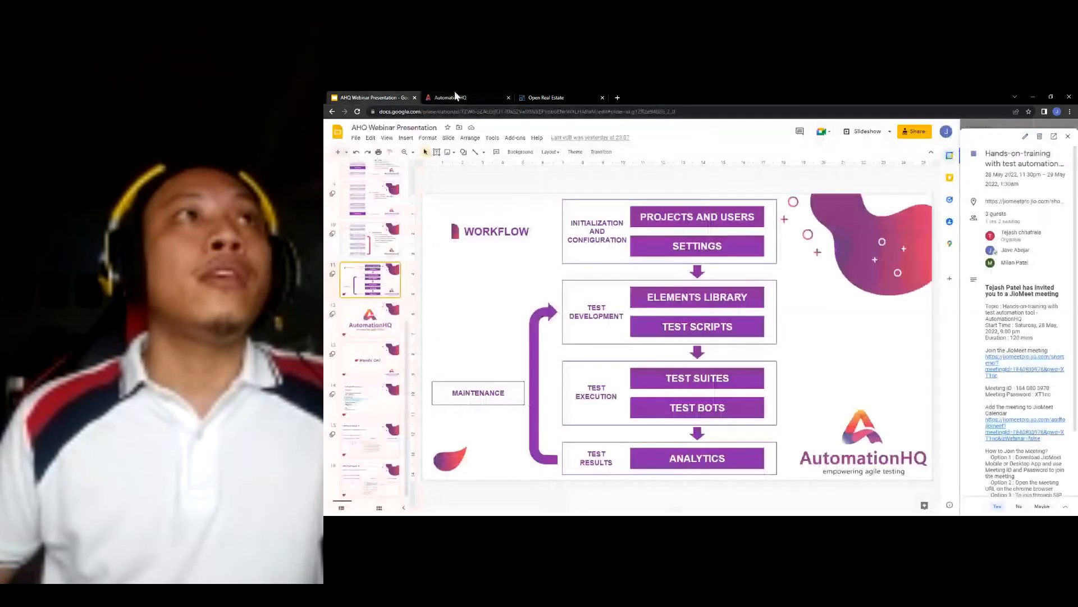
- Show the TC_01 and TC_02 test case sample slides, then return to AutomationHQ's suite results
{"action": "left_click", "coordinate": [366, 438]}
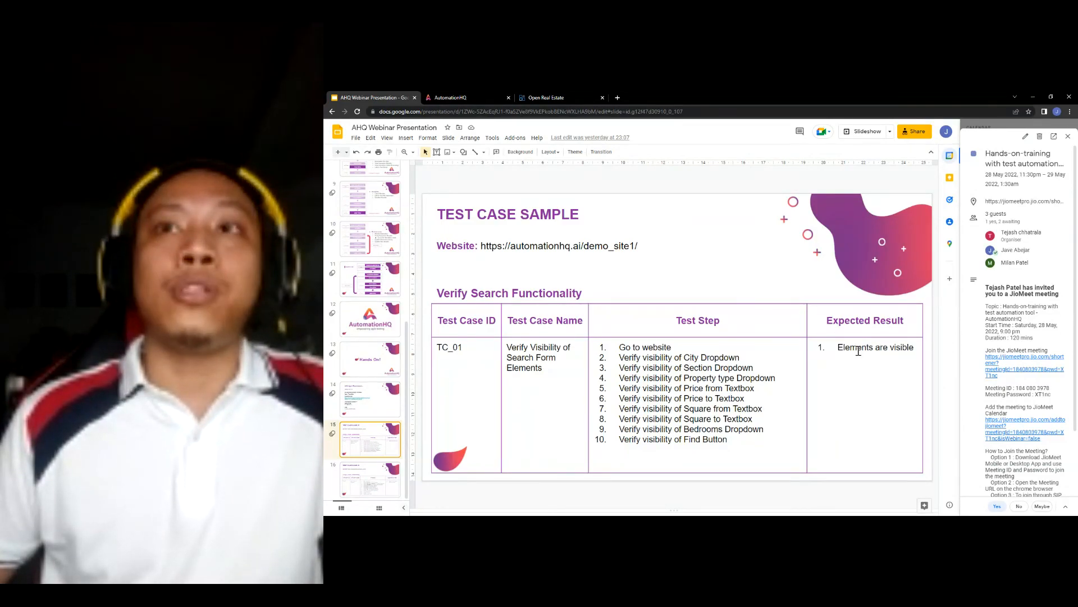
{"action": "left_click", "coordinate": [364, 478]}
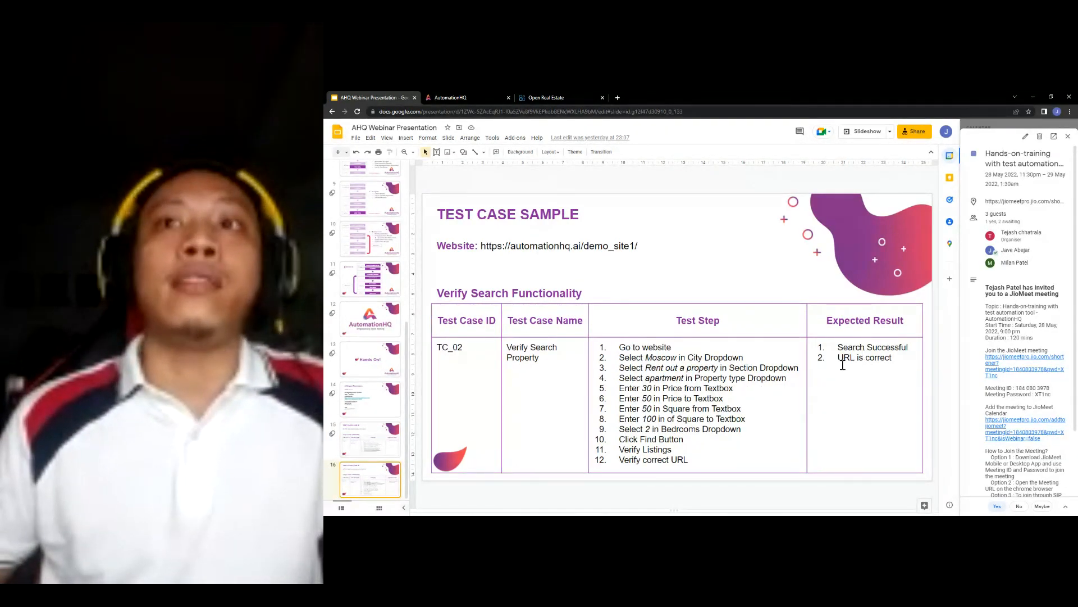
{"action": "left_click", "coordinate": [470, 96]}
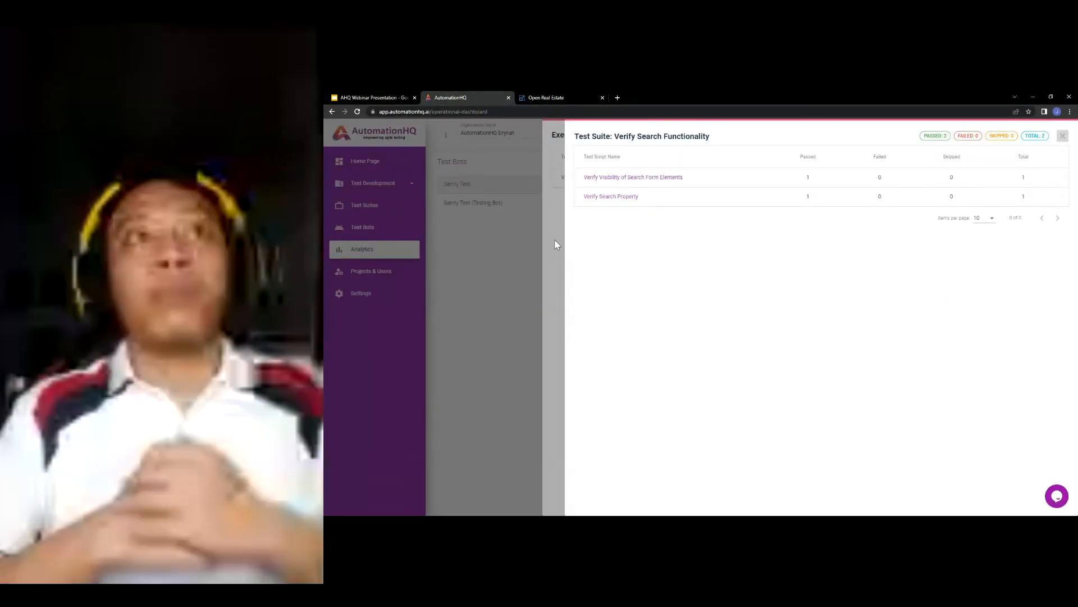
- Close the results panels and preview the Sanity Test bot's run settings without executing it
{"action": "left_click", "coordinate": [547, 244]}
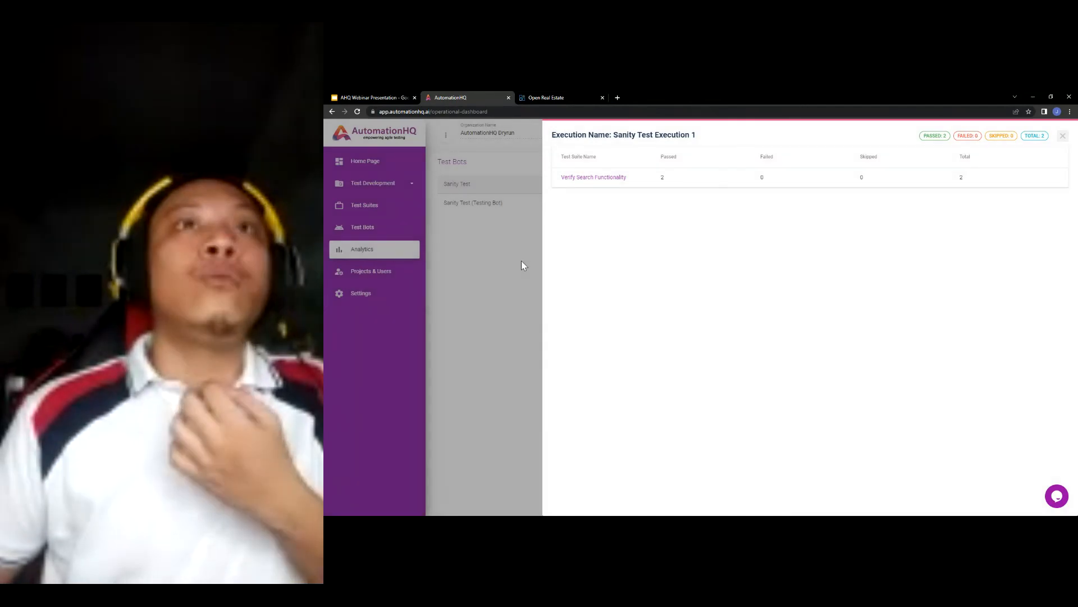
{"action": "left_click", "coordinate": [522, 260]}
{"action": "left_click", "coordinate": [380, 227]}
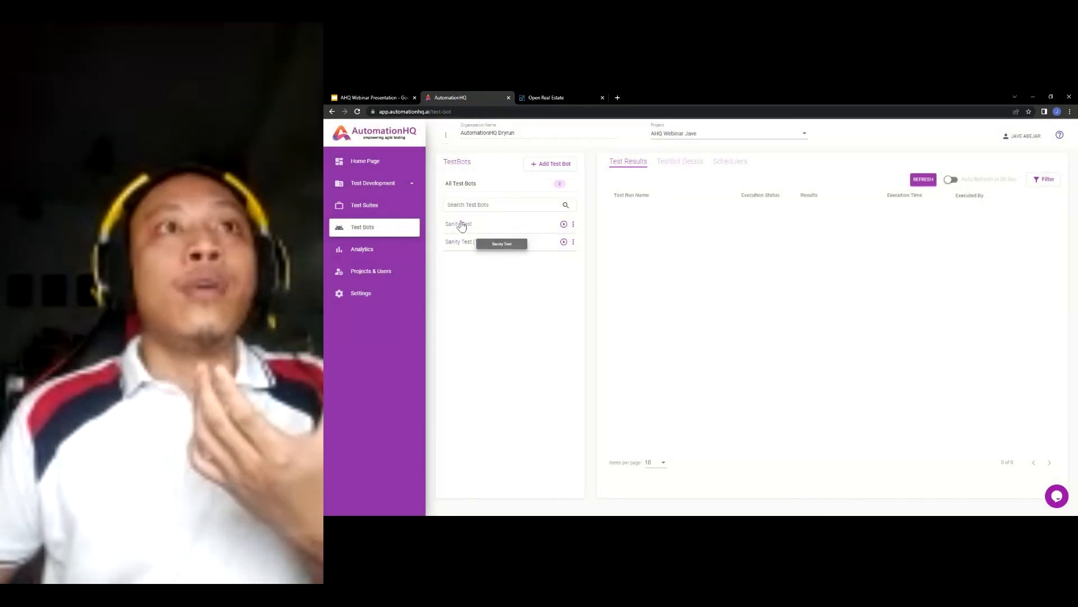
{"action": "left_click", "coordinate": [563, 224]}
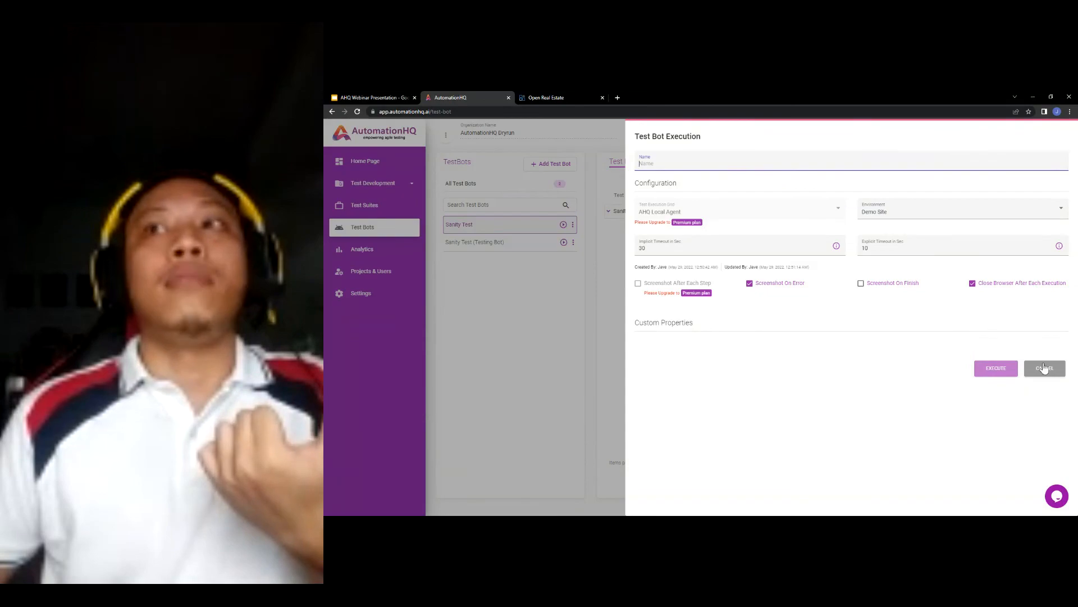
{"action": "left_click", "coordinate": [1045, 368]}
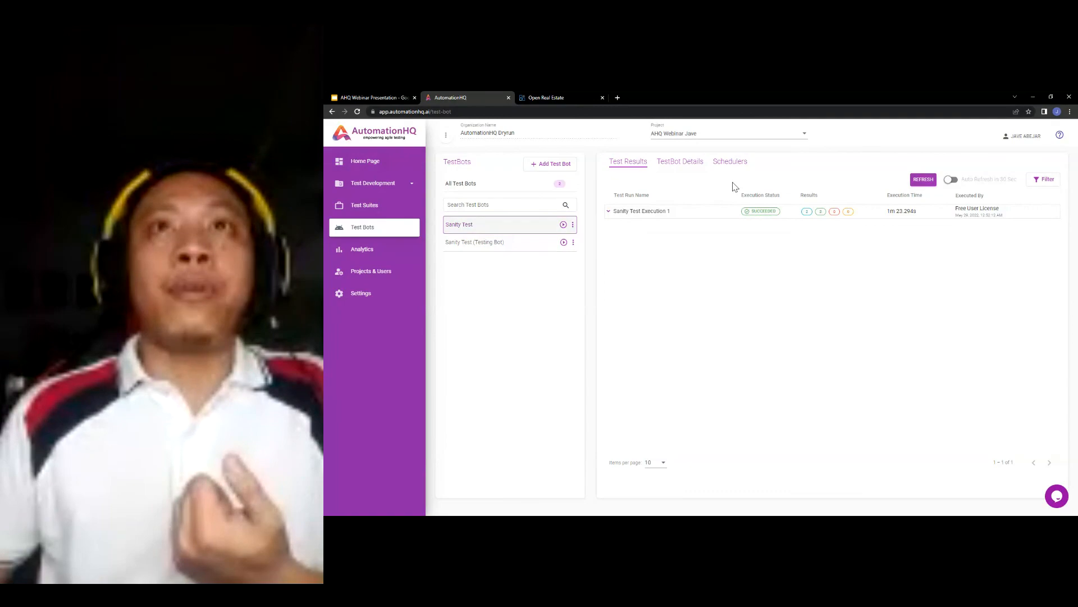
- Look at the Sanity Test bot's schedulers, return to the Analytics dashboard, then the slides
{"action": "left_click", "coordinate": [738, 167]}
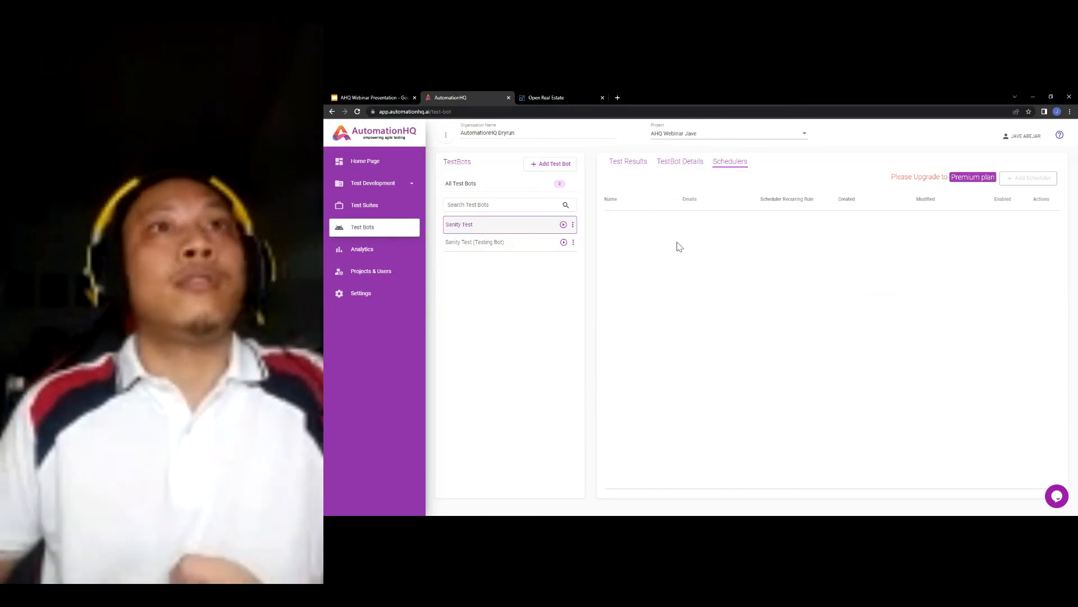
{"action": "left_click", "coordinate": [400, 248]}
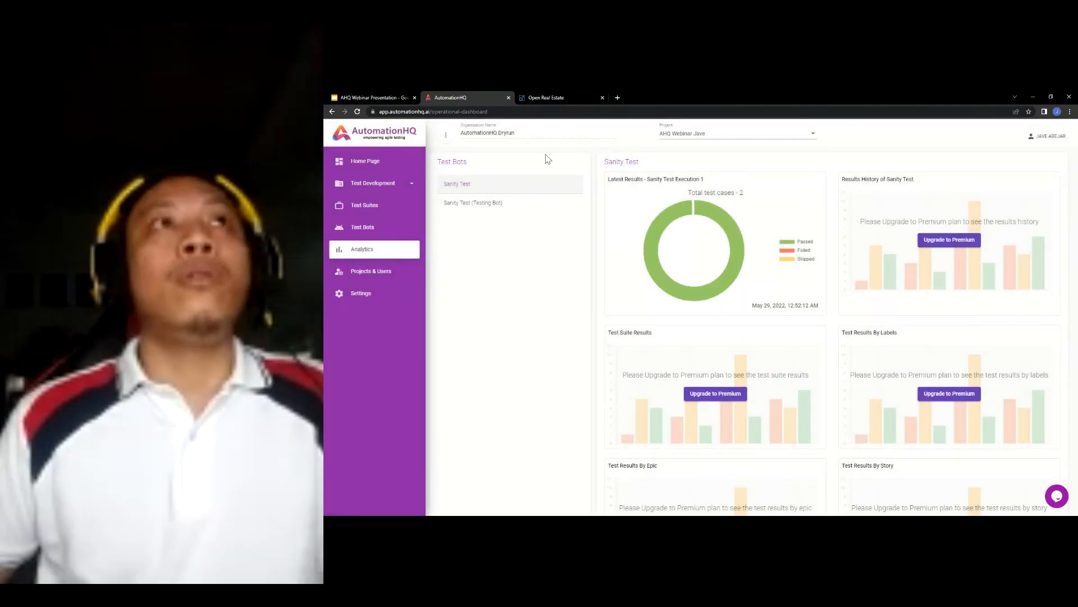
{"action": "left_click", "coordinate": [388, 99]}
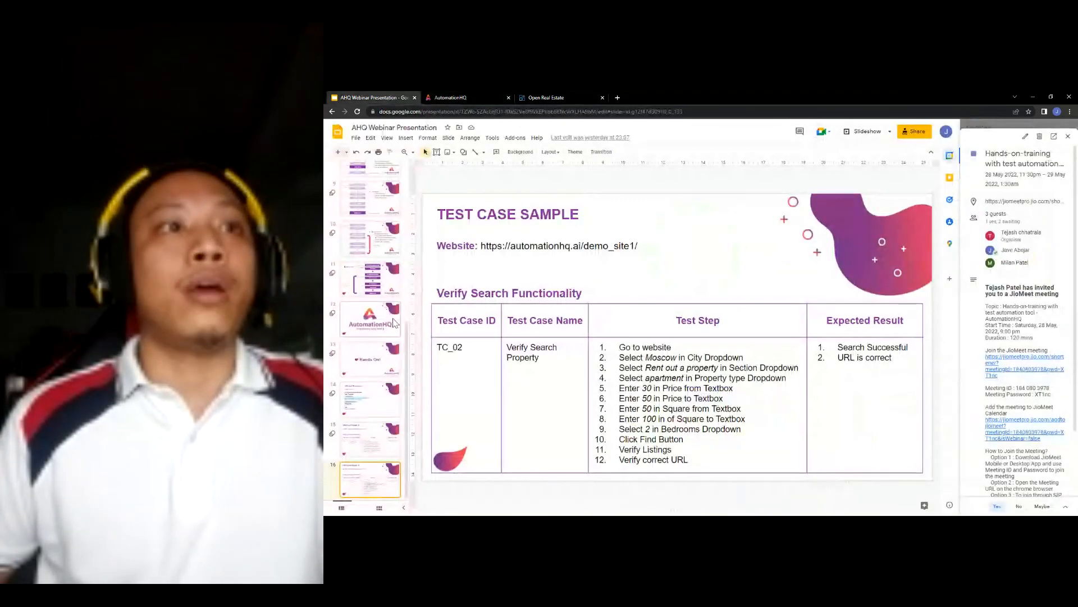
- Show the slide 11 Workflow slide, then return to AutomationHQ's Sanity Test analytics dashboard
{"action": "left_click", "coordinate": [380, 279]}
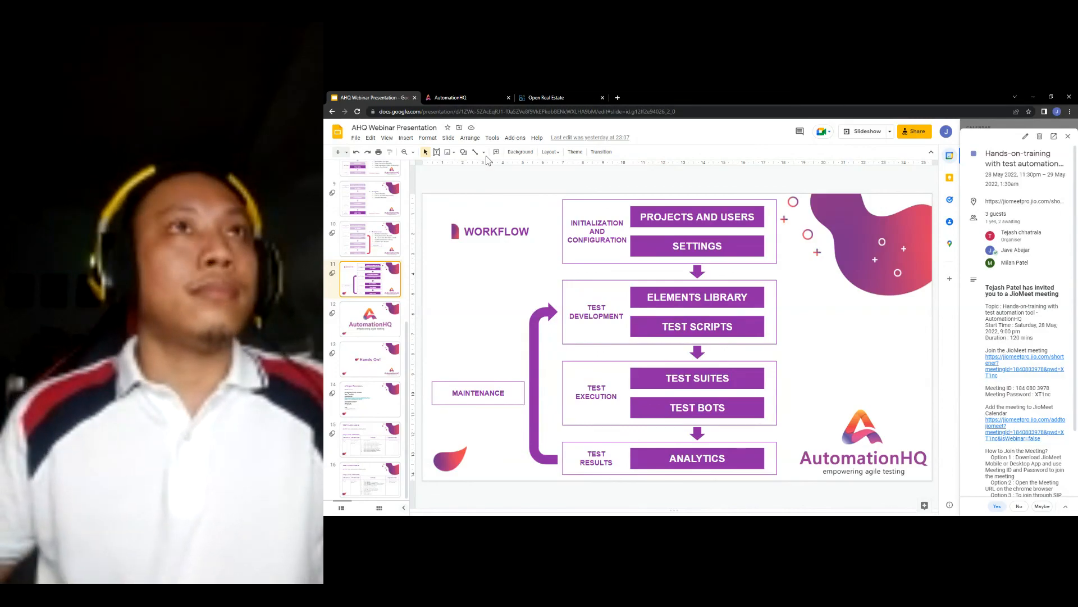
{"action": "left_click", "coordinate": [470, 98]}
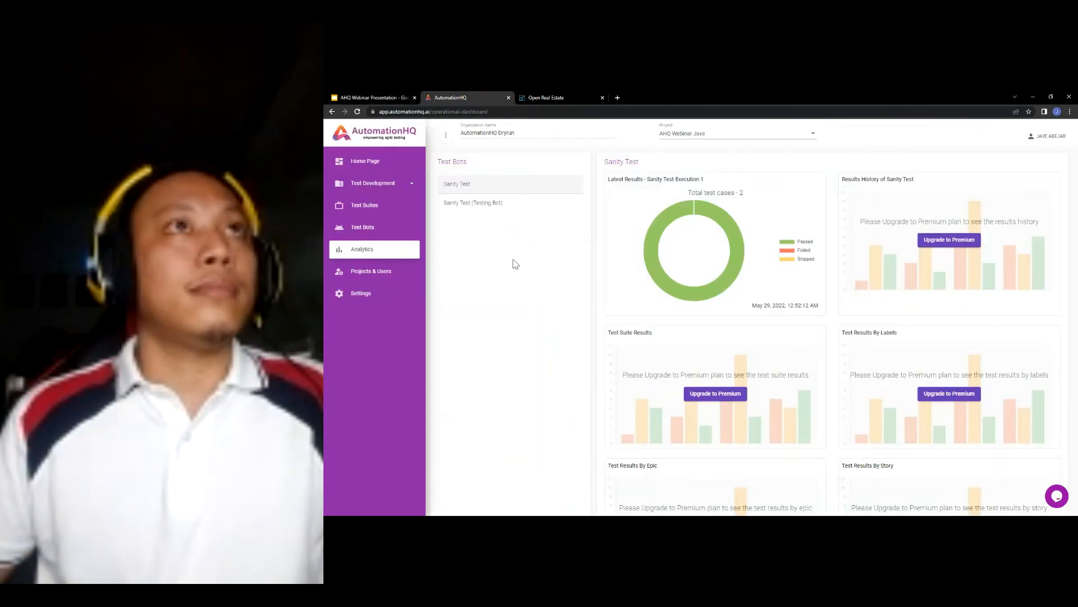
- Open Verify Visibility of Search Form Elements' result under Sanity Test Execution 1's Verify Search Functionality suite
{"action": "left_click", "coordinate": [387, 254]}
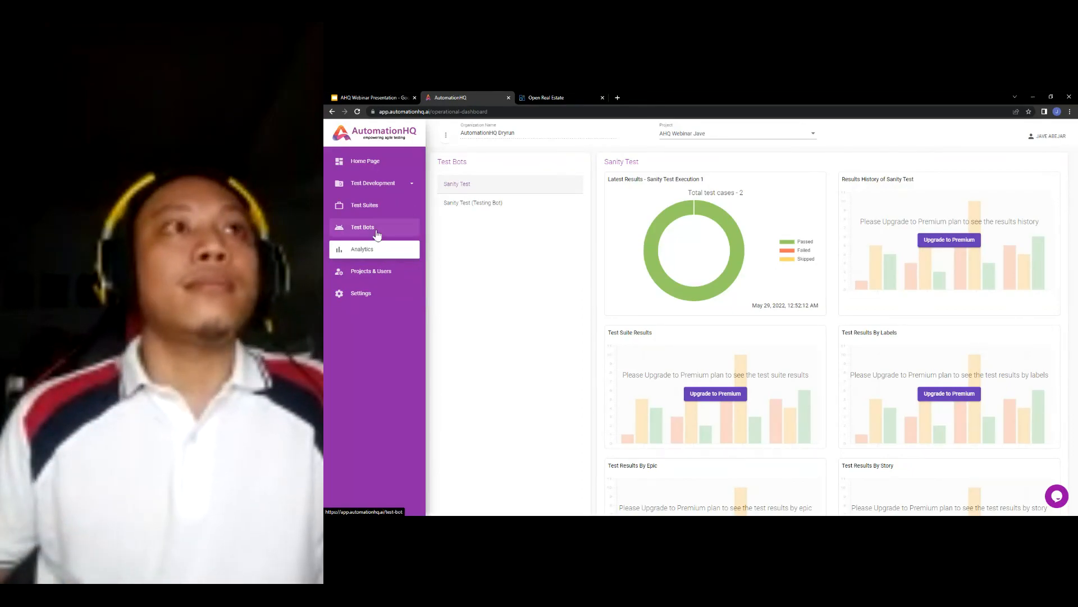
{"action": "left_click", "coordinate": [378, 234]}
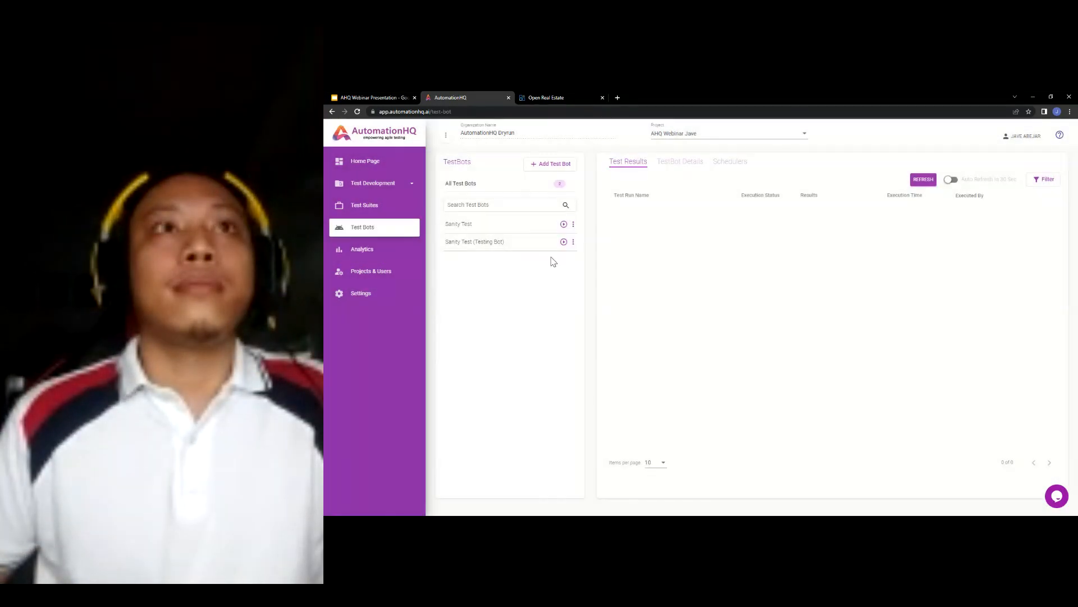
{"action": "left_click", "coordinate": [467, 225]}
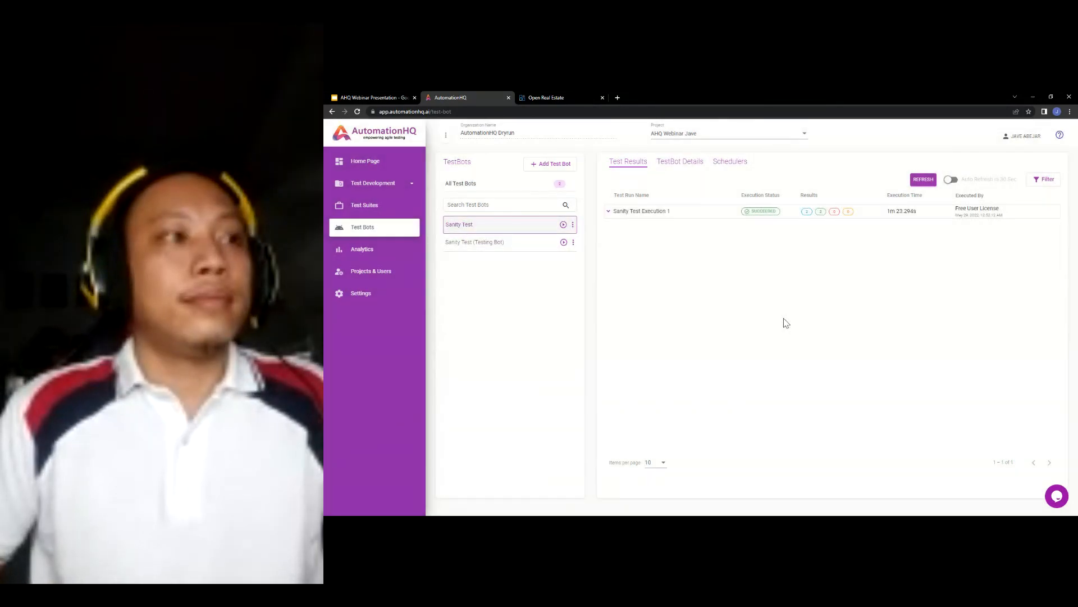
{"action": "left_click", "coordinate": [655, 213]}
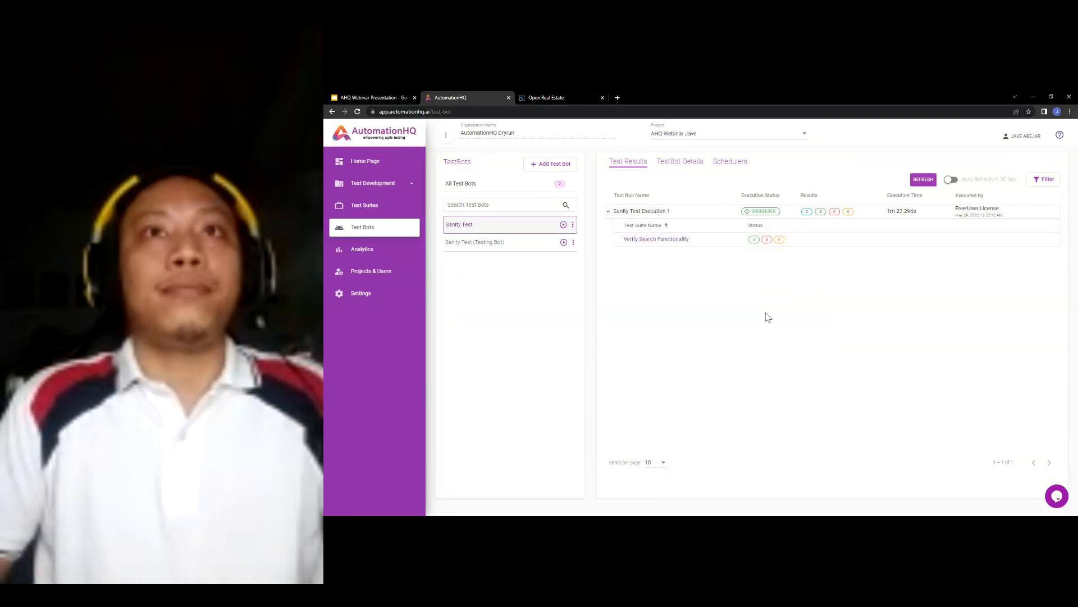
{"action": "left_click", "coordinate": [665, 240]}
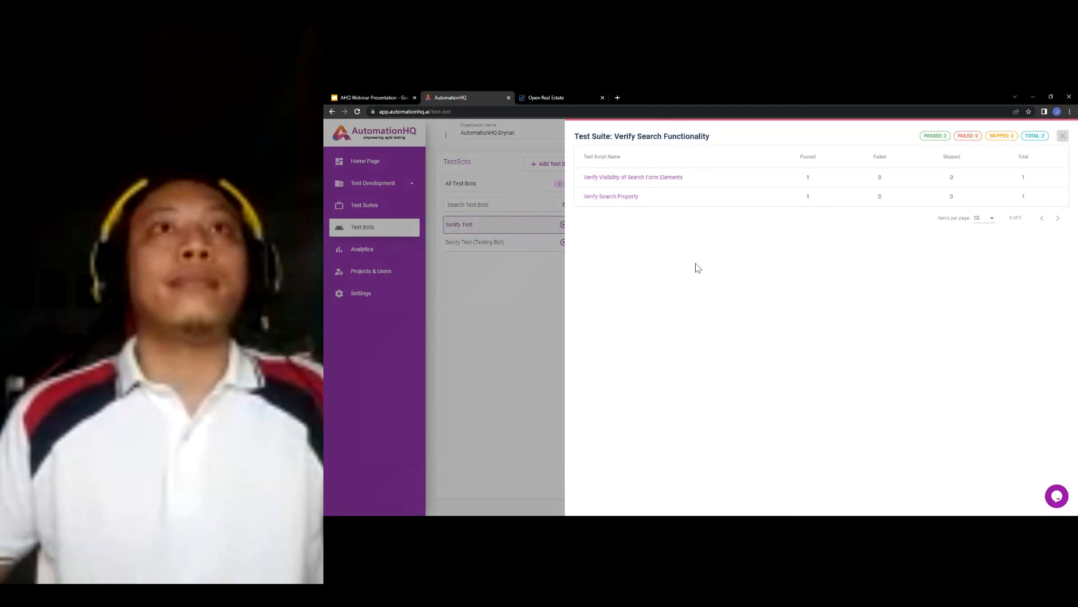
{"action": "left_click", "coordinate": [669, 179]}
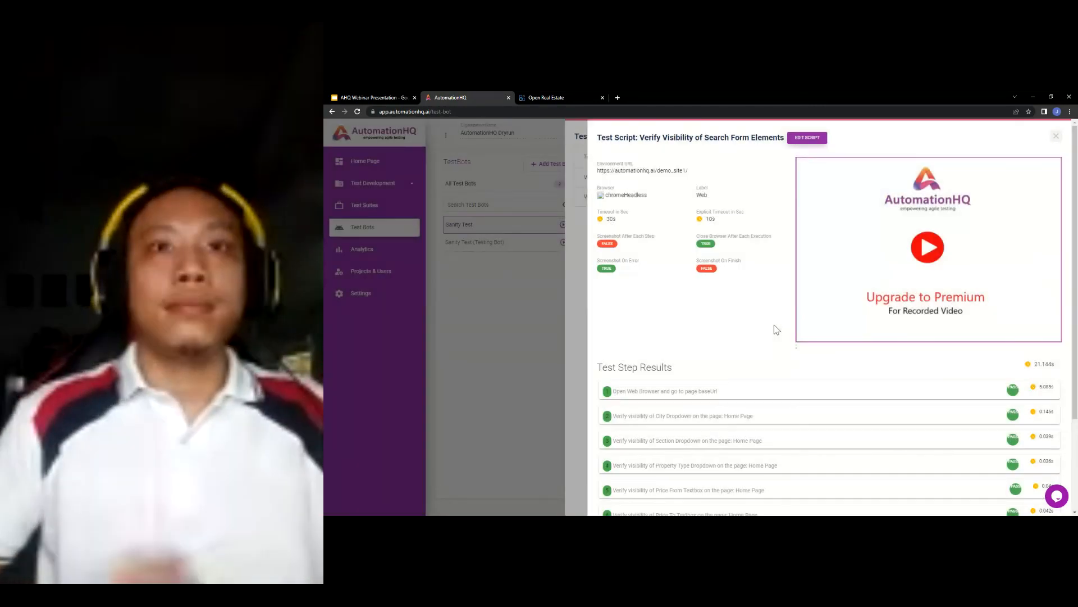
- Open the consulting chat form and select its name, email and message fields
{"action": "scroll", "coordinate": [771, 400], "scroll_direction": "down", "scroll_amount": 2}
{"action": "scroll", "coordinate": [772, 400], "scroll_direction": "down", "scroll_amount": 1}
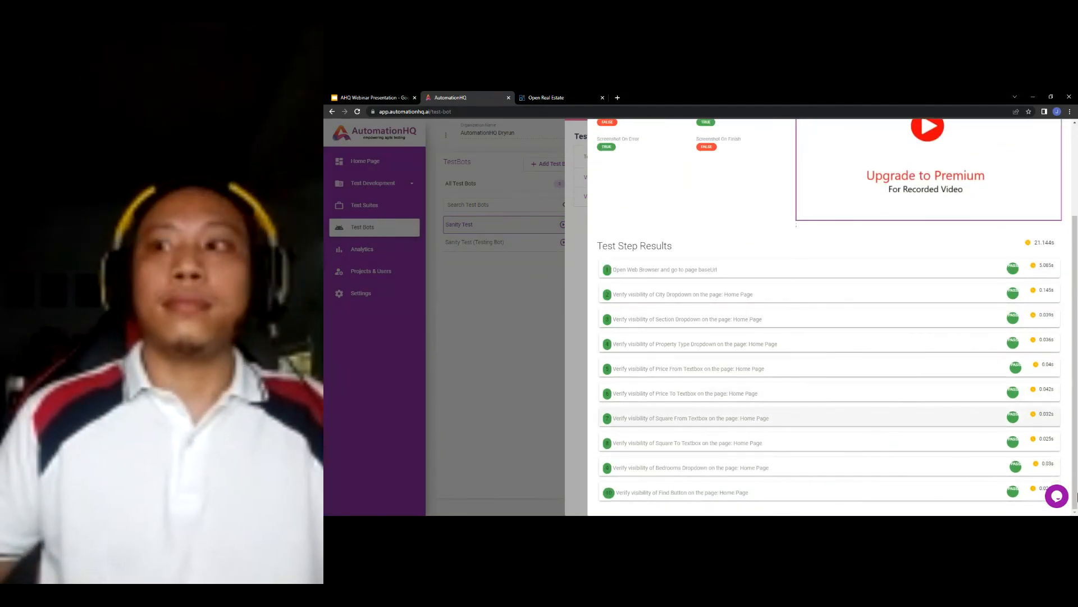
{"action": "left_click", "coordinate": [1056, 497]}
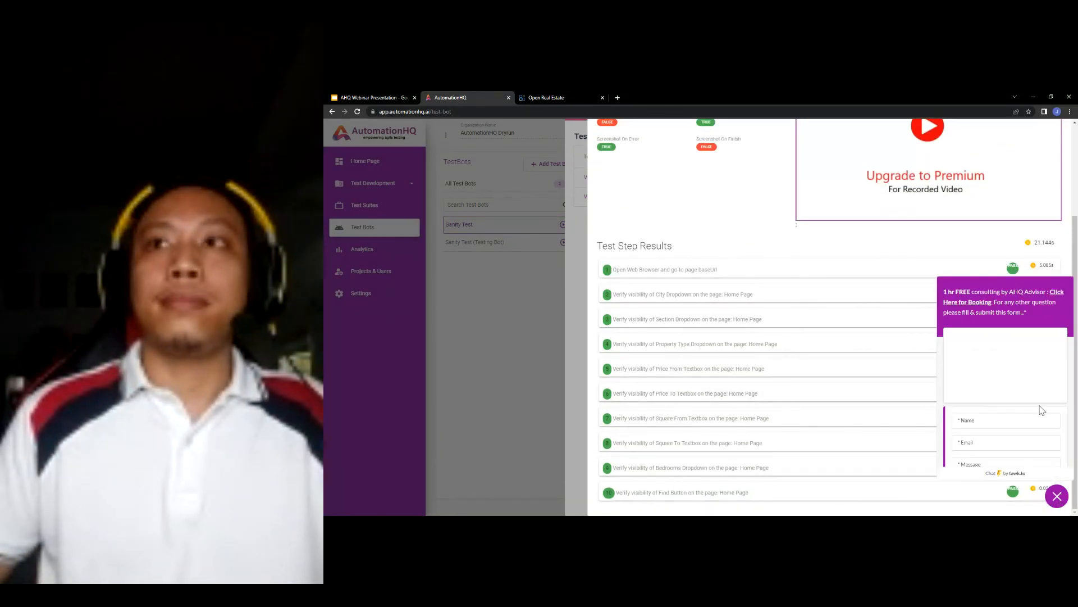
{"action": "scroll", "coordinate": [1011, 399], "scroll_direction": "down", "scroll_amount": 2}
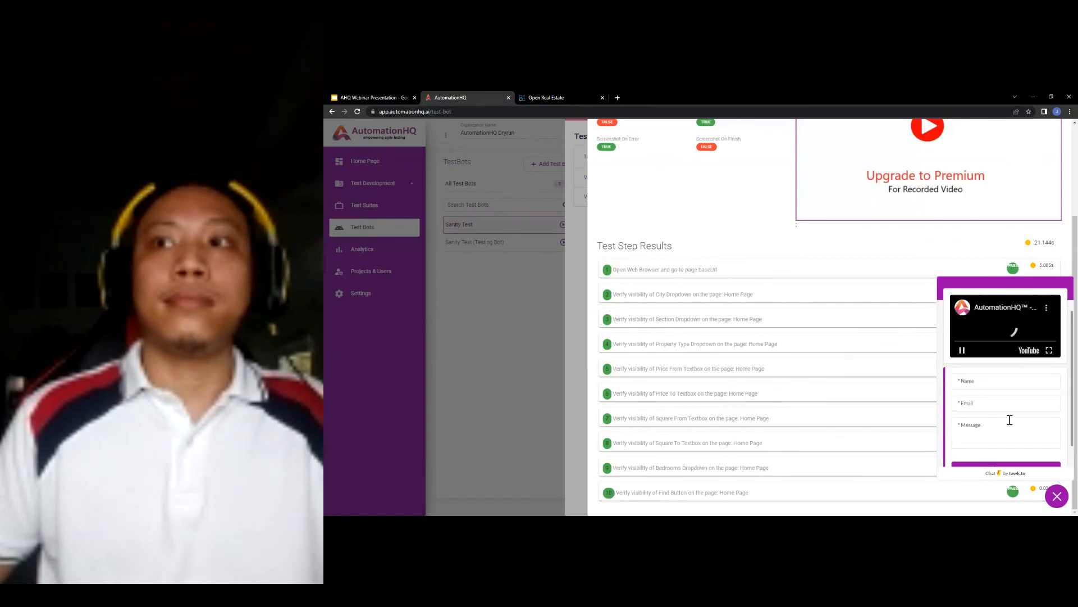
{"action": "left_click", "coordinate": [1001, 354]}
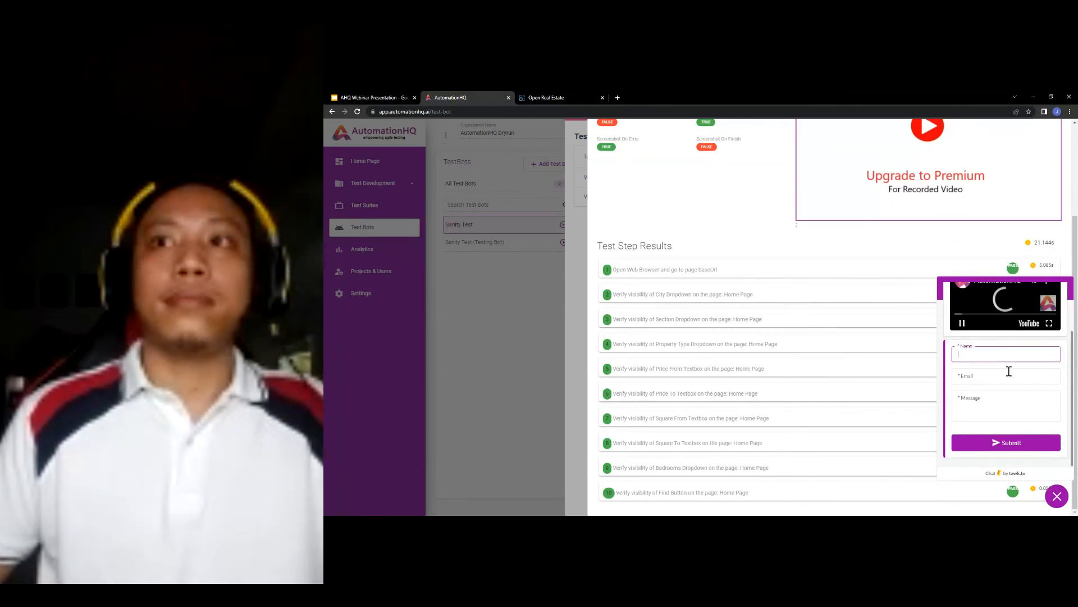
{"action": "left_click", "coordinate": [1011, 378]}
{"action": "left_click", "coordinate": [1011, 408]}
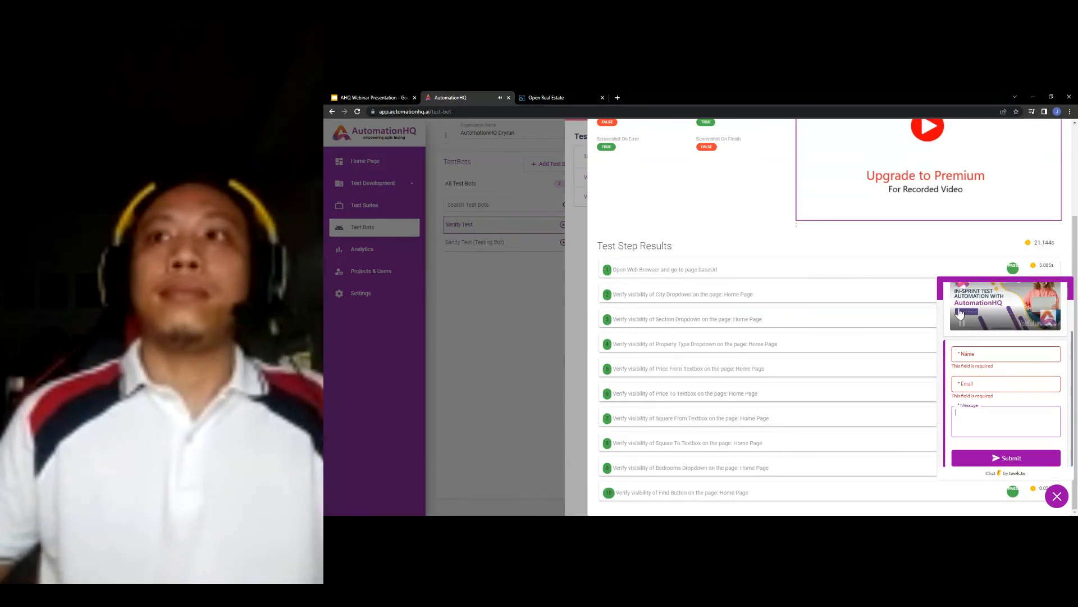
- Pause the promo video, then close the test script details and suite panel to see the Sanity Test results
{"action": "left_click", "coordinate": [962, 323]}
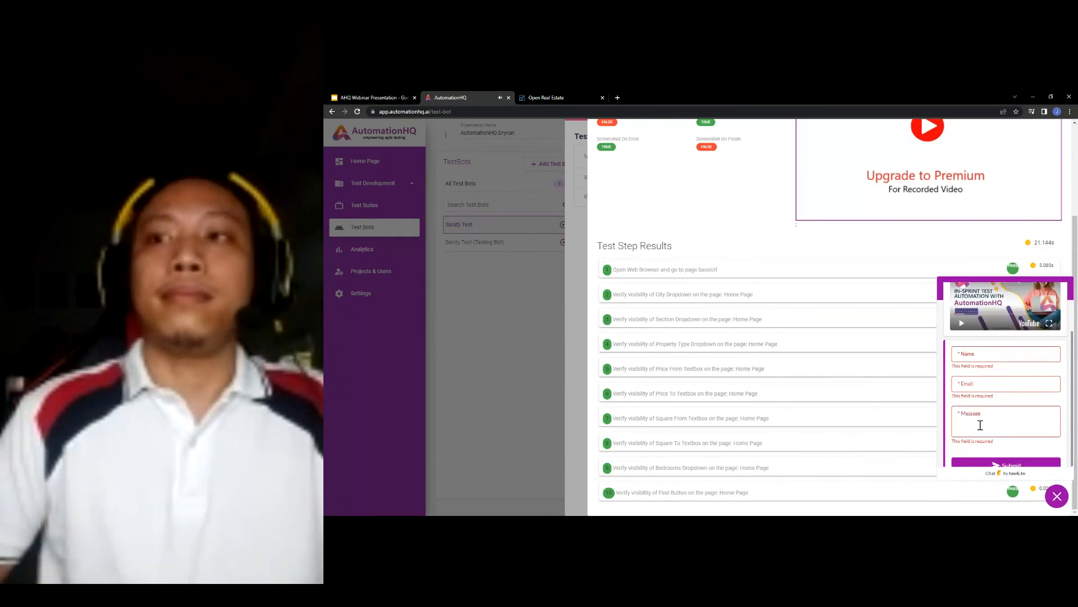
{"action": "scroll", "coordinate": [981, 428], "scroll_direction": "down", "scroll_amount": 1}
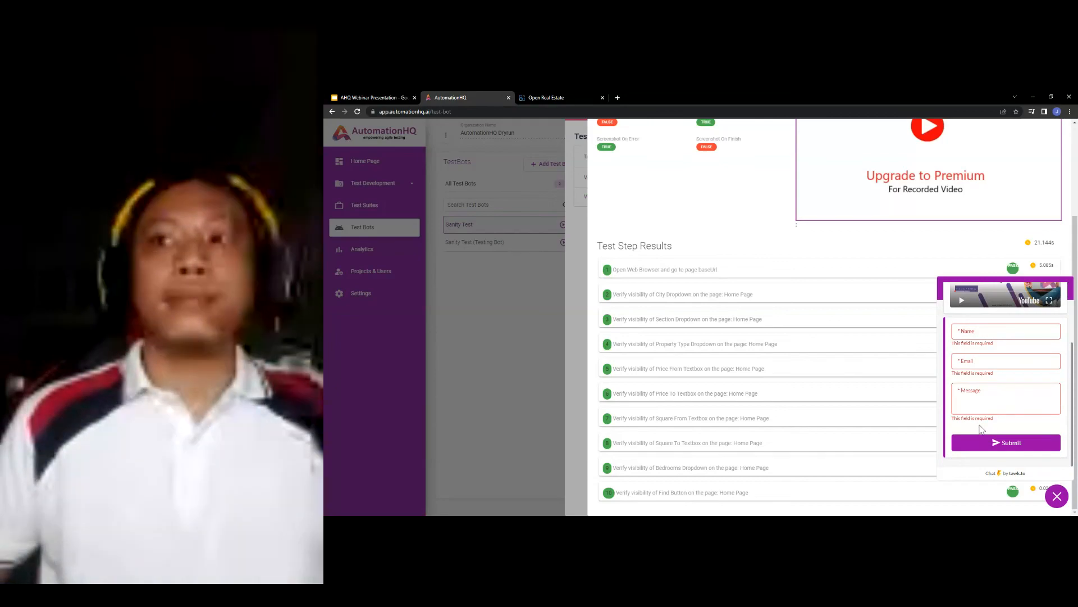
{"action": "left_click", "coordinate": [514, 404]}
{"action": "left_click", "coordinate": [510, 402]}
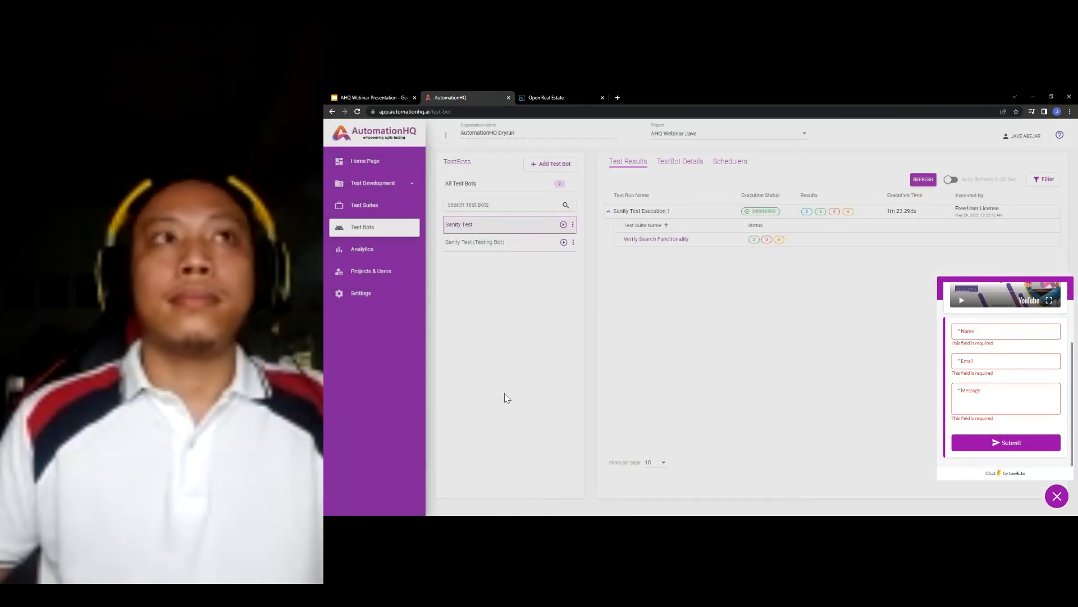